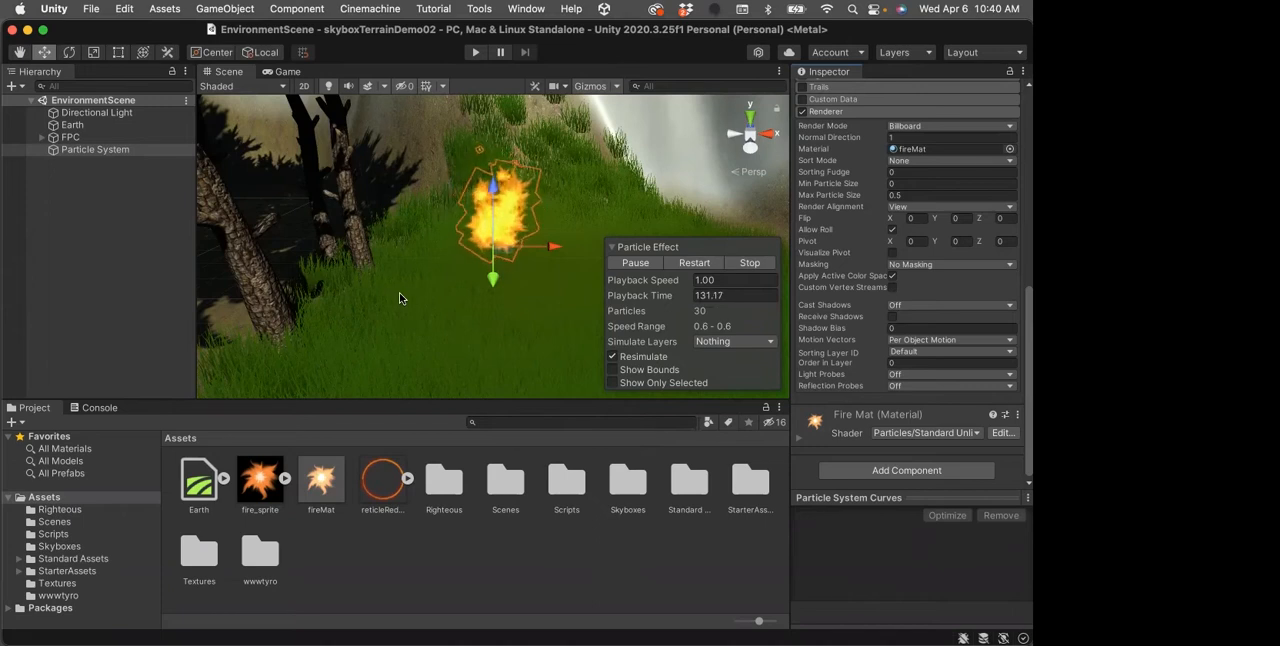
{"action": "left_click", "coordinate": [516, 10]}
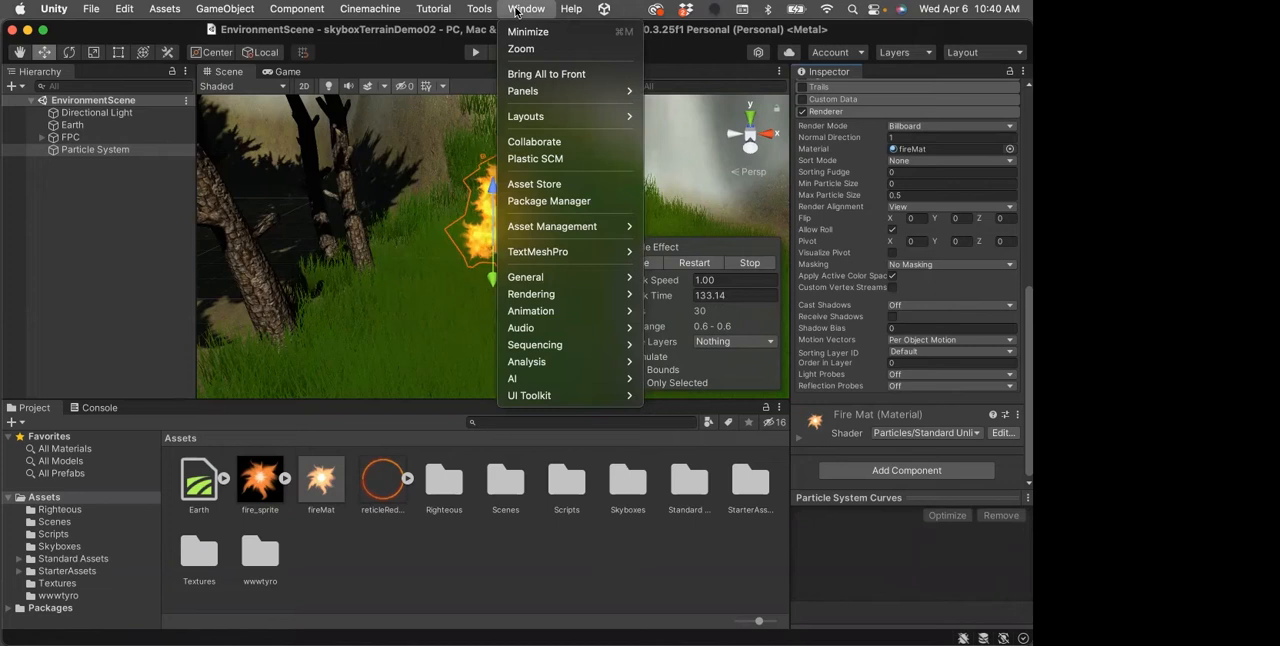
{"action": "mouse_move", "coordinate": [537, 117]}
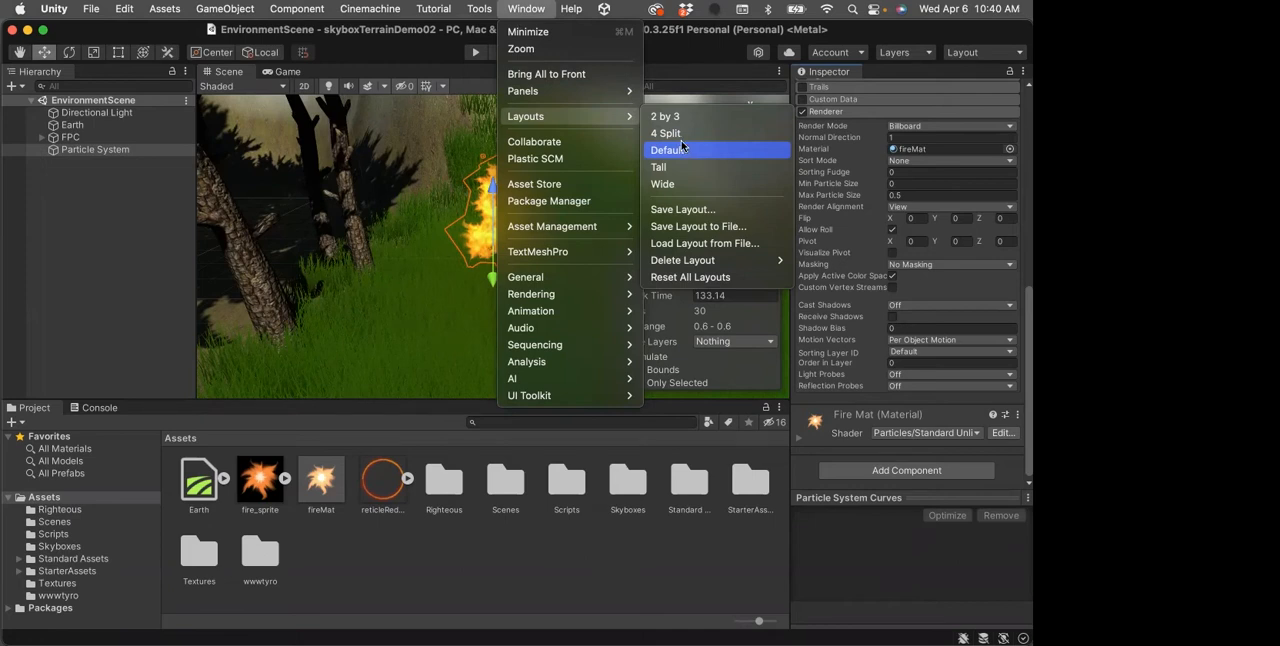
{"action": "left_click", "coordinate": [170, 32]}
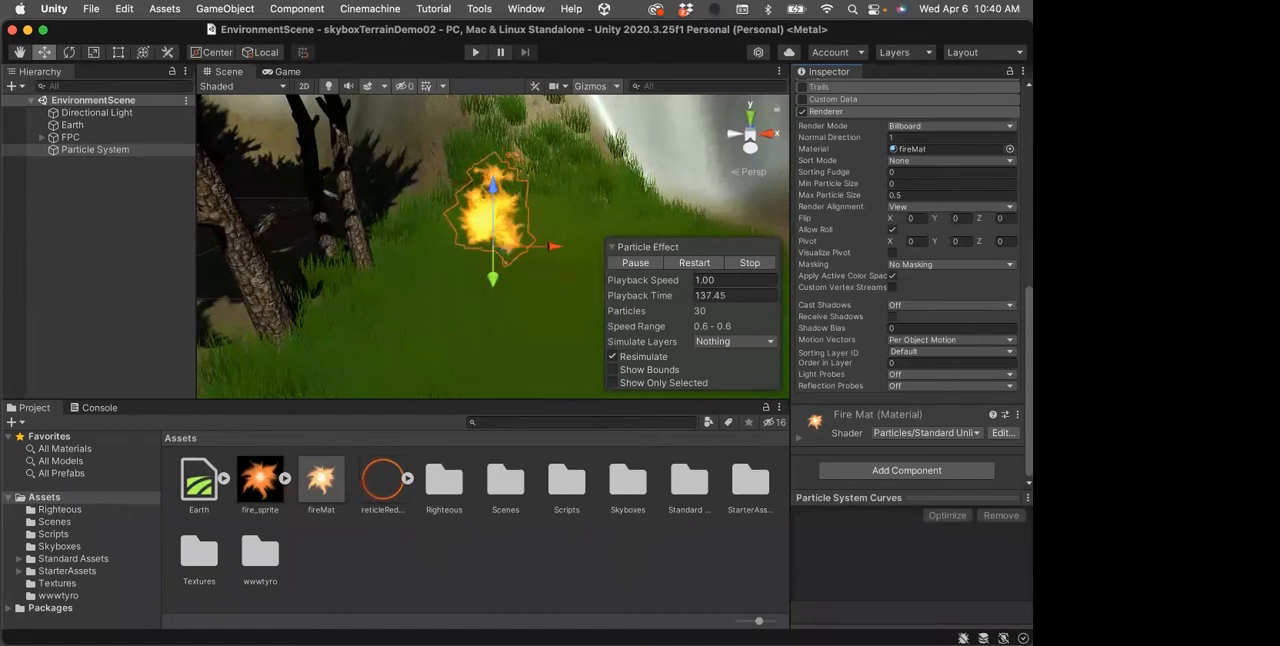
Switch to Chrome, view the demo files page linked under Class 10, close it, and return to Unity
{"action": "left_click_drag", "start_coordinate": [1200, 195], "coordinate": [614, 9]}
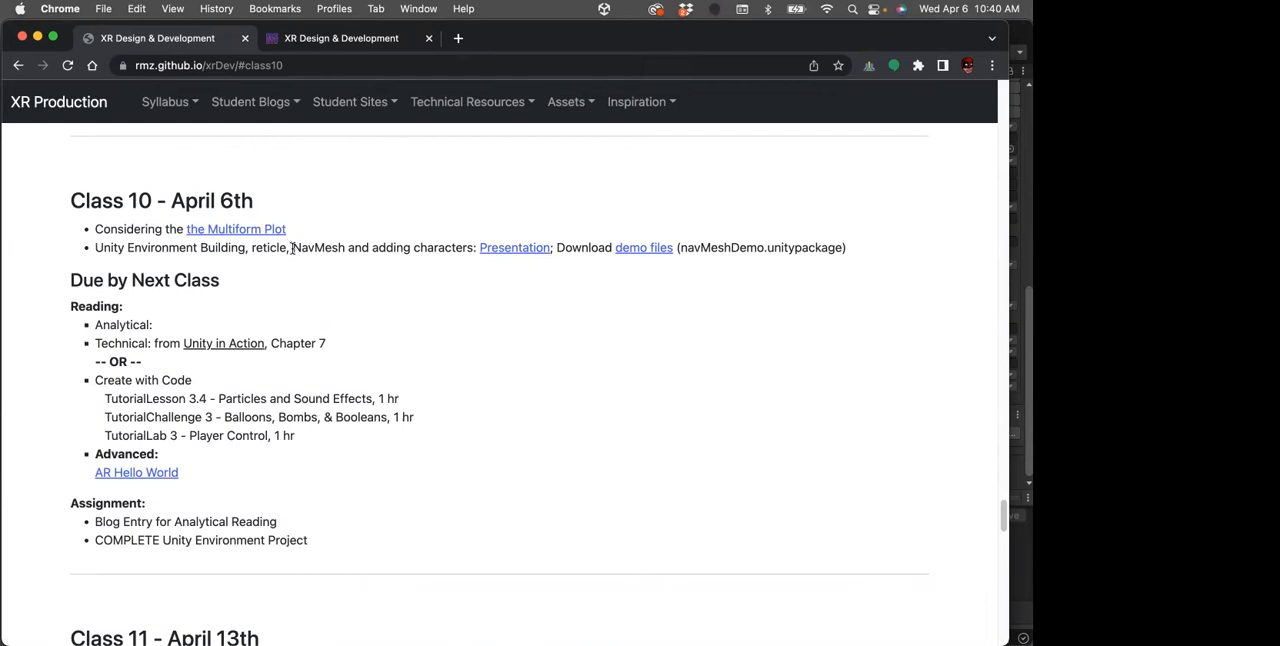
{"action": "left_click", "coordinate": [632, 250]}
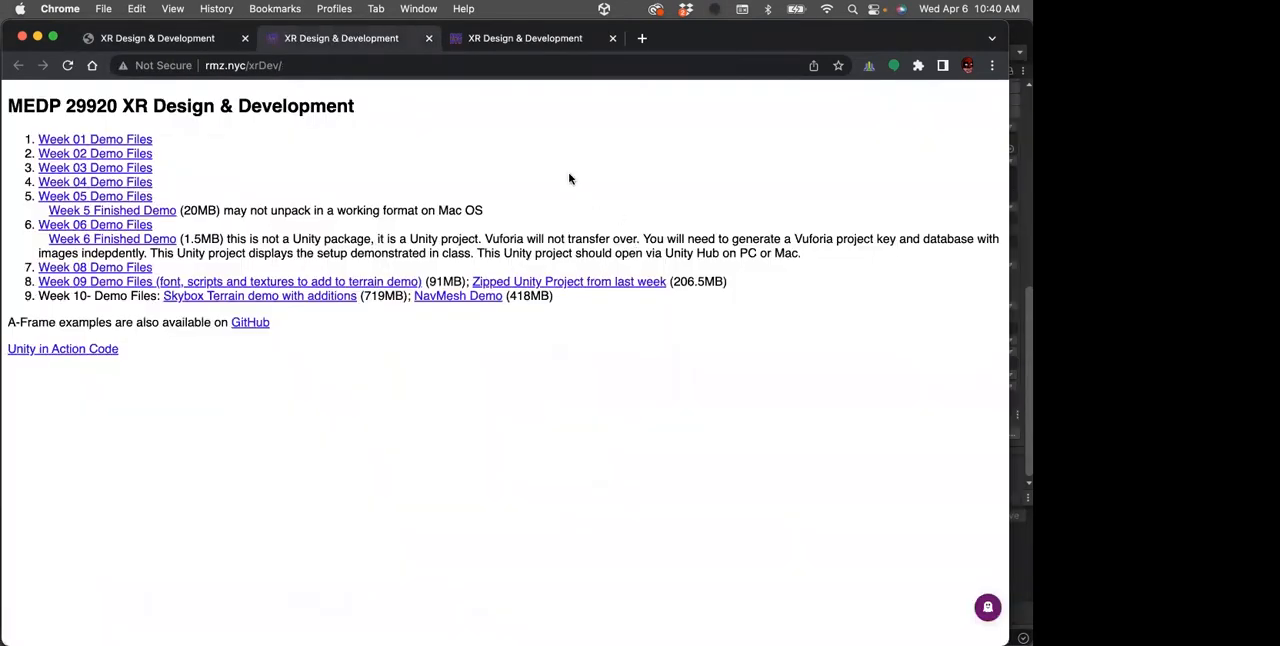
{"action": "left_click", "coordinate": [613, 38]}
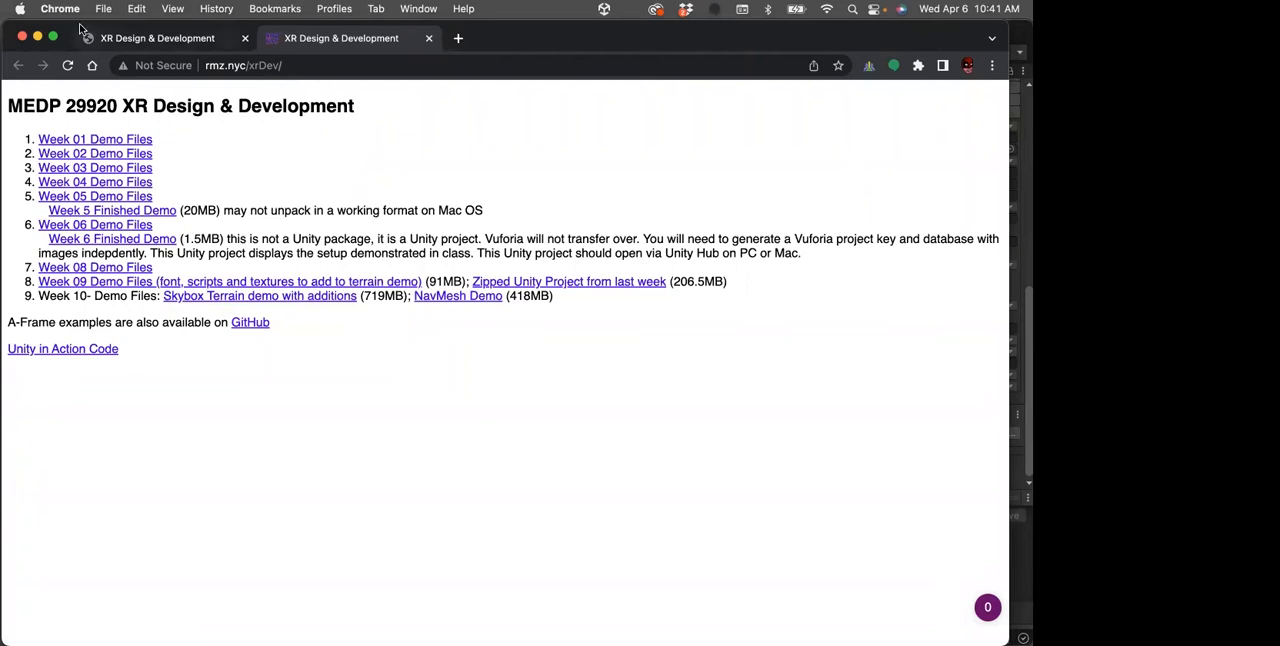
{"action": "left_click_drag", "start_coordinate": [56, 24], "coordinate": [1040, 175]}
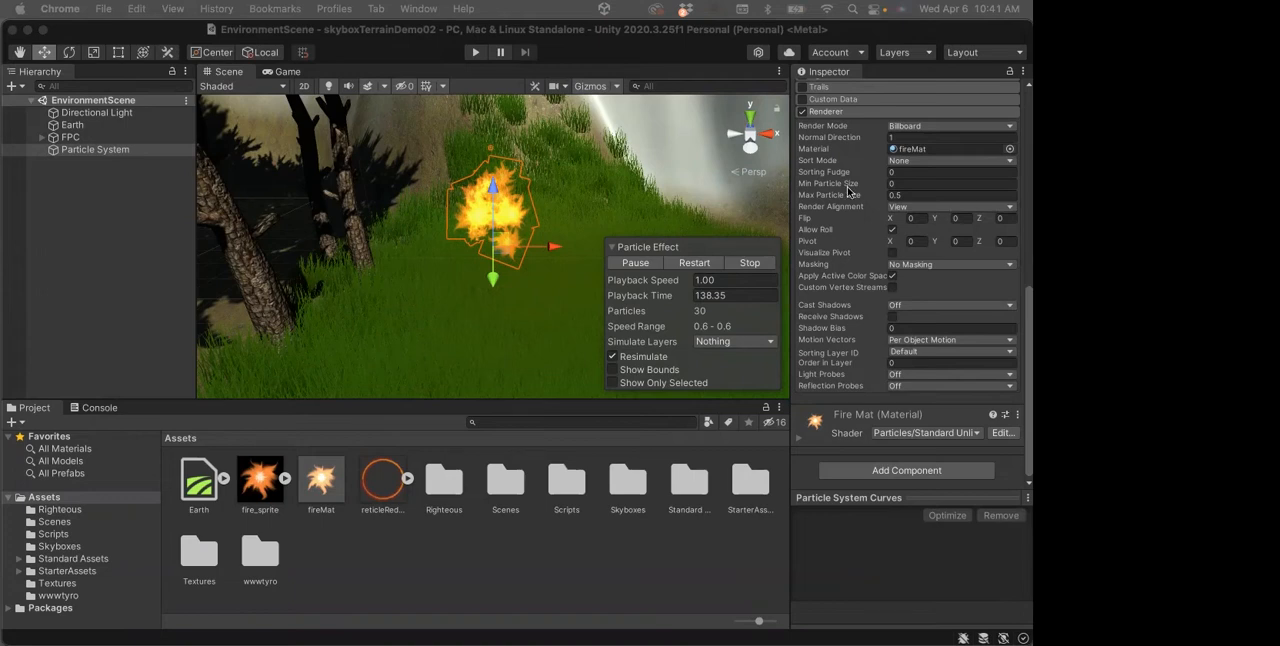
Clear the object selection and play-test EnvironmentScene by walking through the grass and trees, ending the test
{"action": "left_click", "coordinate": [104, 229]}
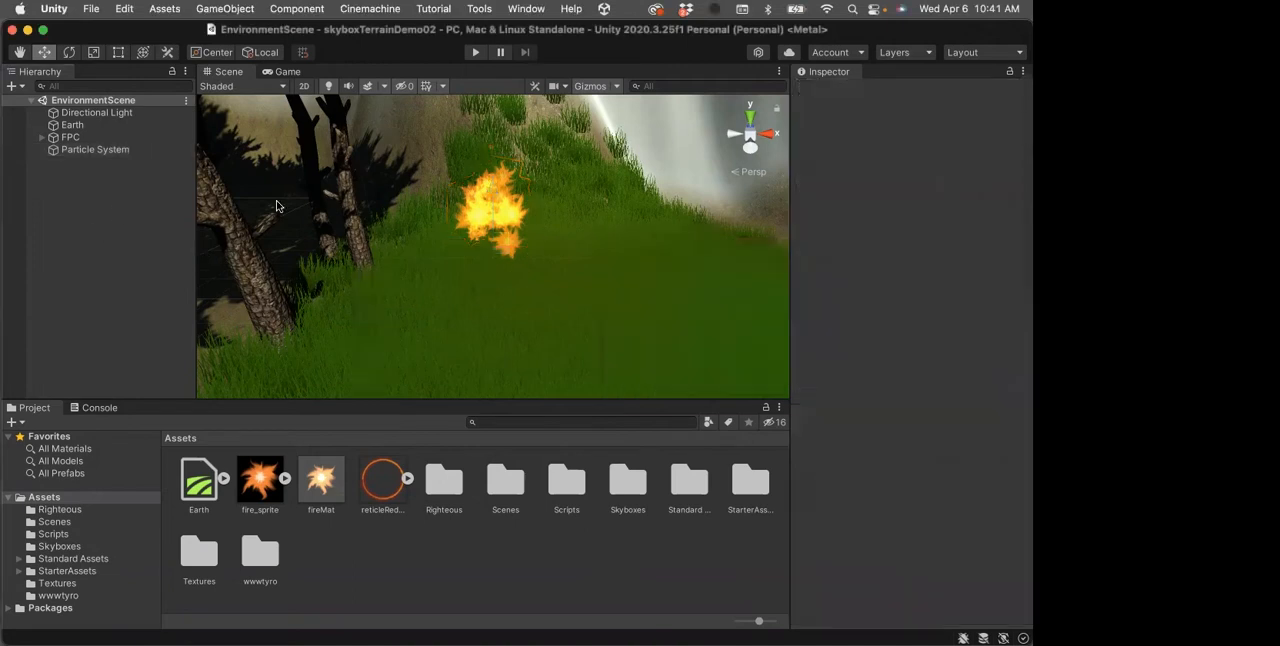
{"action": "left_click", "coordinate": [474, 53]}
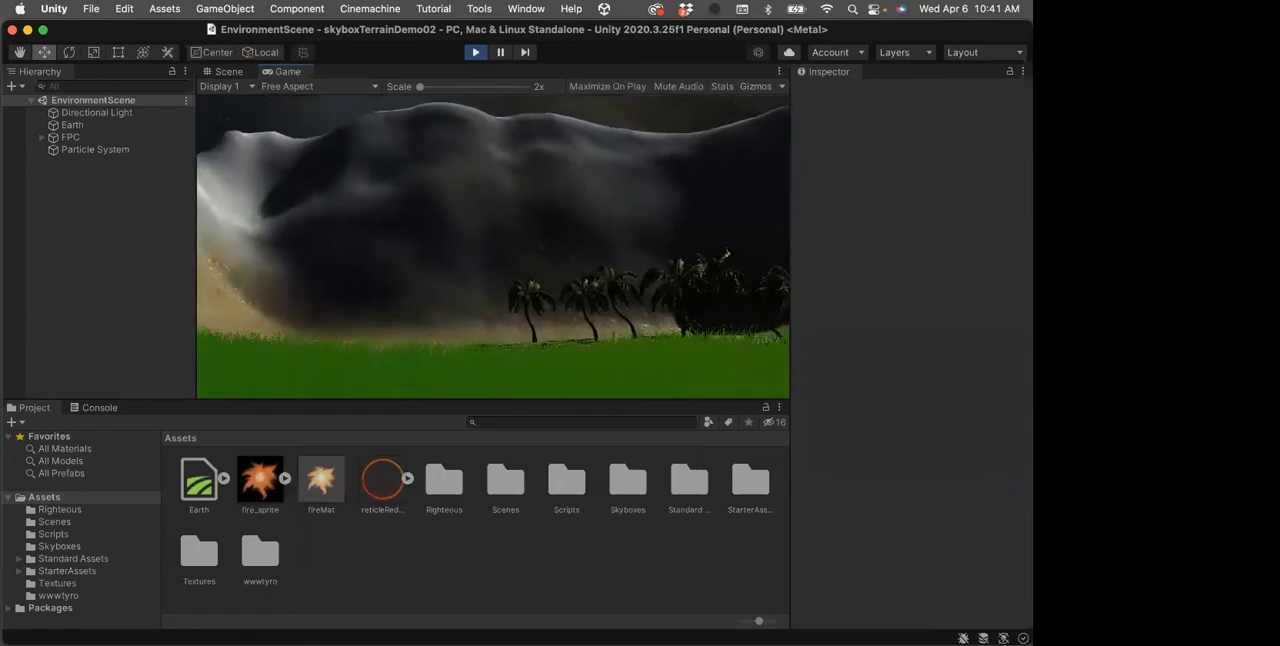
{"action": "key", "text": "w"}
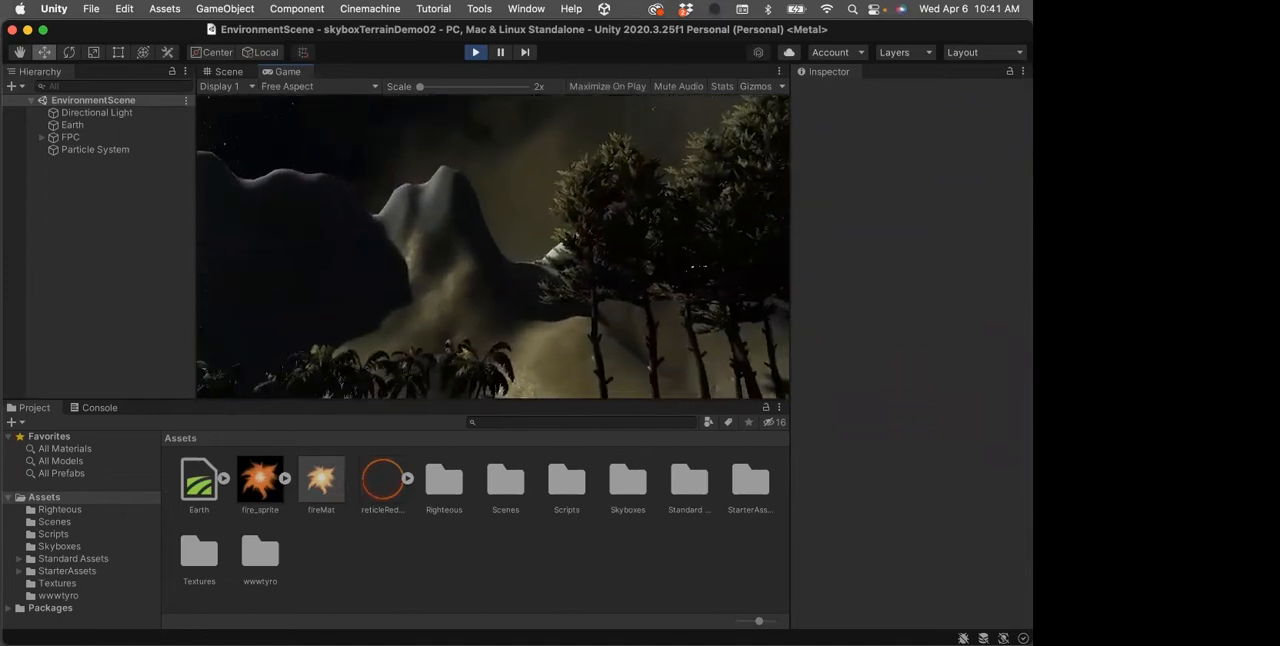
{"action": "key", "text": "w"}
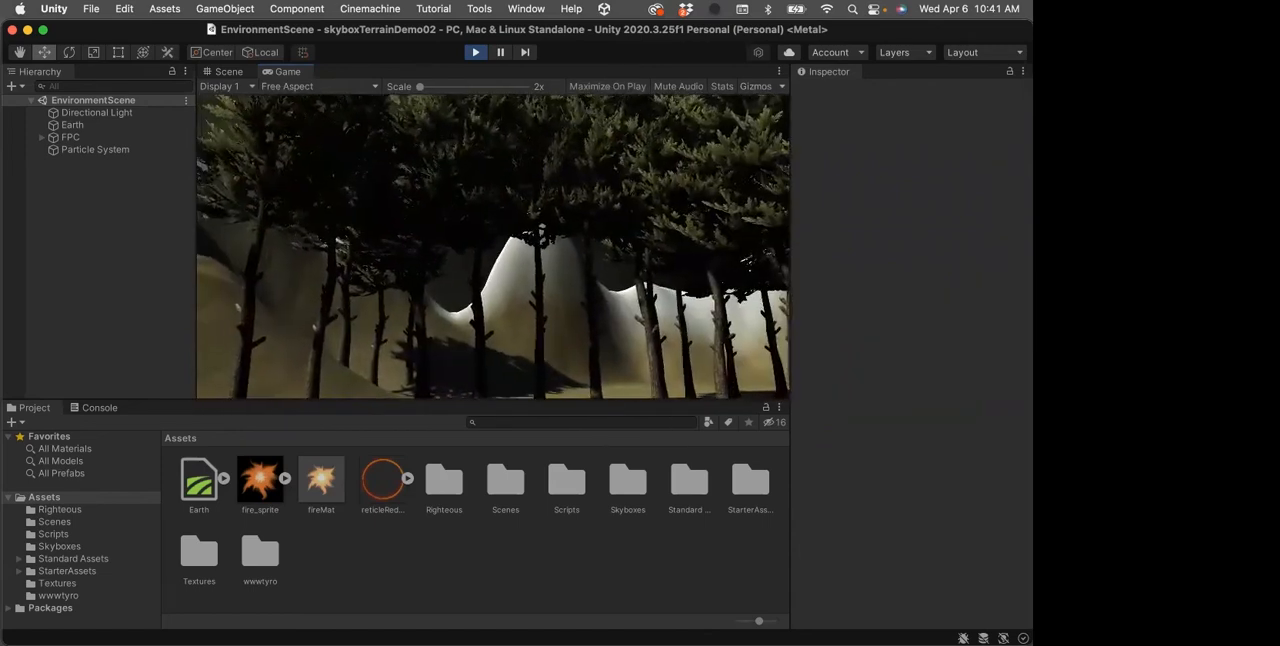
{"action": "key", "text": "w"}
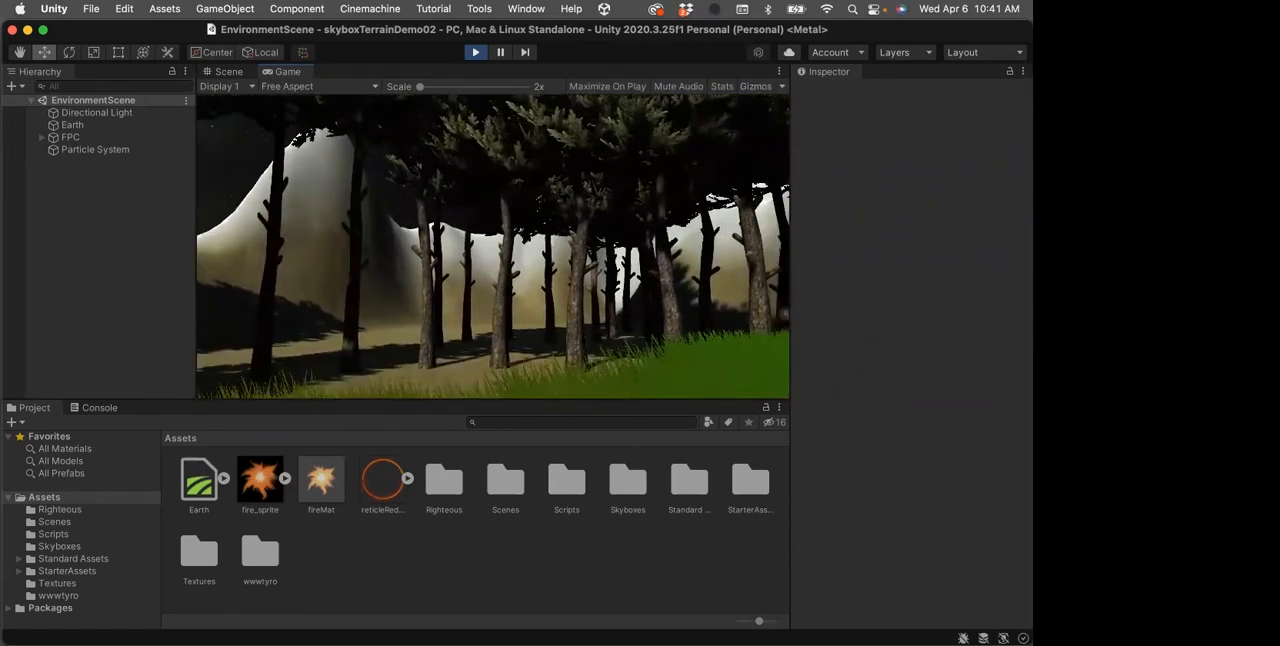
{"action": "key", "text": "w"}
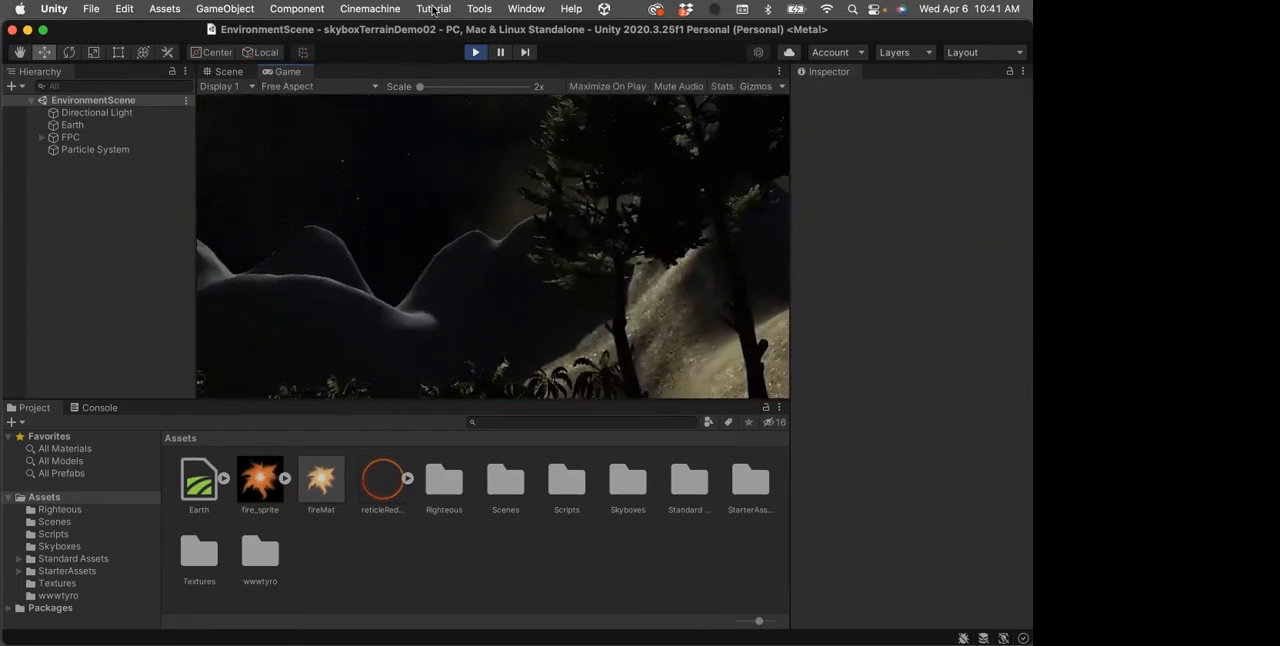
{"action": "left_click", "coordinate": [475, 52]}
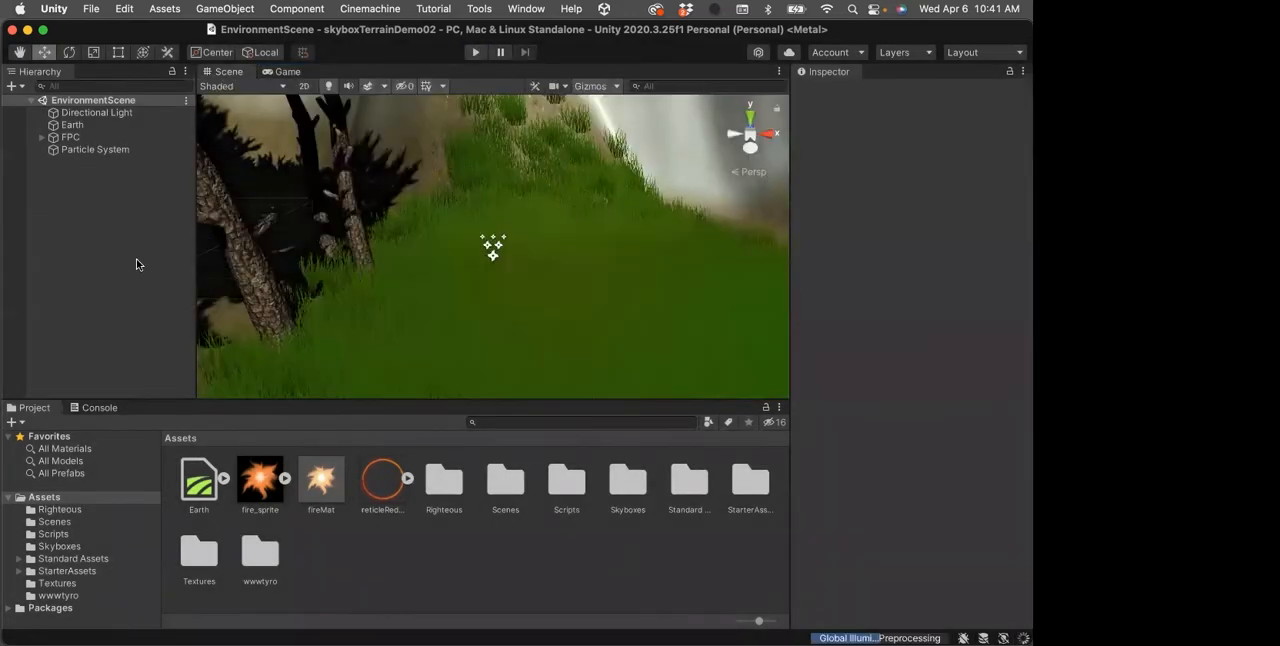
Set the Earth terrain's painting mode to Paint Texture and view the options for editing its terrain layers
{"action": "left_click", "coordinate": [71, 125]}
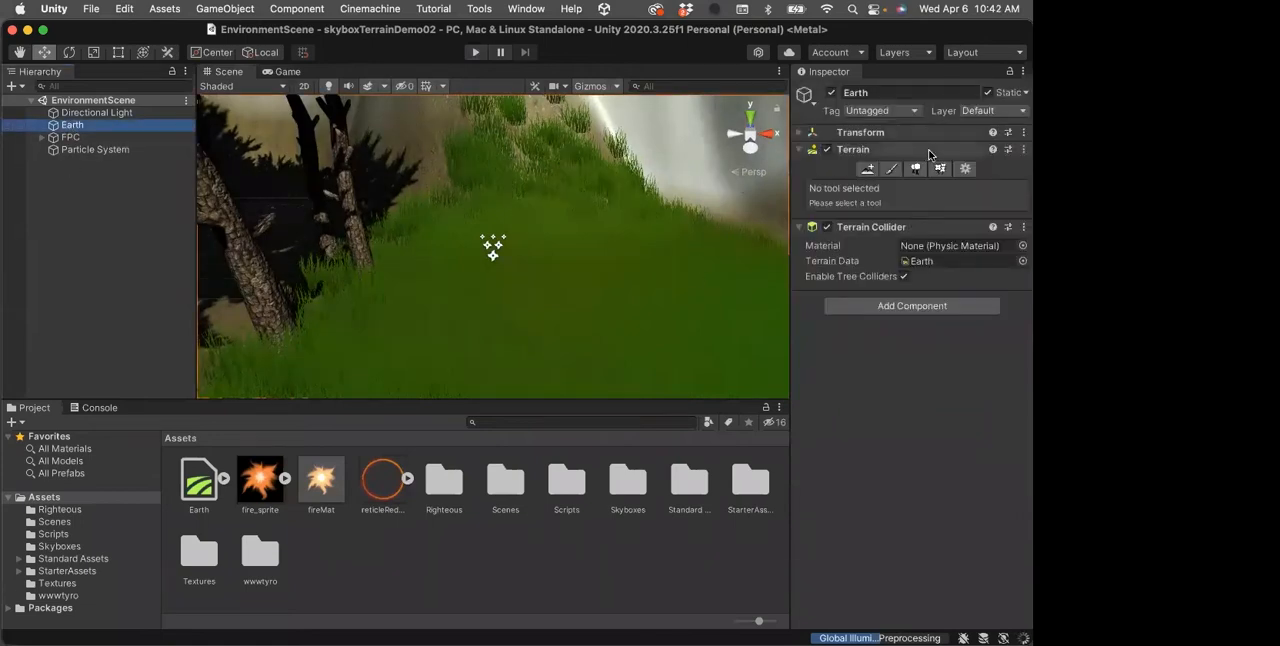
{"action": "left_click", "coordinate": [891, 169]}
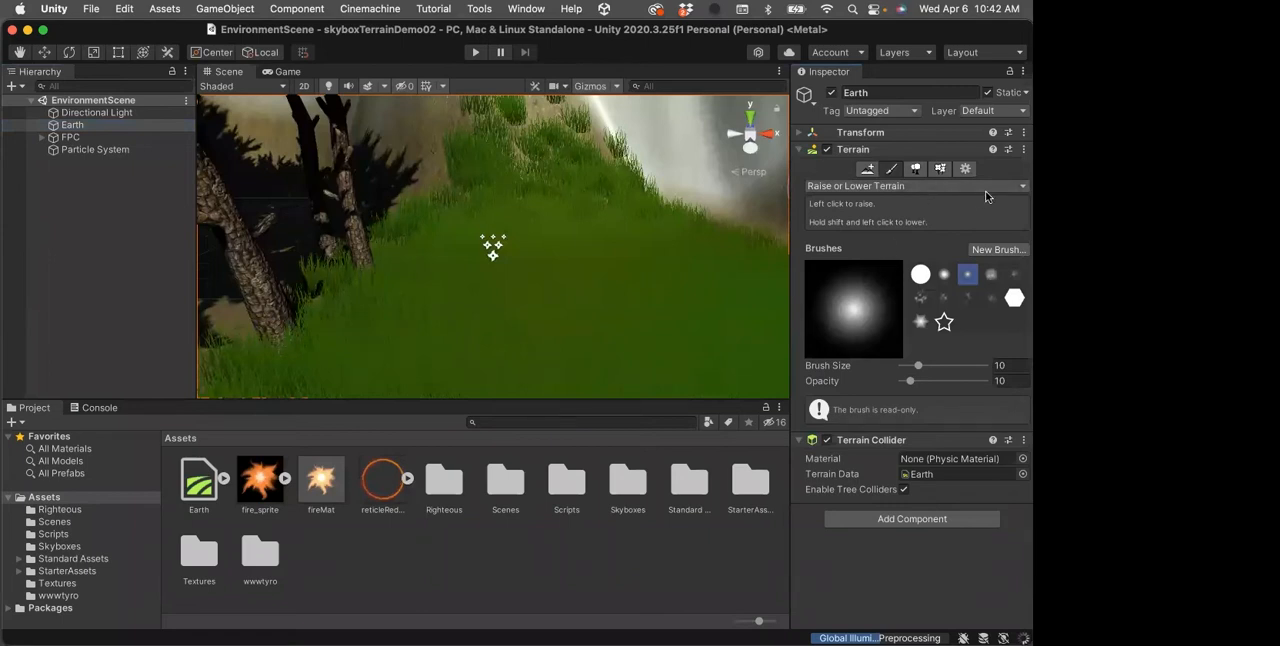
{"action": "left_click", "coordinate": [1017, 187]}
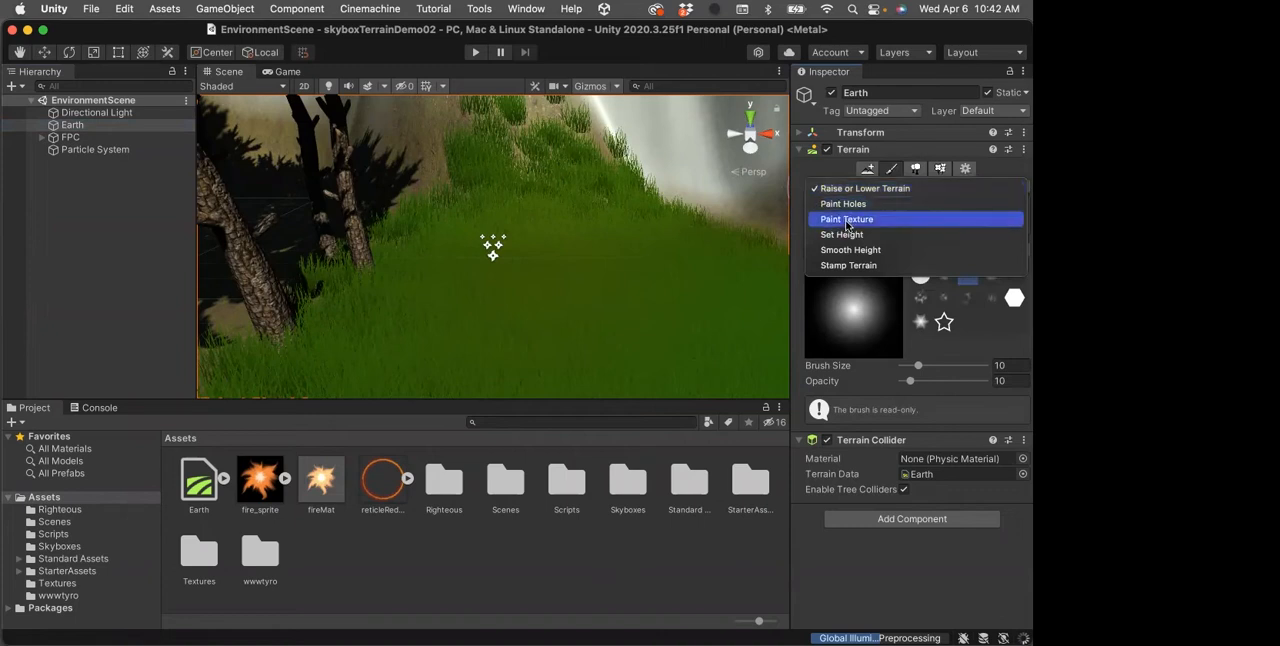
{"action": "left_click", "coordinate": [846, 220]}
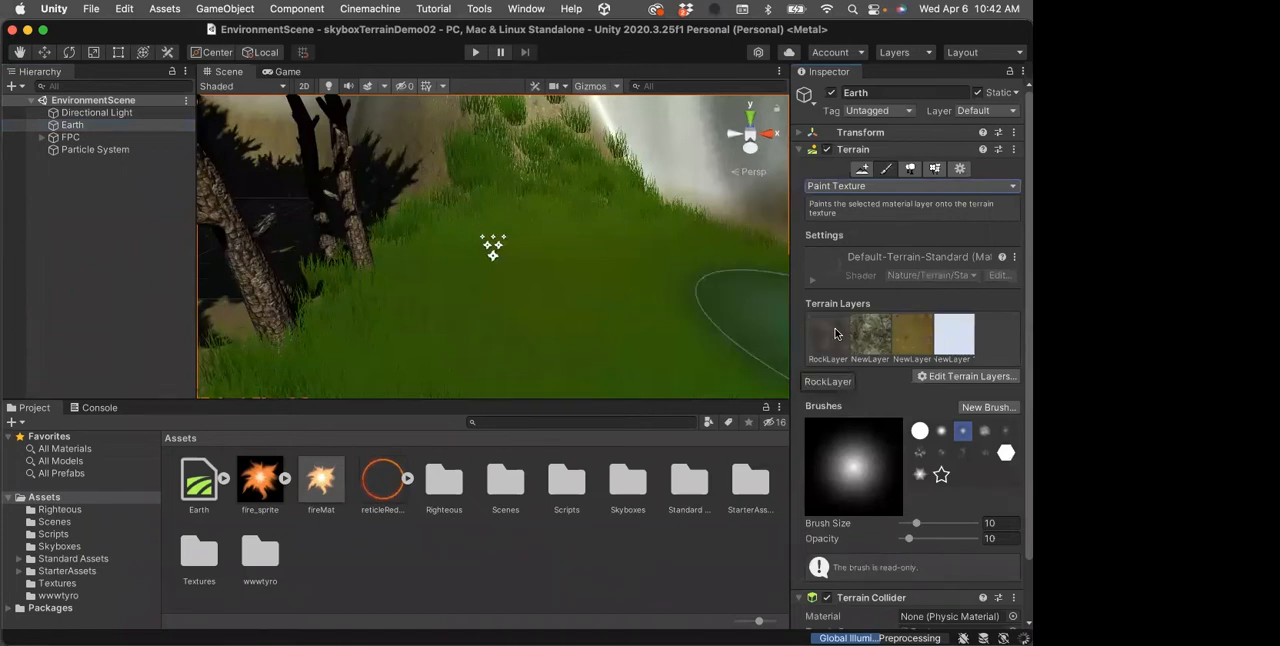
{"action": "left_click", "coordinate": [974, 380]}
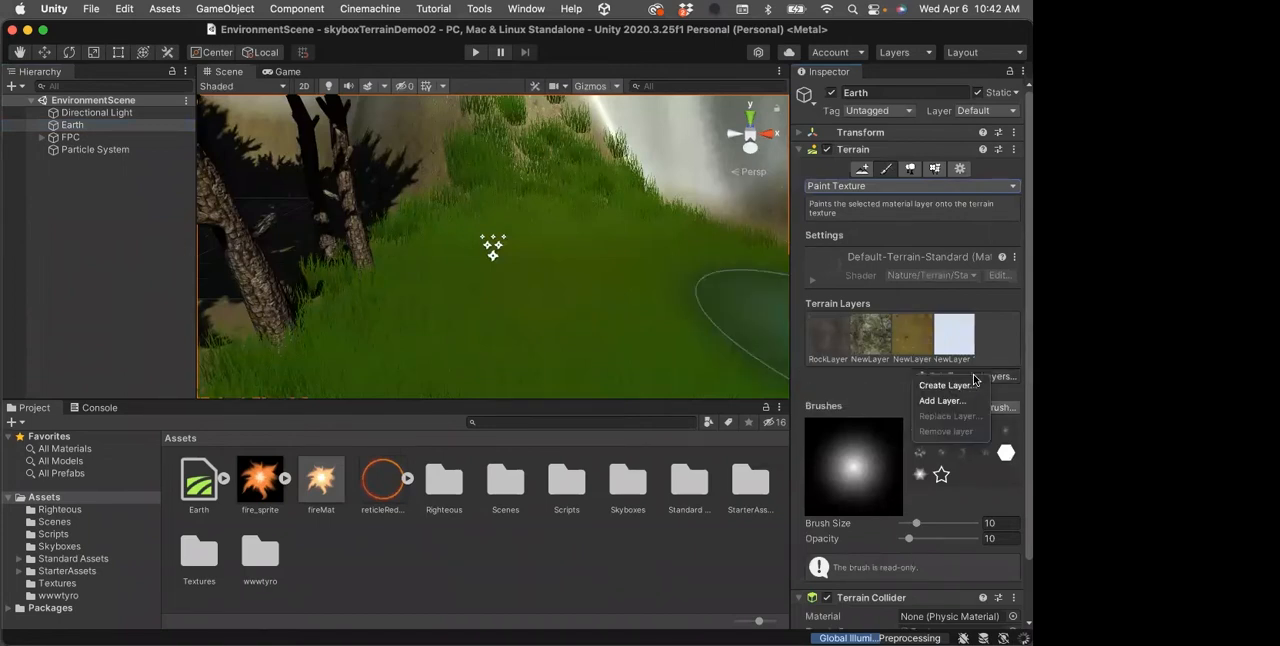
{"action": "left_click", "coordinate": [845, 389]}
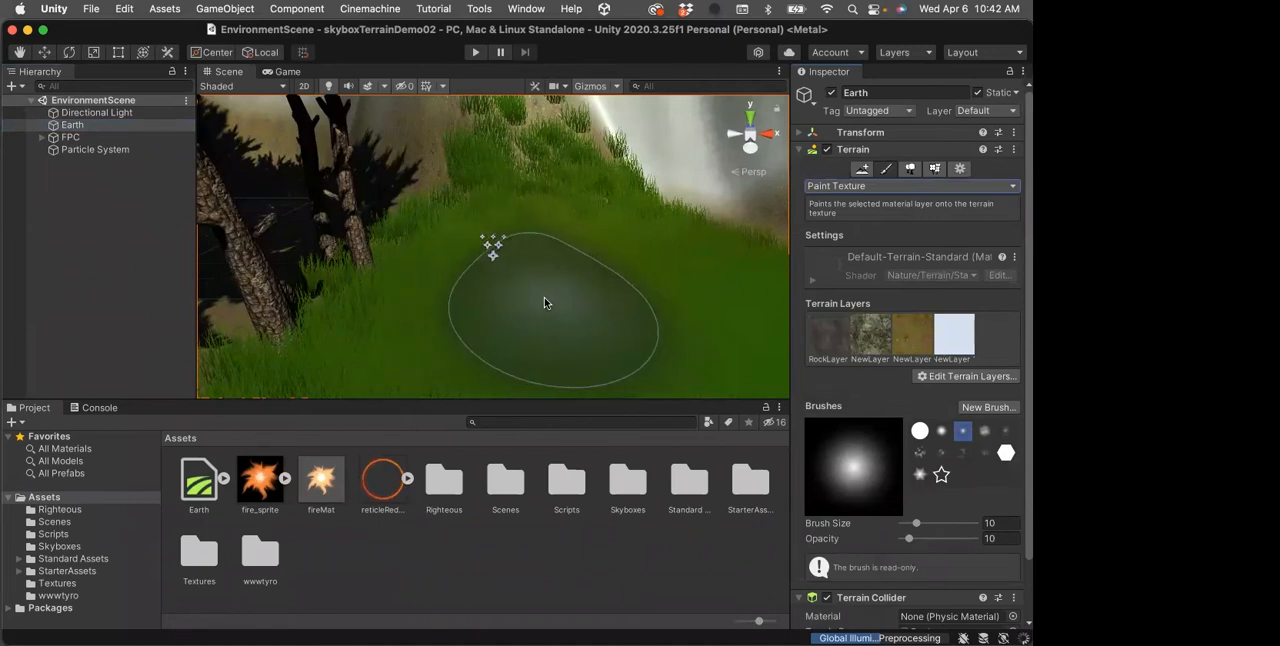
{"action": "mouse_move", "coordinate": [544, 302]}
{"action": "left_mouse_down"}
{"action": "mouse_move", "coordinate": [591, 294]}
{"action": "mouse_move", "coordinate": [571, 206]}
{"action": "mouse_move", "coordinate": [443, 184]}
{"action": "left_mouse_up"}
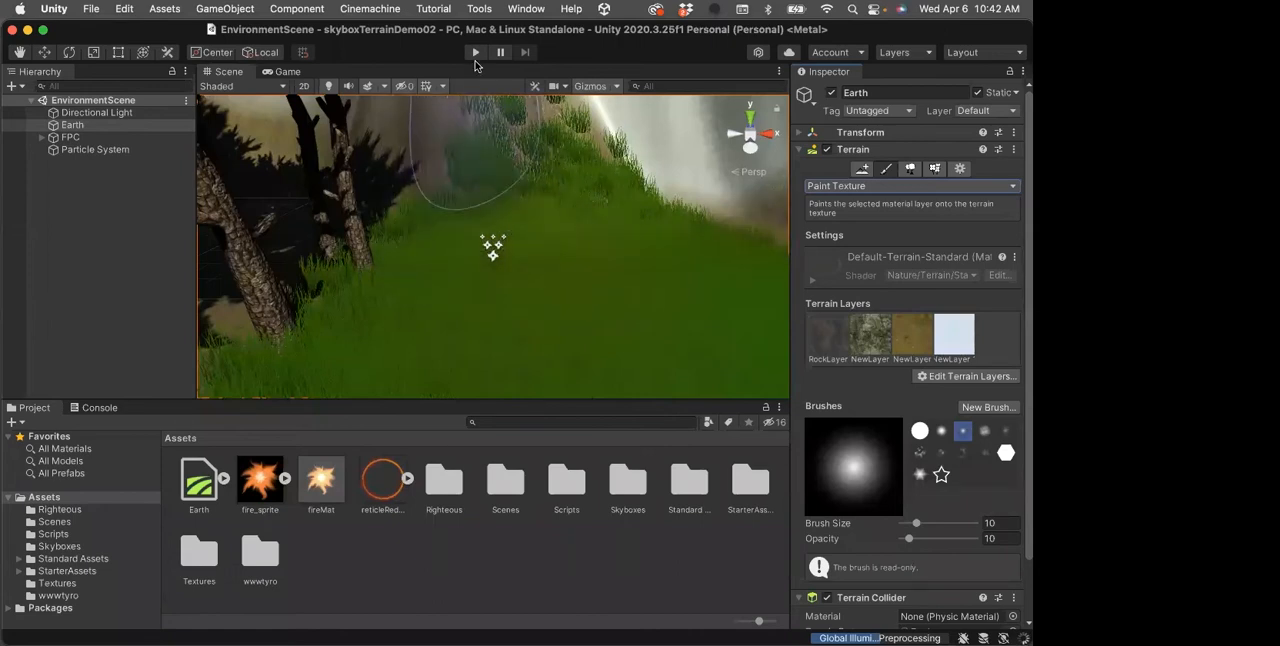
Run the scene again in the Game view and walk across the terrain to examine its painted textures, ending the test
{"action": "left_click", "coordinate": [287, 72]}
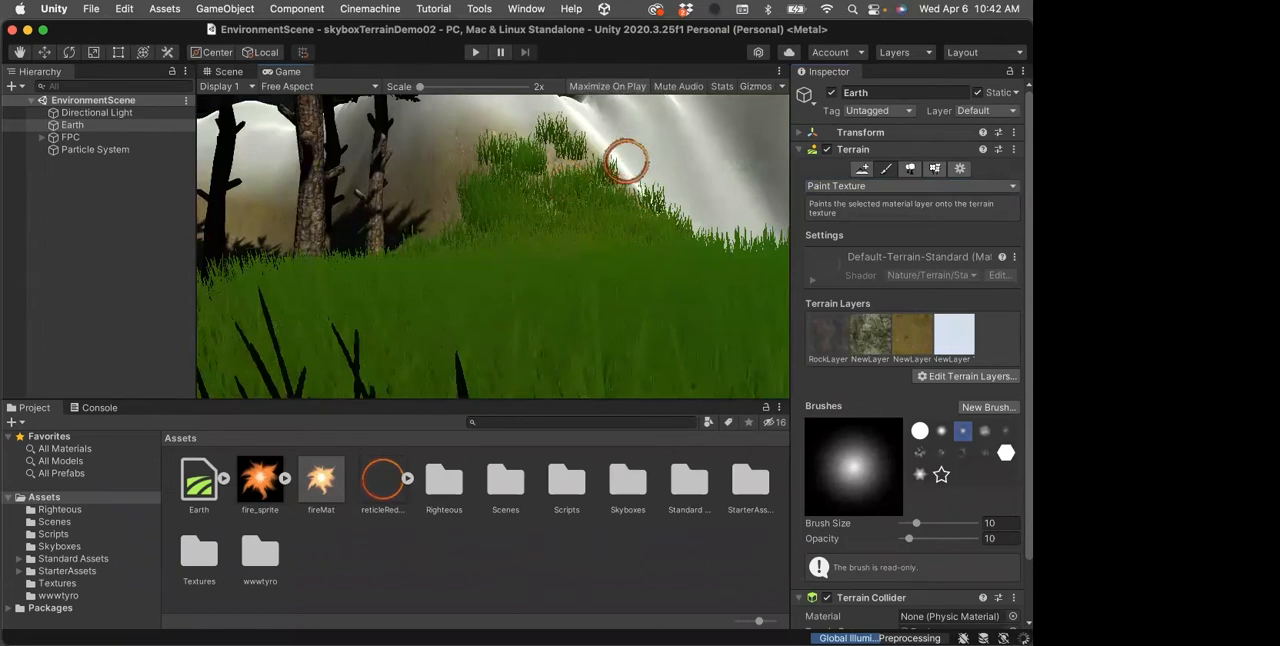
{"action": "left_click", "coordinate": [474, 54]}
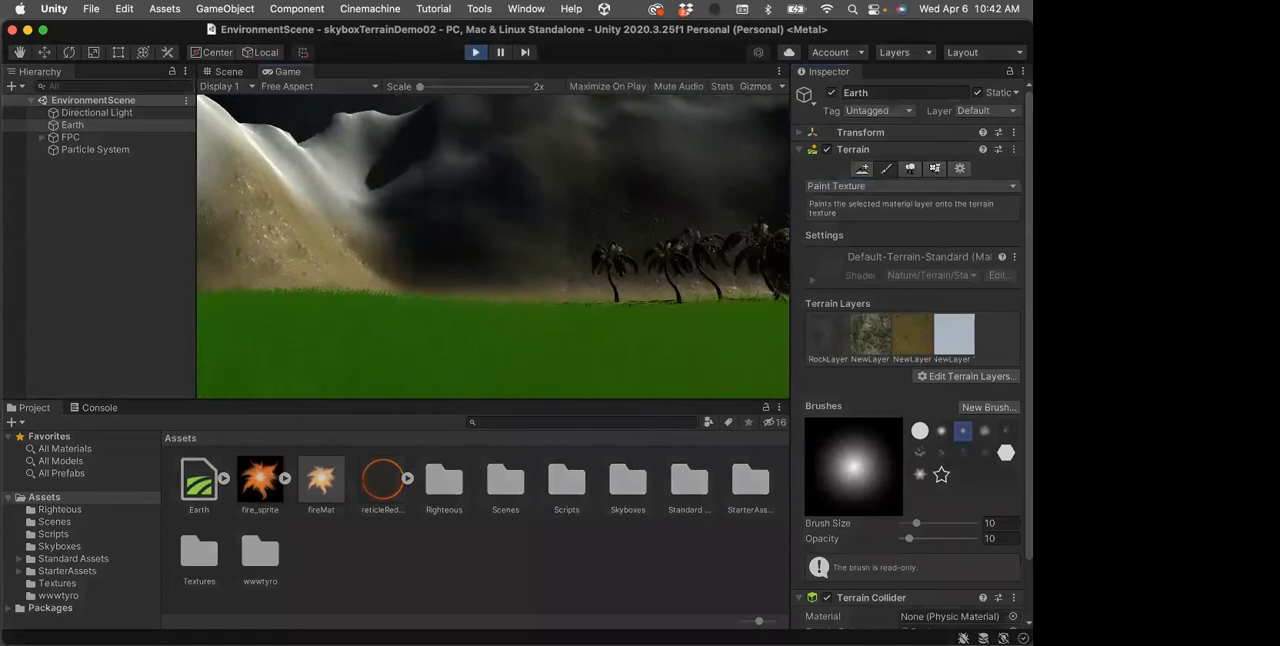
{"action": "key", "text": "w"}
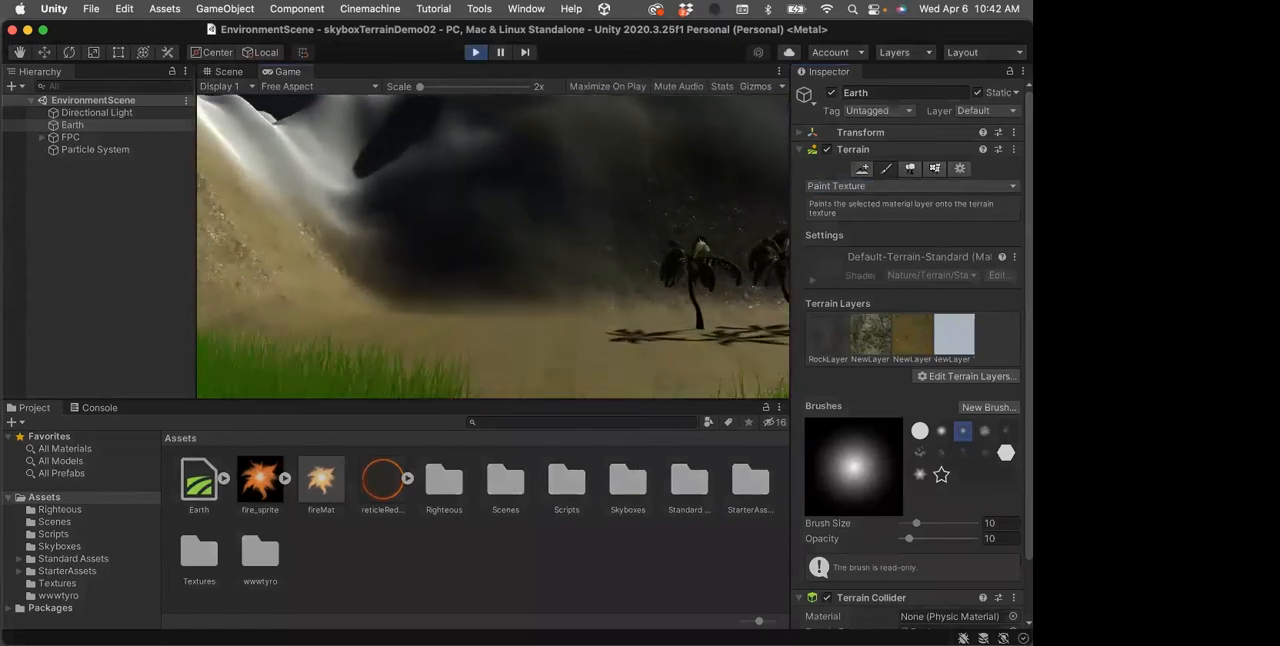
{"action": "key", "text": "w"}
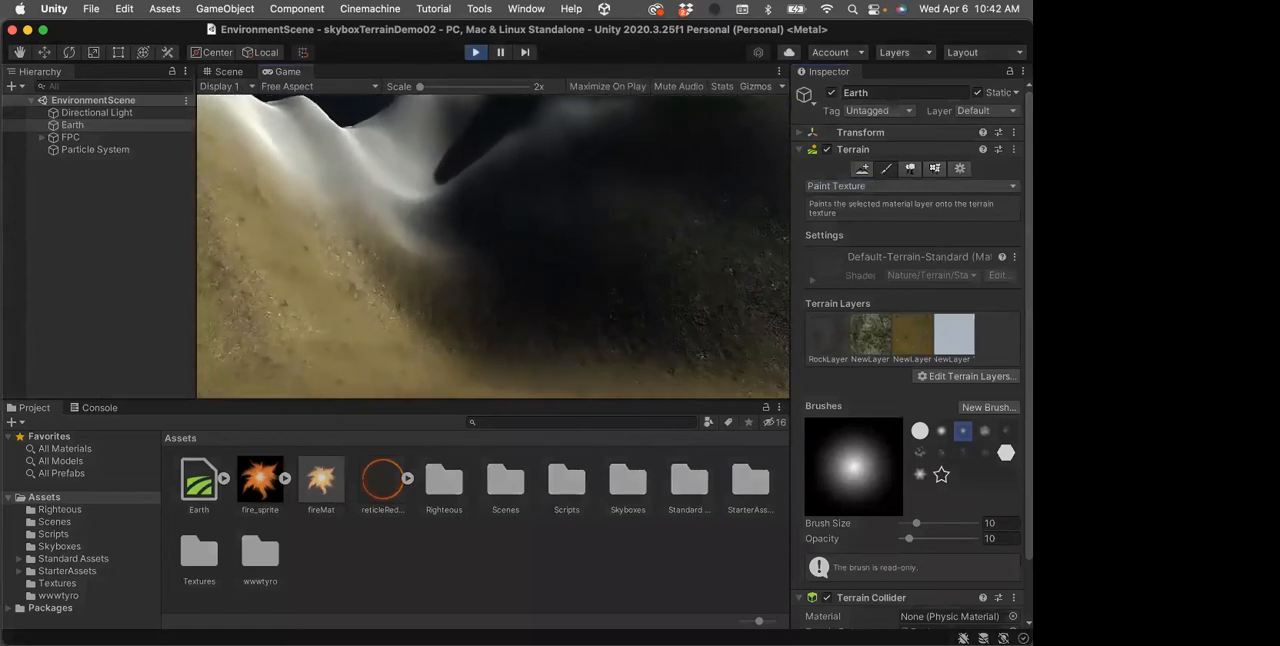
{"action": "key", "text": "w"}
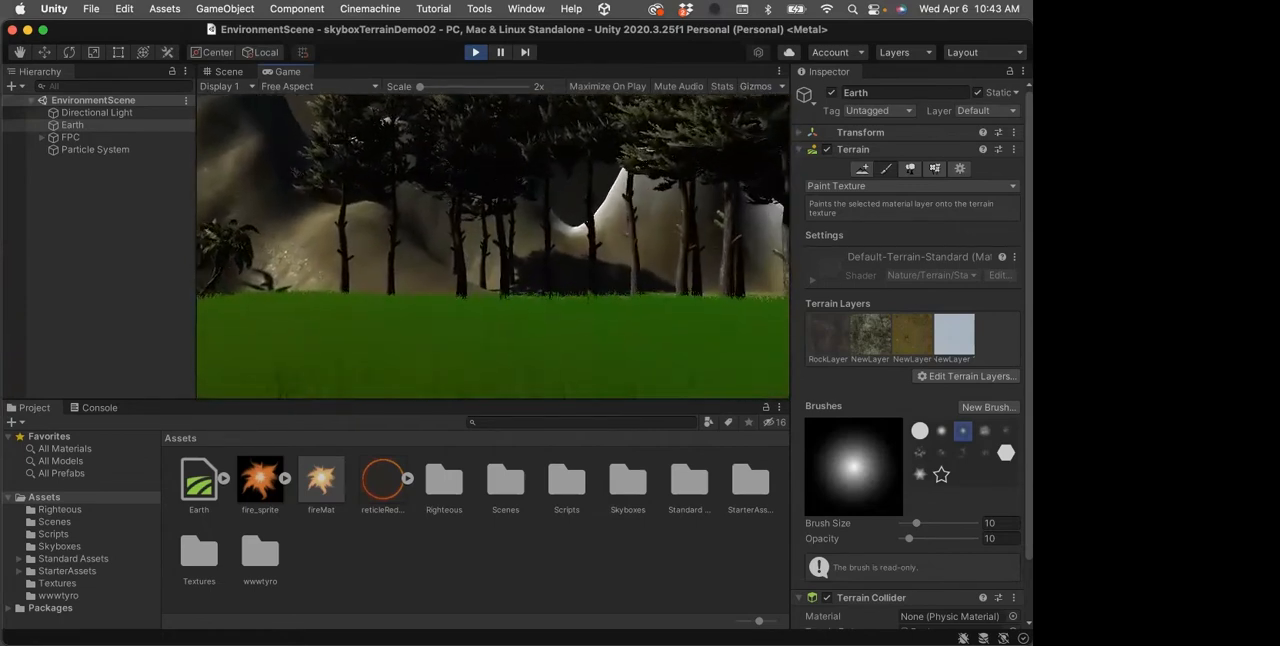
{"action": "key", "text": "w"}
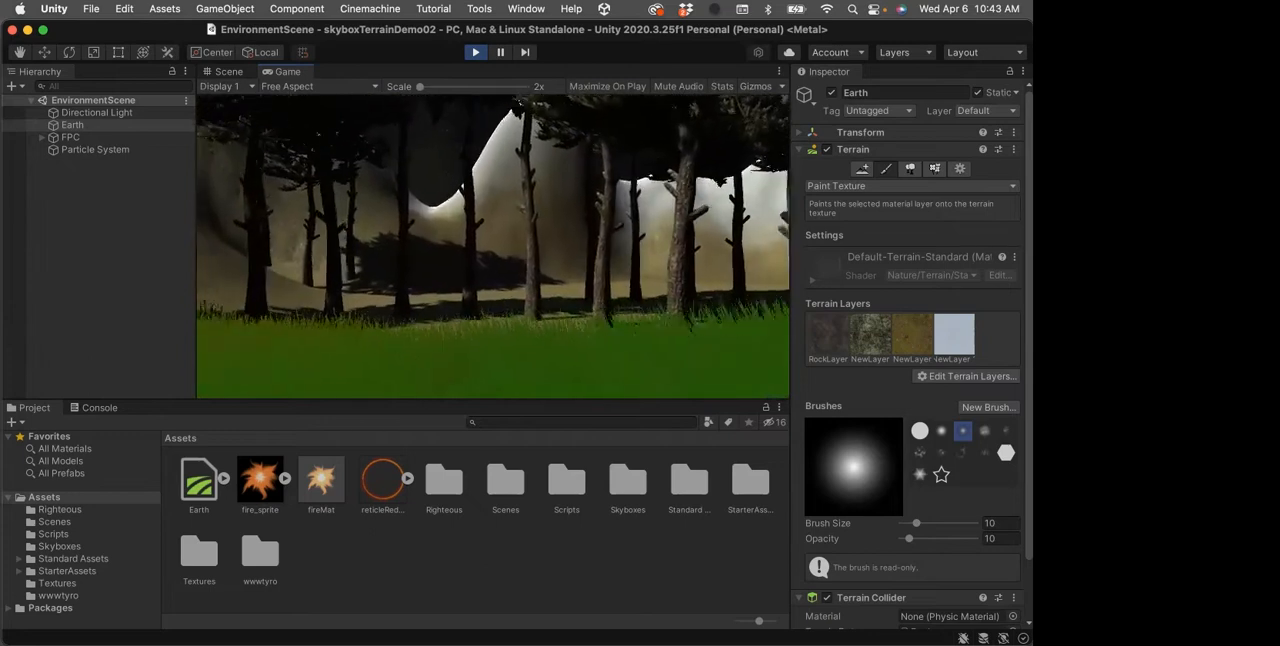
{"action": "key", "text": "w"}
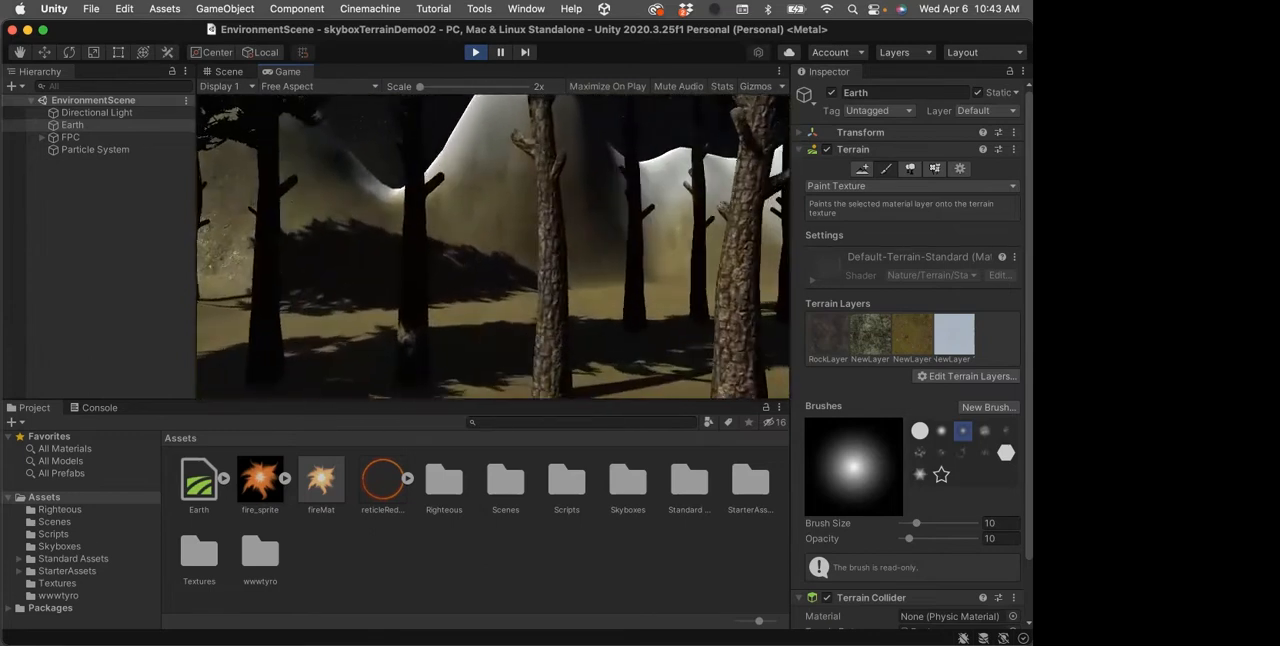
{"action": "key", "text": "w"}
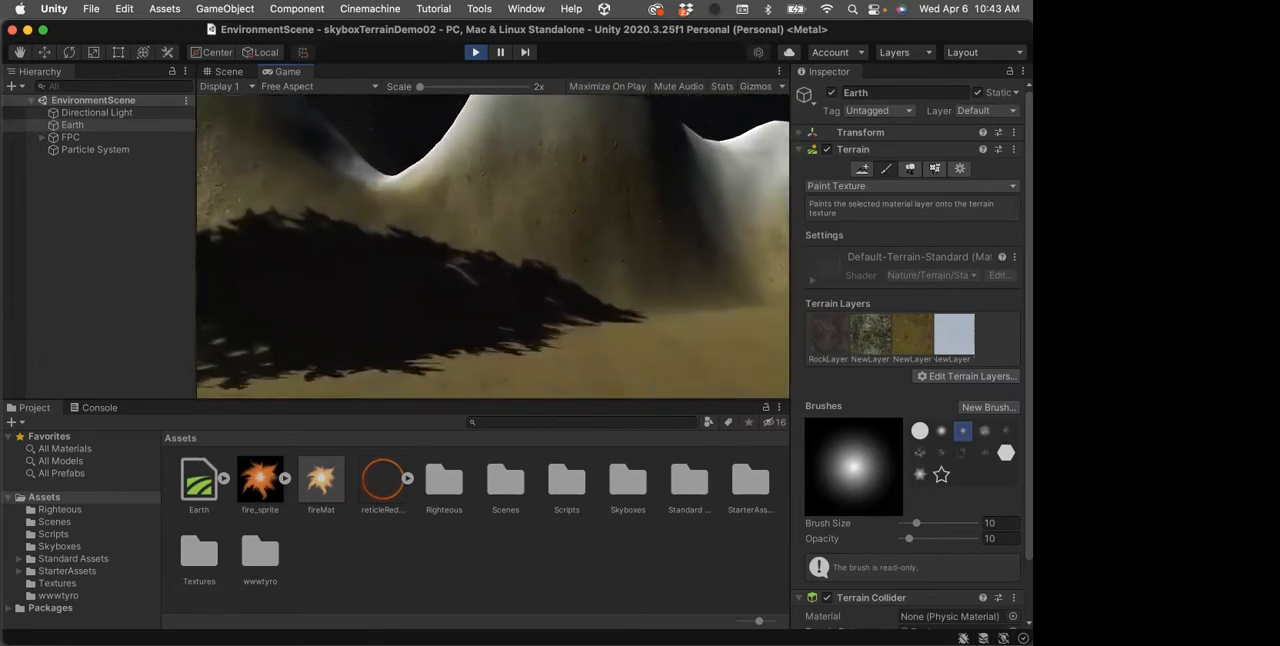
{"action": "key", "text": "w"}
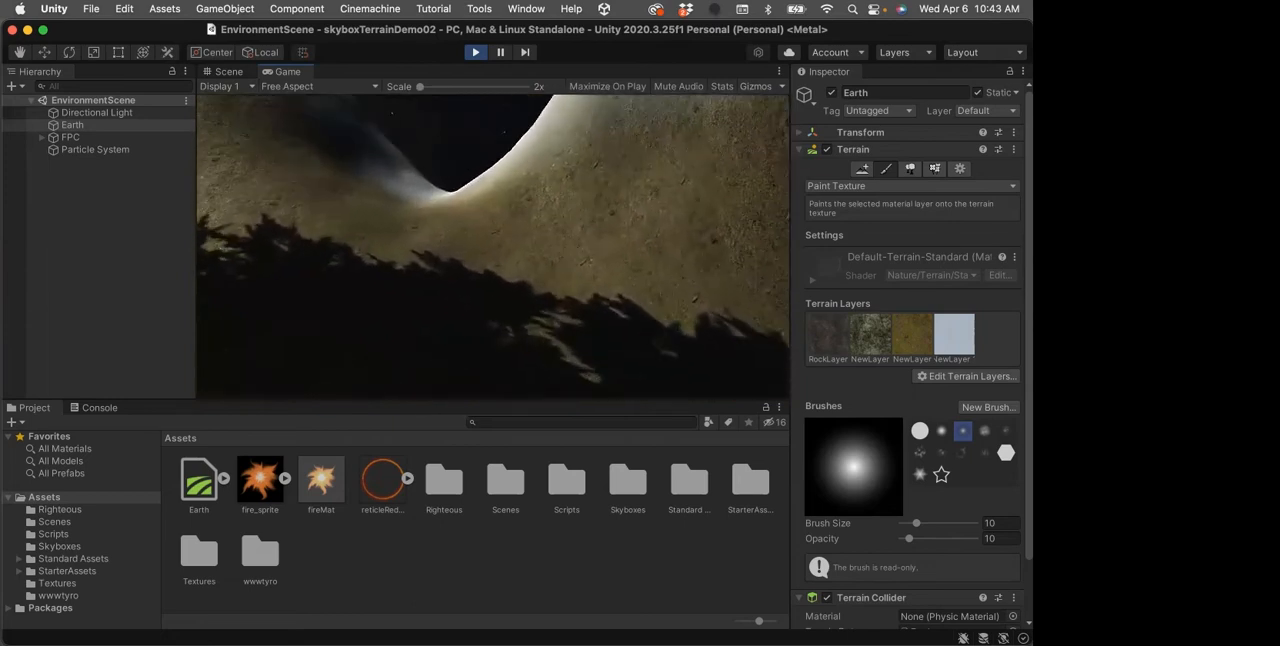
{"action": "key", "text": "w"}
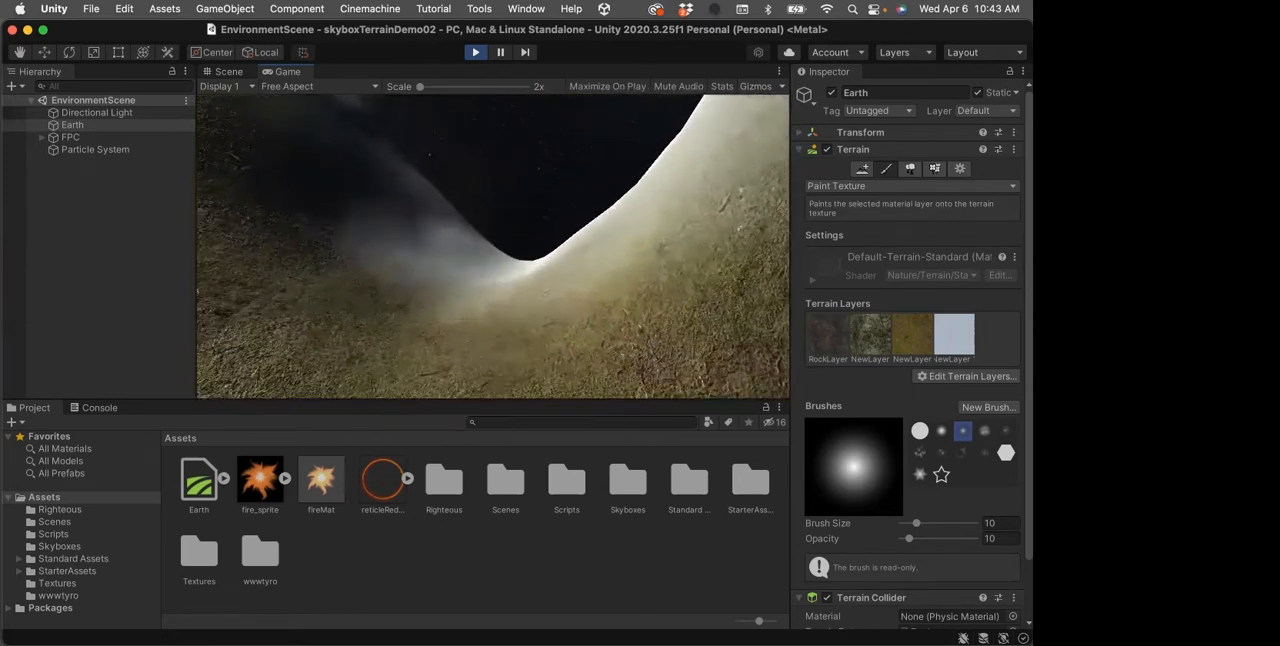
{"action": "key", "text": "w"}
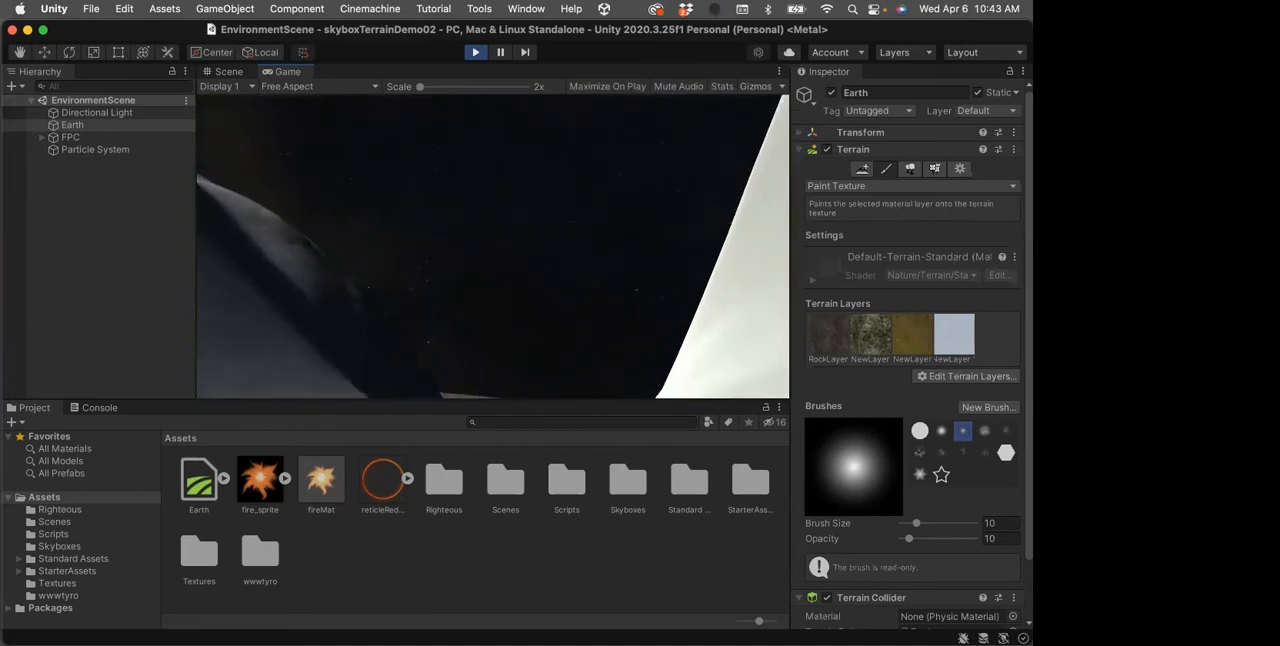
{"action": "key", "text": "w"}
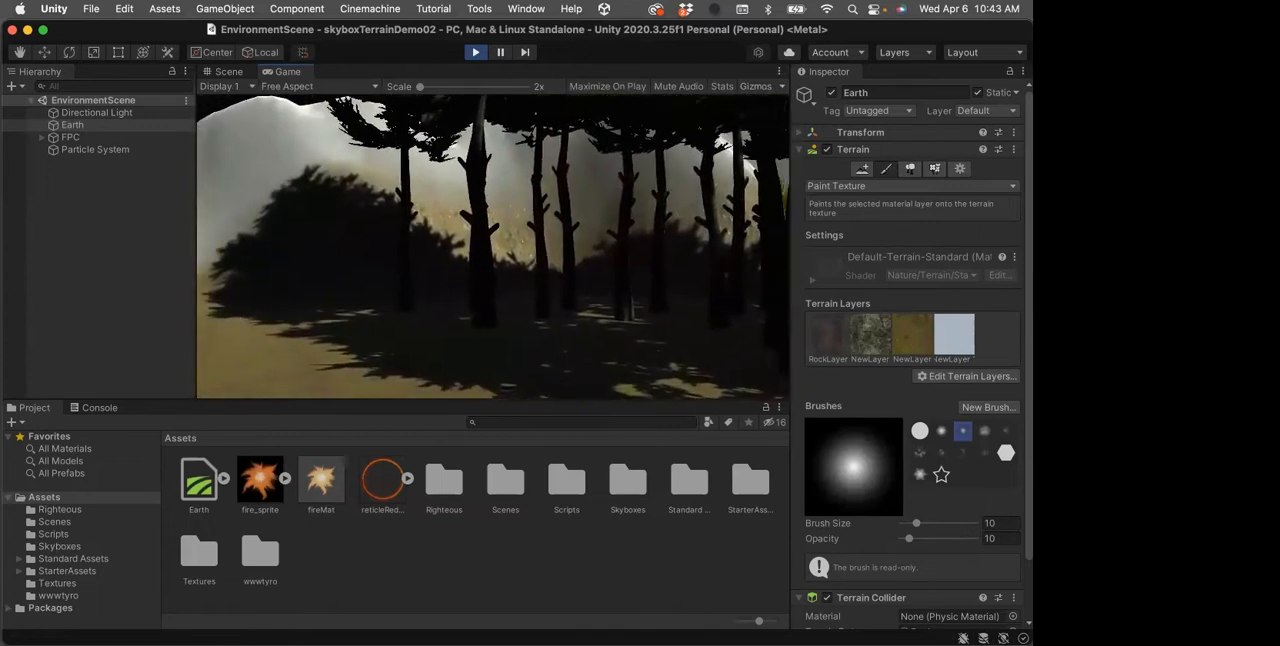
{"action": "left_click", "coordinate": [475, 52]}
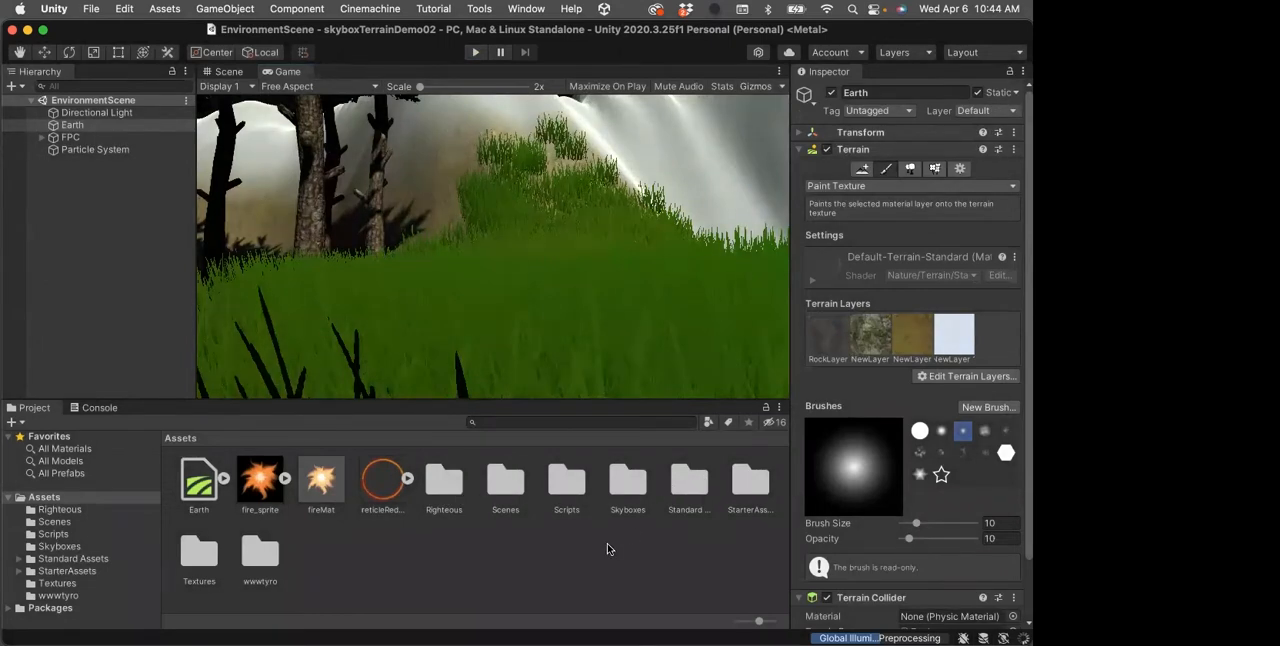
Open the Textures folder in the project assets and inspect the settings of the NewLayer terrain layer
{"action": "left_click", "coordinate": [206, 556]}
{"action": "double_click", "coordinate": [206, 556]}
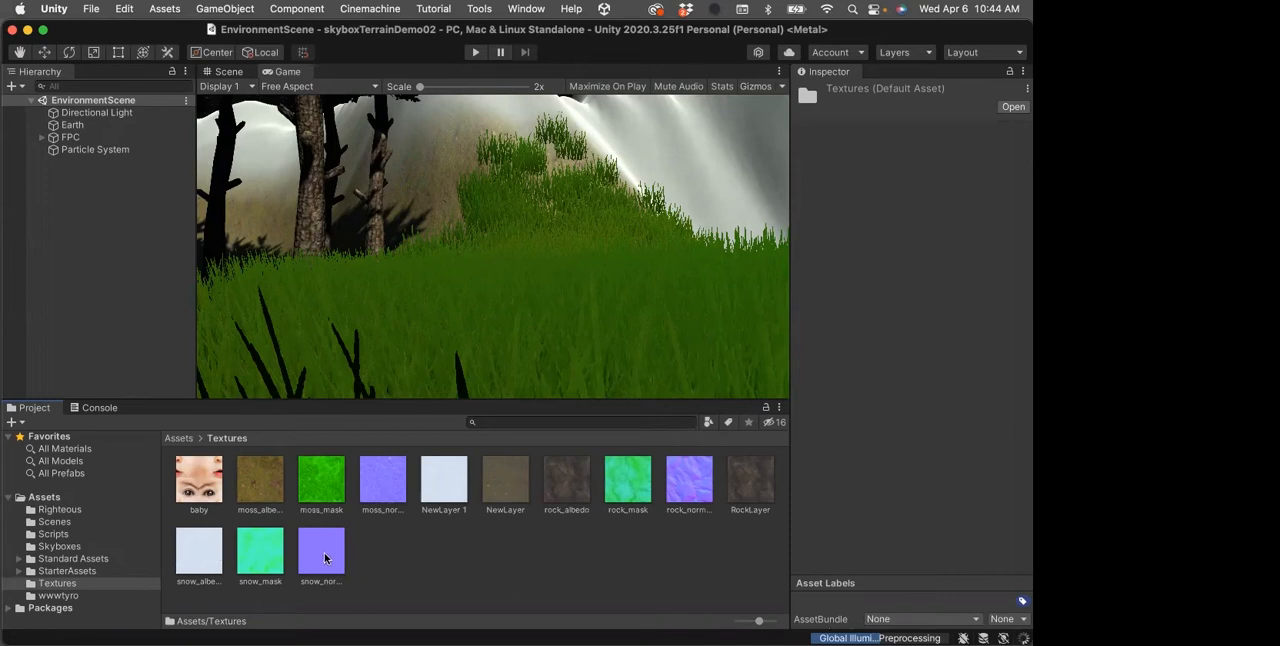
{"action": "left_click", "coordinate": [495, 494]}
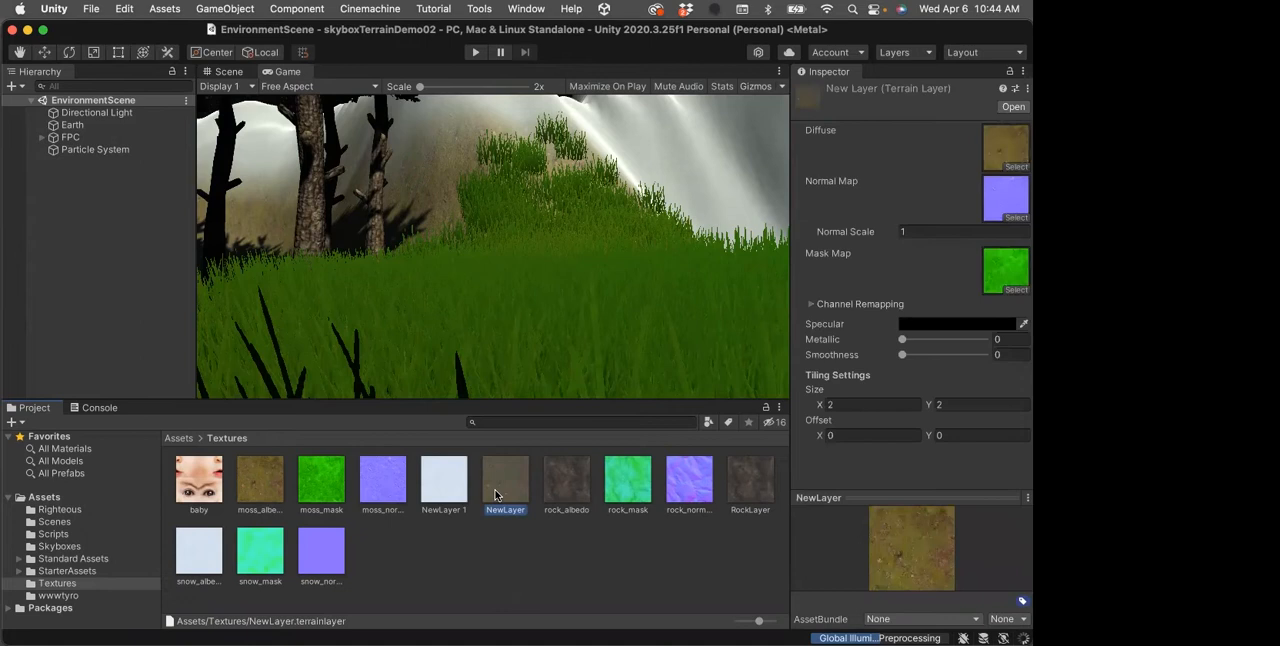
Rename the NewLayer 1 terrain layer in the Textures folder as SnowLayer
{"action": "left_click", "coordinate": [438, 500]}
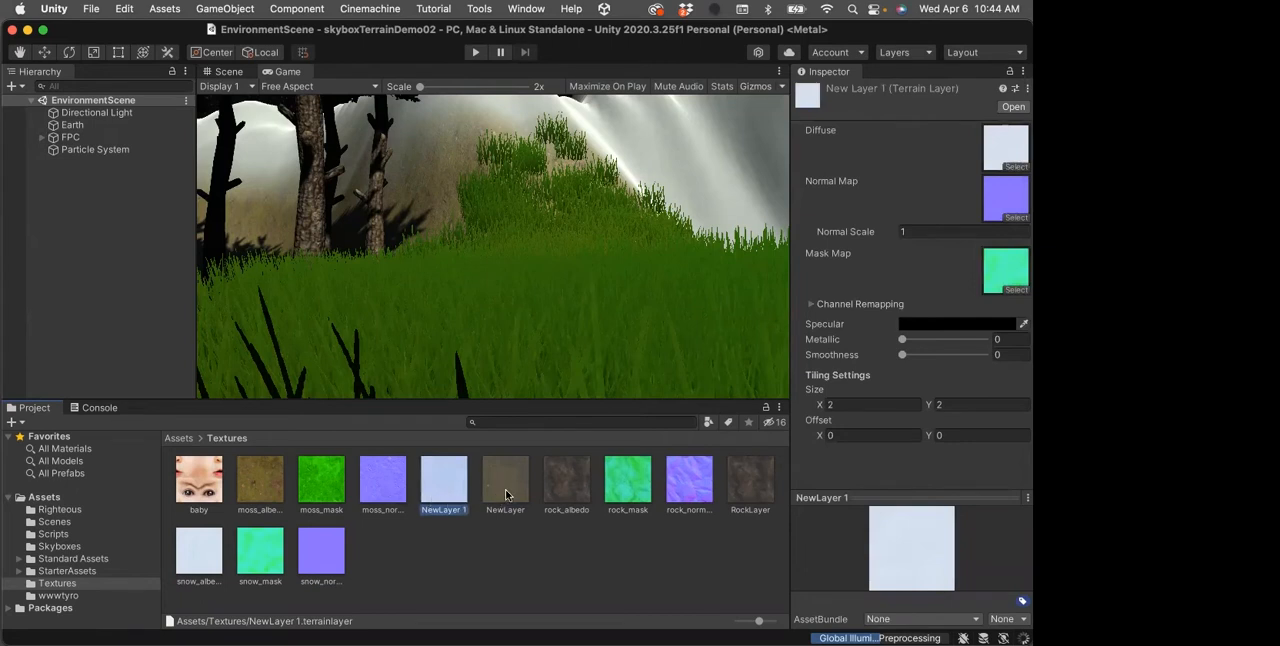
{"action": "left_click", "coordinate": [435, 510]}
{"action": "type", "text": "Snow"}
{"action": "key", "text": "Return"}
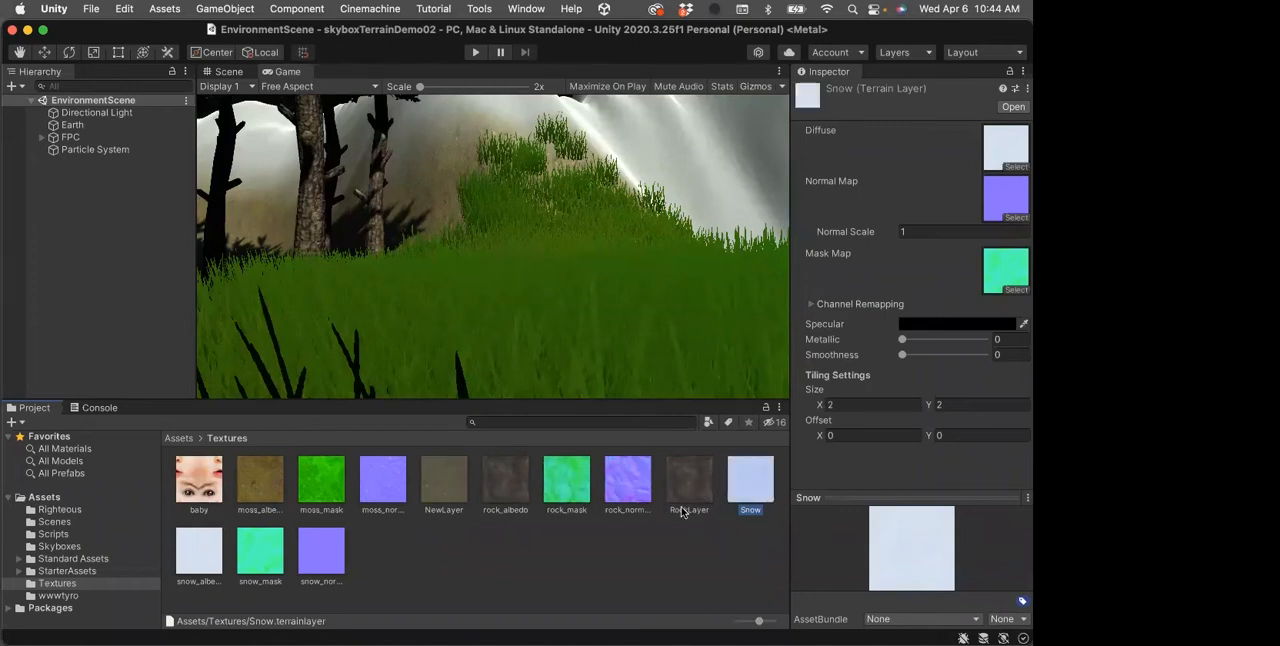
{"action": "left_click", "coordinate": [752, 511]}
{"action": "type", "text": "Layer"}
{"action": "key", "text": "Return"}
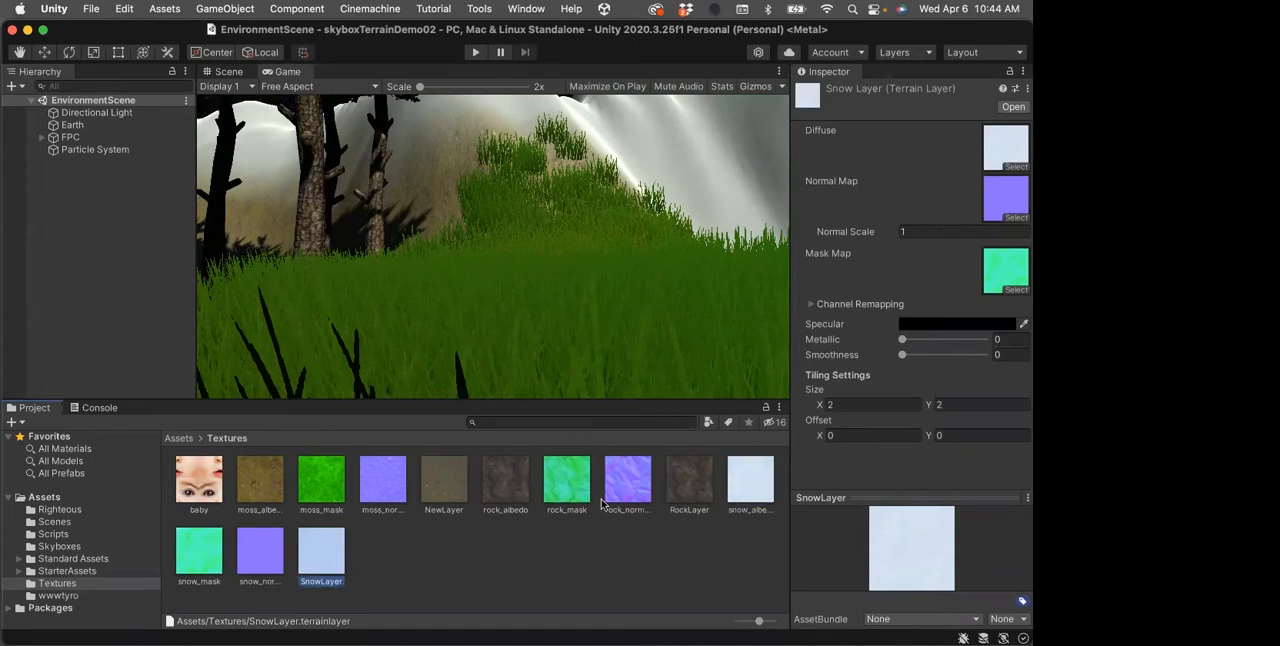
Rename the NewLayer terrain layer as MossLayer
{"action": "left_click", "coordinate": [438, 479]}
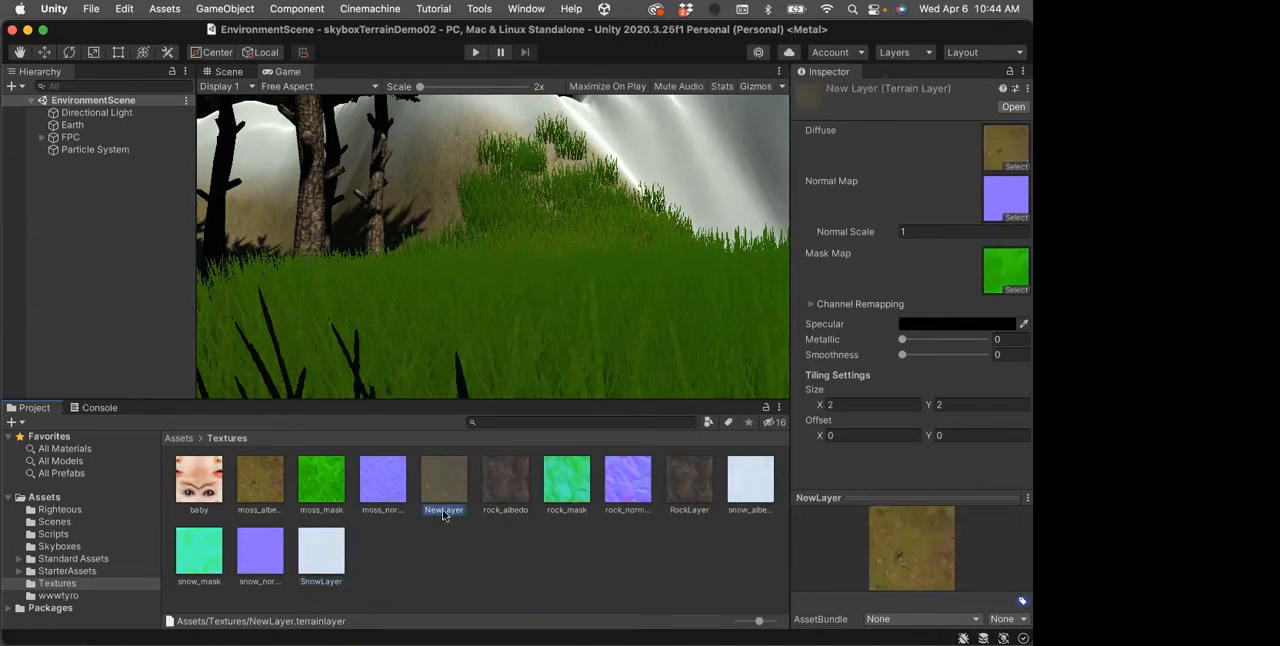
{"action": "left_click", "coordinate": [443, 511]}
{"action": "type", "text": "MossLayer"}
{"action": "key", "text": "Return"}
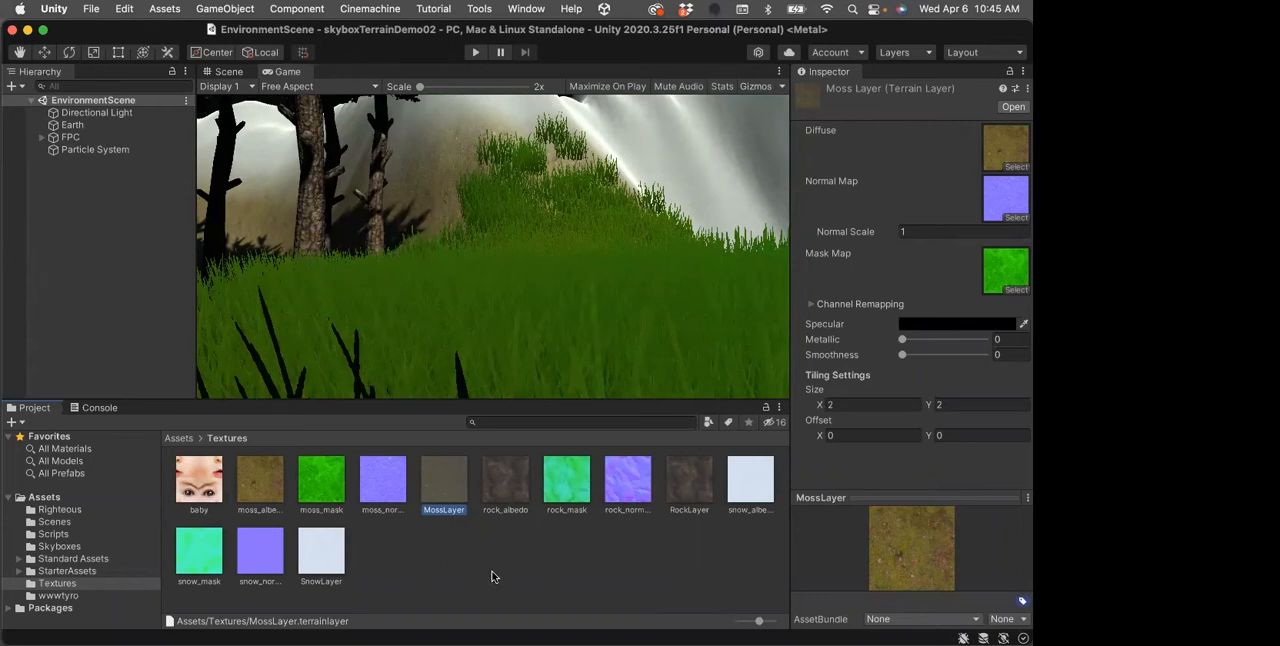
Return to the Scene view and show the Paint Trees settings of the Earth terrain
{"action": "left_click", "coordinate": [229, 71]}
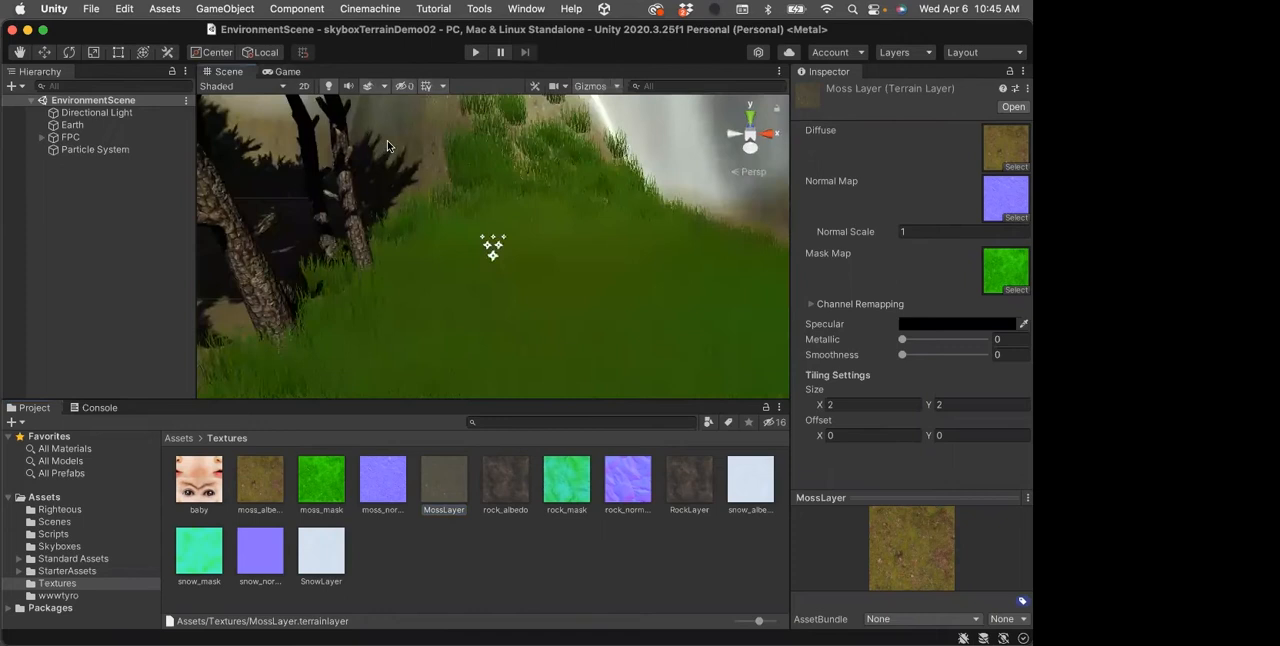
{"action": "left_click", "coordinate": [68, 125]}
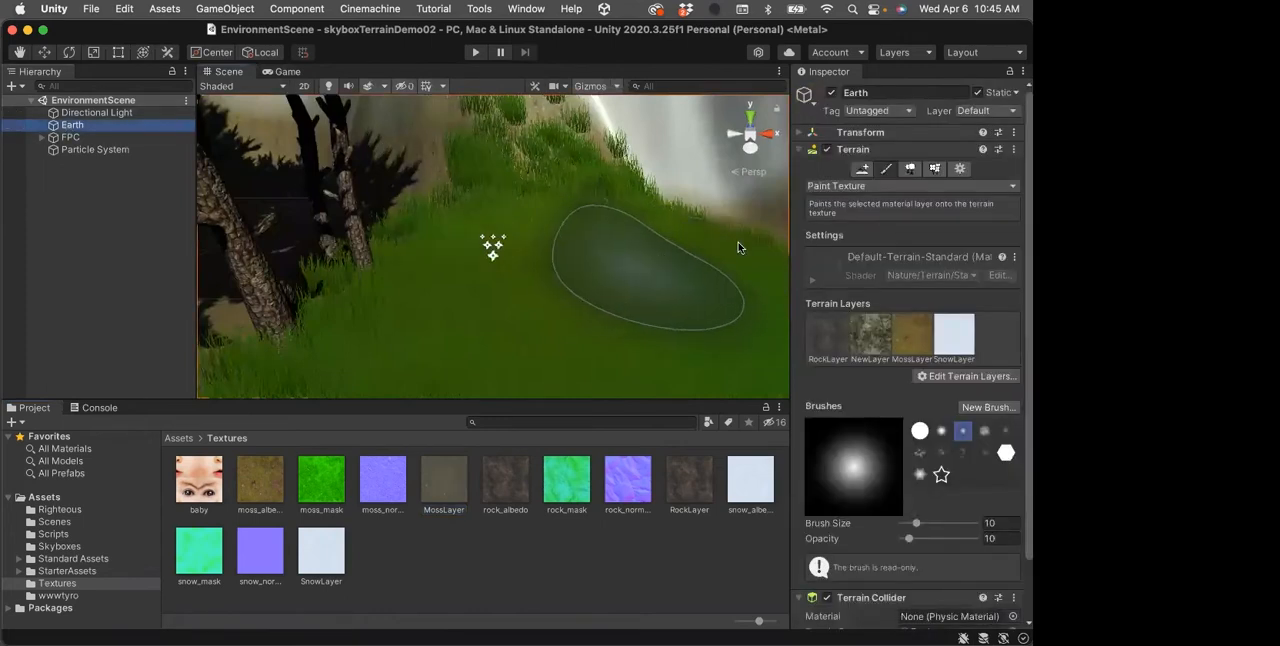
{"action": "left_click", "coordinate": [910, 171]}
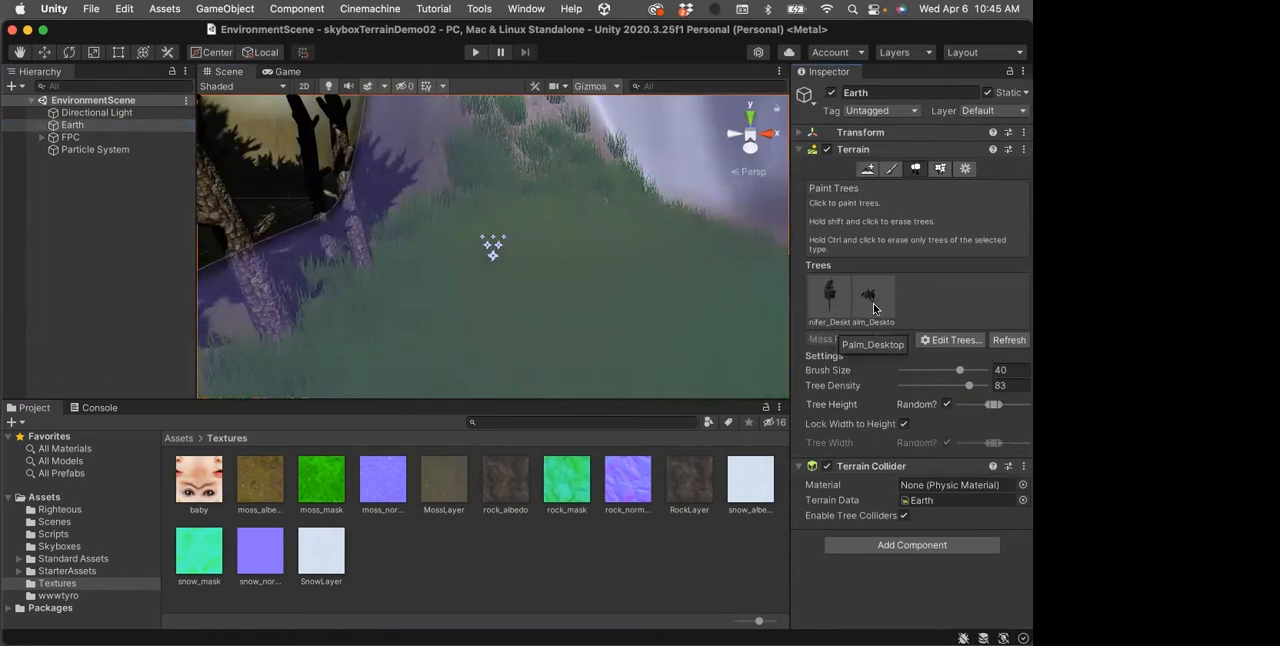
Browse from the project's Assets folder into the Environment folder of Standard Assets to view its contents
{"action": "left_click", "coordinate": [180, 441]}
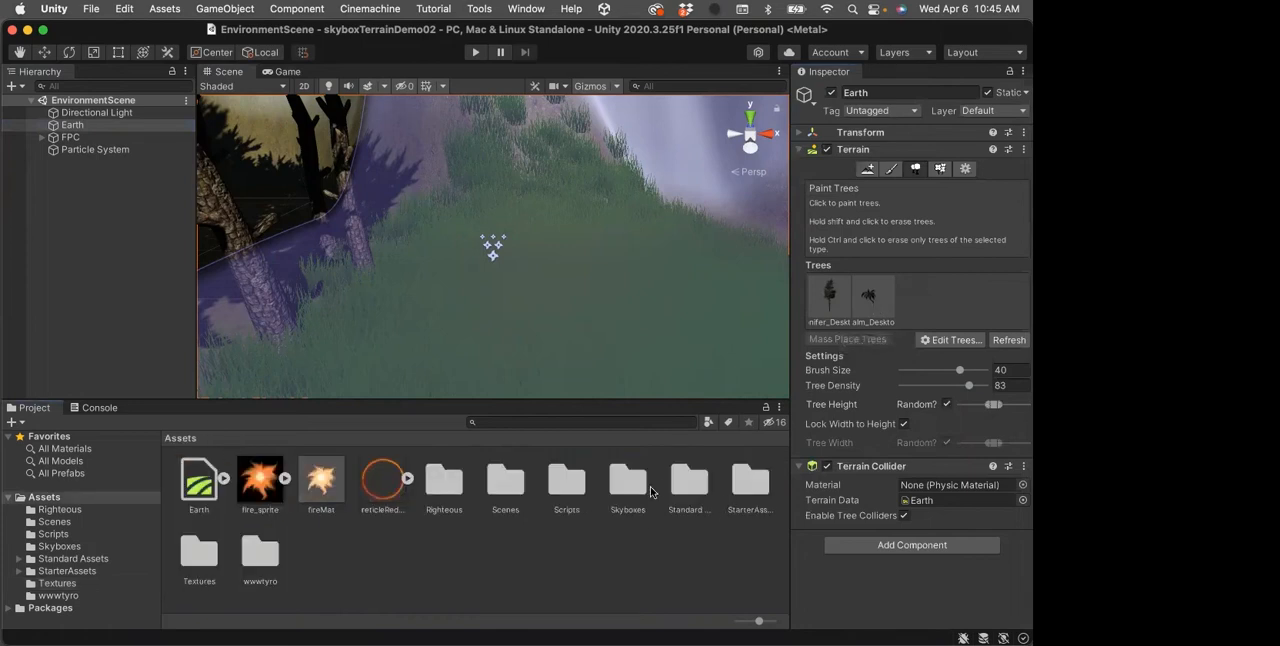
{"action": "double_click", "coordinate": [686, 484]}
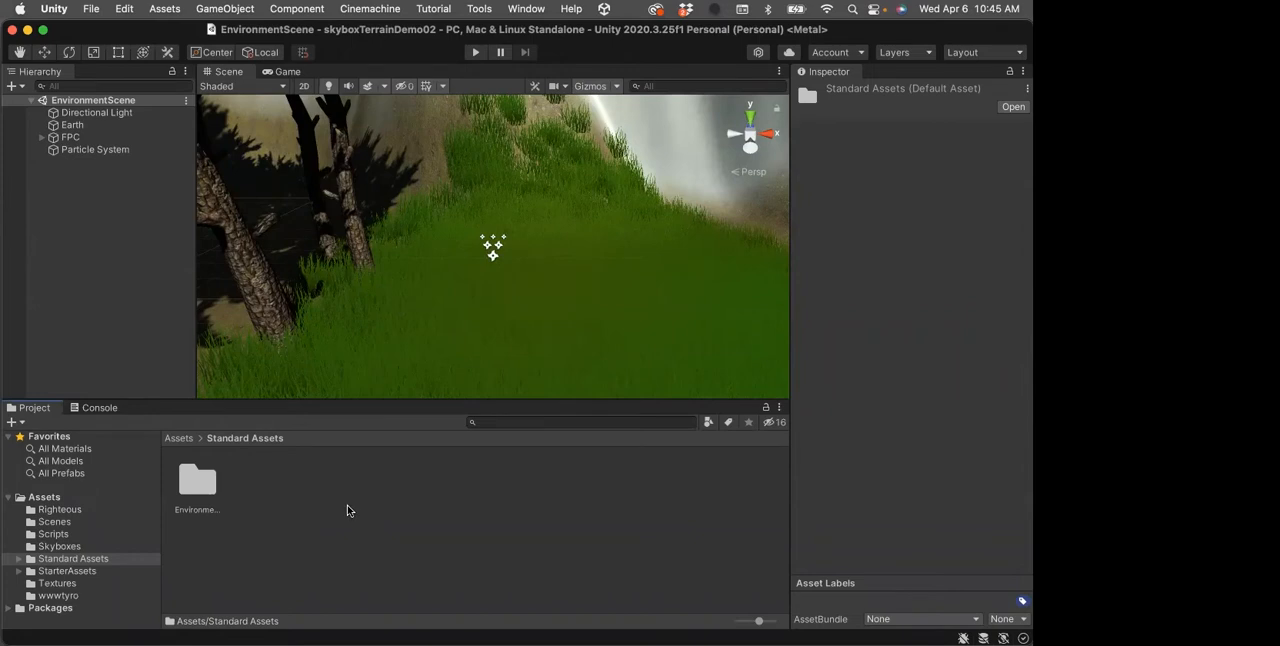
{"action": "double_click", "coordinate": [193, 475]}
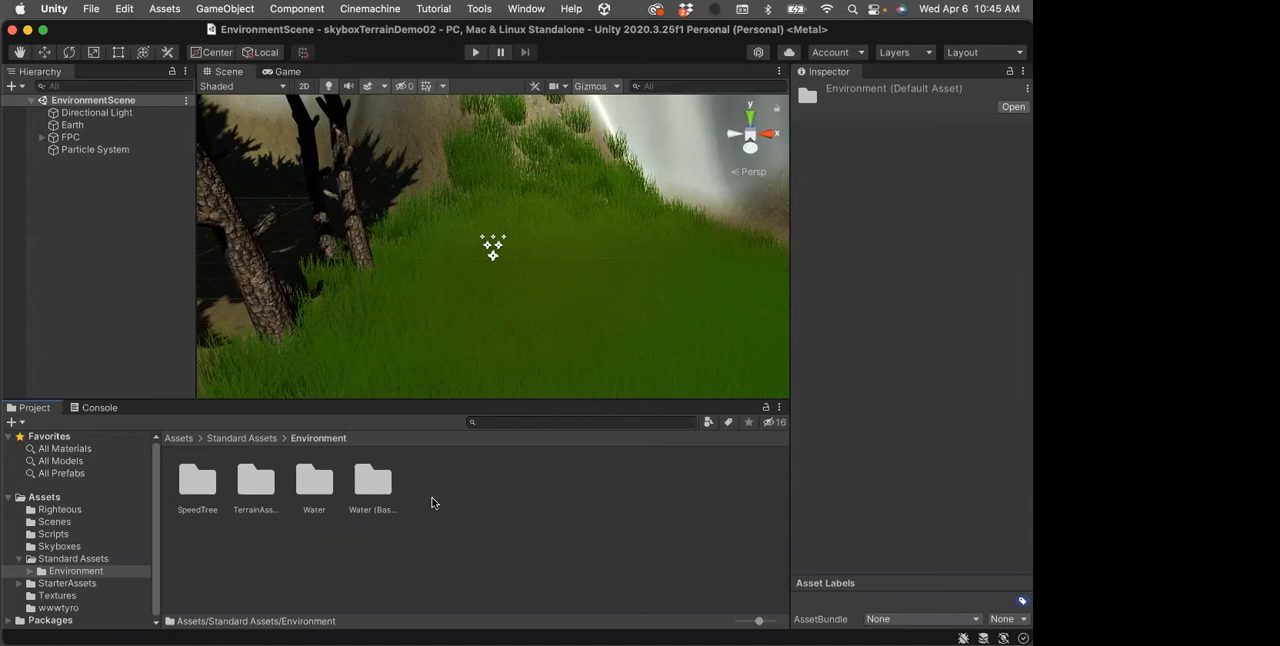
Go back to the Assets folder and show the Earth terrain's Paint Details settings
{"action": "left_click", "coordinate": [226, 441]}
{"action": "left_click", "coordinate": [179, 439]}
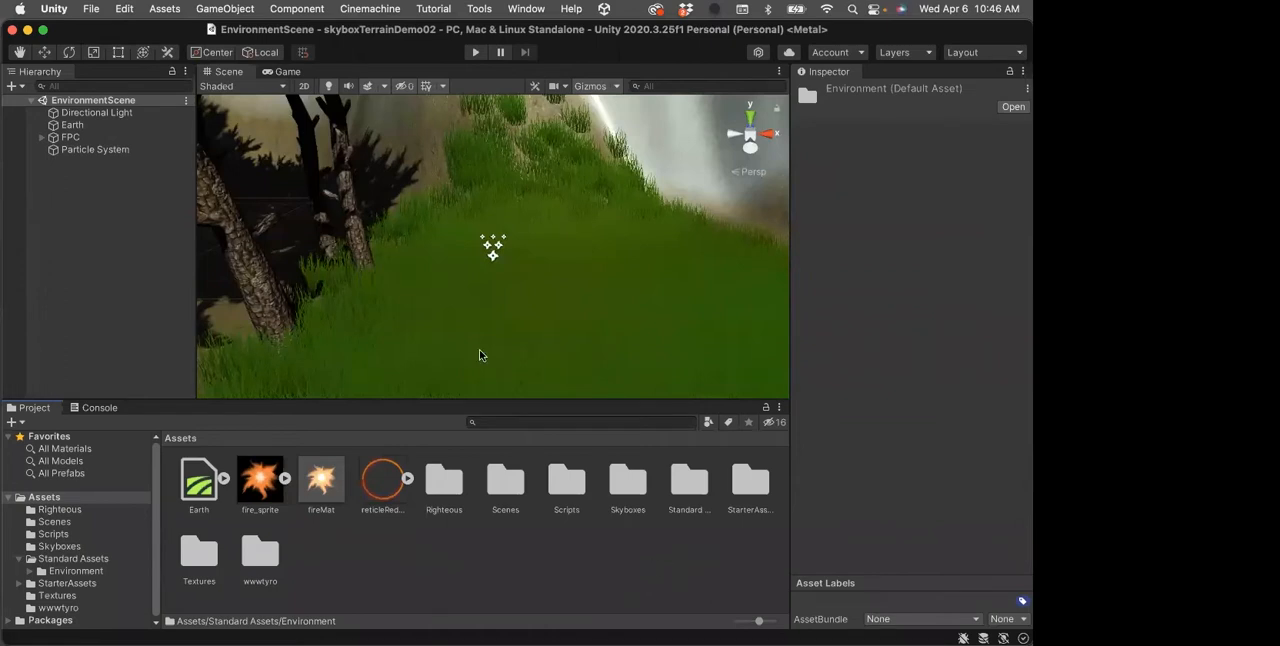
{"action": "left_click", "coordinate": [71, 127]}
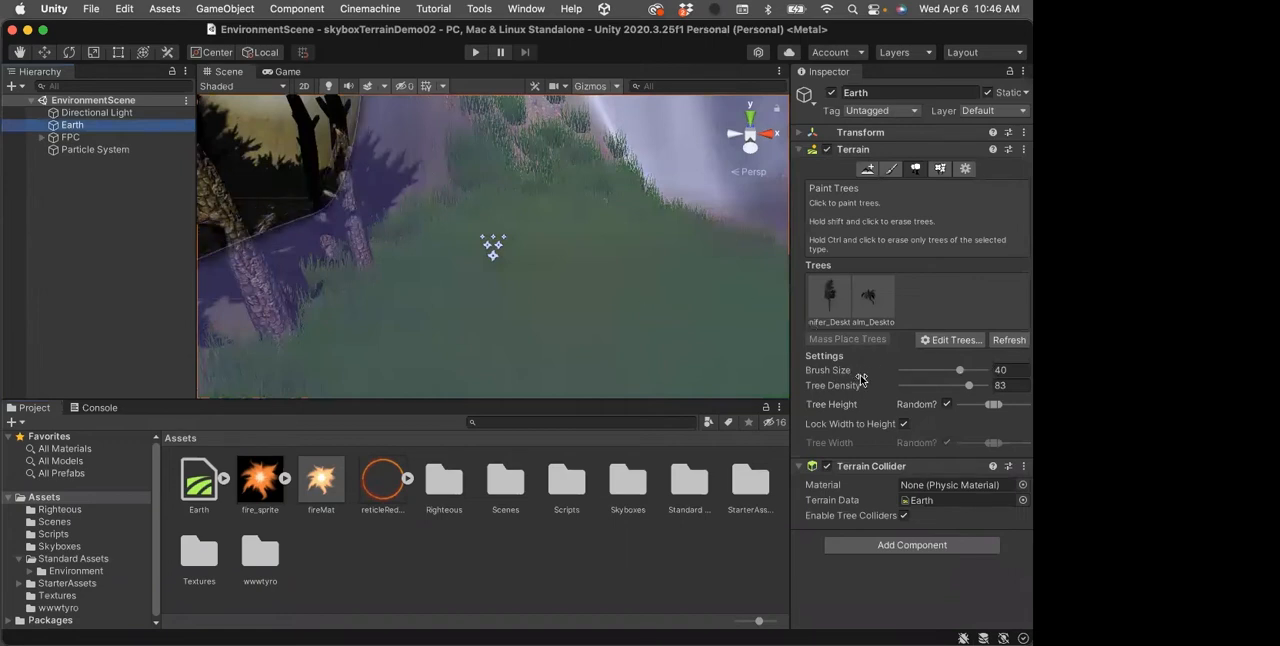
{"action": "left_click", "coordinate": [941, 168]}
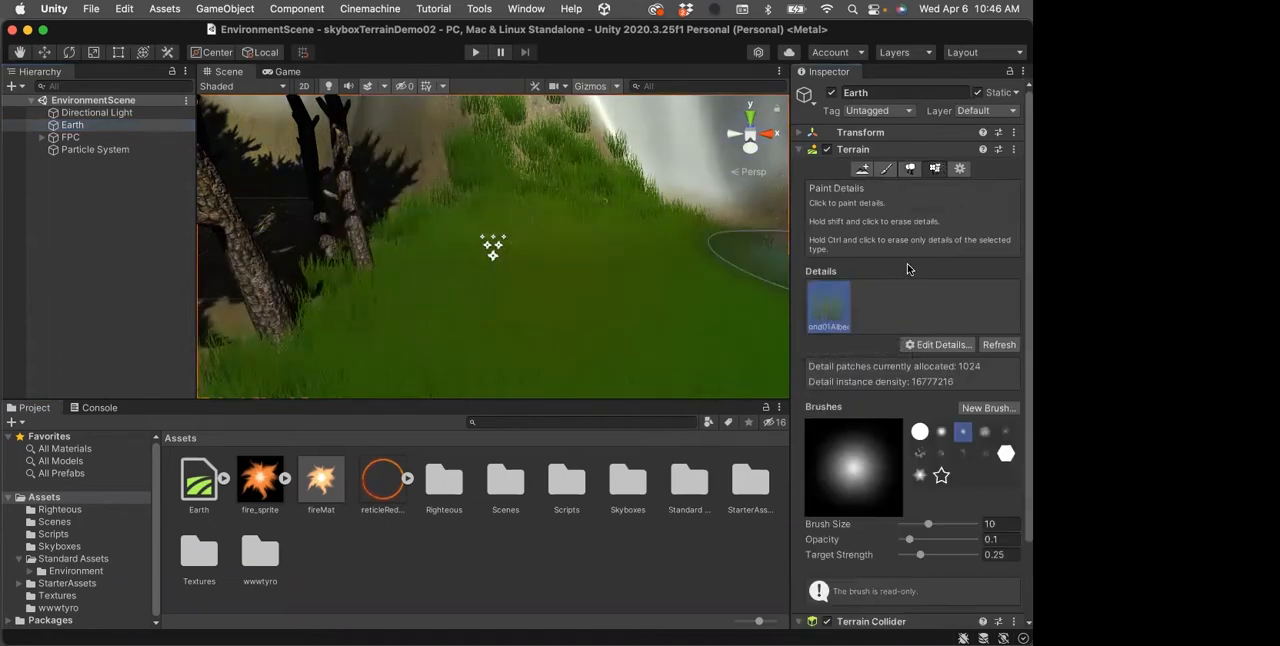
Deactivate the existing Particle System object in the scene and clear the selection
{"action": "left_click", "coordinate": [72, 238]}
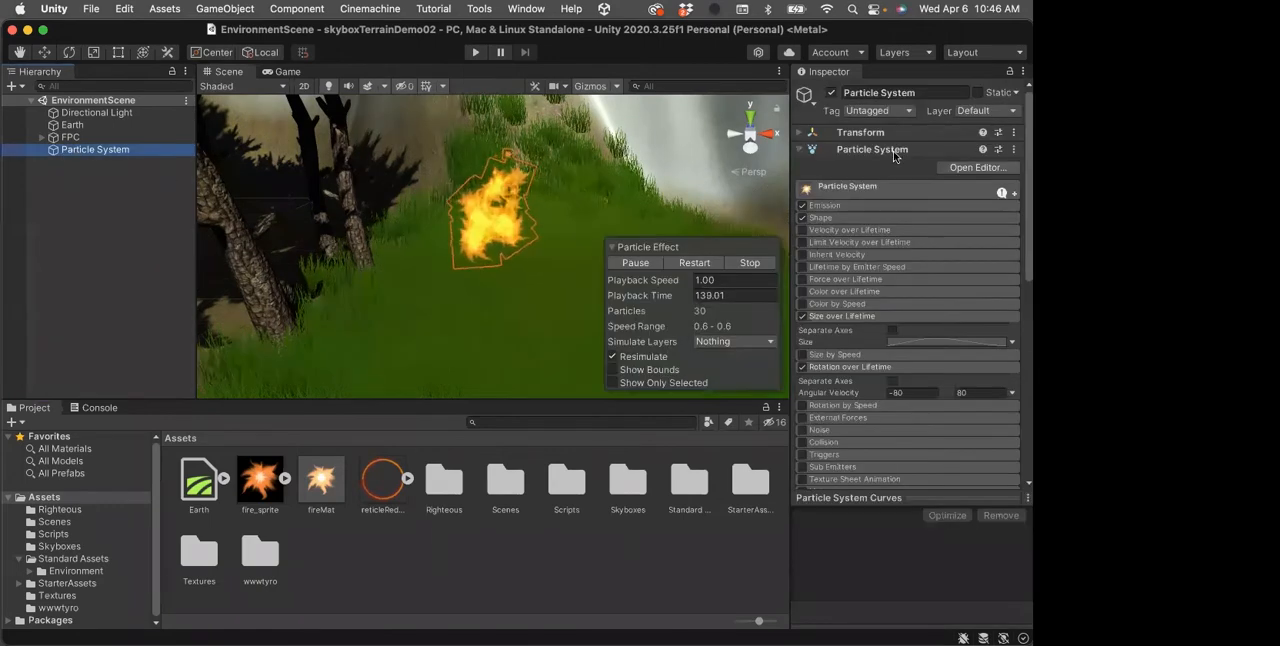
{"action": "left_click", "coordinate": [829, 92]}
{"action": "left_click", "coordinate": [56, 198]}
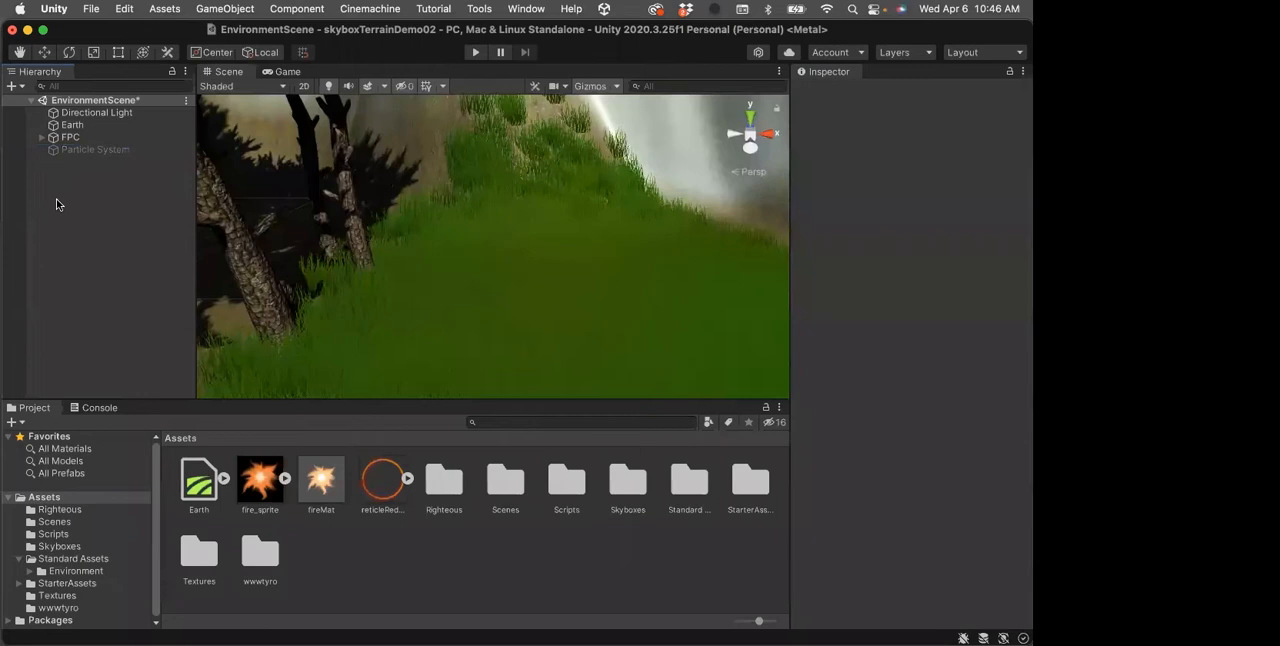
Add a new Particle System effect to EnvironmentScene and pause its preview playback
{"action": "right_click", "coordinate": [59, 191]}
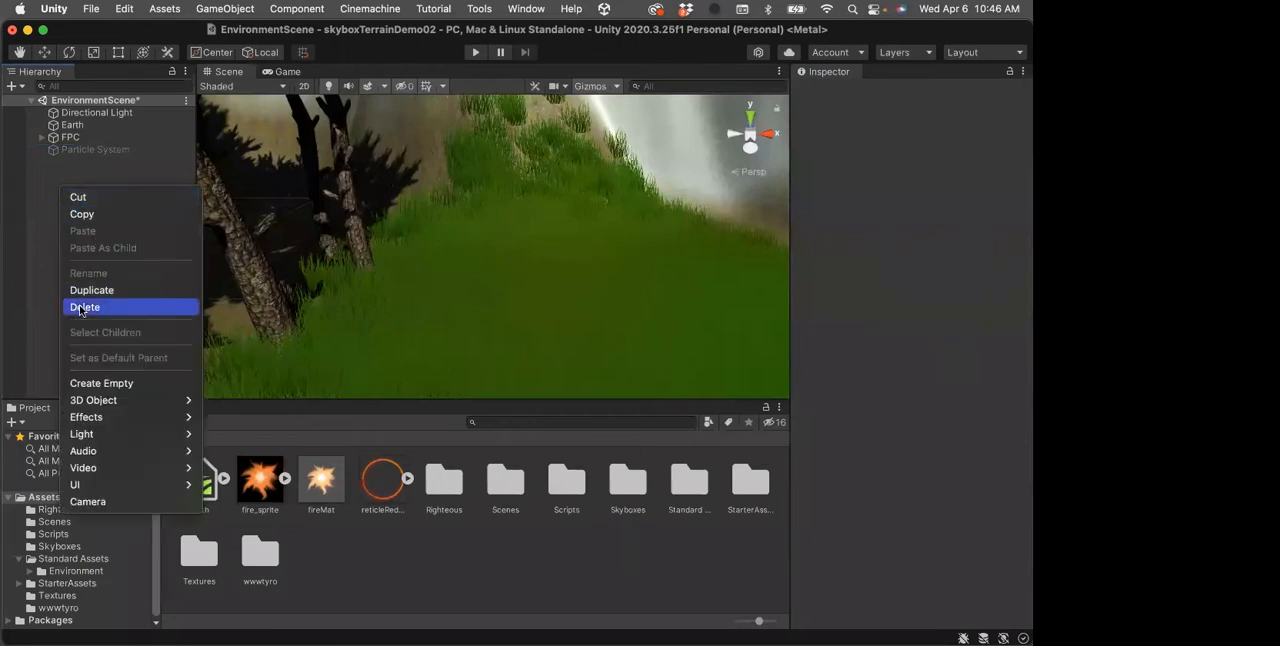
{"action": "mouse_move", "coordinate": [74, 420]}
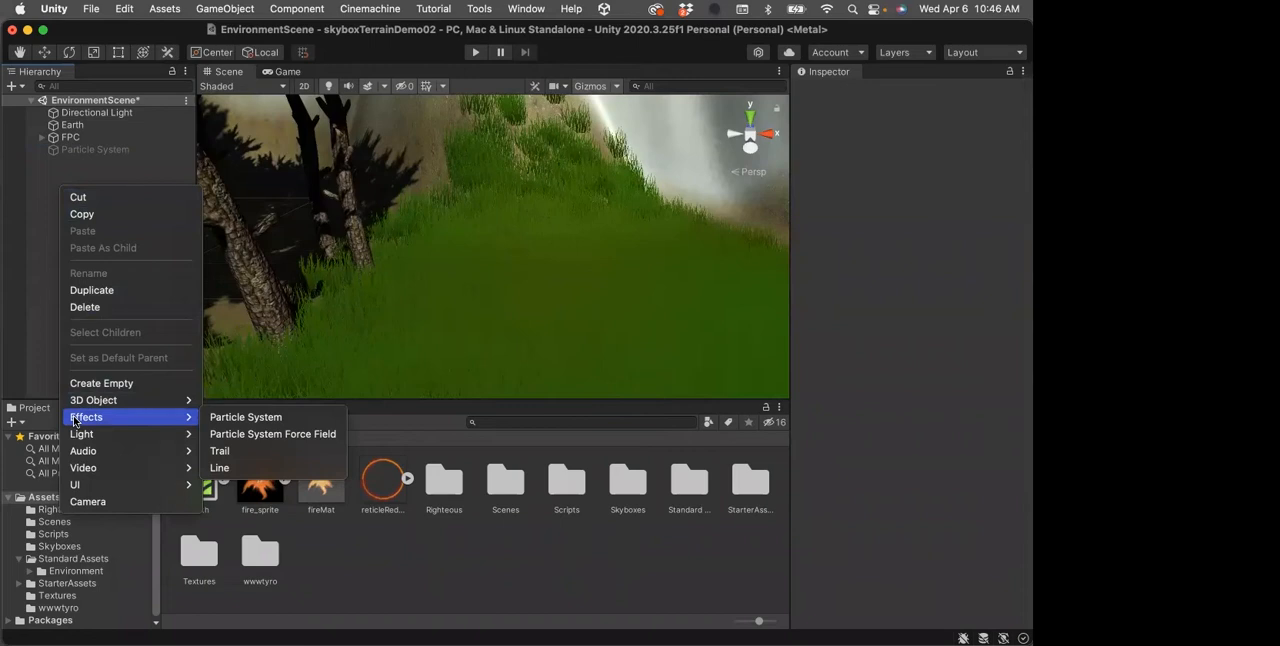
{"action": "left_click", "coordinate": [245, 417]}
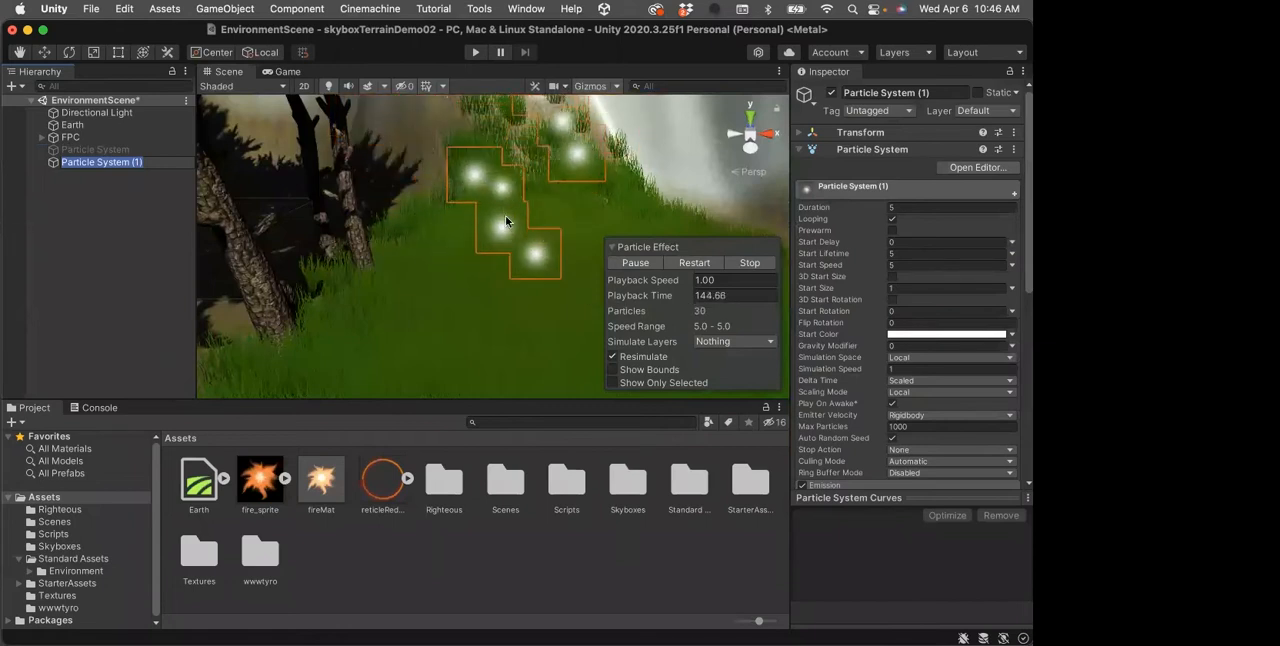
{"action": "left_click", "coordinate": [659, 265]}
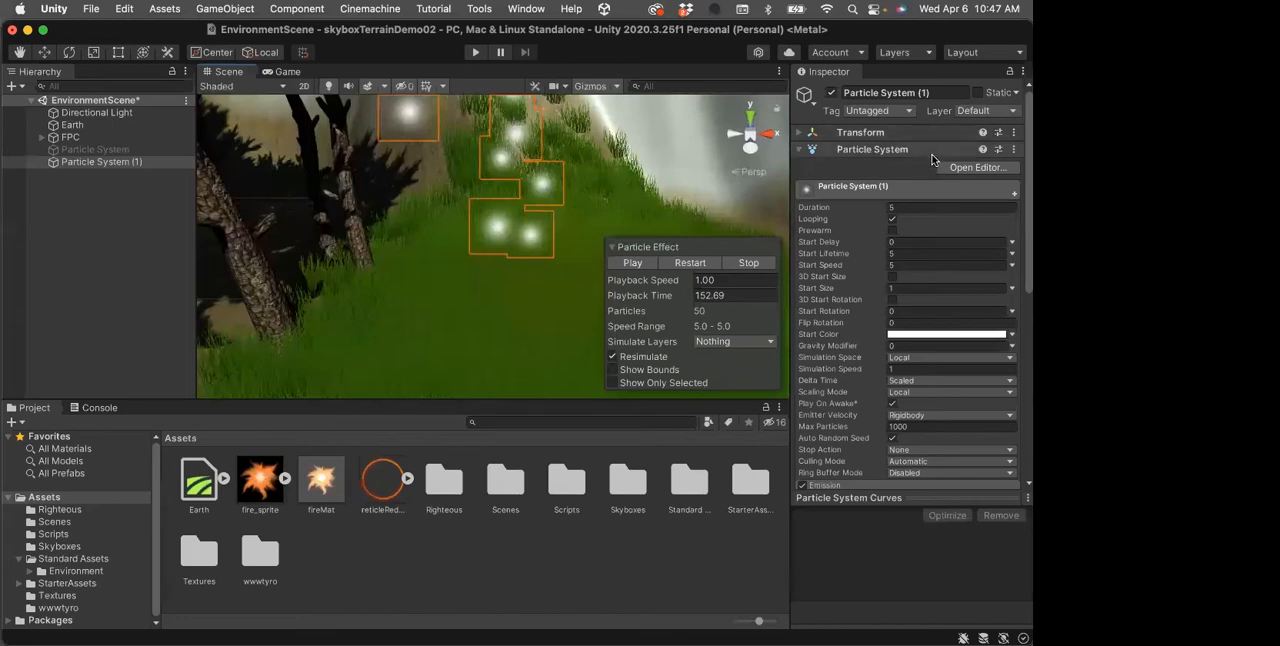
Rename the new particle system object as Fire
{"action": "left_click", "coordinate": [936, 92]}
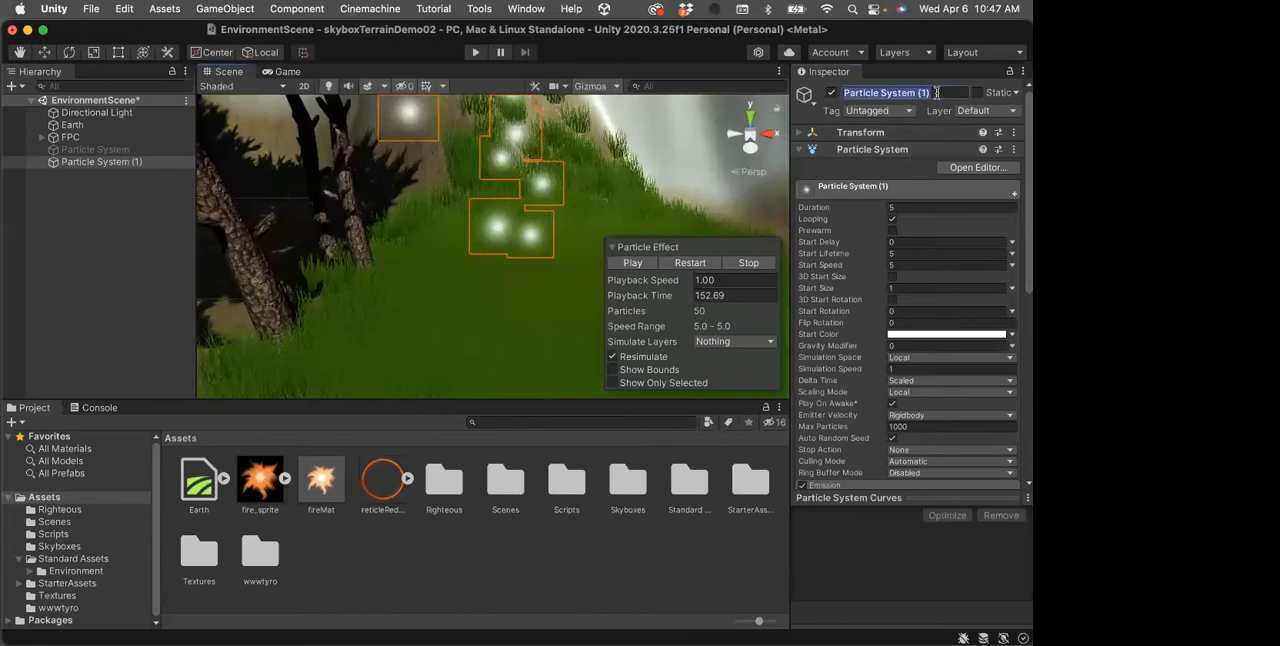
{"action": "type", "text": "Fire"}
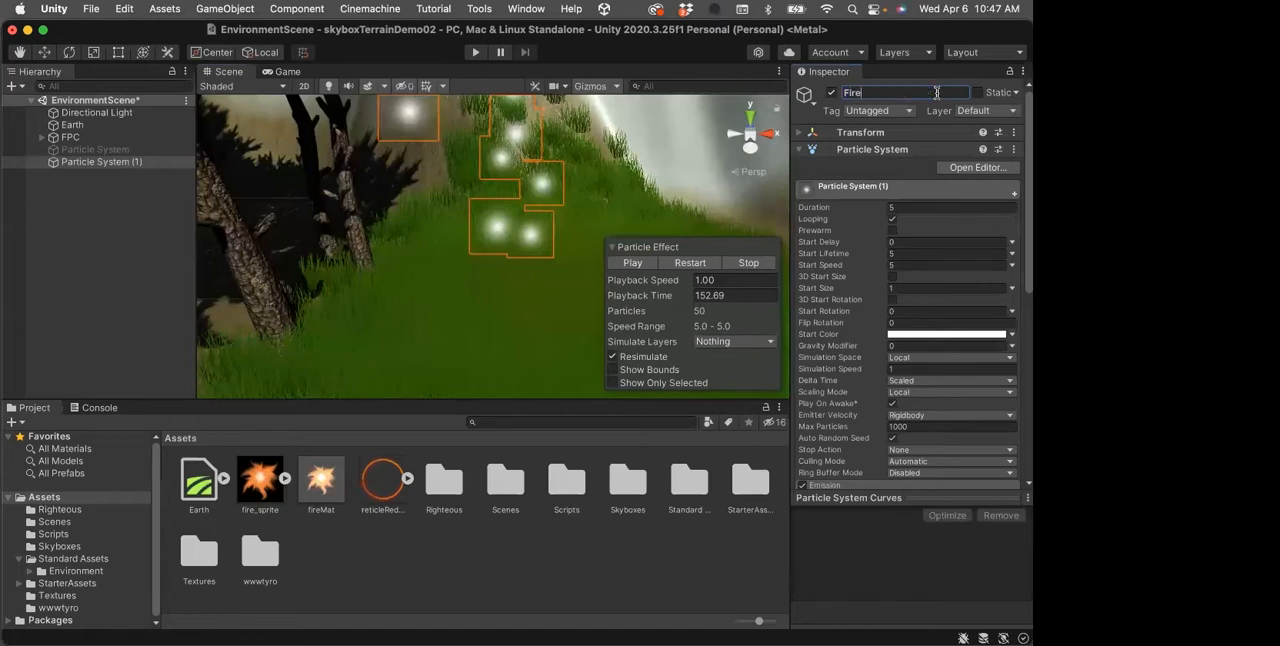
{"action": "key", "text": "Return"}
Examine the Fire object's Particle System component, from its main properties through the list of modules down to Renderer
{"action": "left_click", "coordinate": [862, 150]}
{"action": "left_click", "coordinate": [862, 150]}
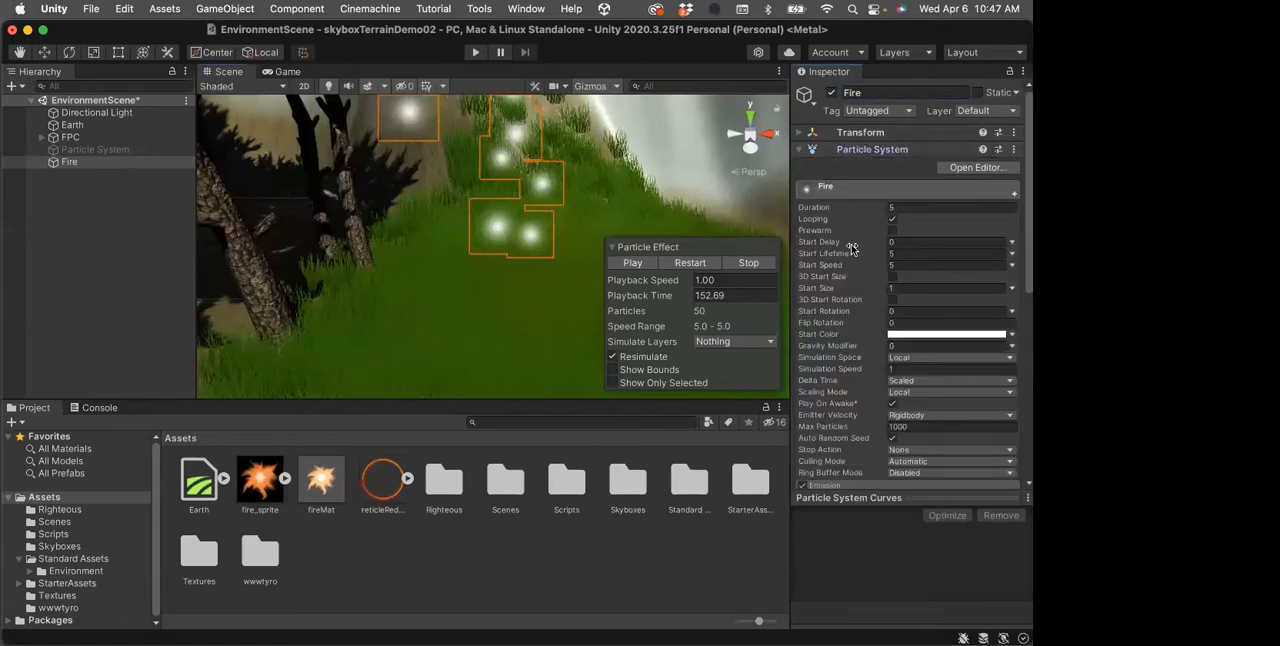
{"action": "scroll", "coordinate": [836, 245], "scroll_direction": "down", "scroll_amount": 1}
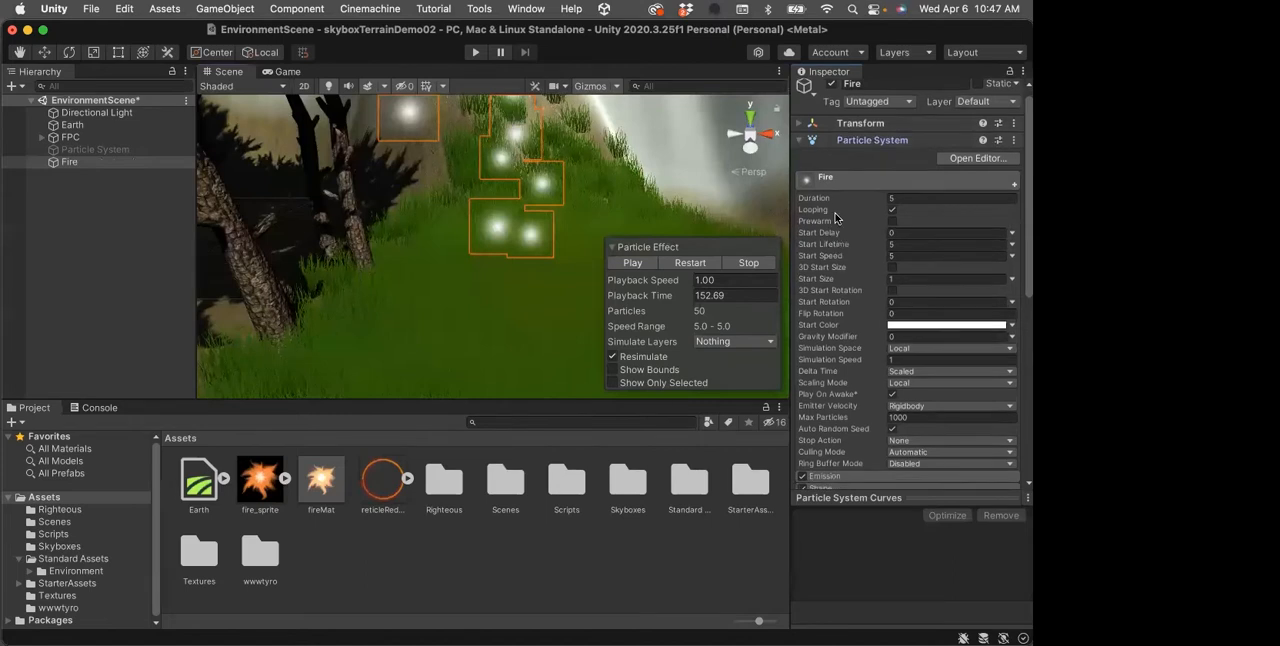
{"action": "scroll", "coordinate": [845, 234], "scroll_direction": "down", "scroll_amount": 2}
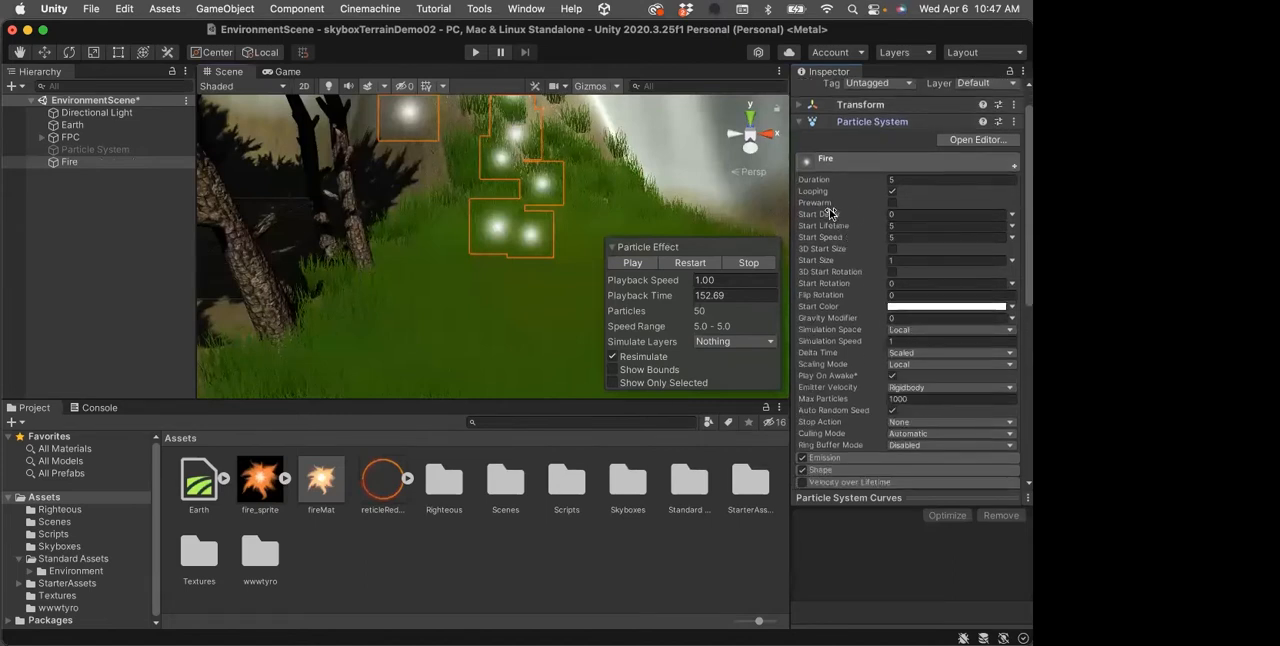
{"action": "scroll", "coordinate": [849, 228], "scroll_direction": "down", "scroll_amount": 10}
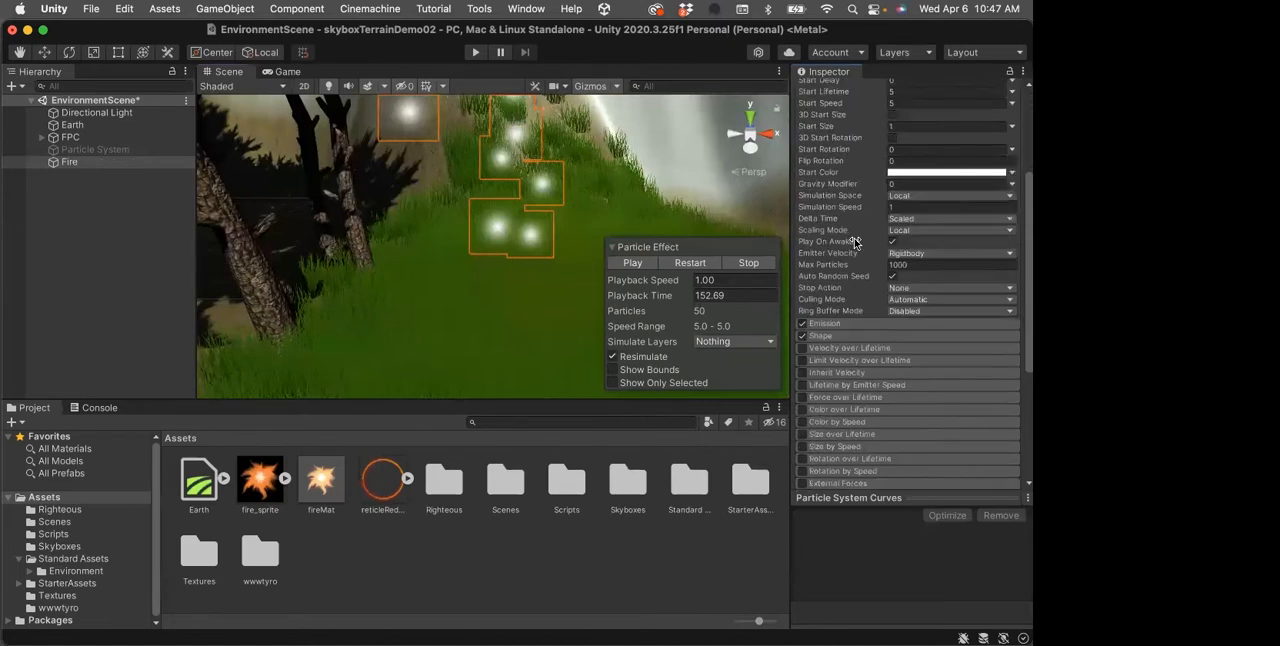
{"action": "scroll", "coordinate": [856, 256], "scroll_direction": "down", "scroll_amount": 5}
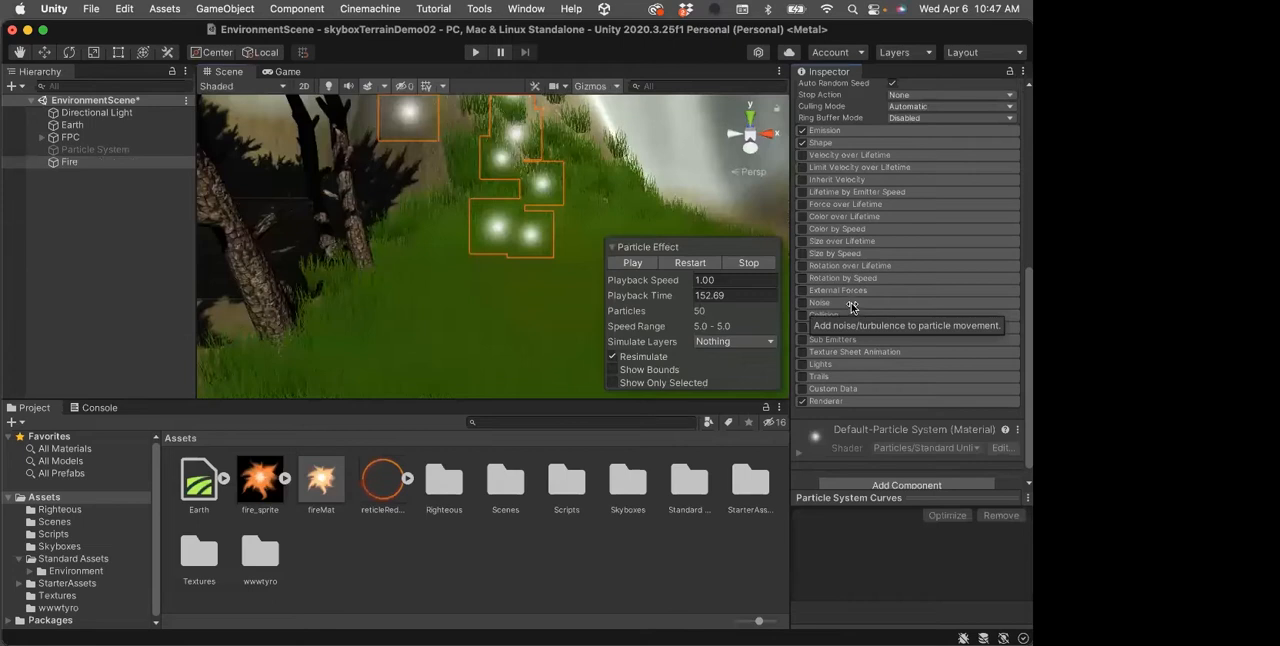
{"action": "scroll", "coordinate": [850, 300], "scroll_direction": "down", "scroll_amount": 1}
{"action": "scroll", "coordinate": [851, 304], "scroll_direction": "up", "scroll_amount": 1}
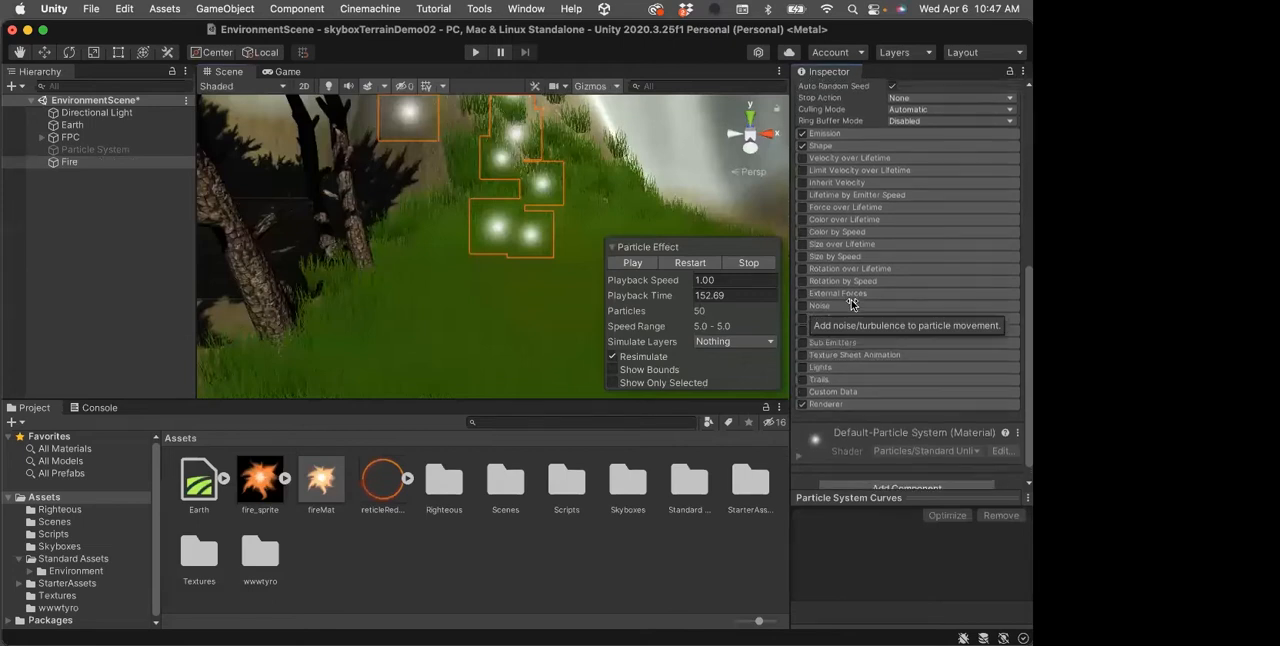
{"action": "scroll", "coordinate": [851, 304], "scroll_direction": "up", "scroll_amount": 2}
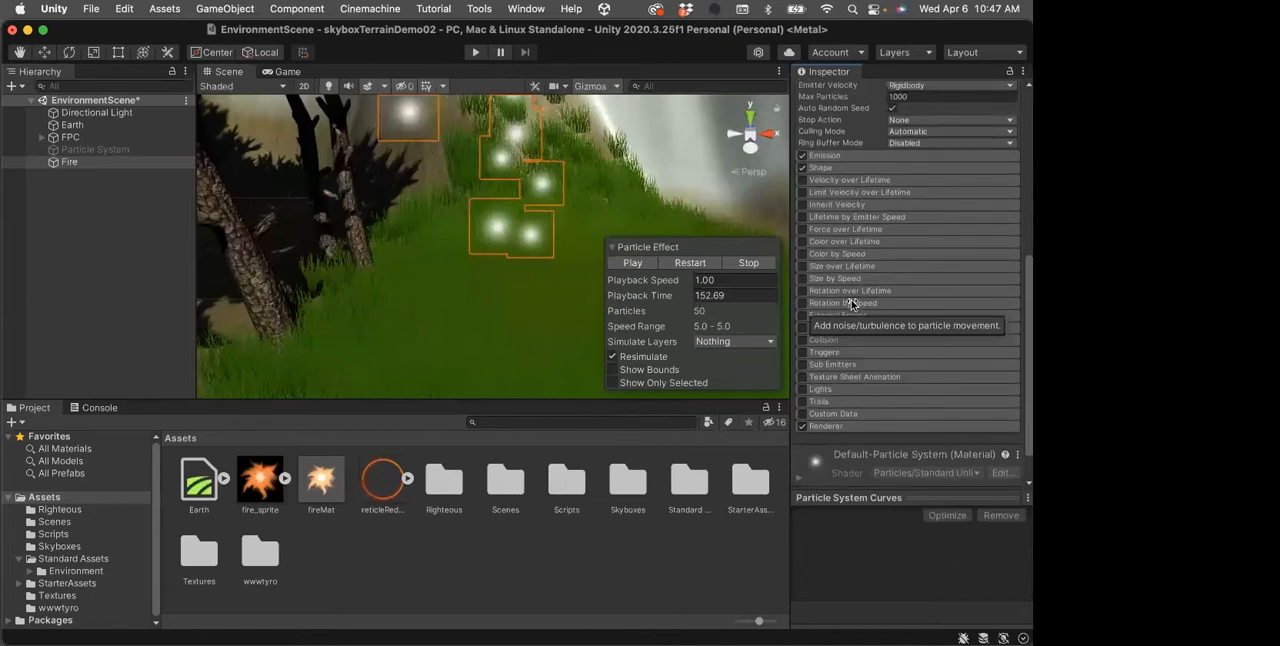
{"action": "scroll", "coordinate": [851, 304], "scroll_direction": "up", "scroll_amount": 12}
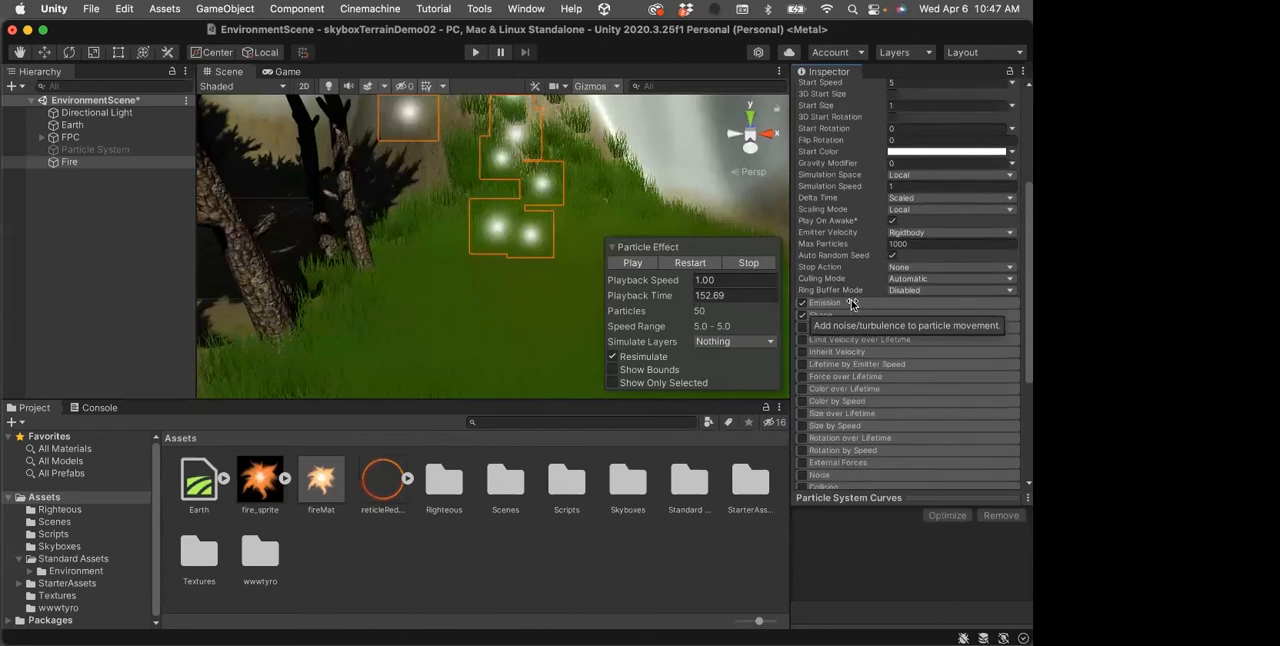
{"action": "scroll", "coordinate": [851, 304], "scroll_direction": "up", "scroll_amount": 4}
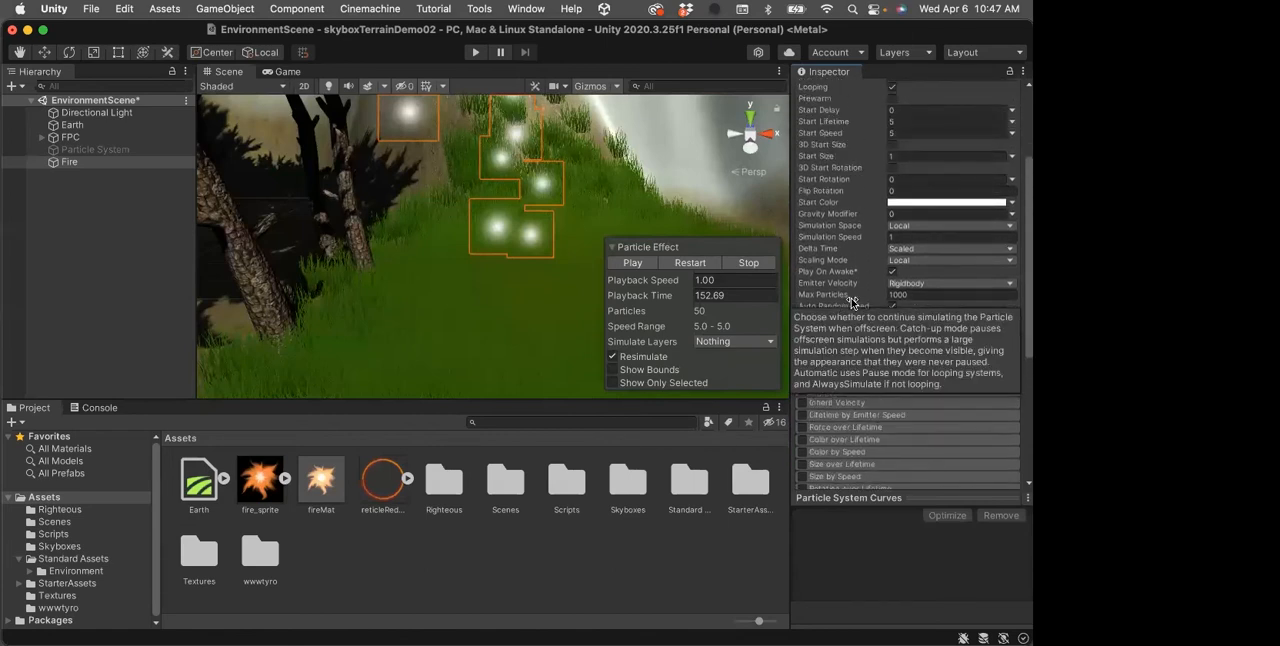
{"action": "scroll", "coordinate": [851, 304], "scroll_direction": "up", "scroll_amount": 2}
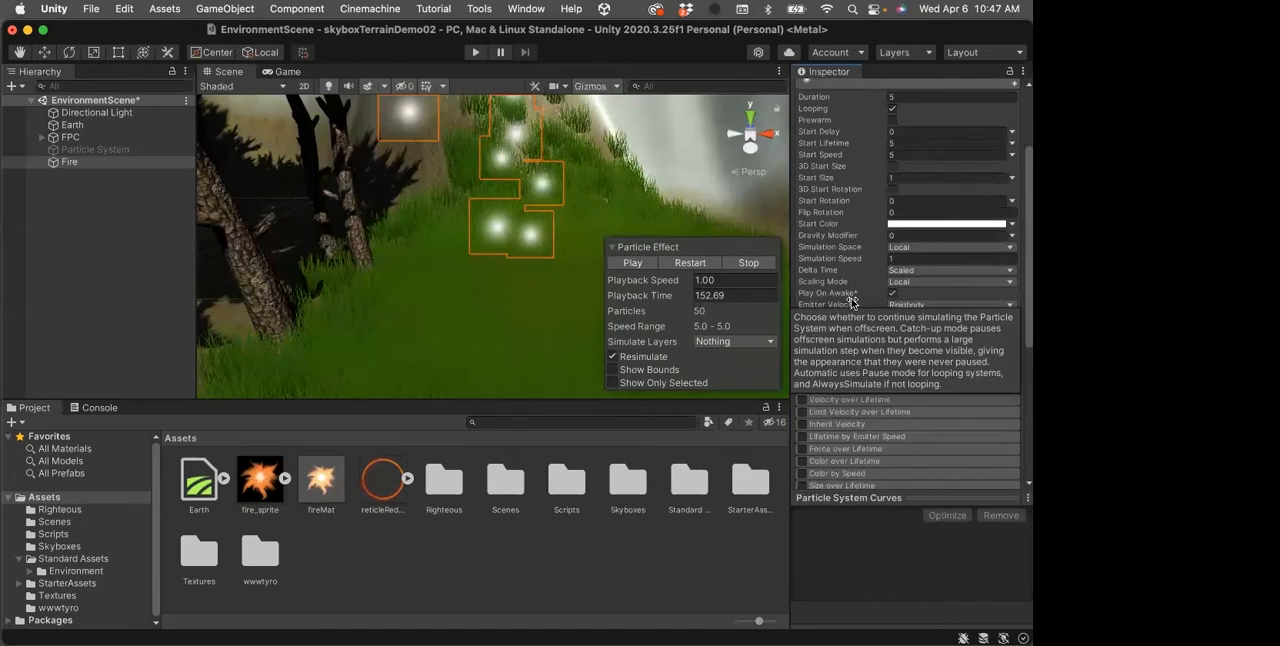
{"action": "scroll", "coordinate": [851, 304], "scroll_direction": "up", "scroll_amount": 2}
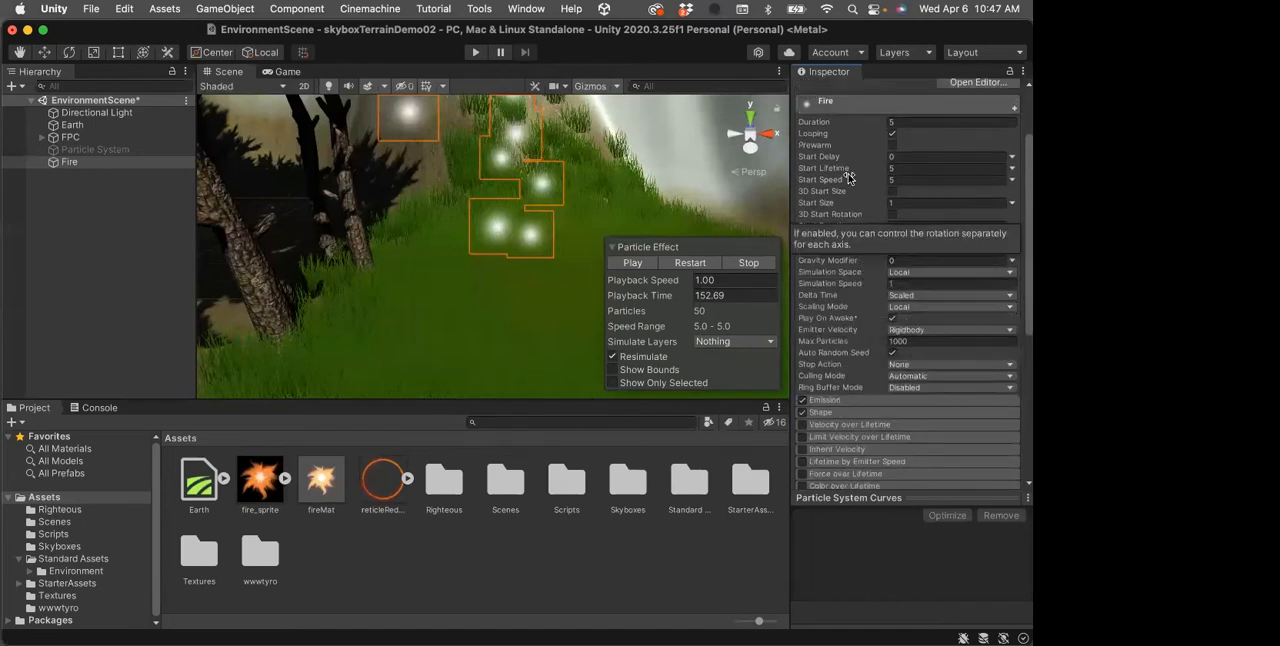
{"action": "scroll", "coordinate": [845, 180], "scroll_direction": "up", "scroll_amount": 6}
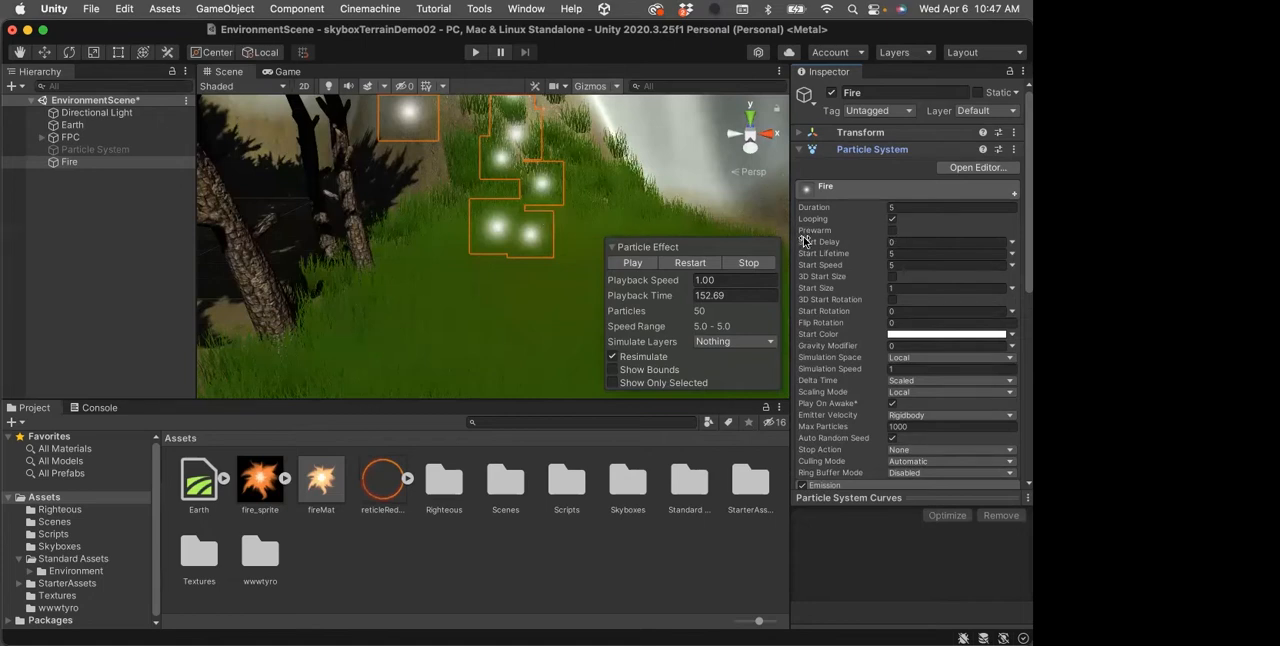
{"action": "mouse_move", "coordinate": [838, 228]}
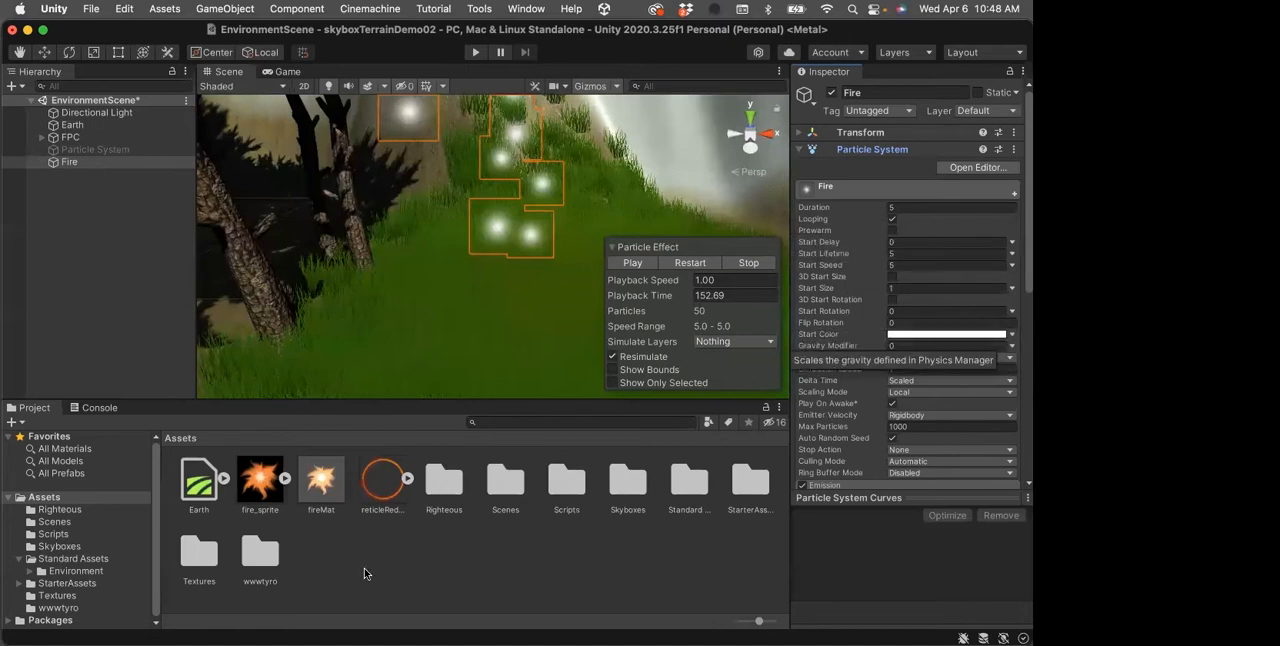
Inspect the fire_sprite texture's import settings and the Particles shader options for the fireMat material
{"action": "left_click", "coordinate": [263, 486]}
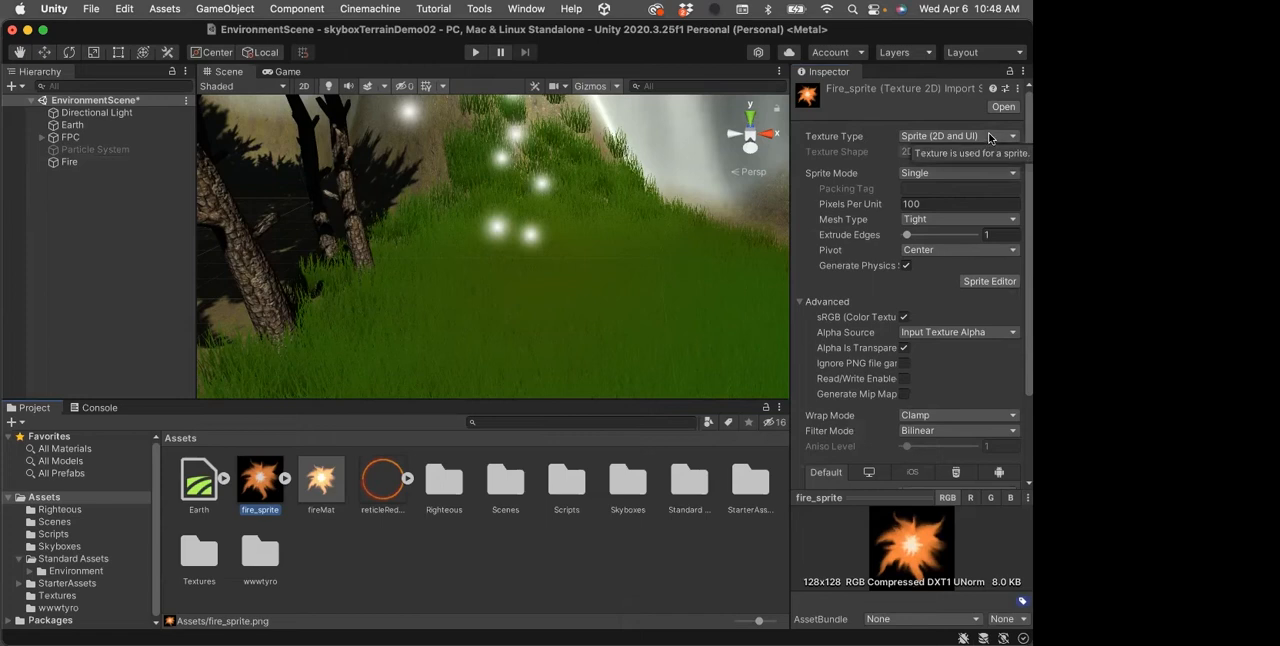
{"action": "left_click", "coordinate": [321, 489]}
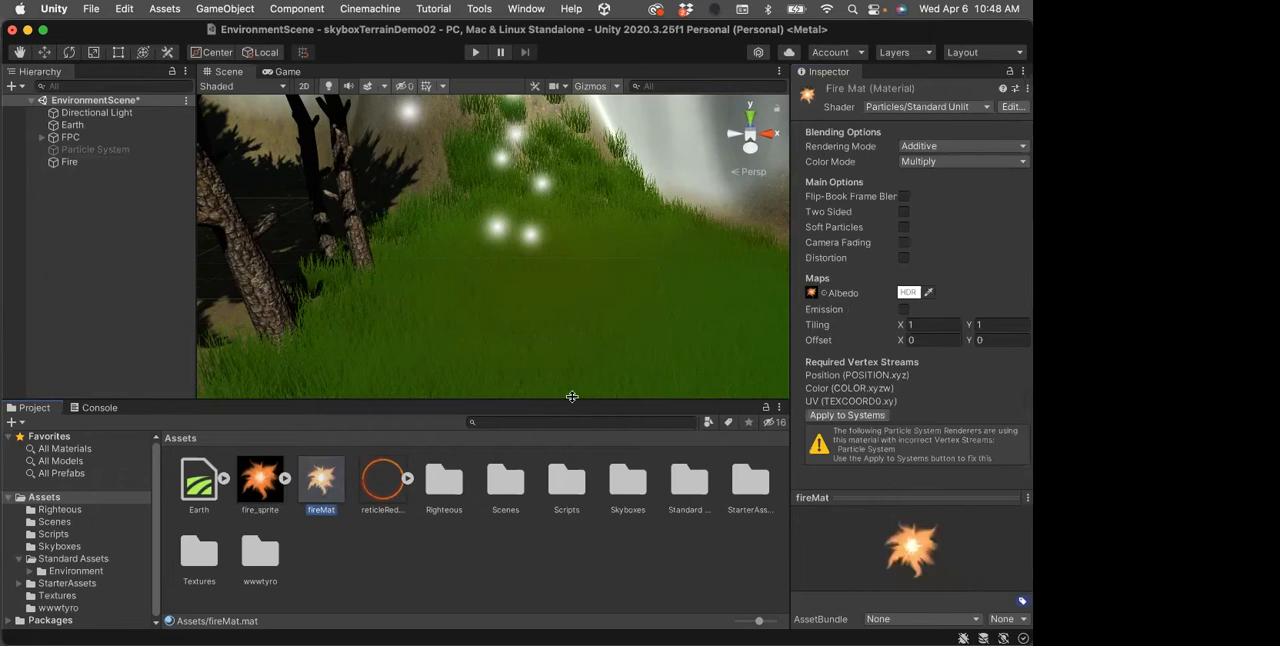
{"action": "left_click", "coordinate": [987, 106]}
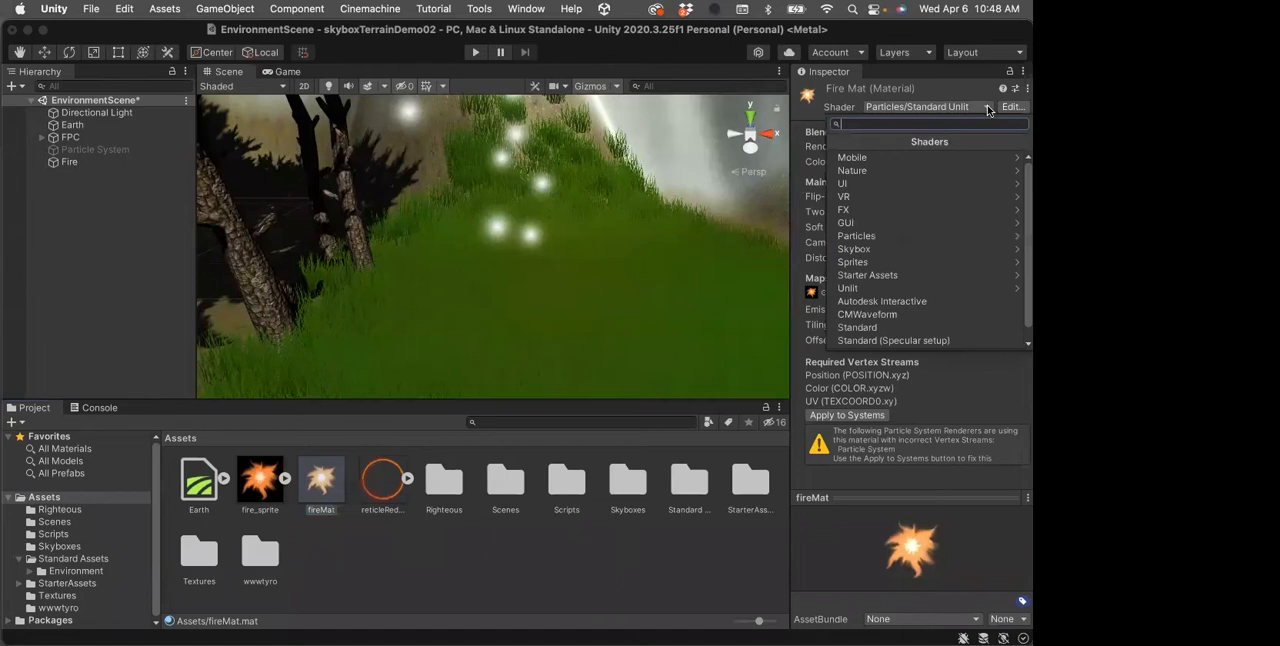
{"action": "left_click", "coordinate": [956, 235]}
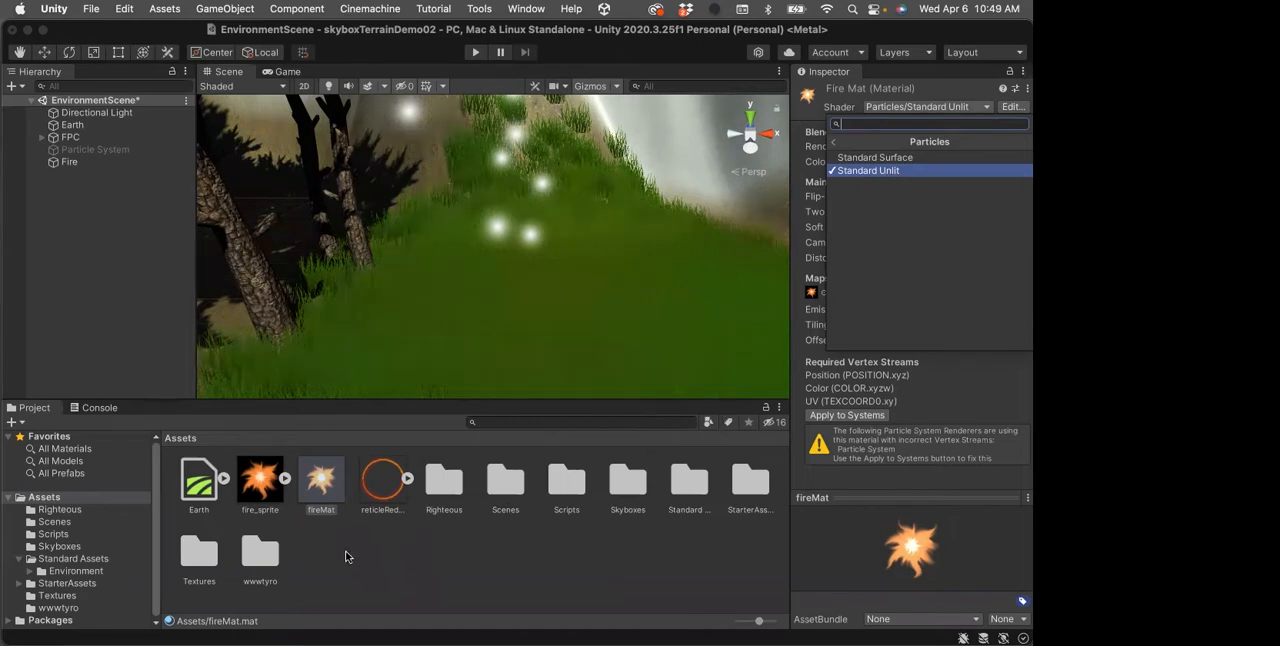
Review fire_sprite once more and choose the Particles/Standard Unlit shader for the fireMat material
{"action": "left_click", "coordinate": [265, 494]}
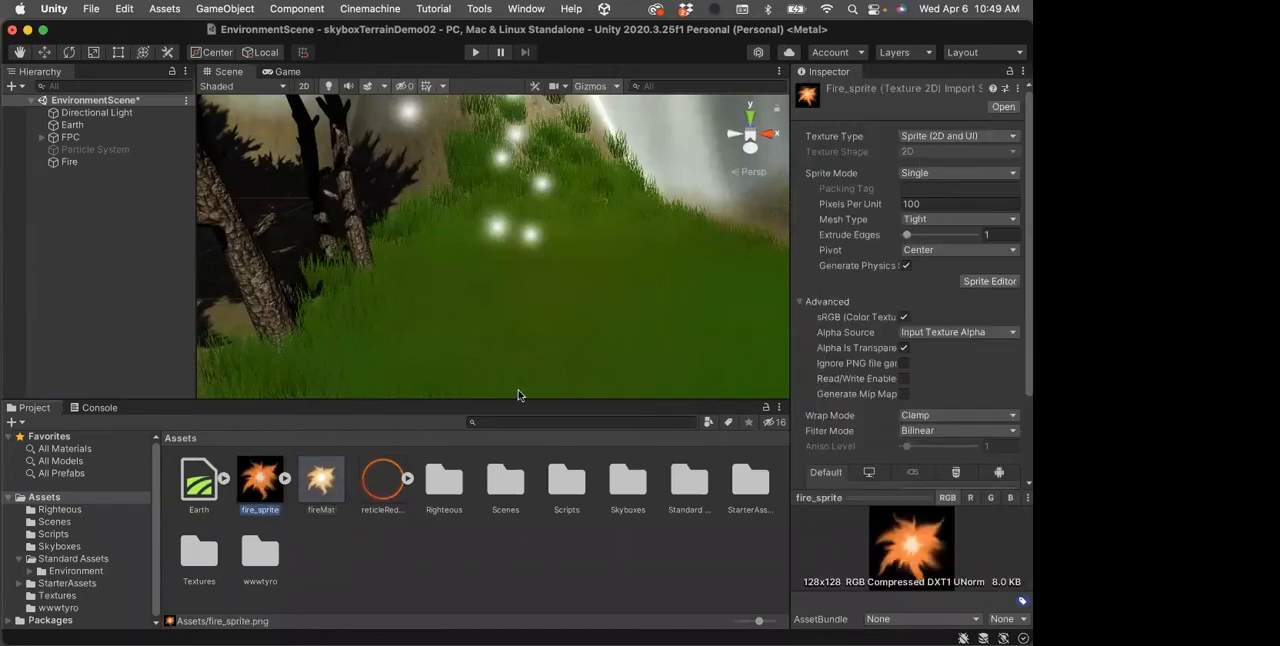
{"action": "left_click", "coordinate": [320, 477]}
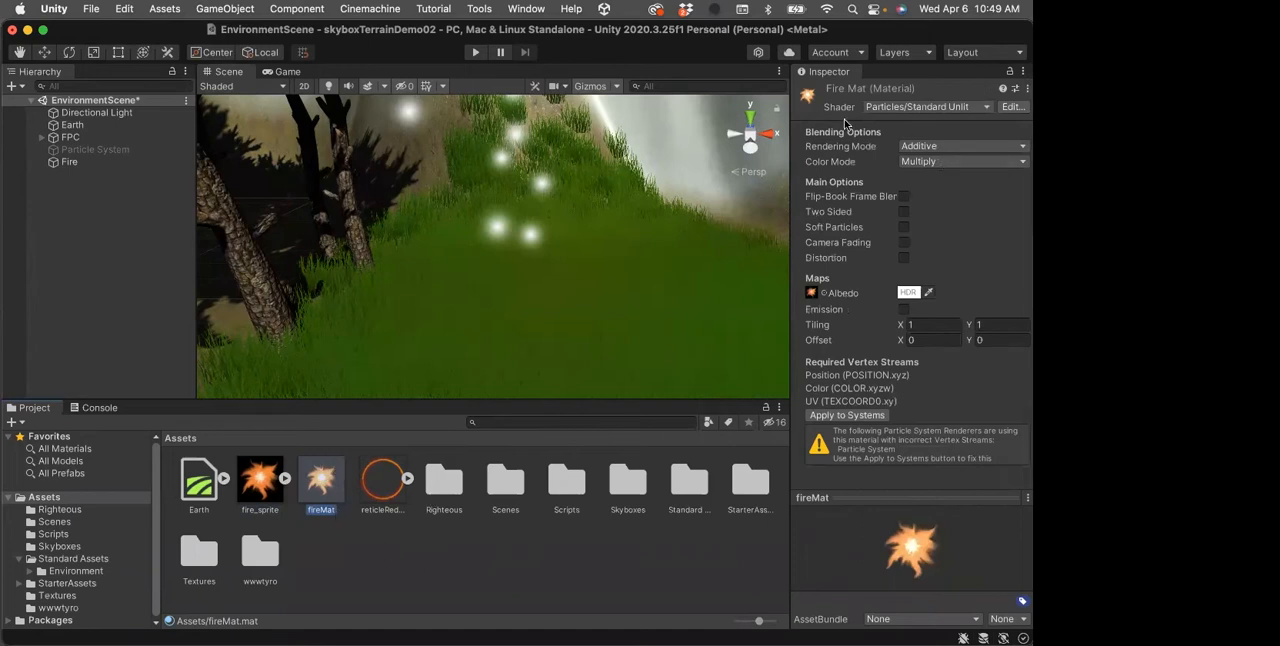
{"action": "left_click", "coordinate": [987, 107]}
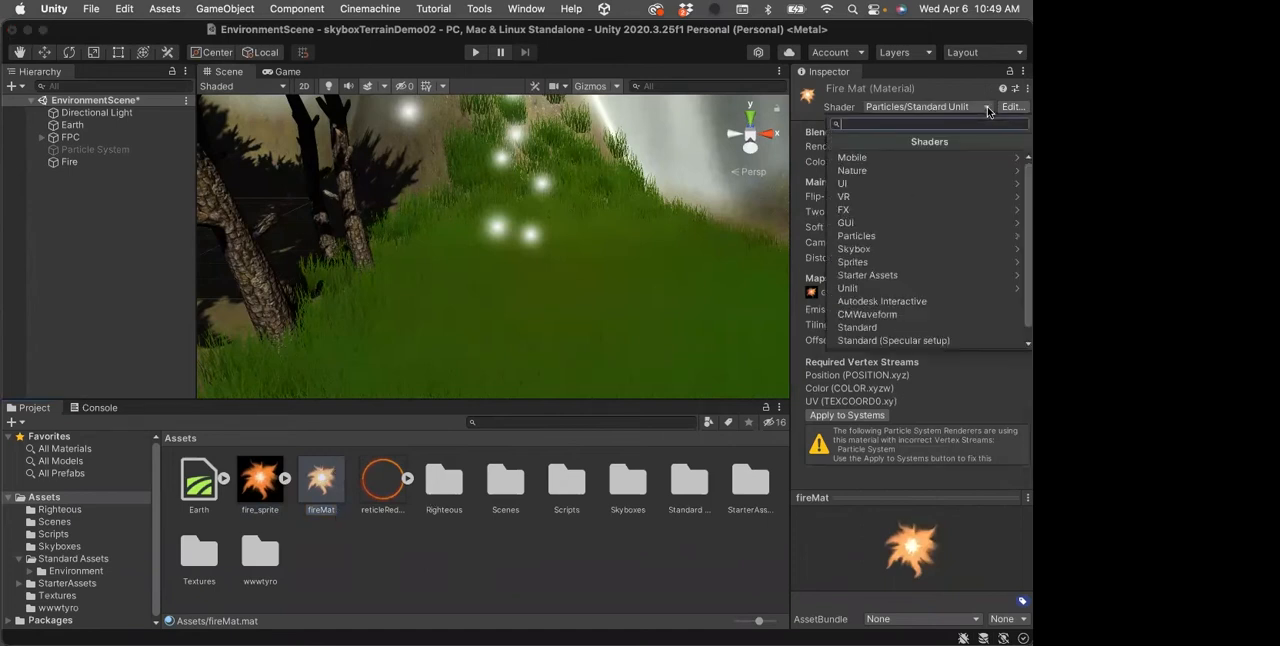
{"action": "left_click", "coordinate": [894, 238]}
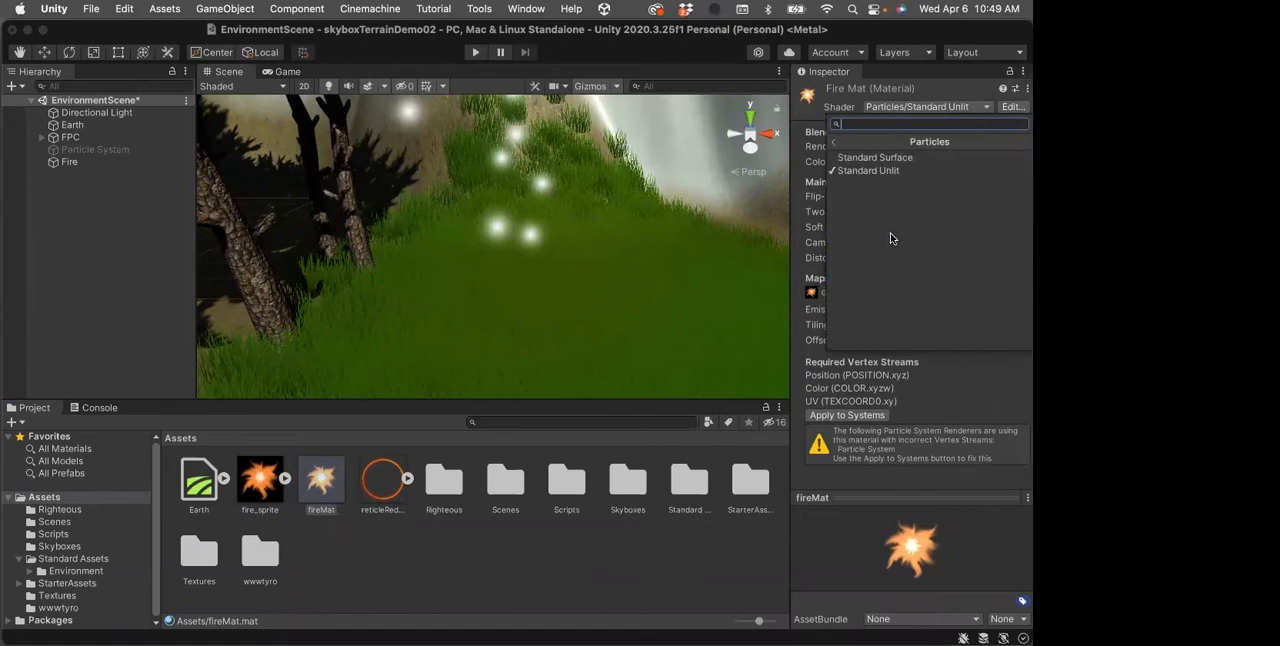
{"action": "left_click", "coordinate": [867, 173]}
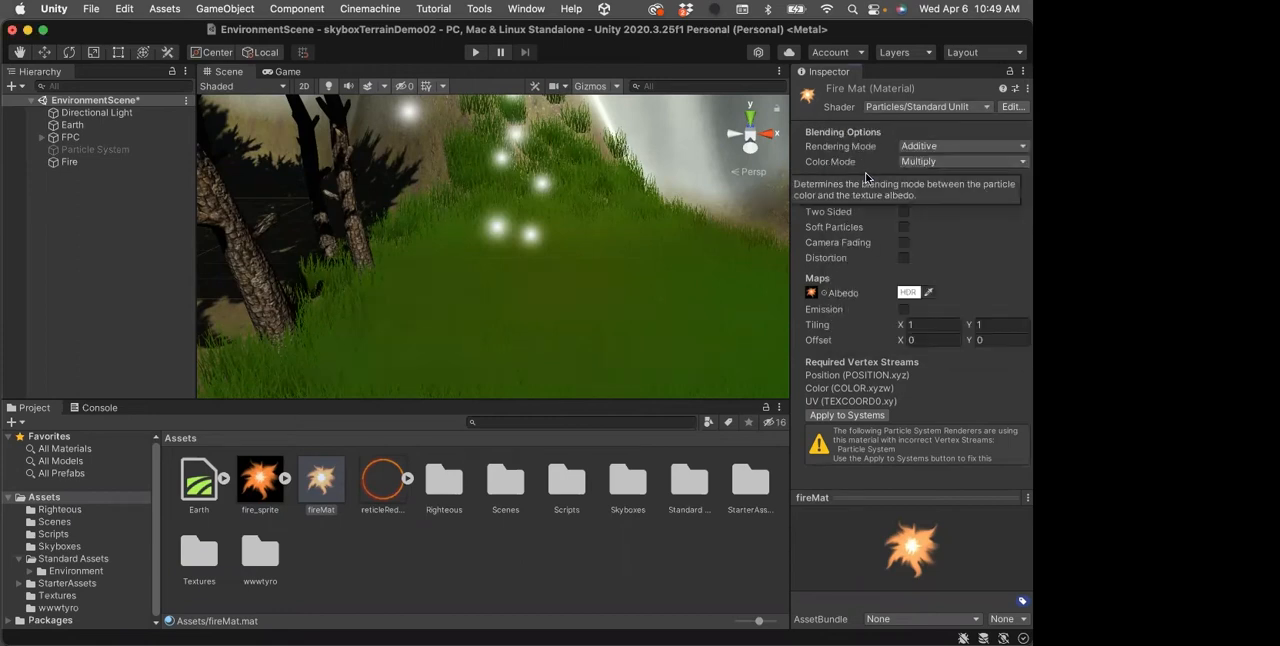
Choose Additive as fireMat's Rendering Mode and review its Color Mode options, keeping Multiply
{"action": "left_click", "coordinate": [1022, 150]}
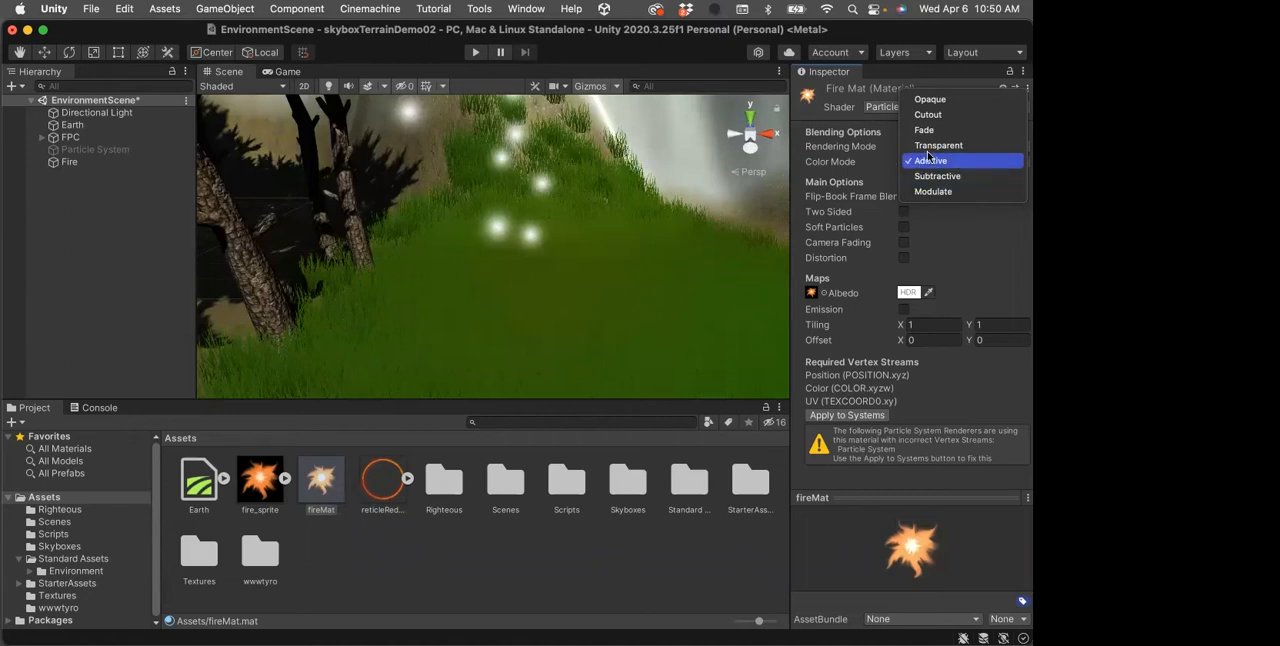
{"action": "left_click", "coordinate": [925, 160]}
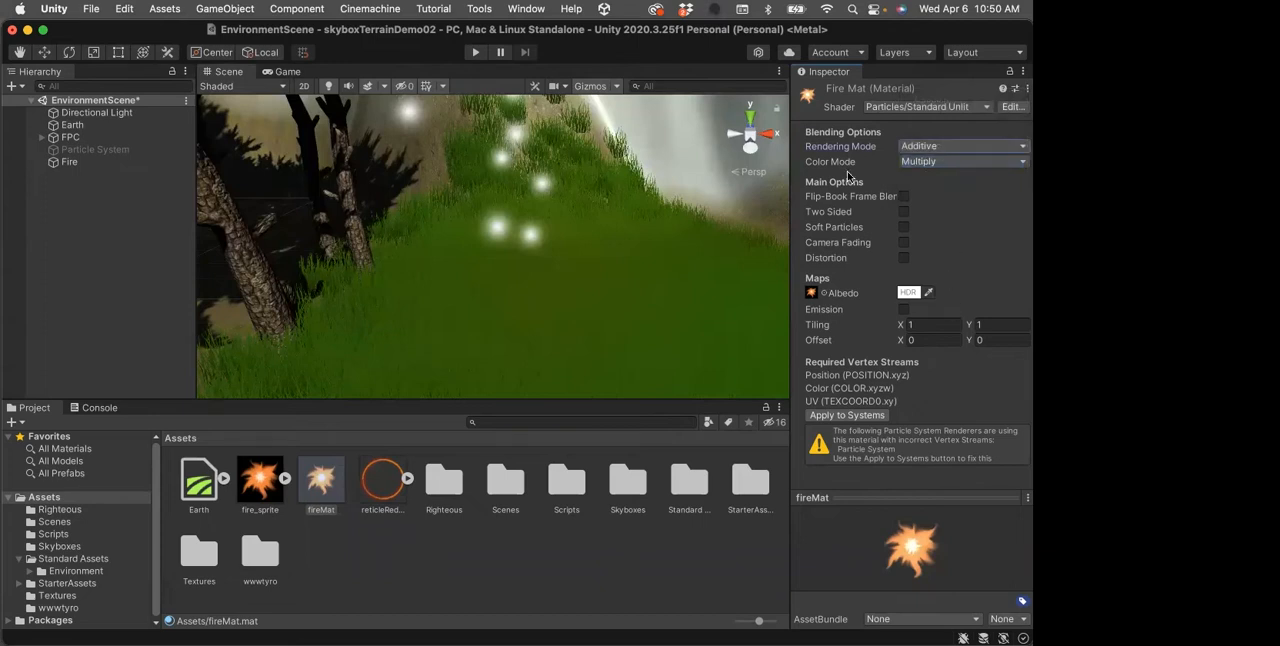
{"action": "left_click", "coordinate": [995, 162]}
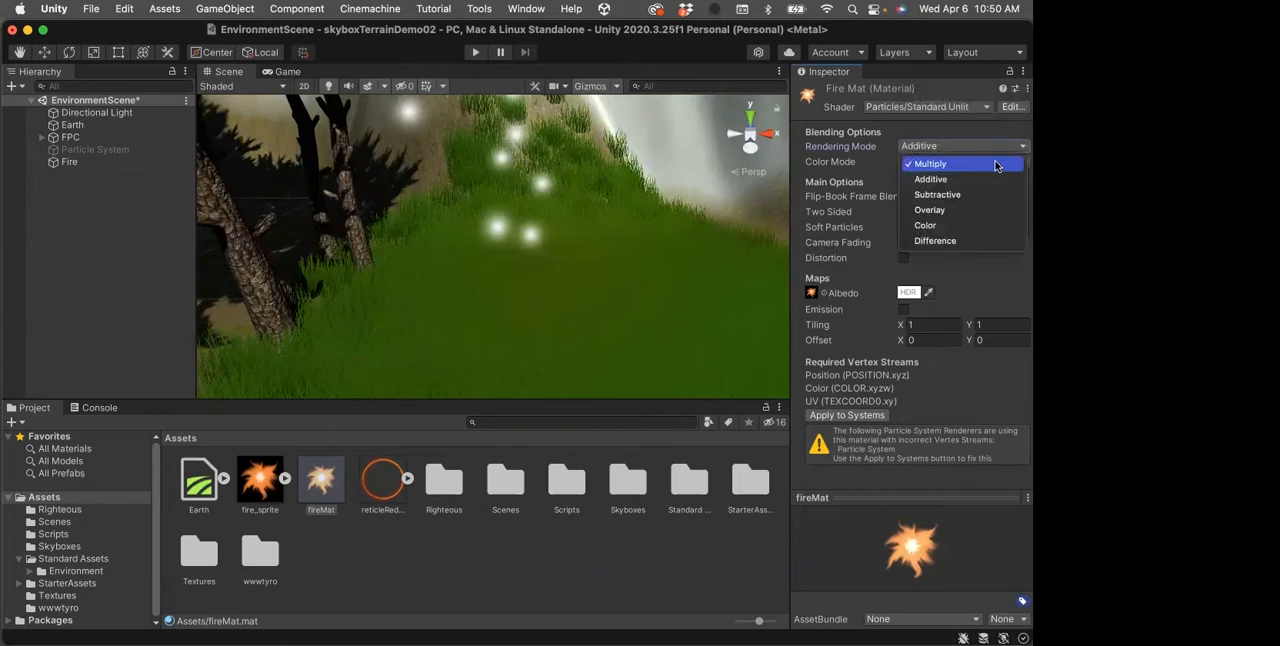
{"action": "left_click", "coordinate": [983, 255]}
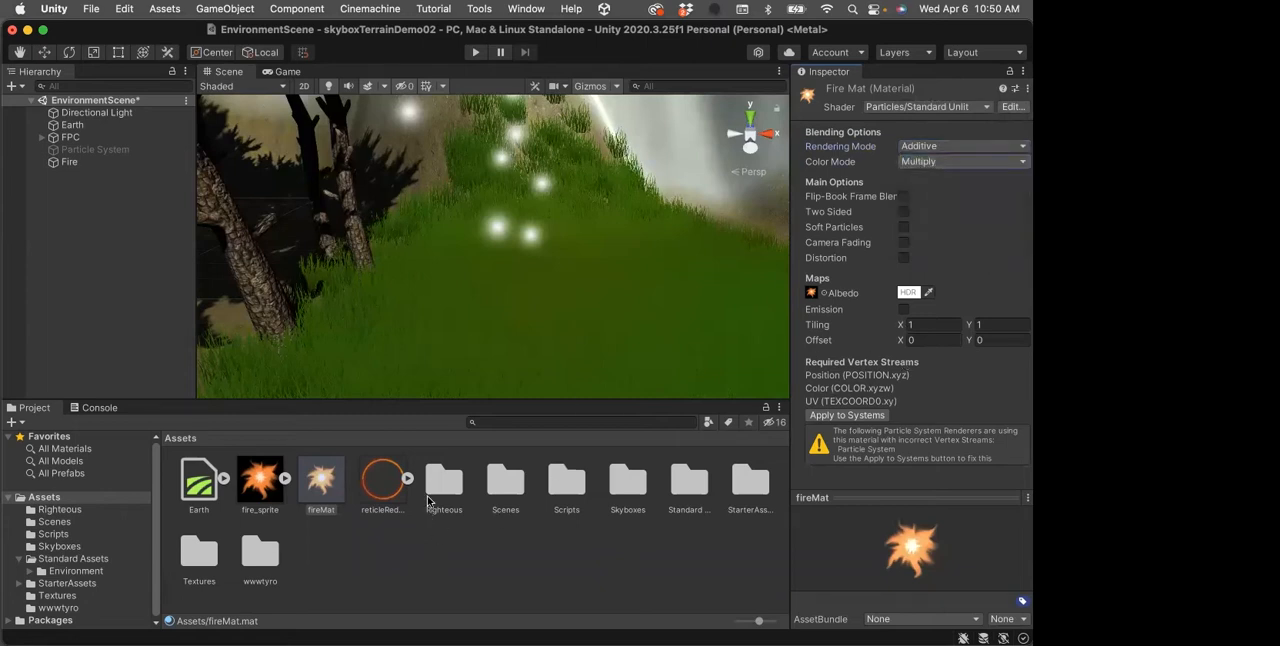
Assign fireMat as the material in the Renderer module of the Fire particle system
{"action": "left_click", "coordinate": [62, 162]}
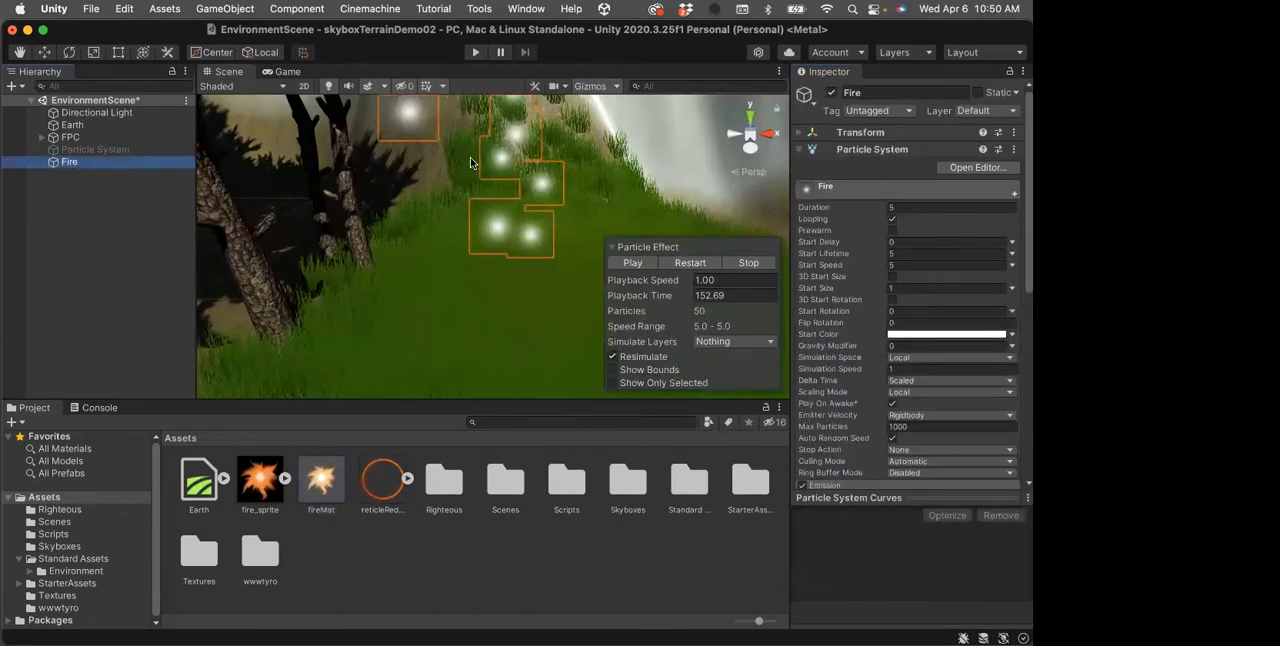
{"action": "scroll", "coordinate": [970, 297], "scroll_direction": "down", "scroll_amount": 2}
{"action": "scroll", "coordinate": [970, 297], "scroll_direction": "down", "scroll_amount": 8}
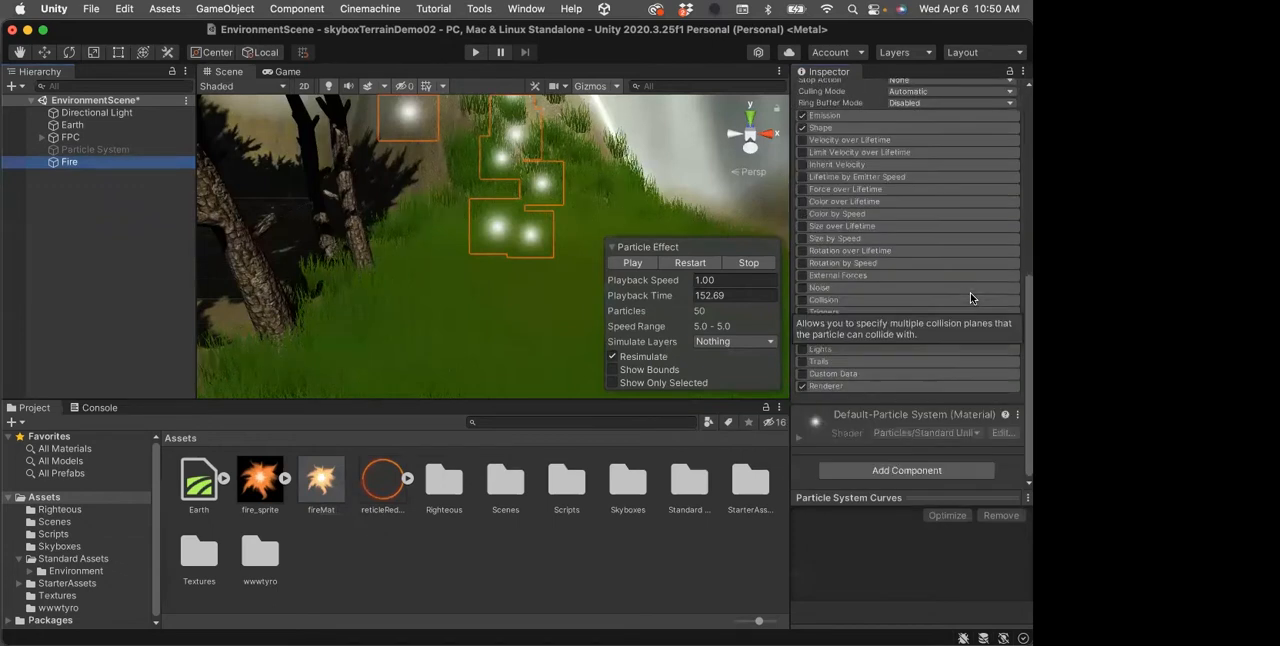
{"action": "left_click", "coordinate": [832, 390]}
{"action": "scroll", "coordinate": [910, 365], "scroll_direction": "down", "scroll_amount": 3}
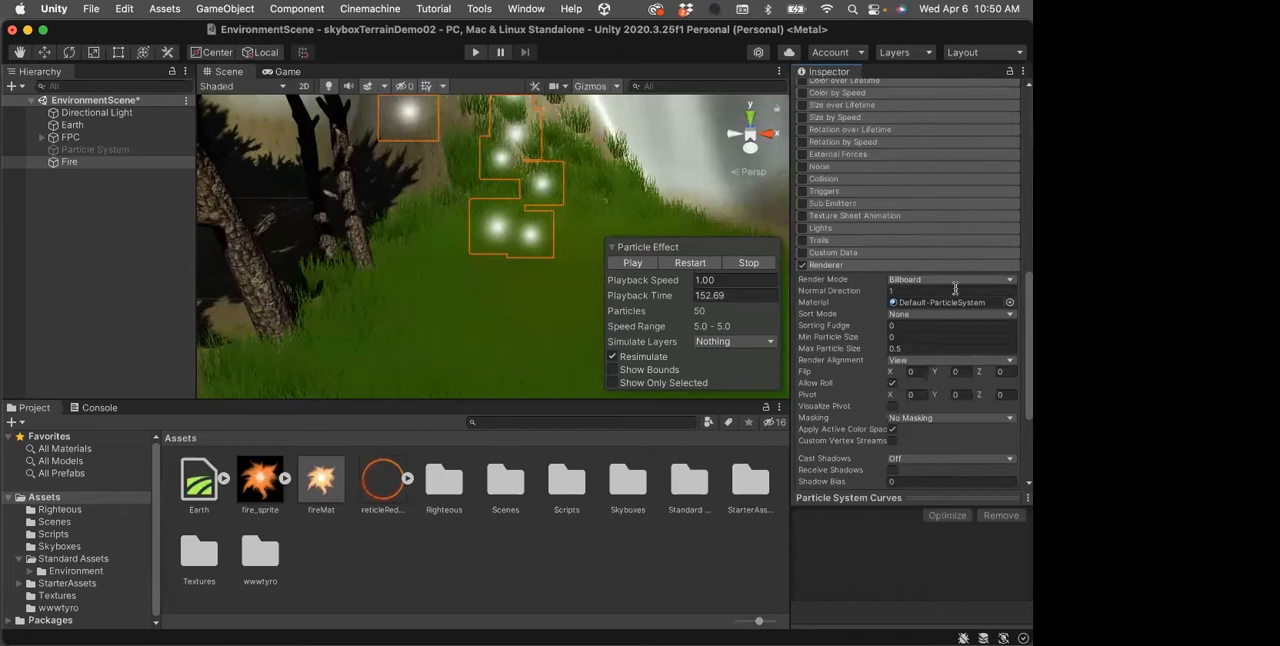
{"action": "scroll", "coordinate": [958, 305], "scroll_direction": "down", "scroll_amount": 1}
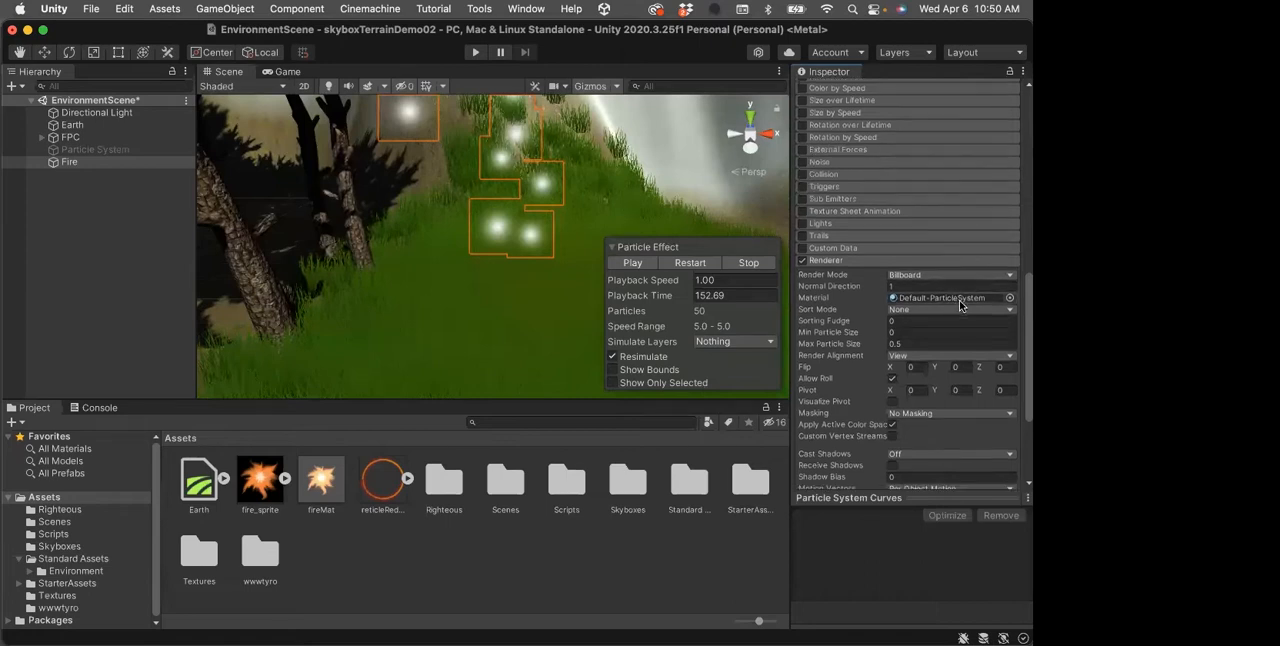
{"action": "scroll", "coordinate": [960, 305], "scroll_direction": "down", "scroll_amount": 2}
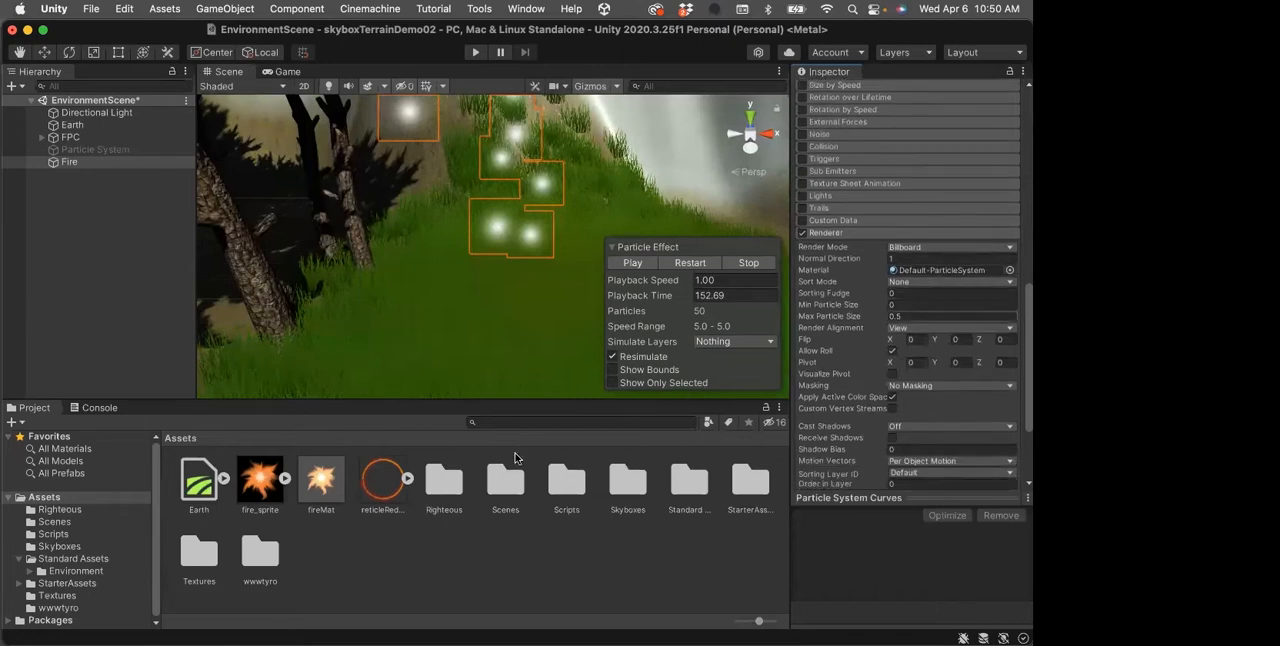
{"action": "left_click_drag", "start_coordinate": [317, 484], "coordinate": [922, 276]}
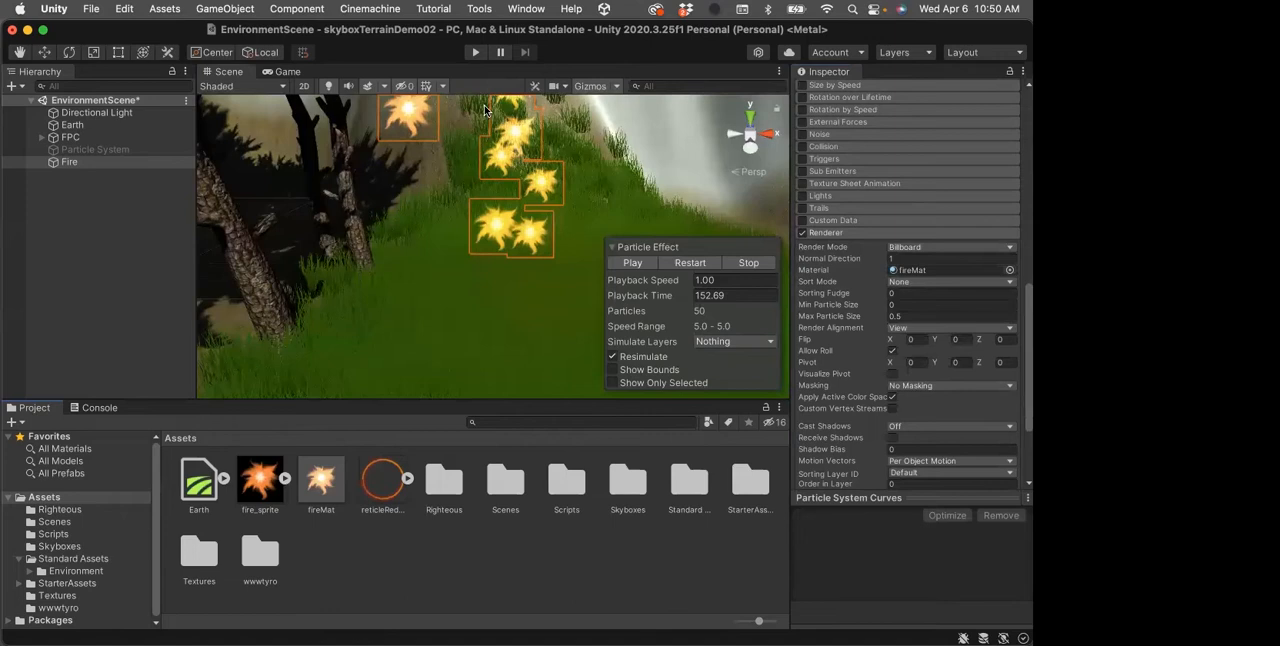
Play the Fire effect's preview, view its particles from near and far in the scene, and pause playback
{"action": "left_click", "coordinate": [630, 264]}
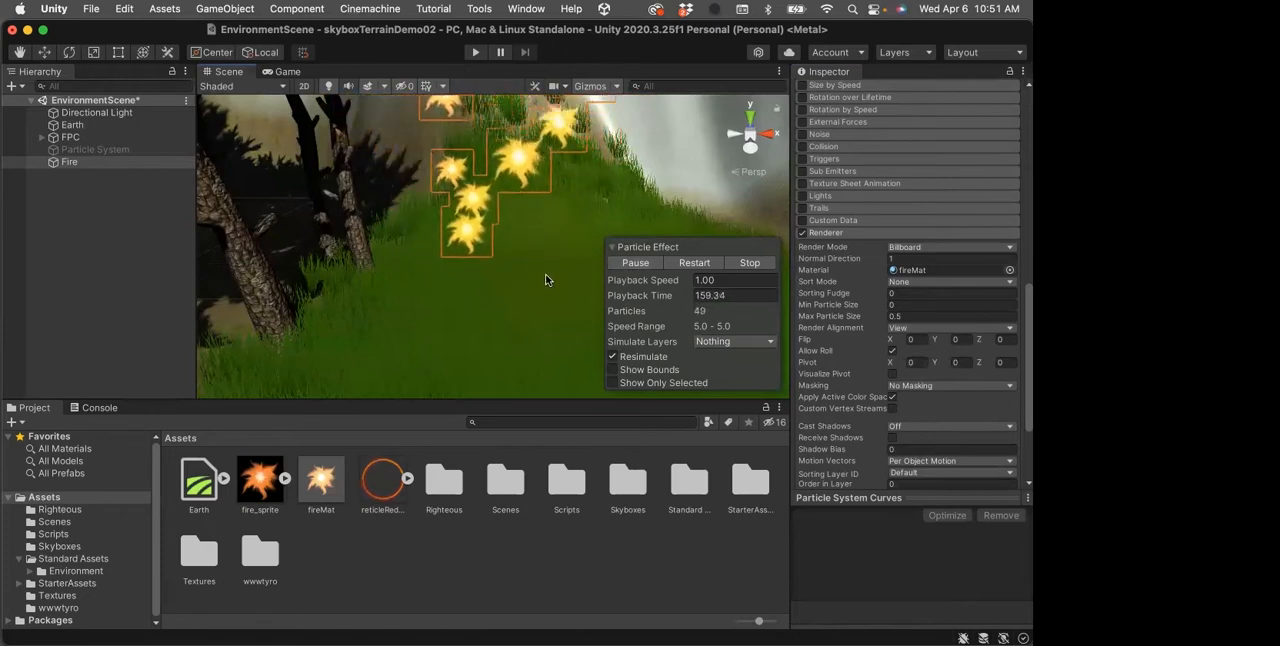
{"action": "scroll", "coordinate": [526, 286], "scroll_direction": "up", "scroll_amount": 5}
{"action": "scroll", "coordinate": [526, 286], "scroll_direction": "down", "scroll_amount": 5}
{"action": "scroll", "coordinate": [528, 290], "scroll_direction": "down", "scroll_amount": 6}
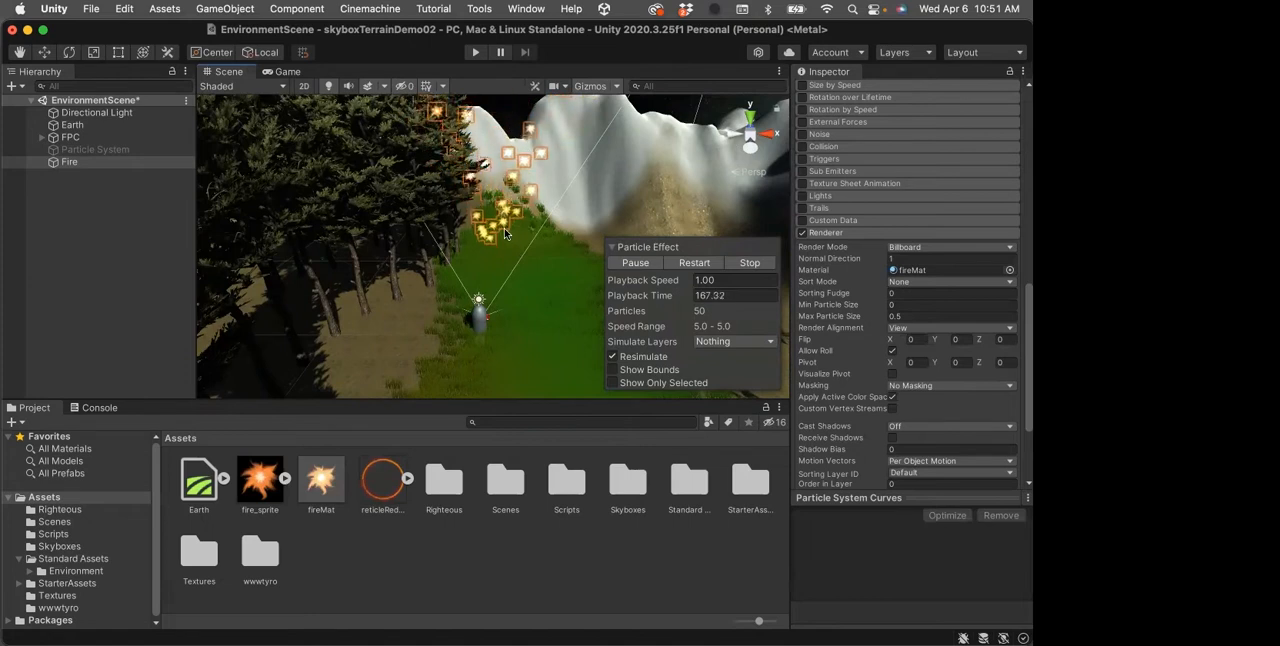
{"action": "scroll", "coordinate": [502, 240], "scroll_direction": "down", "scroll_amount": 3}
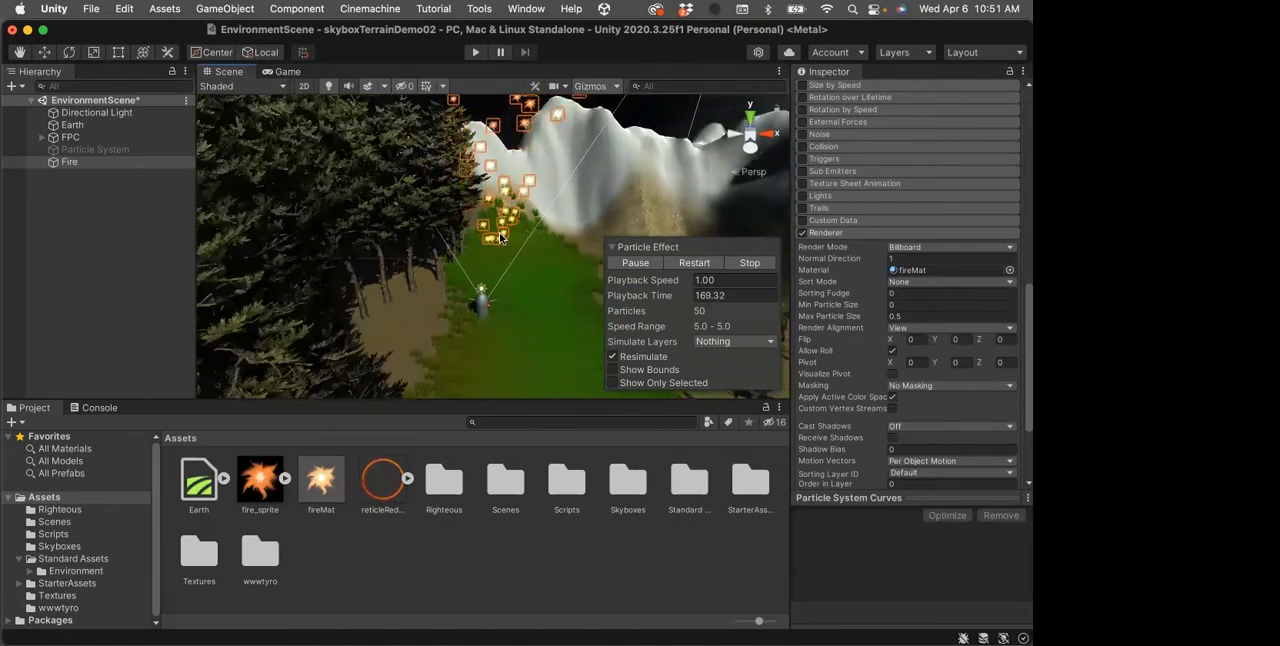
{"action": "scroll", "coordinate": [502, 240], "scroll_direction": "up", "scroll_amount": 2}
{"action": "scroll", "coordinate": [502, 237], "scroll_direction": "up", "scroll_amount": 2}
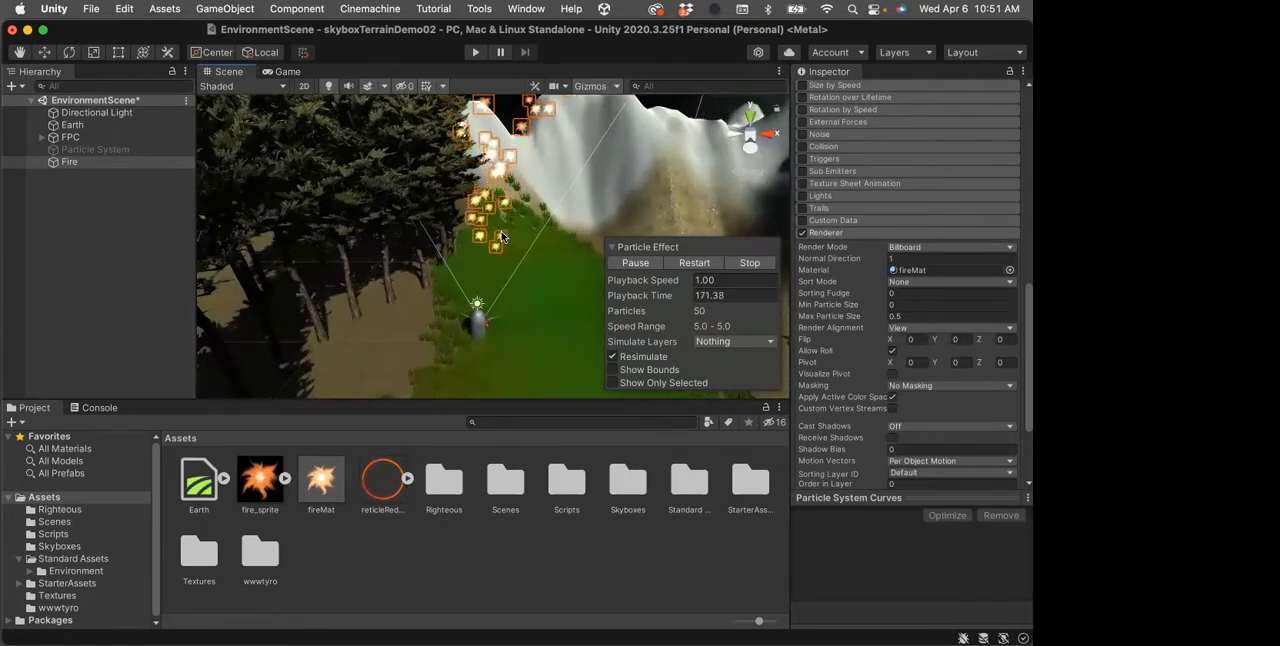
{"action": "left_click", "coordinate": [635, 263]}
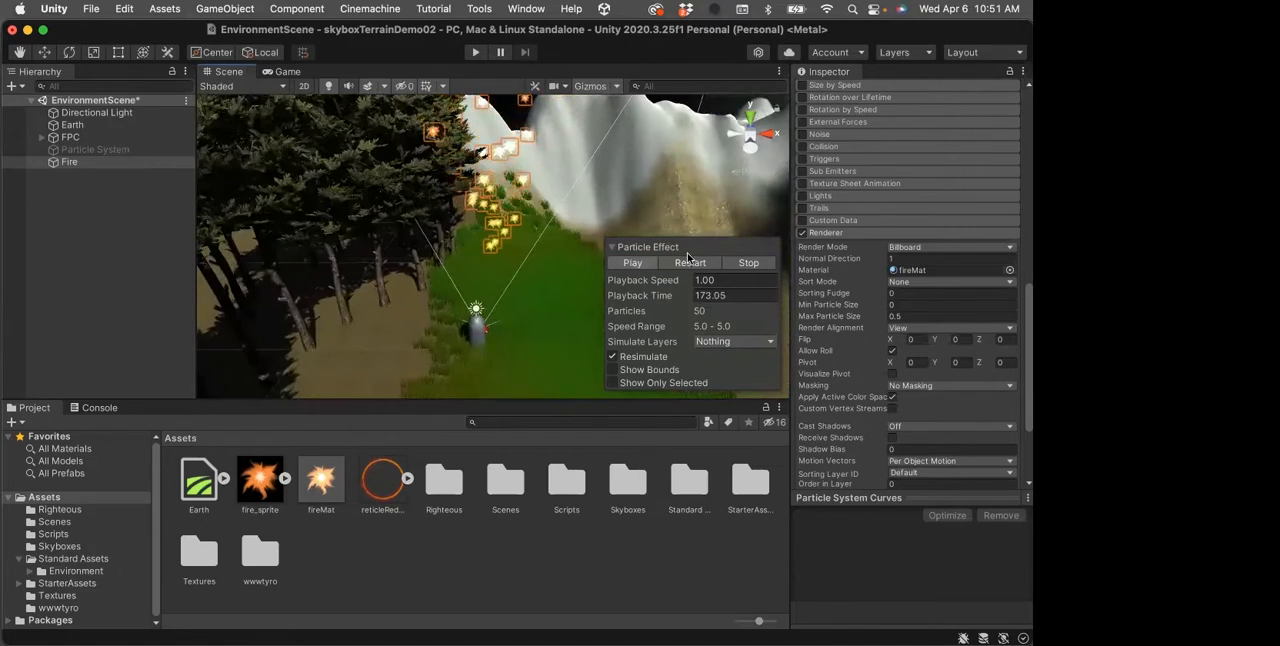
Collapse the Renderer module and set the Fire particles' Start Lifetime to 3, Start Speed to 0.6 and Start Rotation to 180
{"action": "left_click", "coordinate": [841, 233]}
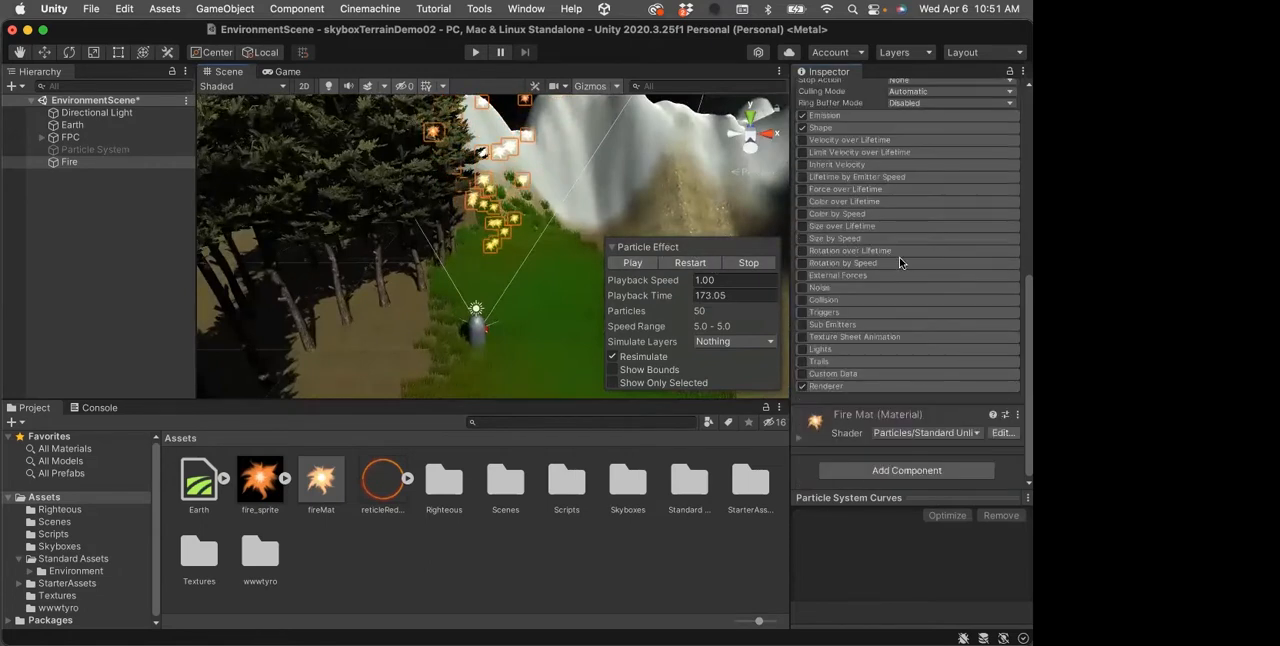
{"action": "scroll", "coordinate": [860, 248], "scroll_direction": "up", "scroll_amount": 10}
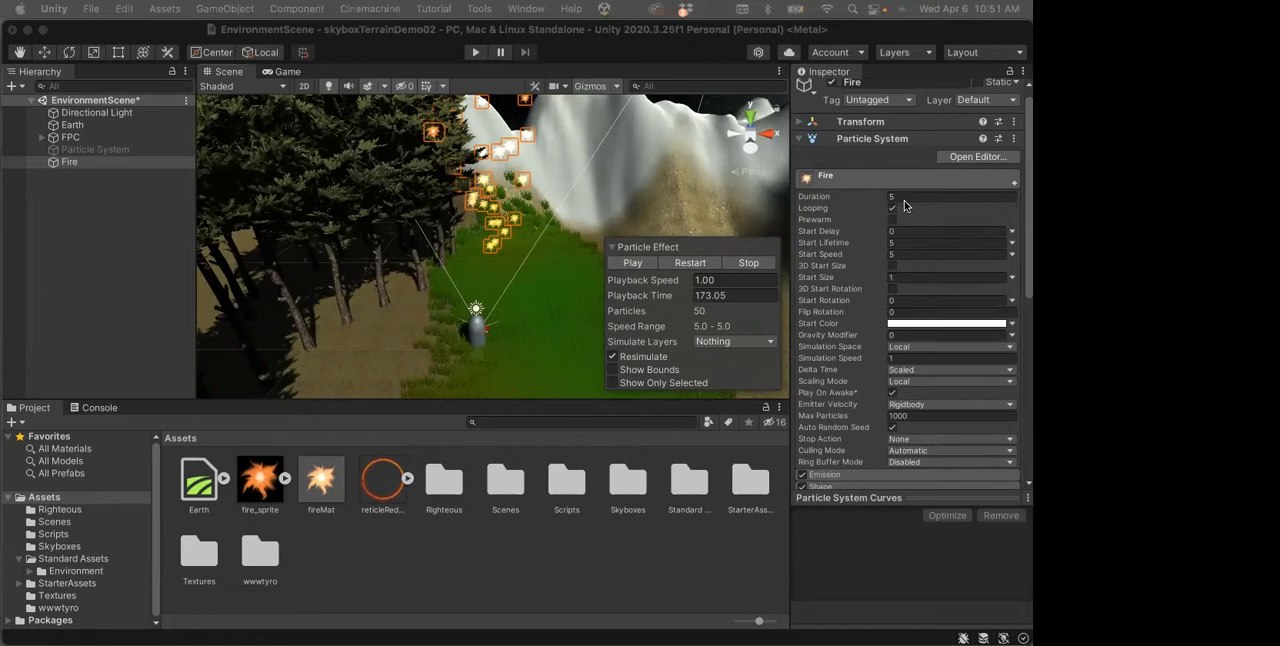
{"action": "left_click", "coordinate": [896, 242]}
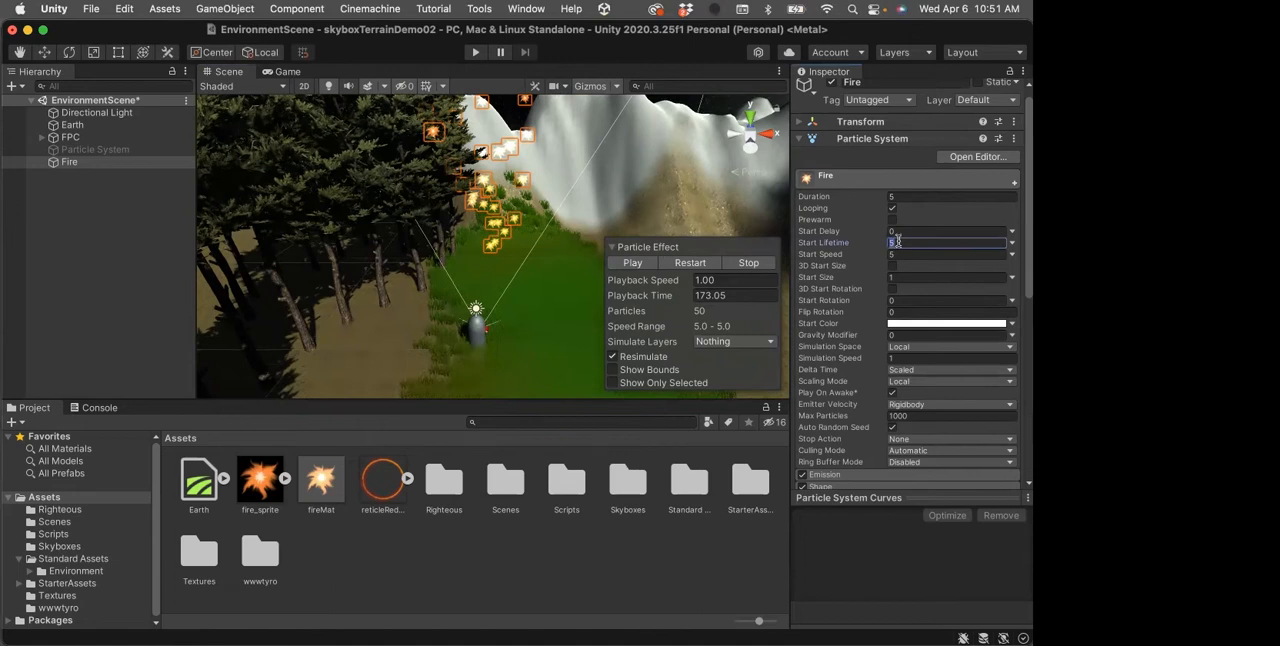
{"action": "type", "text": "3"}
{"action": "left_click", "coordinate": [908, 254]}
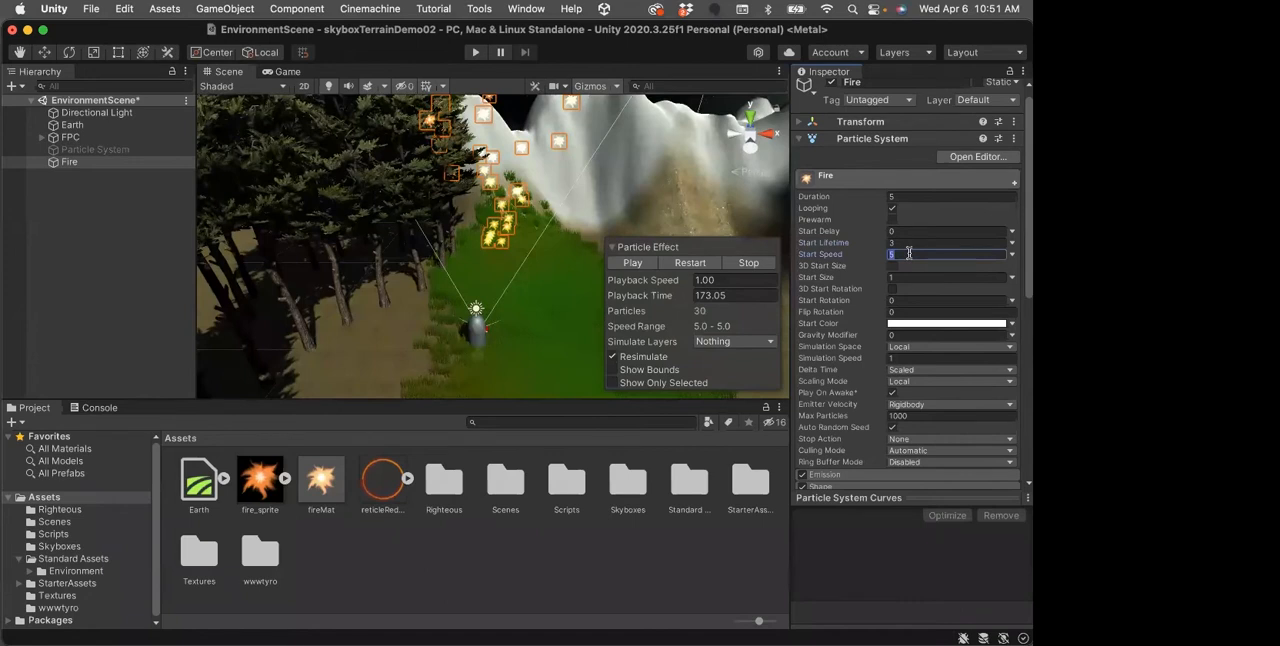
{"action": "type", "text": "0.6"}
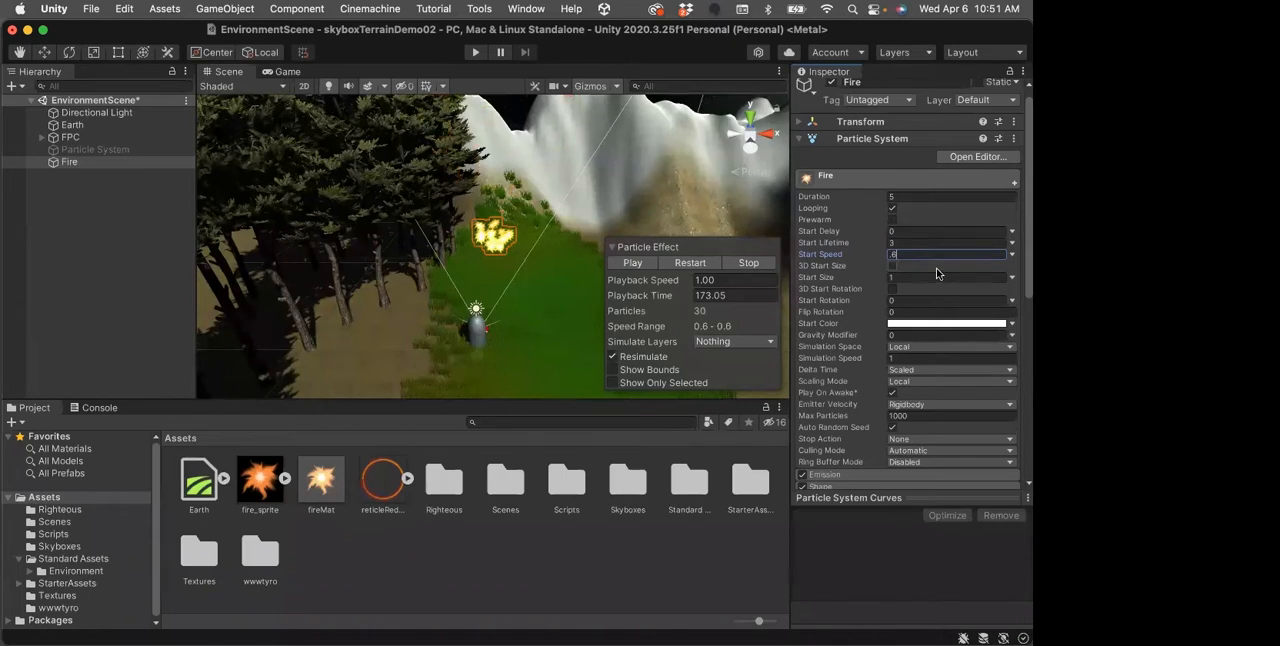
{"action": "left_click", "coordinate": [888, 300]}
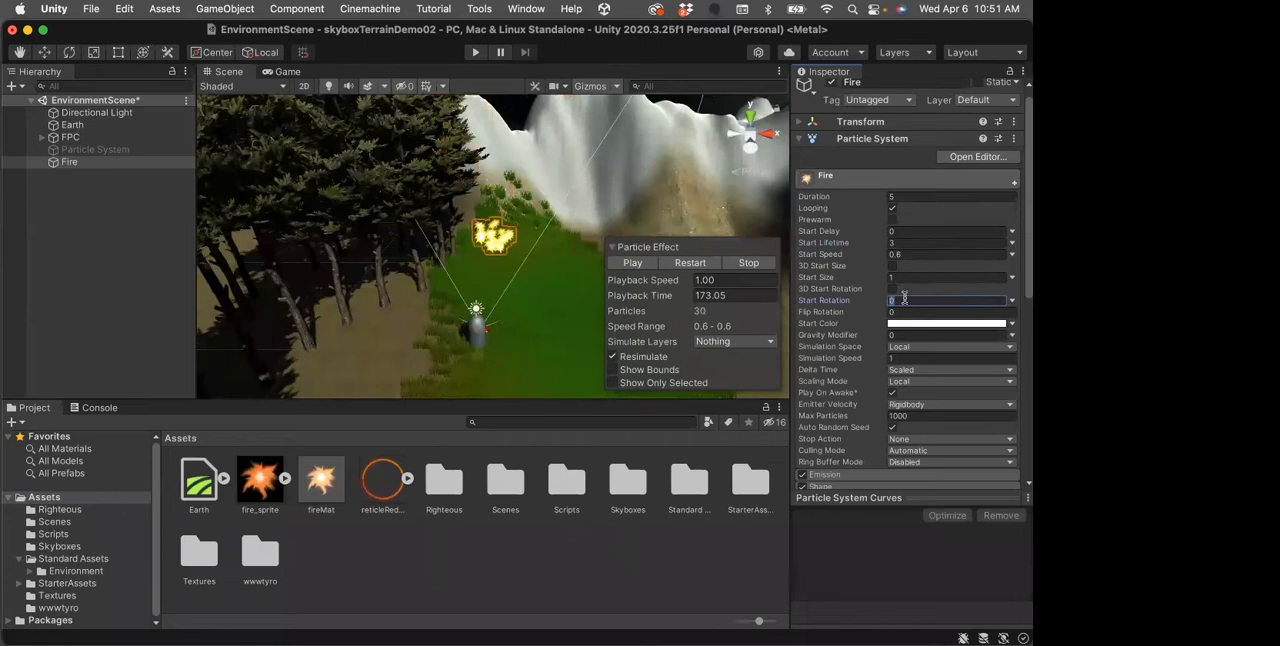
{"action": "type", "text": "180"}
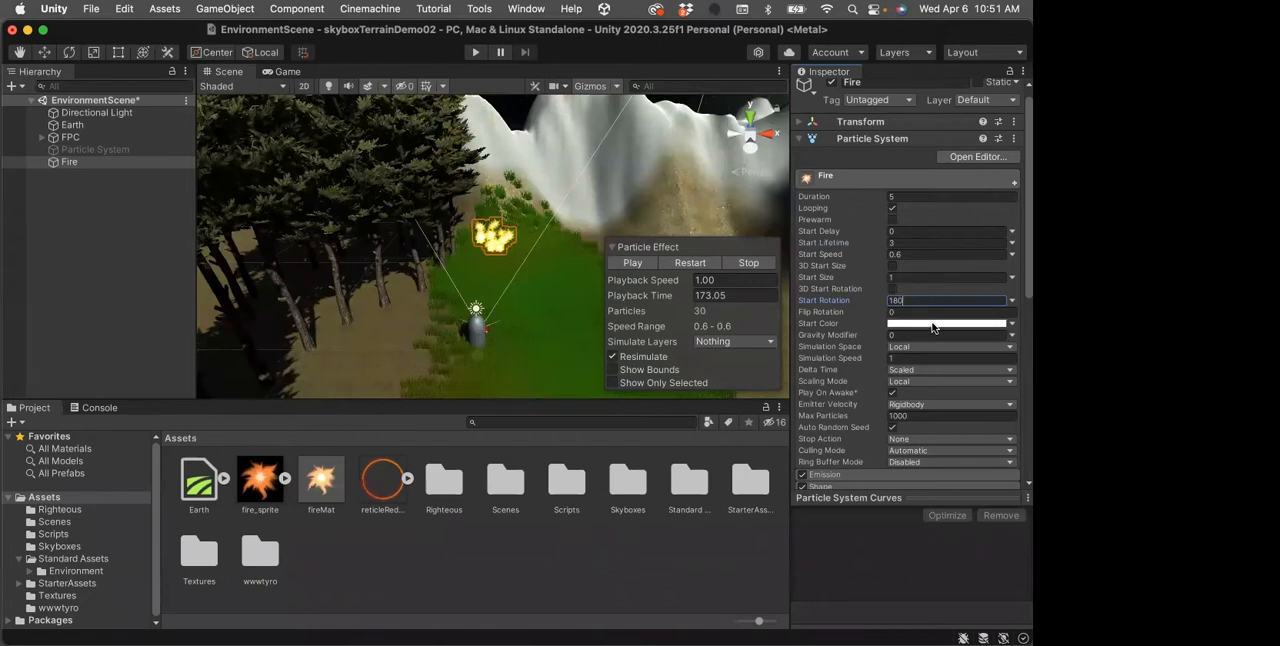
Set the Fire particles' Start Color to golden orange BC913E and their Simulation Space to World
{"action": "left_click", "coordinate": [929, 323]}
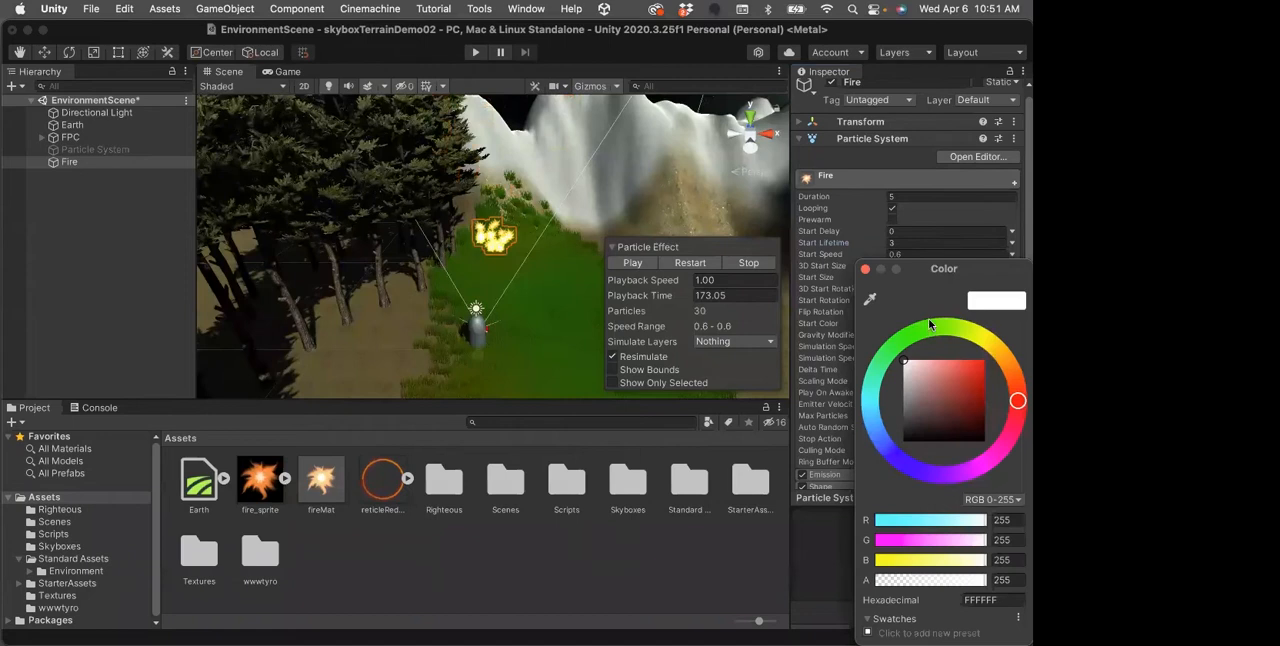
{"action": "mouse_move", "coordinate": [1002, 370]}
{"action": "left_mouse_down"}
{"action": "mouse_move", "coordinate": [999, 355]}
{"action": "mouse_move", "coordinate": [957, 387]}
{"action": "mouse_move", "coordinate": [1007, 369]}
{"action": "mouse_move", "coordinate": [1000, 354]}
{"action": "mouse_move", "coordinate": [958, 380]}
{"action": "left_mouse_up"}
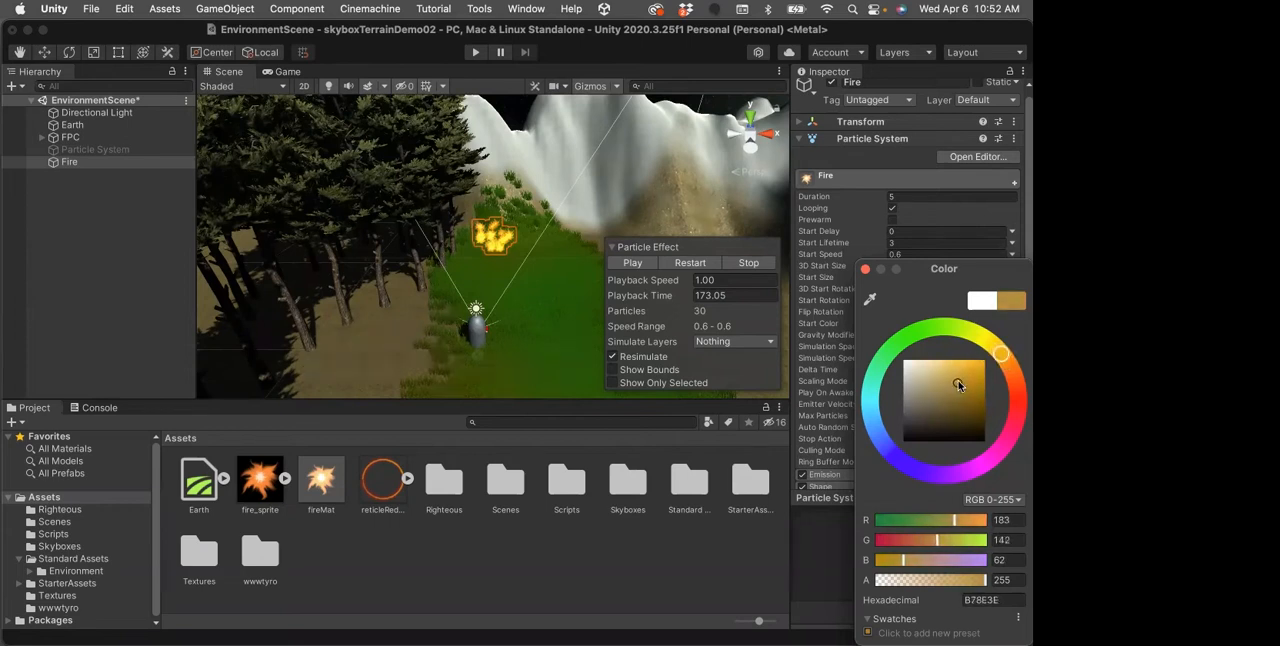
{"action": "left_click", "coordinate": [866, 270]}
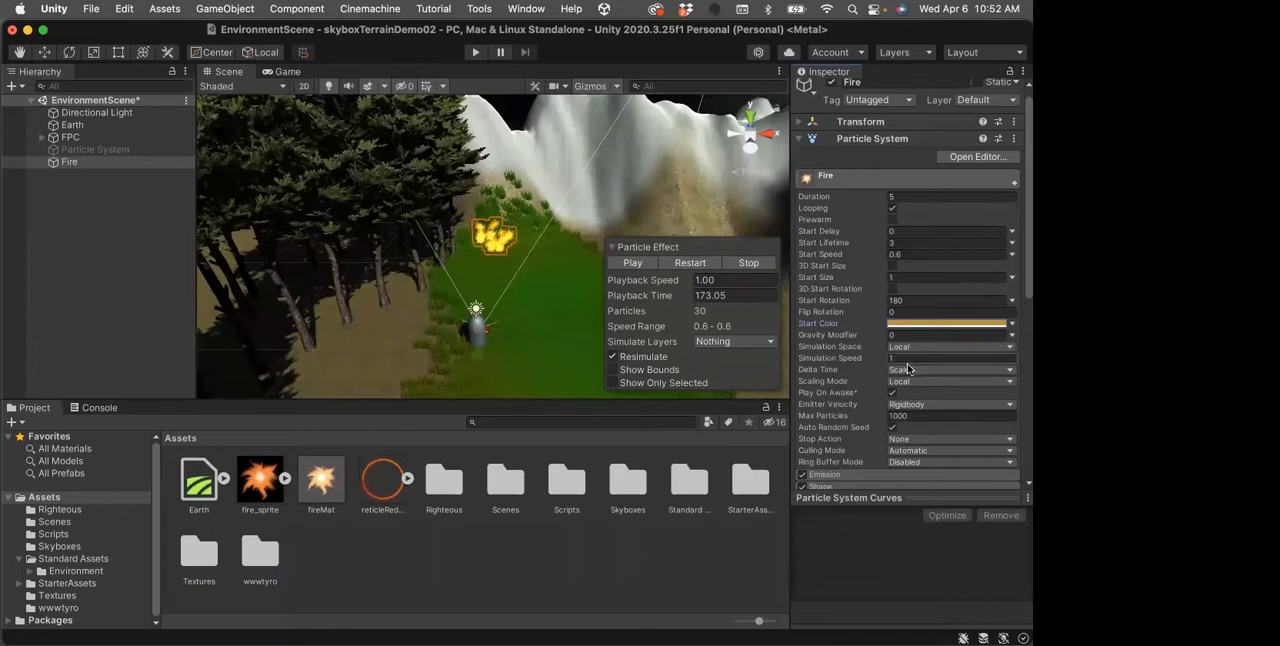
{"action": "left_click", "coordinate": [1009, 347]}
{"action": "left_click", "coordinate": [988, 363]}
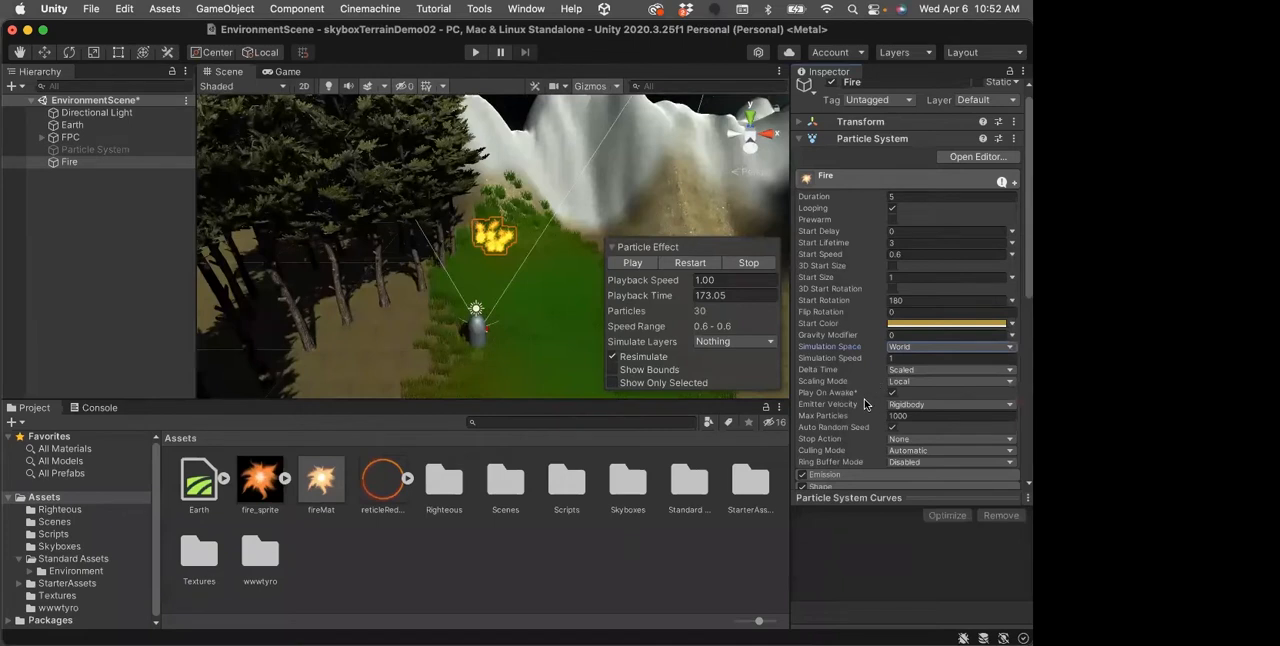
Review the Fire particle system's main settings, its list of modules and the Emission module's parameters
{"action": "scroll", "coordinate": [866, 402], "scroll_direction": "down", "scroll_amount": 1}
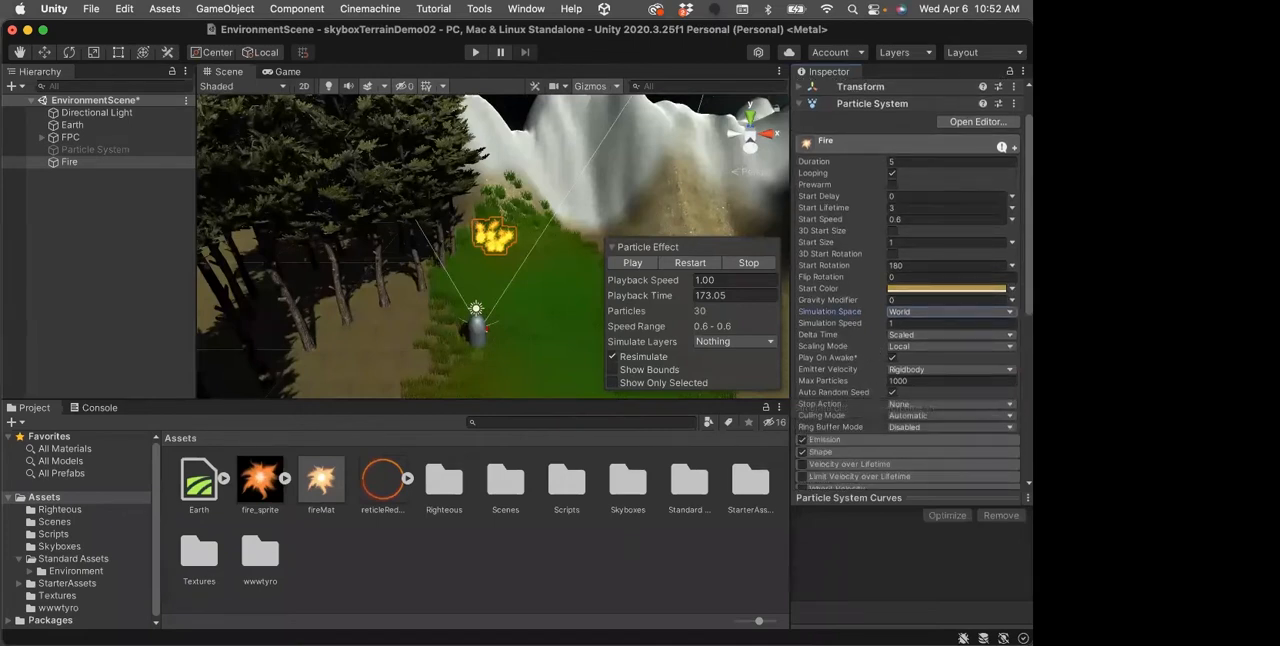
{"action": "scroll", "coordinate": [862, 355], "scroll_direction": "down", "scroll_amount": 2}
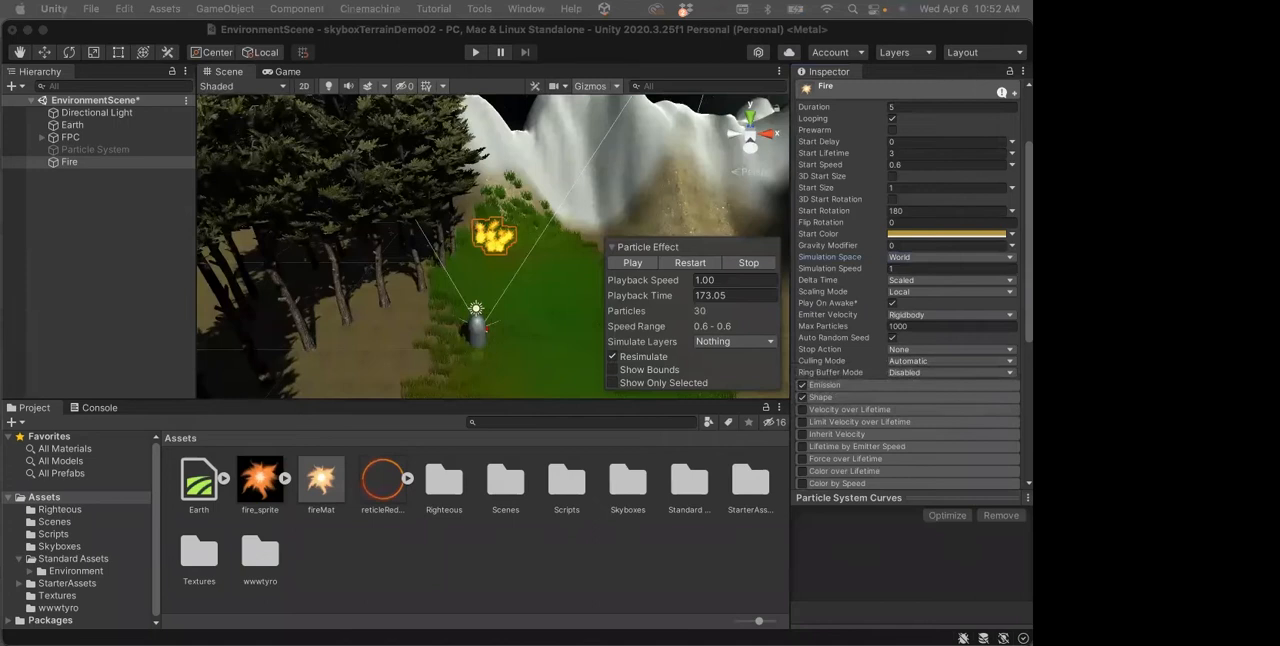
{"action": "scroll", "coordinate": [905, 277], "scroll_direction": "down", "scroll_amount": 1}
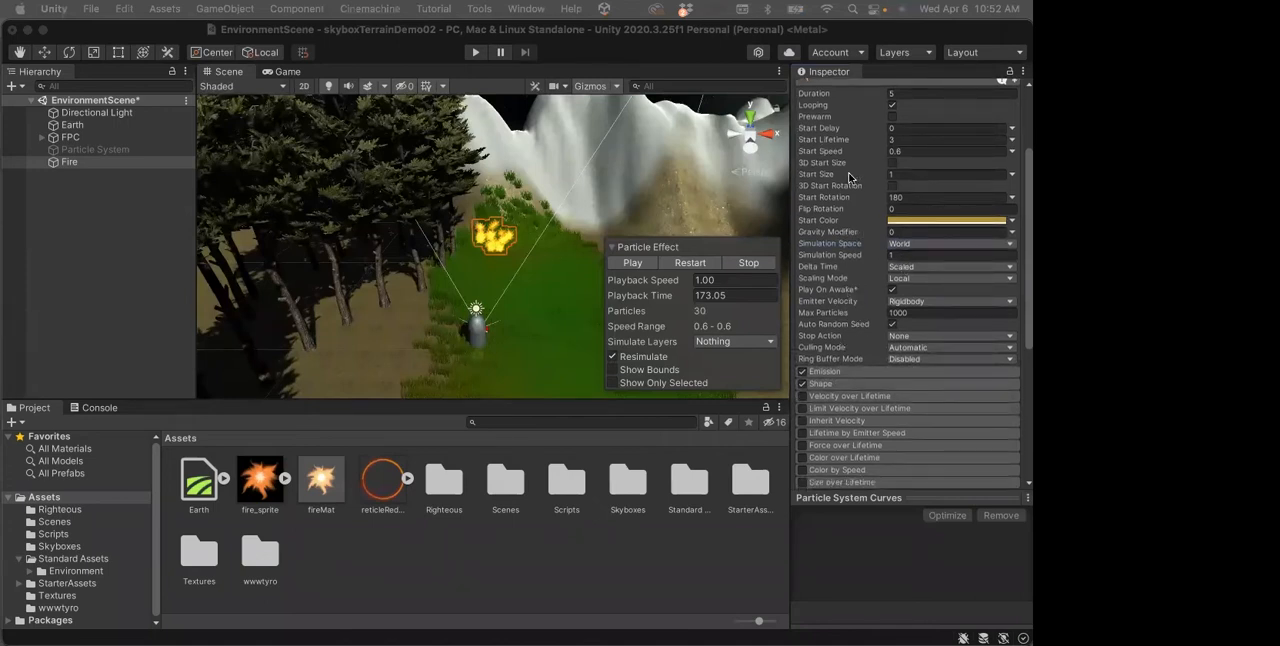
{"action": "scroll", "coordinate": [850, 180], "scroll_direction": "up", "scroll_amount": 5}
{"action": "scroll", "coordinate": [836, 266], "scroll_direction": "down", "scroll_amount": 5}
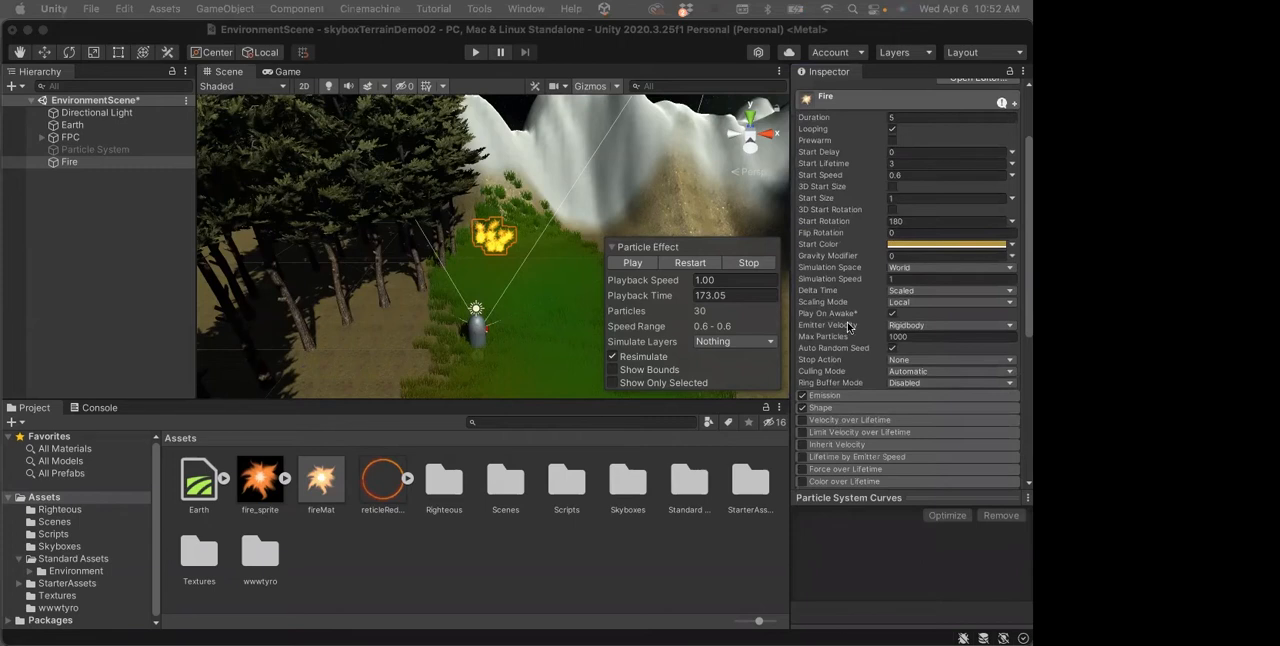
{"action": "scroll", "coordinate": [836, 332], "scroll_direction": "down", "scroll_amount": 12}
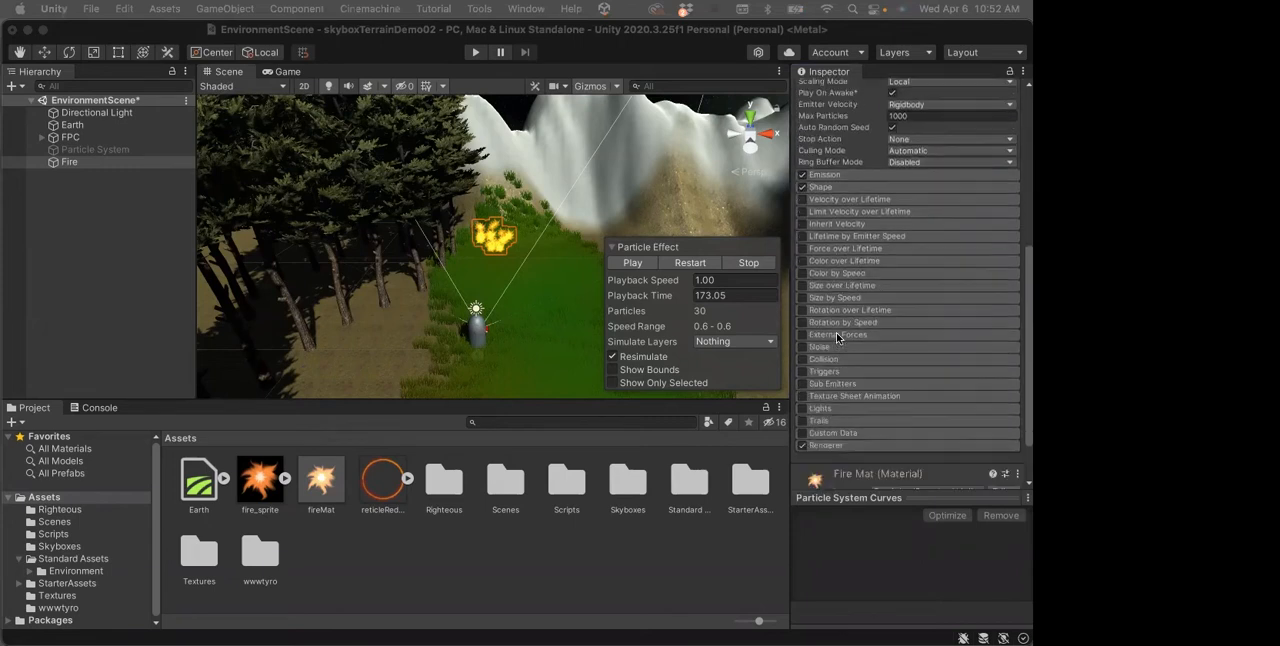
{"action": "scroll", "coordinate": [836, 311], "scroll_direction": "down", "scroll_amount": 1}
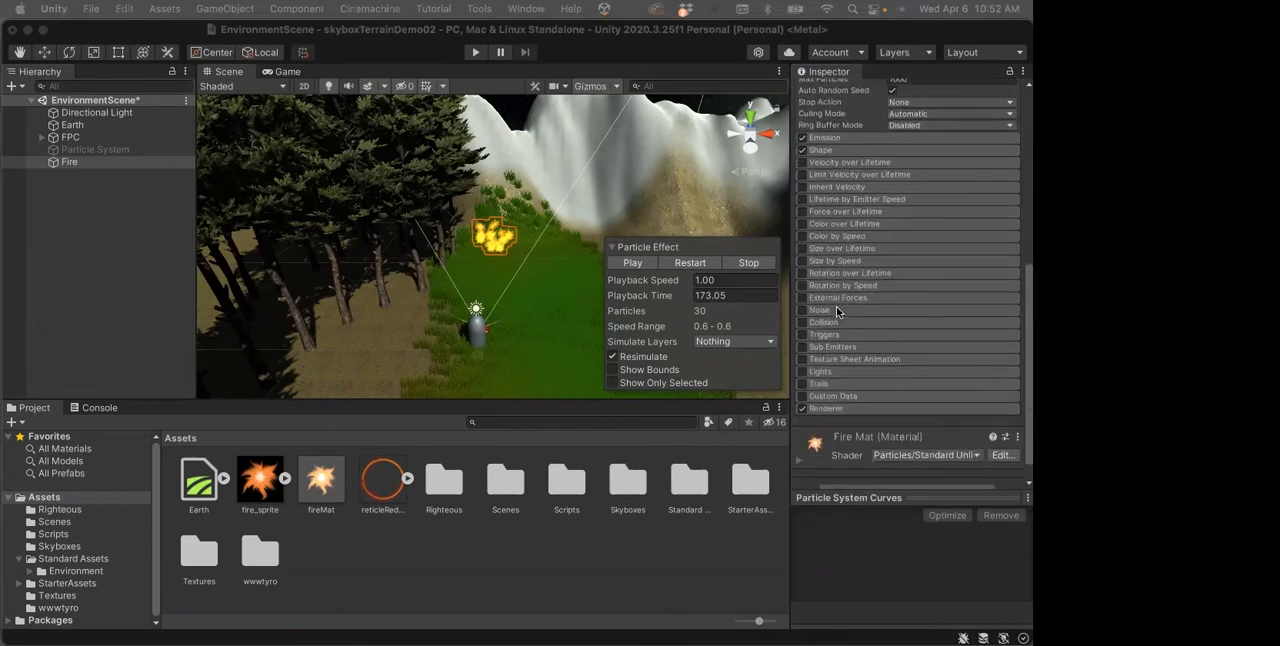
{"action": "left_click", "coordinate": [826, 138]}
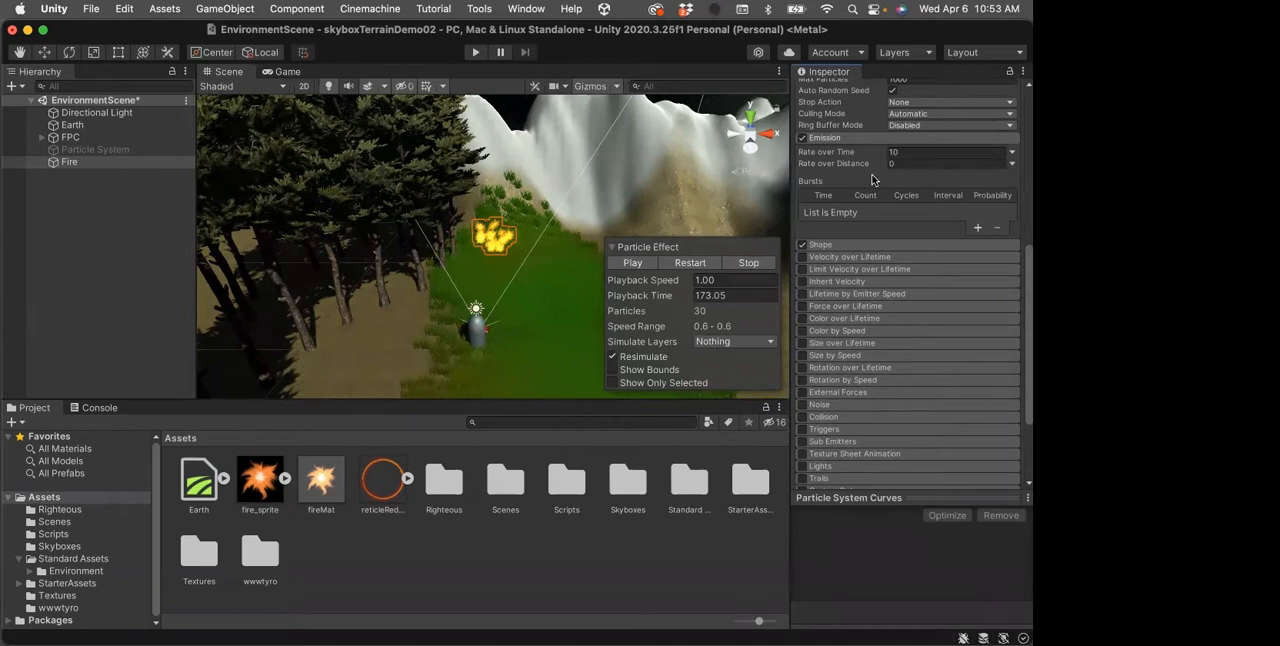
{"action": "left_click", "coordinate": [828, 140]}
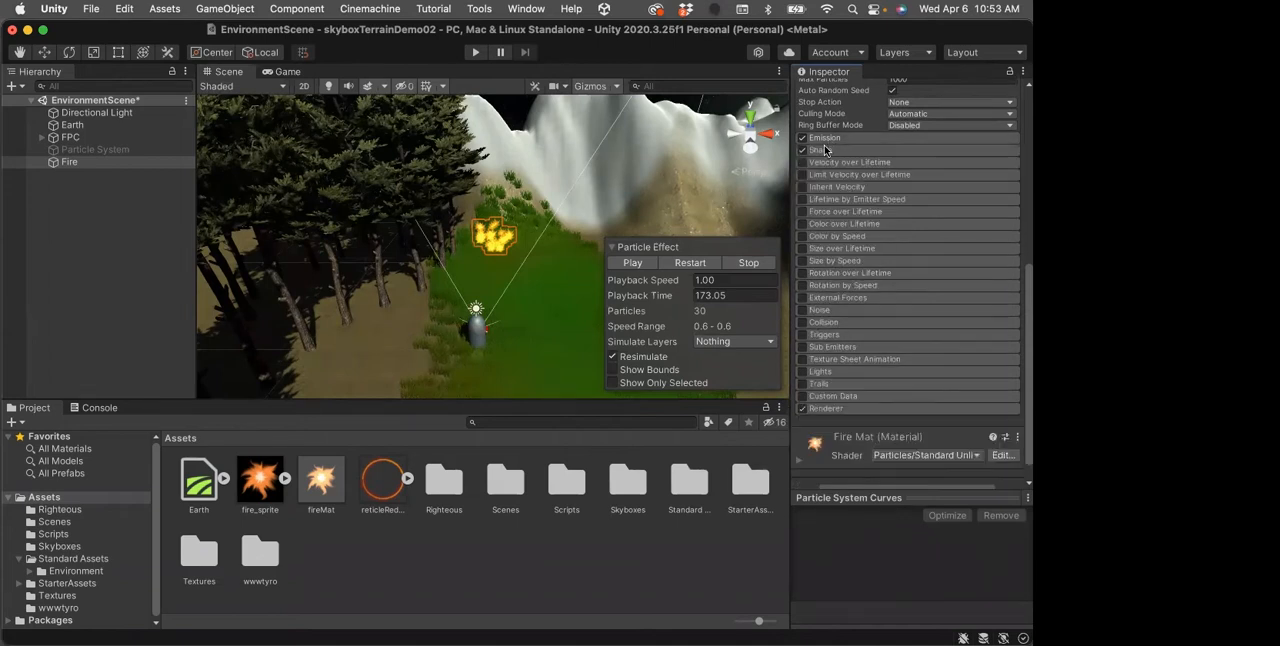
Set the Fire particles' emission Shape to Box and collapse the Shape module
{"action": "left_click", "coordinate": [824, 150]}
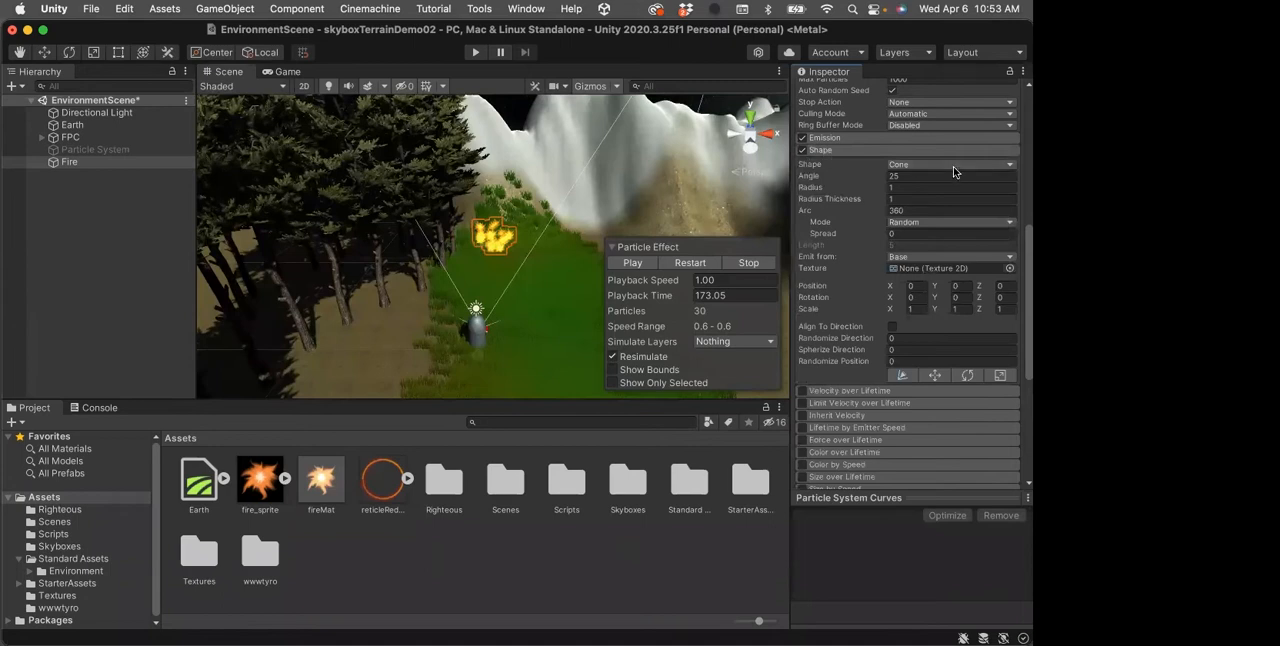
{"action": "left_click", "coordinate": [1013, 167]}
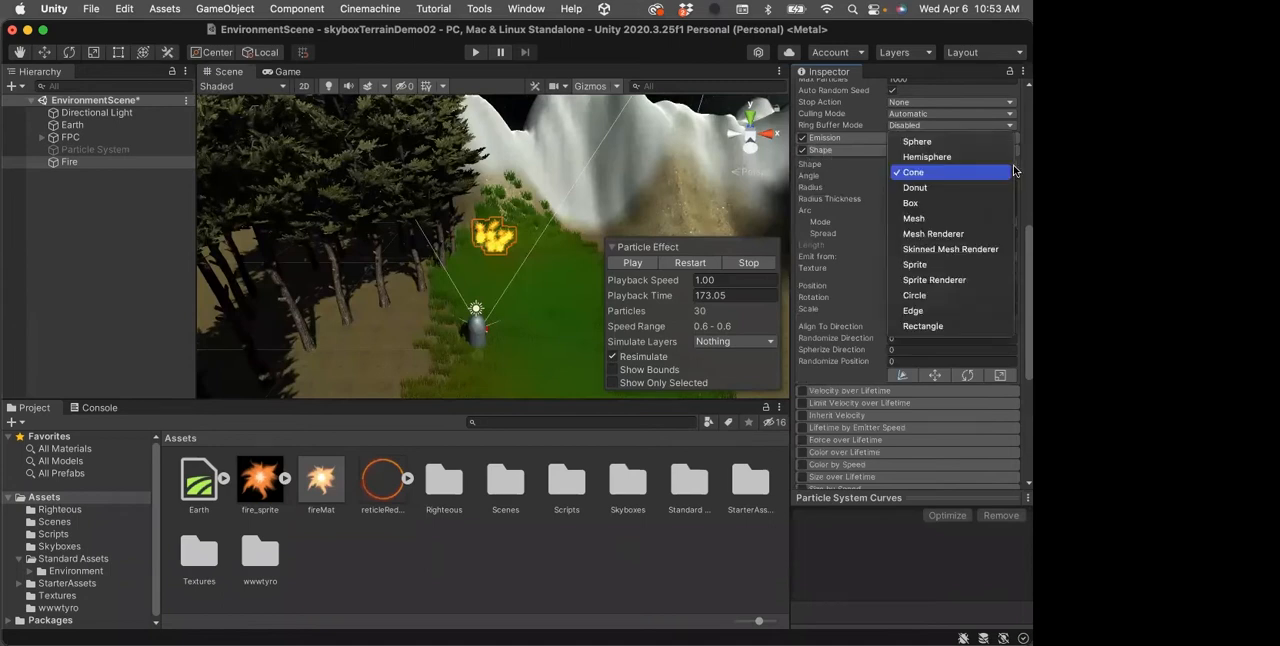
{"action": "left_click", "coordinate": [962, 203]}
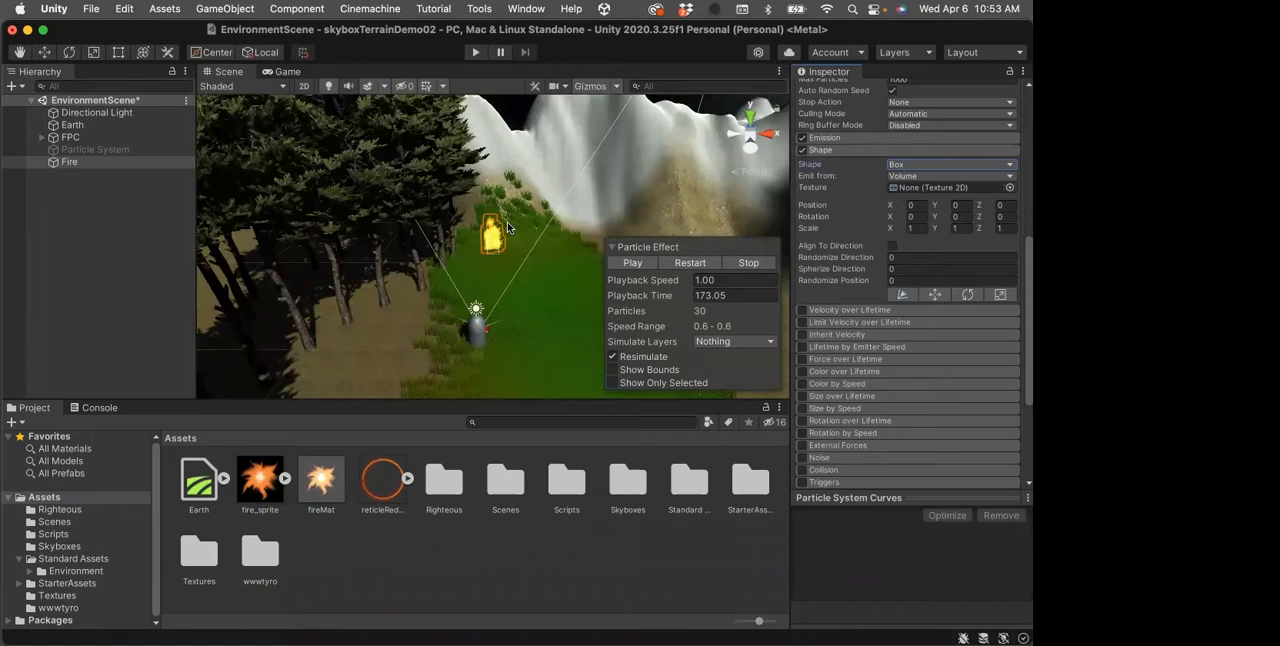
{"action": "left_click", "coordinate": [856, 150]}
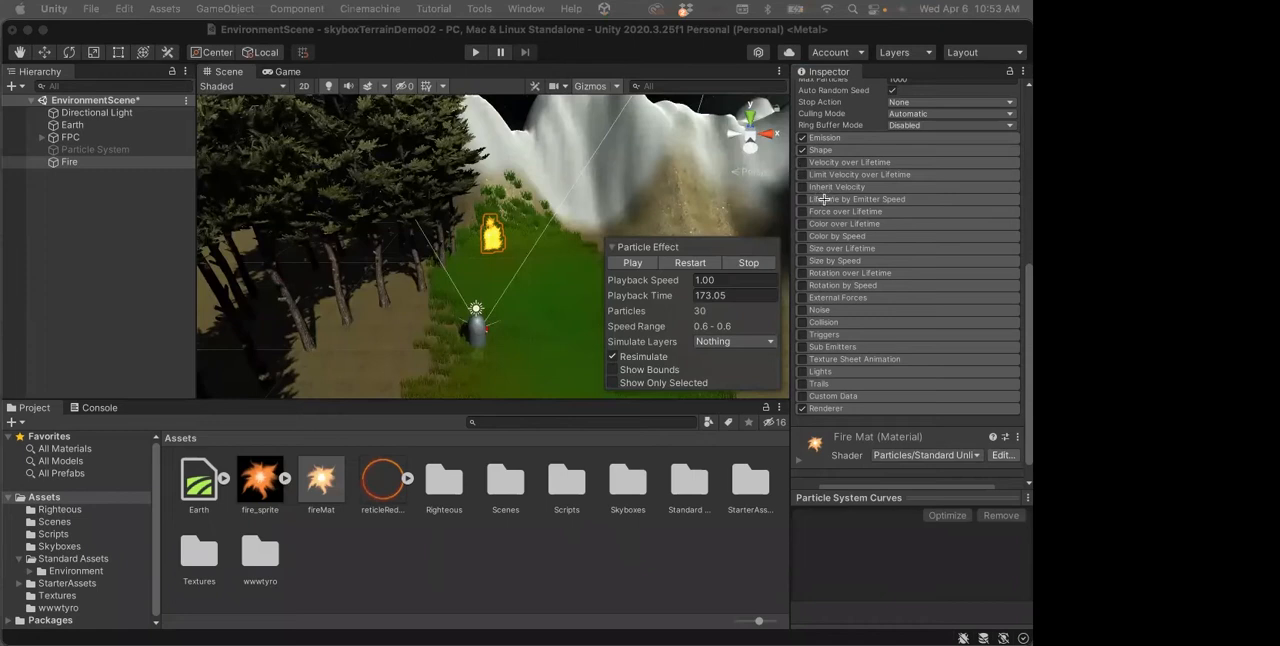
Enable Size over Lifetime and shape its curve to rise from 0 to 1.0 at about 0.3, and fall smoothly back to 0
{"action": "left_click", "coordinate": [803, 248]}
{"action": "left_click", "coordinate": [876, 248]}
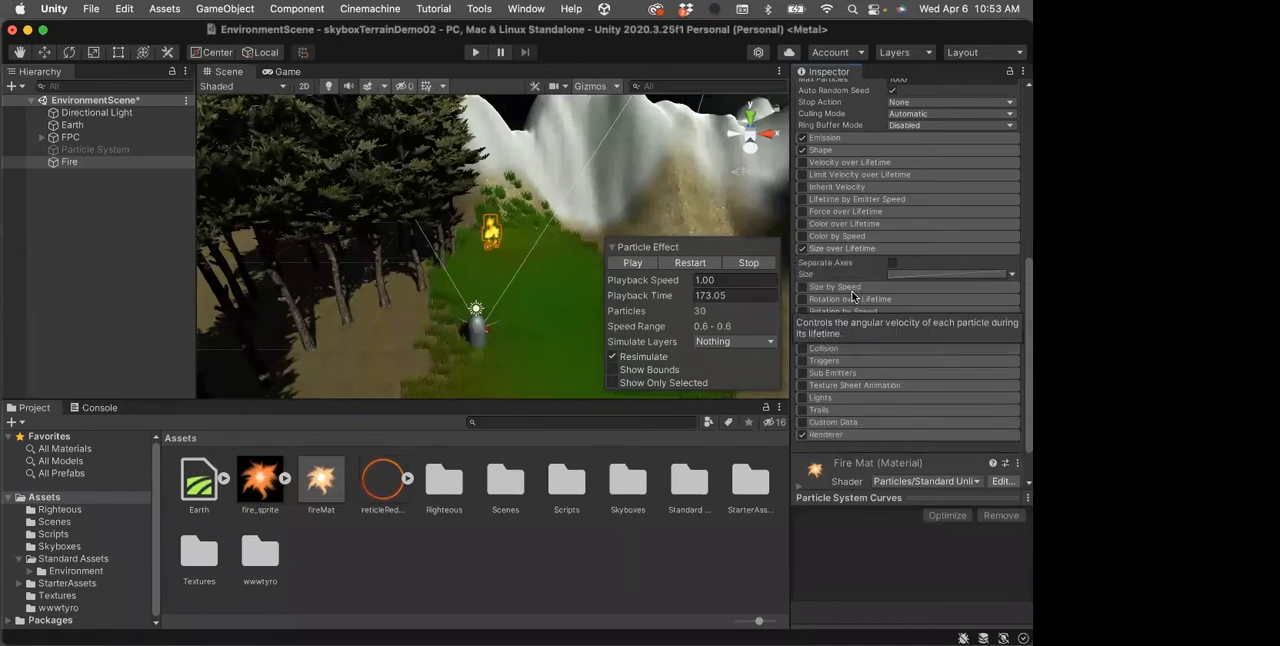
{"action": "left_click", "coordinate": [918, 275]}
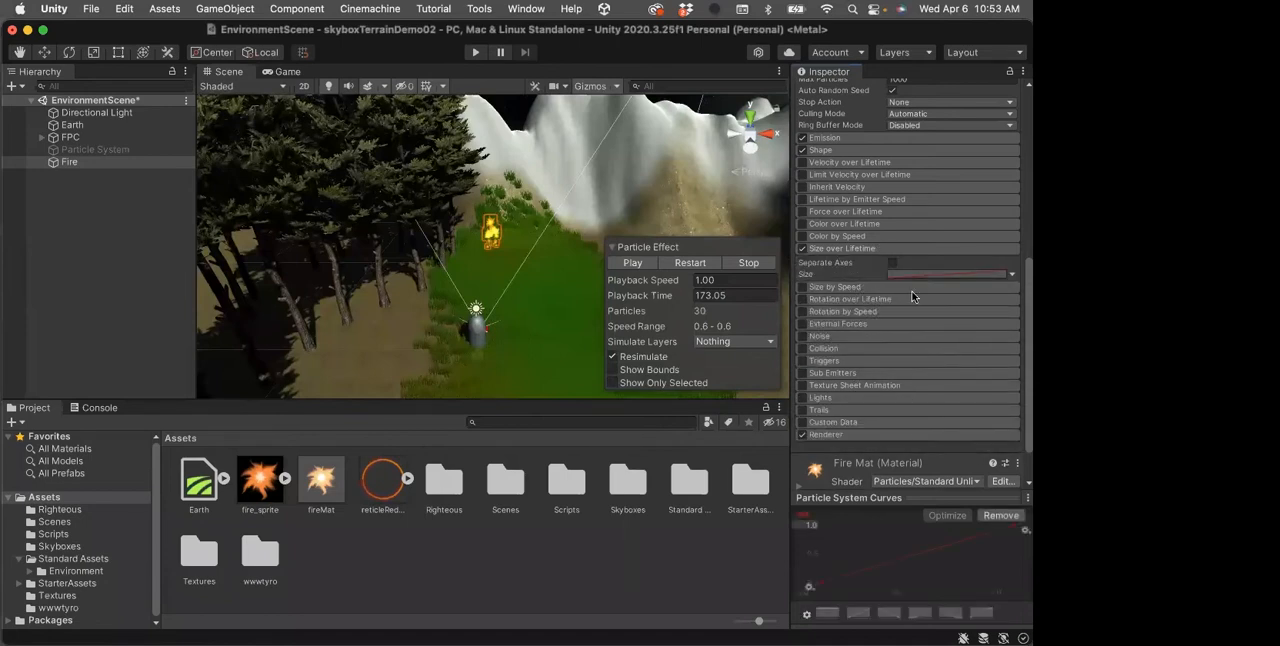
{"action": "left_click", "coordinate": [919, 275]}
{"action": "double_click", "coordinate": [889, 566]}
{"action": "left_click_drag", "start_coordinate": [889, 566], "coordinate": [866, 526]}
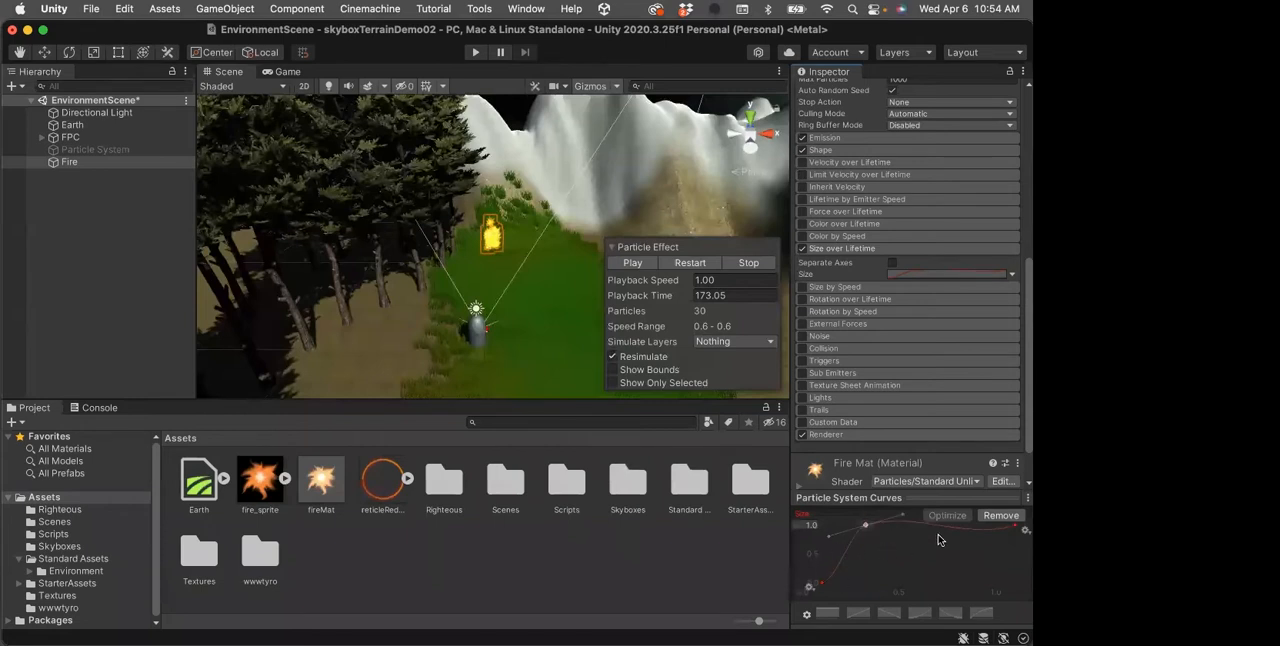
{"action": "left_click_drag", "start_coordinate": [1018, 530], "coordinate": [923, 567]}
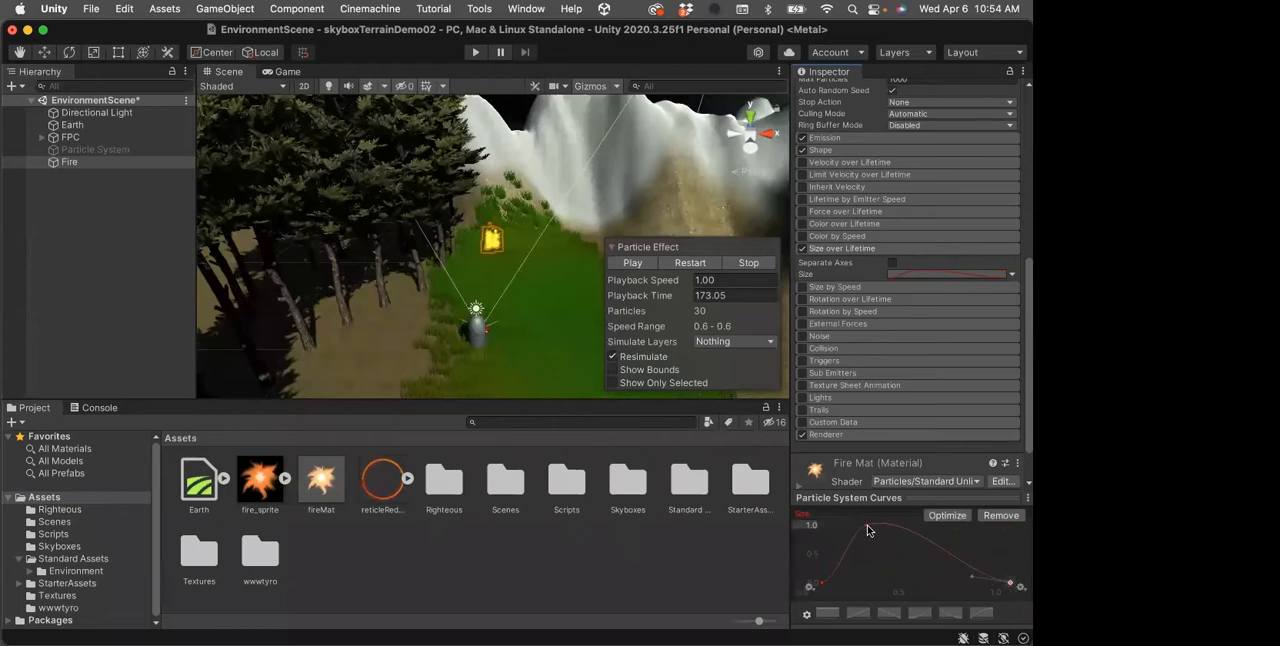
{"action": "left_click_drag", "start_coordinate": [866, 529], "coordinate": [877, 526]}
{"action": "left_click", "coordinate": [822, 583]}
{"action": "left_click_drag", "start_coordinate": [860, 582], "coordinate": [853, 549]}
Enable Rotation over Lifetime with its Angular Velocity random between two constants, -80 and 80
{"action": "left_click", "coordinate": [827, 298]}
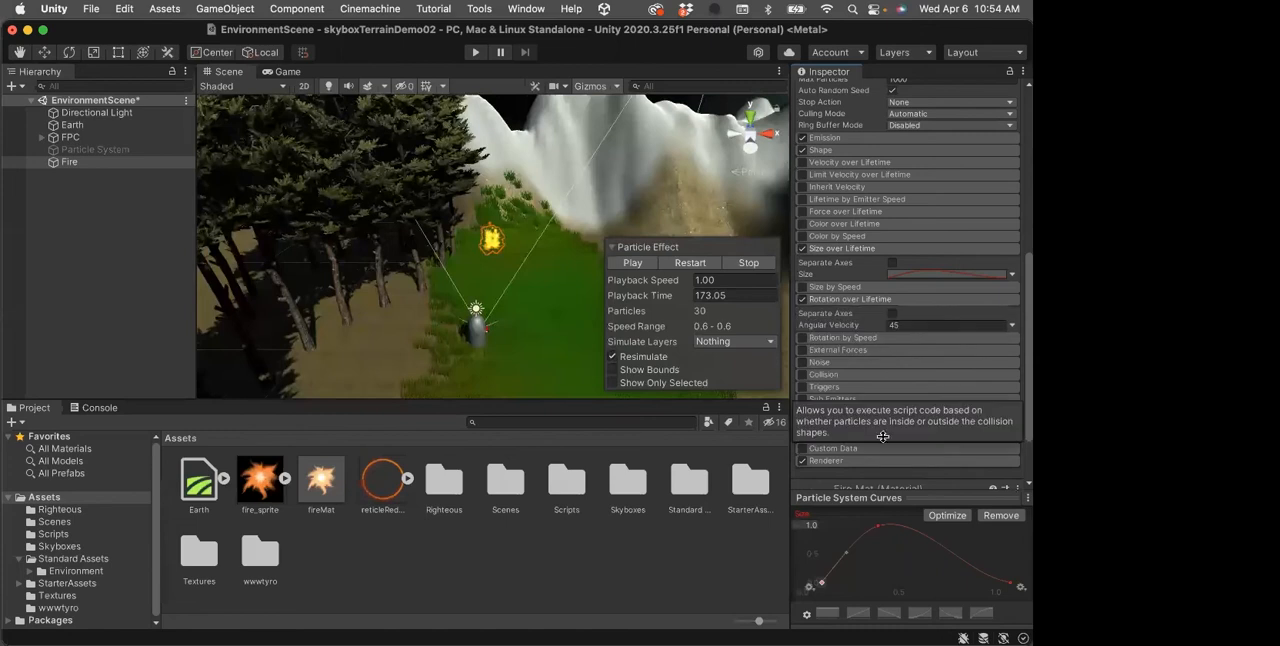
{"action": "left_click", "coordinate": [1012, 325]}
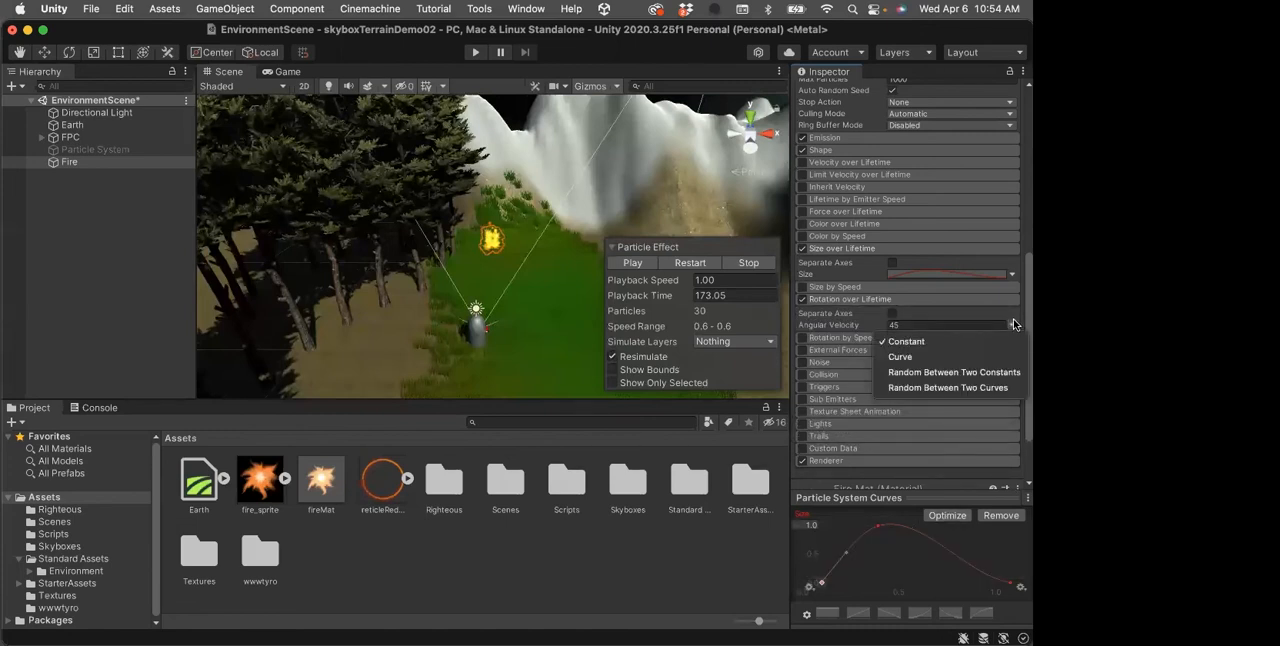
{"action": "left_click", "coordinate": [907, 374]}
{"action": "left_click", "coordinate": [904, 323]}
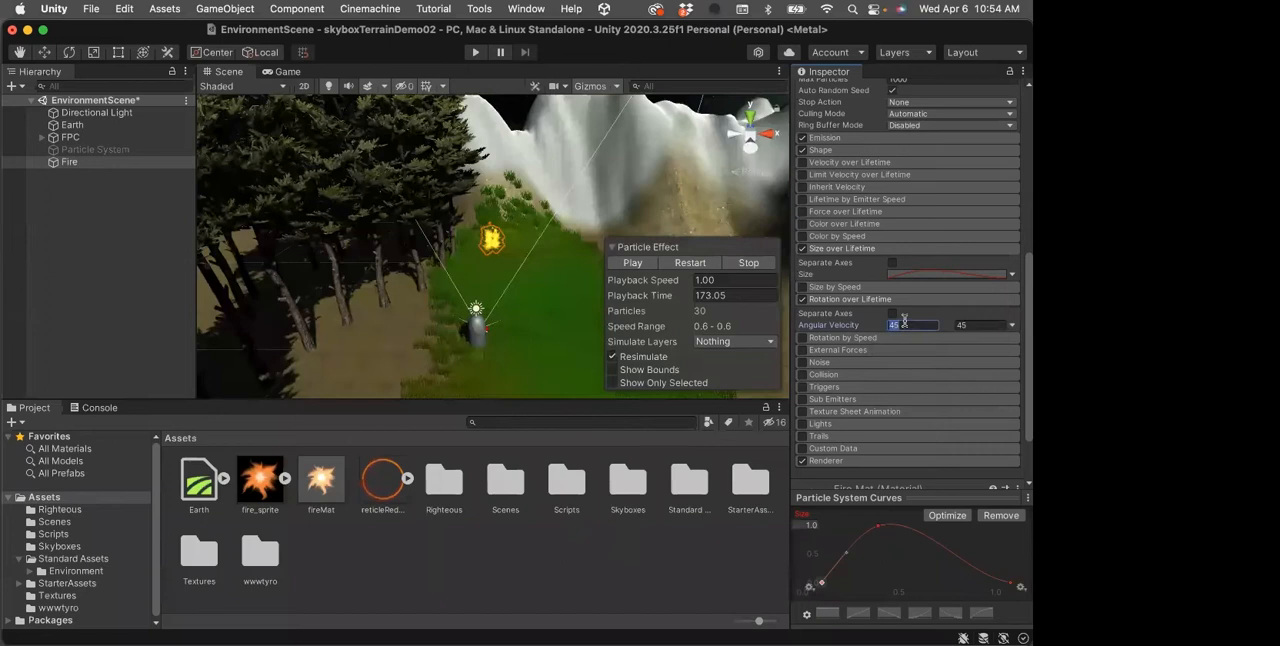
{"action": "type", "text": "-80"}
{"action": "key", "text": "Tab"}
{"action": "type", "text": "80"}
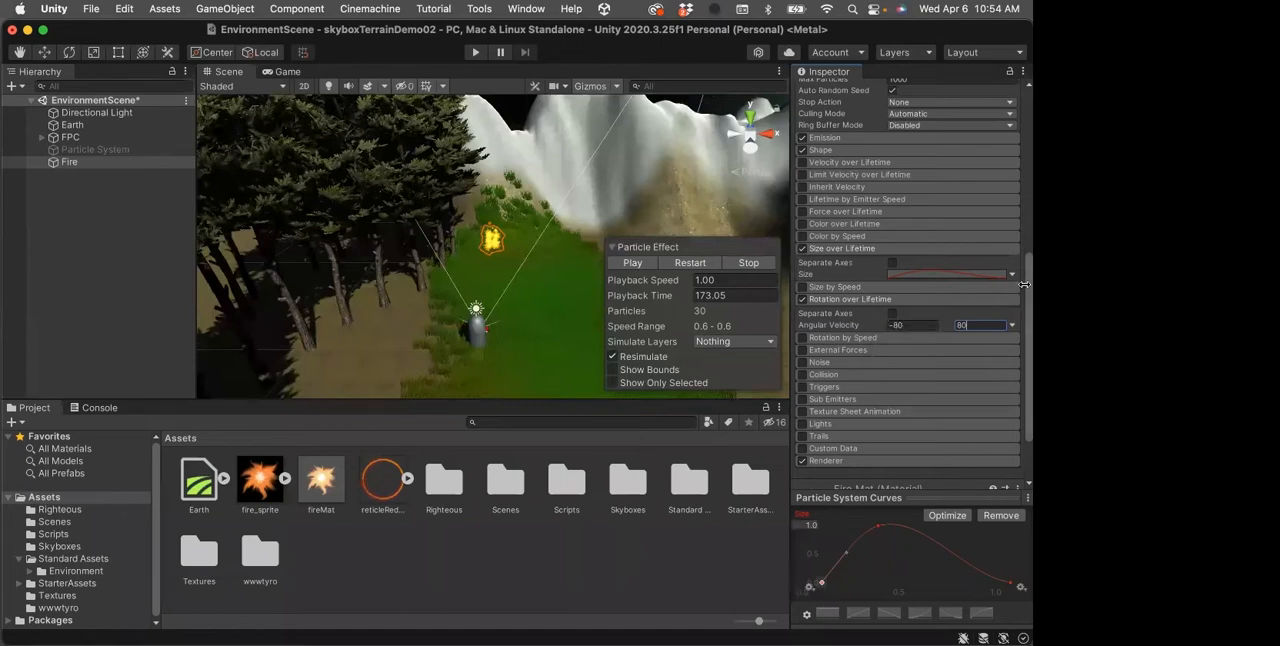
Expand the Fire system's Renderer module and check its Render Mode options, keeping Billboard
{"action": "left_click_drag", "start_coordinate": [1022, 287], "coordinate": [1022, 324]}
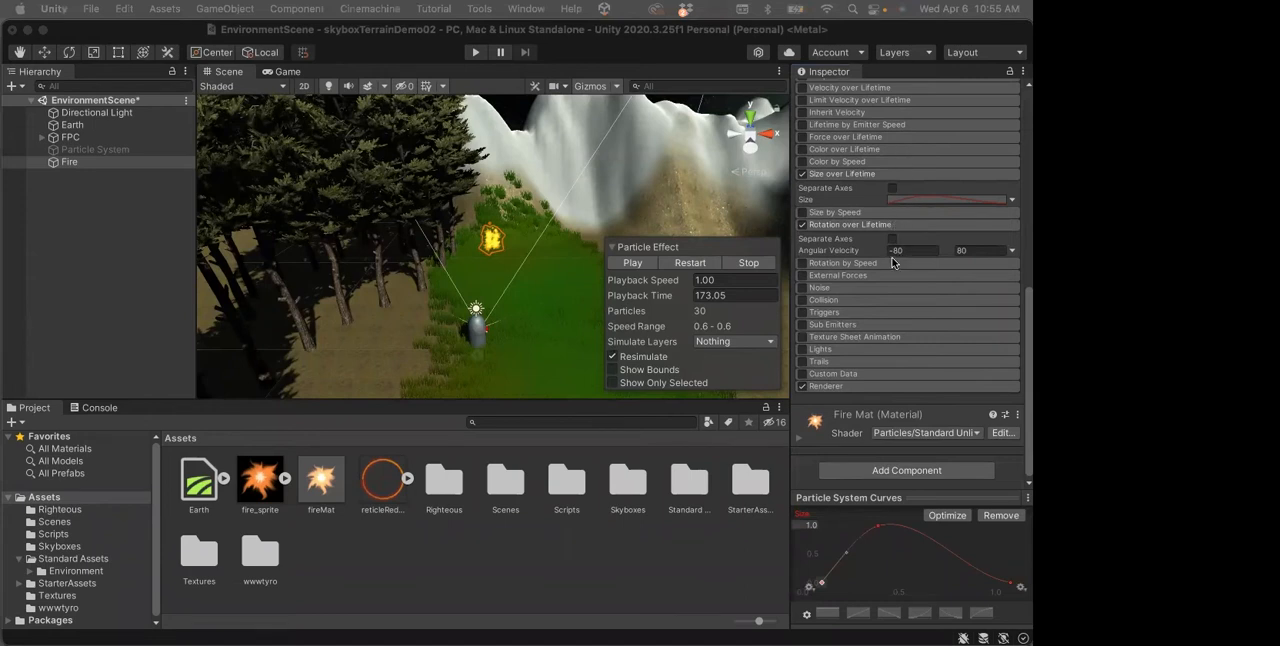
{"action": "left_click", "coordinate": [876, 385]}
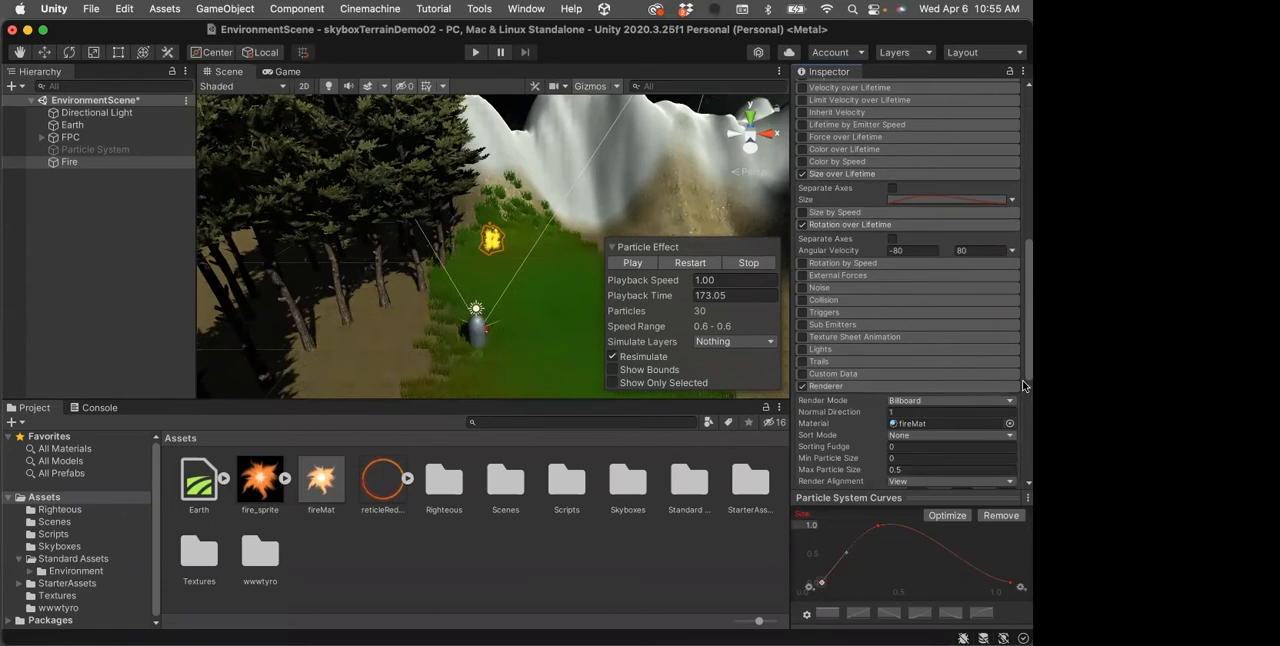
{"action": "scroll", "coordinate": [1022, 400], "scroll_direction": "down", "scroll_amount": 10}
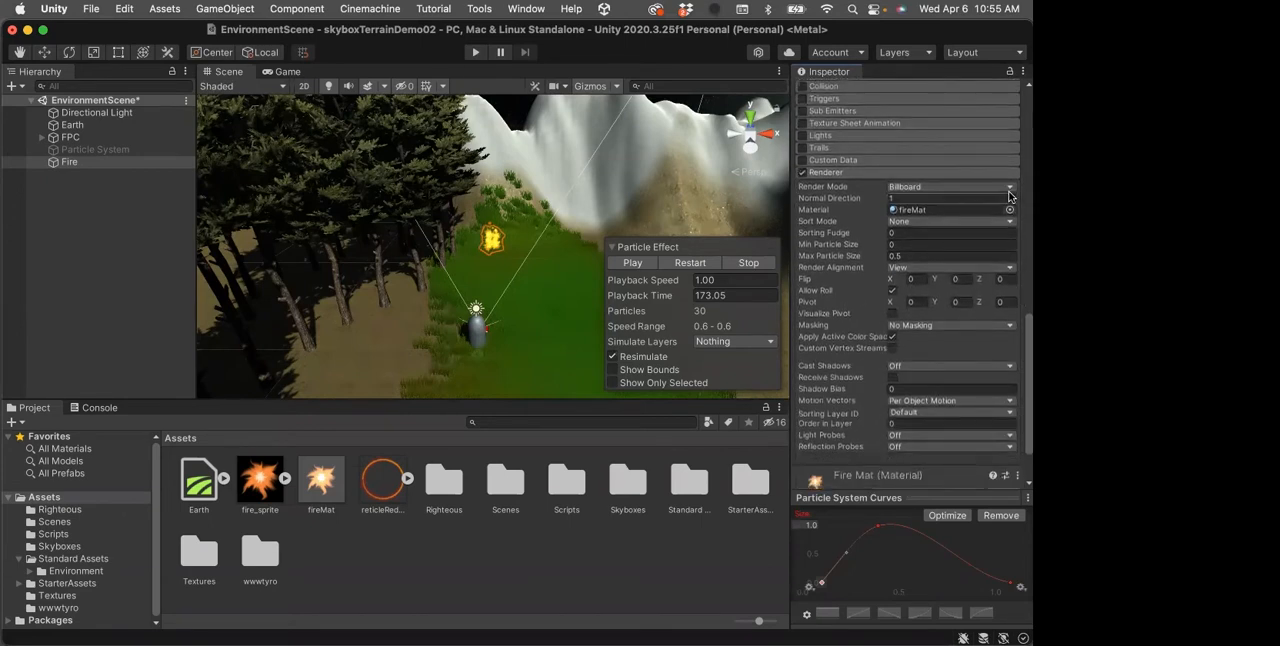
{"action": "left_click", "coordinate": [1009, 190]}
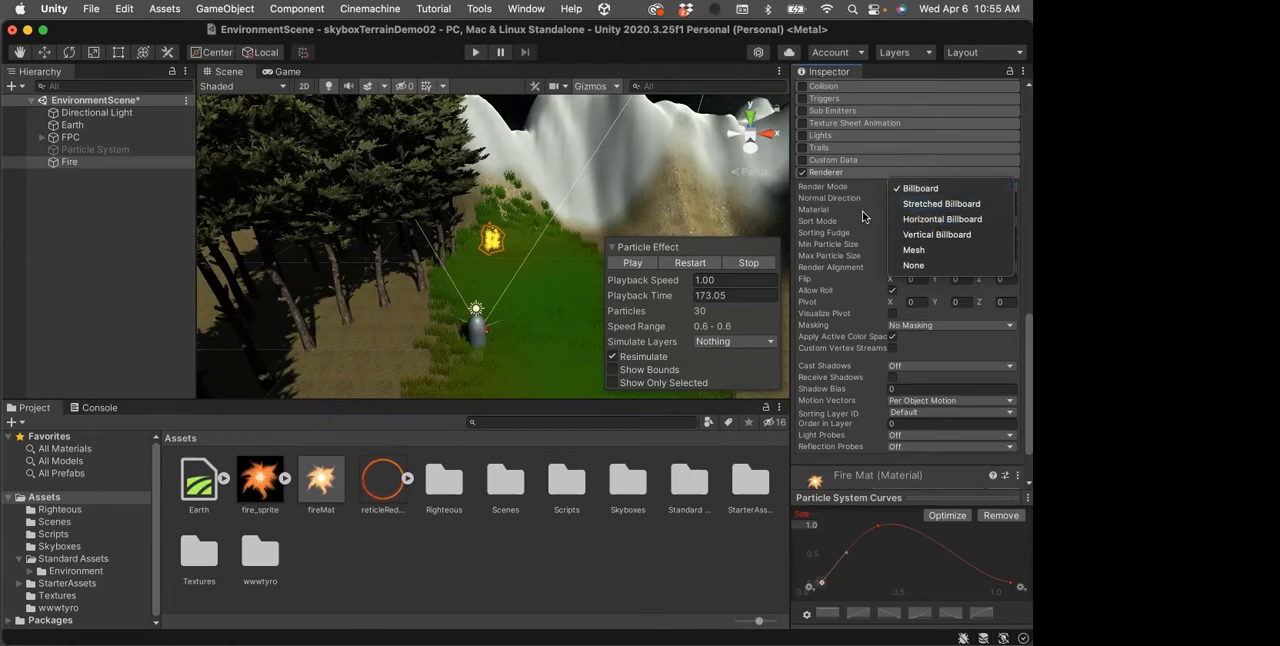
{"action": "left_click", "coordinate": [918, 189]}
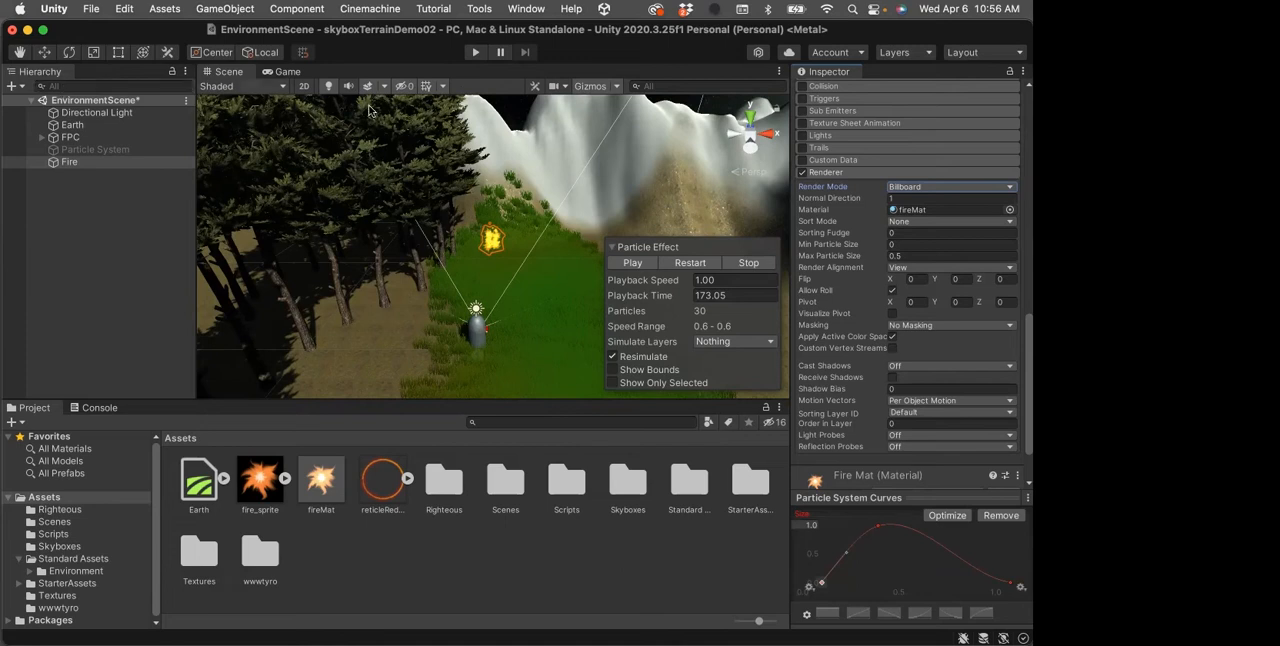
Move the Fire object closer to the player capsule on the grass, then play and pause its particle preview
{"action": "left_click", "coordinate": [44, 52]}
{"action": "left_click_drag", "start_coordinate": [490, 262], "coordinate": [522, 290]}
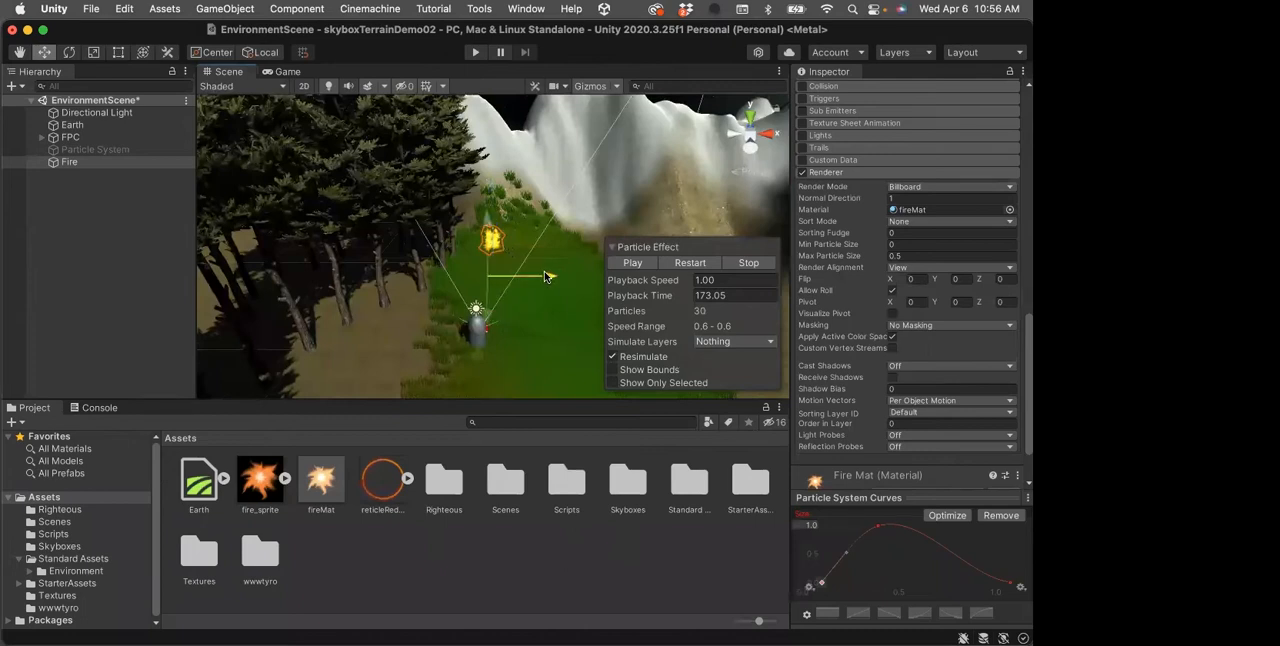
{"action": "left_click", "coordinate": [617, 263]}
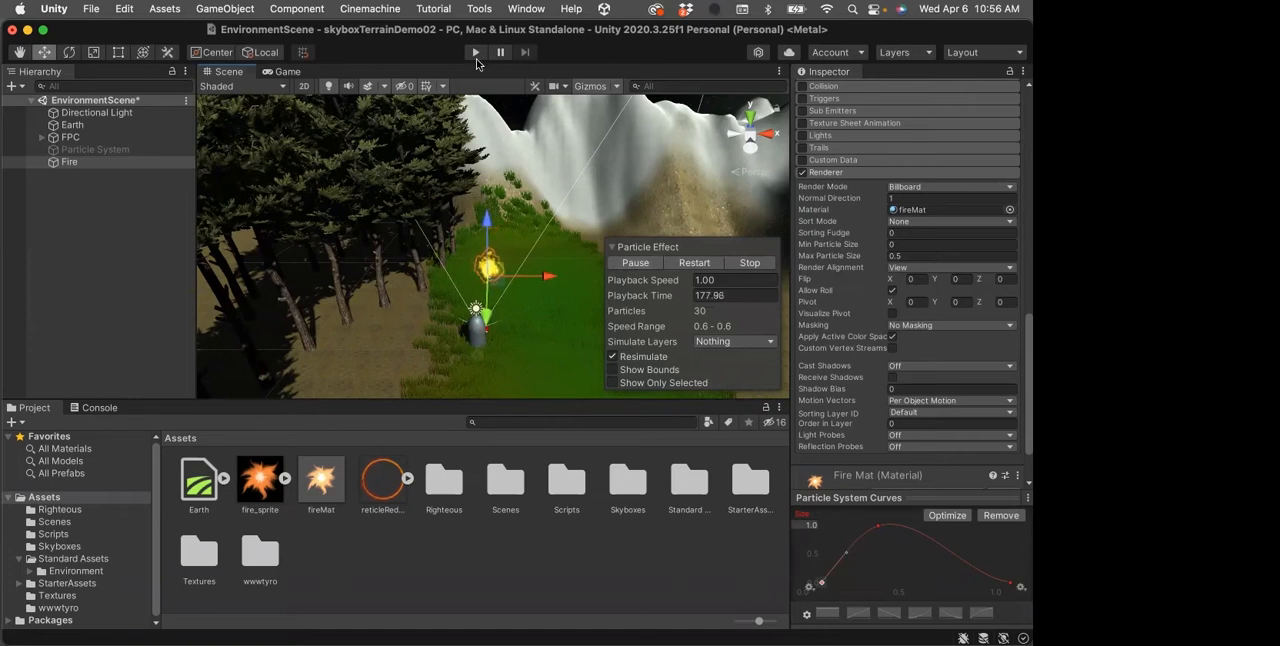
{"action": "left_click", "coordinate": [645, 262]}
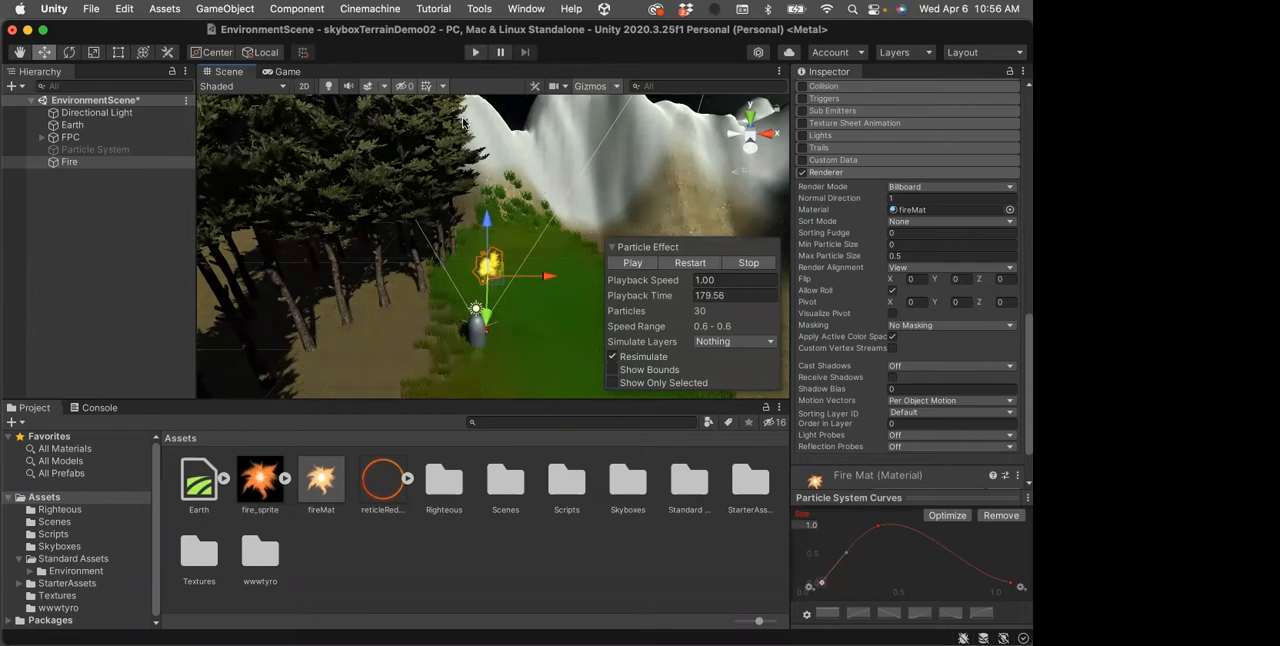
Test the scene in Play mode, walking the player around the fire to view it, and stop the game
{"action": "left_click", "coordinate": [475, 53]}
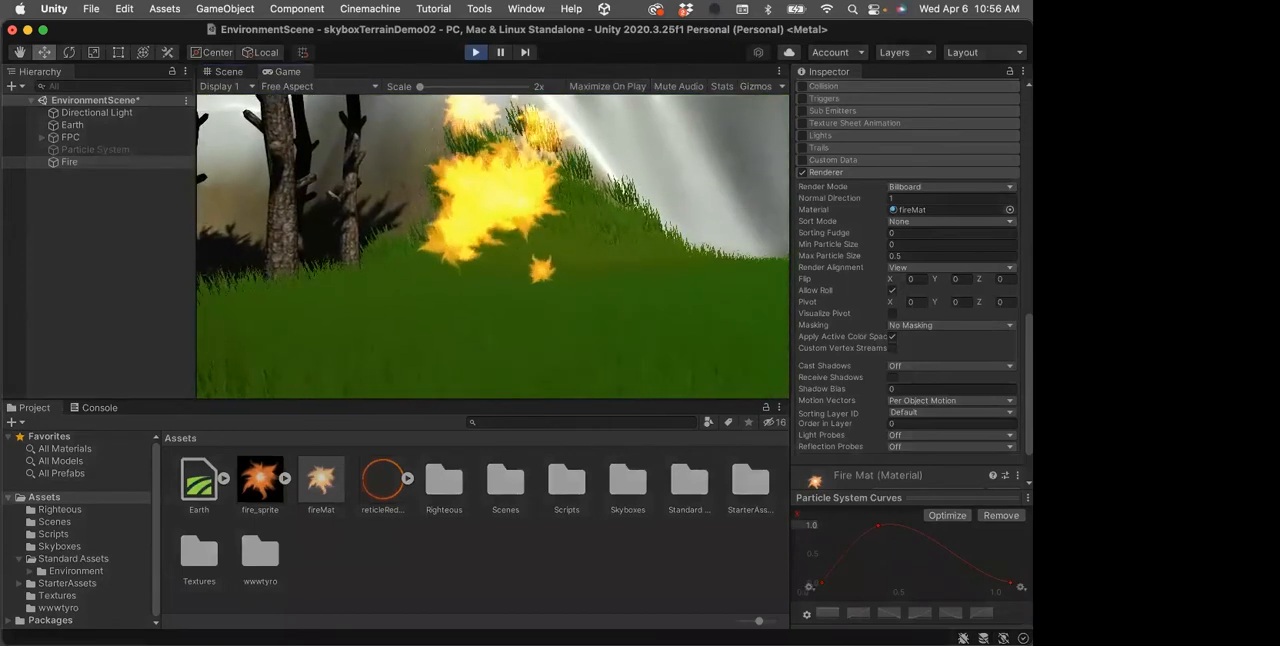
{"action": "key", "text": "w"}
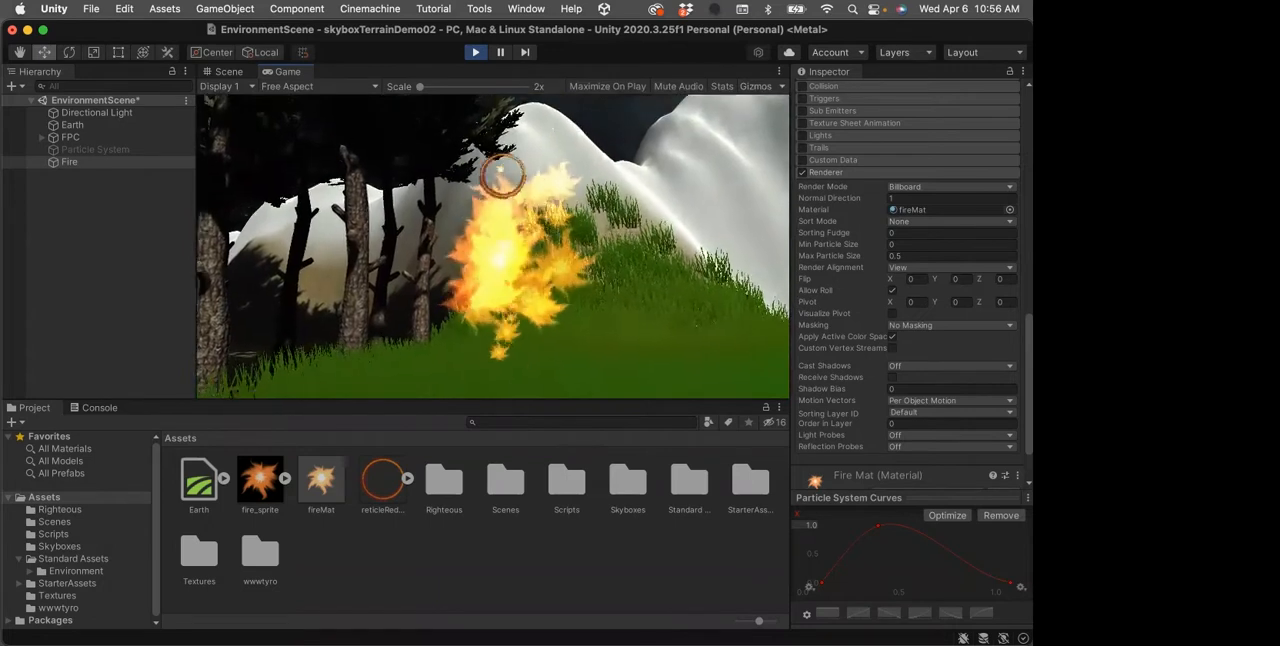
{"action": "left_click", "coordinate": [474, 53]}
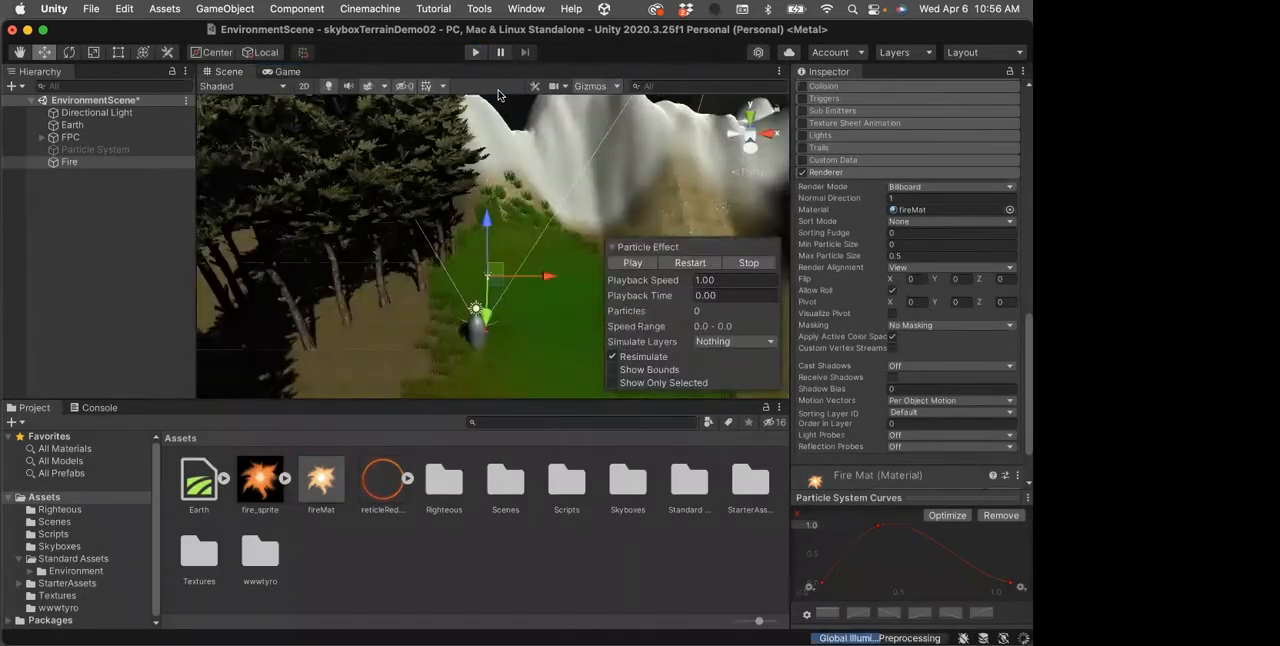
Check the fireMat material's Rendering Mode options, keeping Additive, and return to the Fire object's settings
{"action": "left_click", "coordinate": [322, 486]}
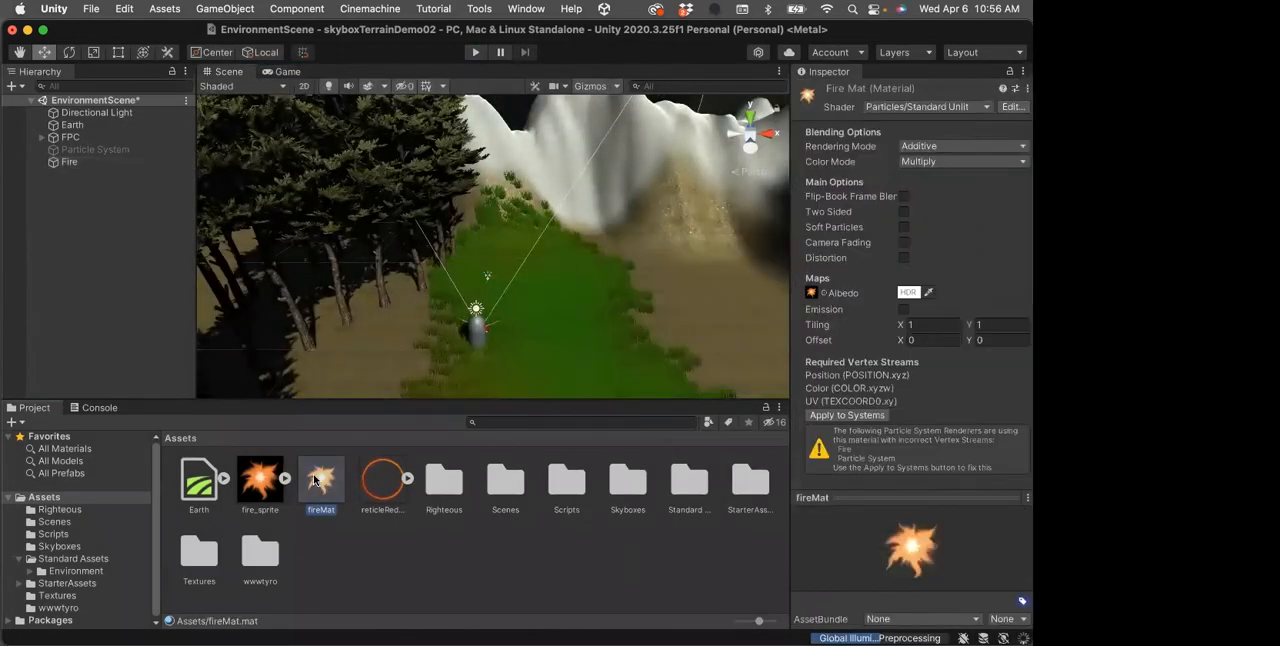
{"action": "left_click", "coordinate": [1022, 147]}
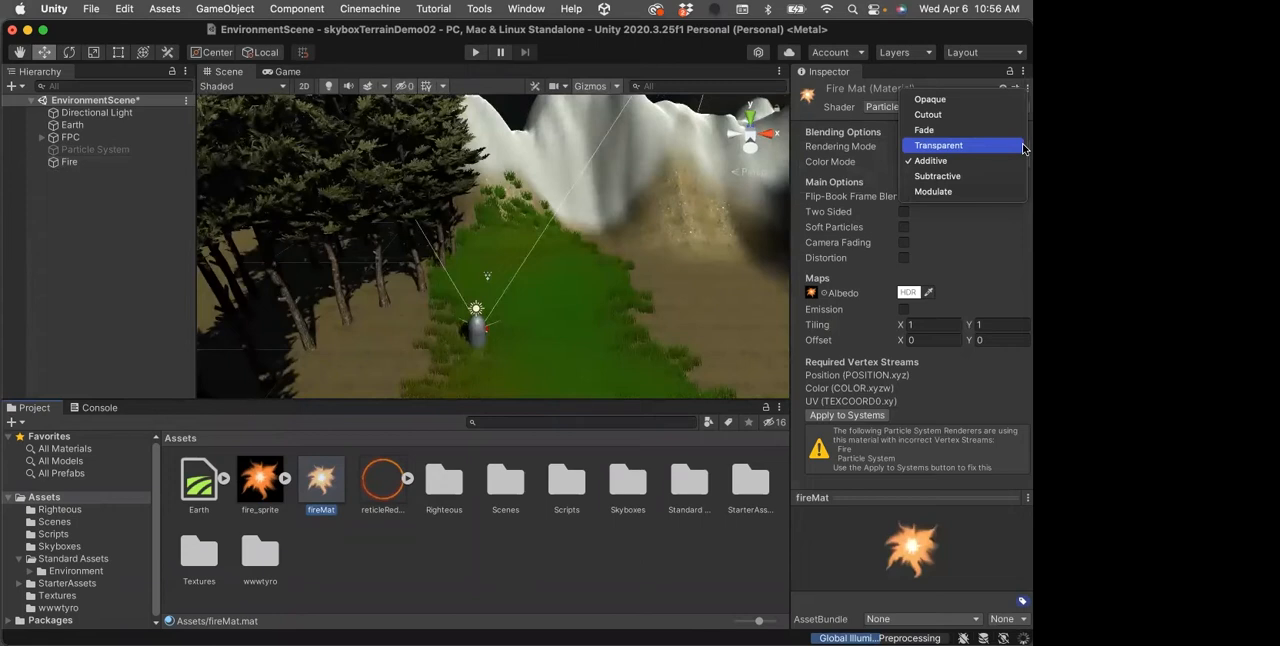
{"action": "left_click", "coordinate": [969, 161]}
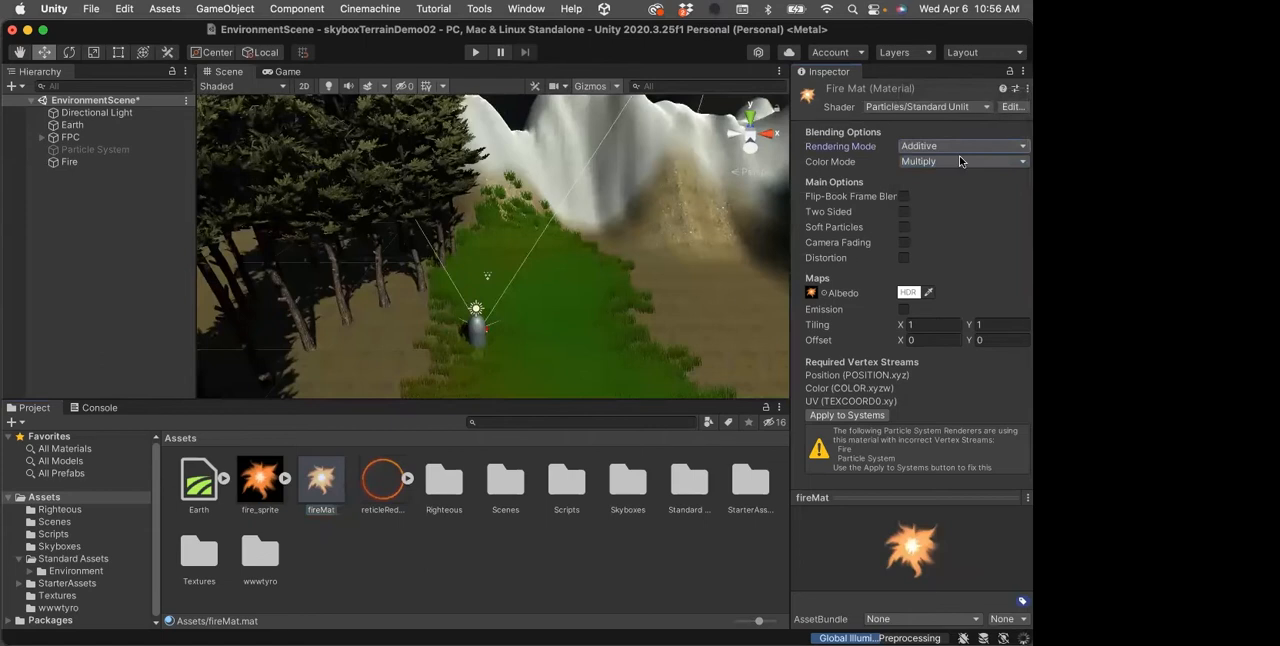
{"action": "left_click", "coordinate": [70, 162]}
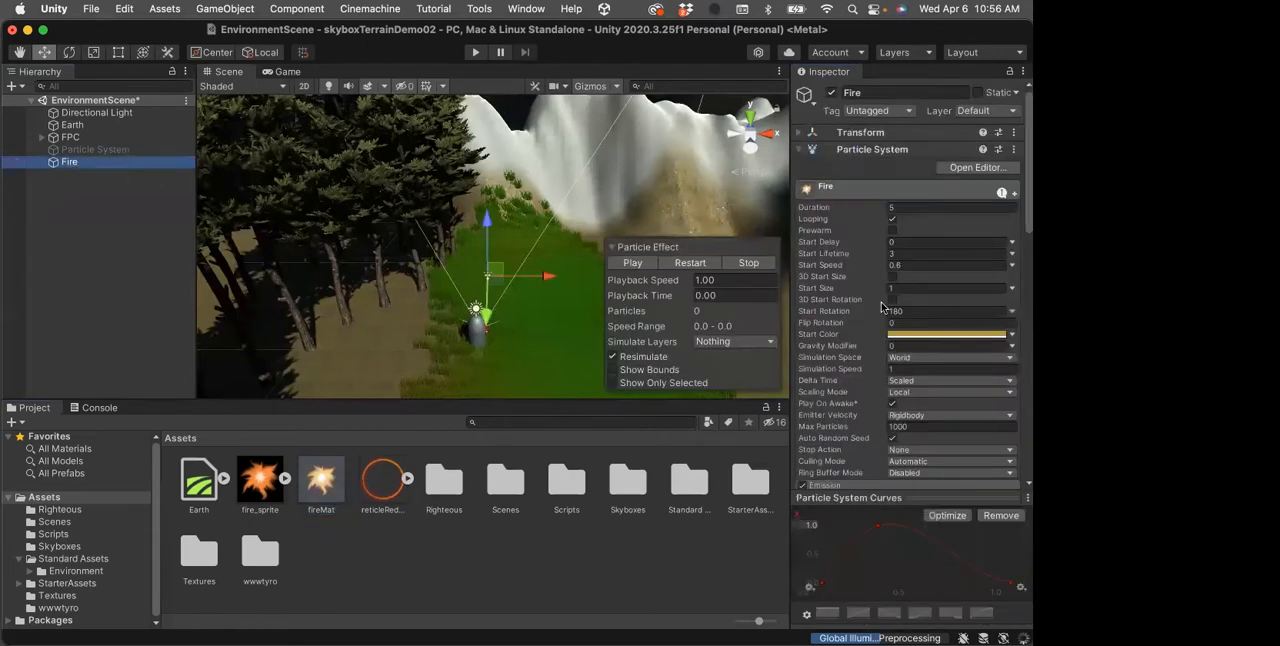
Shift the Fire particle system's Start Color to a deeper orange, hexadecimal B57A2E
{"action": "left_click", "coordinate": [954, 335]}
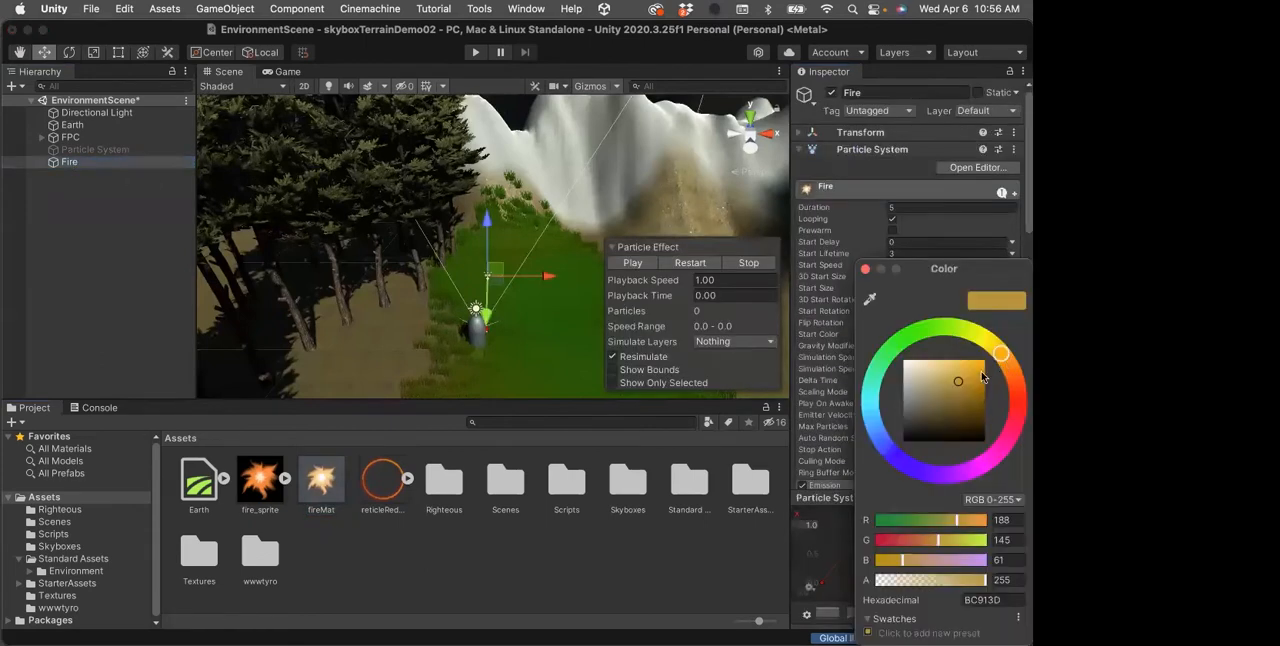
{"action": "left_click_drag", "start_coordinate": [1005, 363], "coordinate": [964, 384]}
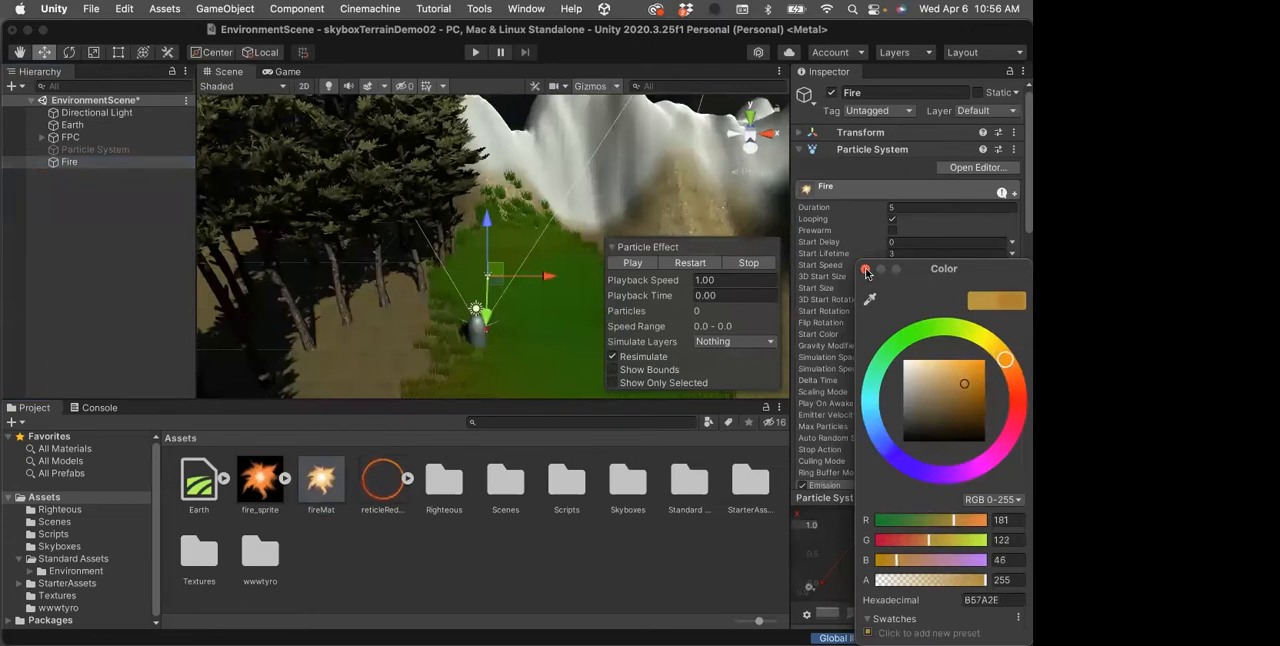
{"action": "left_click", "coordinate": [865, 269]}
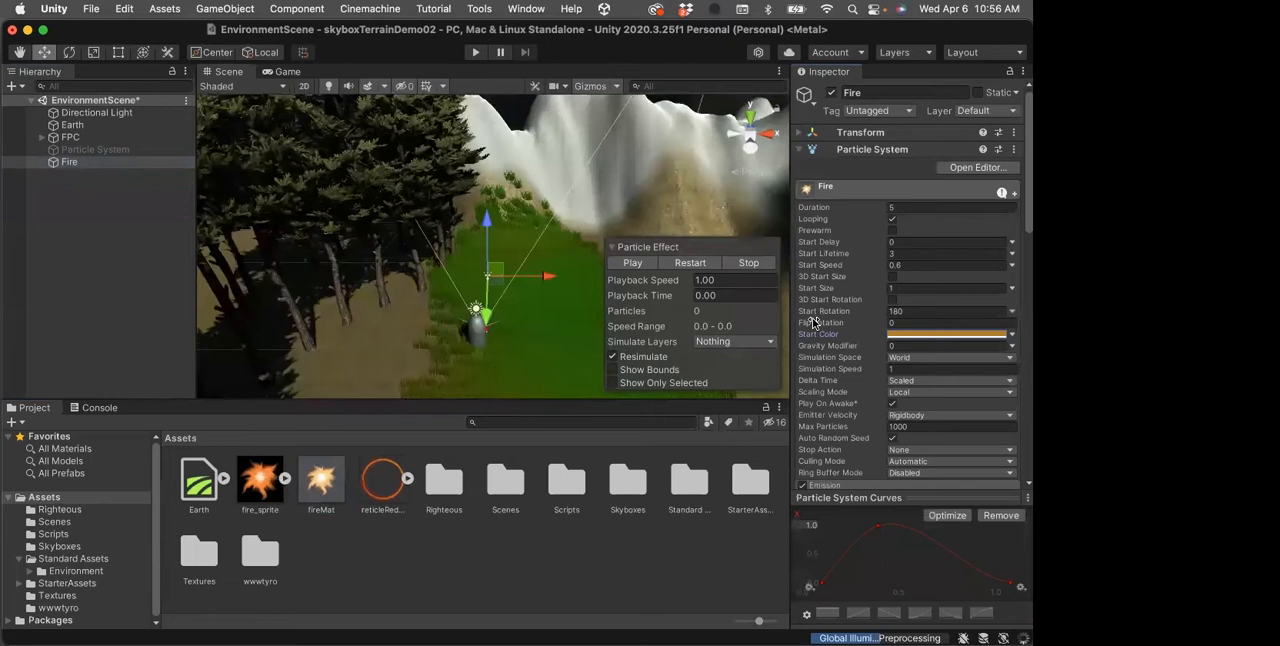
Collapse the Fire system's Size over Lifetime, Rotation over Lifetime and Renderer modules, keeping all three enabled
{"action": "scroll", "coordinate": [848, 330], "scroll_direction": "down", "scroll_amount": 1}
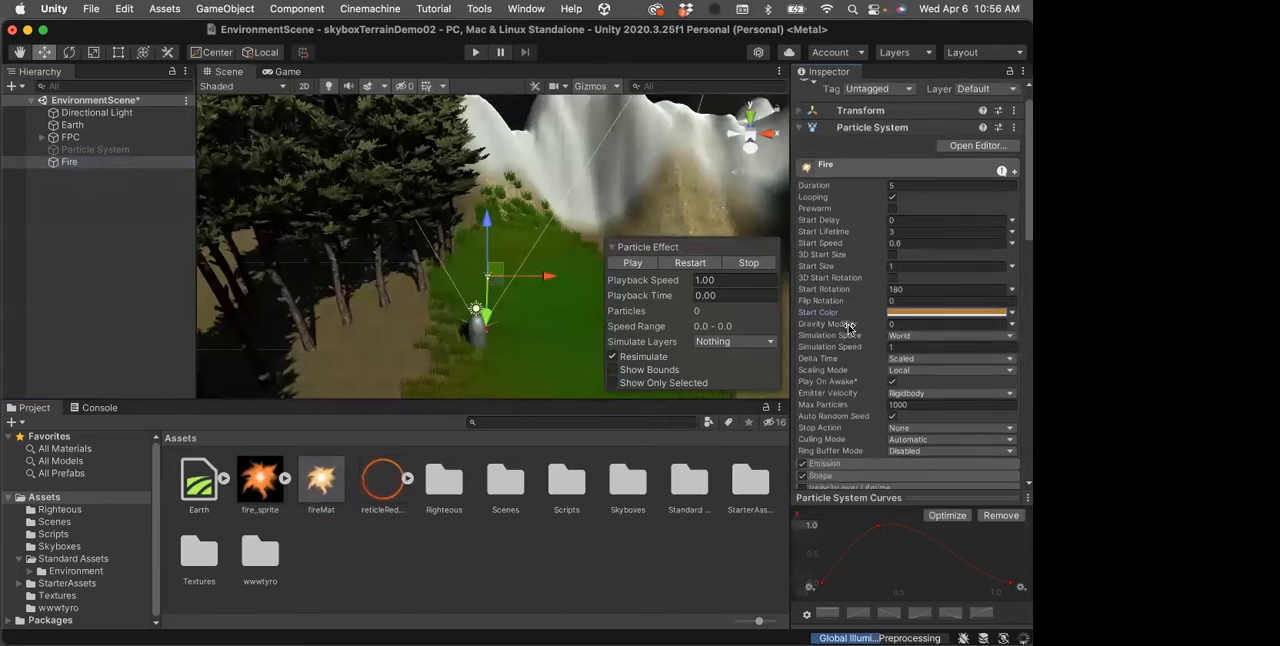
{"action": "scroll", "coordinate": [848, 330], "scroll_direction": "down", "scroll_amount": 3}
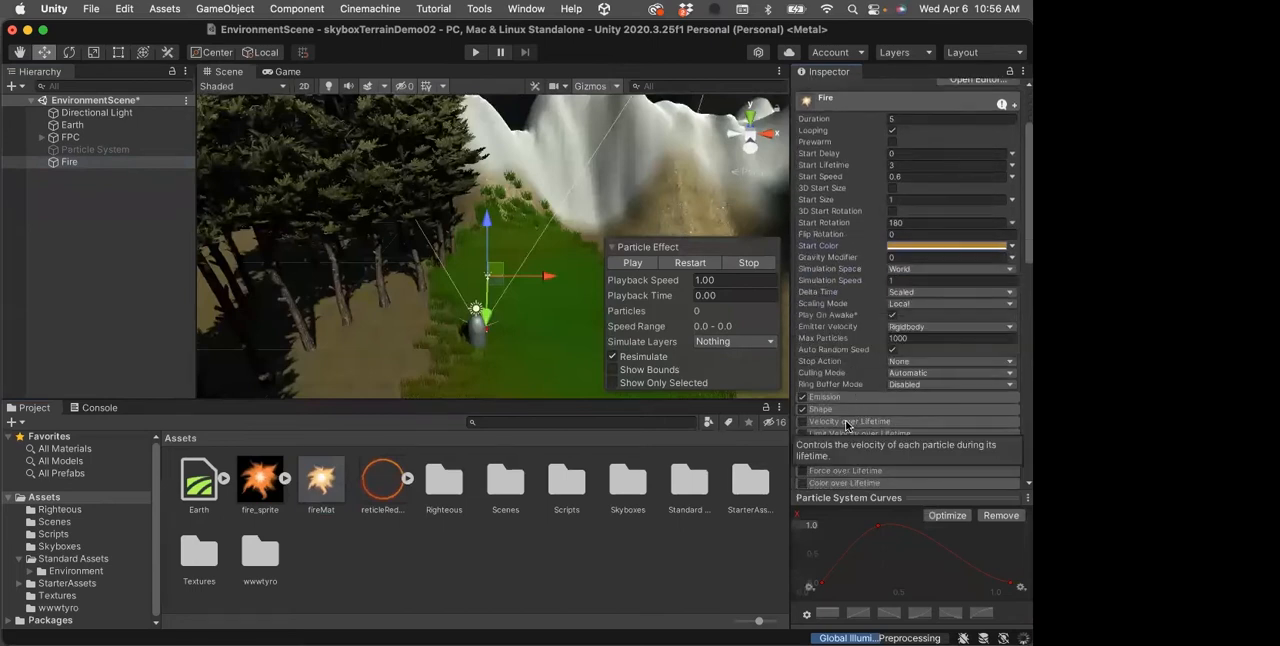
{"action": "scroll", "coordinate": [848, 416], "scroll_direction": "down", "scroll_amount": 1}
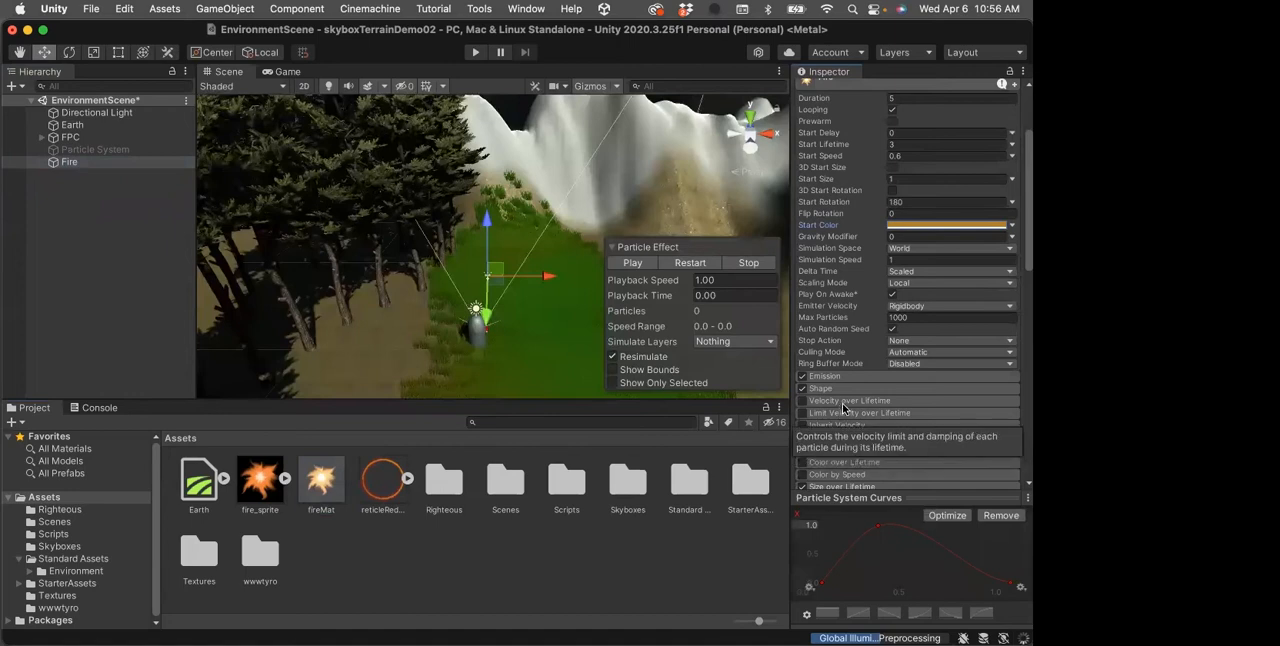
{"action": "scroll", "coordinate": [842, 405], "scroll_direction": "down", "scroll_amount": 6}
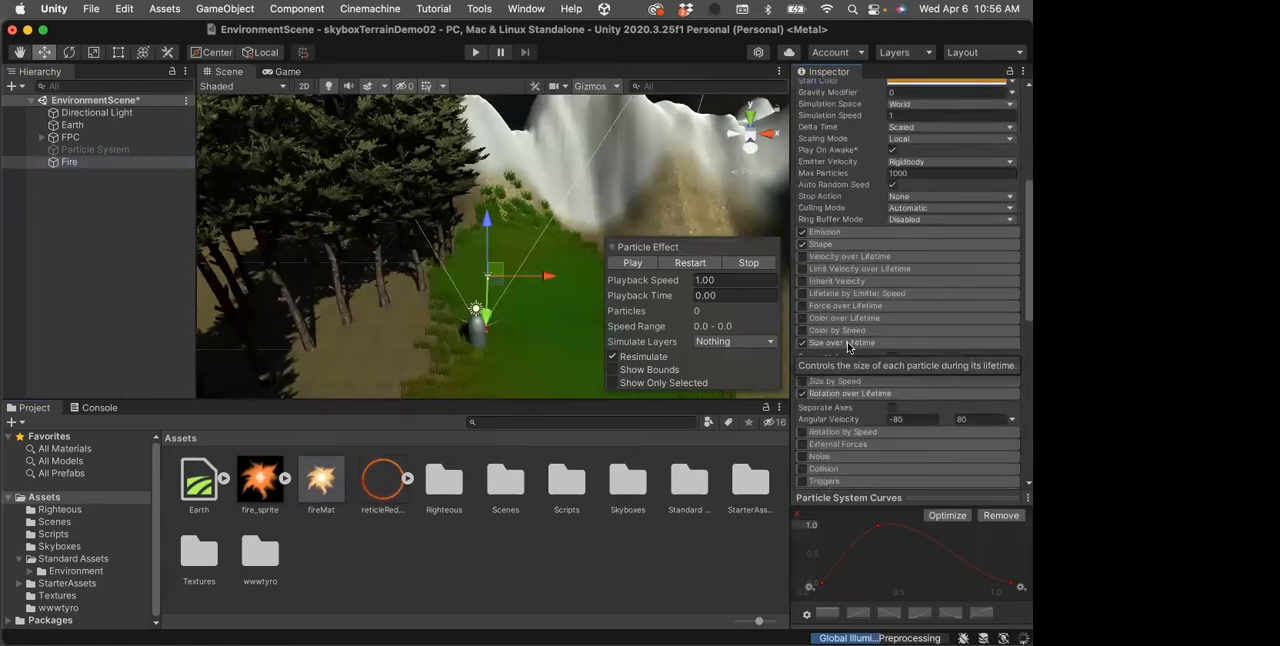
{"action": "left_click", "coordinate": [841, 342]}
{"action": "left_click", "coordinate": [839, 366]}
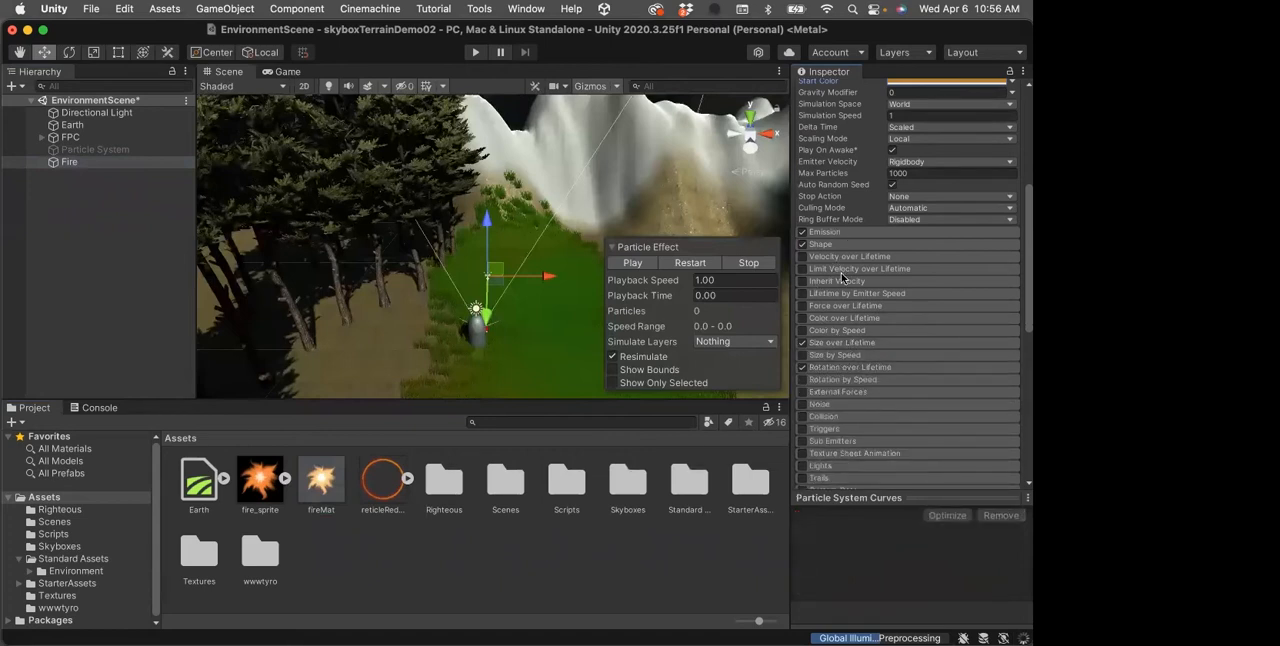
{"action": "scroll", "coordinate": [850, 362], "scroll_direction": "down", "scroll_amount": 4}
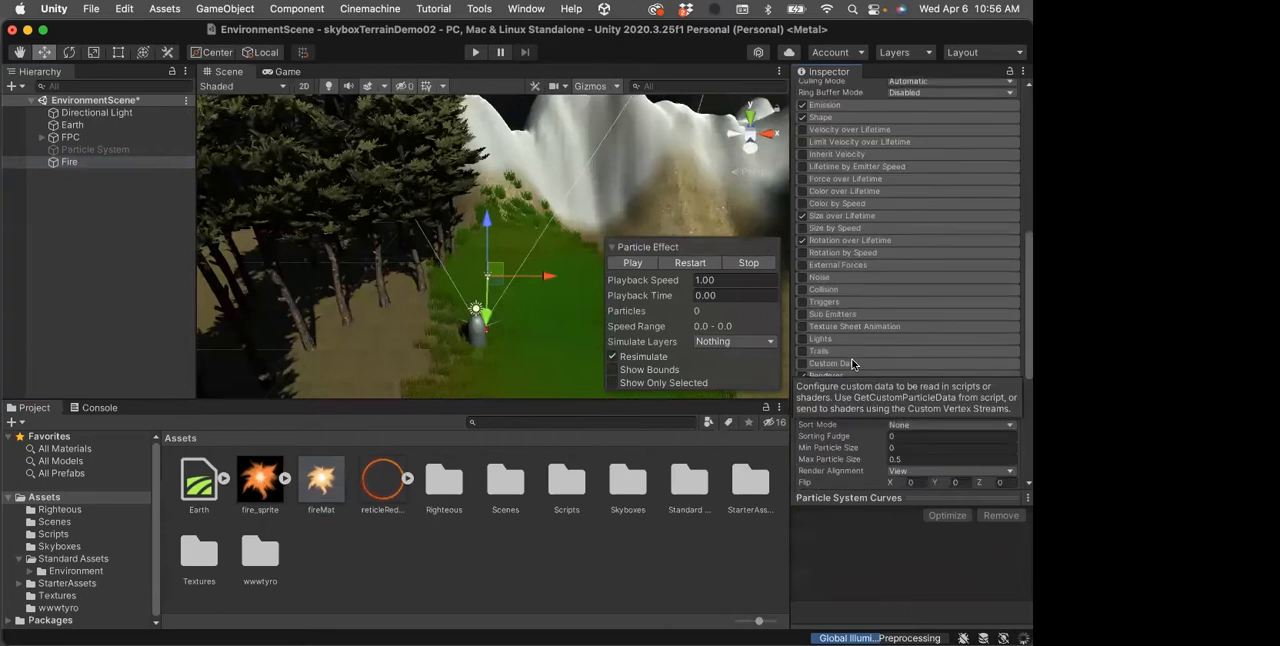
{"action": "left_click", "coordinate": [856, 375]}
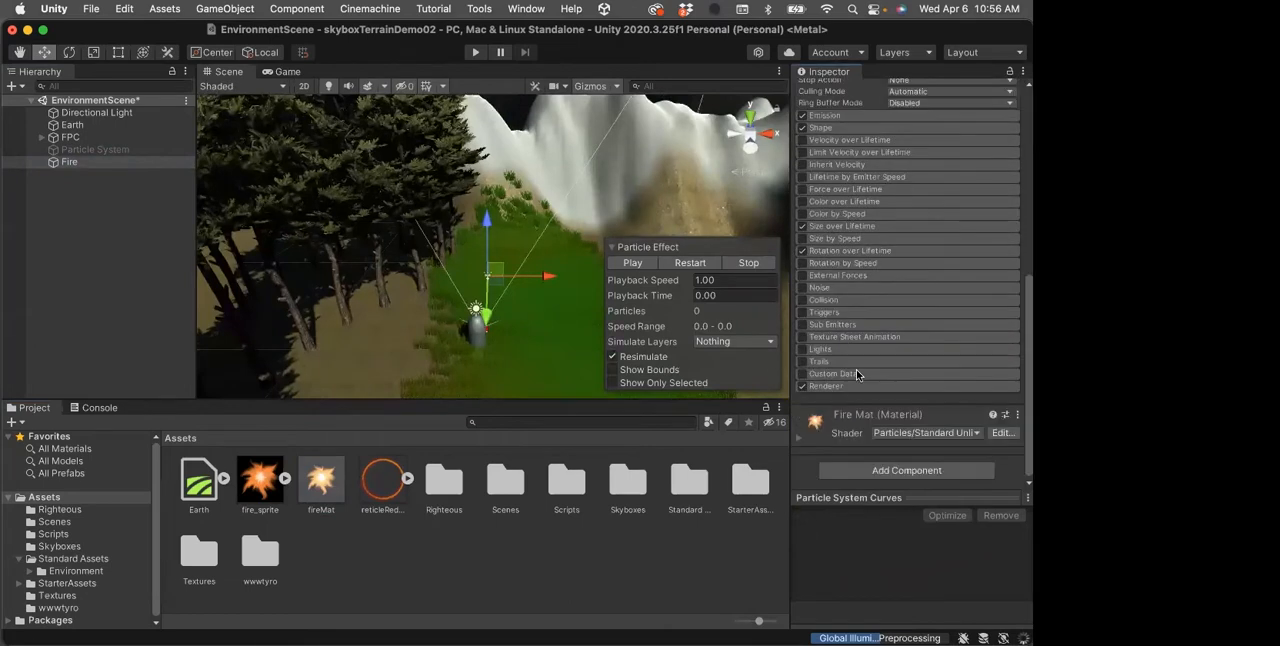
Save the scene, test it in Play mode, and stop the game
{"action": "key", "text": "super+s"}
{"action": "left_click", "coordinate": [474, 53]}
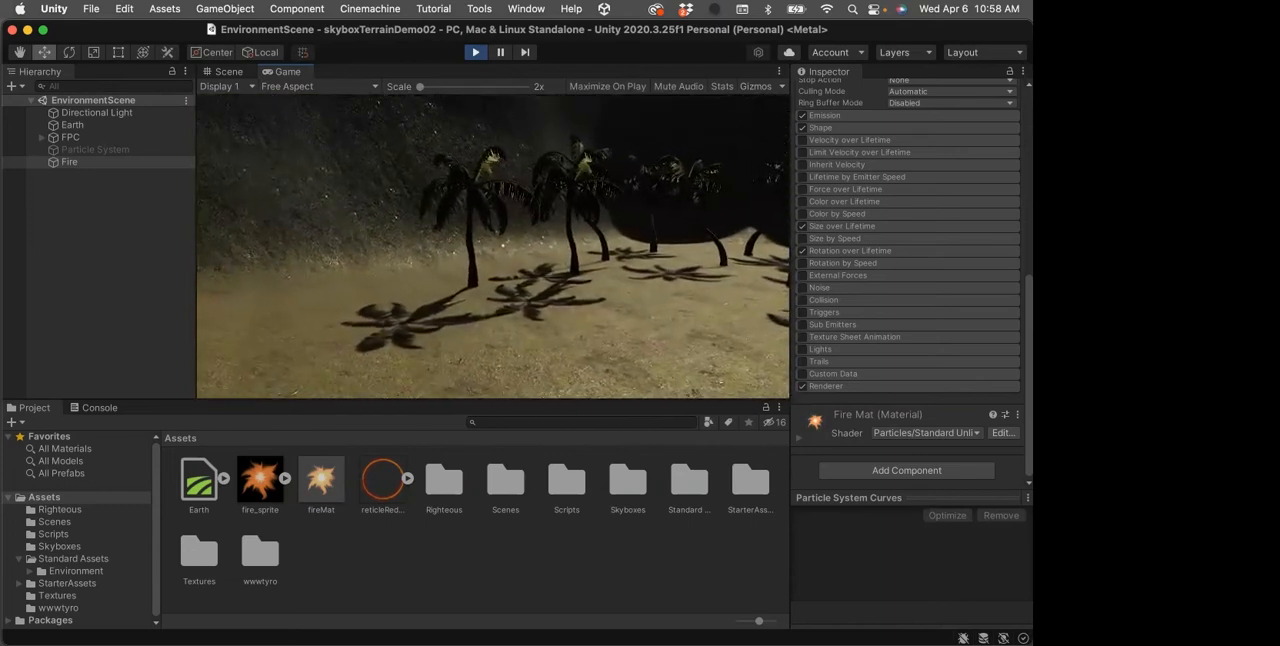
{"action": "left_click", "coordinate": [474, 52]}
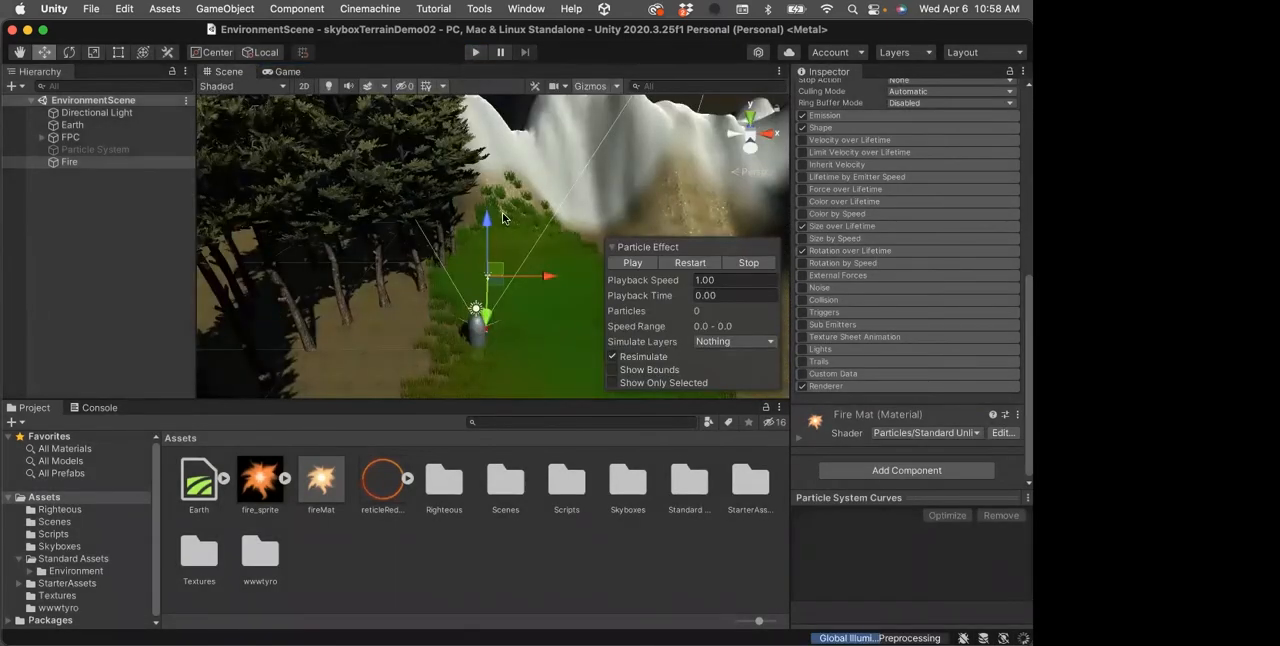
Deselect the Fire object and add a Wind Zone as a new 3D object at the root of the scene
{"action": "scroll", "coordinate": [504, 218], "scroll_direction": "down", "scroll_amount": 3}
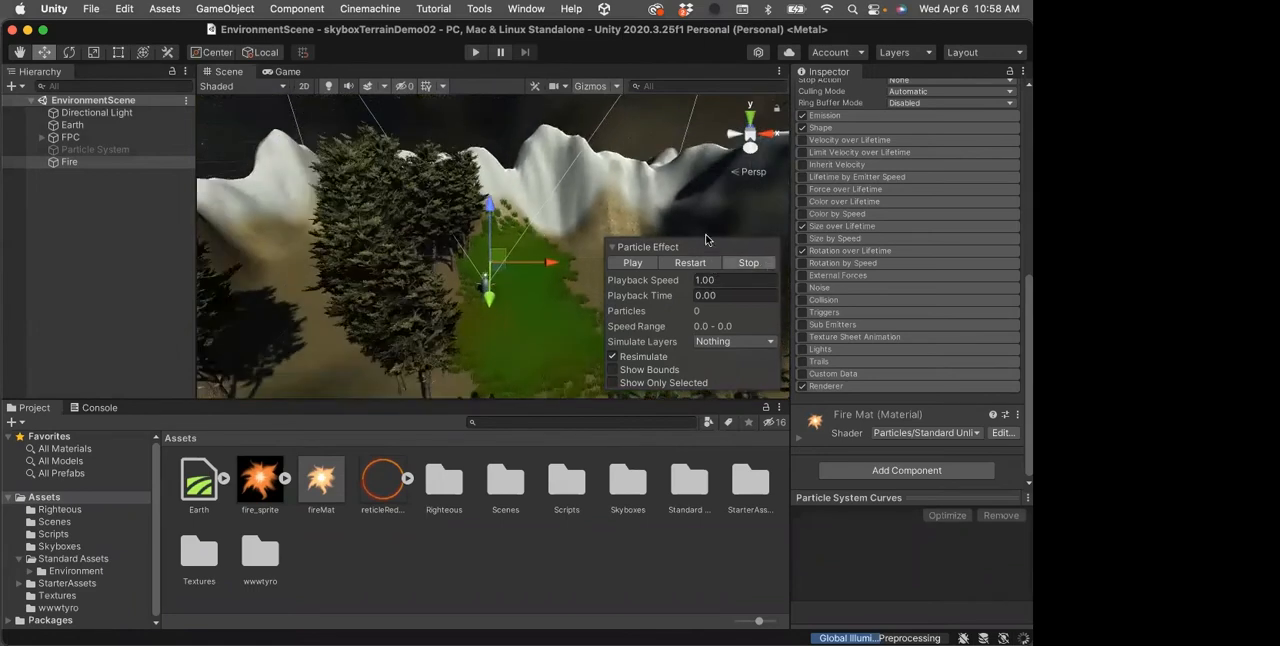
{"action": "left_click", "coordinate": [80, 221]}
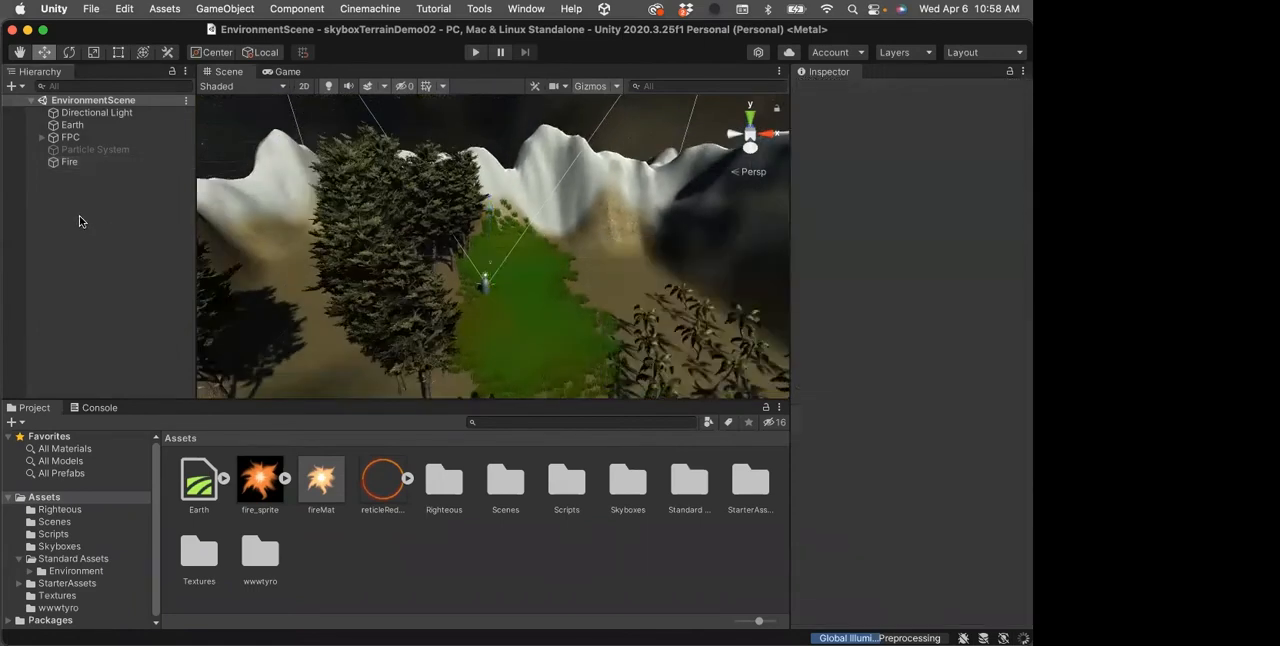
{"action": "scroll", "coordinate": [636, 321], "scroll_direction": "down", "scroll_amount": 3}
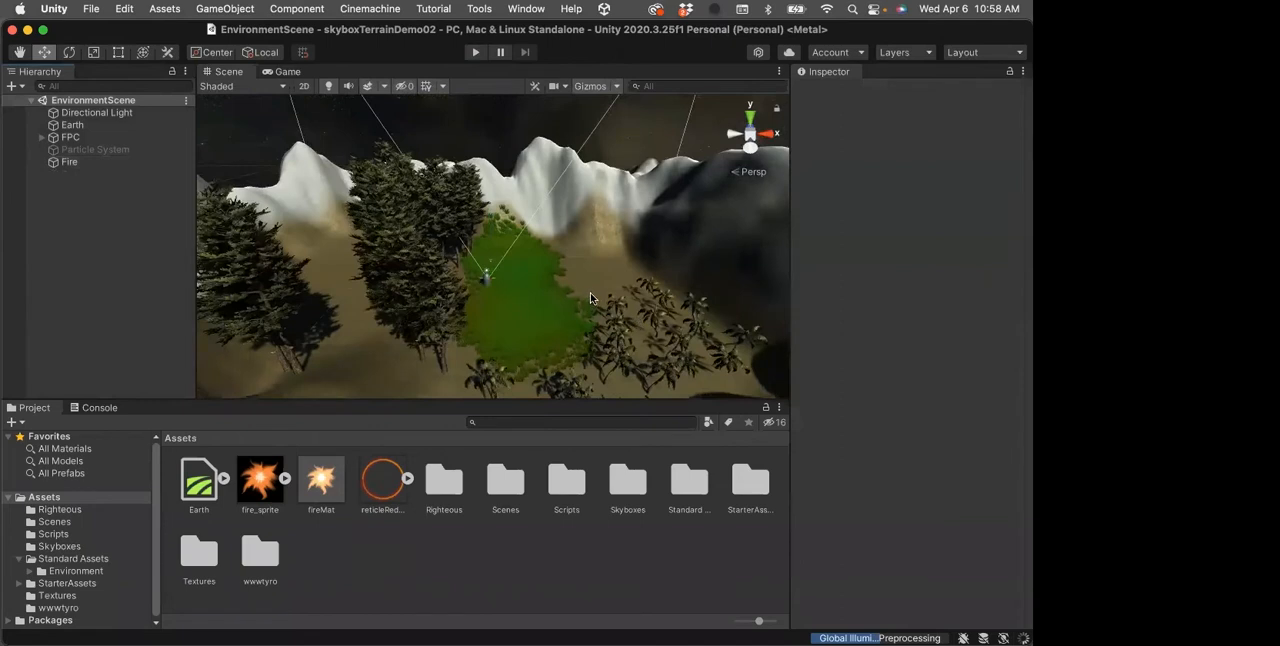
{"action": "right_click", "coordinate": [63, 210]}
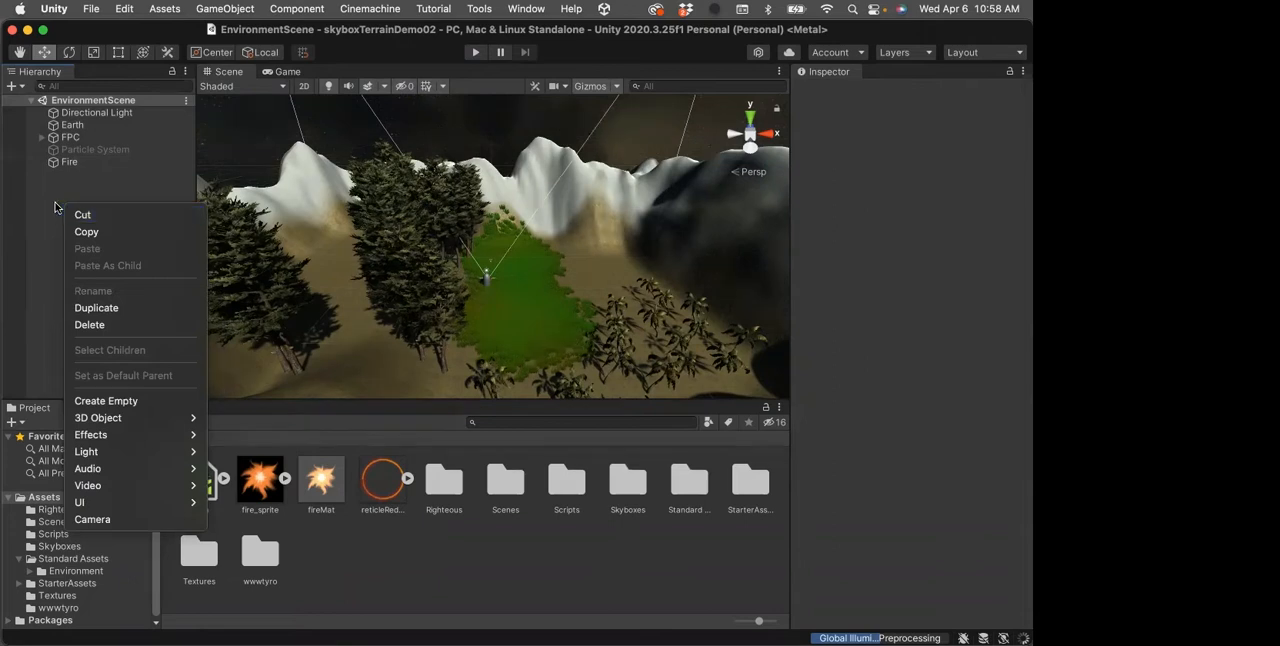
{"action": "mouse_move", "coordinate": [86, 434]}
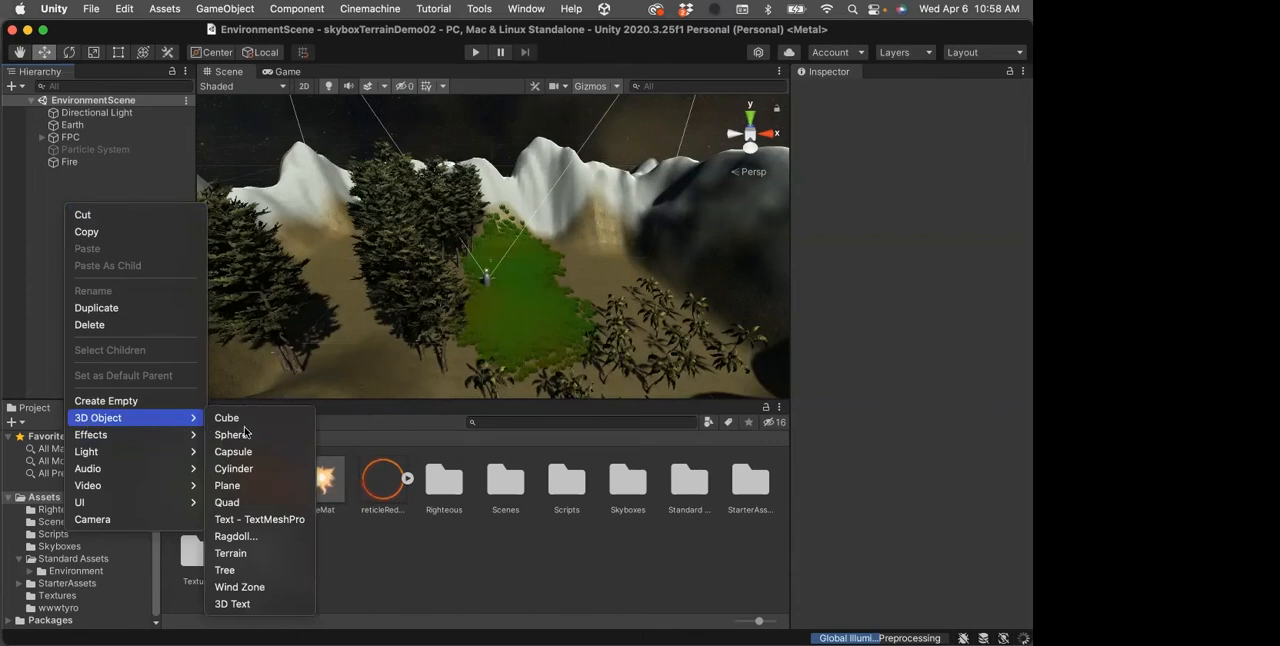
{"action": "left_click", "coordinate": [241, 588]}
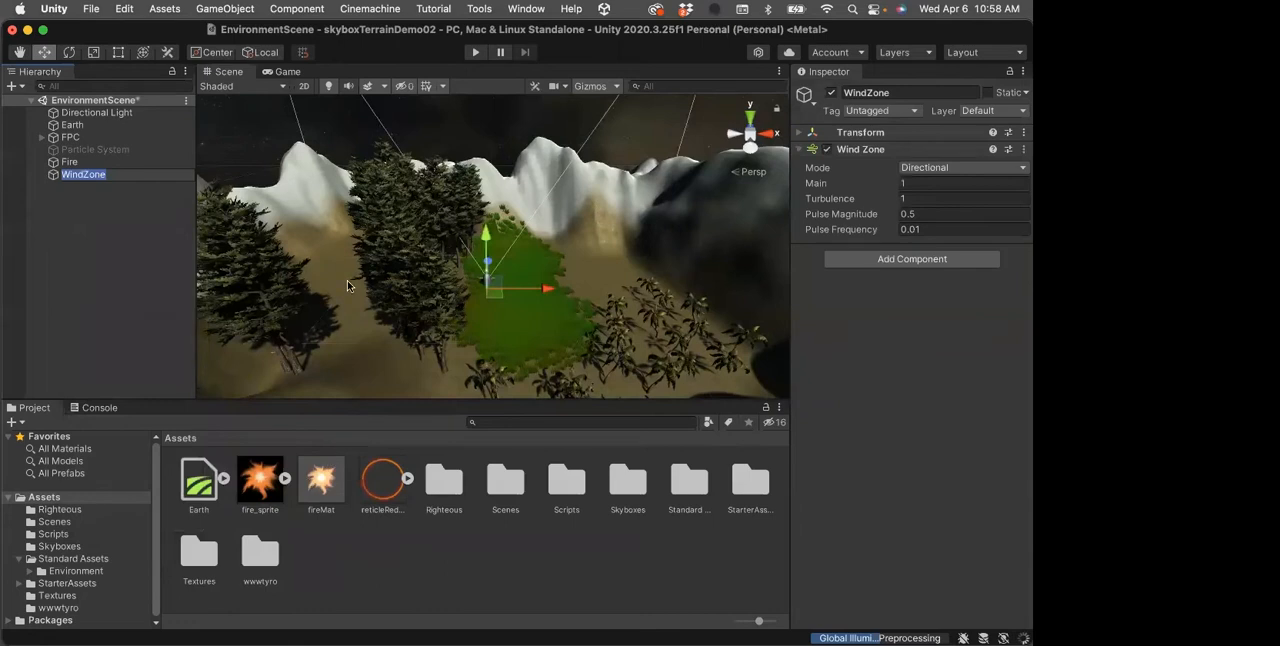
Raise the WindZone above the terrain and shift it along its red axis over the grass near the player capsule
{"action": "left_click_drag", "start_coordinate": [486, 228], "coordinate": [478, 198]}
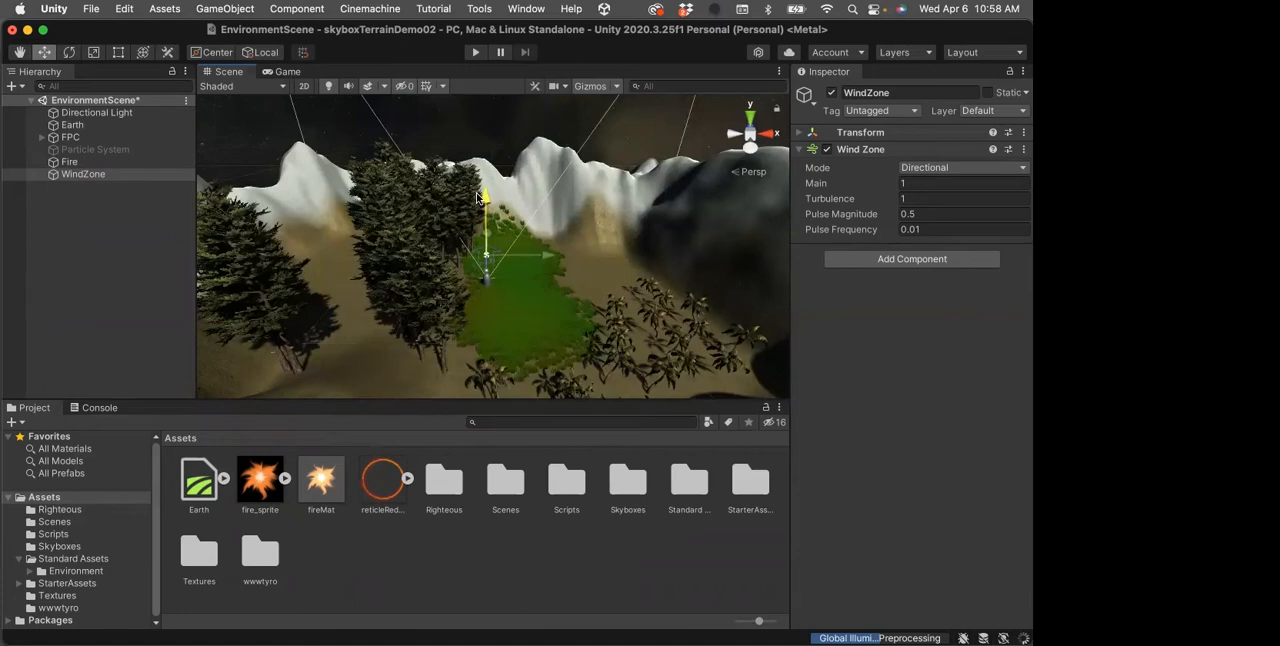
{"action": "left_click_drag", "start_coordinate": [548, 258], "coordinate": [582, 252]}
{"action": "left_click_drag", "start_coordinate": [522, 202], "coordinate": [522, 181]}
{"action": "left_click_drag", "start_coordinate": [582, 243], "coordinate": [566, 240]}
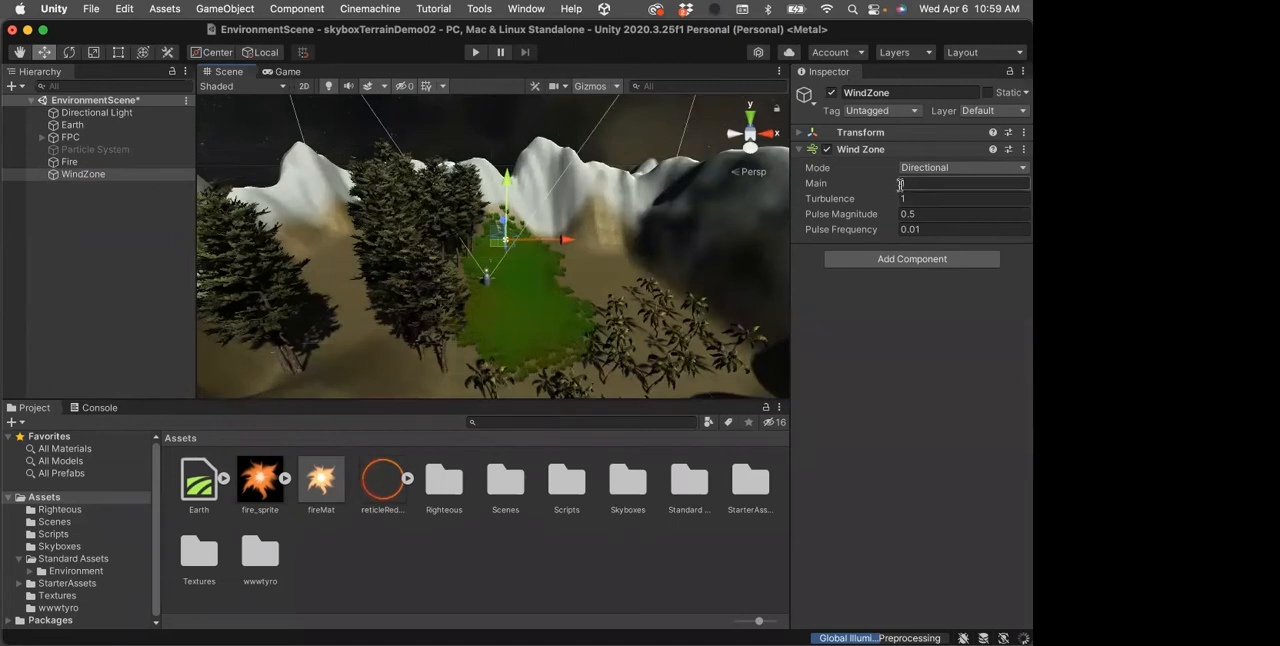
Review the WindZone's strength, turbulence and pulse settings and check its Mode options, keeping Directional
{"action": "mouse_move", "coordinate": [816, 186]}
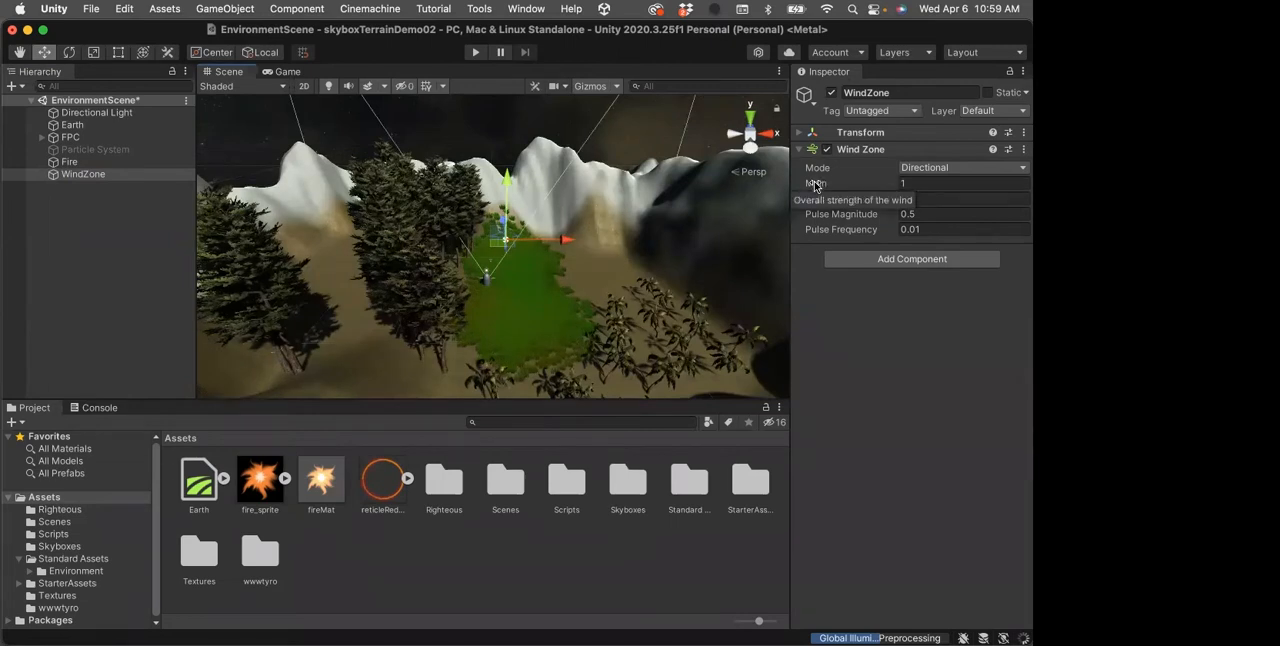
{"action": "mouse_move", "coordinate": [842, 204]}
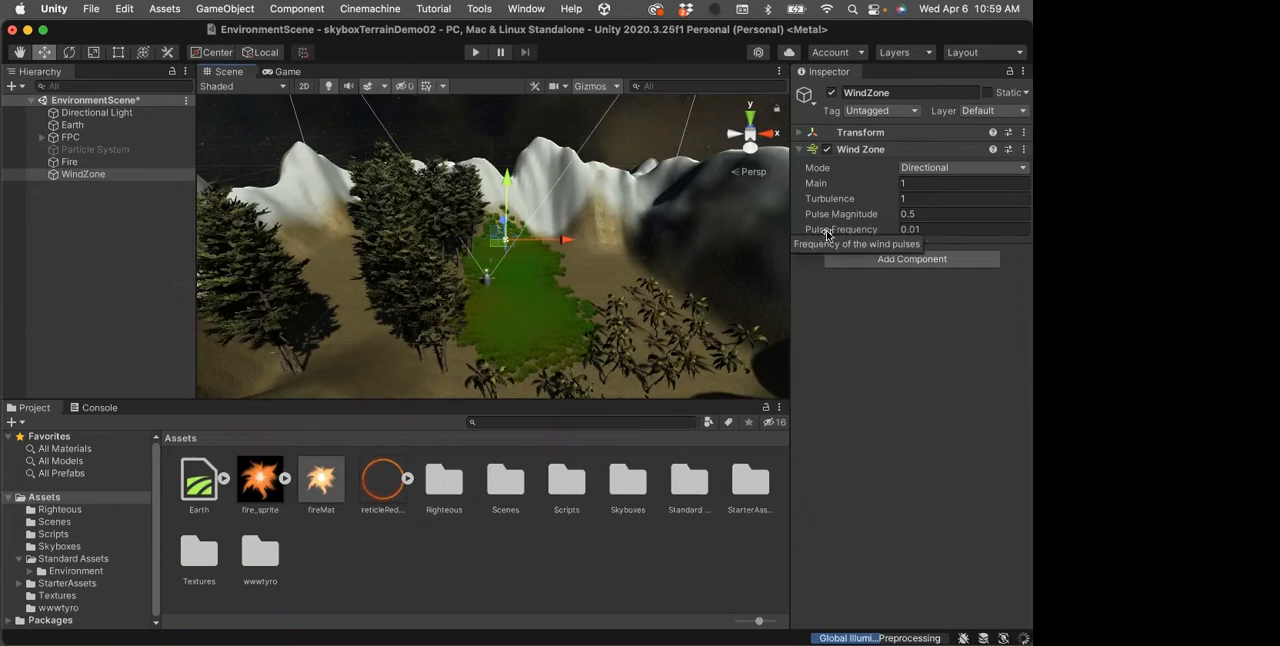
{"action": "mouse_move", "coordinate": [855, 185]}
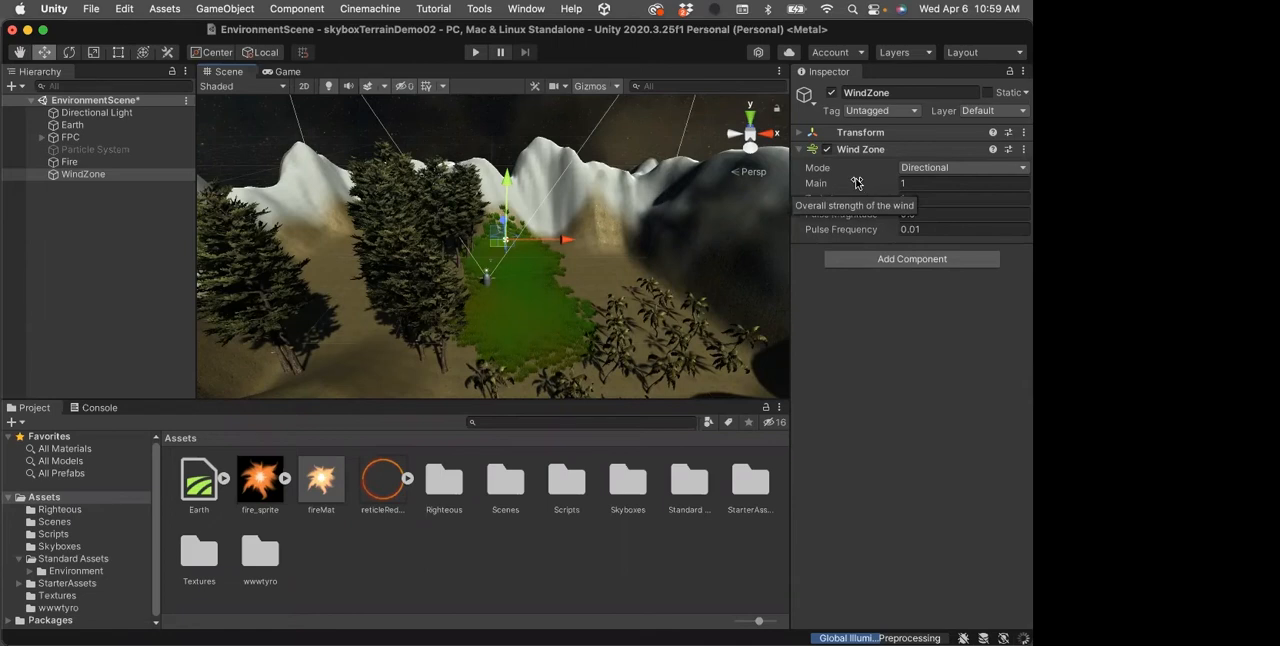
{"action": "left_click", "coordinate": [1023, 169]}
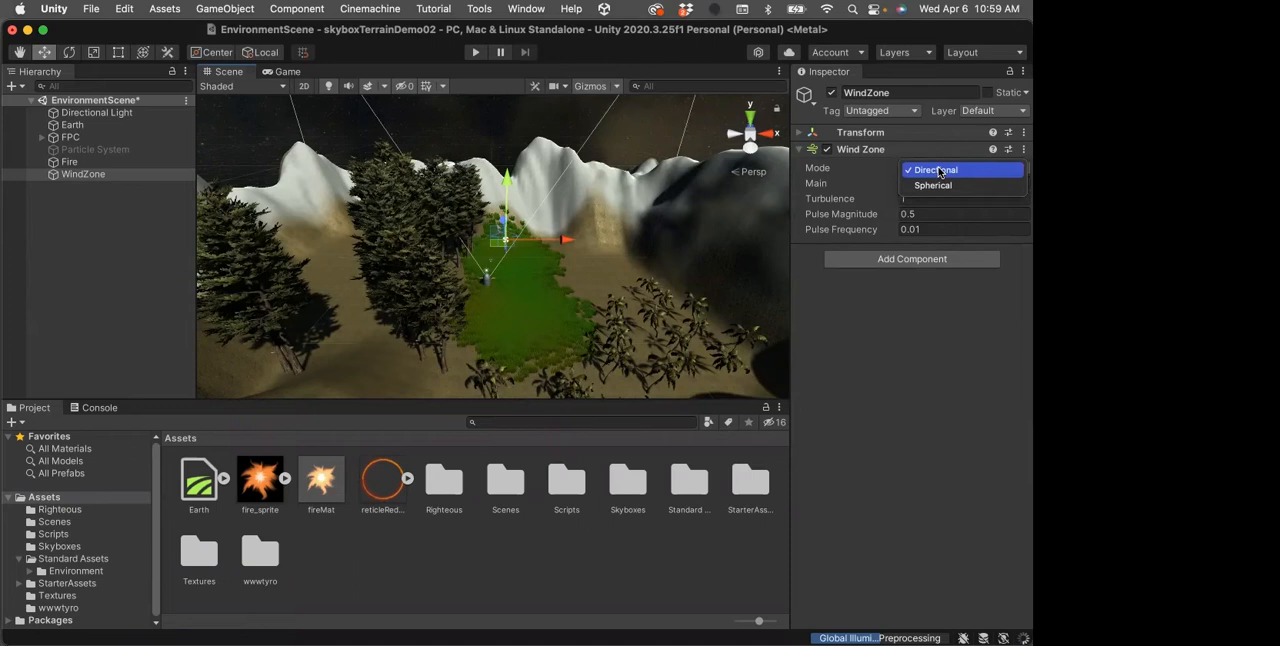
{"action": "left_click", "coordinate": [862, 164]}
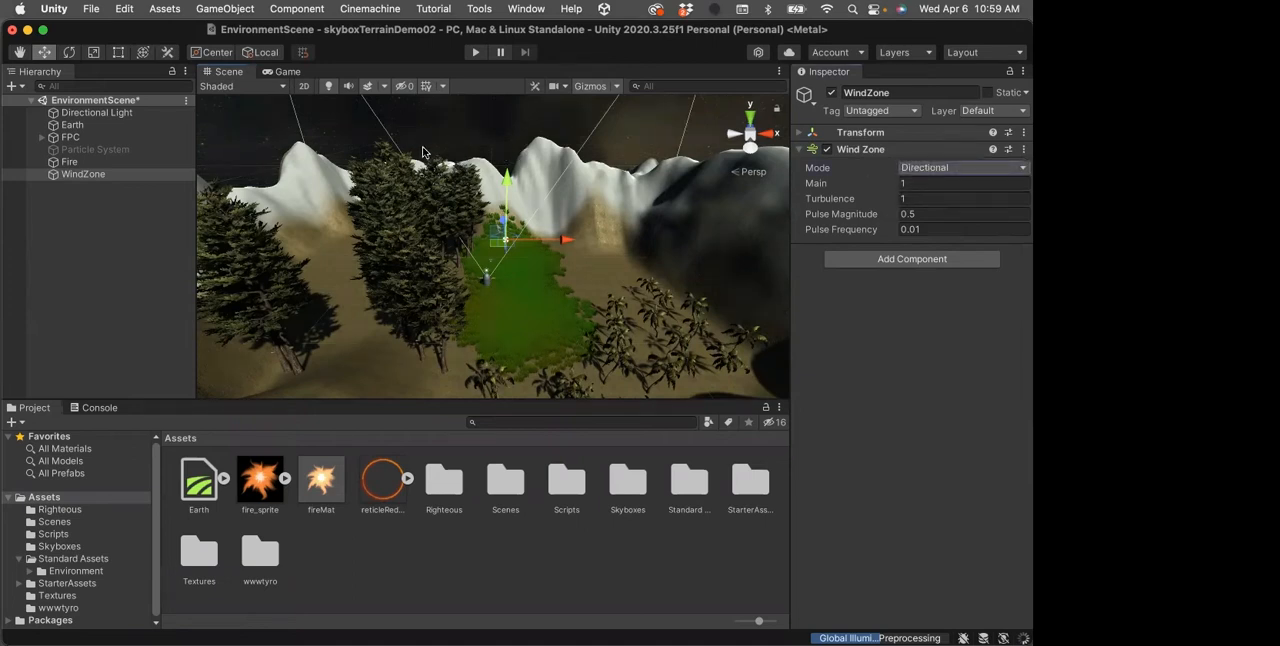
Test the wind in Play mode, walking the player among the palms, trees and fire, and stop the game
{"action": "left_click", "coordinate": [473, 52]}
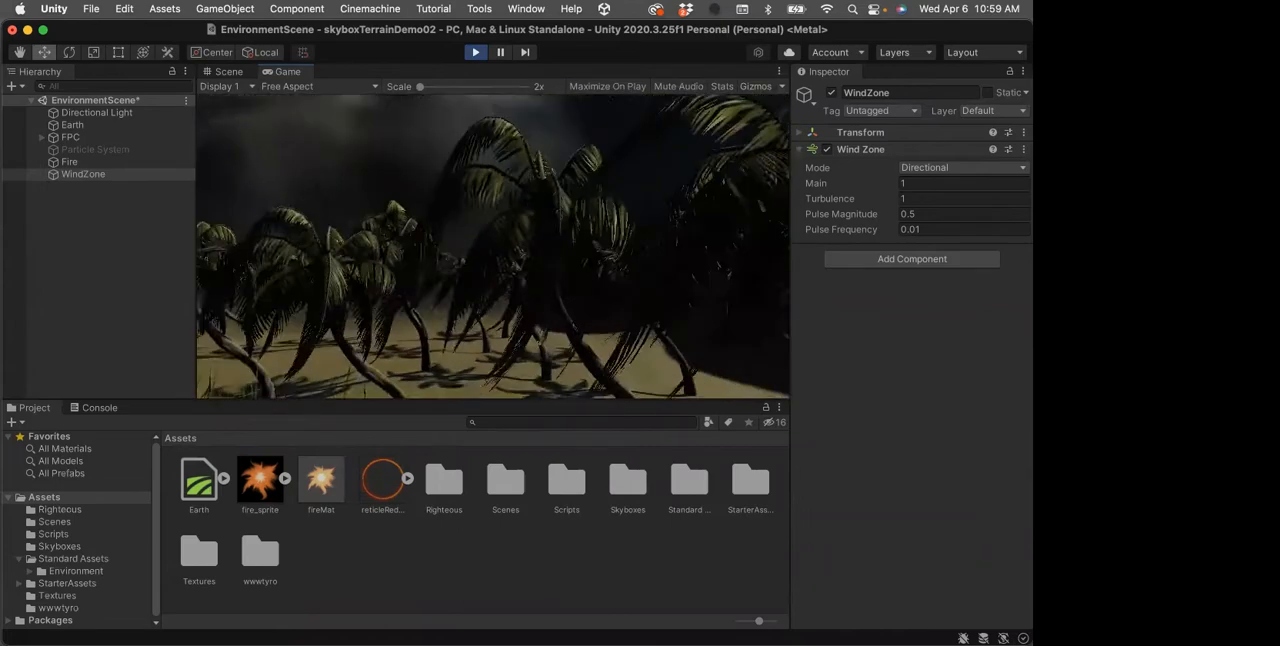
{"action": "key", "text": "s"}
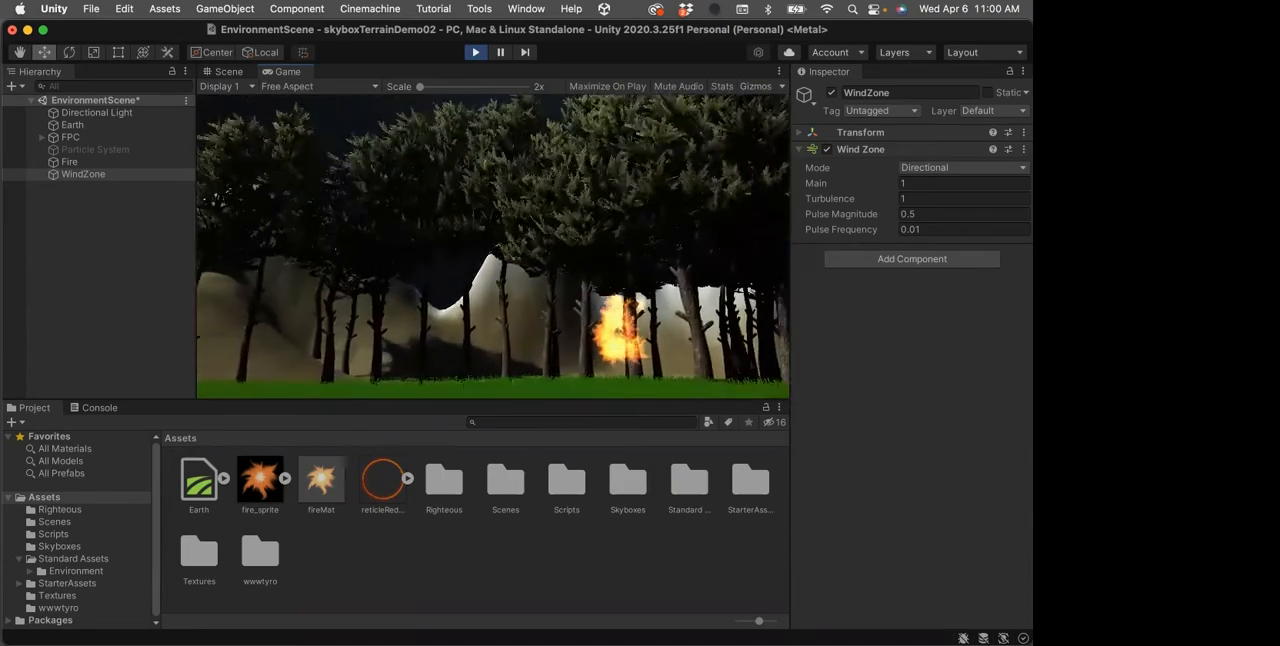
{"action": "key", "text": "a"}
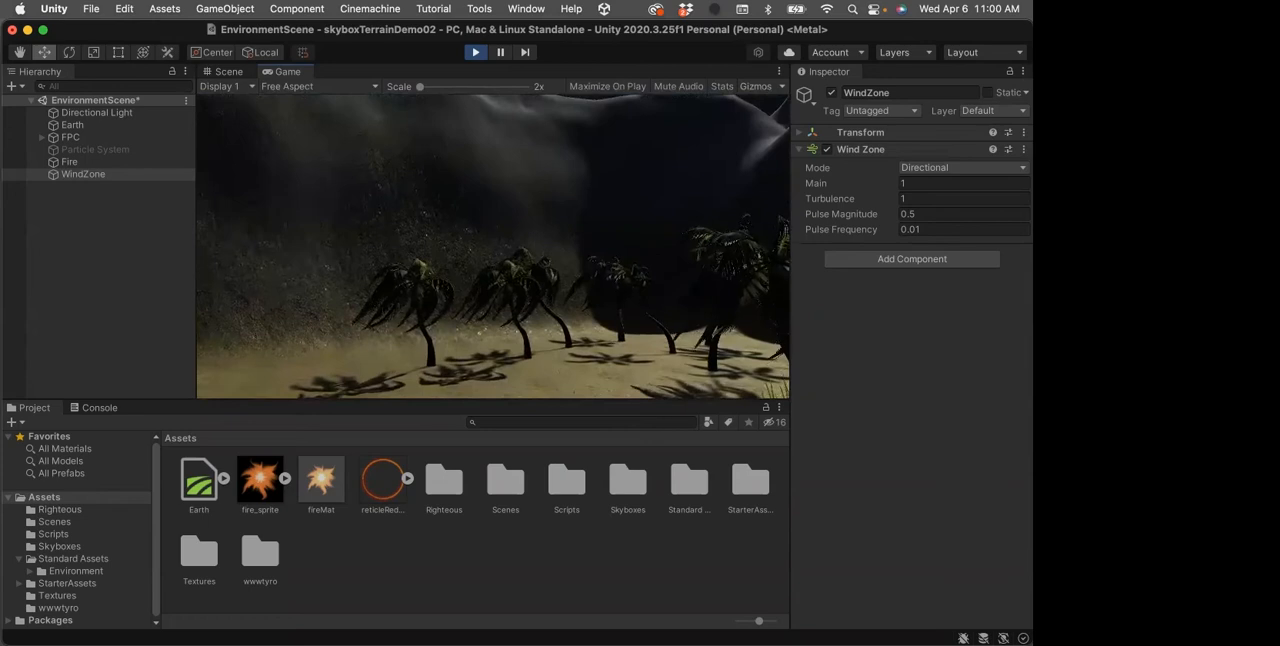
{"action": "left_click", "coordinate": [474, 53]}
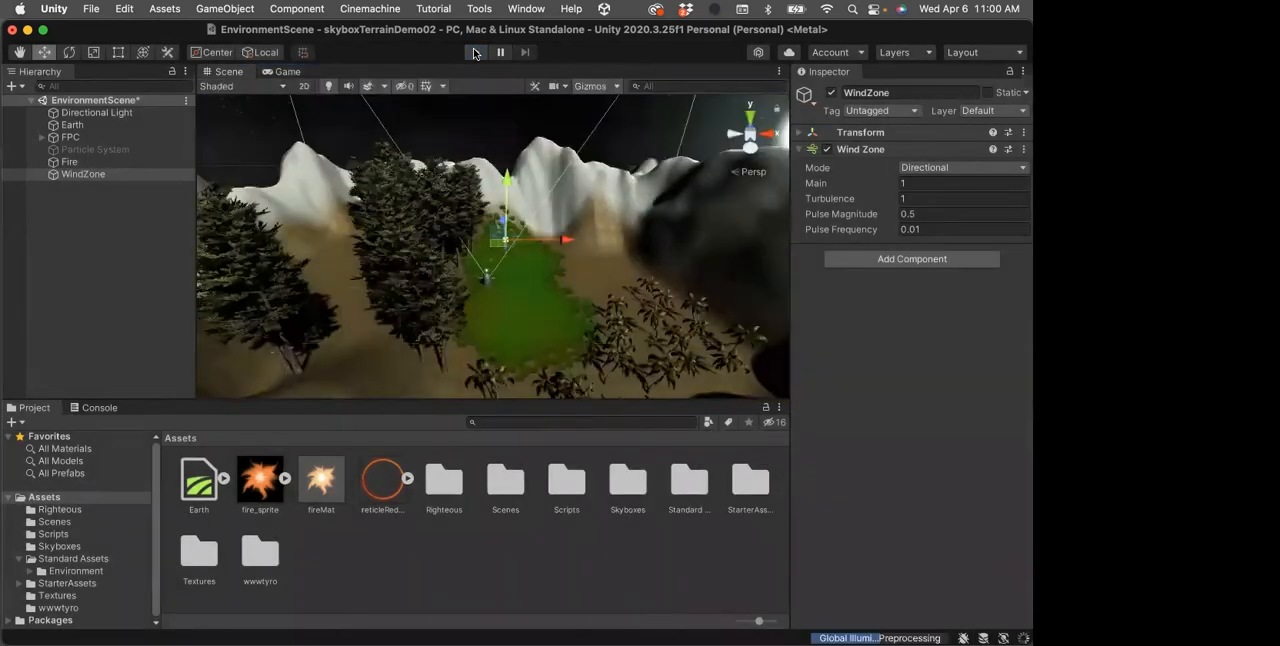
Expand the FPC group, select its MainCamera, and collapse the Camera component to inspect the CinemachineBrain and Rotate Sky settings
{"action": "left_click", "coordinate": [42, 137]}
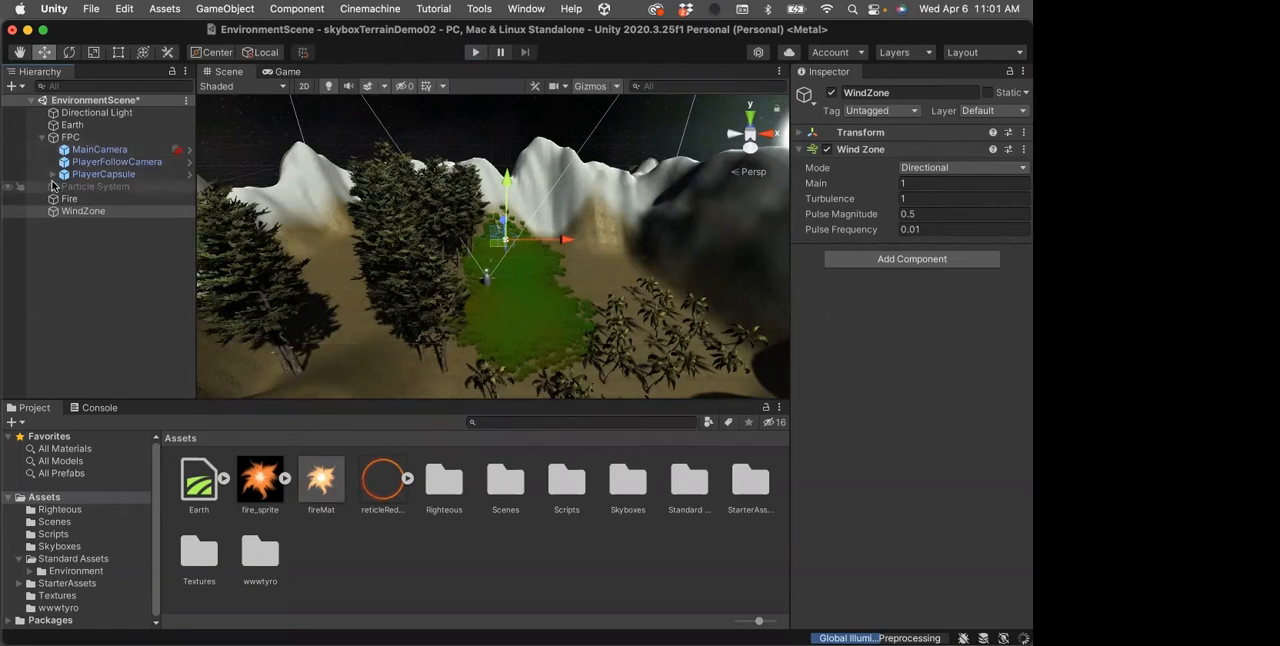
{"action": "left_click", "coordinate": [95, 150]}
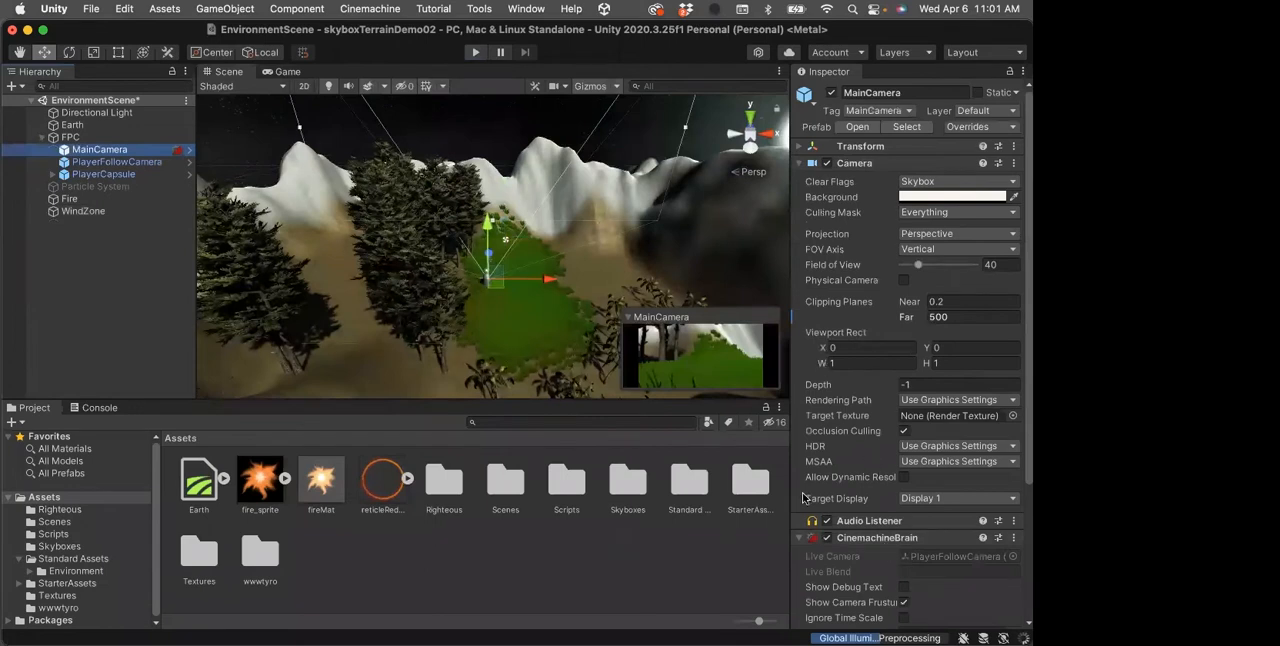
{"action": "left_click", "coordinate": [799, 164]}
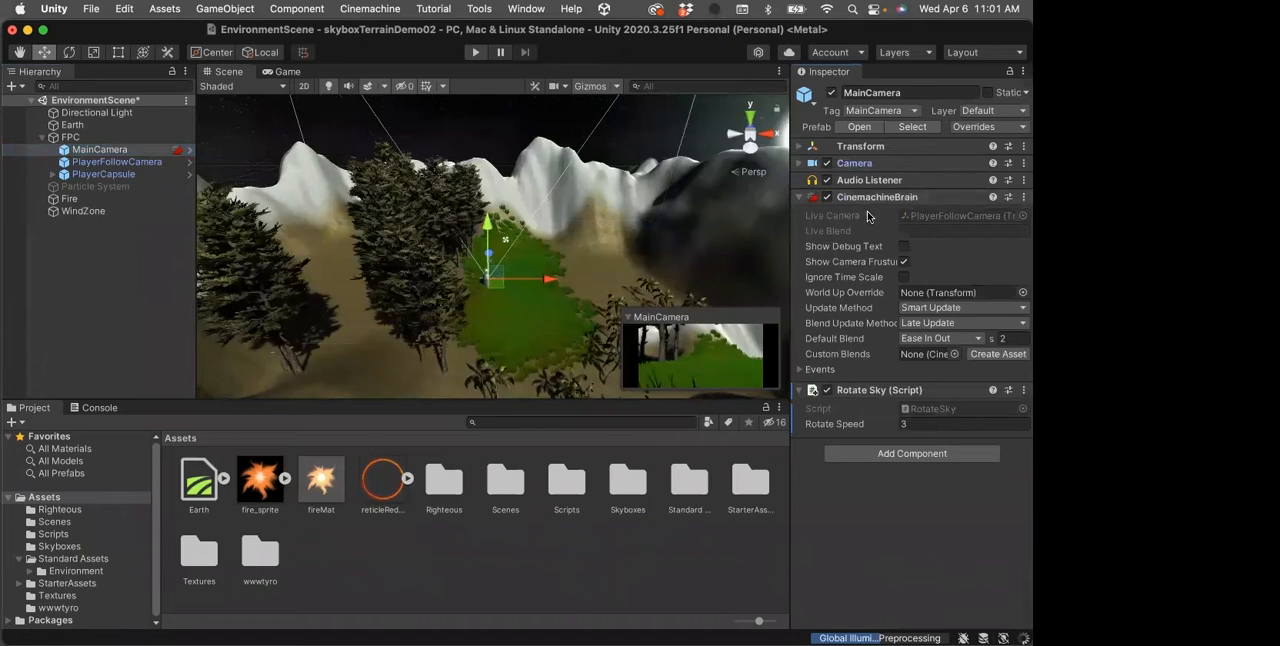
Switch to Chrome, skim the Unity Learn tutorial Cinemachine Dolly Cart and Track, and minimise the browser
{"action": "mouse_move", "coordinate": [5, 270]}
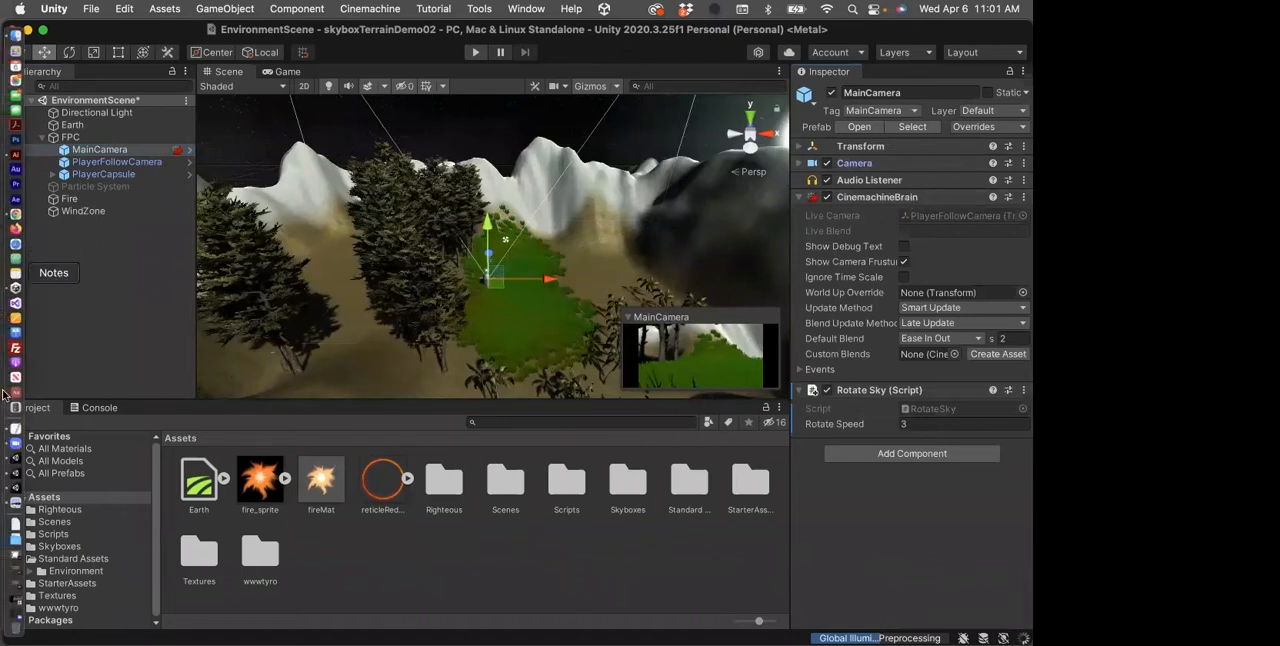
{"action": "left_click", "coordinate": [12, 603]}
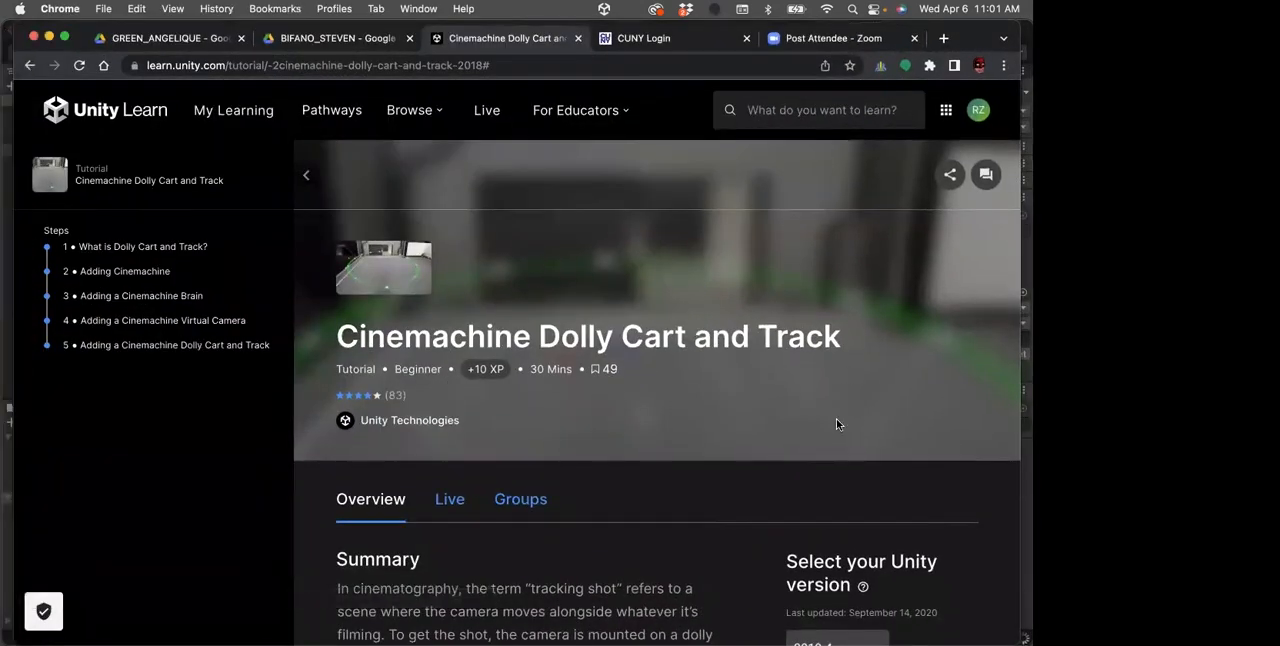
{"action": "scroll", "coordinate": [835, 421], "scroll_direction": "down", "scroll_amount": 10}
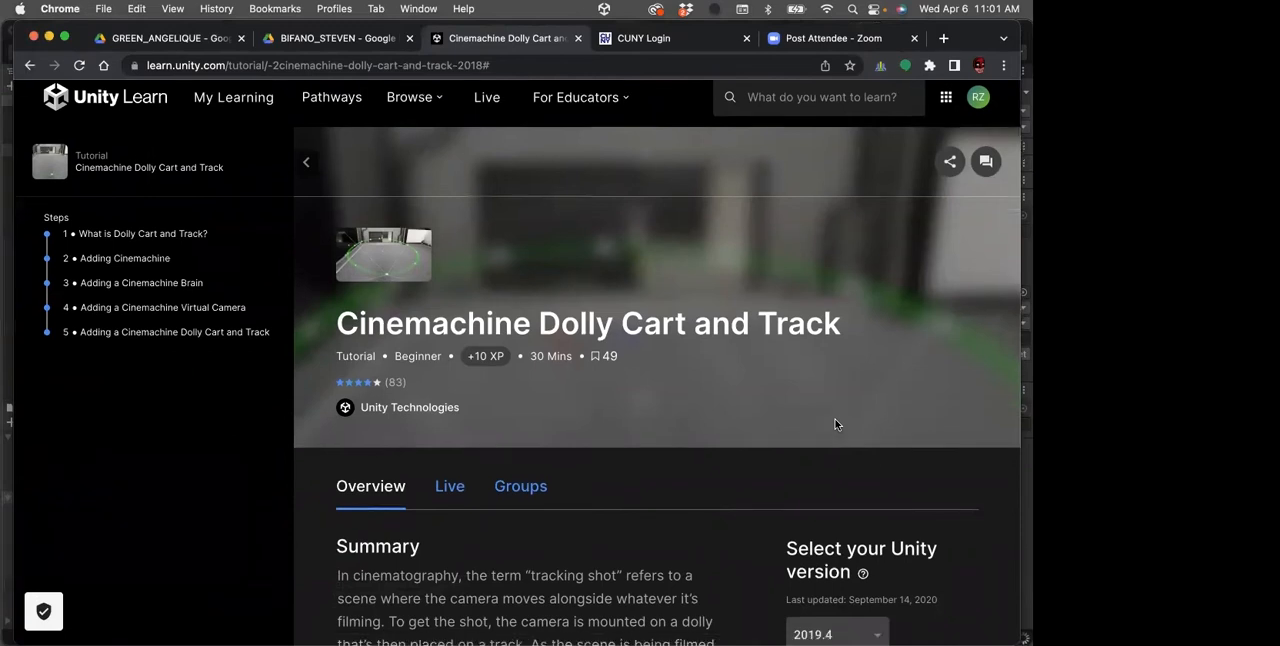
{"action": "scroll", "coordinate": [833, 418], "scroll_direction": "down", "scroll_amount": 10}
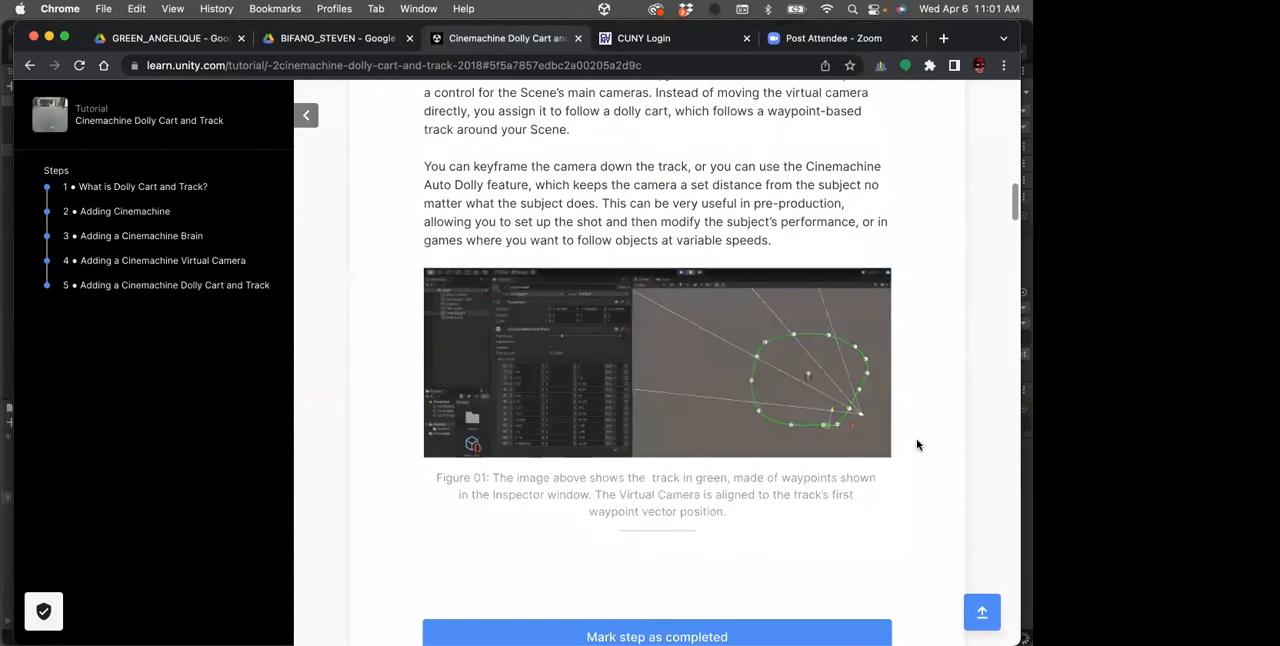
{"action": "scroll", "coordinate": [916, 438], "scroll_direction": "down", "scroll_amount": 2}
{"action": "scroll", "coordinate": [916, 438], "scroll_direction": "up", "scroll_amount": 20}
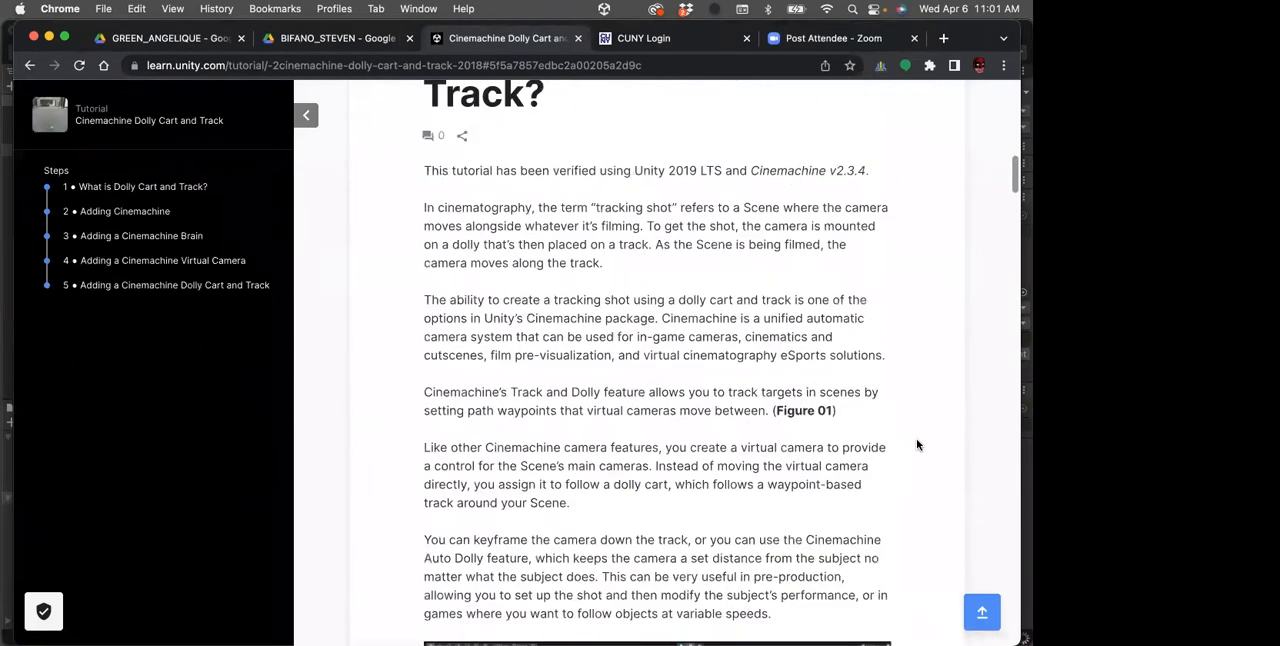
{"action": "scroll", "coordinate": [721, 397], "scroll_direction": "up", "scroll_amount": 3}
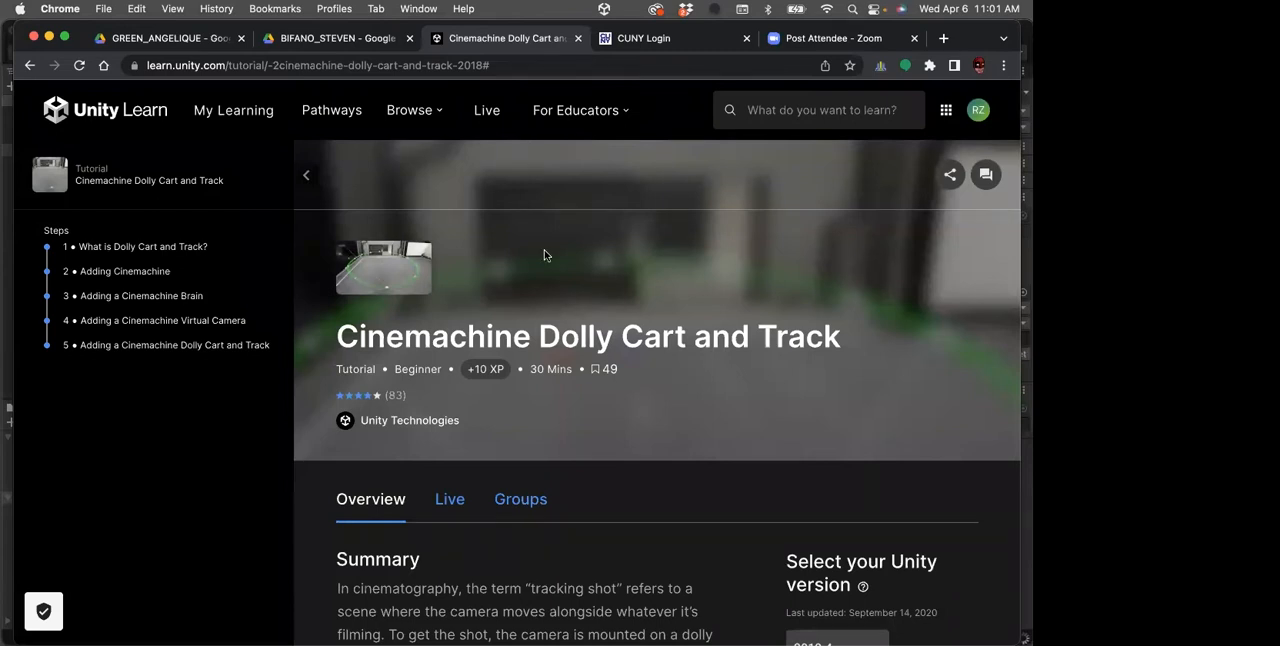
{"action": "left_click", "coordinate": [48, 37]}
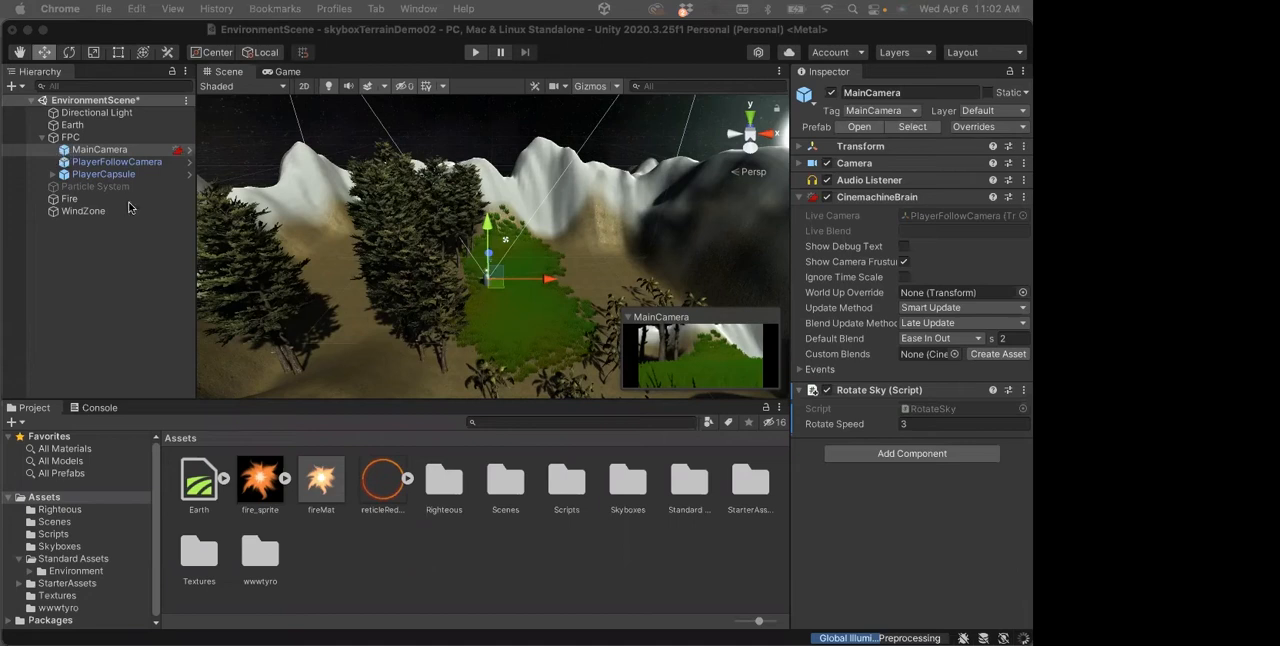
Select the Earth terrain, run the scene in Play mode to check the fire and reticle, and stop the game
{"action": "left_click", "coordinate": [420, 218]}
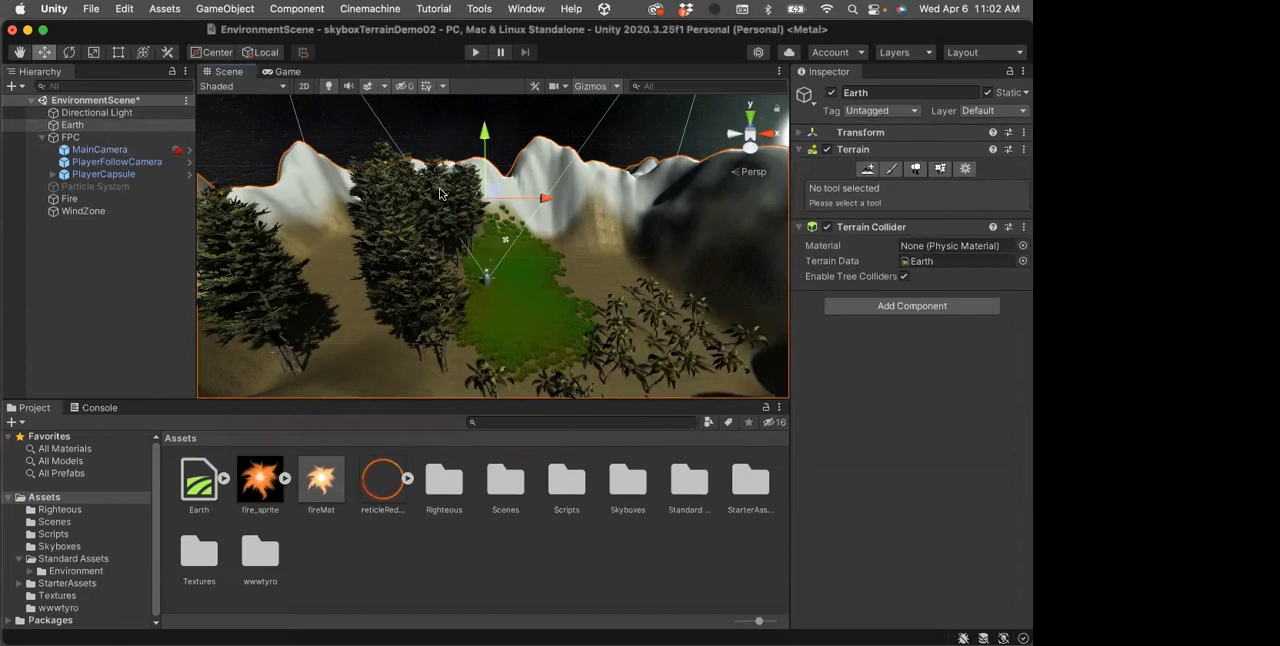
{"action": "left_click", "coordinate": [475, 52]}
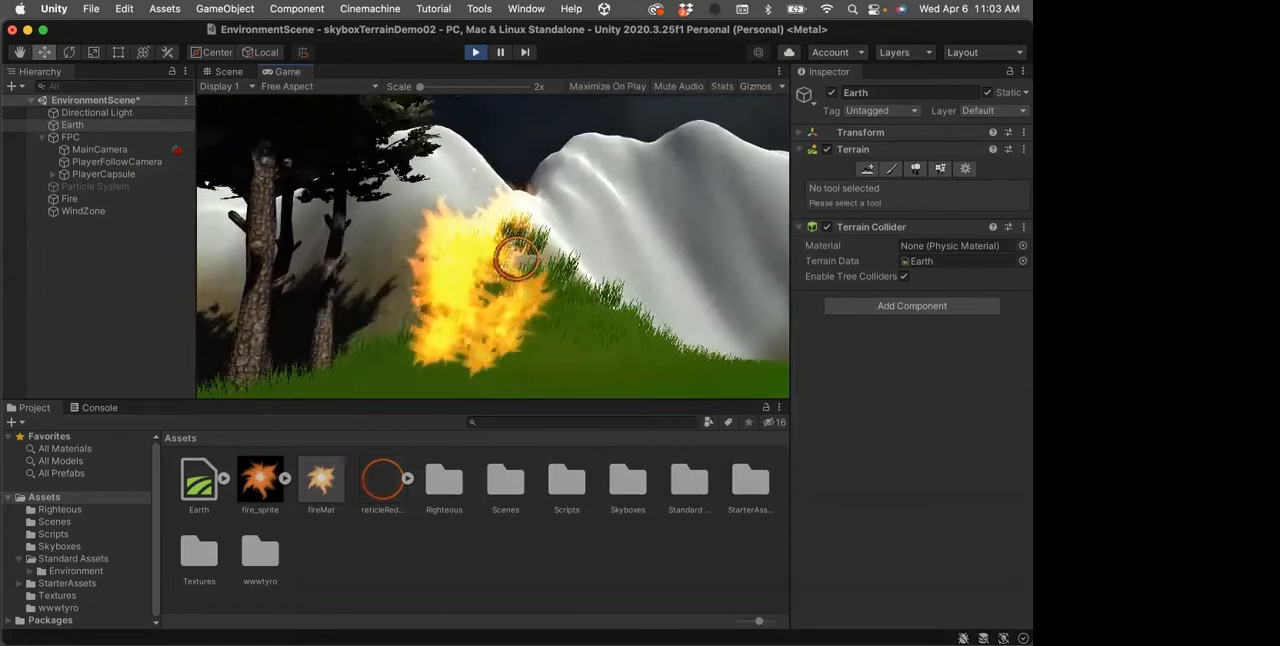
{"action": "left_click", "coordinate": [475, 52]}
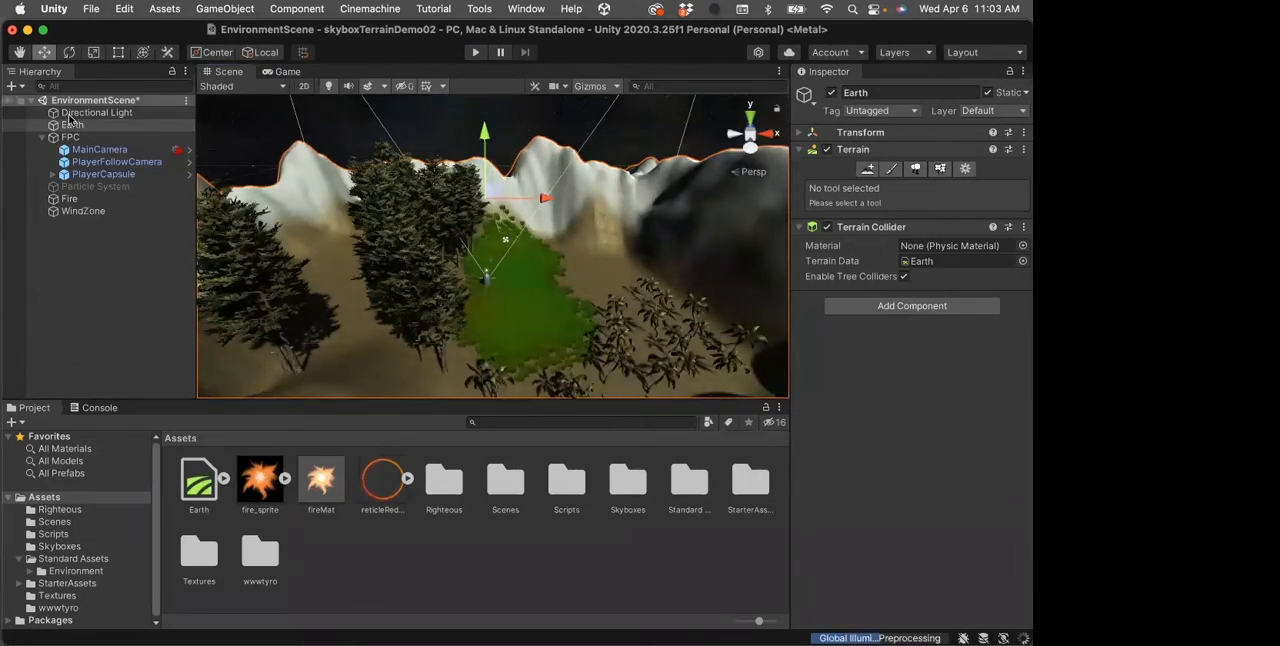
Select MainCamera, expand its Camera component and try to assign the red reticle image as the Target Texture
{"action": "left_click", "coordinate": [99, 149]}
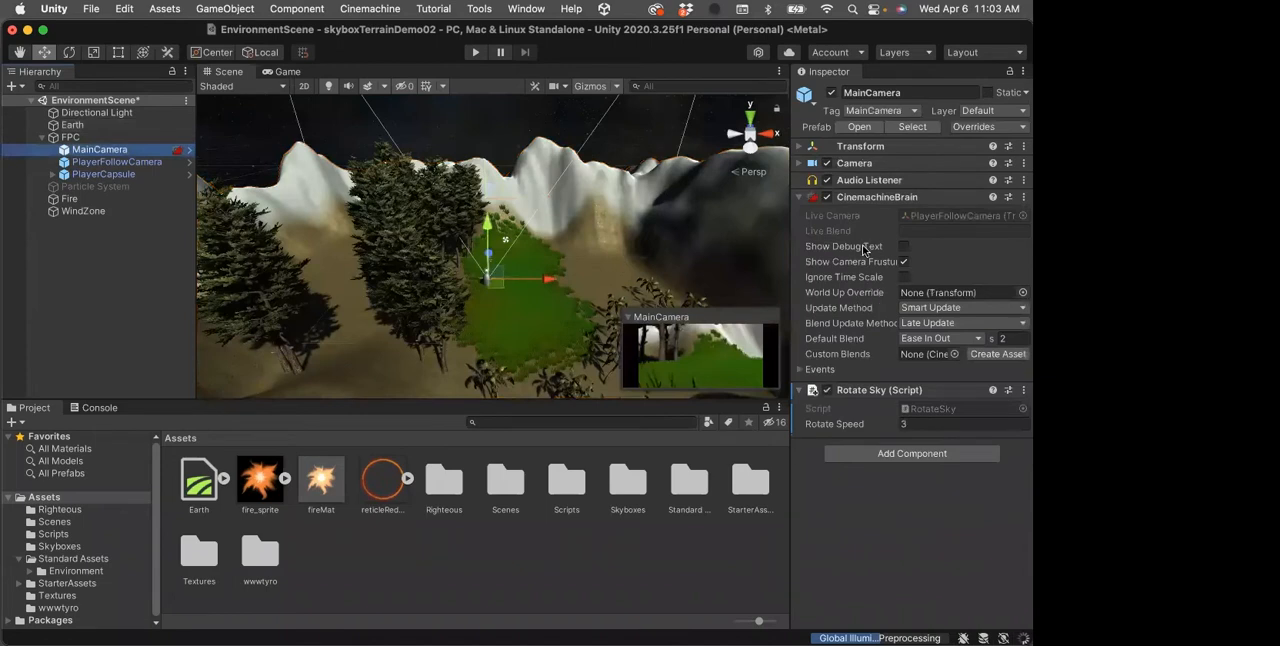
{"action": "left_click", "coordinate": [798, 163]}
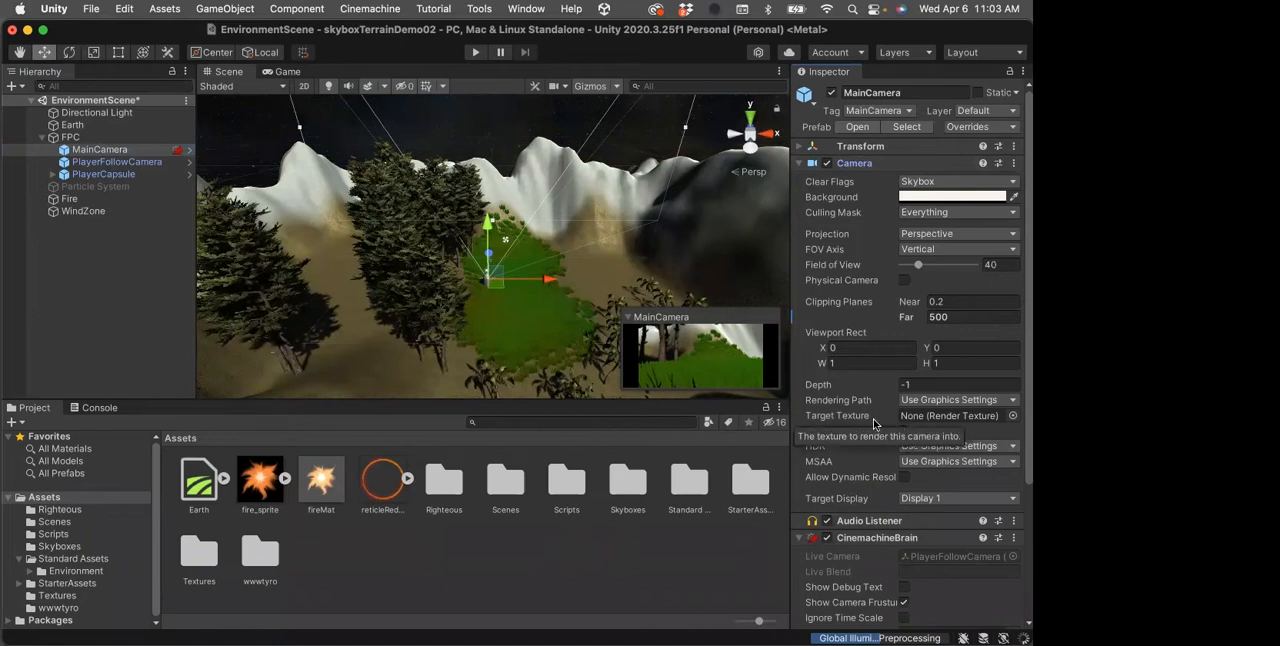
{"action": "left_click", "coordinate": [388, 478]}
{"action": "left_click_drag", "start_coordinate": [388, 478], "coordinate": [932, 420]}
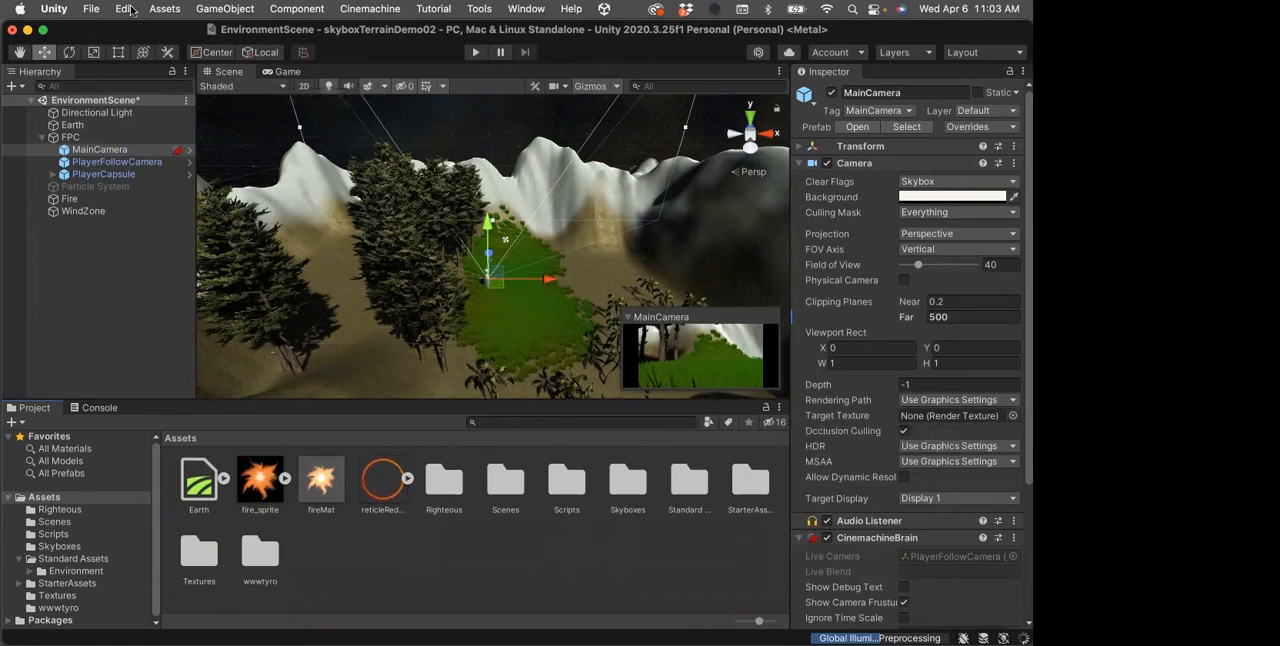
Open the Player settings from Build Settings to review the Default Cursor texture, close both windows, and collapse MainCamera's Camera component
{"action": "left_click", "coordinate": [100, 8]}
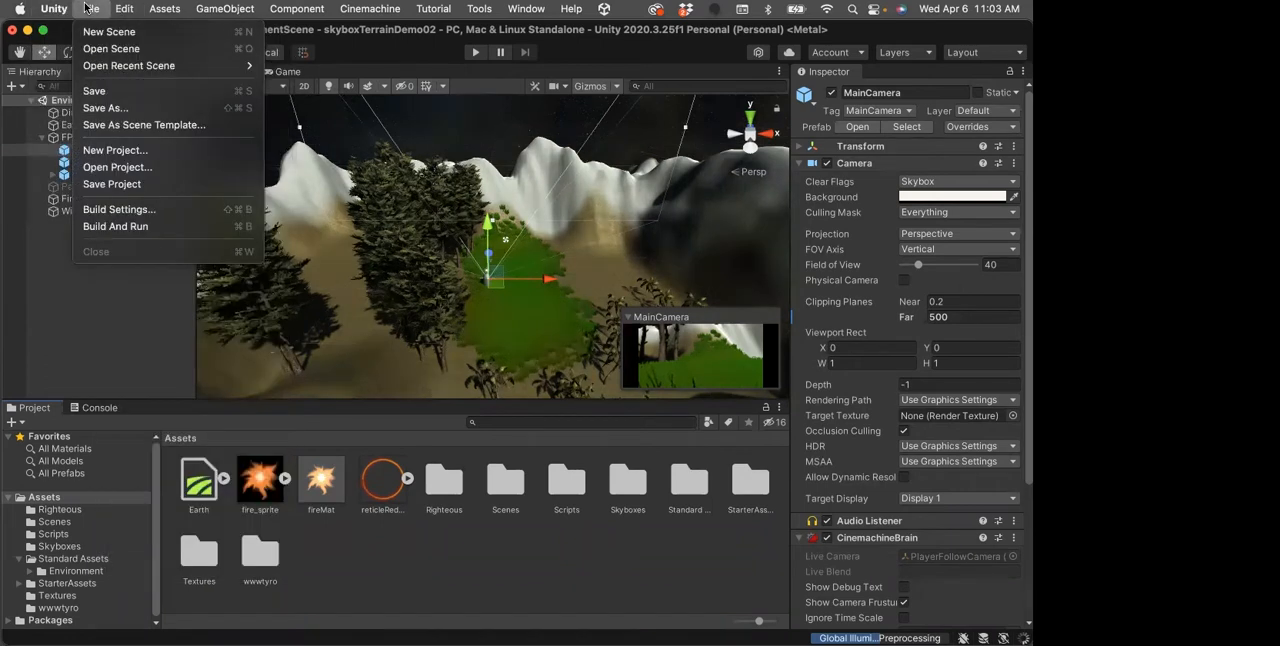
{"action": "left_click", "coordinate": [92, 209]}
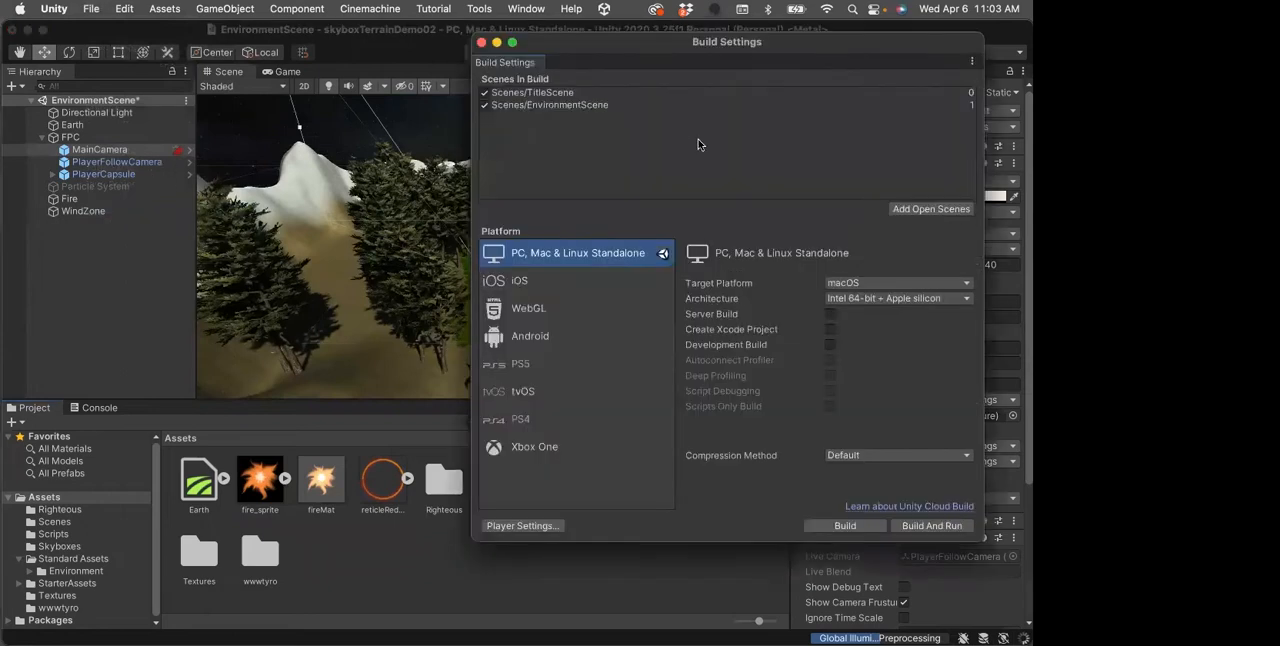
{"action": "left_click", "coordinate": [541, 526]}
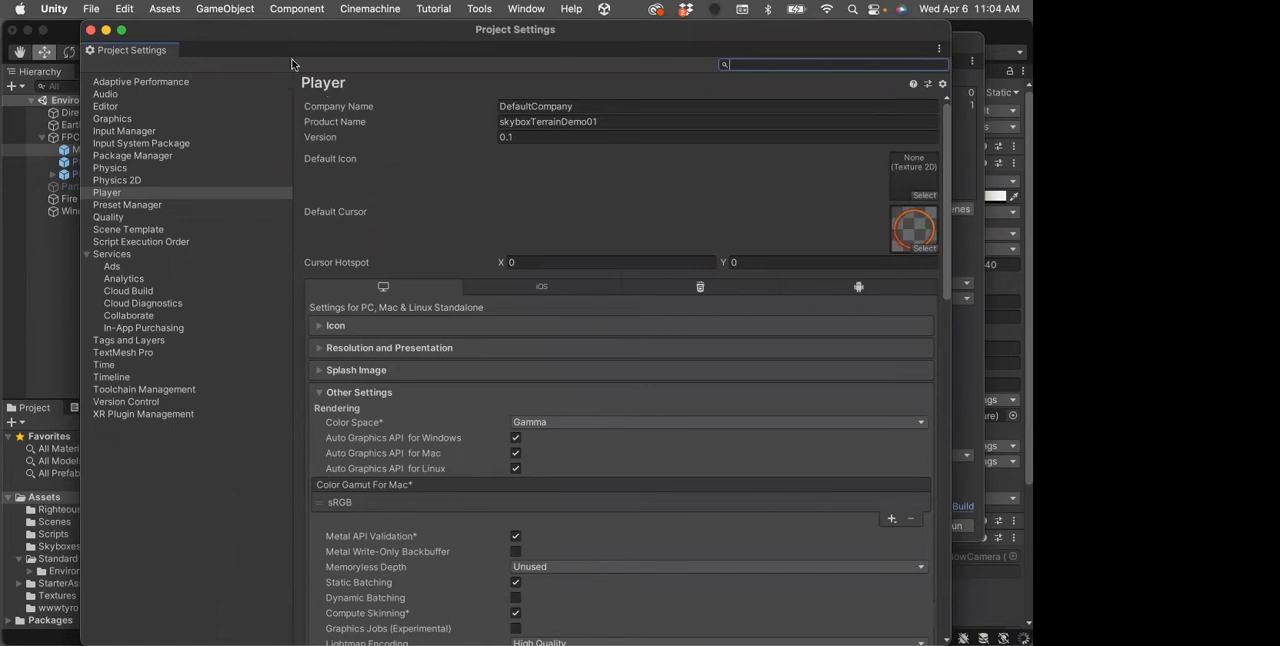
{"action": "left_click", "coordinate": [90, 31]}
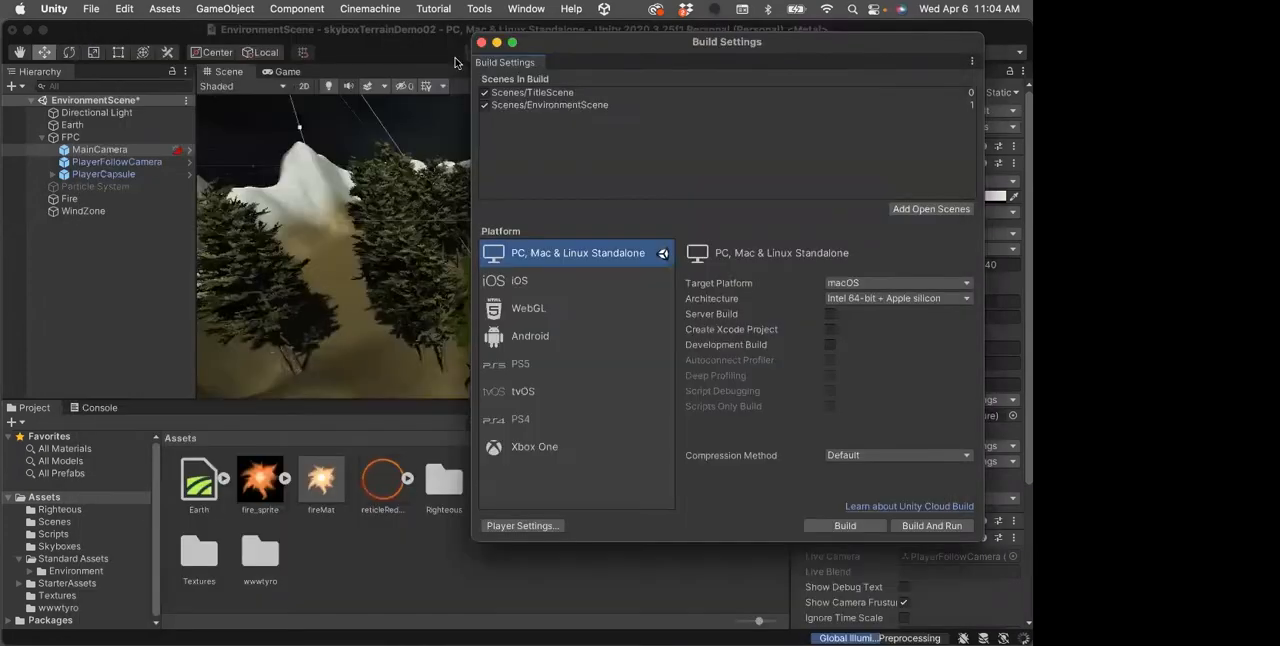
{"action": "left_click", "coordinate": [478, 37]}
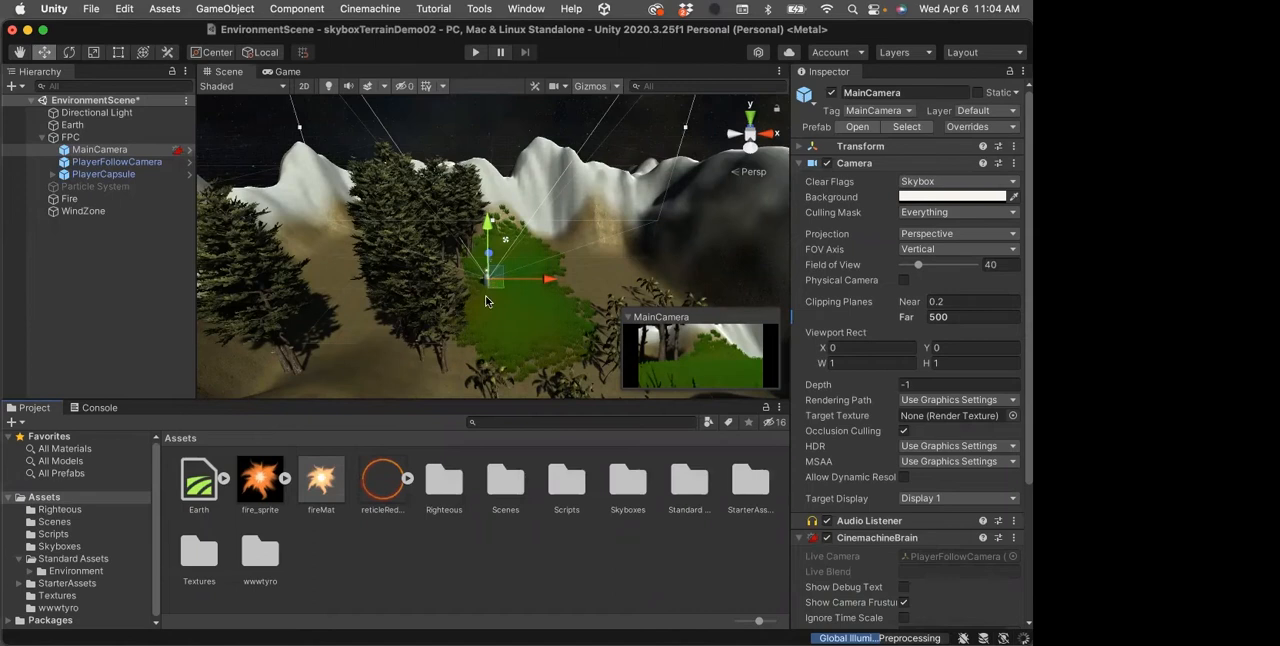
{"action": "left_click", "coordinate": [799, 164]}
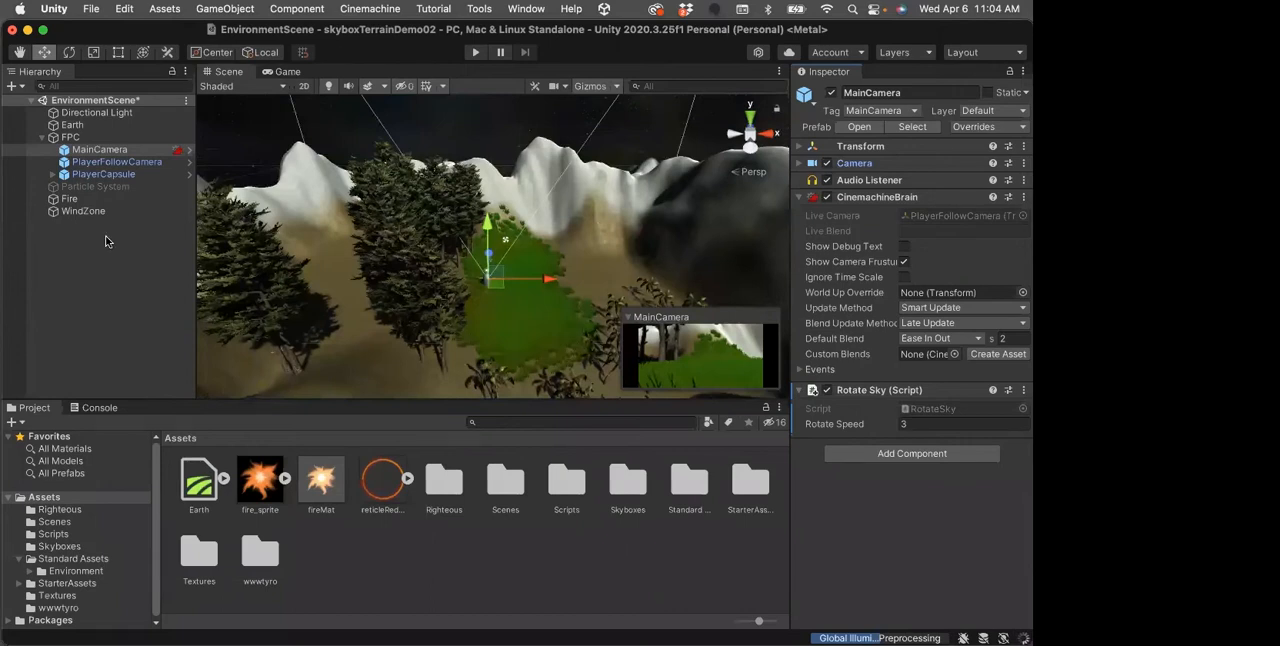
Select the Fire object, review its Particle System properties and enabled modules, and save the scene
{"action": "left_click", "coordinate": [70, 199]}
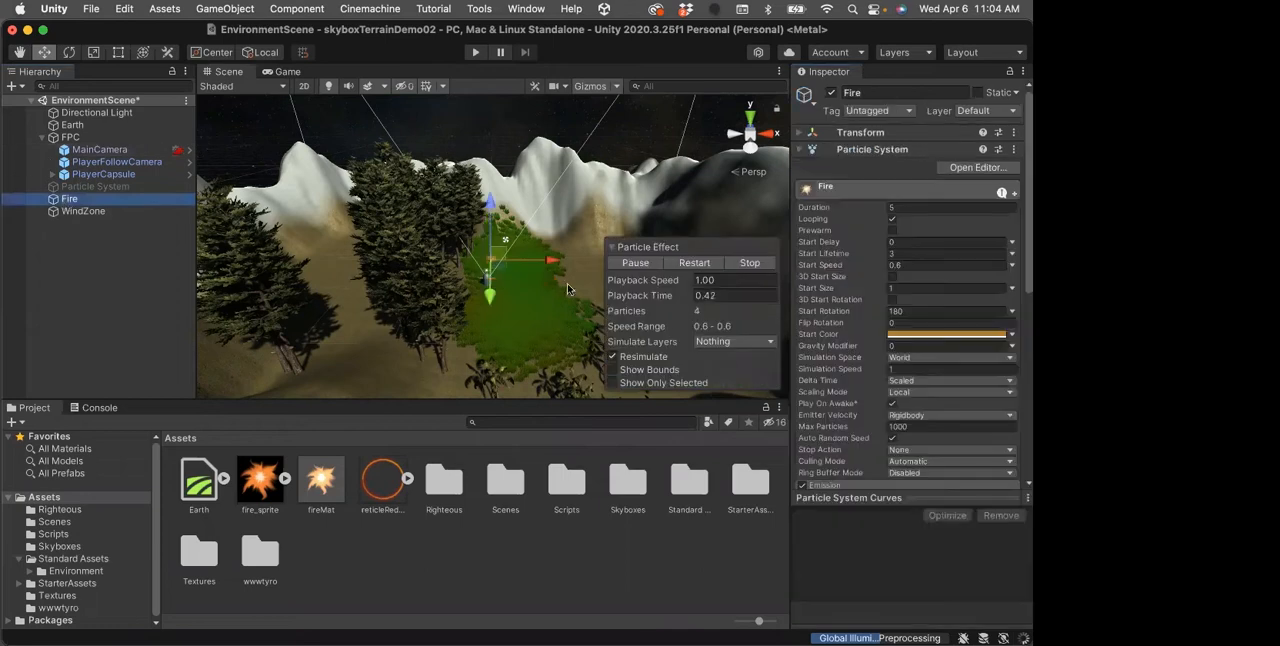
{"action": "scroll", "coordinate": [910, 380], "scroll_direction": "down", "scroll_amount": 5}
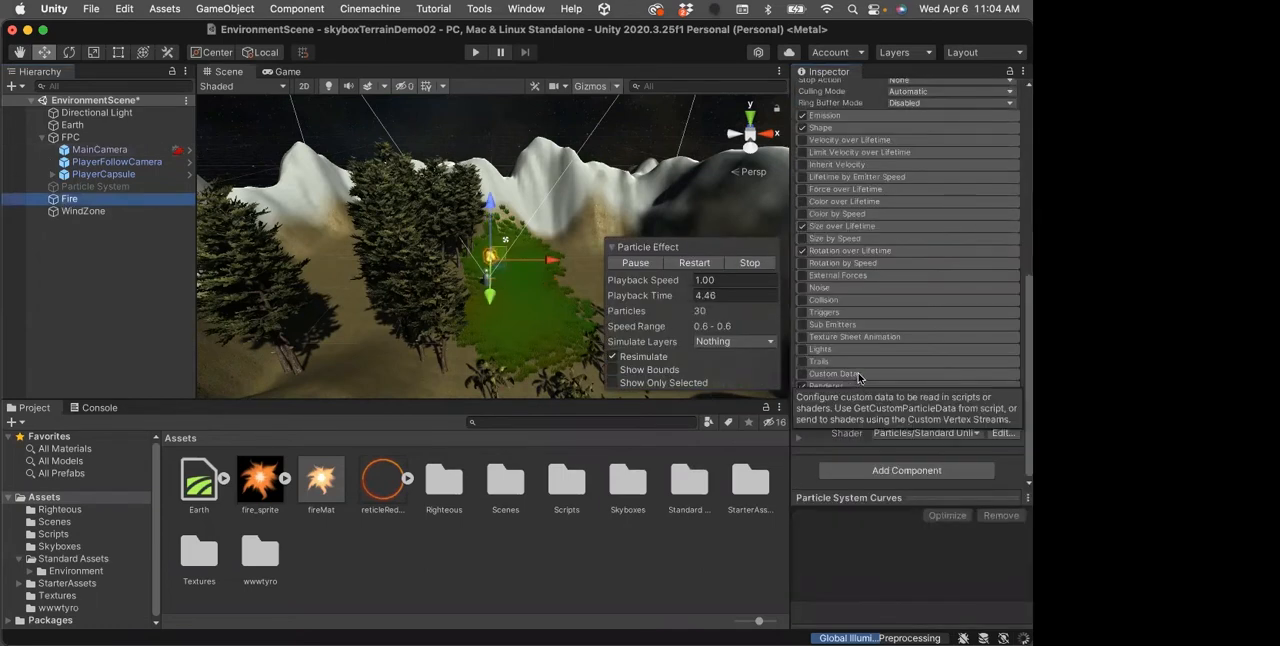
{"action": "scroll", "coordinate": [857, 372], "scroll_direction": "up", "scroll_amount": 3}
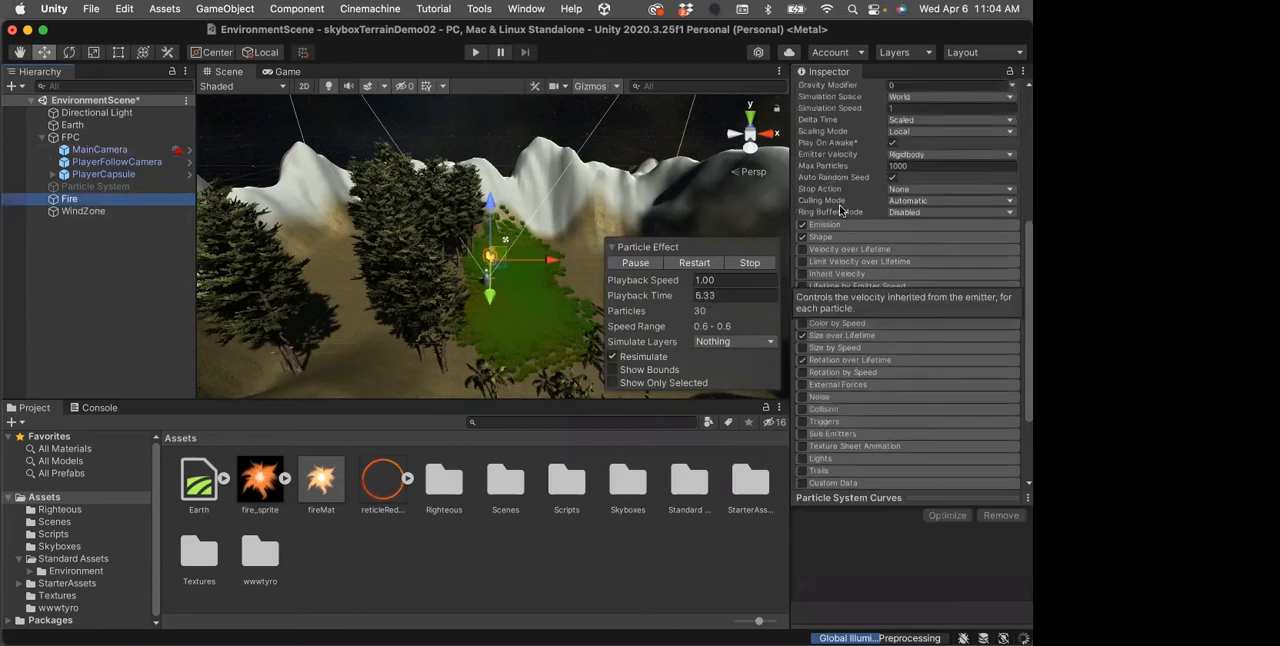
{"action": "scroll", "coordinate": [839, 204], "scroll_direction": "up", "scroll_amount": 3}
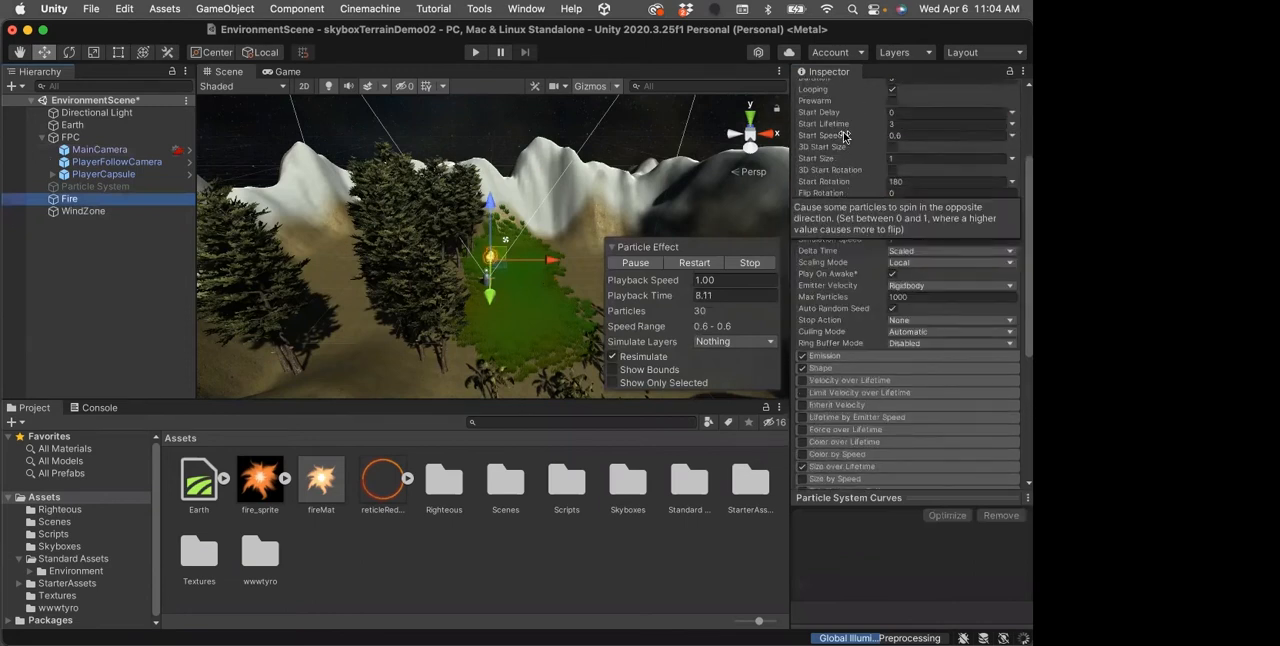
{"action": "scroll", "coordinate": [845, 137], "scroll_direction": "up", "scroll_amount": 2}
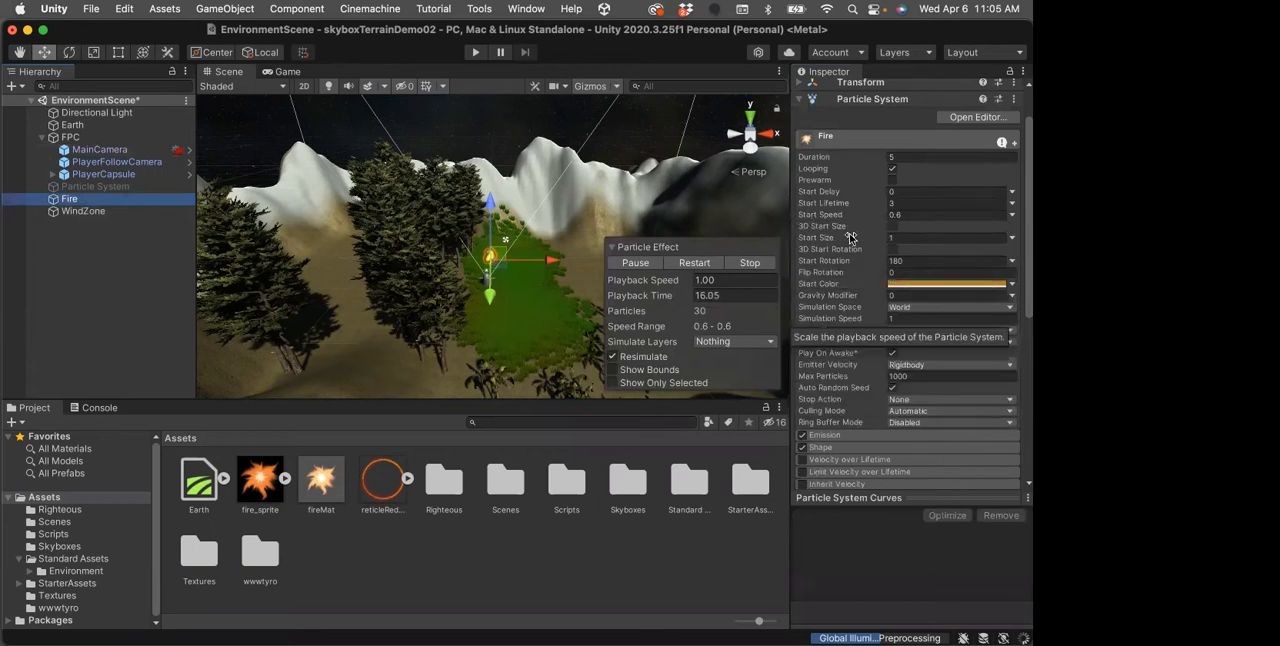
{"action": "scroll", "coordinate": [852, 242], "scroll_direction": "down", "scroll_amount": 6}
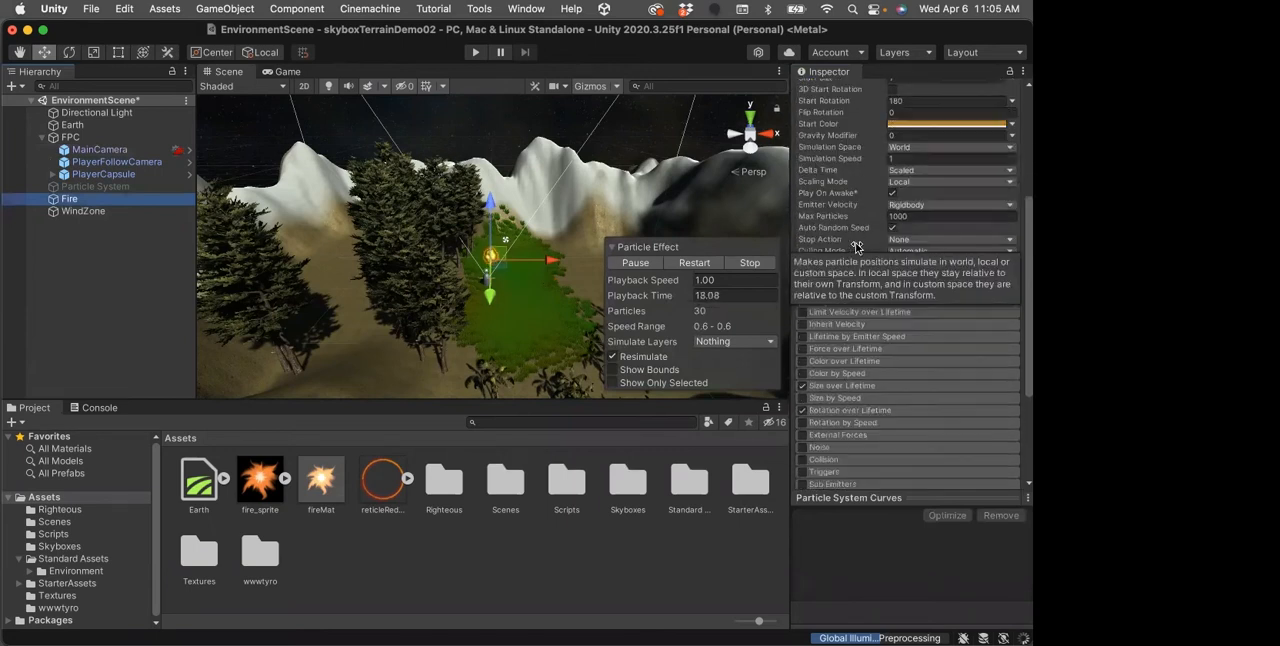
{"action": "scroll", "coordinate": [857, 247], "scroll_direction": "down", "scroll_amount": 4}
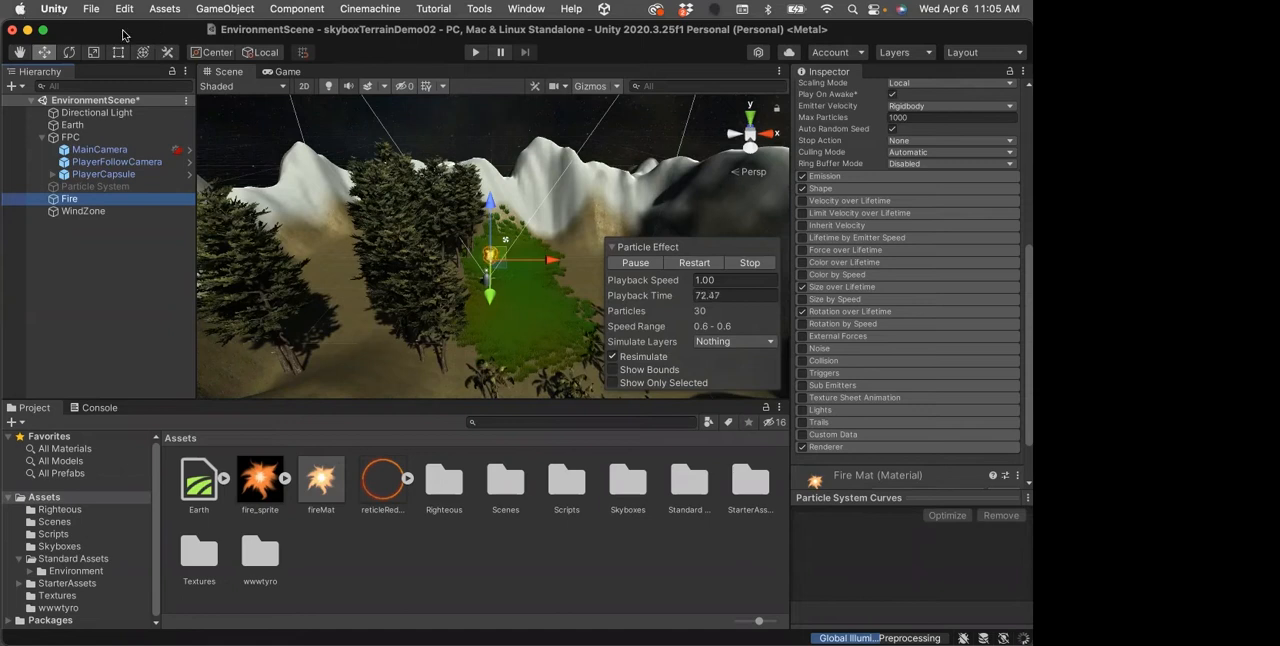
{"action": "key", "text": "super+s"}
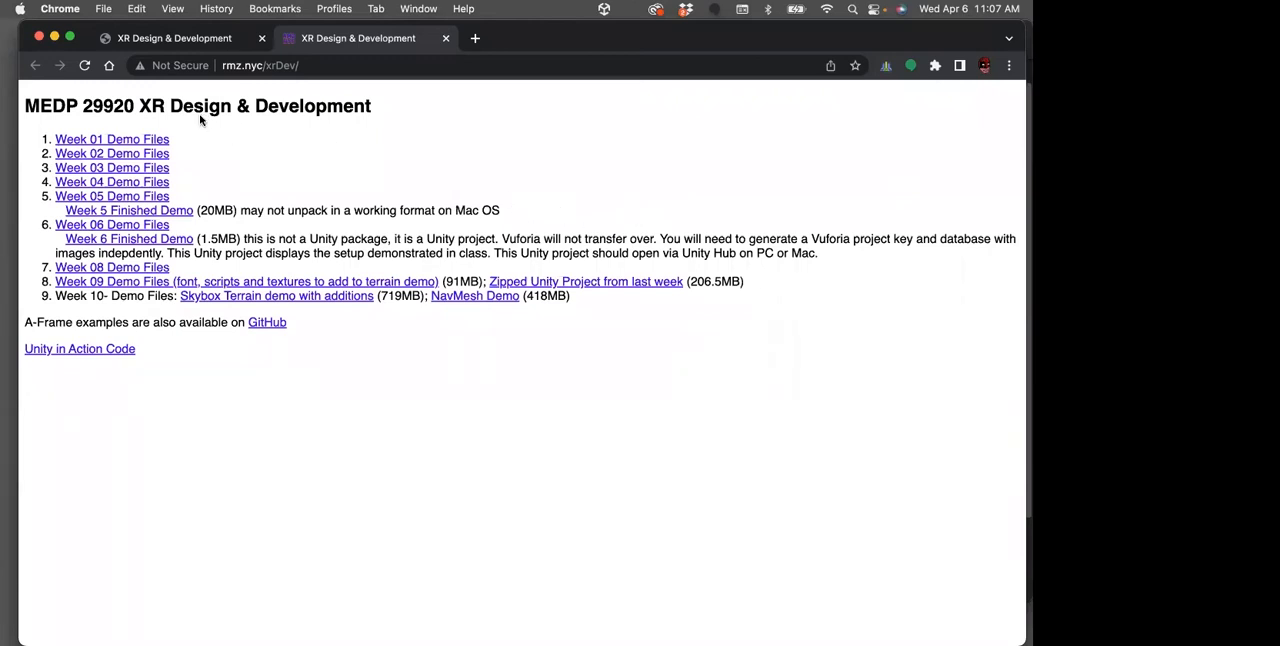
In Chrome, show the XR Production course page and open the Class 10 Presentation
{"action": "left_click", "coordinate": [160, 40]}
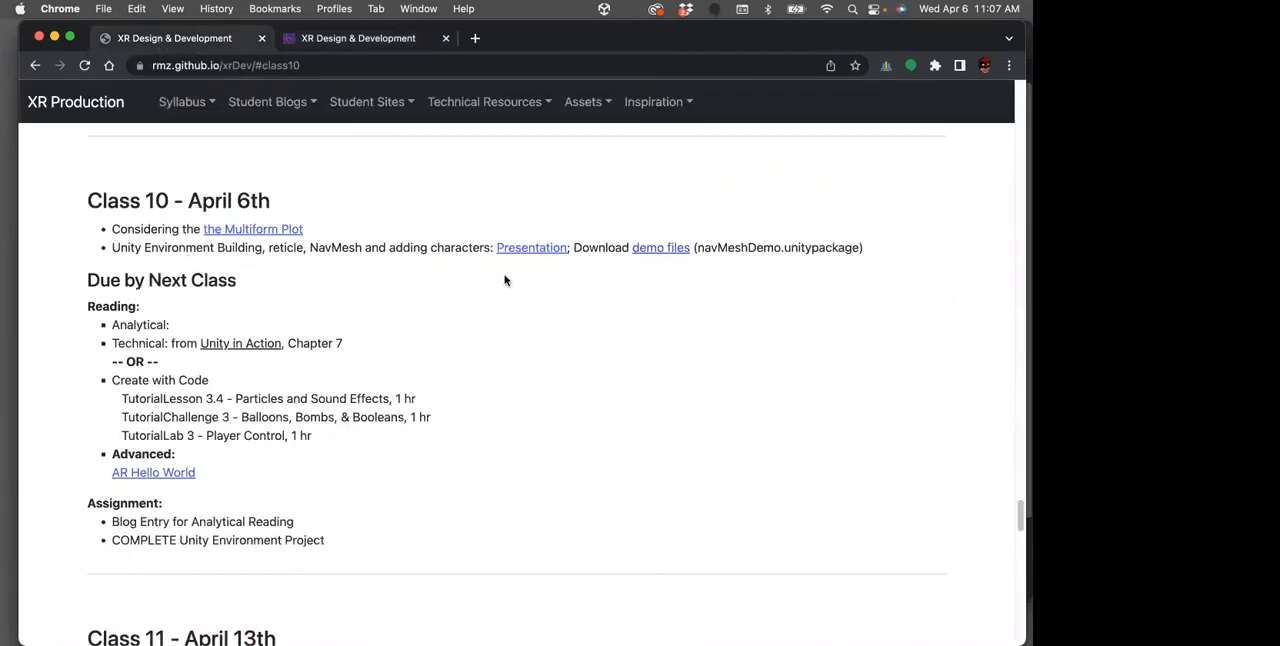
{"action": "left_click", "coordinate": [533, 248]}
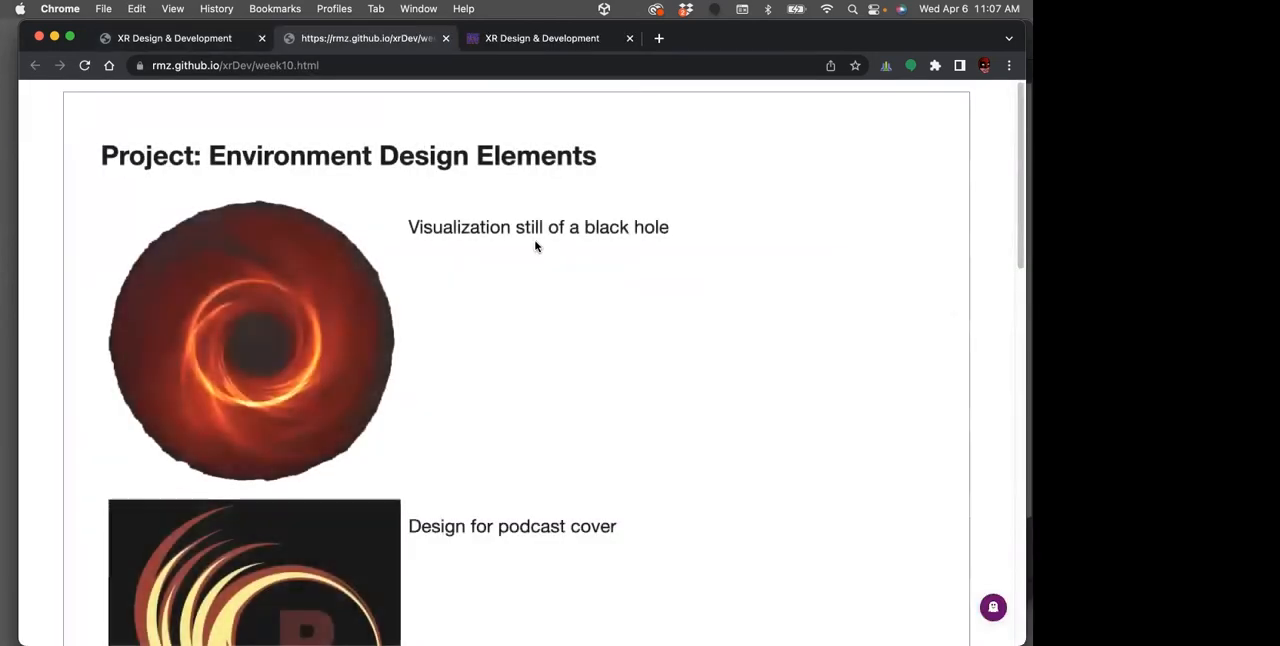
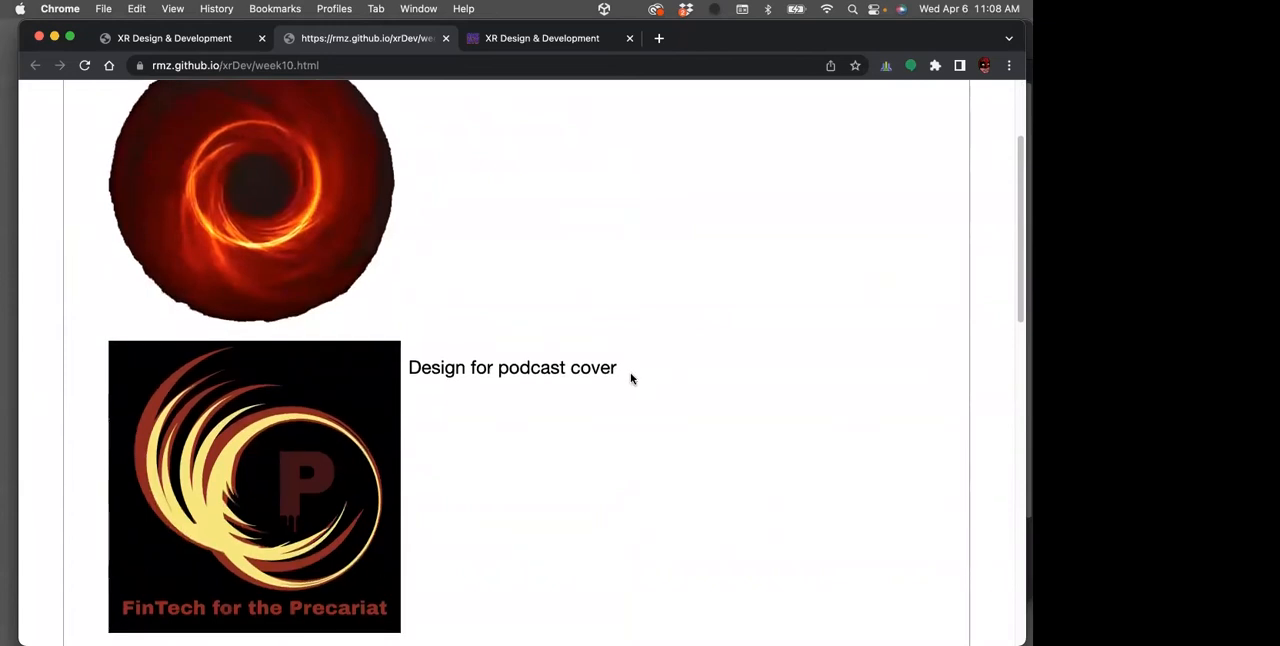
Examine the Environment Design Elements slide from the black hole visualization through the podcast cover, logo and favicon to the reticle design
{"action": "scroll", "coordinate": [631, 378], "scroll_direction": "up", "scroll_amount": 3}
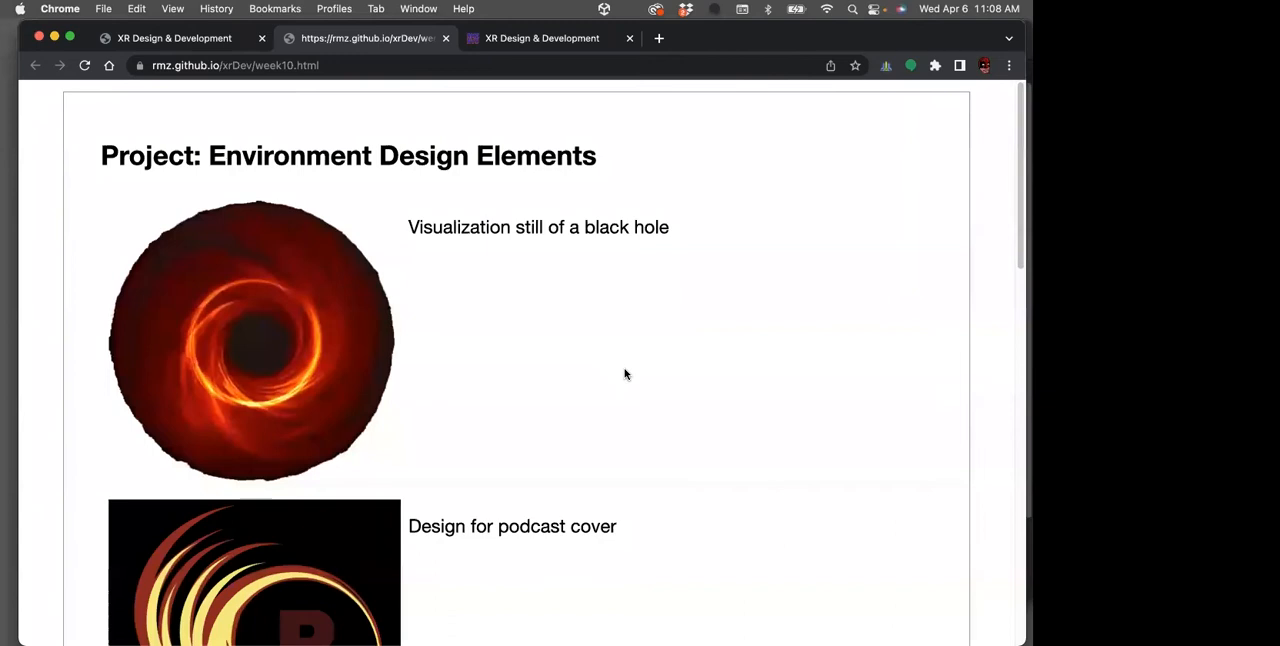
{"action": "scroll", "coordinate": [623, 377], "scroll_direction": "down", "scroll_amount": 1}
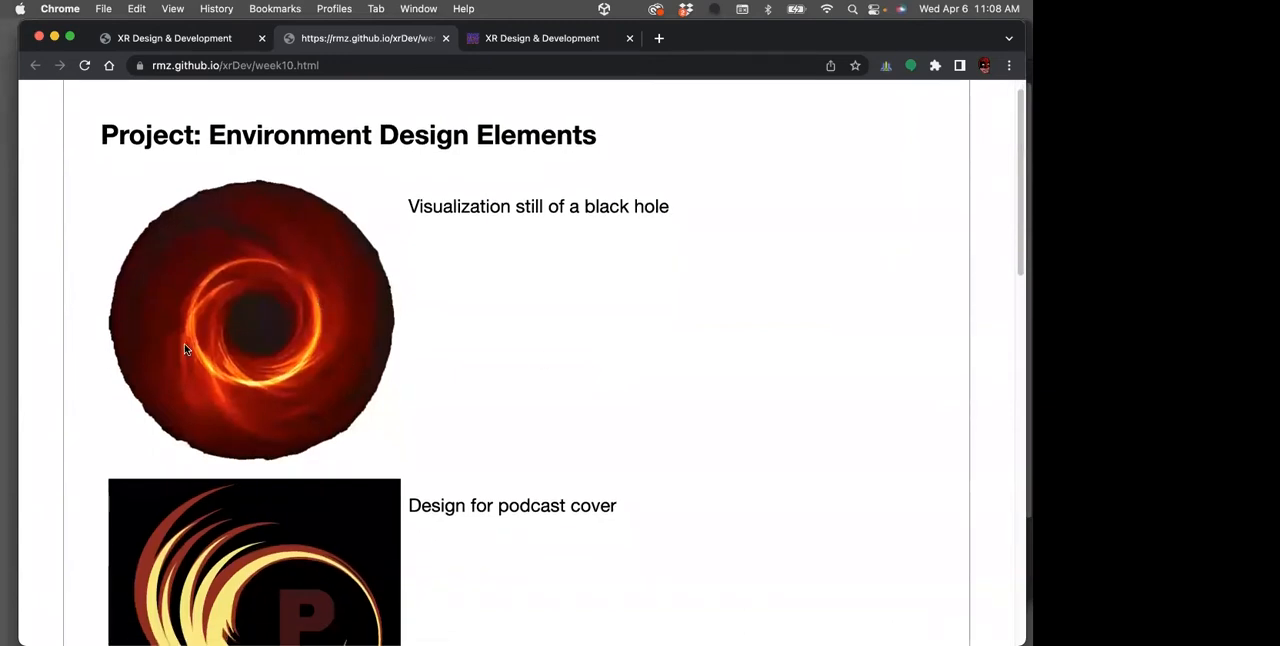
{"action": "scroll", "coordinate": [660, 412], "scroll_direction": "down", "scroll_amount": 5}
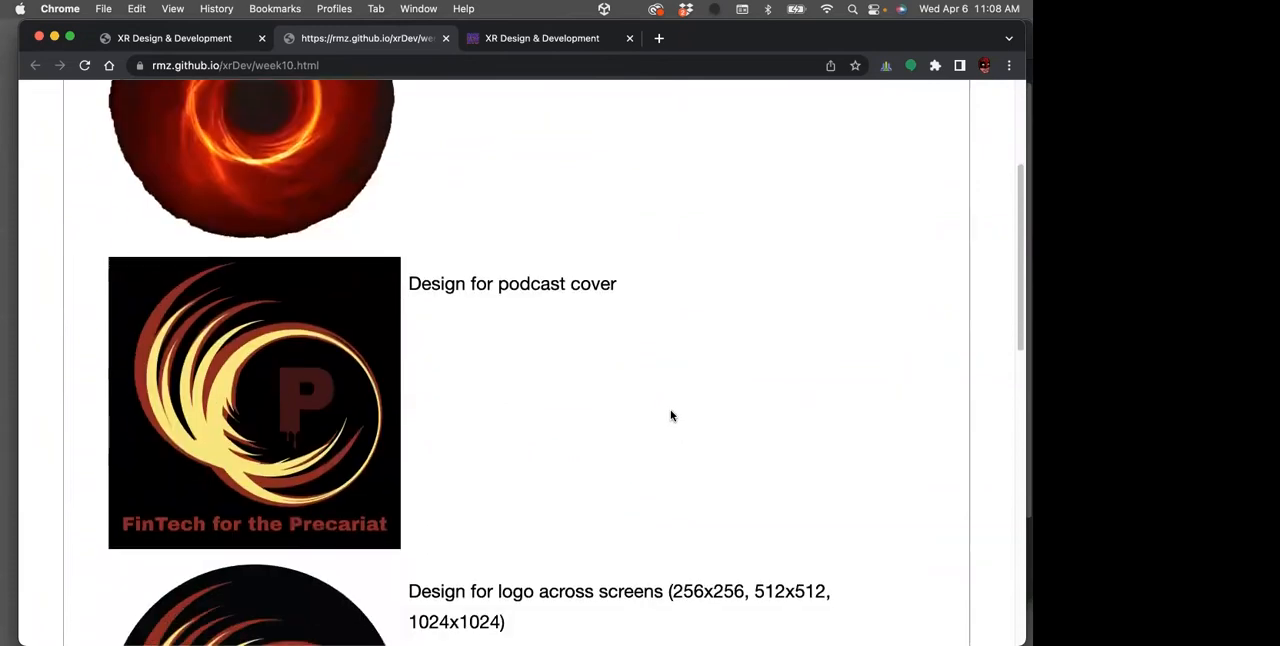
{"action": "scroll", "coordinate": [671, 415], "scroll_direction": "down", "scroll_amount": 1}
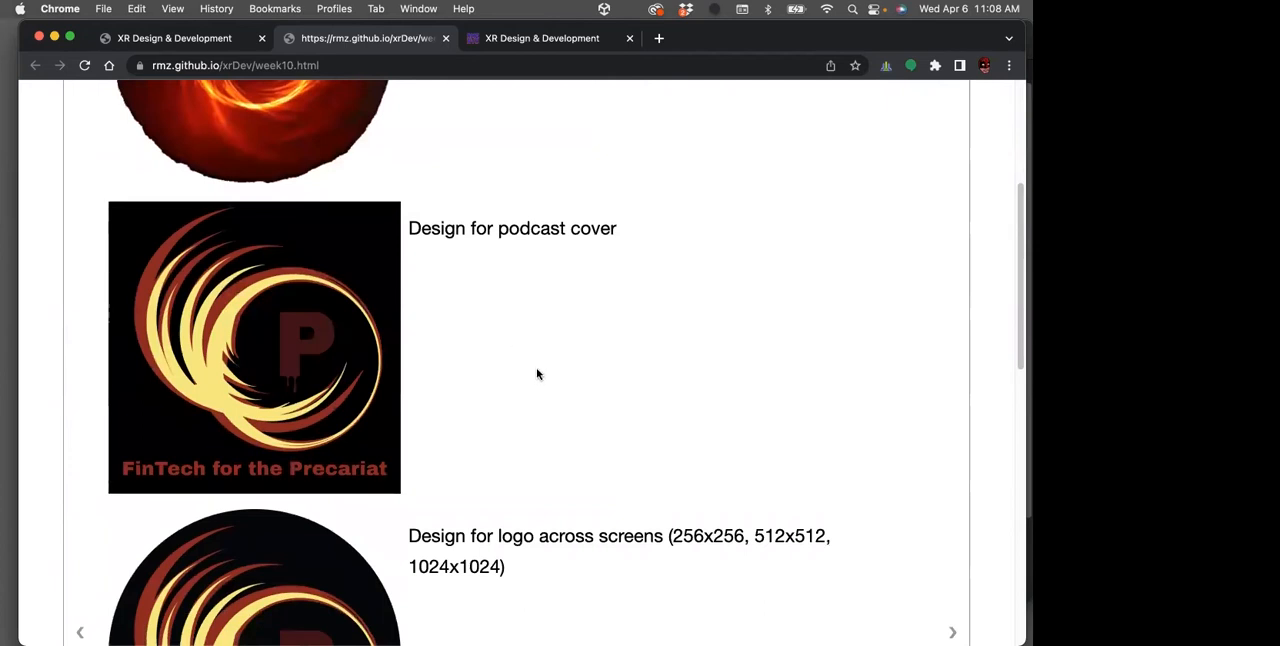
{"action": "scroll", "coordinate": [536, 374], "scroll_direction": "down", "scroll_amount": 1}
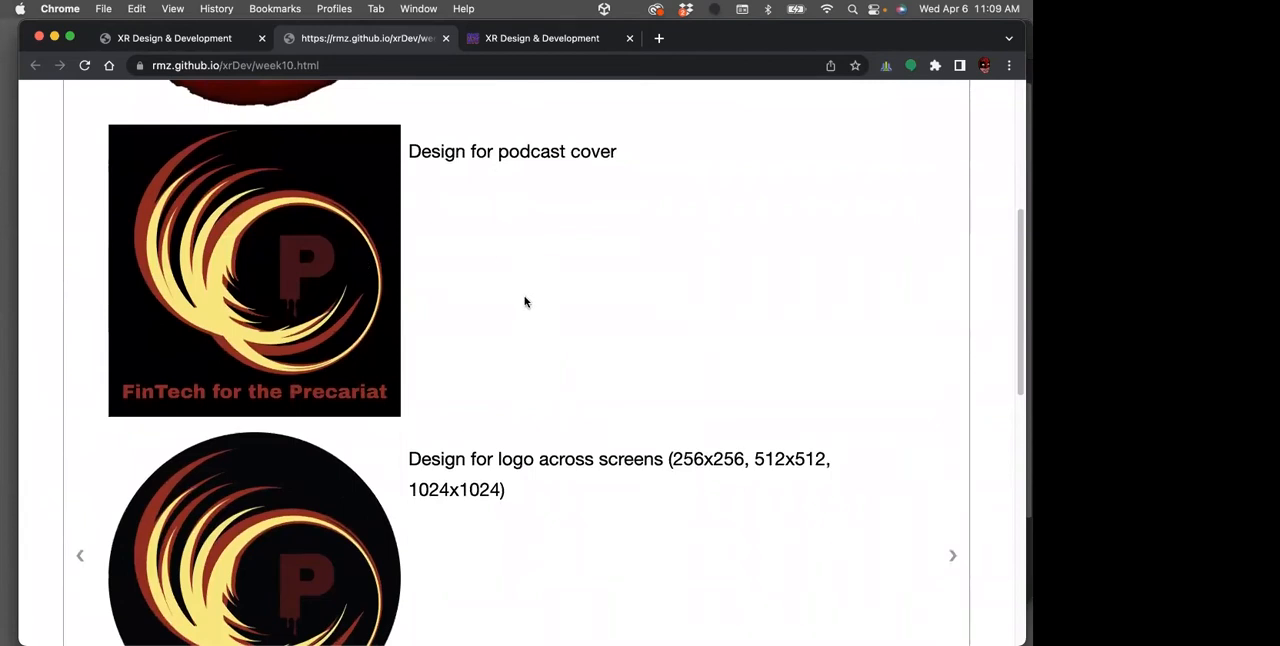
{"action": "scroll", "coordinate": [525, 300], "scroll_direction": "down", "scroll_amount": 1}
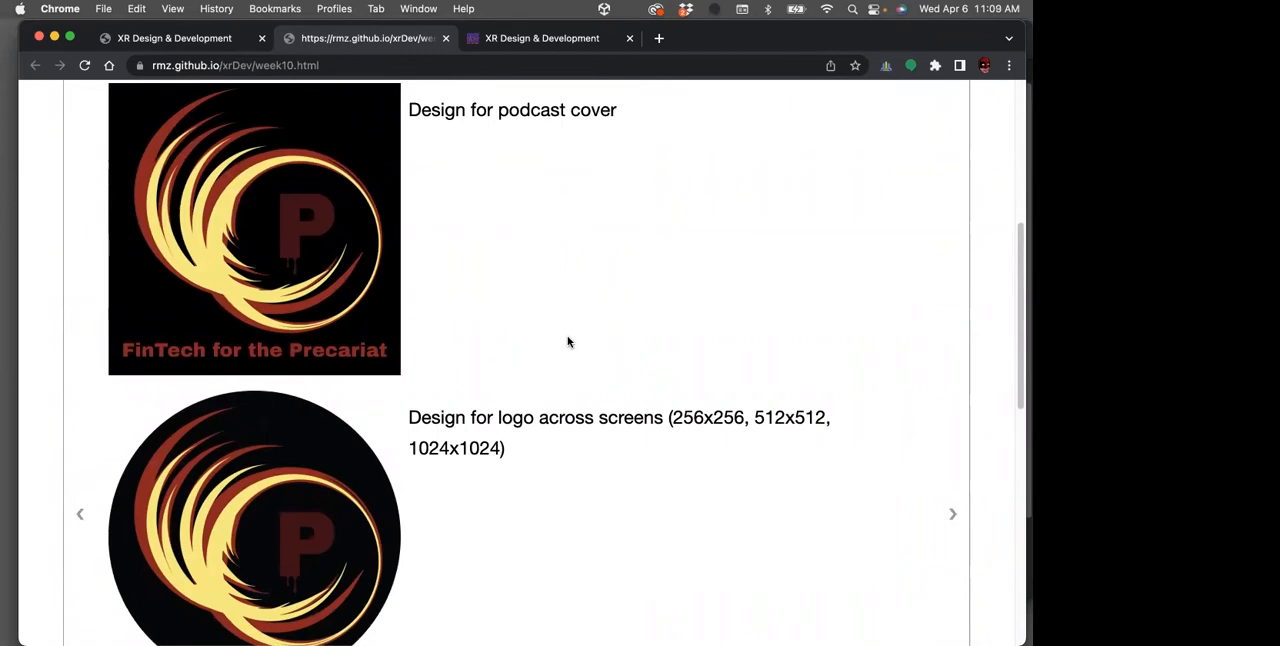
{"action": "scroll", "coordinate": [564, 371], "scroll_direction": "down", "scroll_amount": 2}
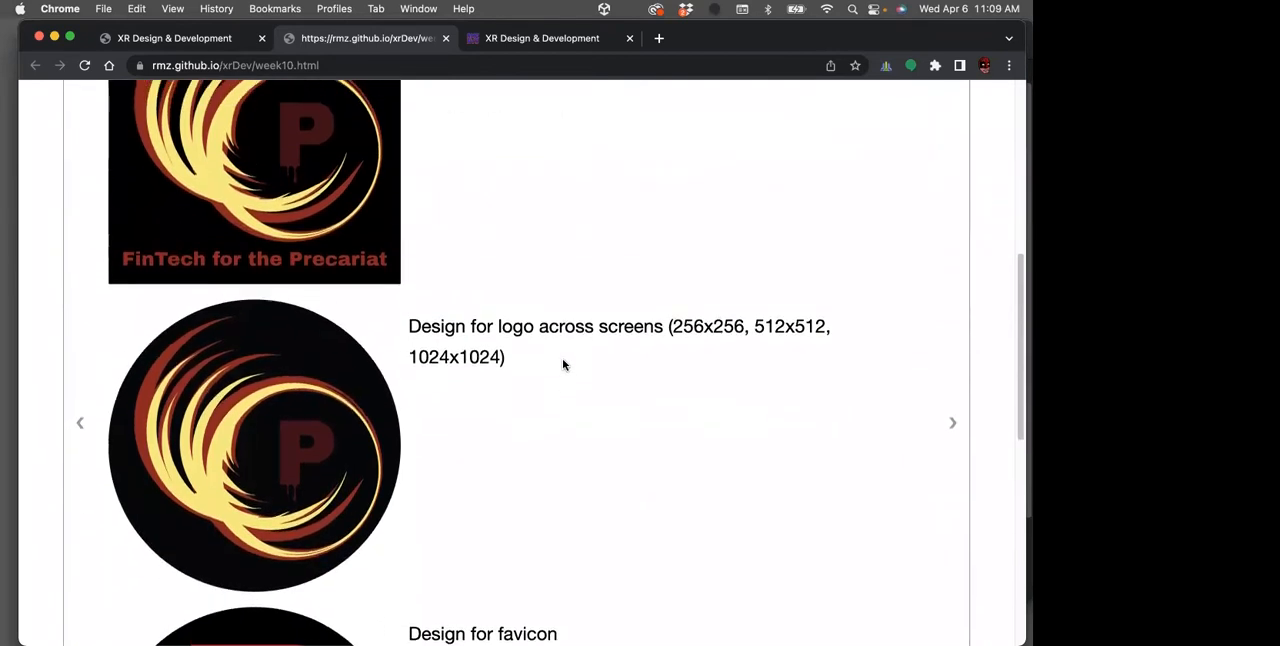
{"action": "scroll", "coordinate": [563, 364], "scroll_direction": "down", "scroll_amount": 2}
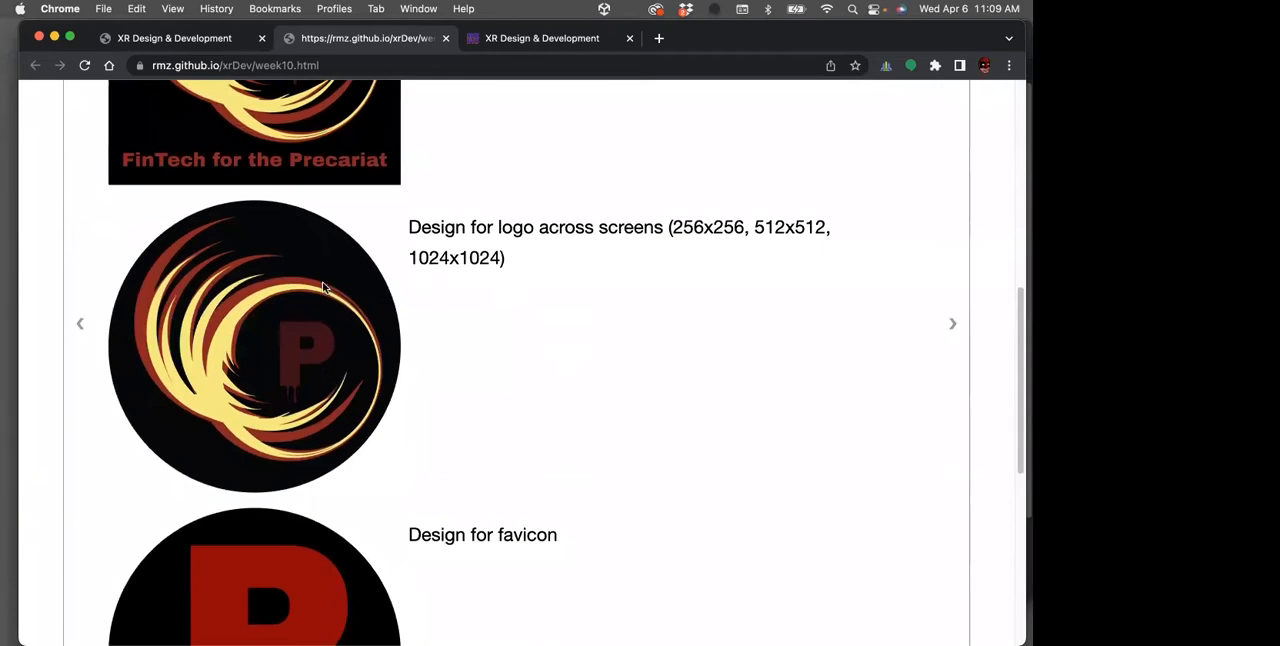
{"action": "scroll", "coordinate": [597, 363], "scroll_direction": "down", "scroll_amount": 5}
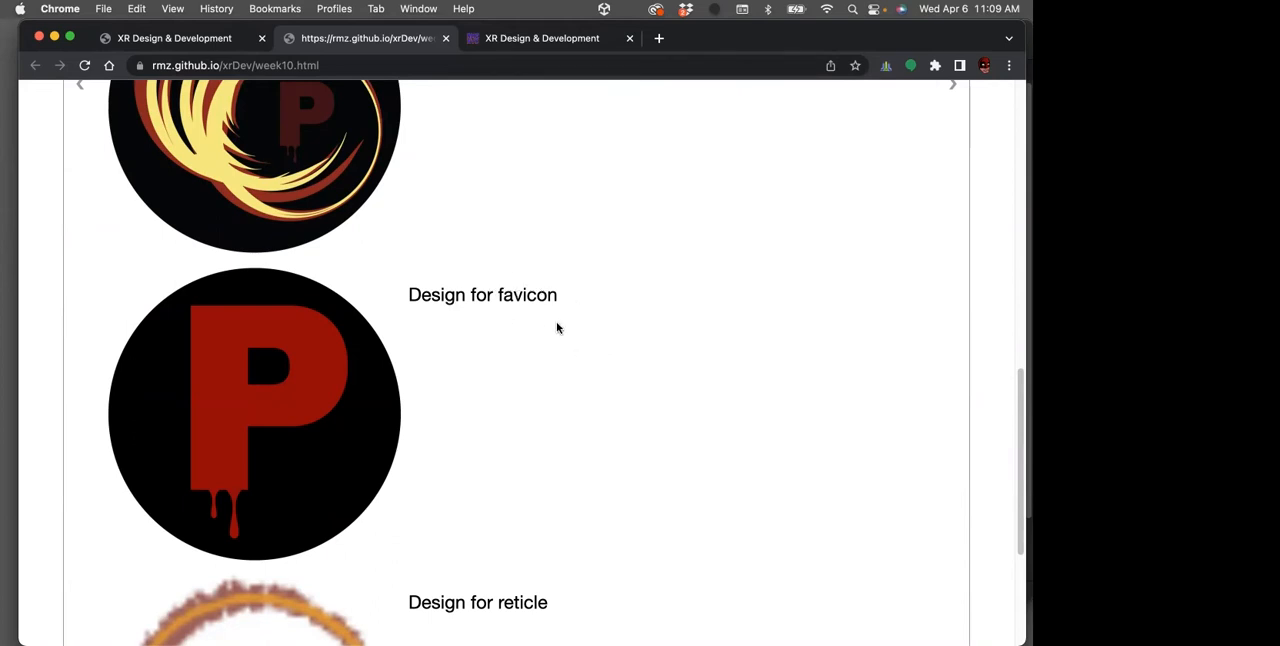
{"action": "scroll", "coordinate": [556, 326], "scroll_direction": "down", "scroll_amount": 3}
{"action": "scroll", "coordinate": [557, 329], "scroll_direction": "down", "scroll_amount": 2}
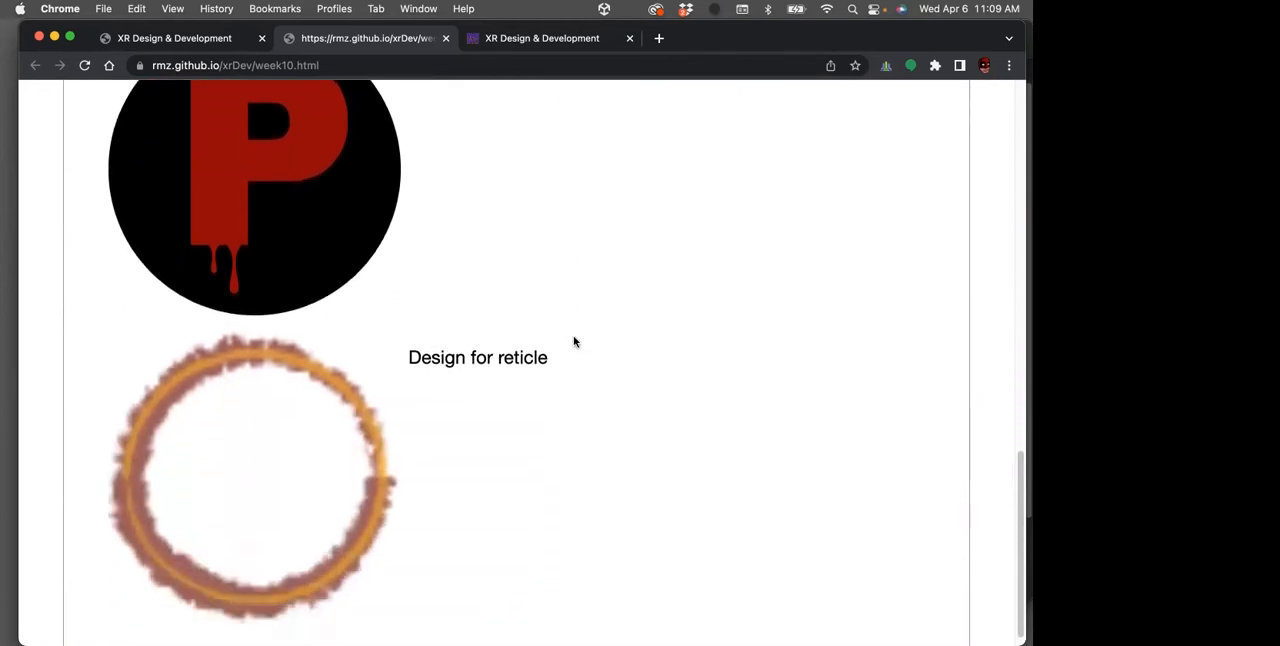
{"action": "scroll", "coordinate": [598, 371], "scroll_direction": "down", "scroll_amount": 1}
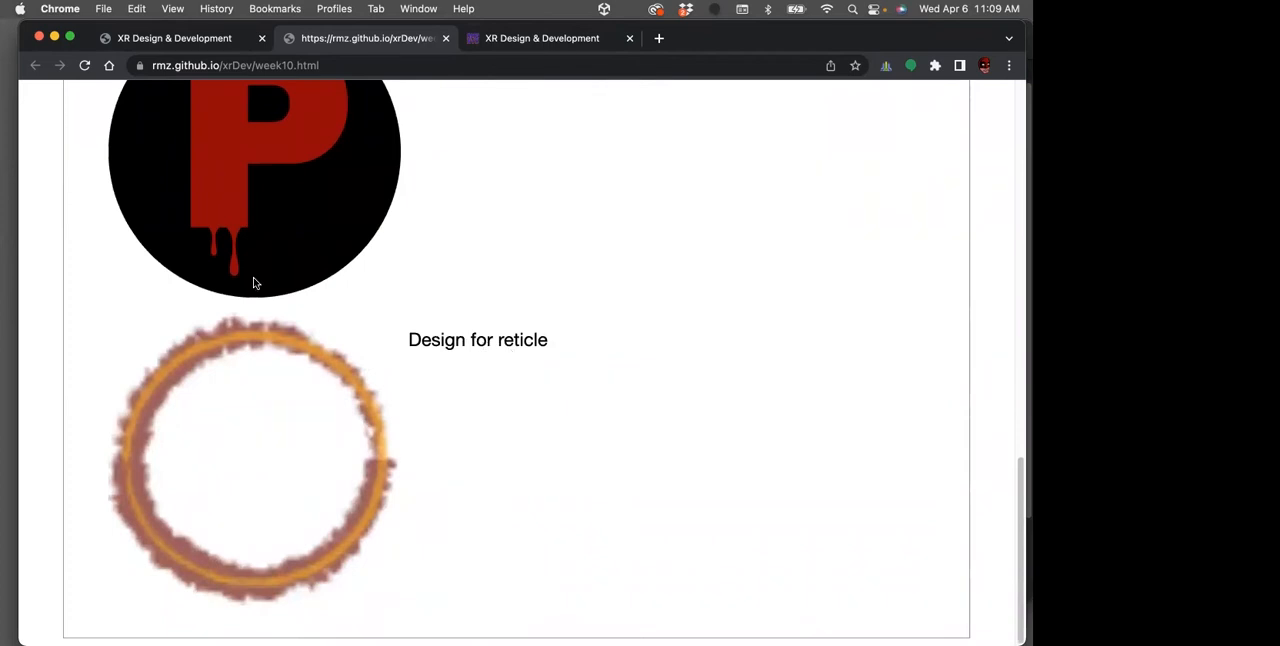
Minimize the presentation window, switch to Illustrator with reticle.ai, and view the brush choices for the selected red ellipse
{"action": "left_click", "coordinate": [54, 38]}
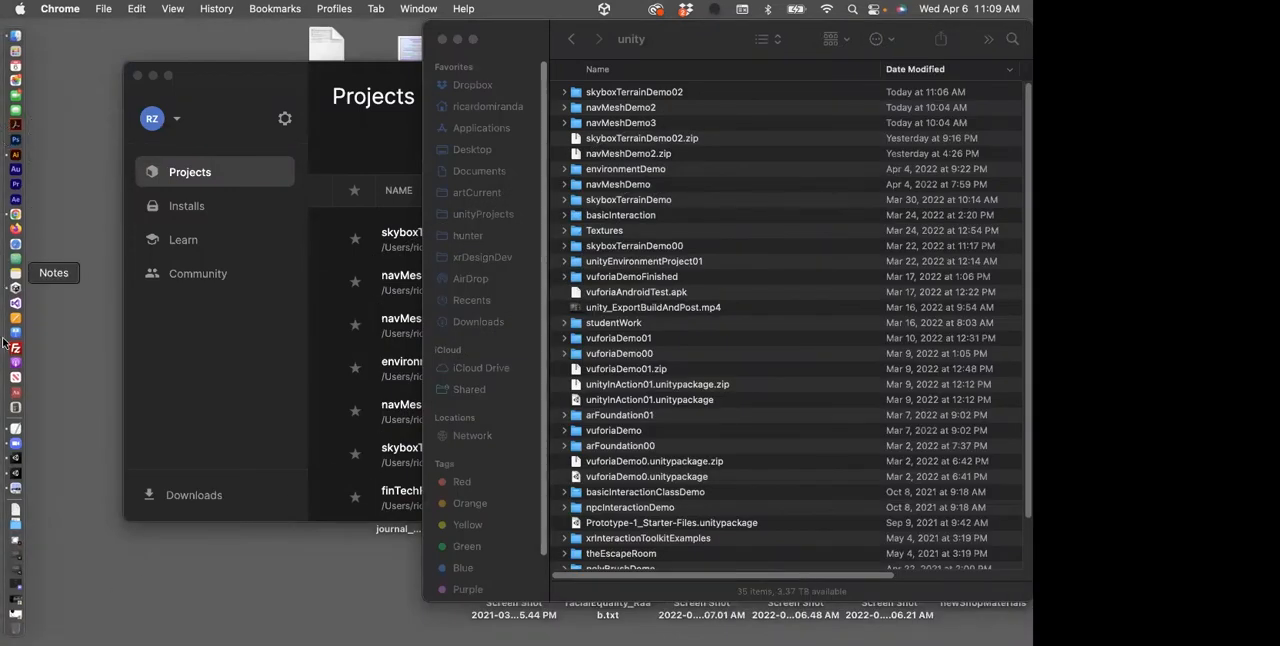
{"action": "left_click", "coordinate": [14, 158]}
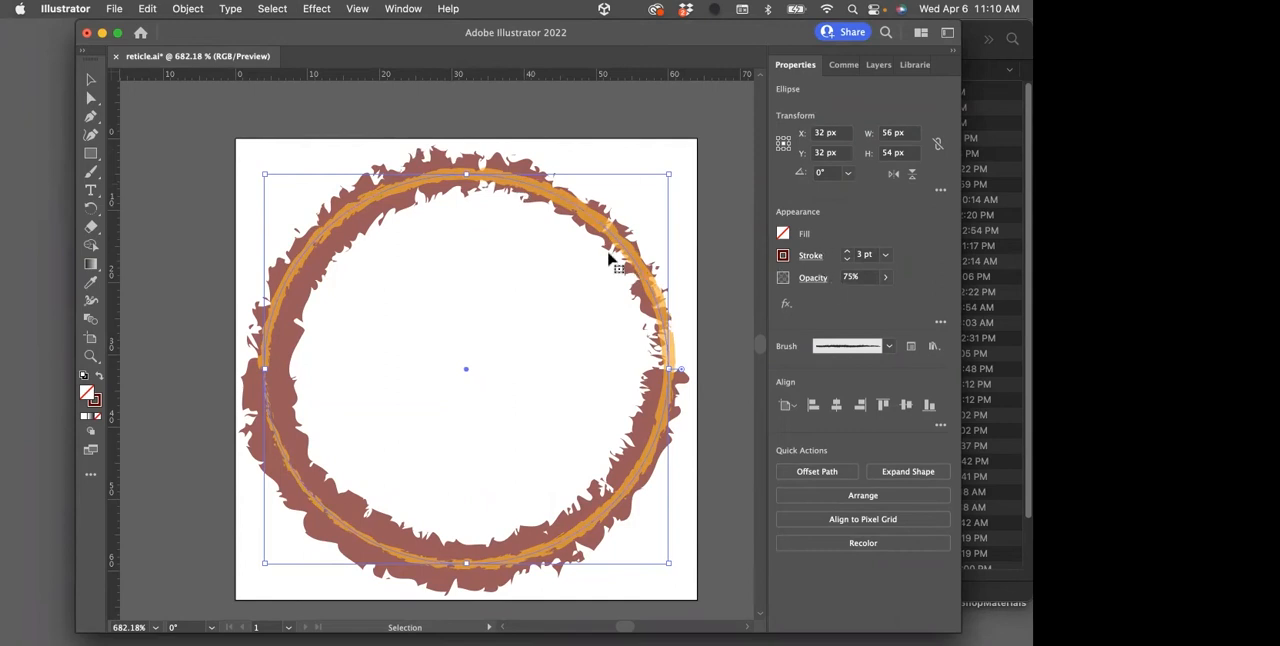
{"action": "left_click", "coordinate": [888, 347]}
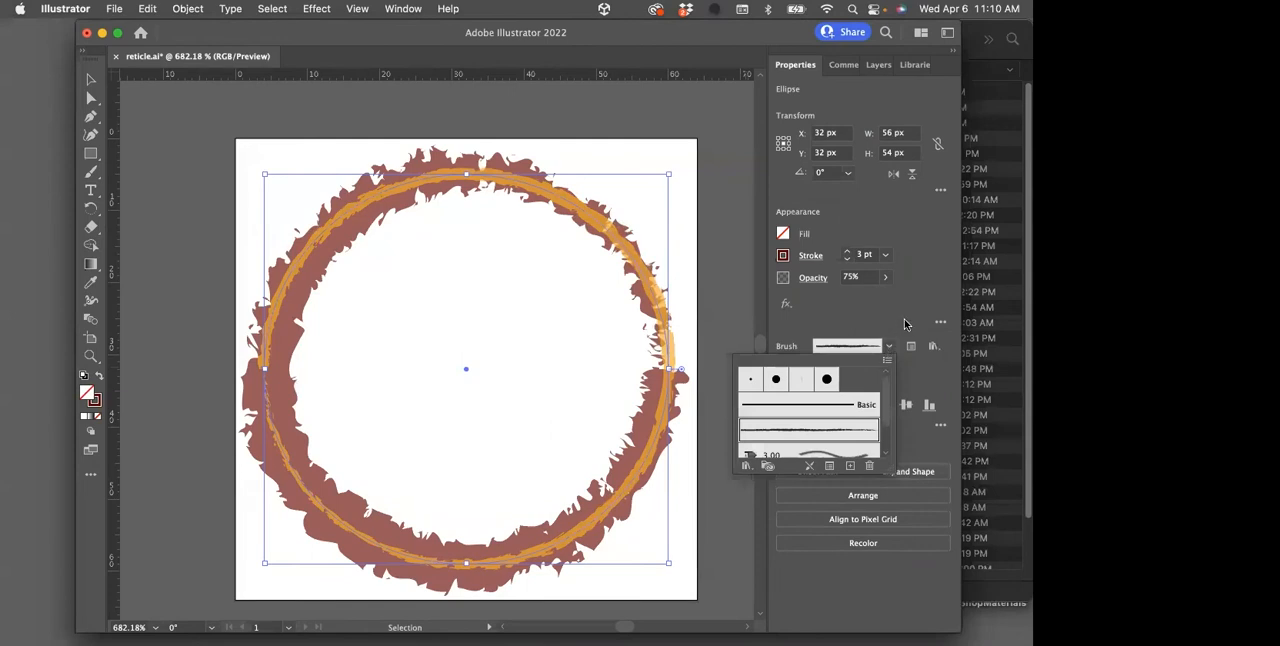
{"action": "left_click", "coordinate": [903, 323]}
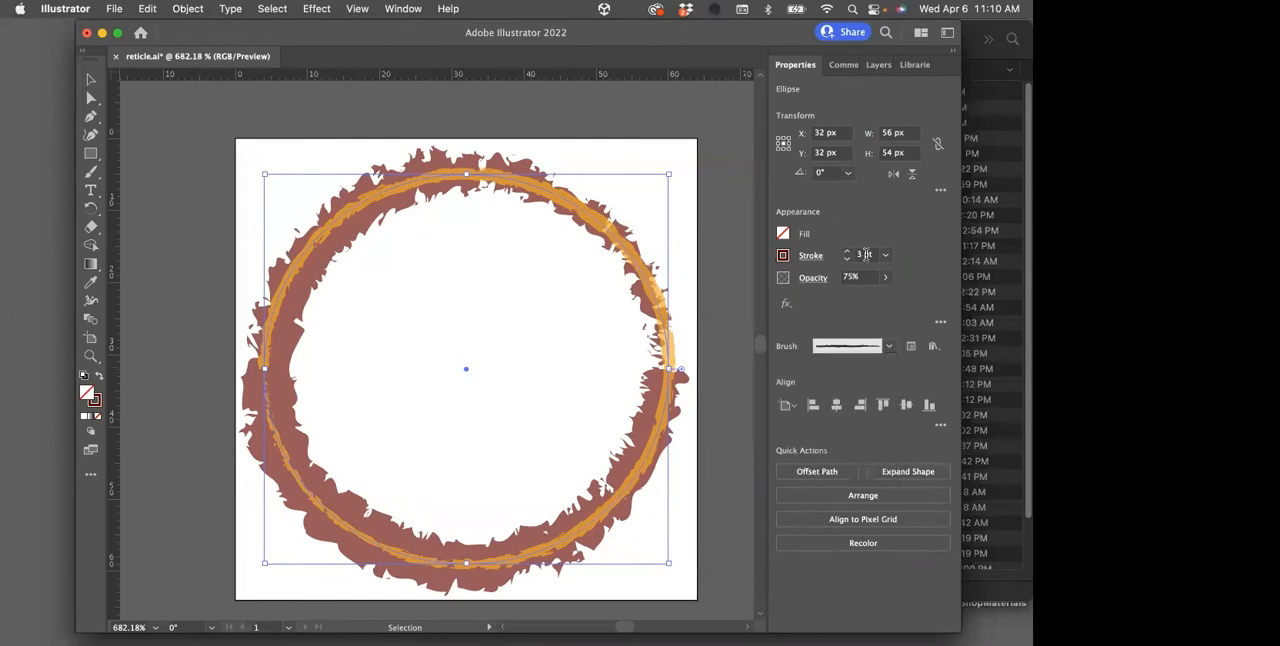
Hide the red64 and orange64 layers to inspect the reticle's parts, and show both layers again
{"action": "left_click", "coordinate": [878, 64]}
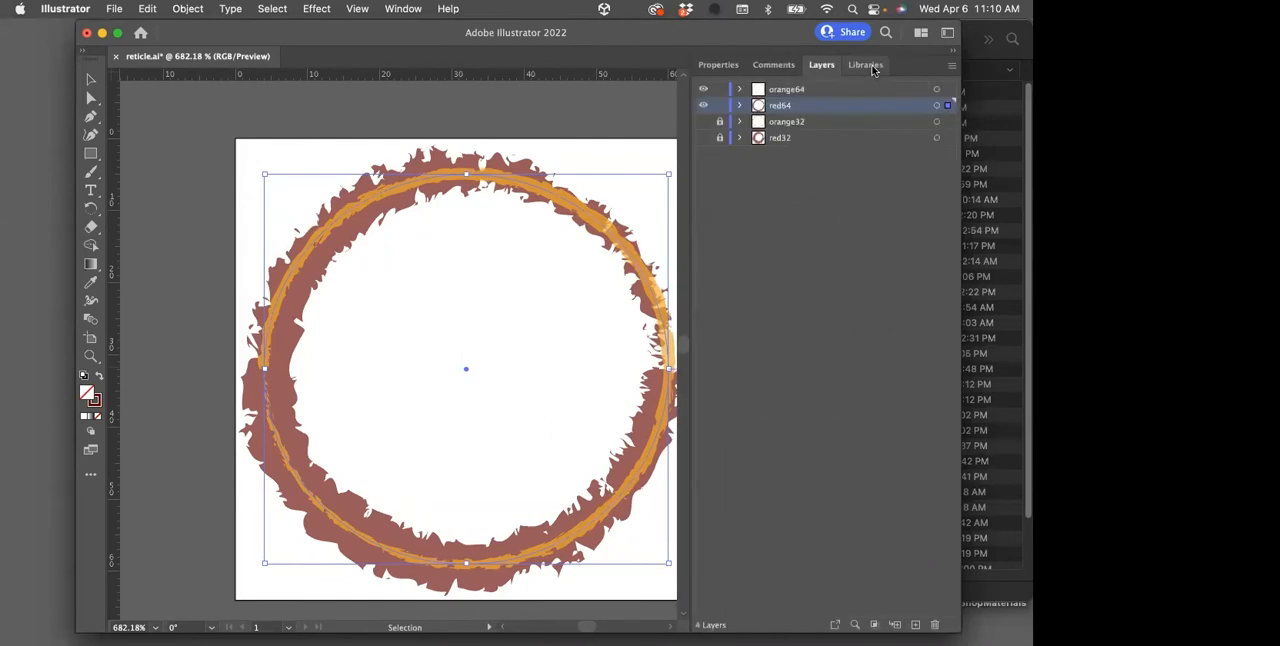
{"action": "left_click", "coordinate": [702, 105]}
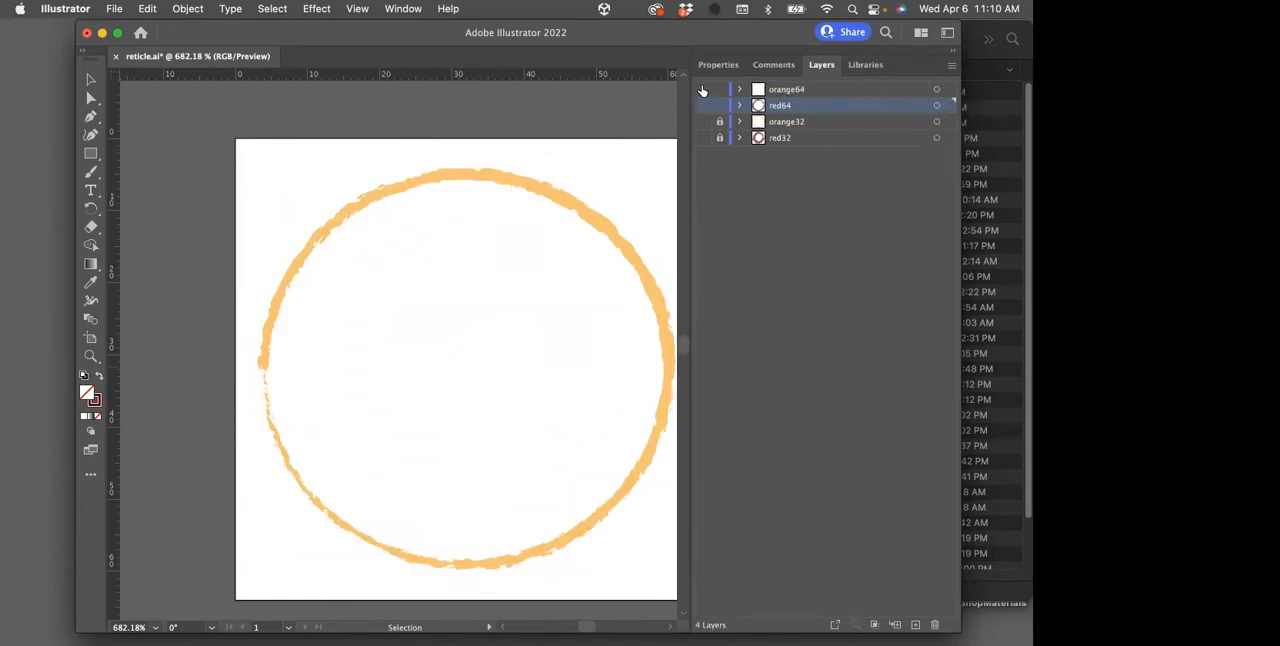
{"action": "left_click", "coordinate": [702, 90]}
{"action": "left_click", "coordinate": [703, 89]}
{"action": "left_click", "coordinate": [703, 105]}
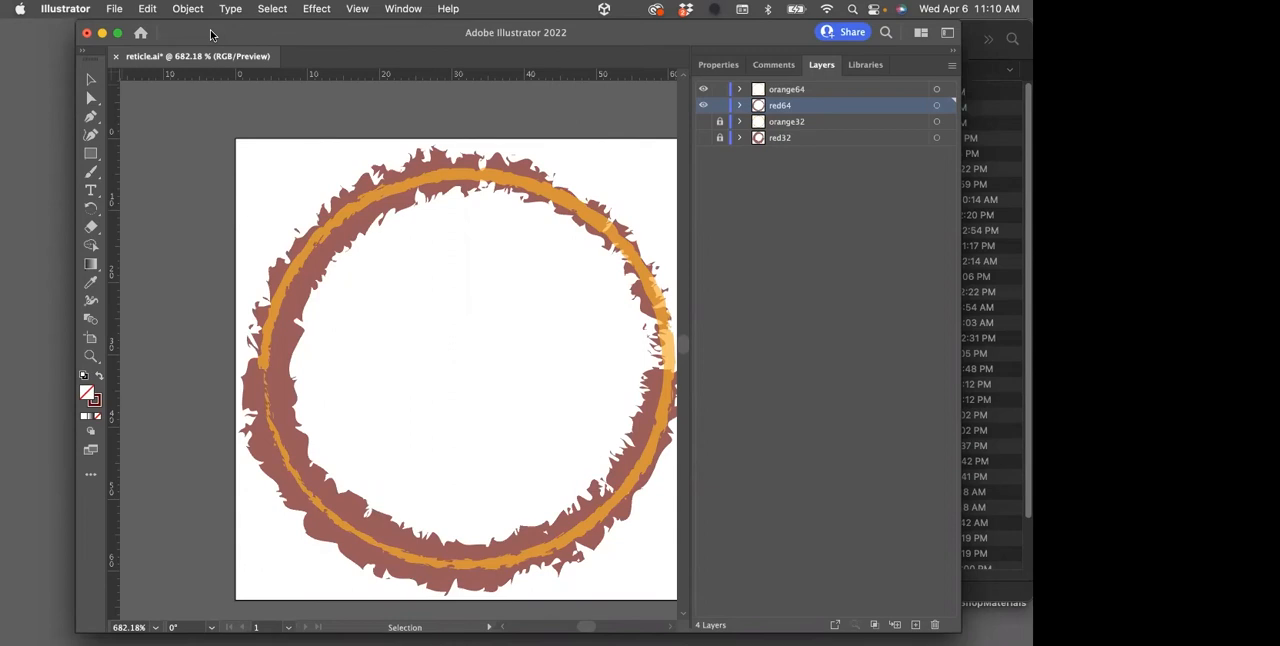
Quit Illustrator without saving reticle.ai and switch to Unity's navMeshDemo2 project with BasicNavMeshScene
{"action": "key", "text": "super+q"}
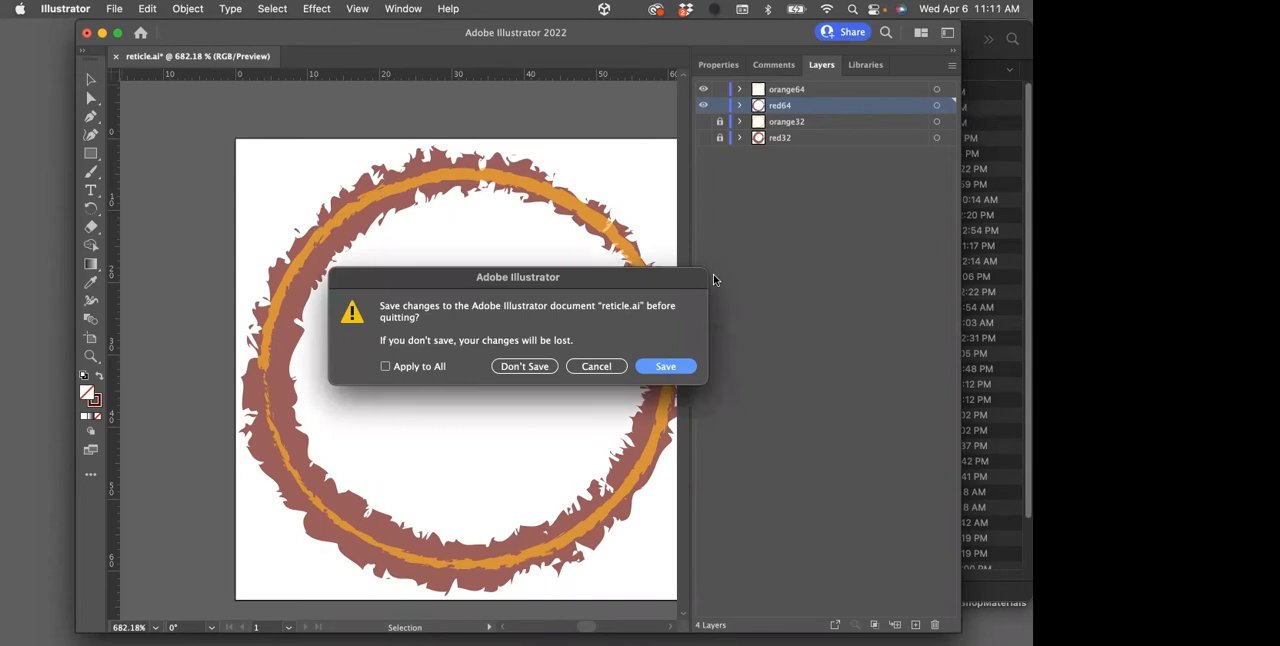
{"action": "left_click", "coordinate": [534, 366]}
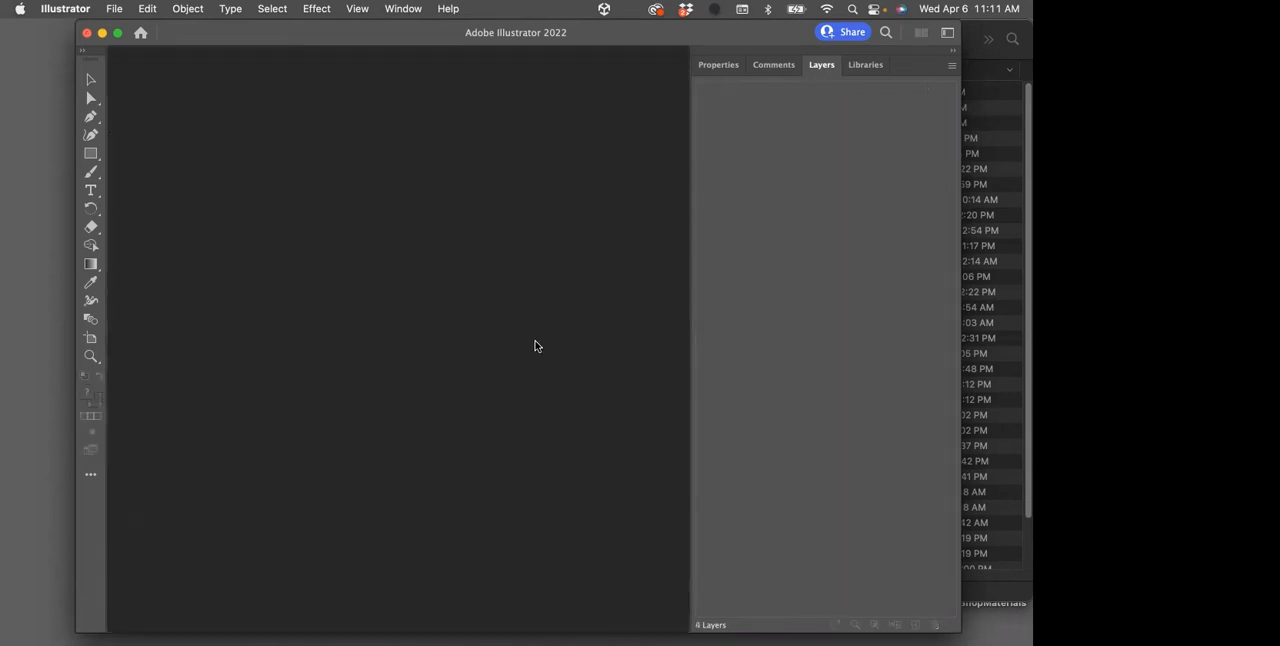
{"action": "mouse_move", "coordinate": [5, 537]}
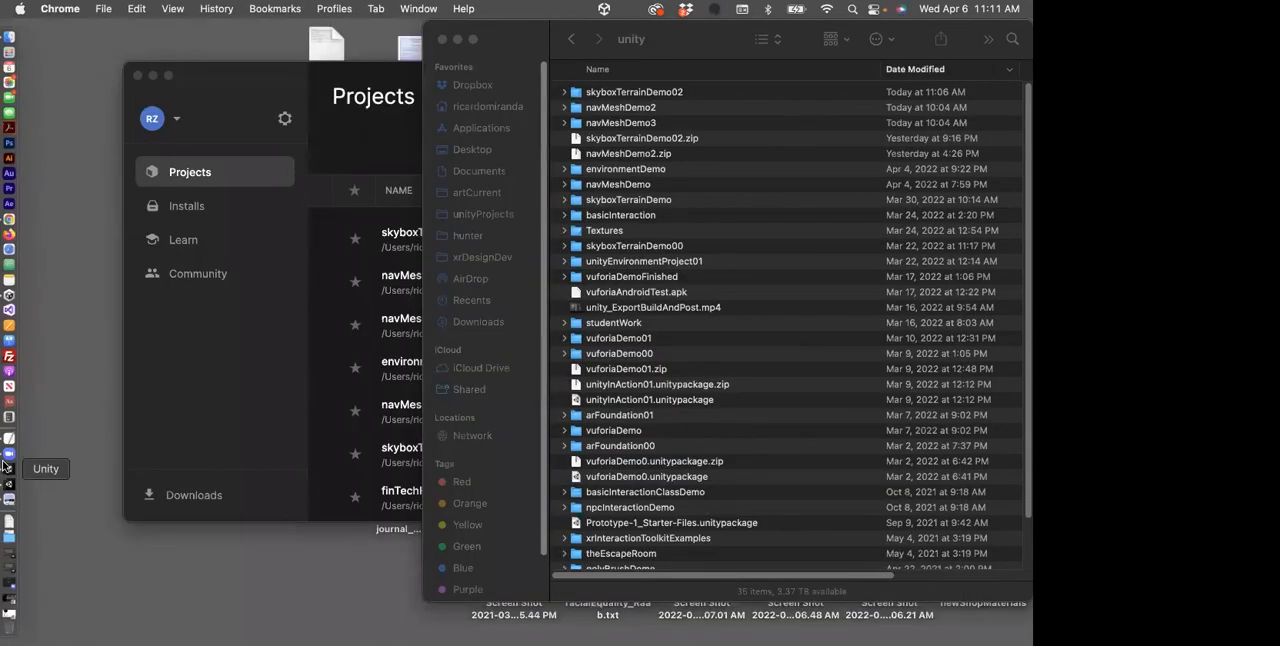
{"action": "left_click", "coordinate": [14, 570]}
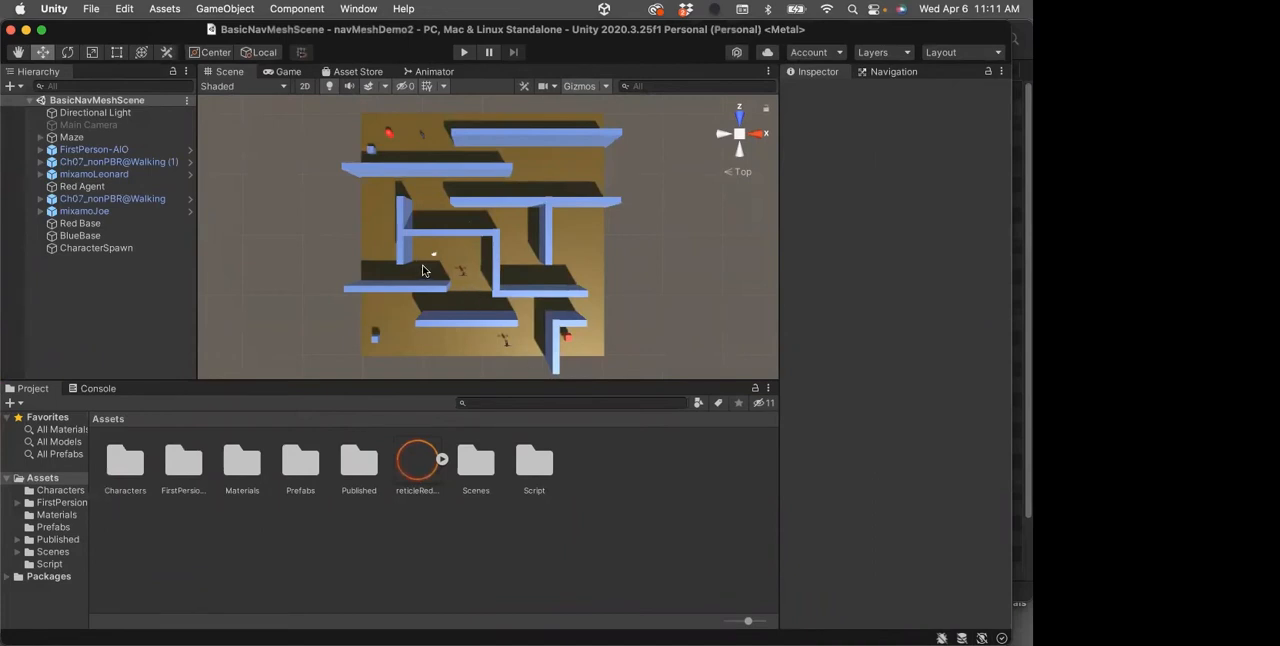
Review the reticleRed64 texture's import settings, and expand FirstPerson-AIO and its First Person AIO script to inspect the Crosshair setting
{"action": "left_click", "coordinate": [402, 458]}
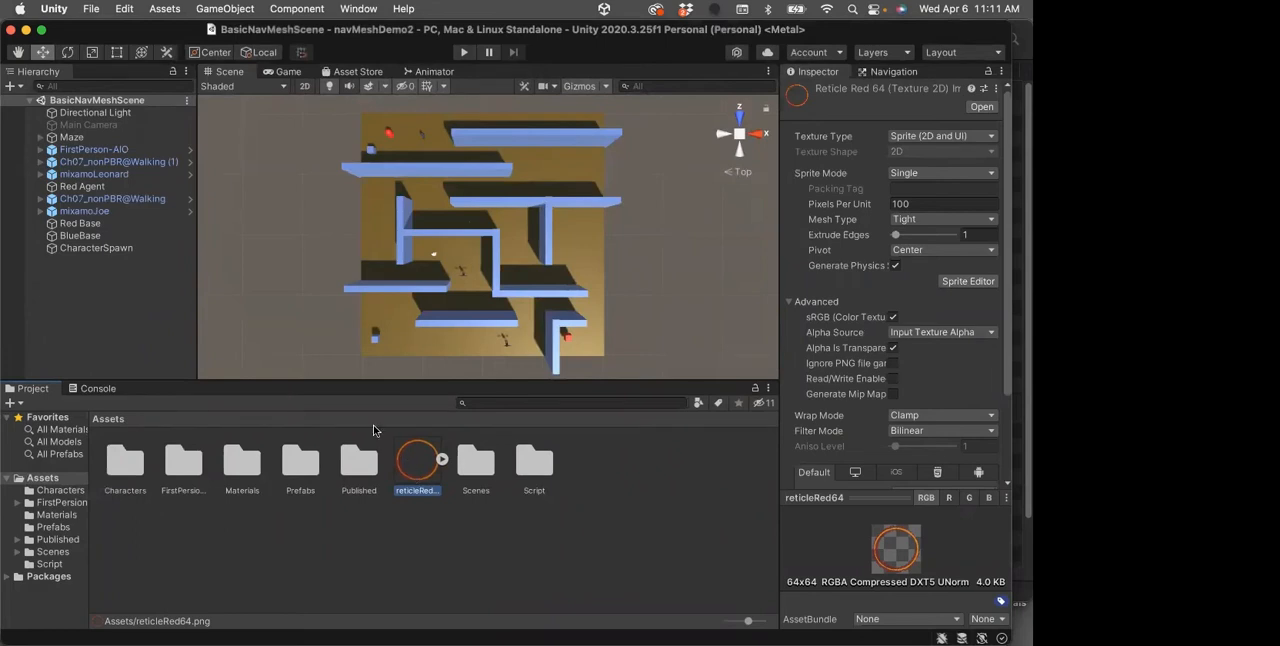
{"action": "left_click", "coordinate": [52, 153]}
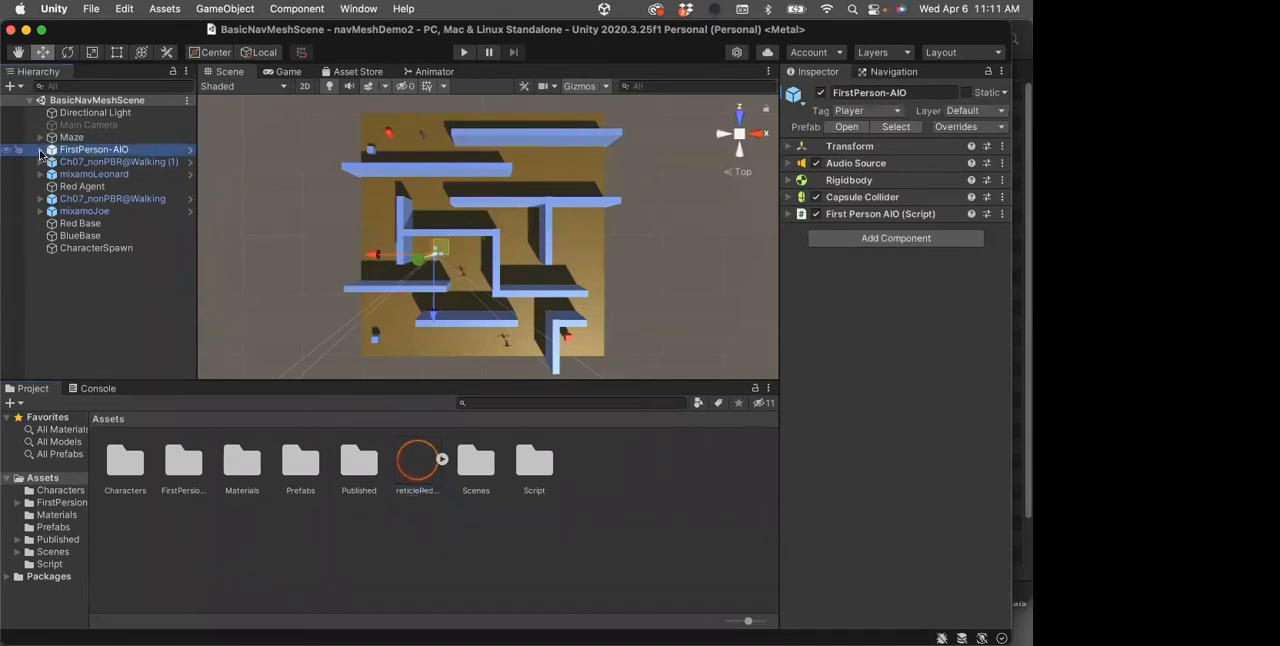
{"action": "left_click", "coordinate": [40, 150]}
{"action": "left_click", "coordinate": [50, 162]}
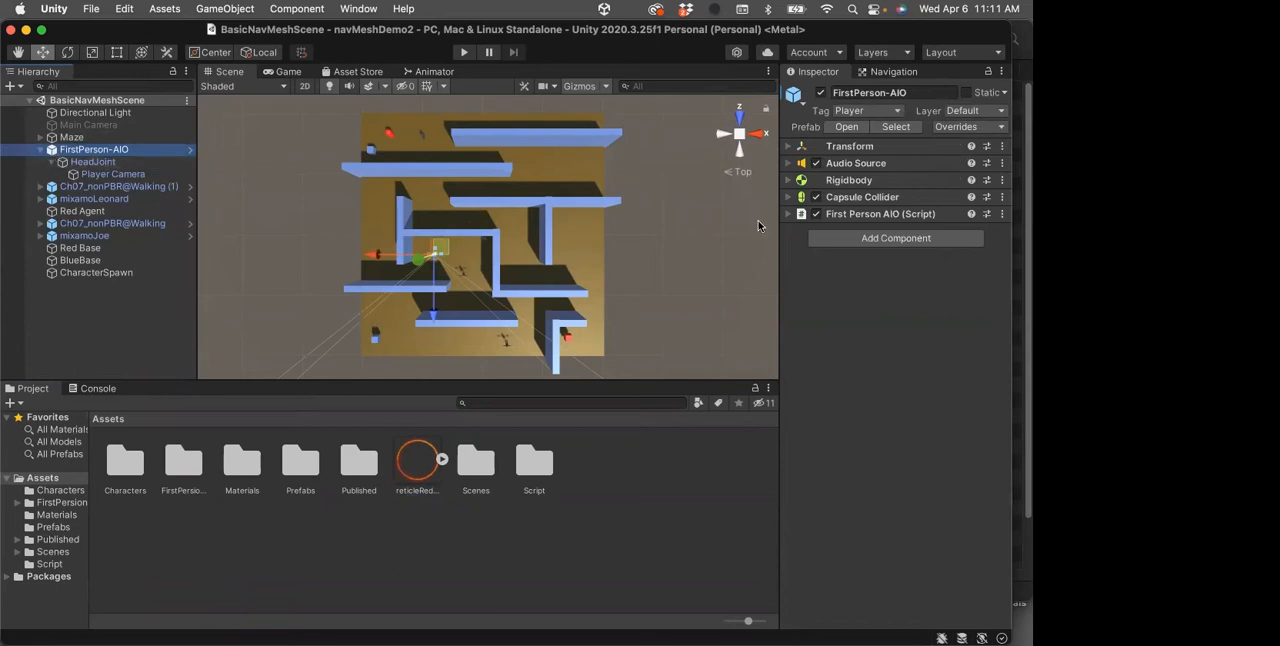
{"action": "left_click", "coordinate": [790, 217]}
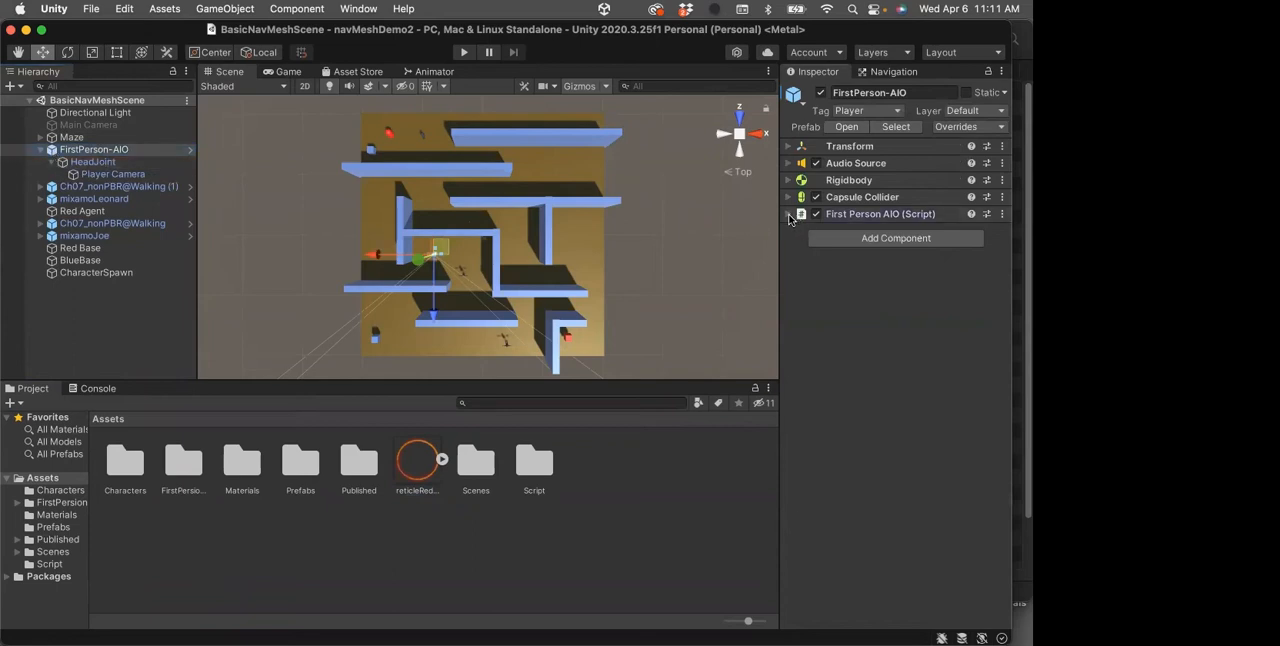
{"action": "left_click", "coordinate": [790, 215]}
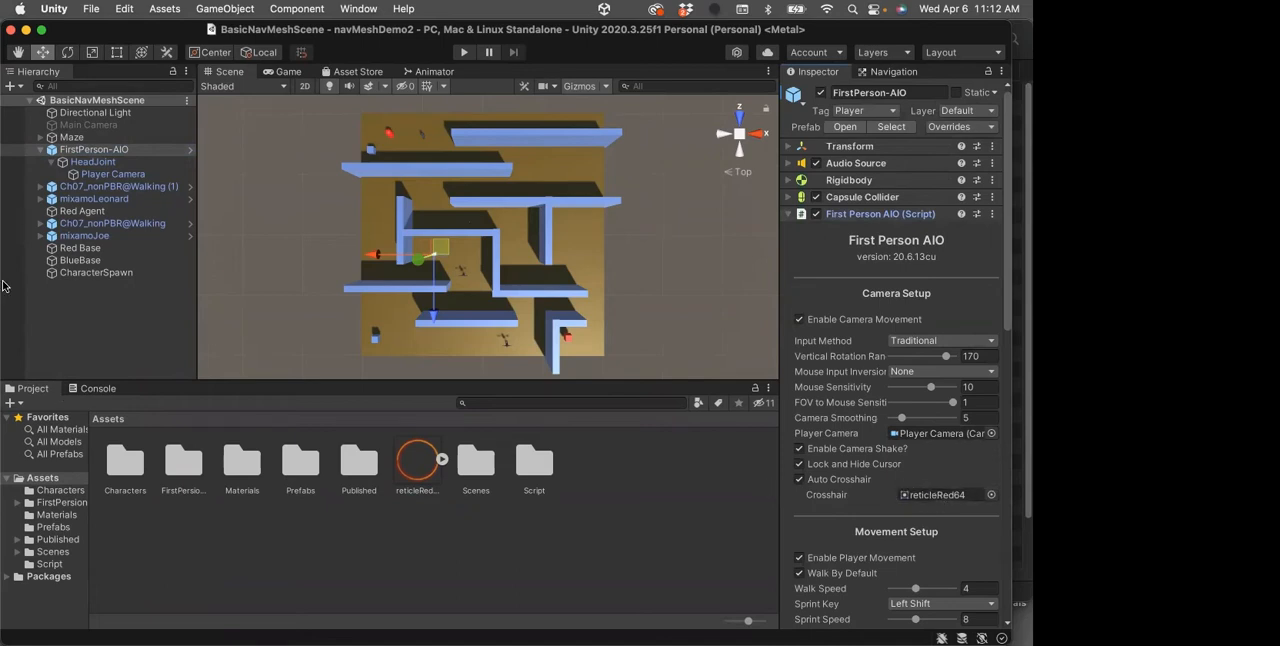
Switch back to the Class 10 presentation in Chrome and advance to the Environment Reticle slide
{"action": "mouse_move", "coordinate": [4, 331]}
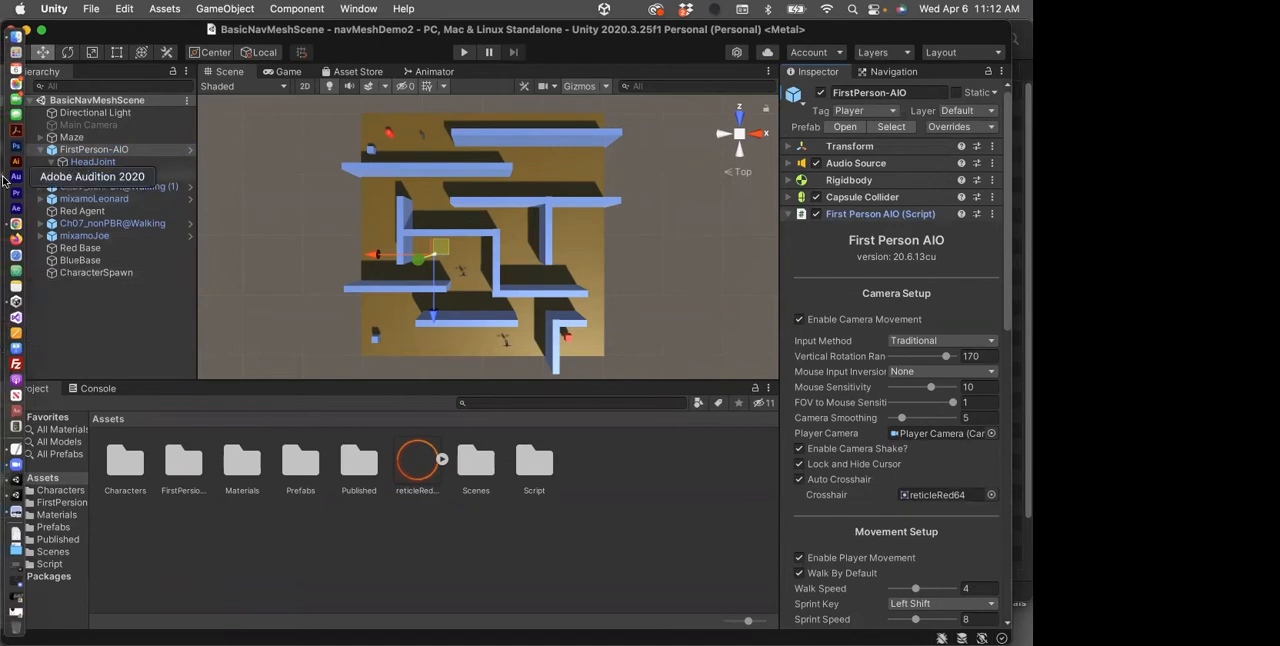
{"action": "left_click", "coordinate": [12, 226]}
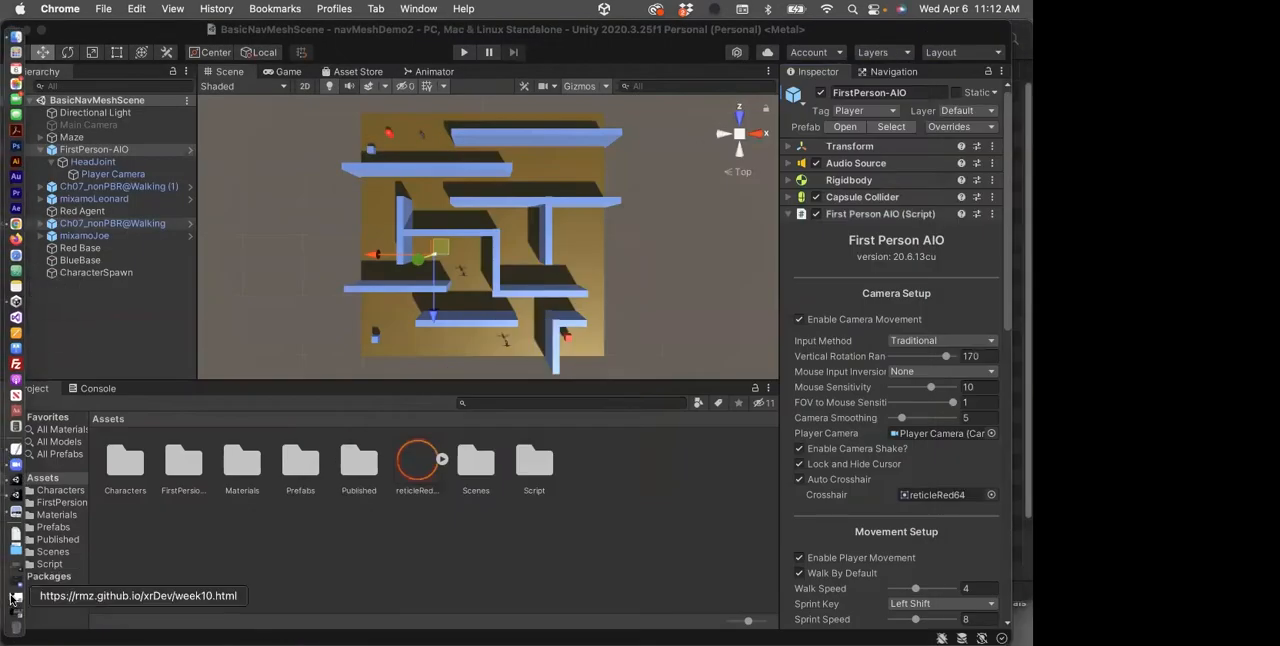
{"action": "left_click", "coordinate": [14, 599]}
{"action": "scroll", "coordinate": [931, 343], "scroll_direction": "up", "scroll_amount": 5}
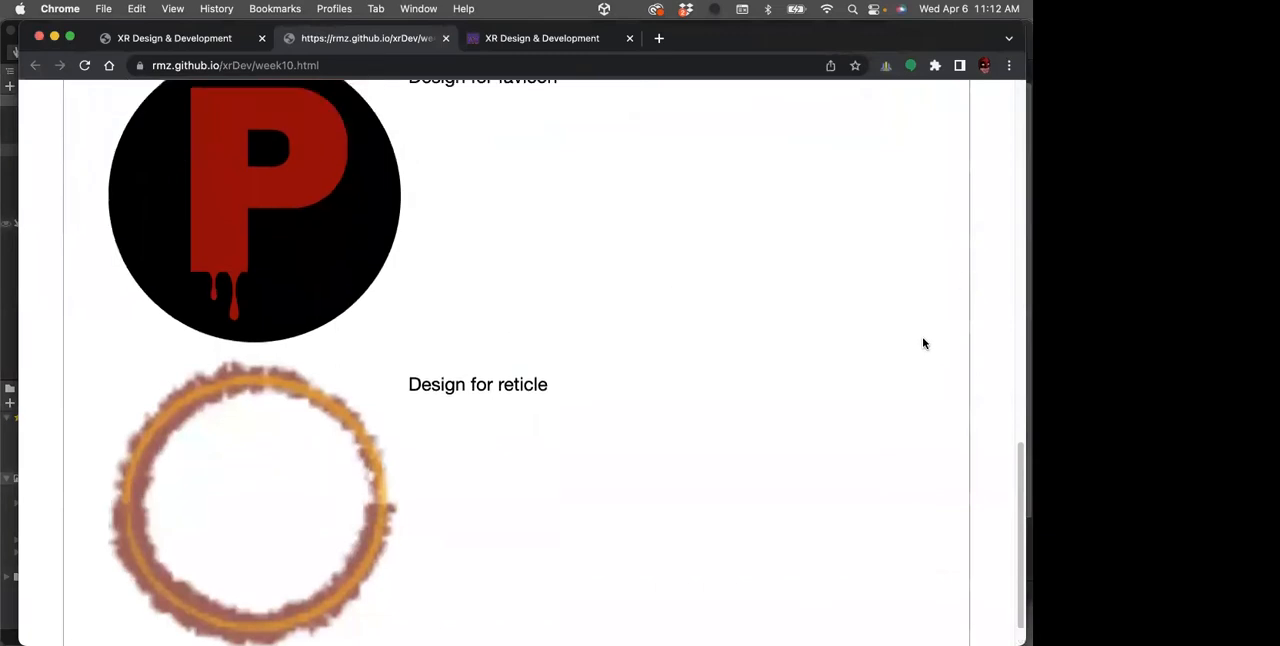
{"action": "left_click", "coordinate": [955, 116]}
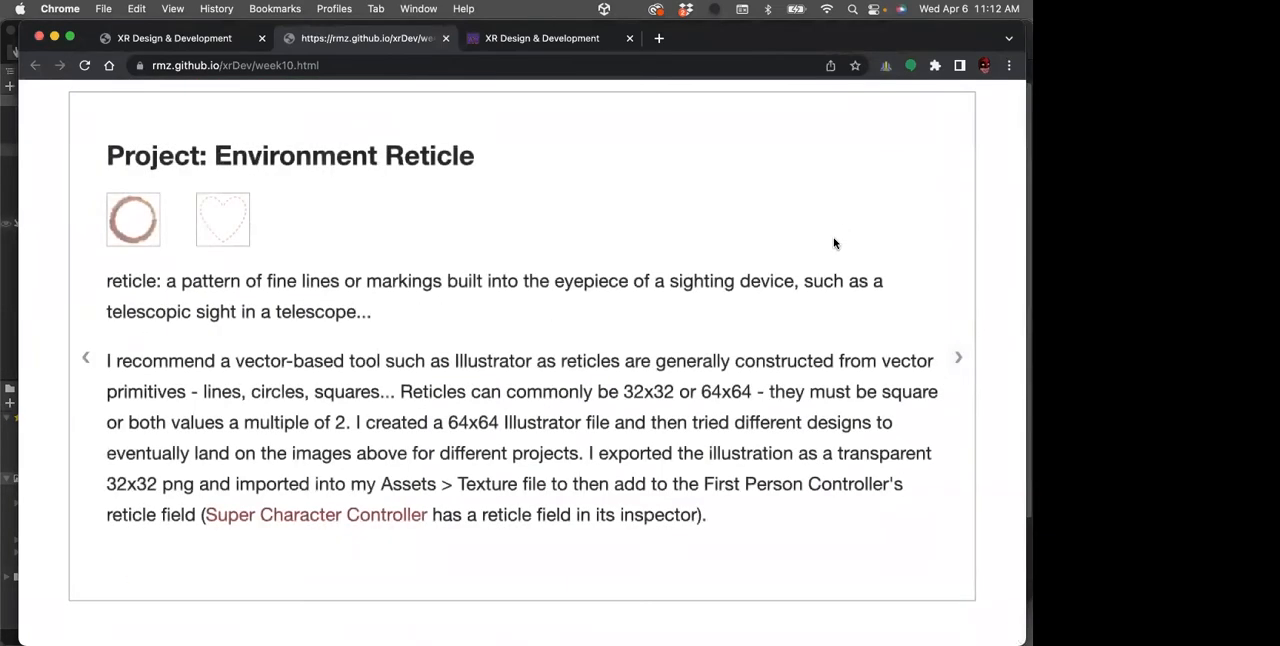
Open the Super Character Controller link from the slide and review its Asset Store page, including the license details and overview
{"action": "left_click", "coordinate": [288, 515]}
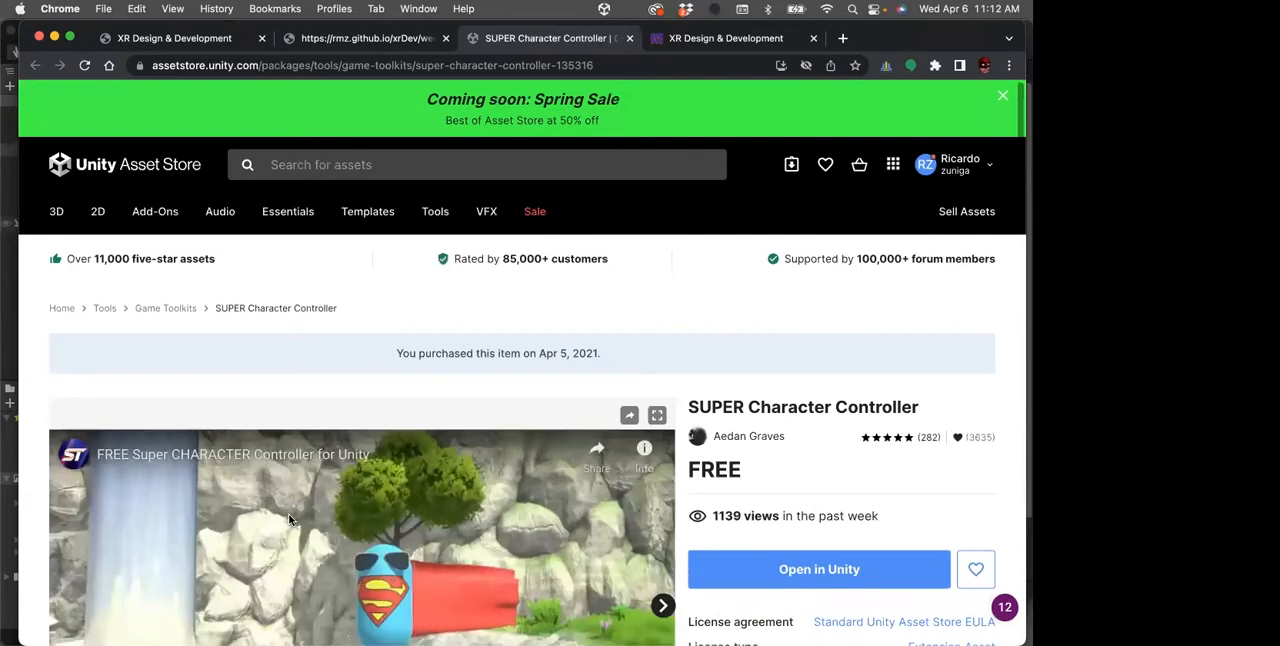
{"action": "scroll", "coordinate": [478, 428], "scroll_direction": "down", "scroll_amount": 4}
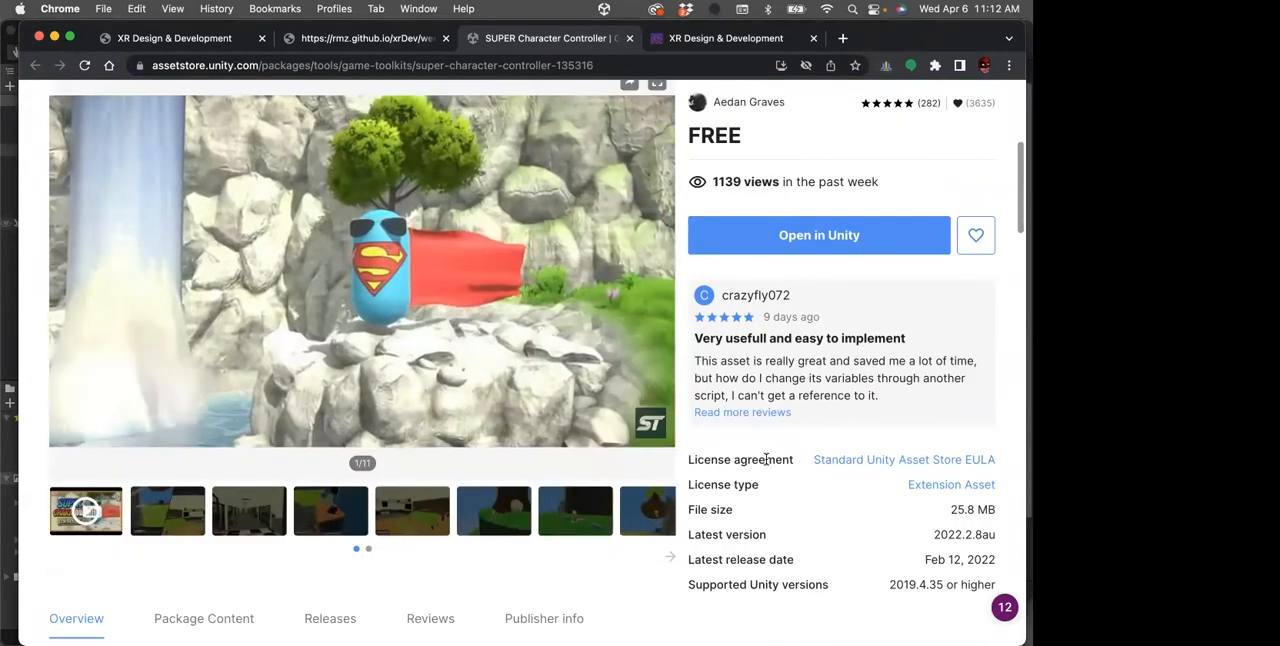
{"action": "scroll", "coordinate": [767, 459], "scroll_direction": "down", "scroll_amount": 3}
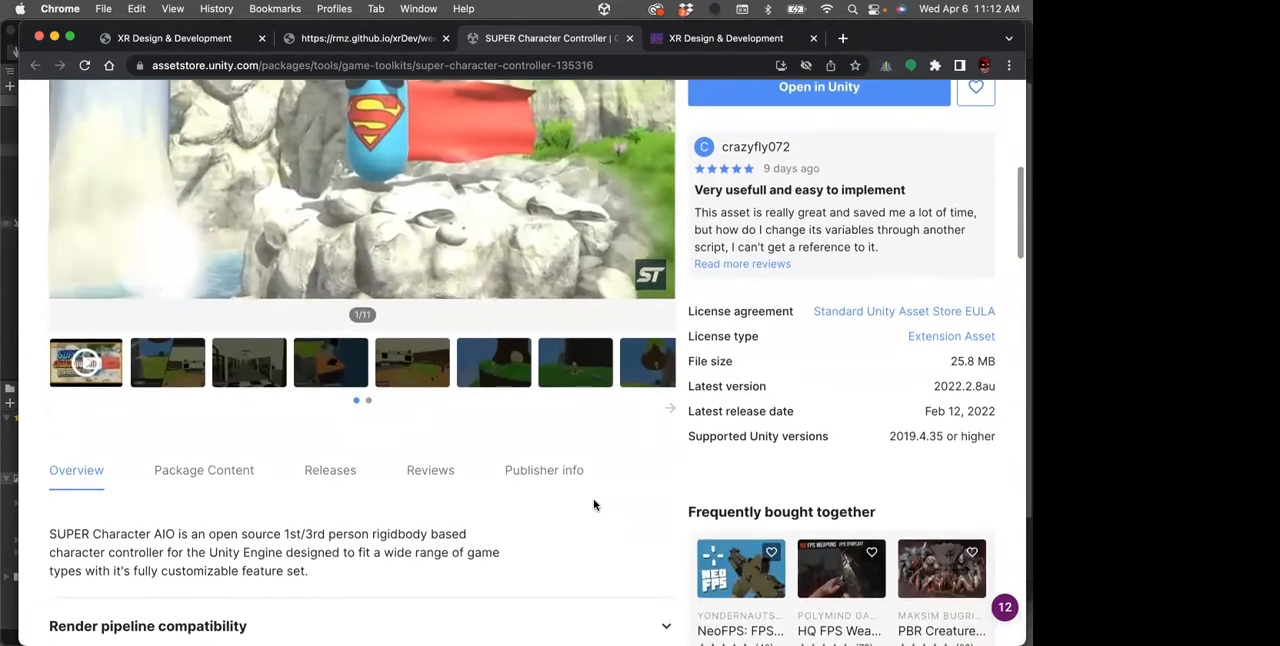
{"action": "scroll", "coordinate": [594, 502], "scroll_direction": "up", "scroll_amount": 1}
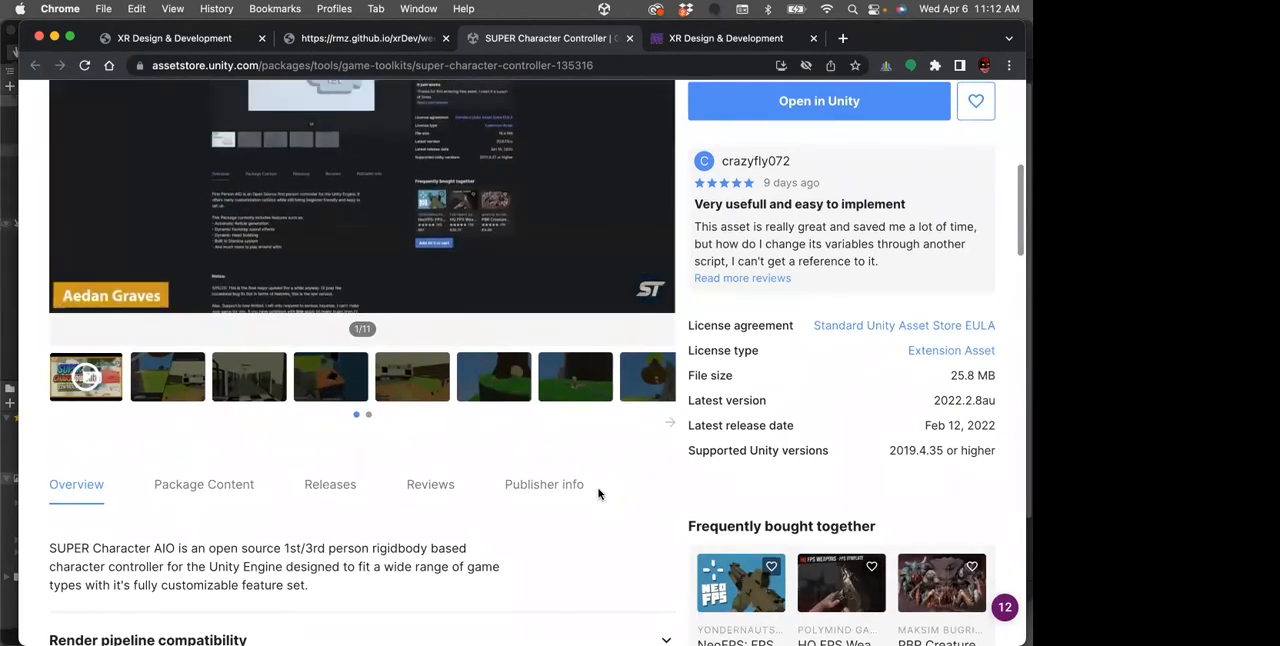
Review the SUPER Character Controller's Asset Store description, including its feature list, known issue and version note
{"action": "scroll", "coordinate": [610, 504], "scroll_direction": "down", "scroll_amount": 3}
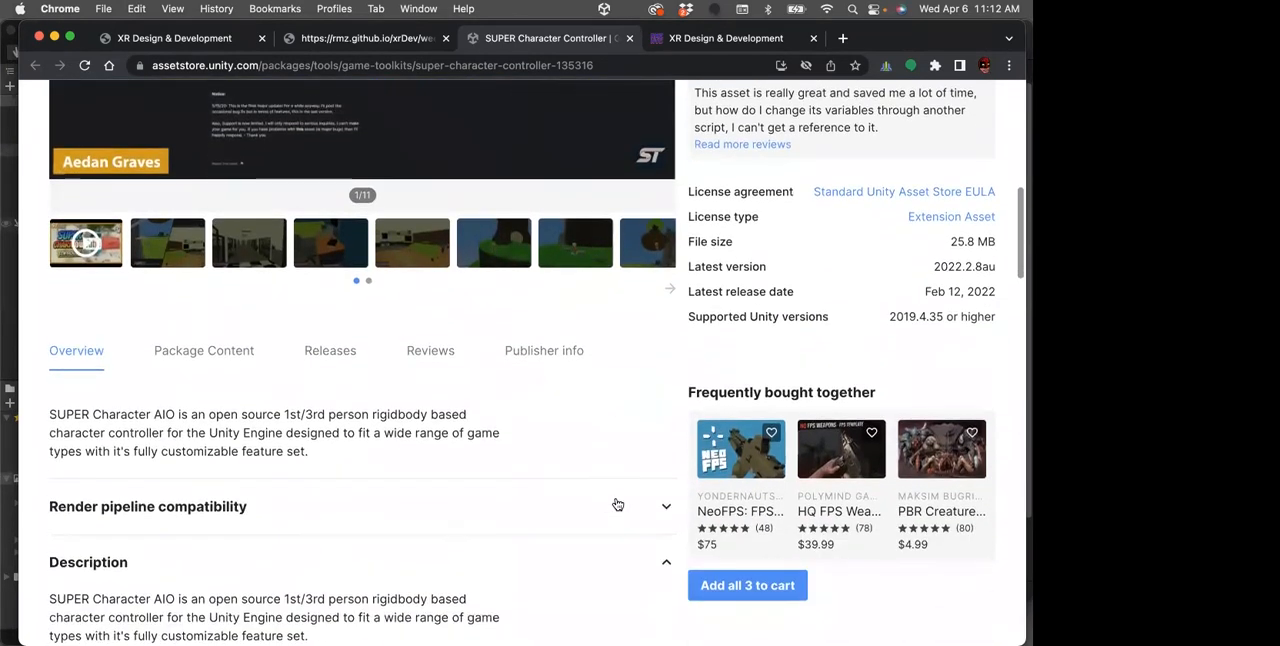
{"action": "scroll", "coordinate": [594, 520], "scroll_direction": "down", "scroll_amount": 5}
{"action": "scroll", "coordinate": [593, 525], "scroll_direction": "down", "scroll_amount": 5}
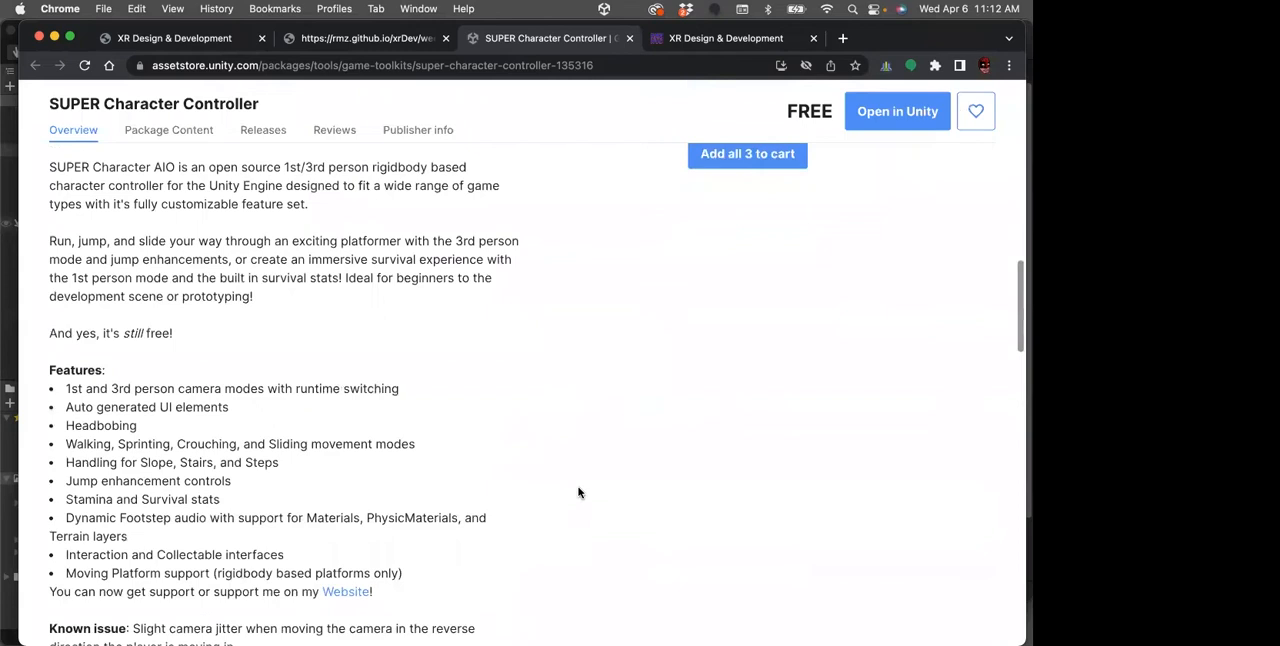
{"action": "scroll", "coordinate": [578, 492], "scroll_direction": "down", "scroll_amount": 3}
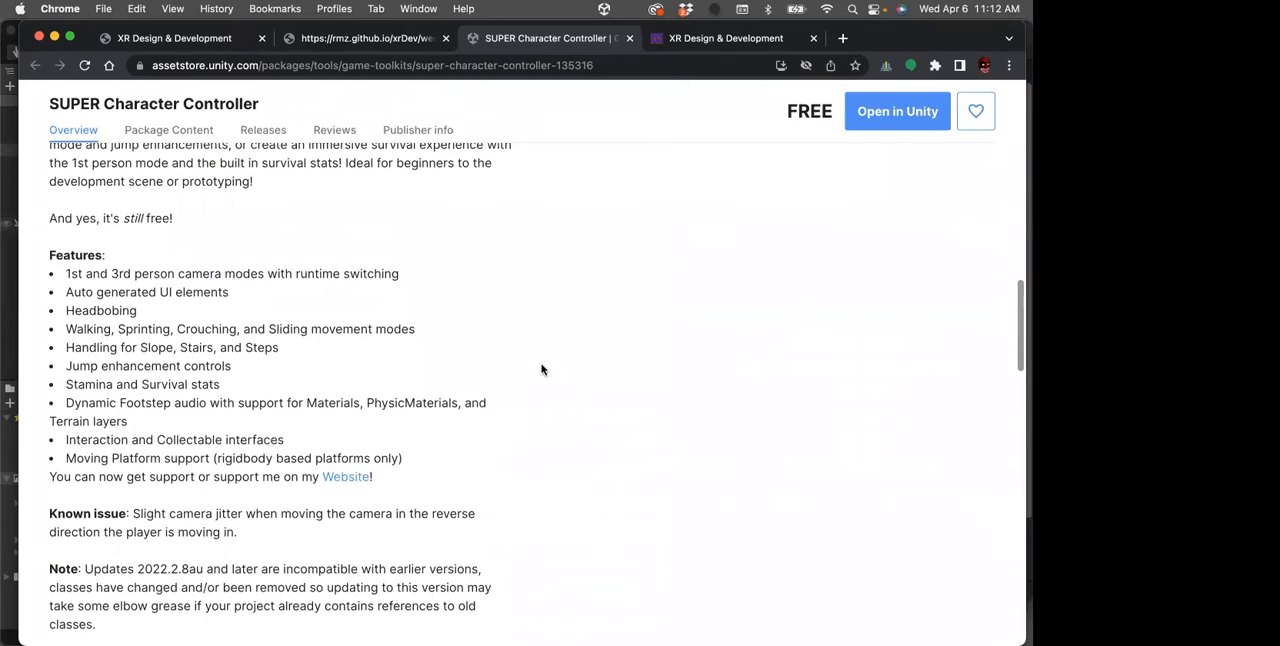
{"action": "scroll", "coordinate": [541, 370], "scroll_direction": "up", "scroll_amount": 10}
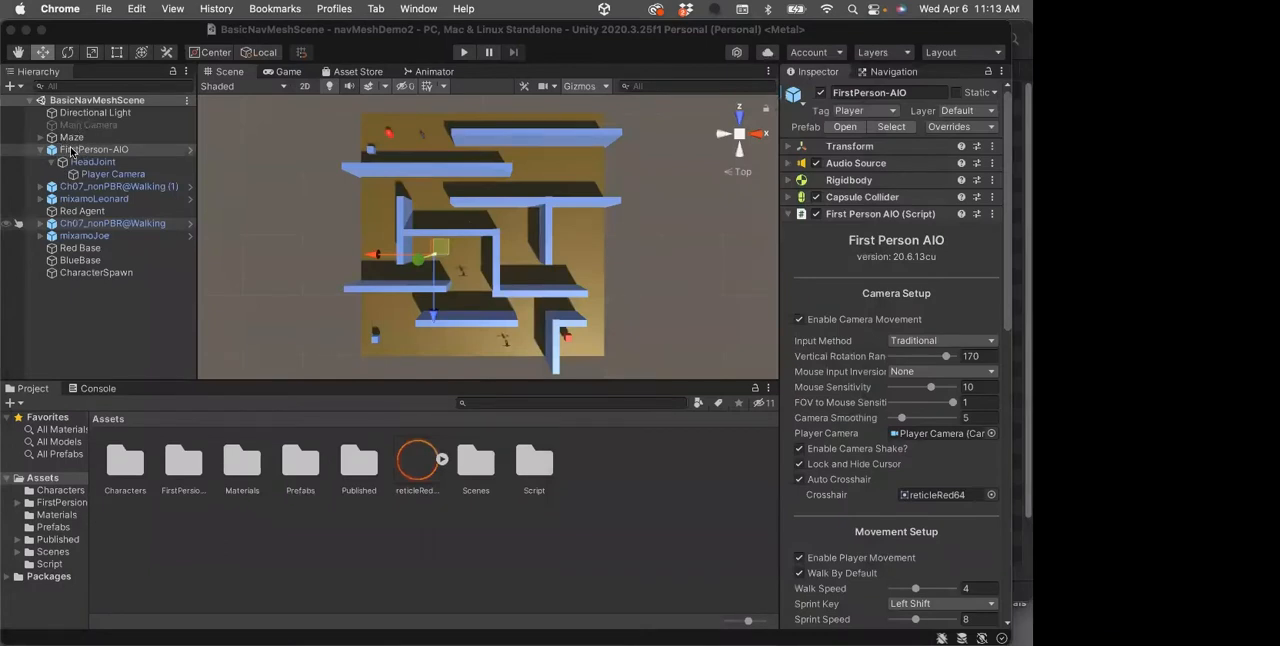
Switch to Unity's navMeshDemo3 project and select and expand the Super First Person Controller object in BasicNavMeshScene
{"action": "mouse_move", "coordinate": [2, 167]}
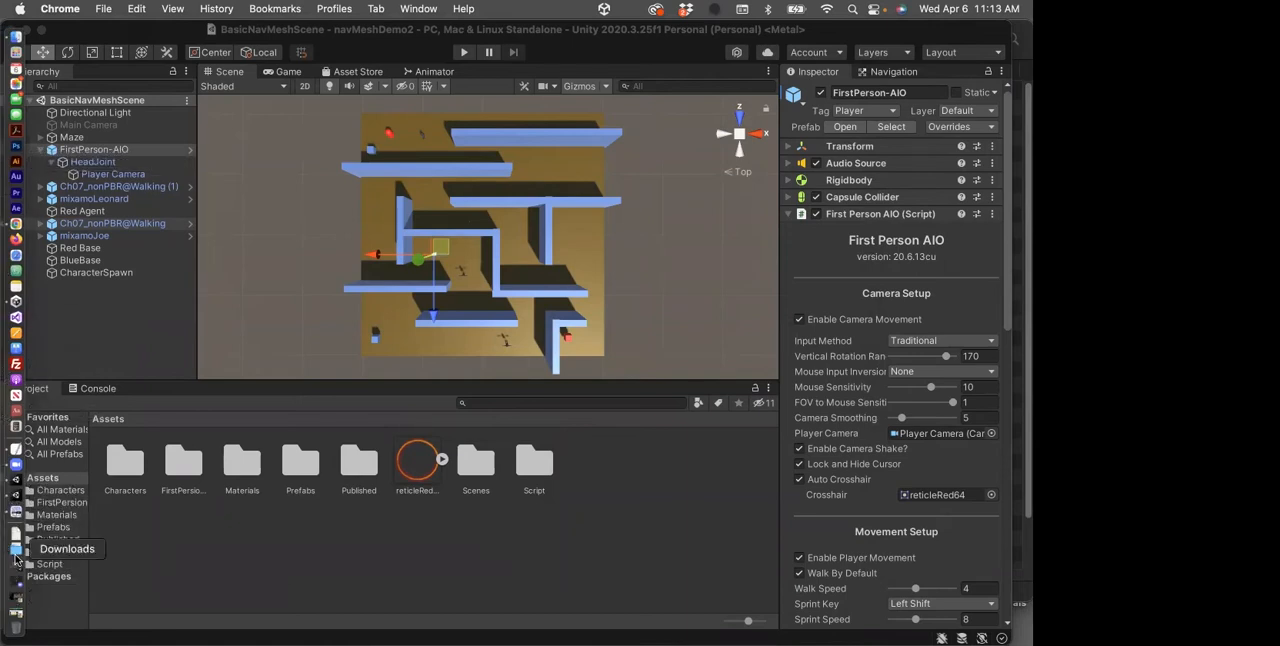
{"action": "left_click", "coordinate": [15, 573]}
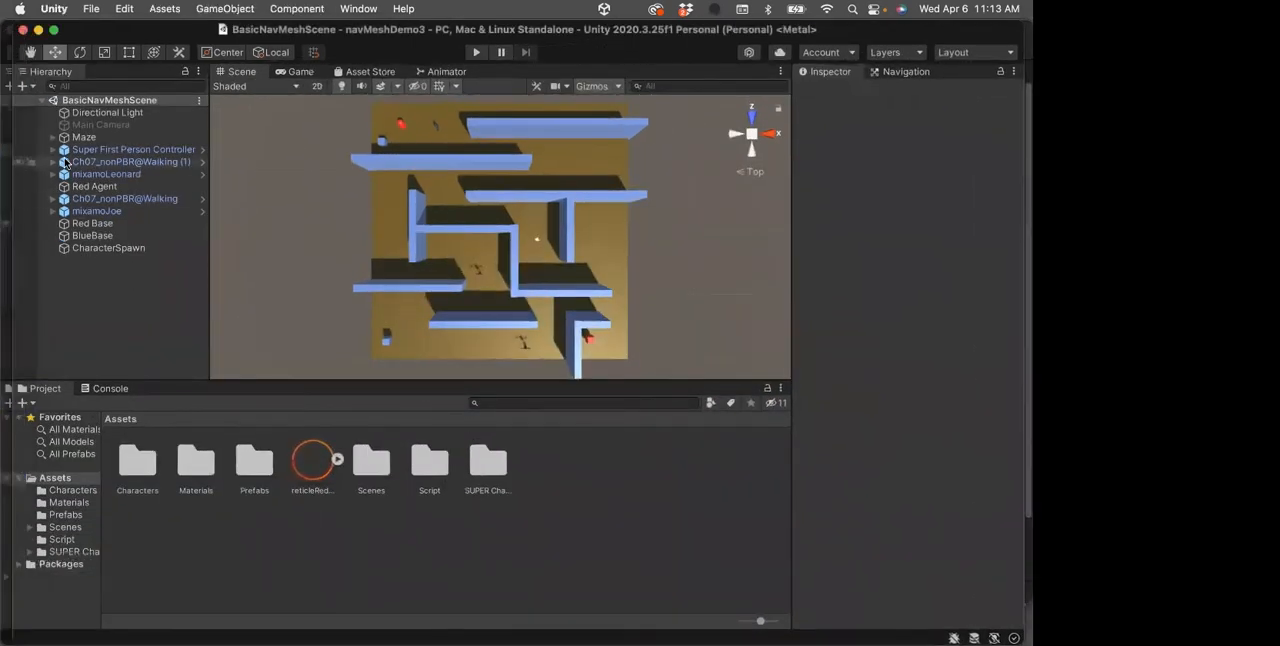
{"action": "left_click", "coordinate": [95, 150]}
{"action": "left_click", "coordinate": [53, 149]}
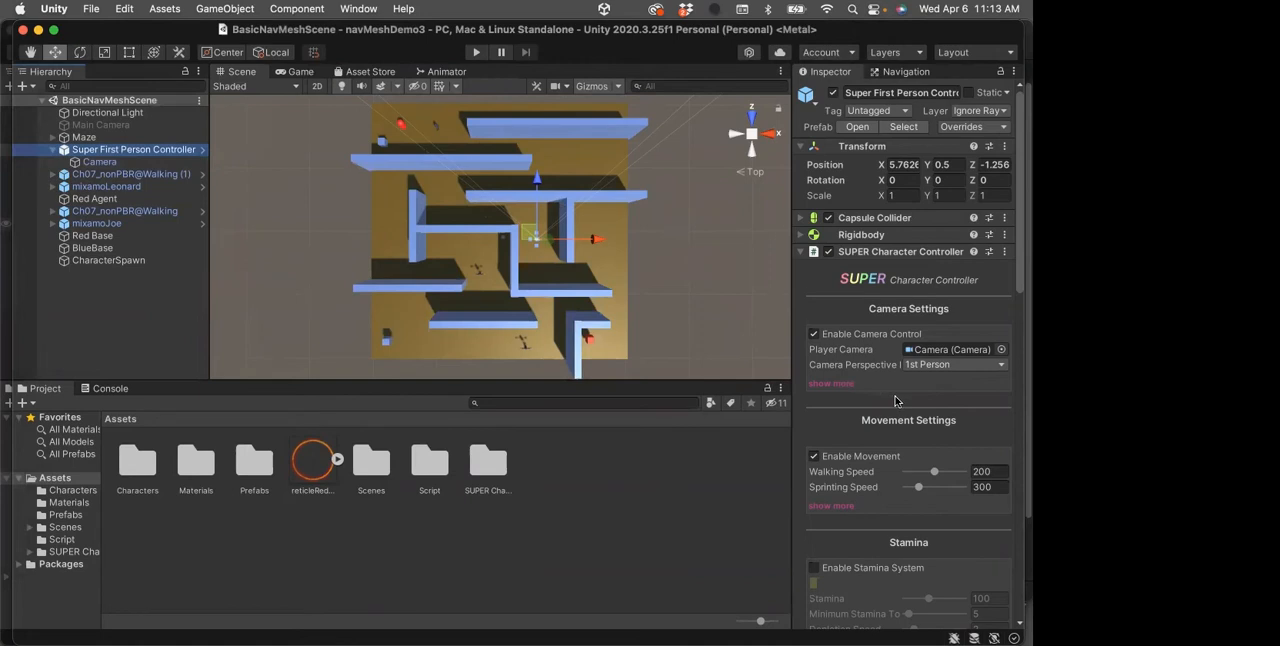
Expand the SUPER Character Controller's Camera Settings to check the Crosshair Sprite, and test the reticle by running and stopping the scene
{"action": "scroll", "coordinate": [896, 400], "scroll_direction": "down", "scroll_amount": 1}
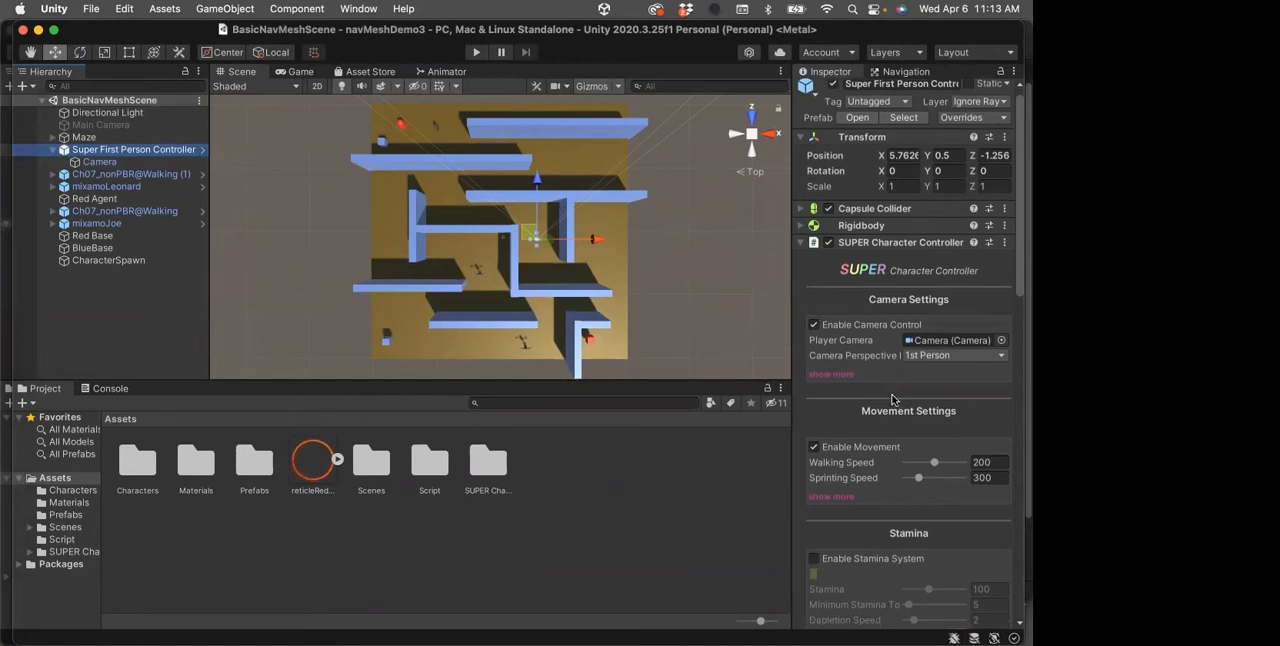
{"action": "left_click", "coordinate": [834, 375]}
{"action": "scroll", "coordinate": [840, 378], "scroll_direction": "down", "scroll_amount": 5}
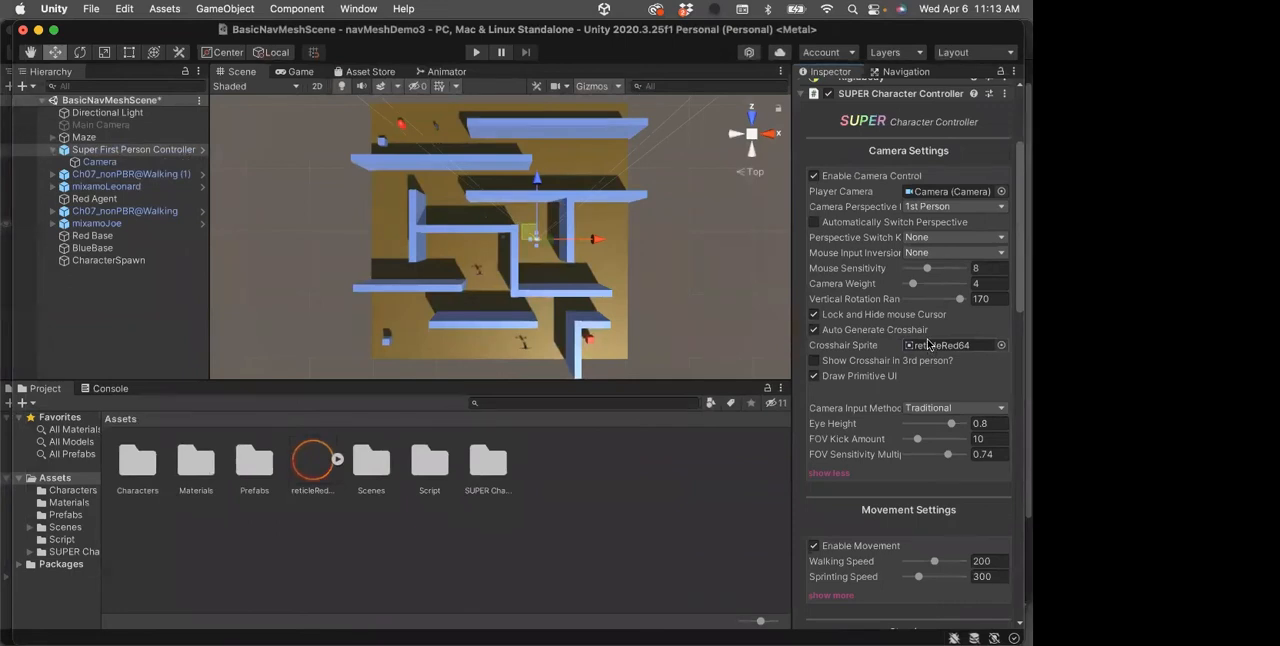
{"action": "left_click", "coordinate": [476, 55]}
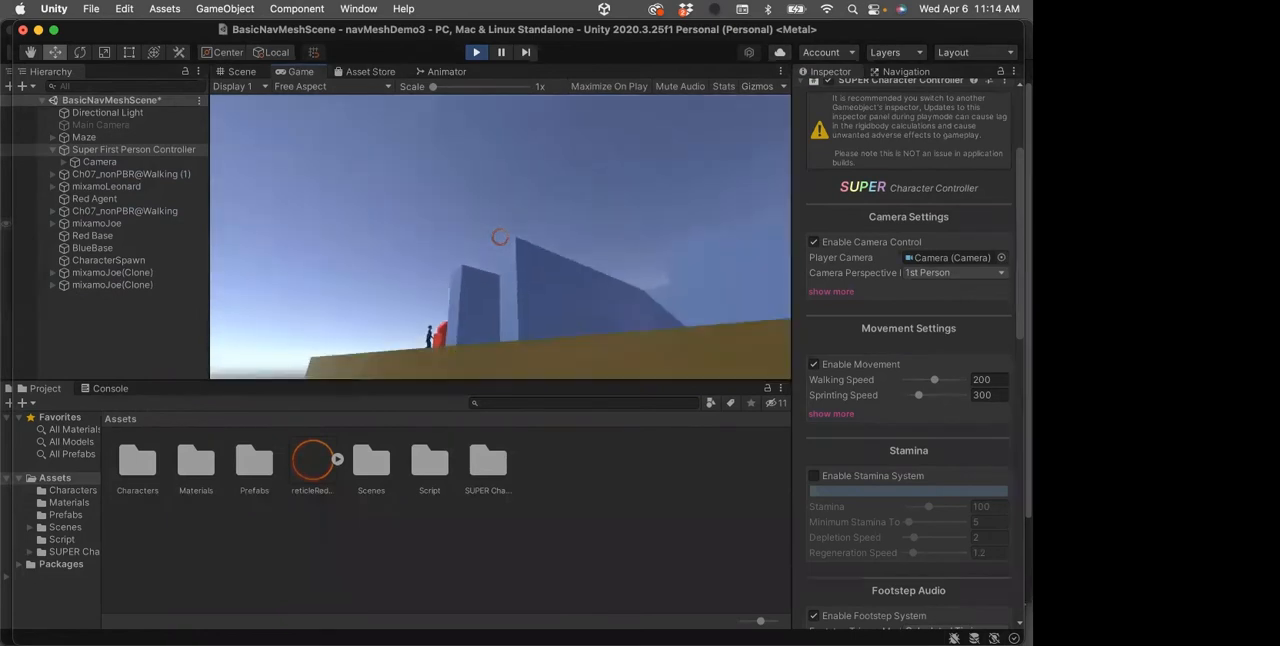
{"action": "left_click", "coordinate": [478, 55]}
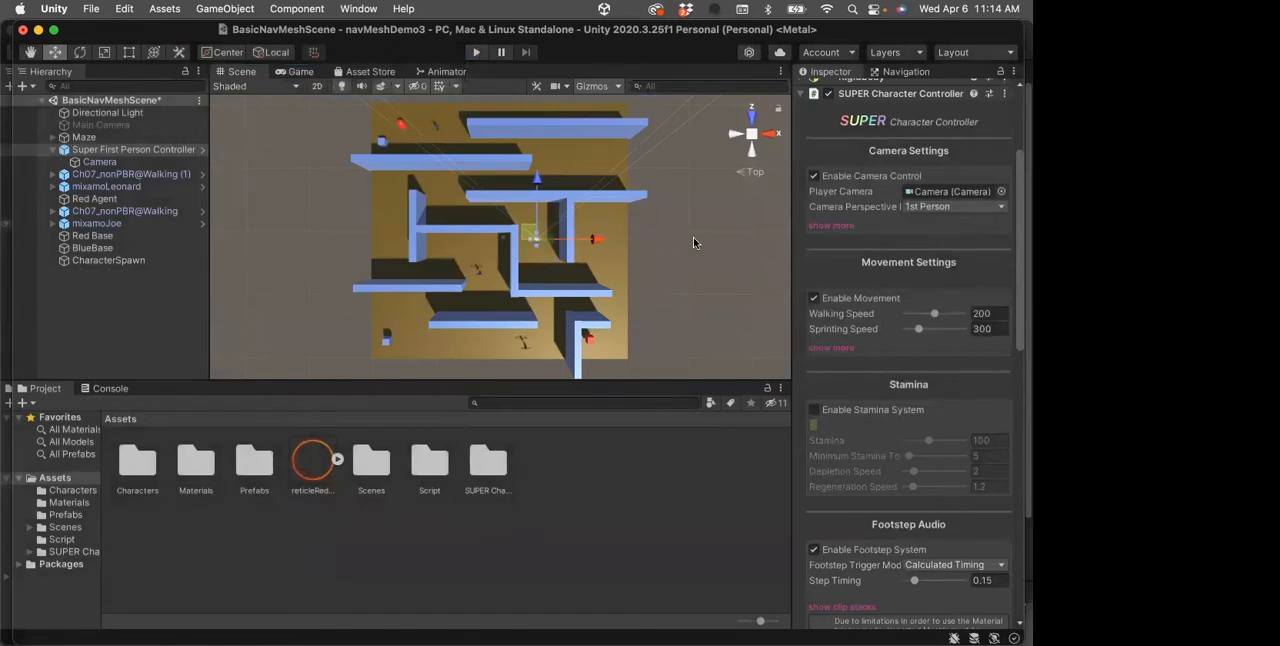
Expand the Movement Settings and examine the controller's jumping, sliding, stamina, footstep audio, headbob, survival stats, interaction and animator options
{"action": "scroll", "coordinate": [940, 372], "scroll_direction": "down", "scroll_amount": 2}
{"action": "scroll", "coordinate": [942, 365], "scroll_direction": "up", "scroll_amount": 5}
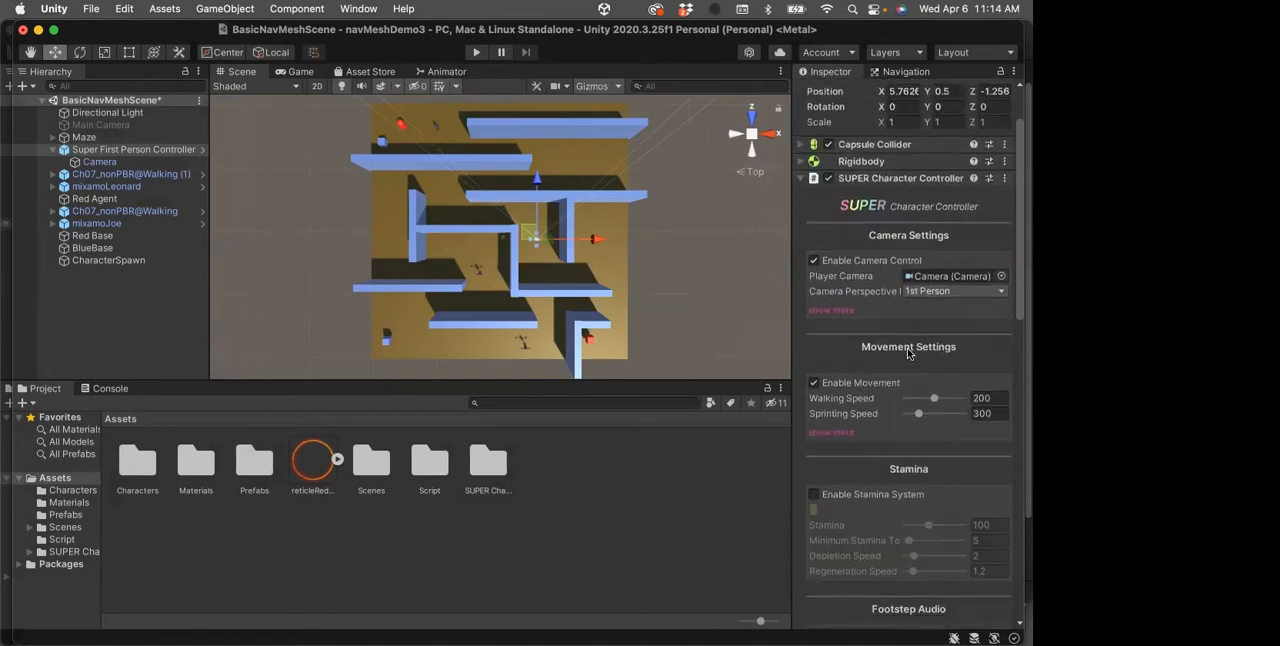
{"action": "scroll", "coordinate": [908, 353], "scroll_direction": "down", "scroll_amount": 2}
{"action": "left_click", "coordinate": [830, 354]}
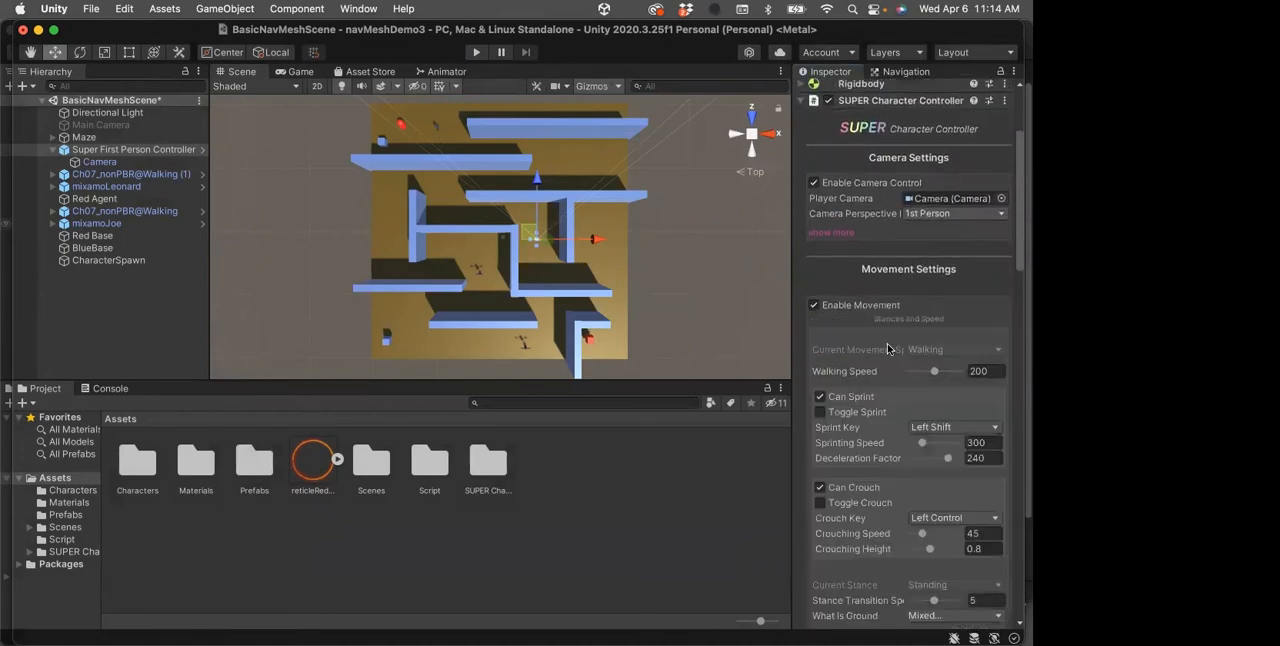
{"action": "scroll", "coordinate": [885, 348], "scroll_direction": "down", "scroll_amount": 6}
{"action": "scroll", "coordinate": [885, 348], "scroll_direction": "down", "scroll_amount": 5}
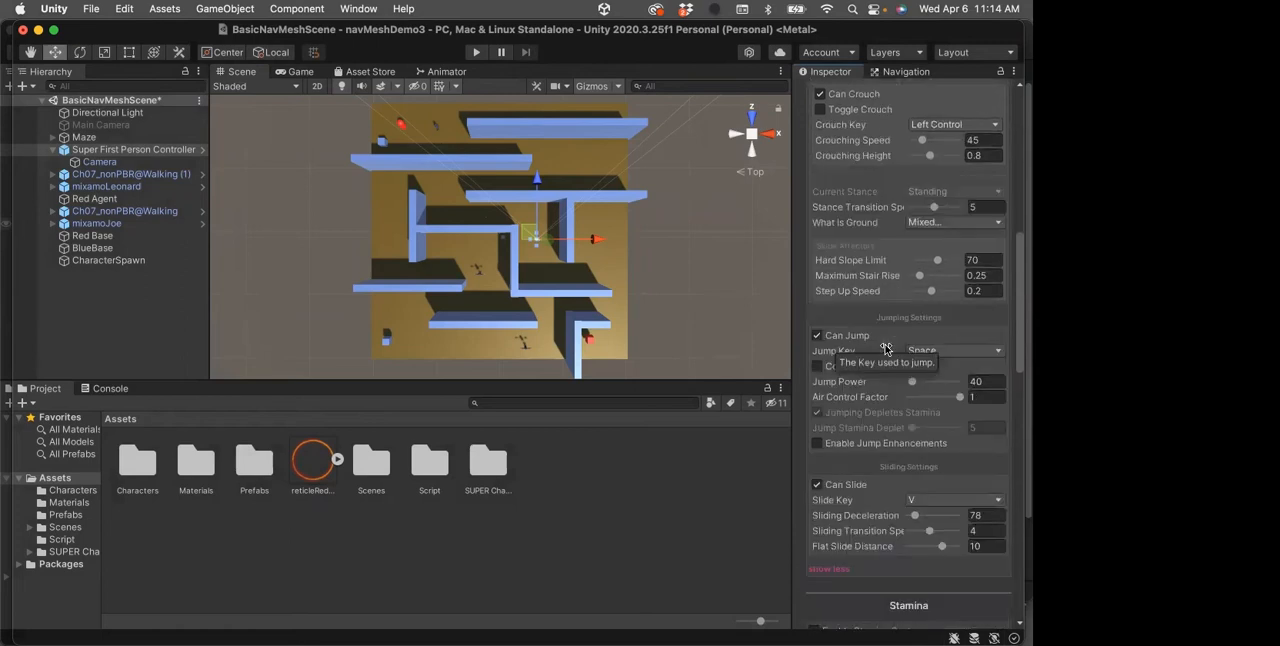
{"action": "scroll", "coordinate": [884, 349], "scroll_direction": "down", "scroll_amount": 8}
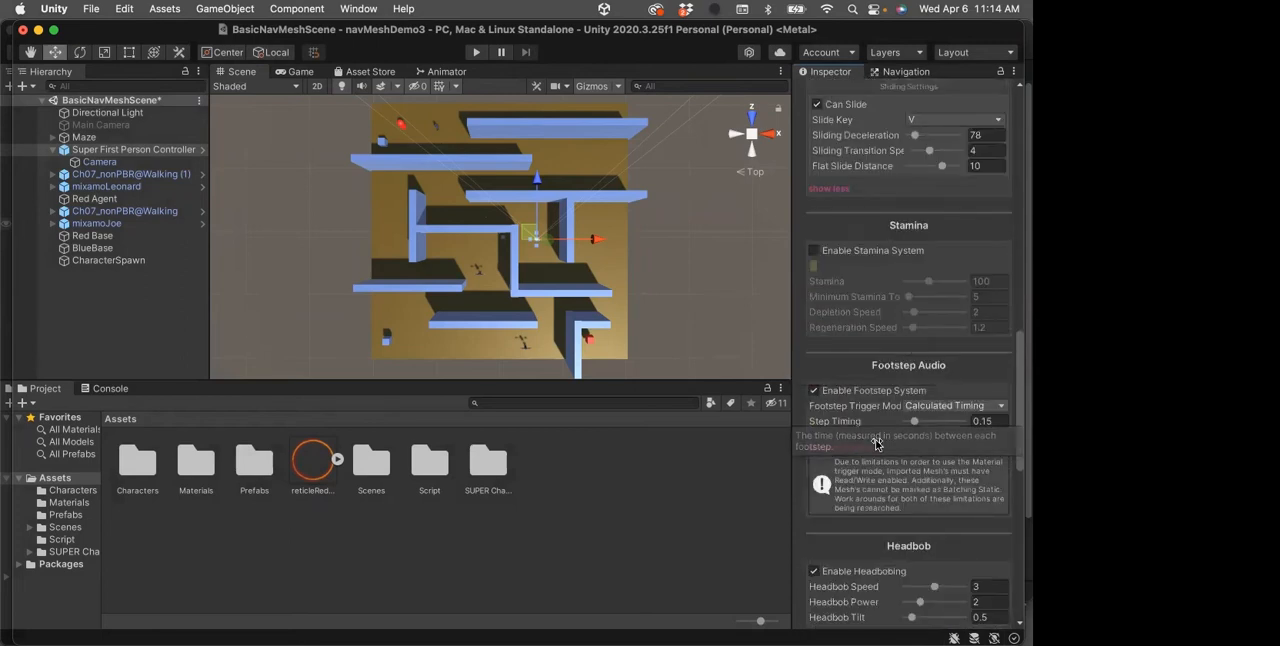
{"action": "scroll", "coordinate": [877, 444], "scroll_direction": "down", "scroll_amount": 3}
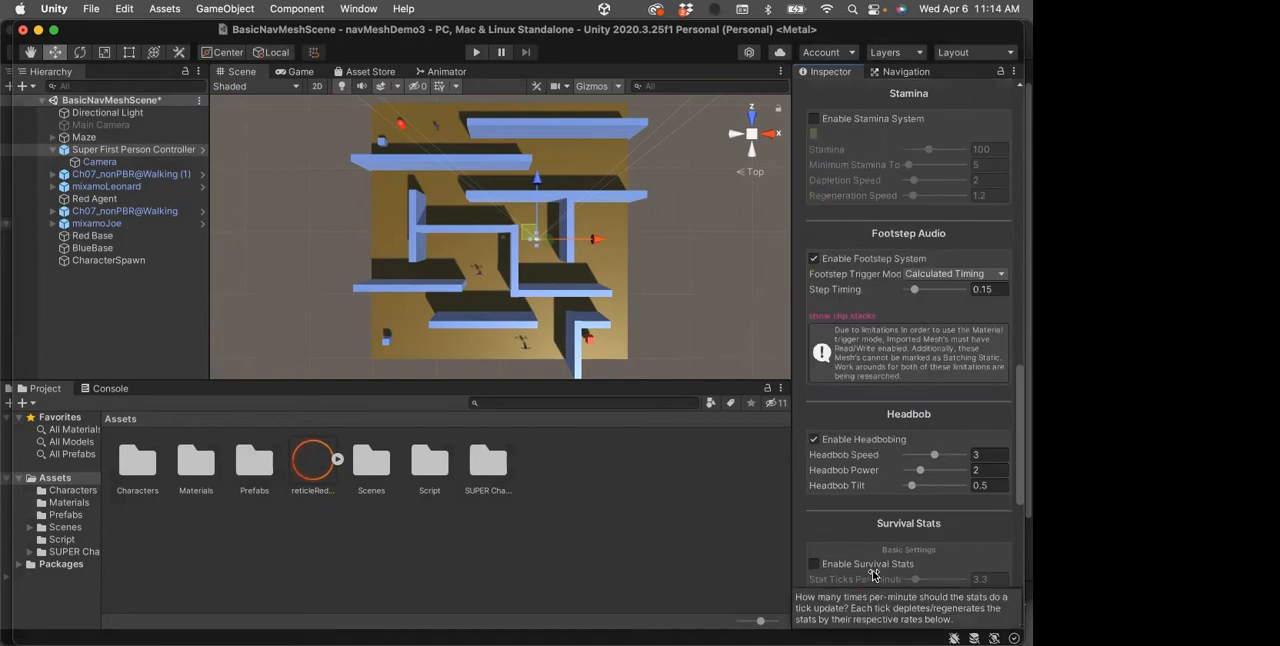
{"action": "scroll", "coordinate": [873, 565], "scroll_direction": "down", "scroll_amount": 4}
{"action": "scroll", "coordinate": [873, 560], "scroll_direction": "down", "scroll_amount": 4}
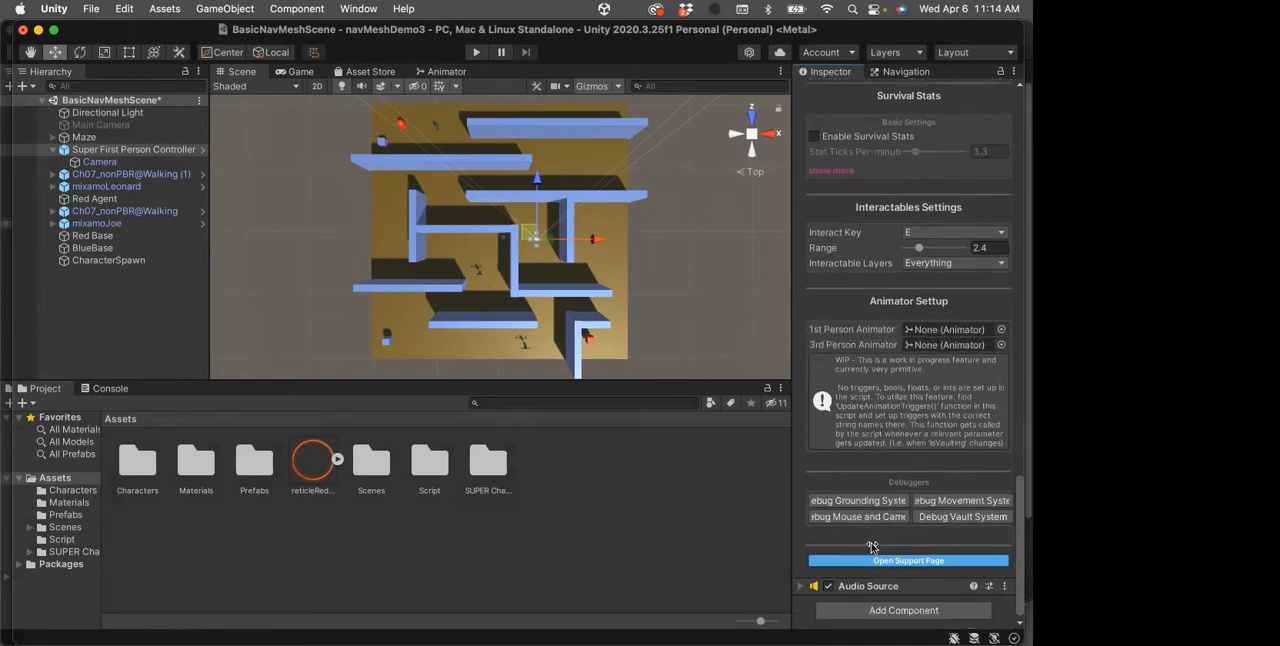
{"action": "scroll", "coordinate": [872, 546], "scroll_direction": "up", "scroll_amount": 4}
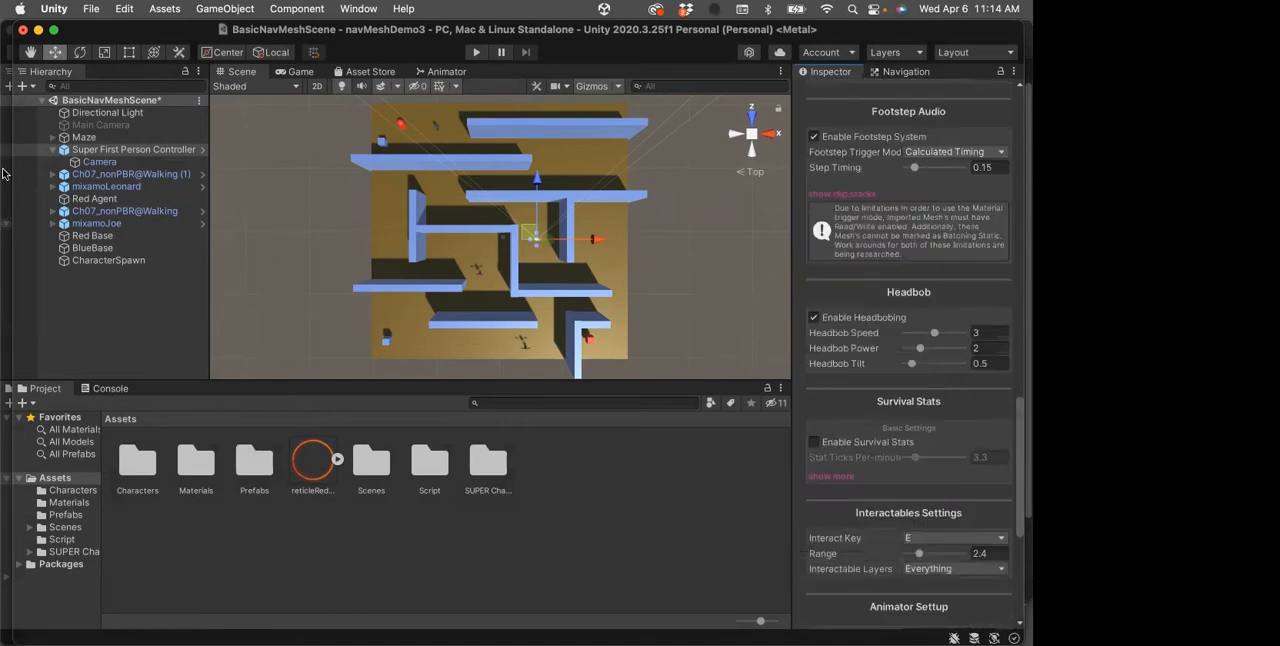
{"action": "mouse_move", "coordinate": [16, 197]}
{"action": "left_click", "coordinate": [16, 231]}
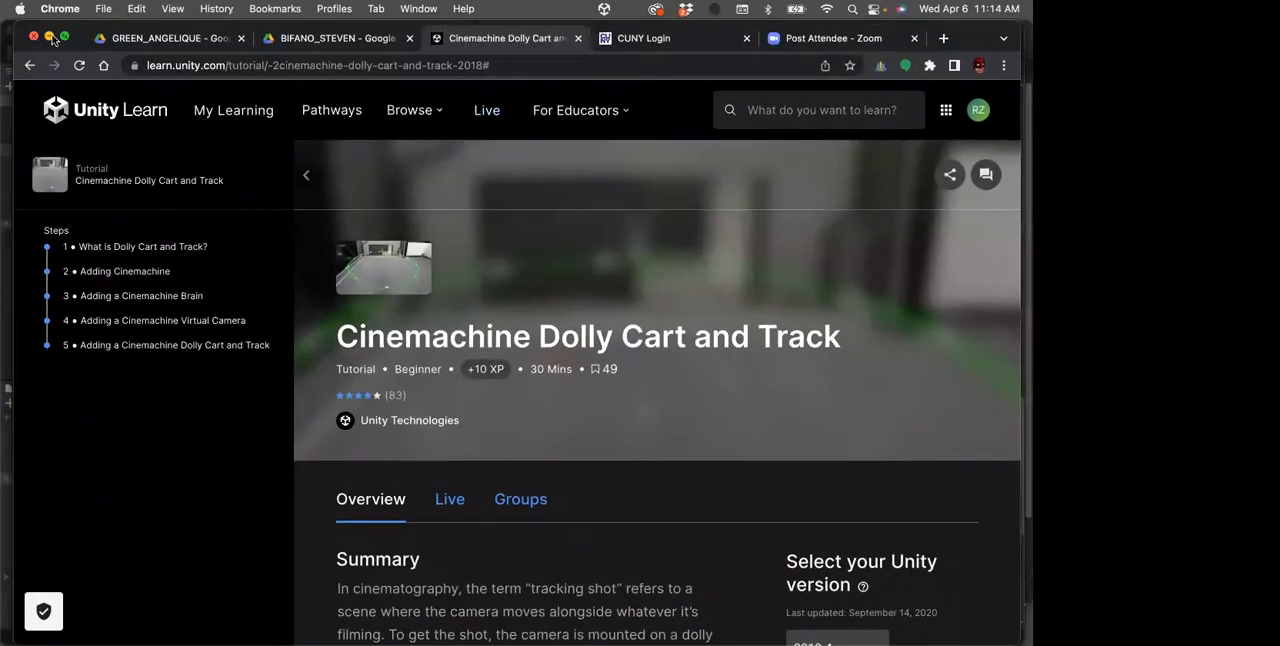
{"action": "left_click", "coordinate": [49, 37]}
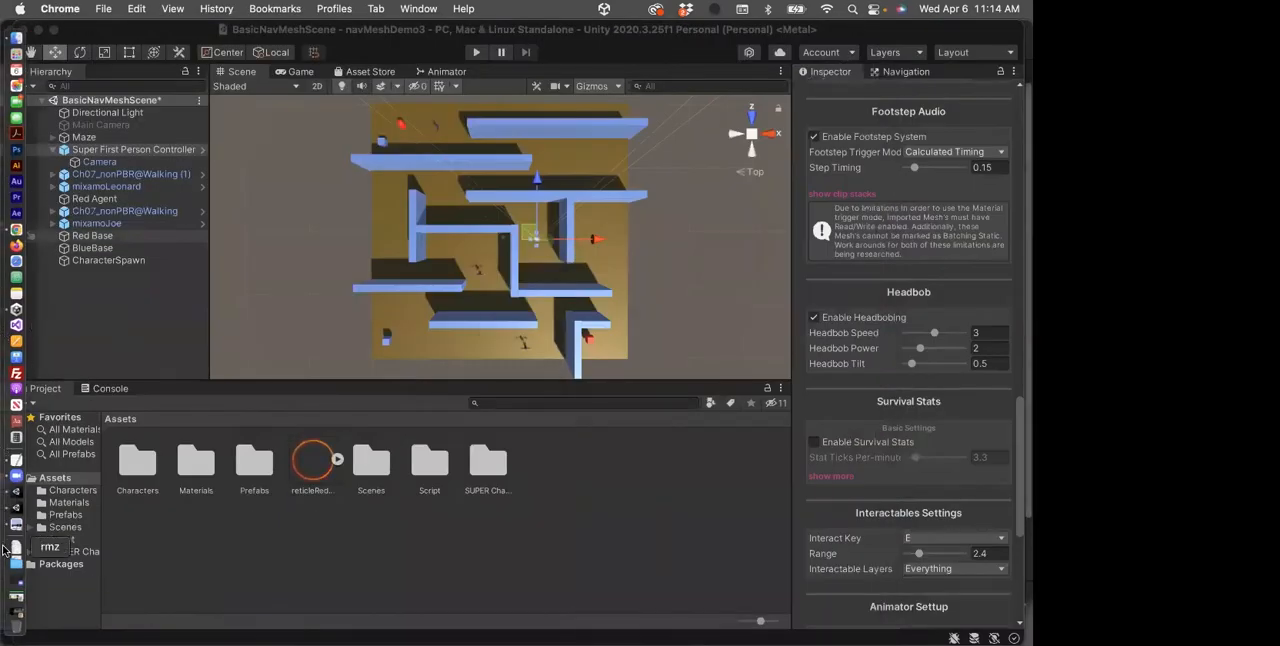
Reopen the SUPER Character Controller page in Chrome, review its ratings, version details and features, and return to the Environment Reticle slide
{"action": "left_click", "coordinate": [16, 596]}
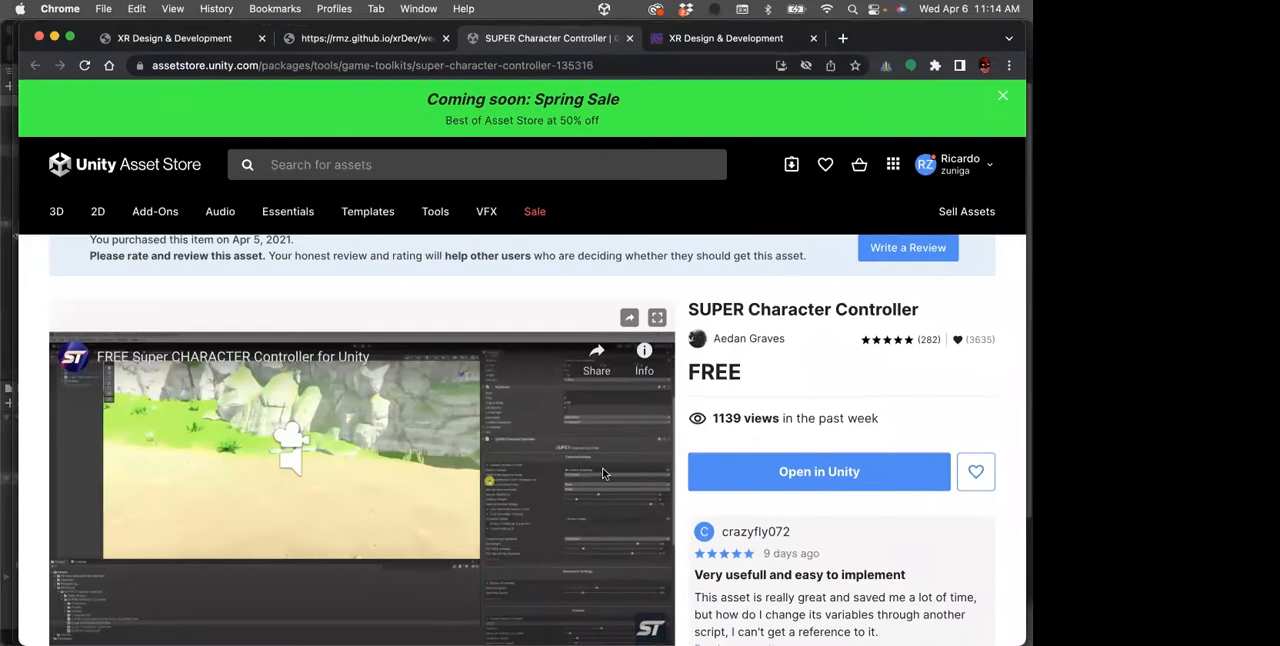
{"action": "scroll", "coordinate": [868, 418], "scroll_direction": "down", "scroll_amount": 1}
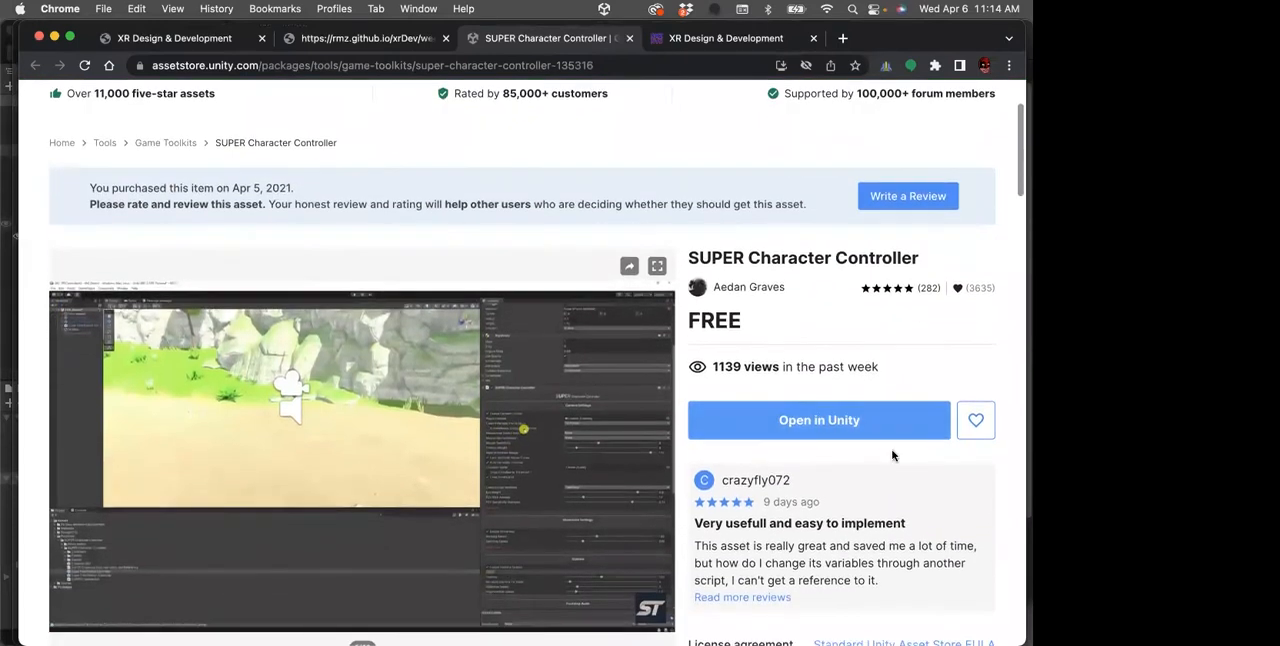
{"action": "scroll", "coordinate": [893, 450], "scroll_direction": "down", "scroll_amount": 1}
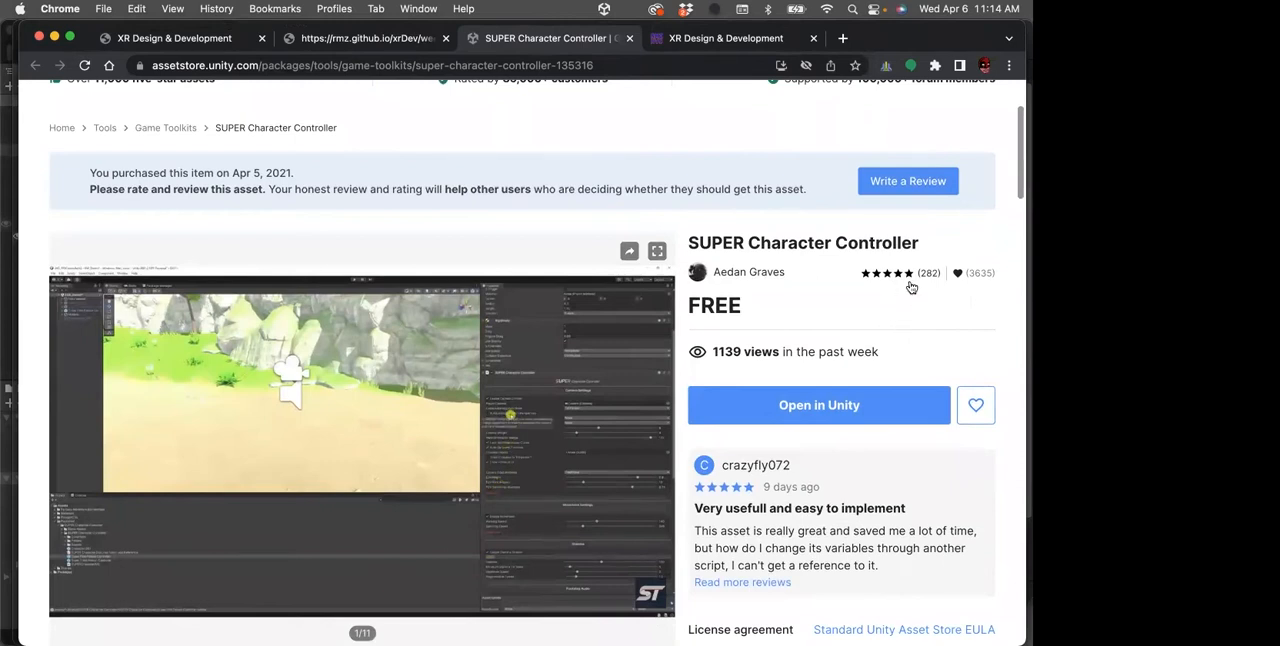
{"action": "mouse_move", "coordinate": [980, 278]}
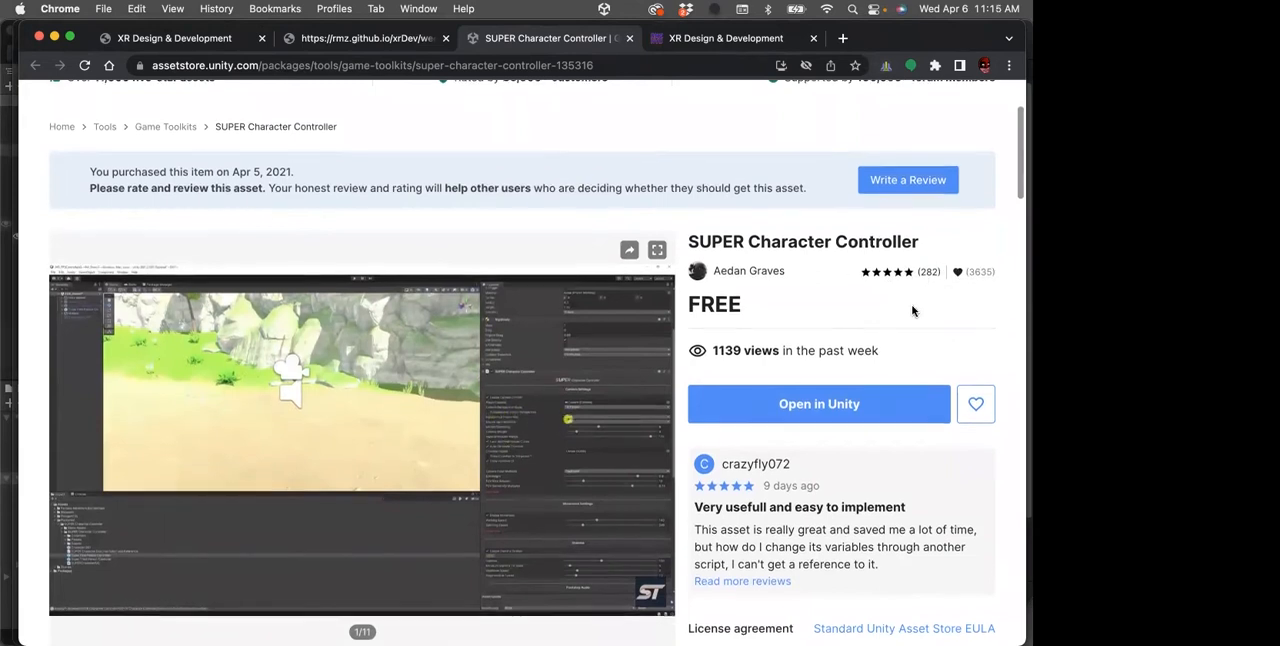
{"action": "scroll", "coordinate": [910, 318], "scroll_direction": "down", "scroll_amount": 3}
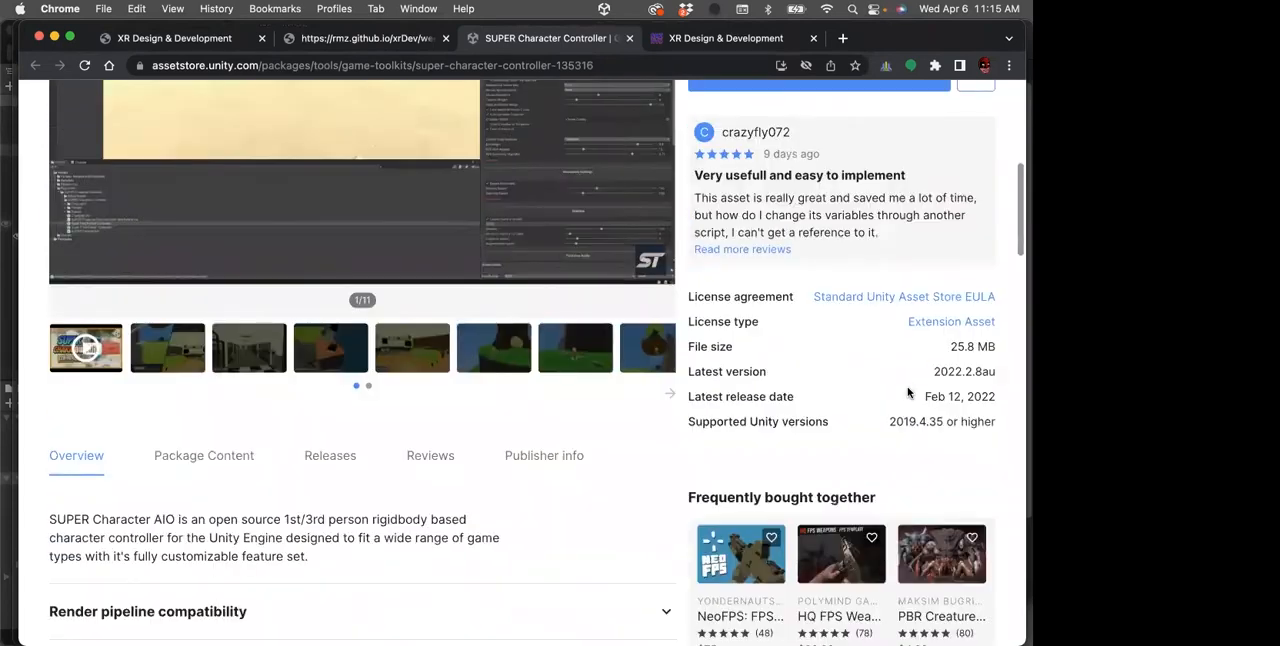
{"action": "scroll", "coordinate": [907, 392], "scroll_direction": "down", "scroll_amount": 5}
{"action": "scroll", "coordinate": [569, 374], "scroll_direction": "down", "scroll_amount": 10}
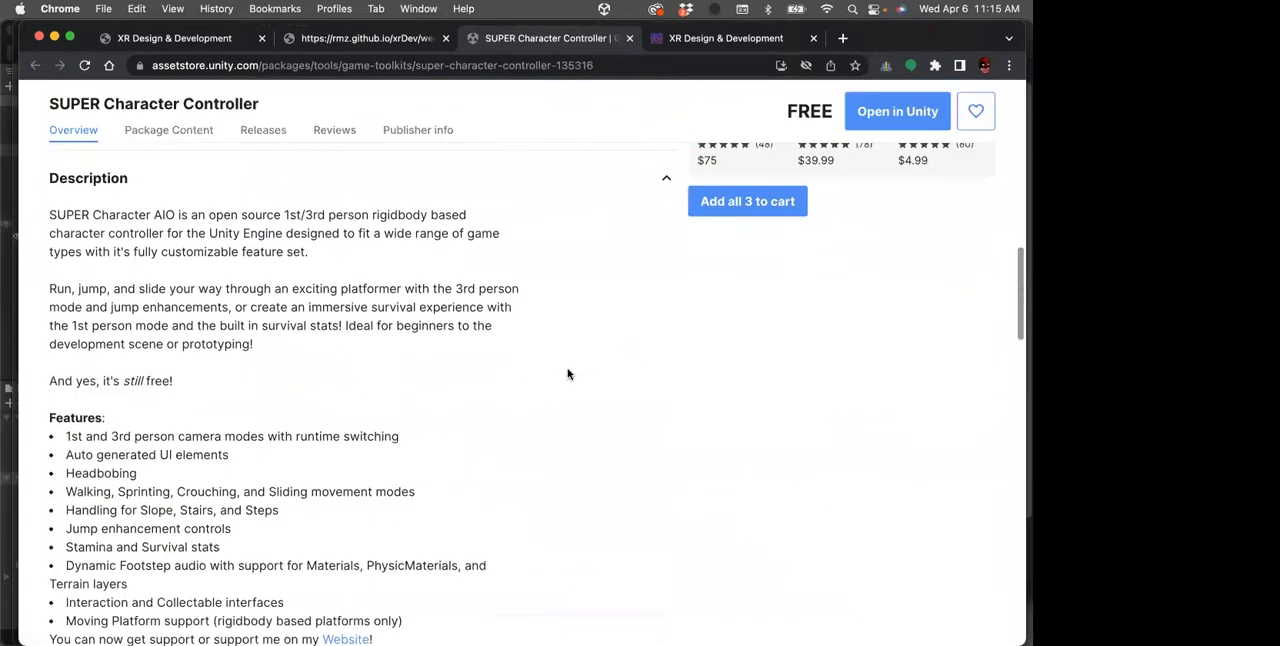
{"action": "scroll", "coordinate": [567, 374], "scroll_direction": "up", "scroll_amount": 15}
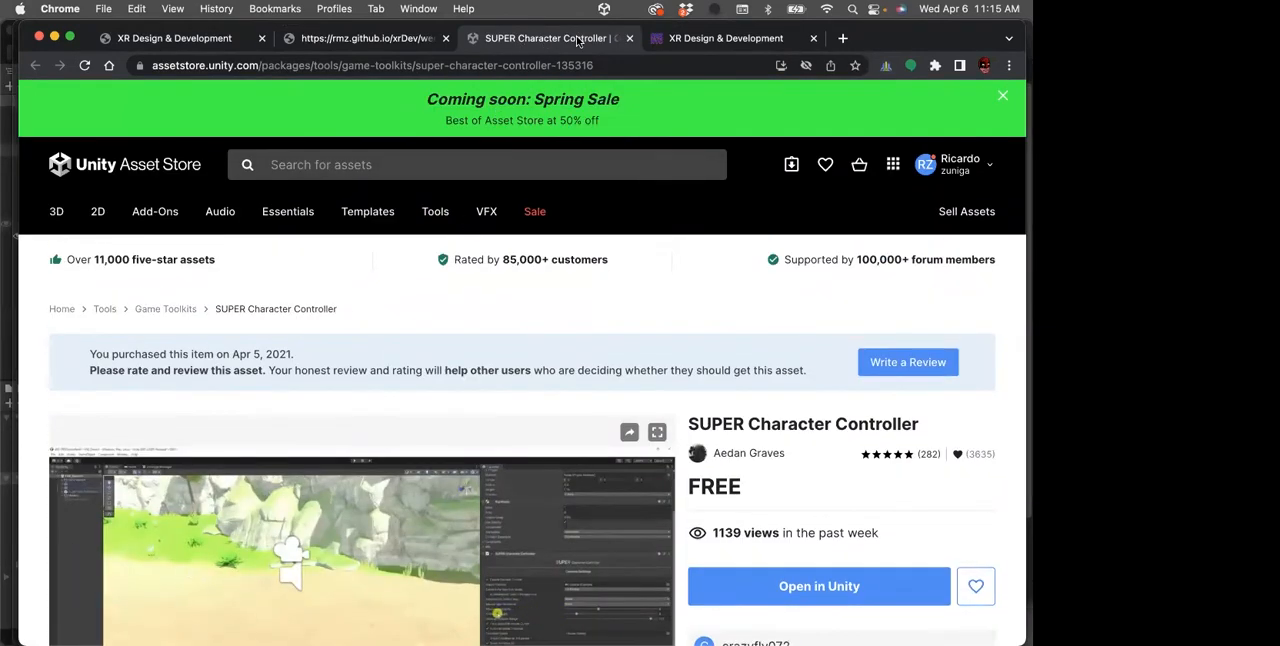
{"action": "left_click", "coordinate": [397, 40]}
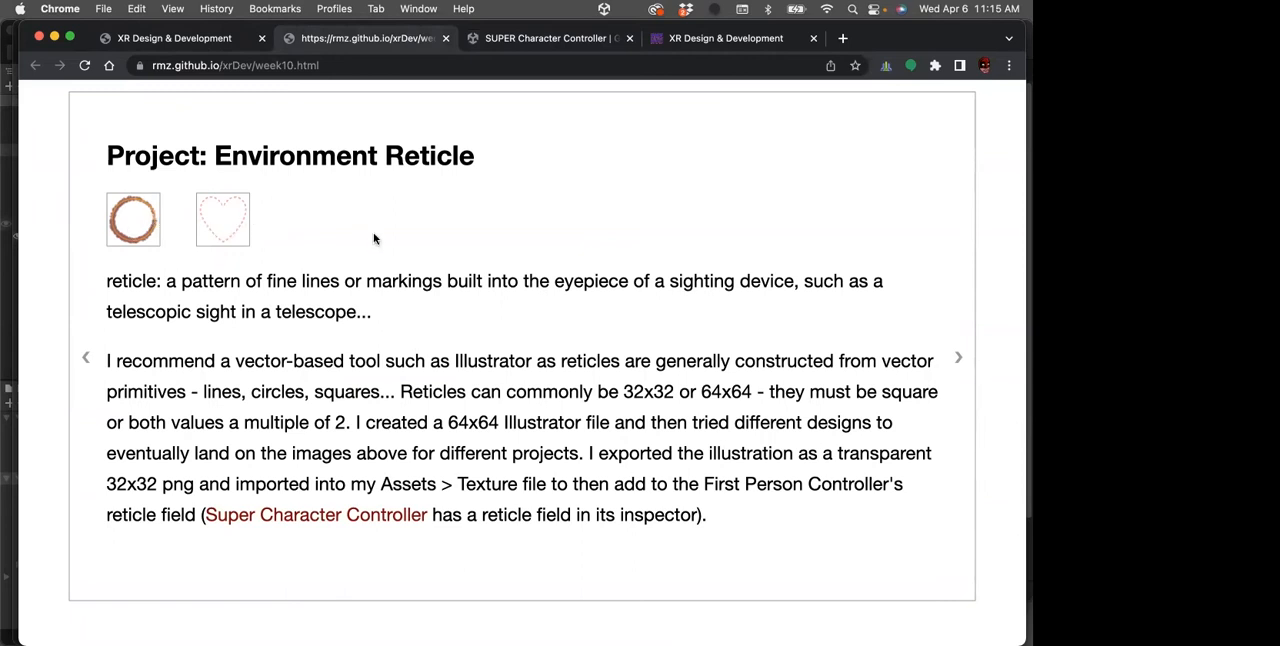
Switch from the Chrome presentation back to Unity's navMeshDemo2 project with FirstPerson-AIO selected
{"action": "left_click_drag", "start_coordinate": [923, 33], "coordinate": [1279, 212]}
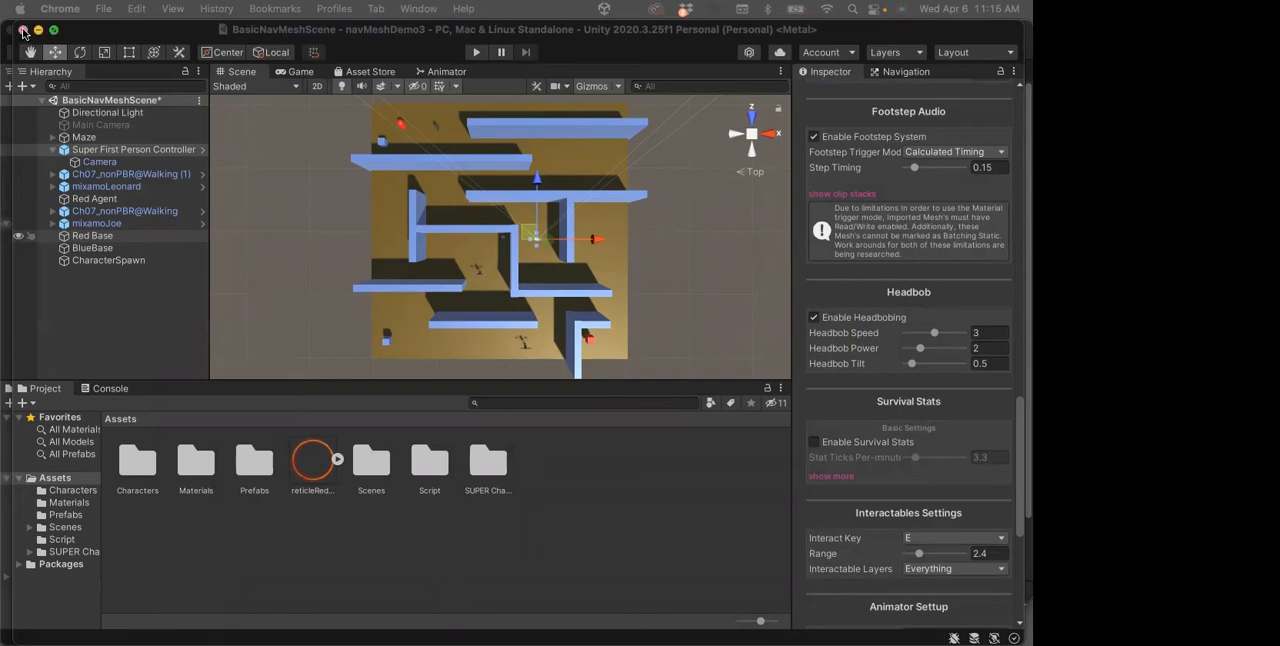
{"action": "mouse_move", "coordinate": [4, 278]}
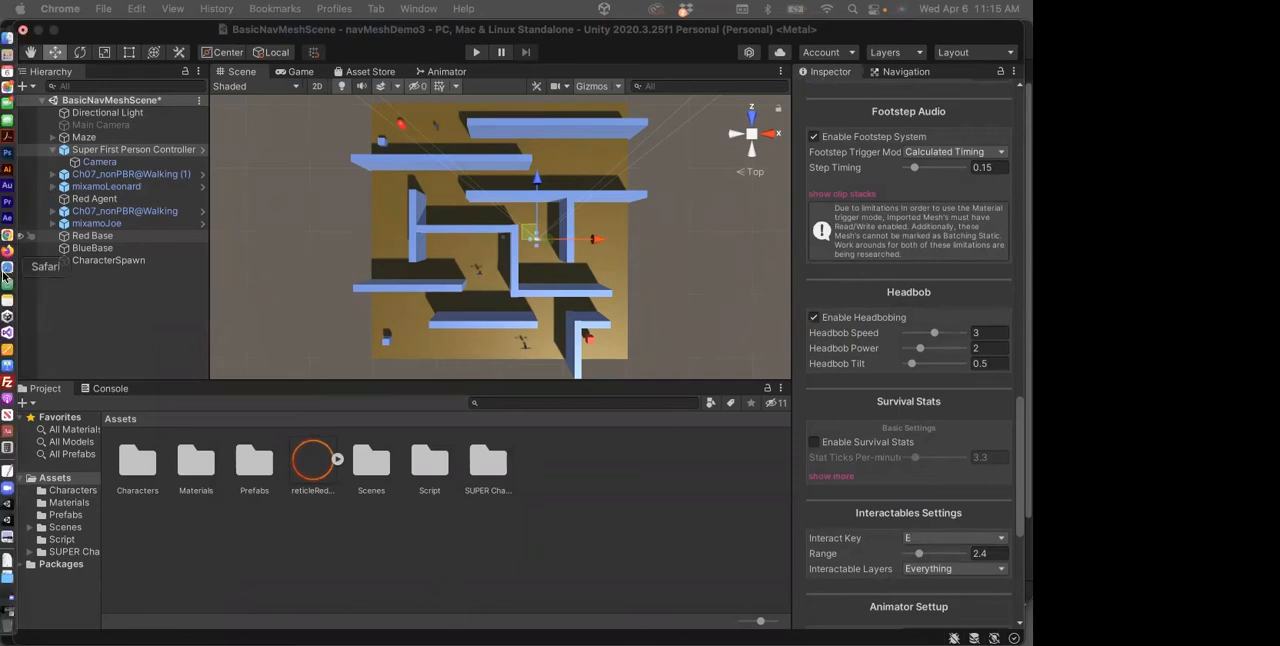
{"action": "left_click", "coordinate": [7, 506]}
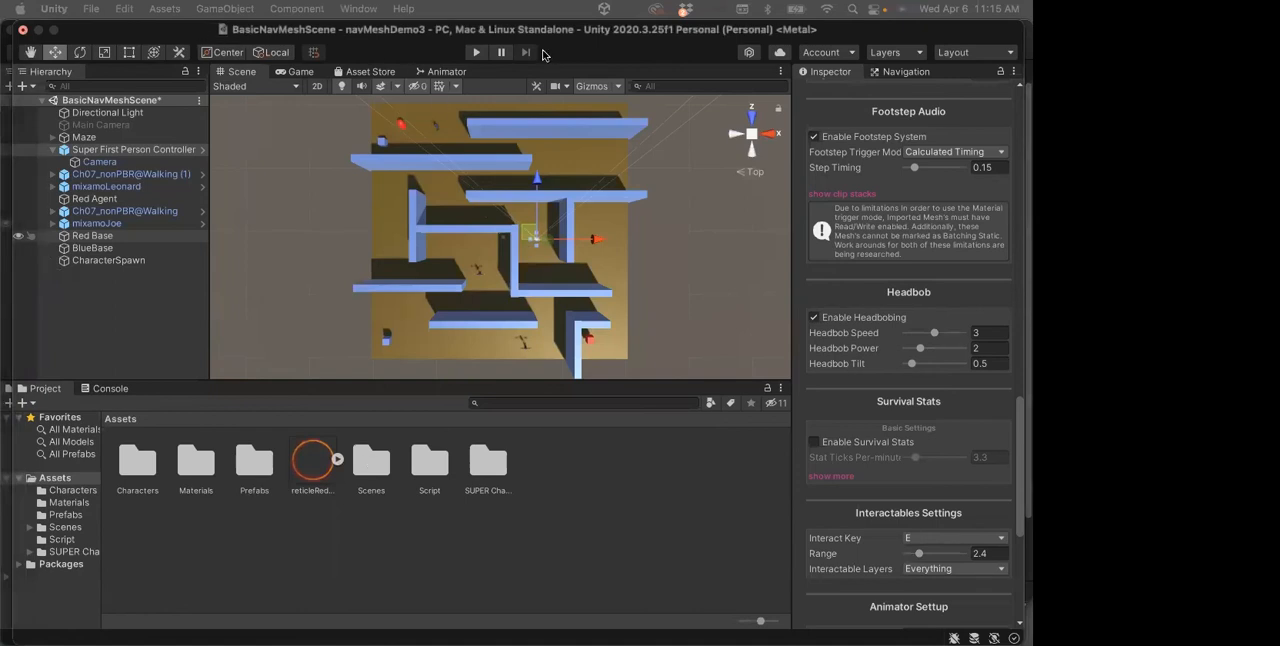
{"action": "key", "text": "super+h"}
{"action": "left_click_drag", "start_coordinate": [128, 32], "coordinate": [137, 29]}
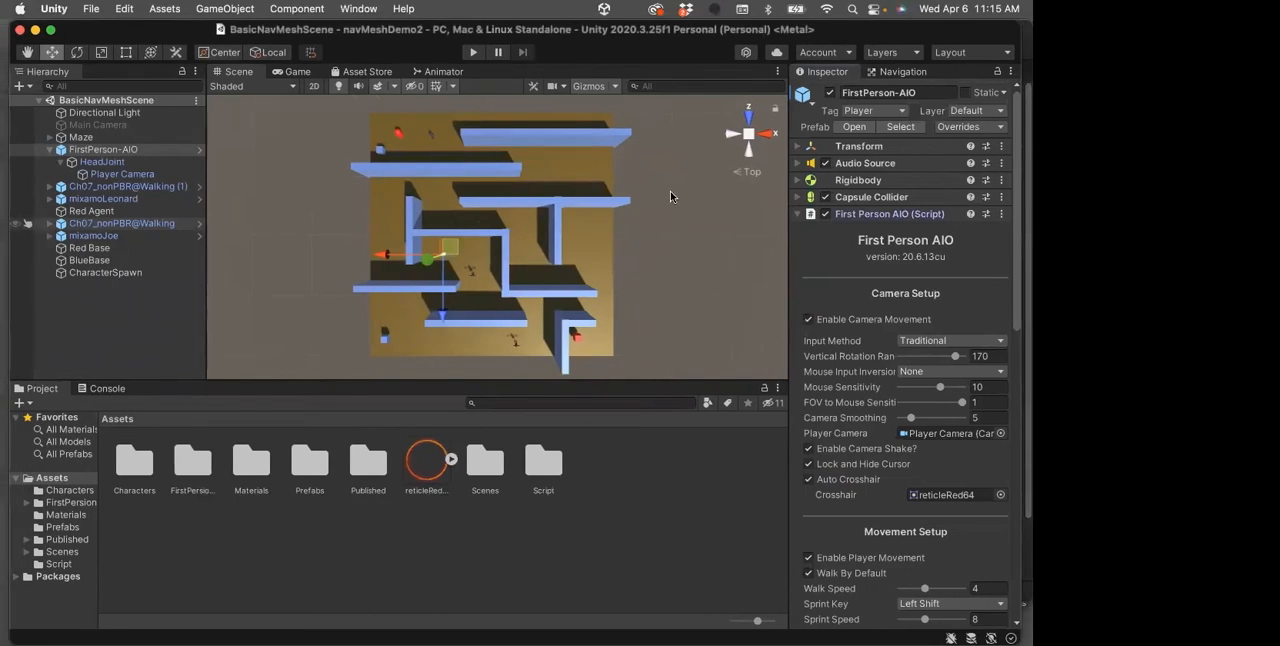
Collapse the First Person AIO script and the FirstPerson-AIO hierarchy, and deactivate the FirstPerson-AIO object in the scene
{"action": "left_click", "coordinate": [798, 214]}
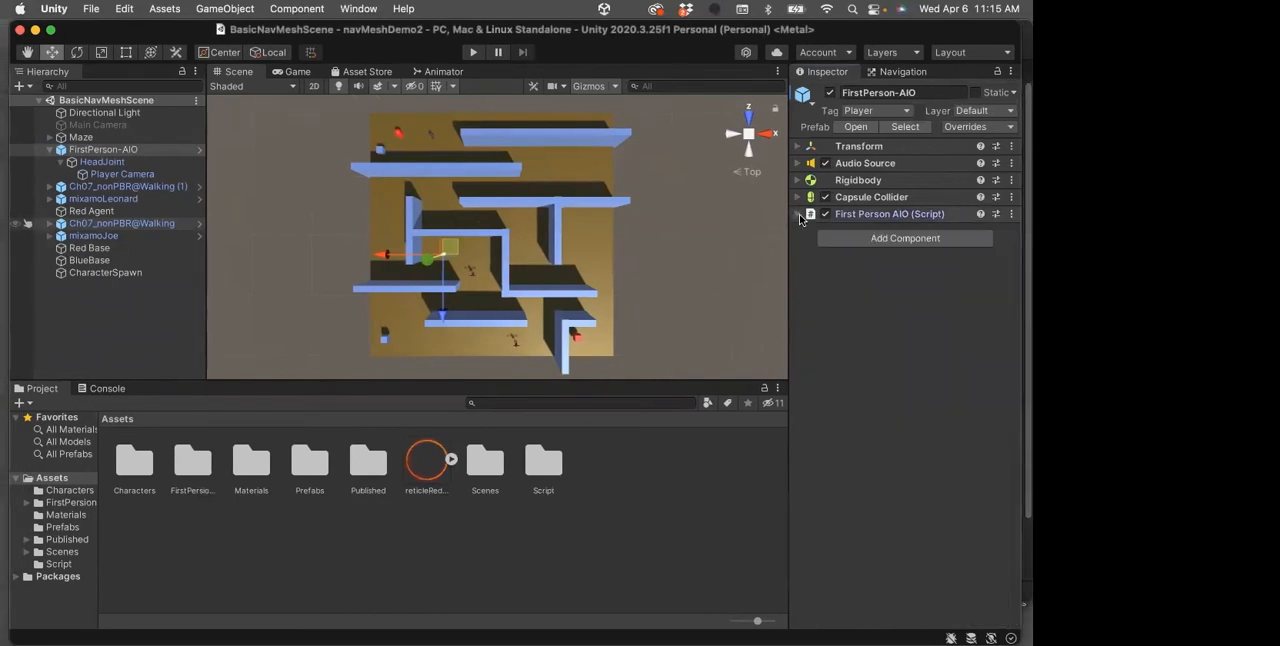
{"action": "left_click", "coordinate": [50, 150]}
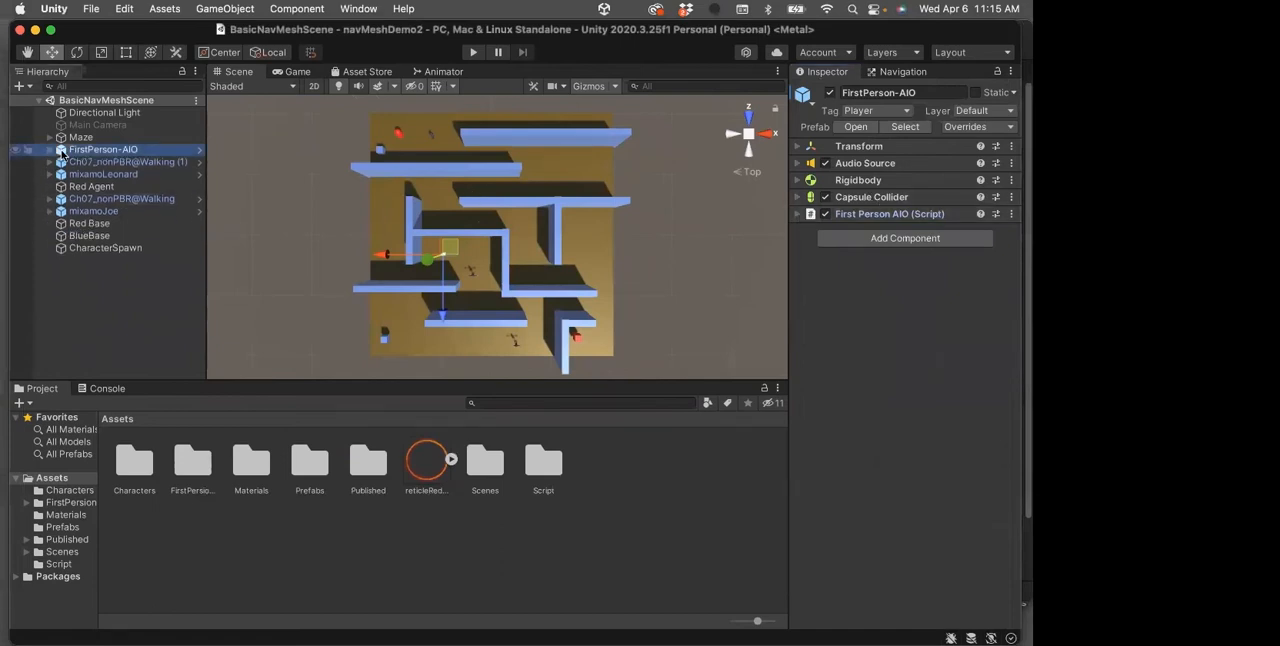
{"action": "left_click", "coordinate": [831, 93]}
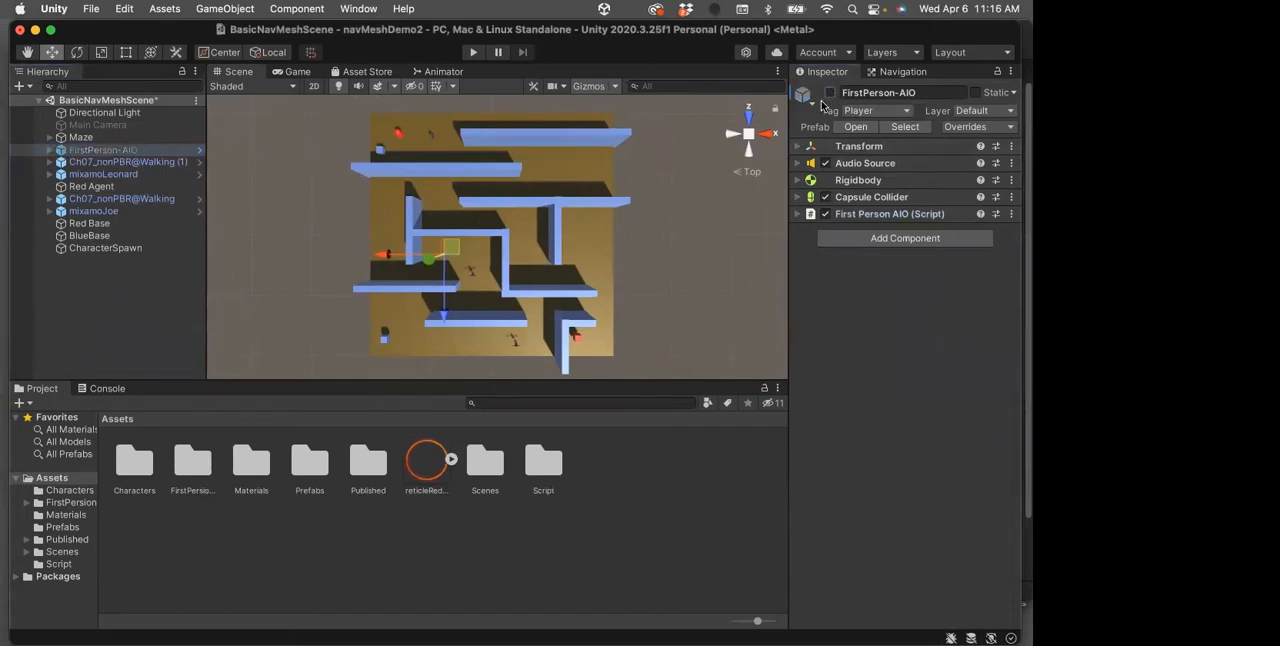
Select the Main Camera and activate it in the scene
{"action": "left_click", "coordinate": [62, 125]}
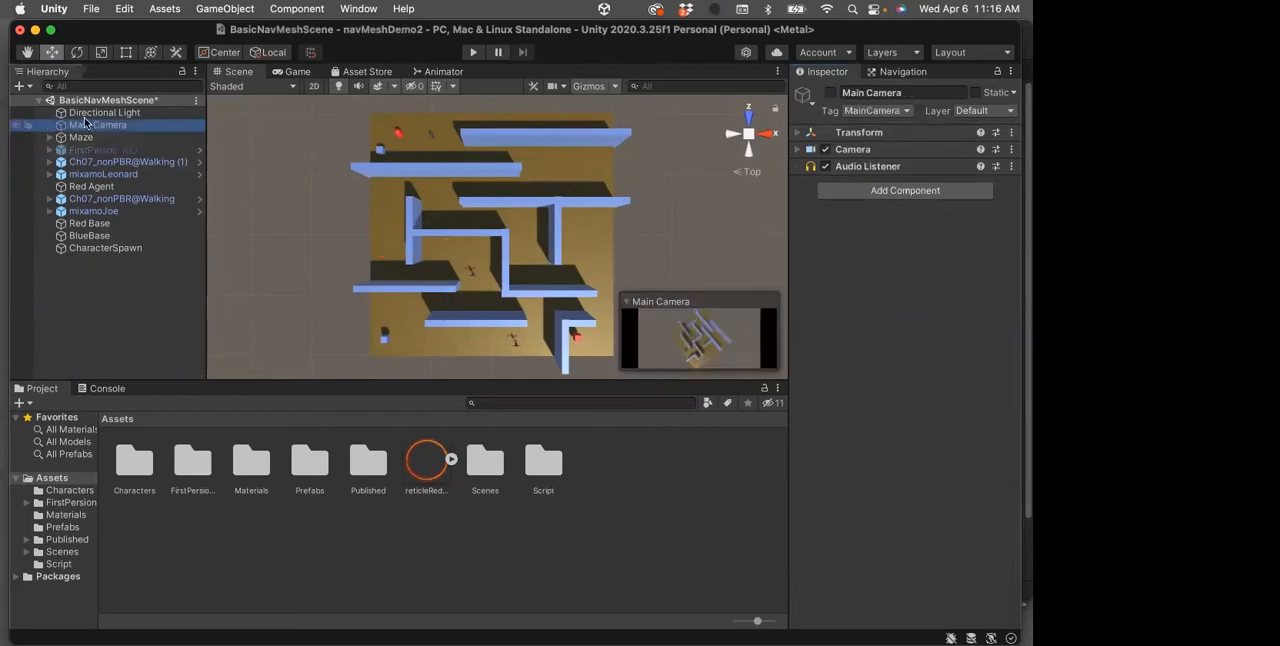
{"action": "left_click", "coordinate": [830, 92]}
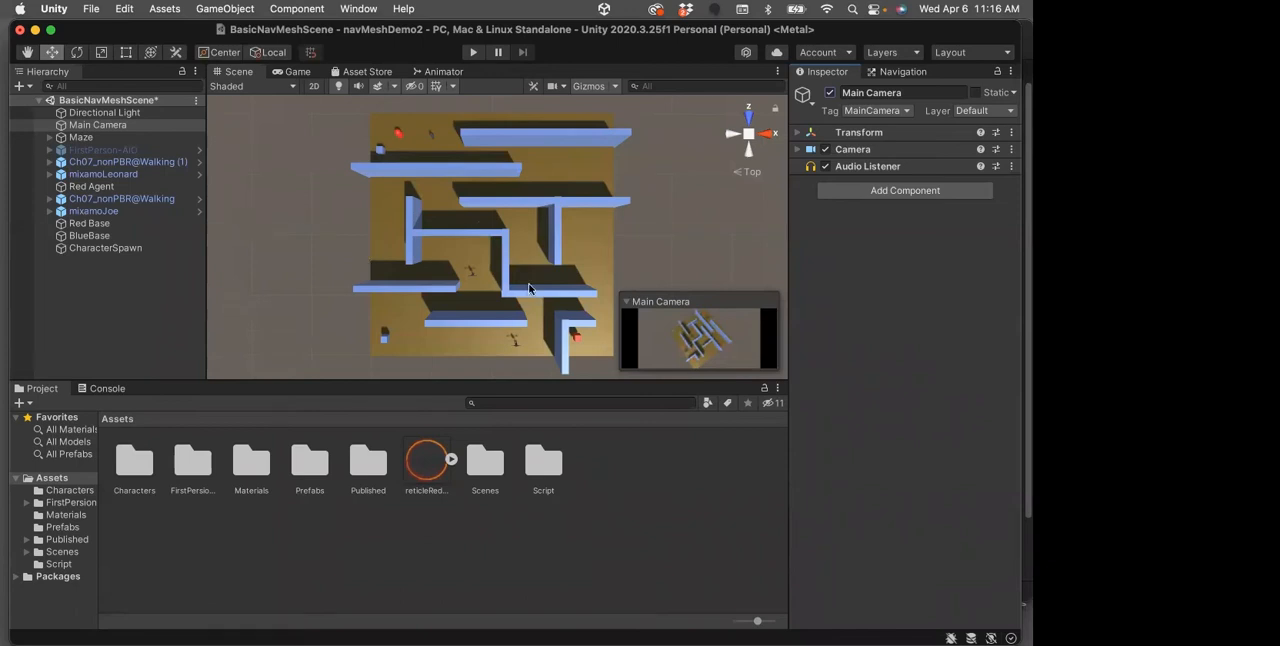
Try to align the Main Camera with a closer top-down view of the maze, and play-test the scene
{"action": "scroll", "coordinate": [490, 295], "scroll_direction": "up", "scroll_amount": 2}
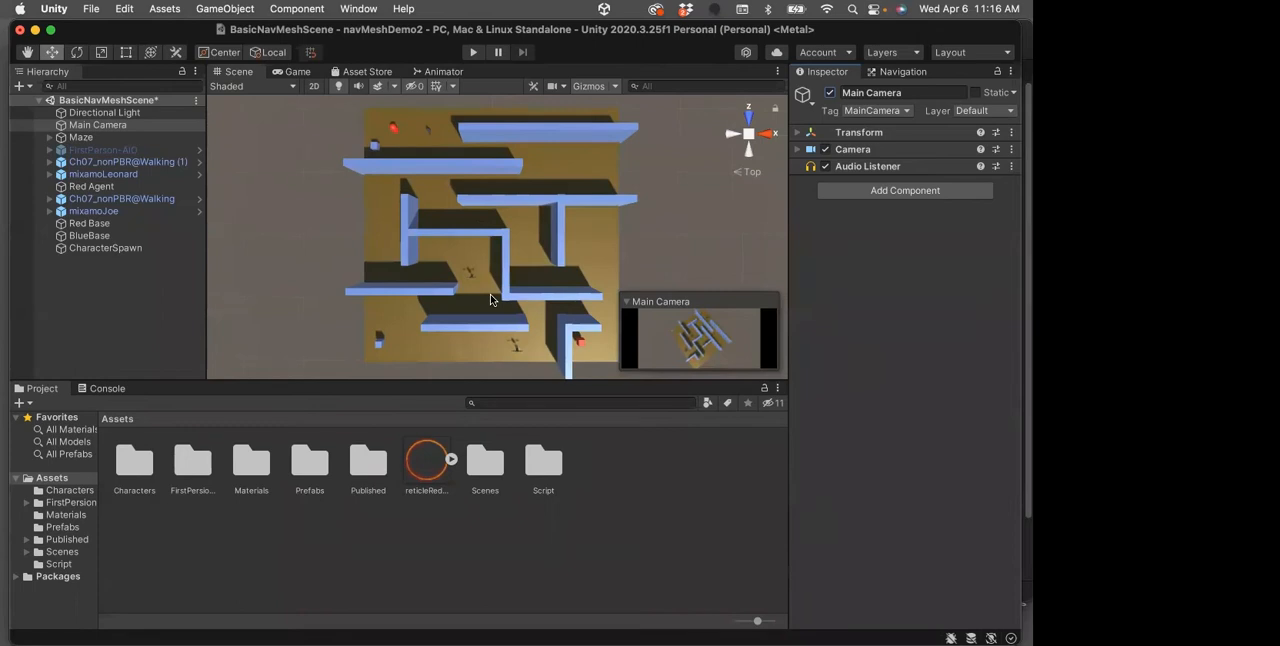
{"action": "scroll", "coordinate": [490, 298], "scroll_direction": "up", "scroll_amount": 1}
{"action": "scroll", "coordinate": [490, 297], "scroll_direction": "up", "scroll_amount": 1}
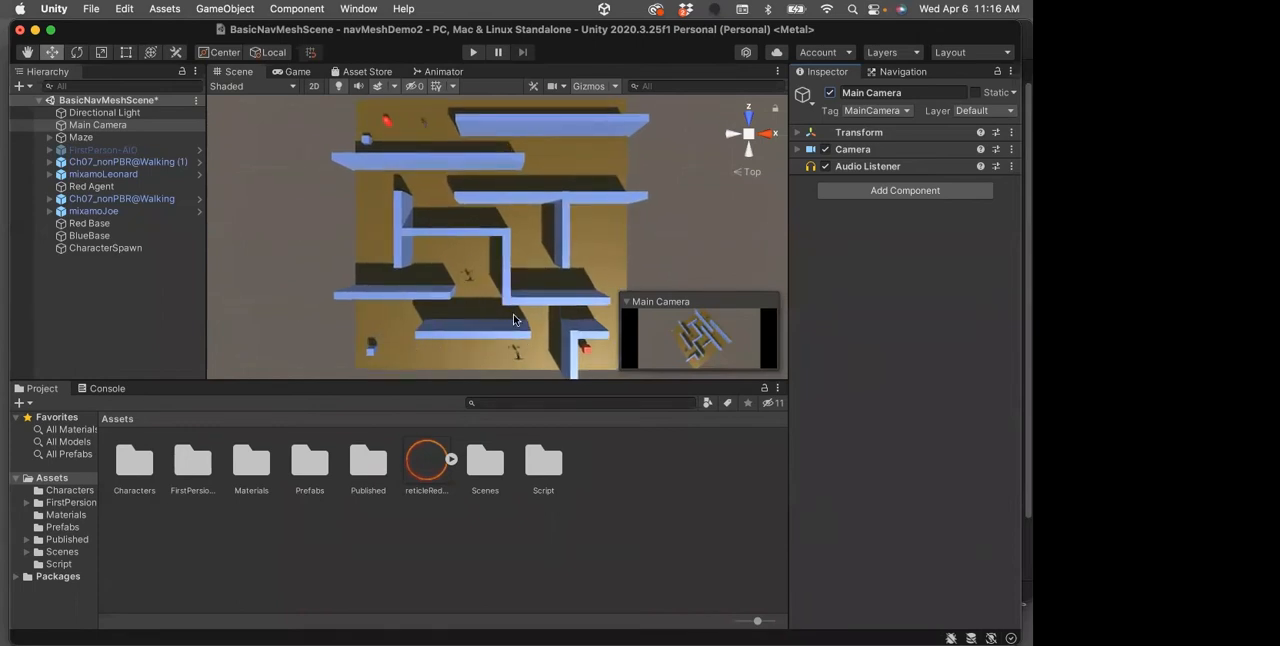
{"action": "scroll", "coordinate": [511, 319], "scroll_direction": "up", "scroll_amount": 1}
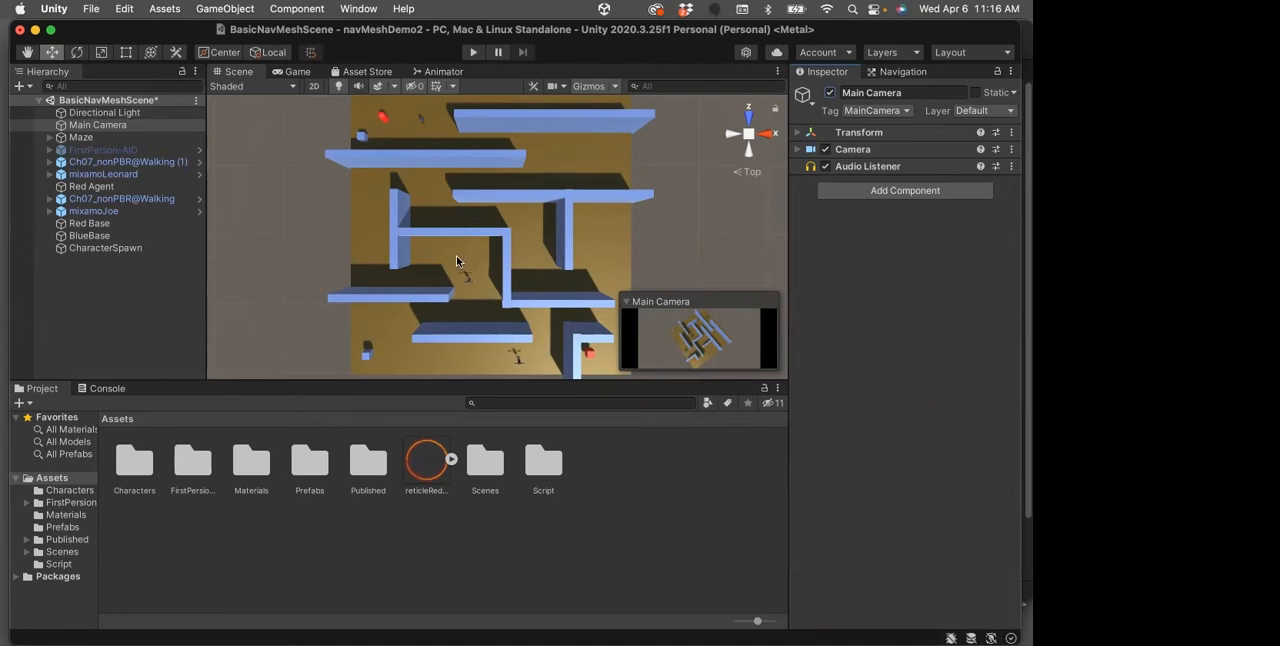
{"action": "left_click", "coordinate": [75, 125]}
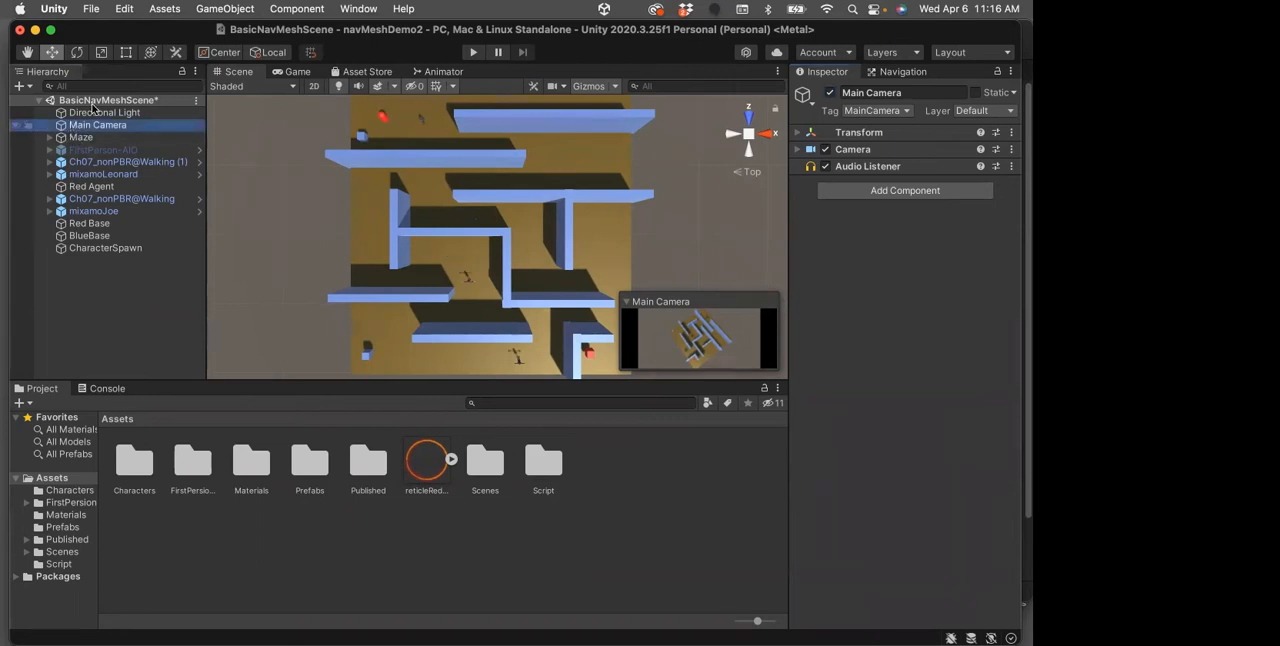
{"action": "left_click", "coordinate": [160, 10]}
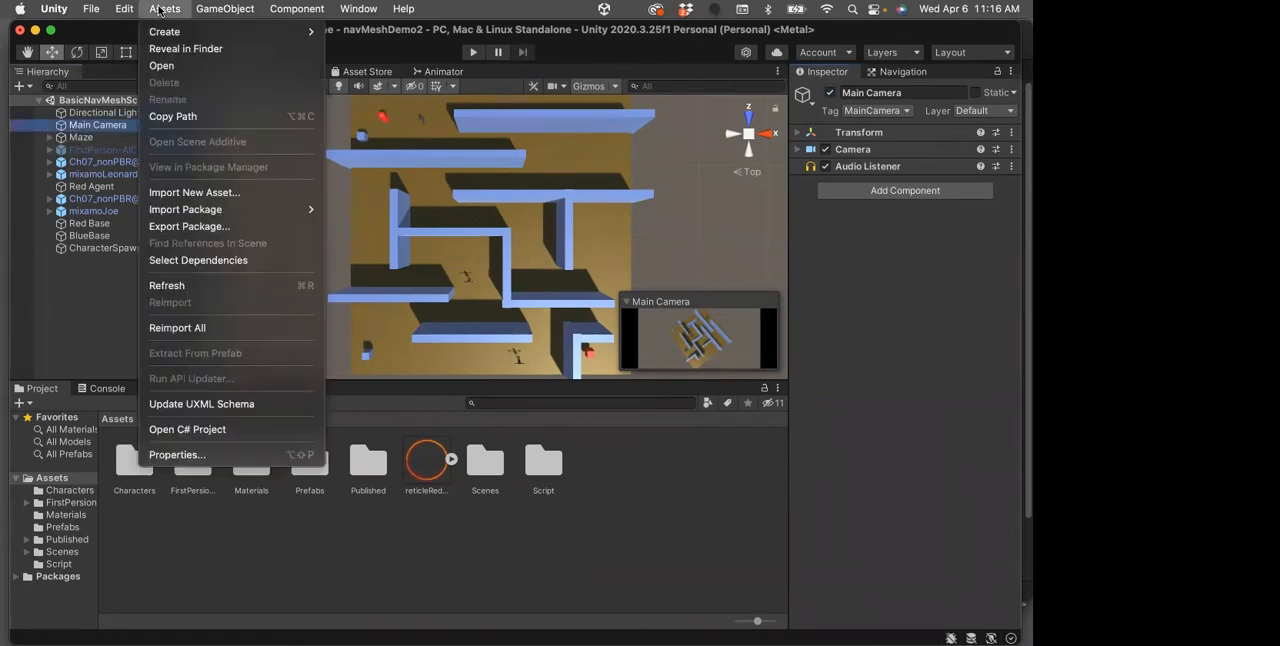
{"action": "mouse_move", "coordinate": [206, 8]}
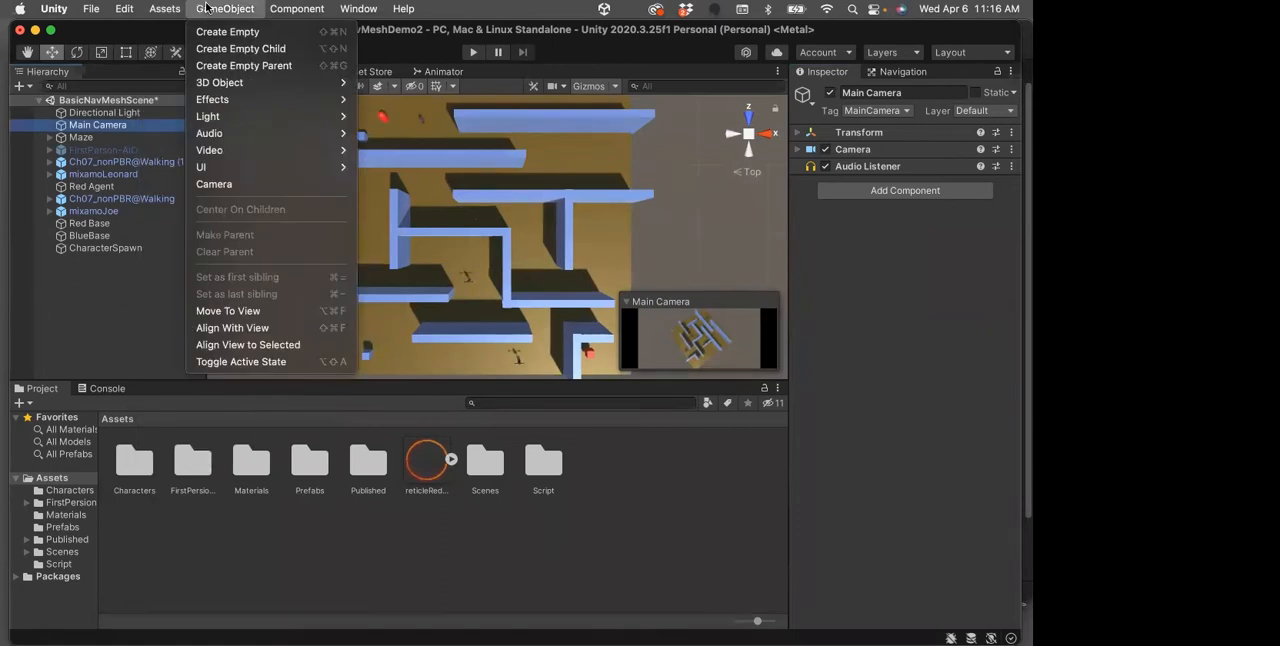
{"action": "left_click", "coordinate": [213, 329]}
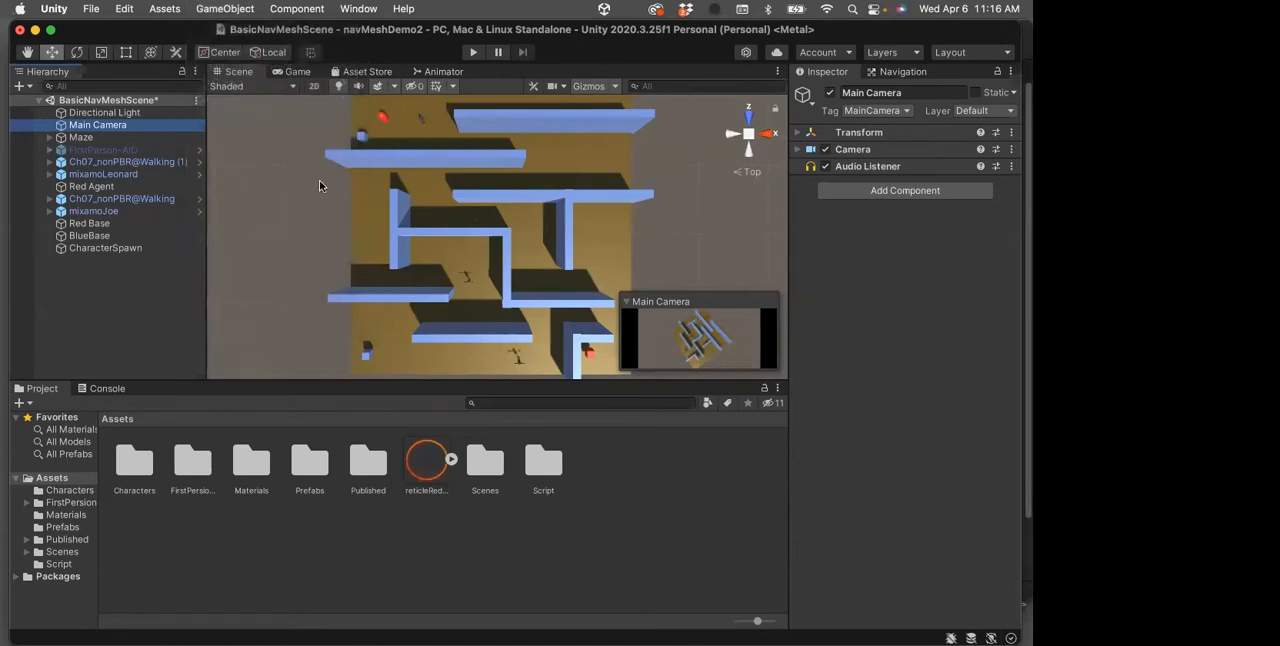
{"action": "left_click", "coordinate": [468, 54]}
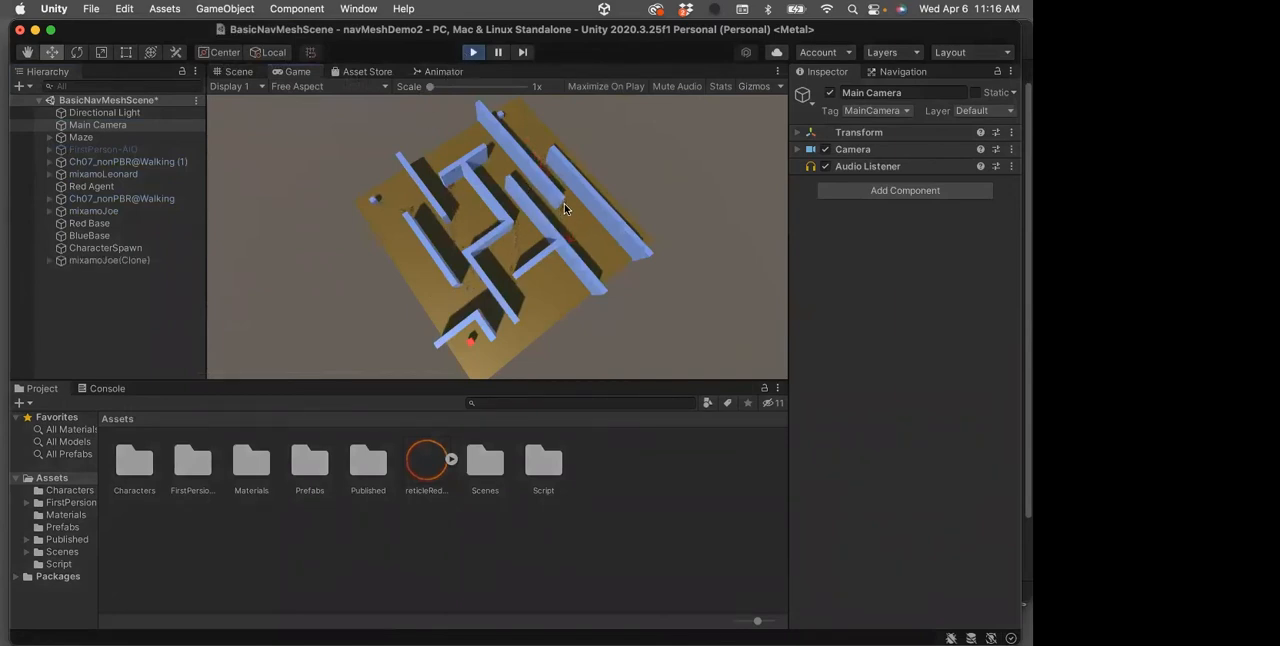
{"action": "left_click", "coordinate": [473, 53]}
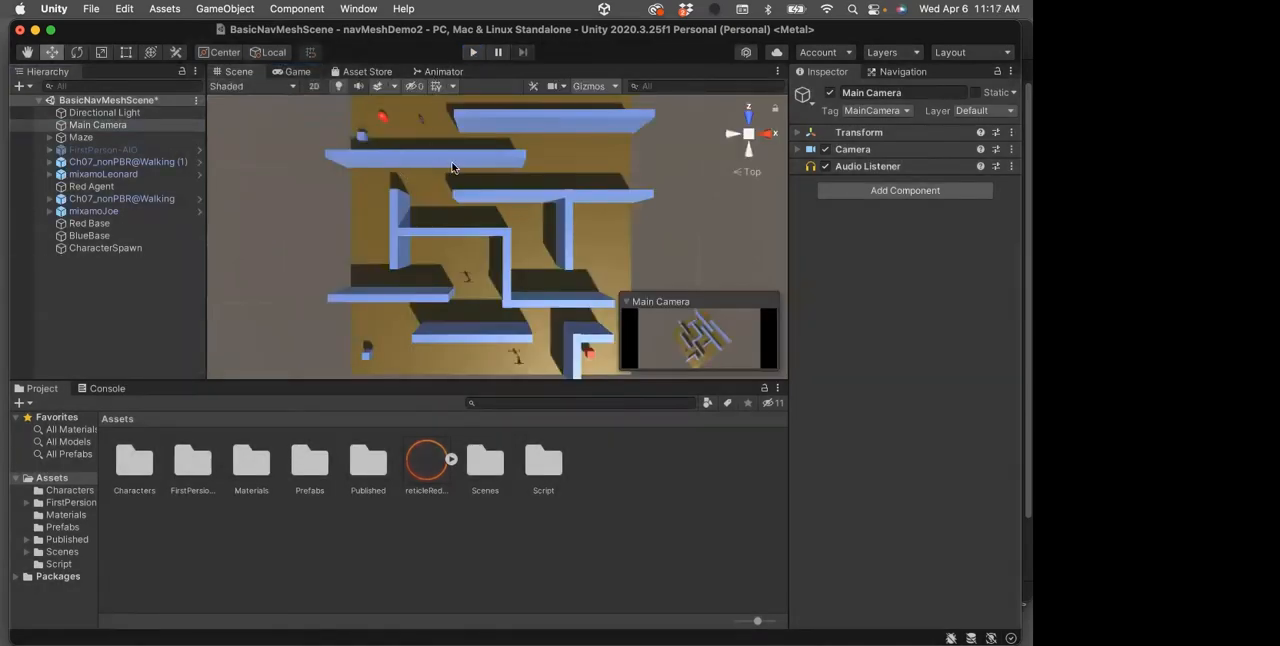
Align the Main Camera with the current top-down scene view and play-test the scene from it
{"action": "left_click", "coordinate": [83, 127]}
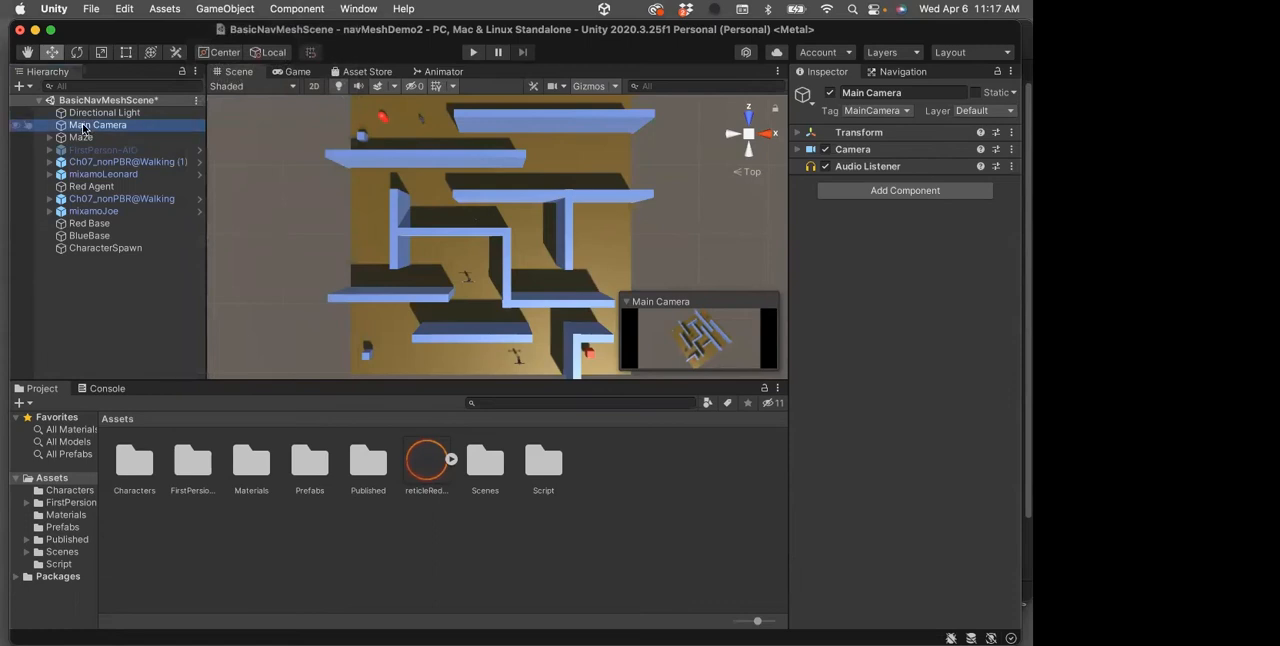
{"action": "left_click", "coordinate": [212, 12]}
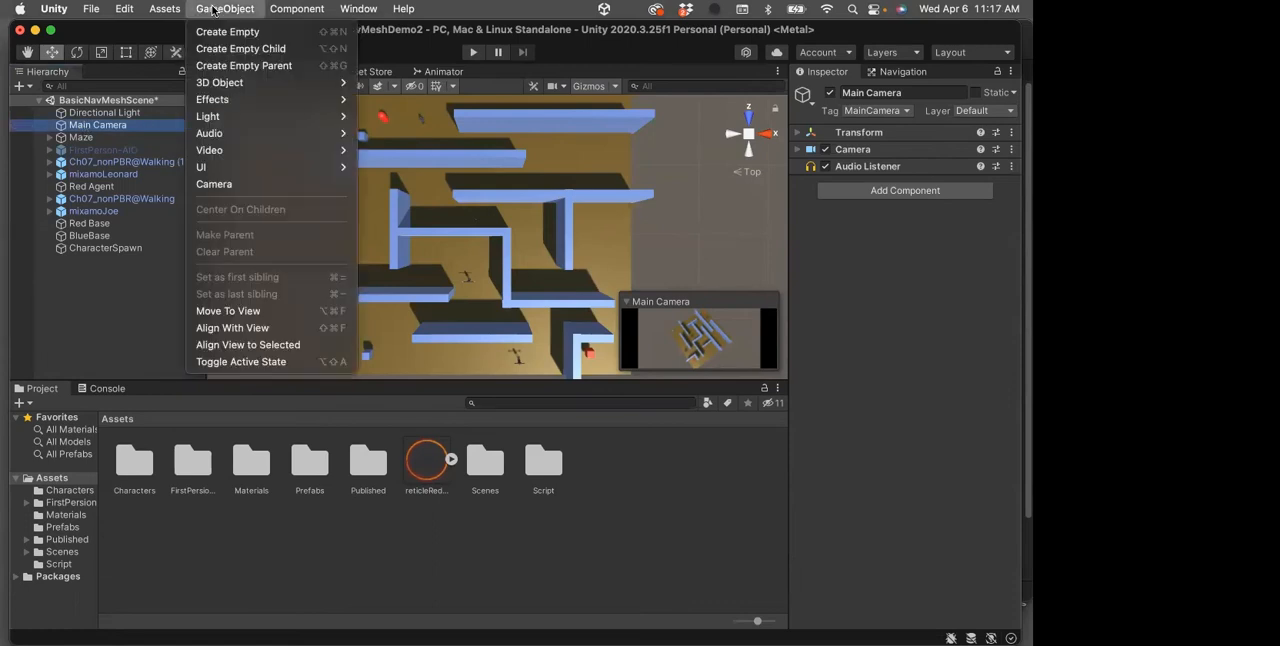
{"action": "left_click", "coordinate": [212, 328]}
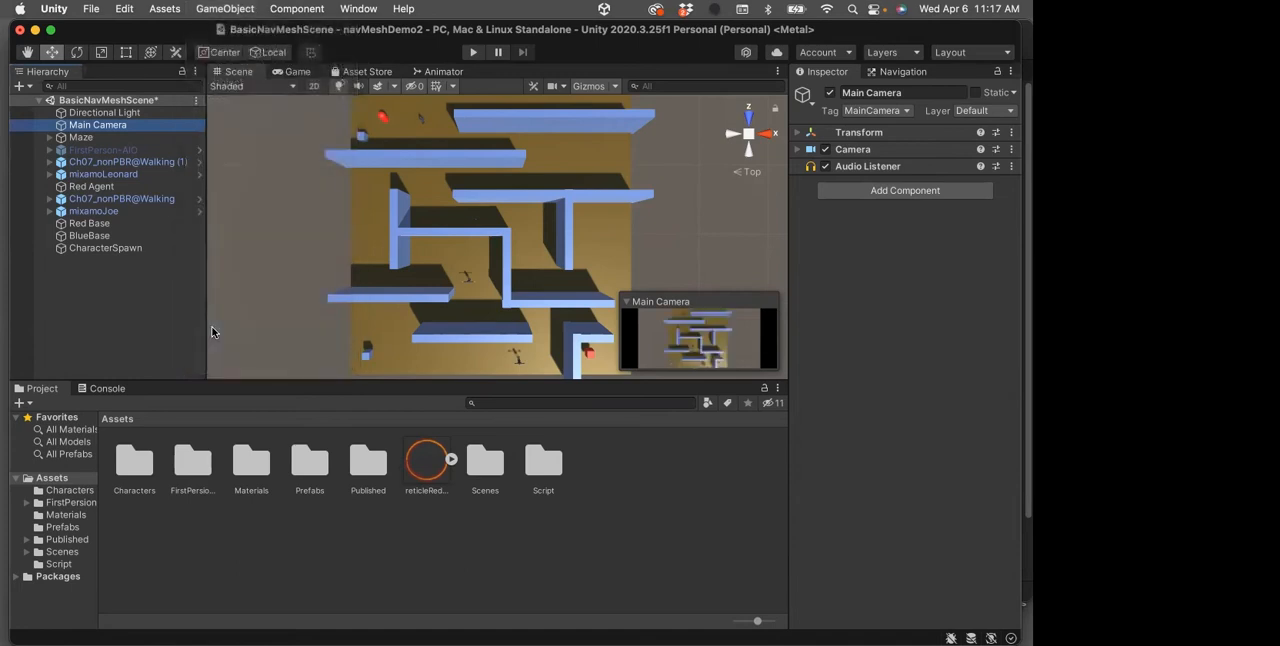
{"action": "left_click", "coordinate": [473, 52]}
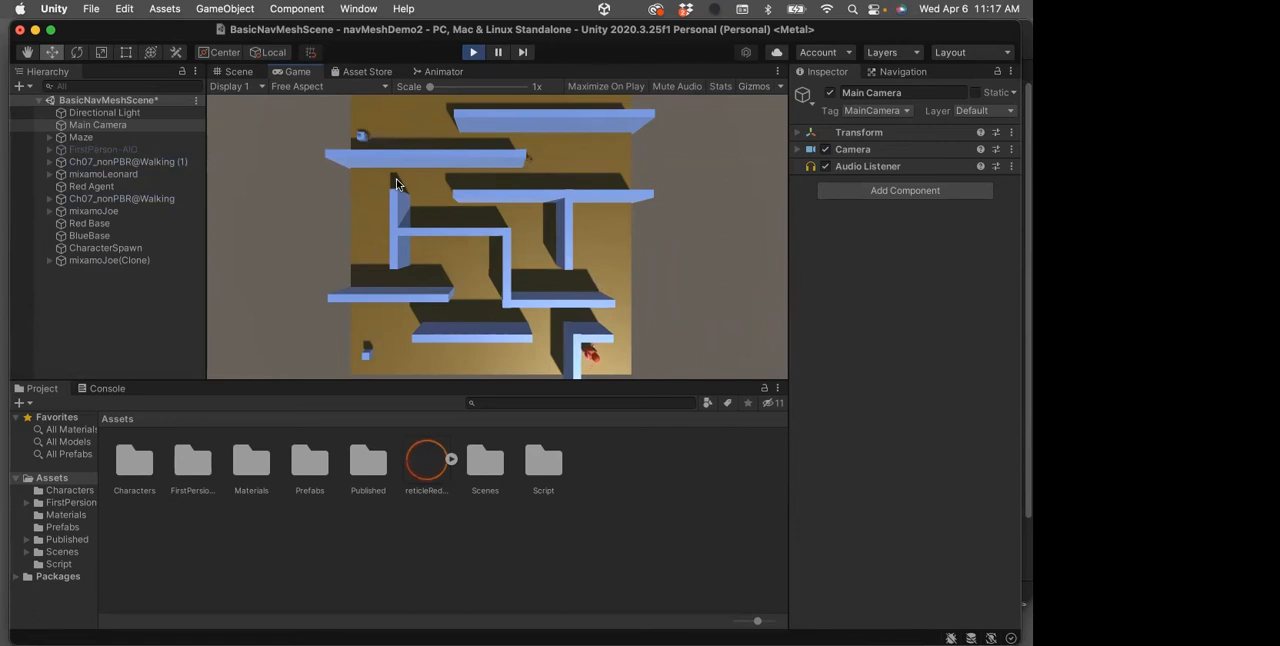
{"action": "left_click", "coordinate": [473, 52]}
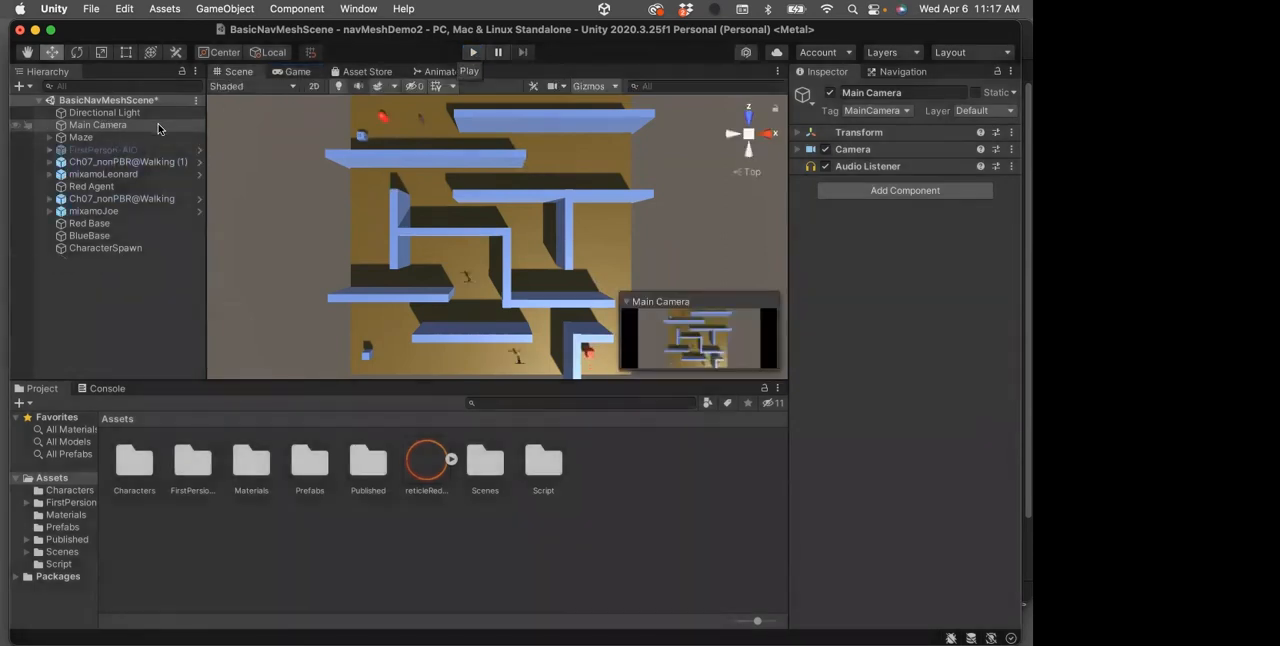
Deactivate the Main Camera in the scene
{"action": "left_click", "coordinate": [66, 128]}
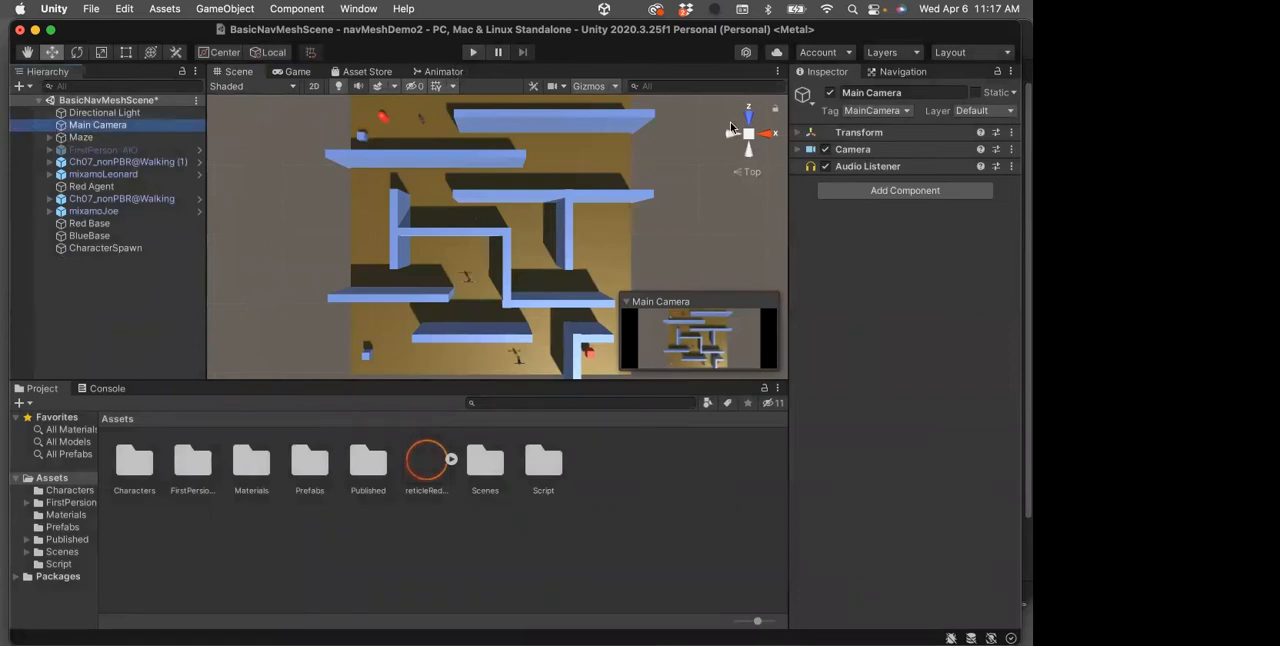
{"action": "left_click", "coordinate": [830, 92]}
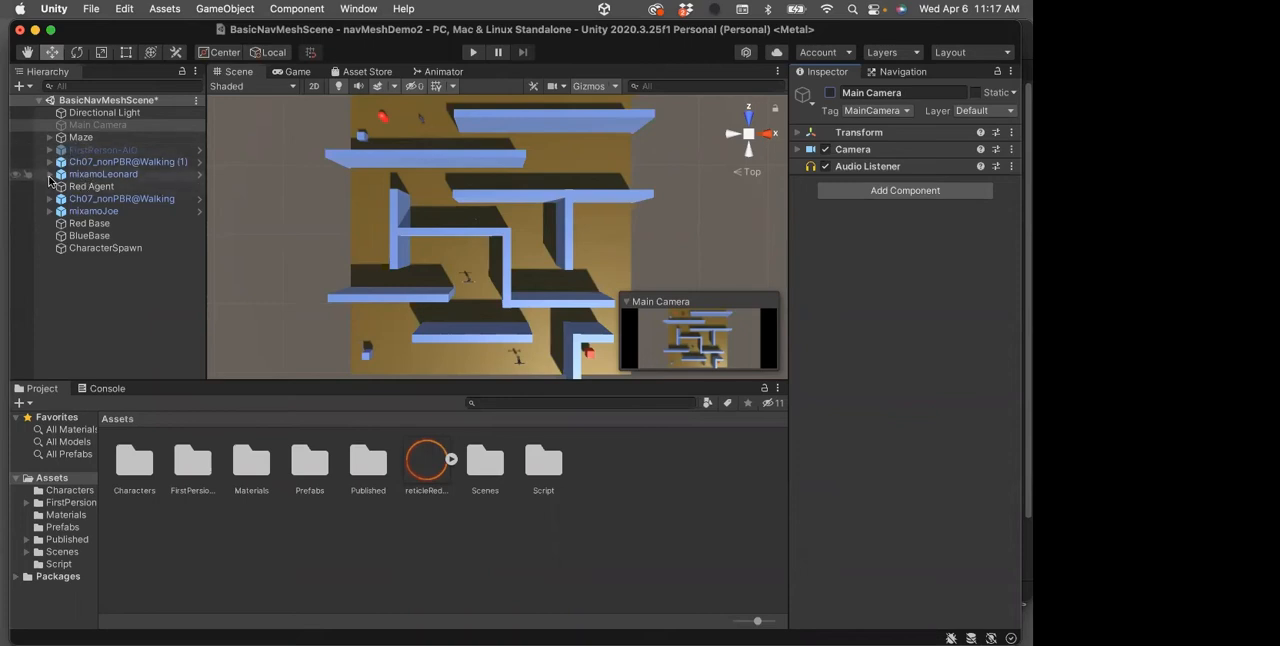
Focus on mixamoLeonard and check the child objects of mixamoLeonard and both Ch07_nonPBR@Walking characters for a camera
{"action": "double_click", "coordinate": [60, 175]}
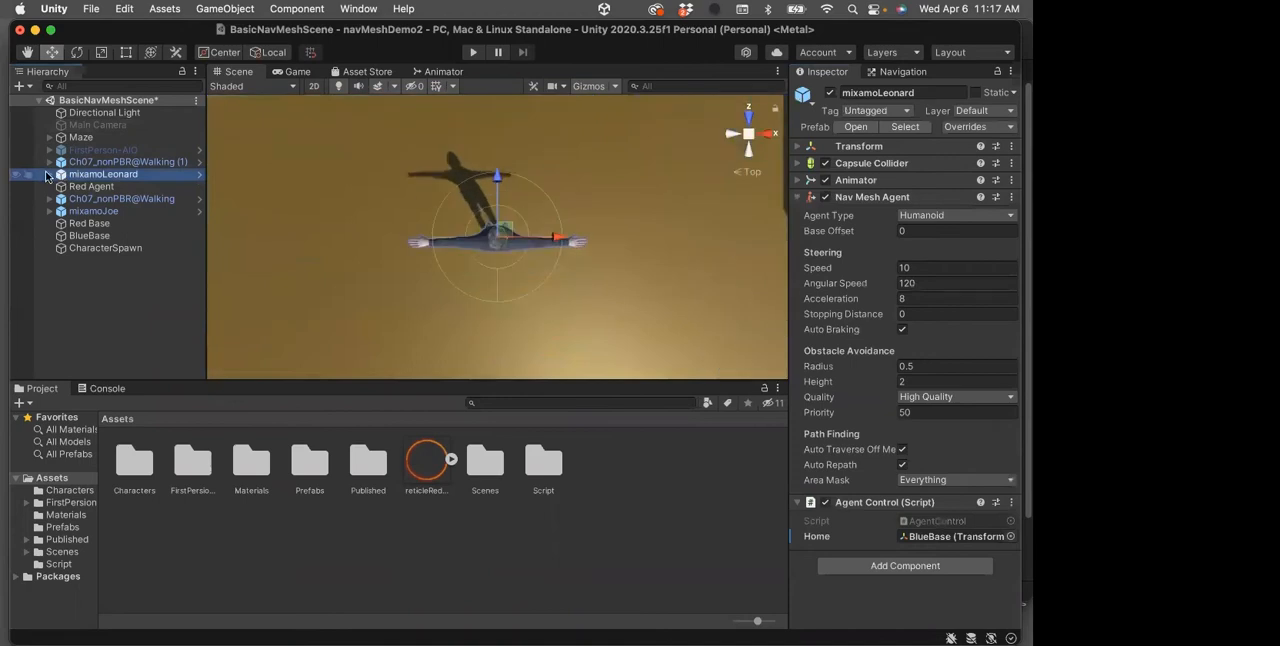
{"action": "left_click", "coordinate": [49, 174]}
{"action": "left_click", "coordinate": [48, 175]}
{"action": "left_click", "coordinate": [49, 162]}
{"action": "left_click", "coordinate": [48, 162]}
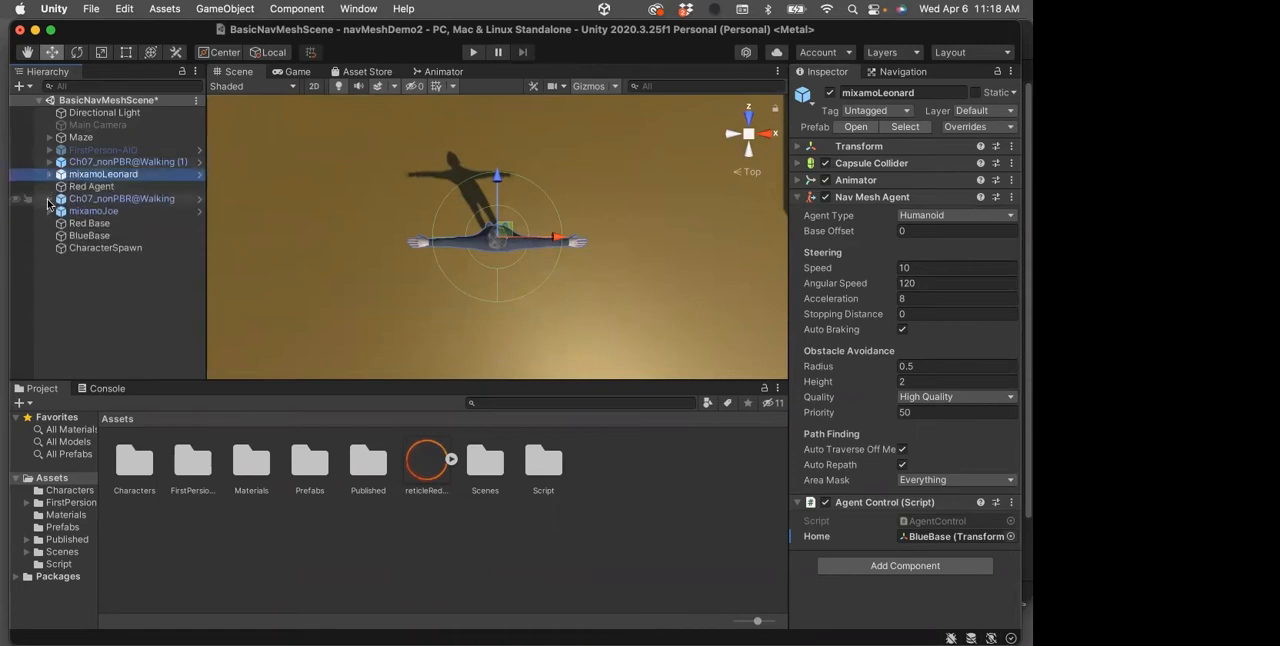
{"action": "left_click", "coordinate": [49, 199]}
{"action": "left_click", "coordinate": [48, 199]}
Expand mixamoJoe, view the character from the front, and activate its child Camera
{"action": "left_click", "coordinate": [49, 211]}
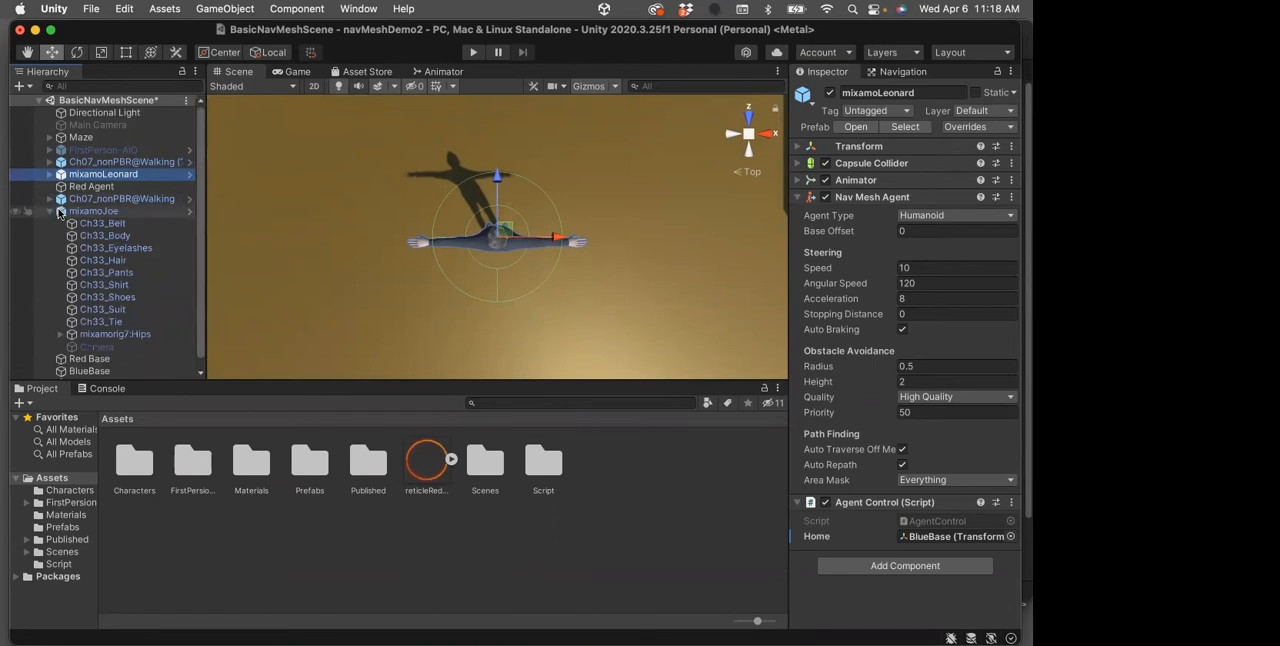
{"action": "double_click", "coordinate": [120, 211]}
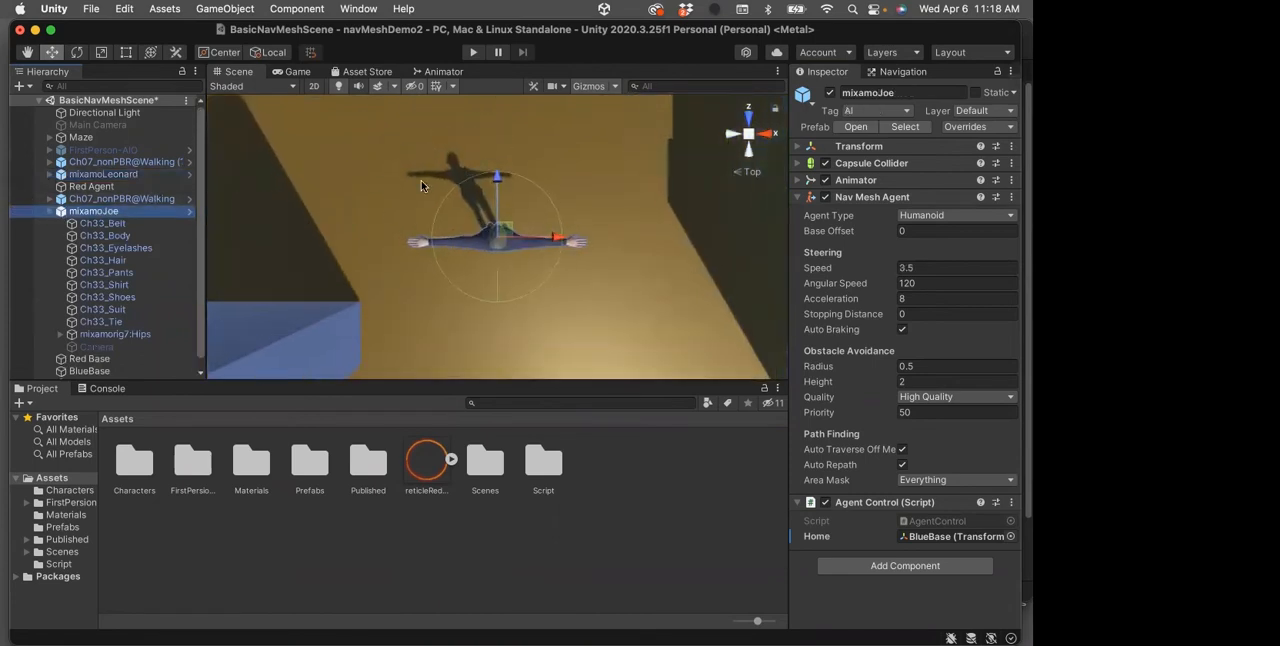
{"action": "key", "text": "alt"}
{"action": "left_click_drag", "start_coordinate": [385, 181], "coordinate": [424, 318], "text": "alt"}
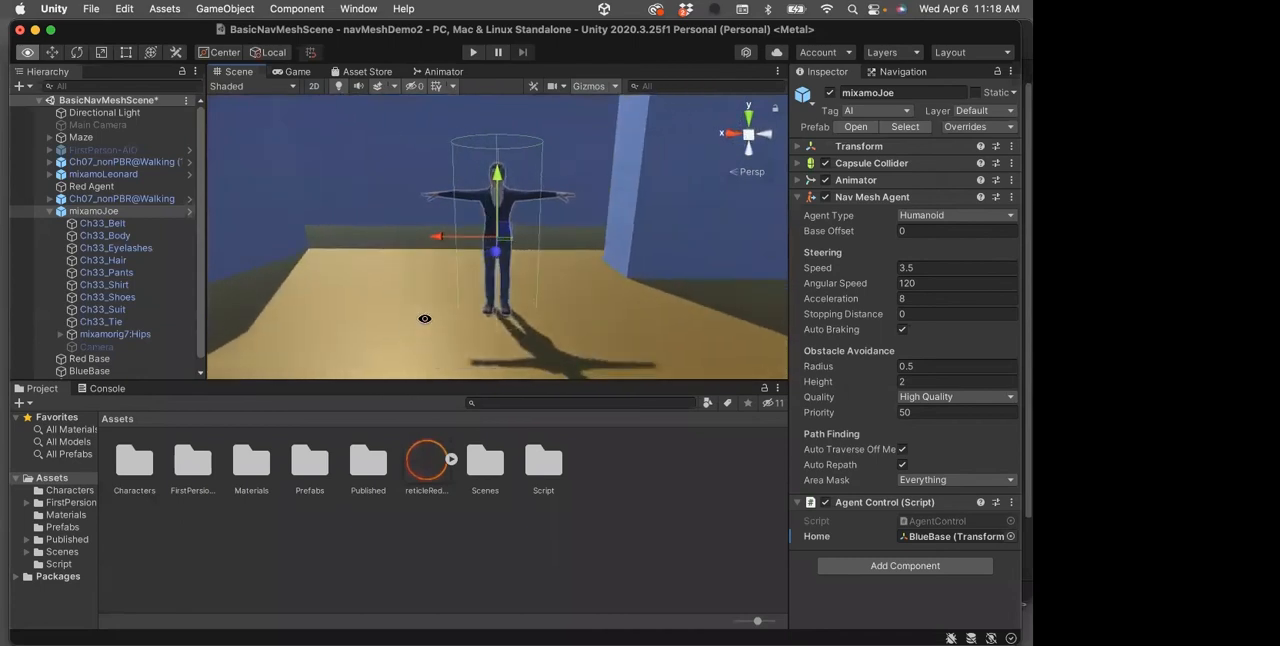
{"action": "left_click", "coordinate": [97, 347]}
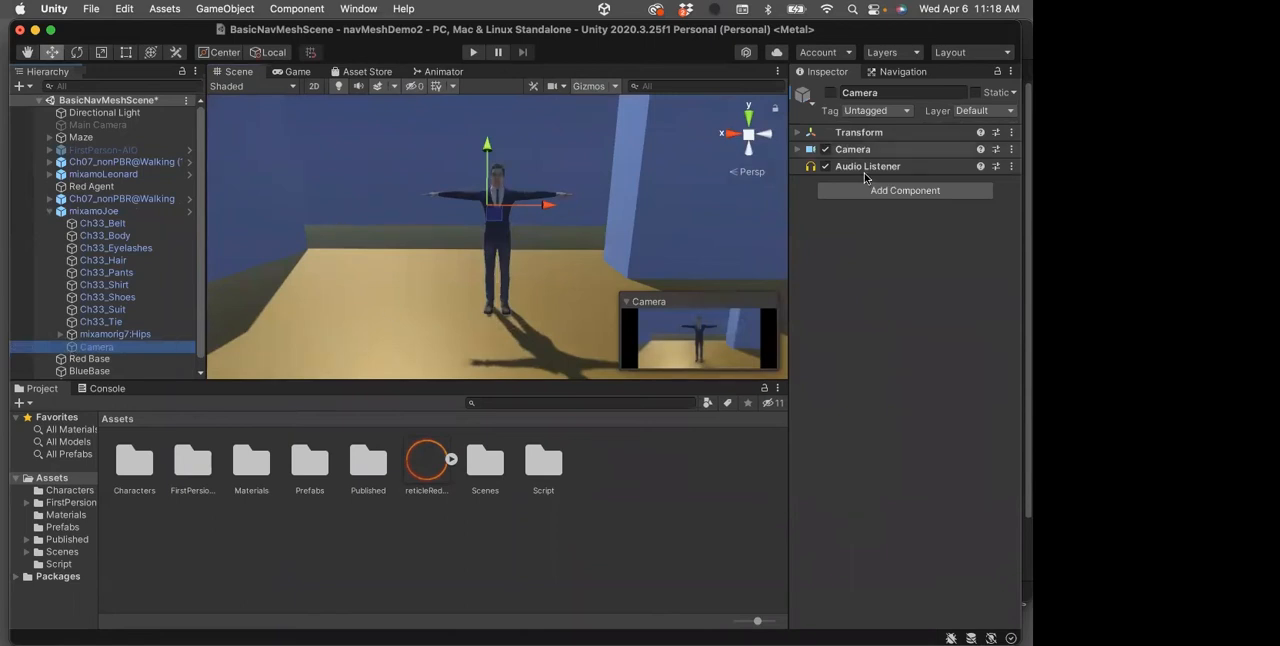
{"action": "left_click", "coordinate": [830, 92]}
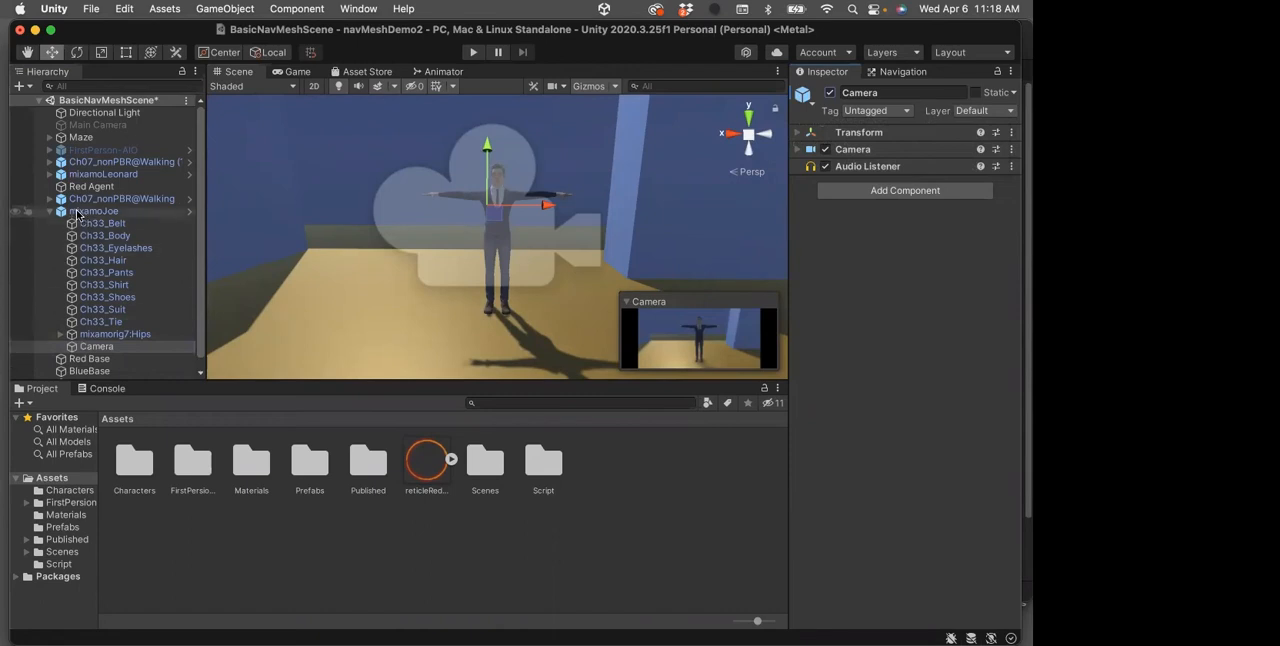
Examine the child Camera's component settings and Transform, and the option for creating a camera under mixamoJoe
{"action": "left_click", "coordinate": [797, 150]}
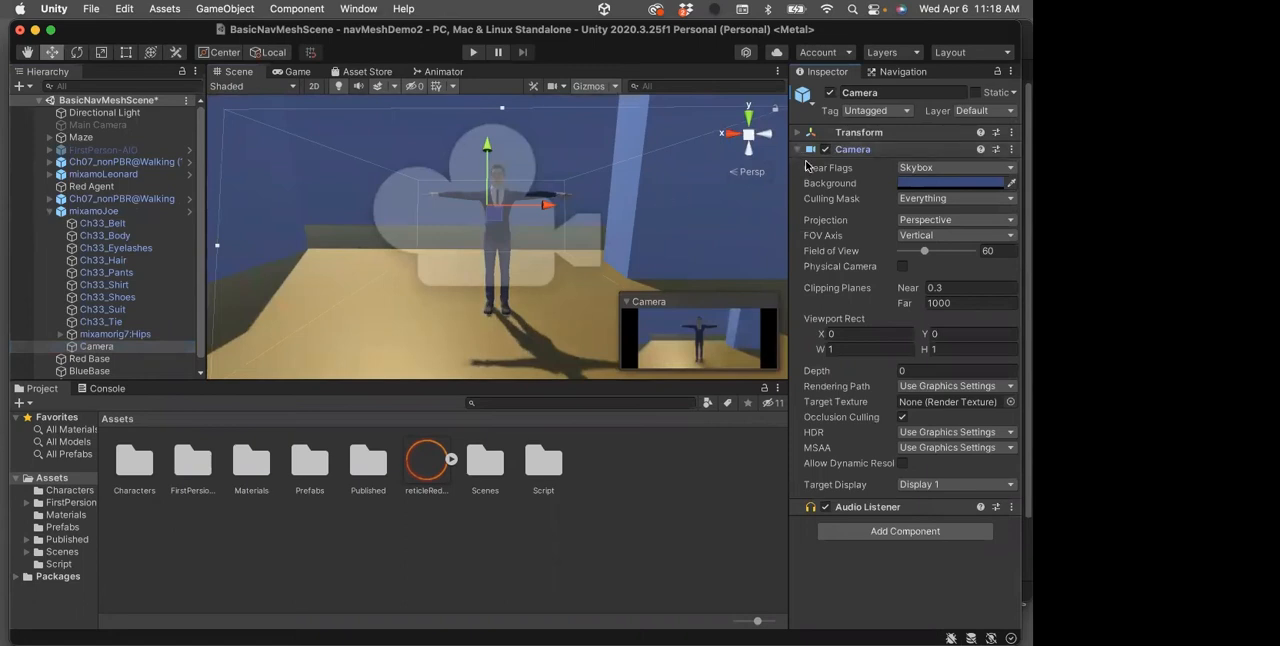
{"action": "left_click", "coordinate": [798, 149]}
{"action": "left_click", "coordinate": [799, 133]}
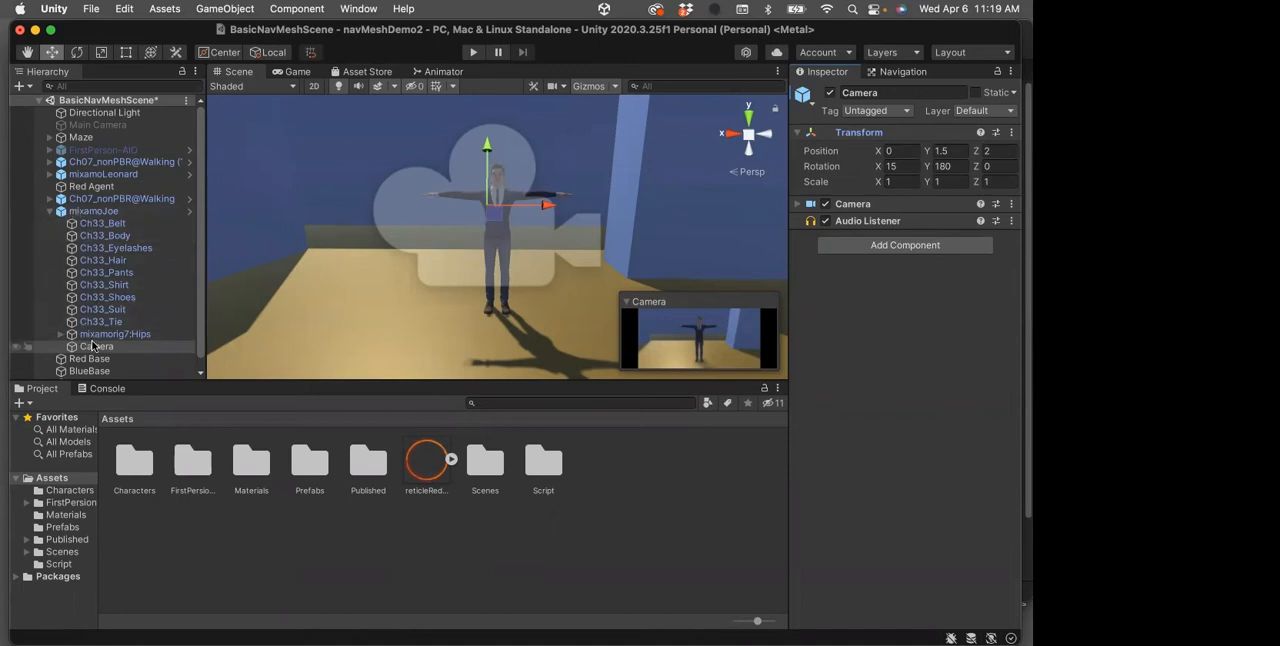
{"action": "right_click", "coordinate": [84, 213]}
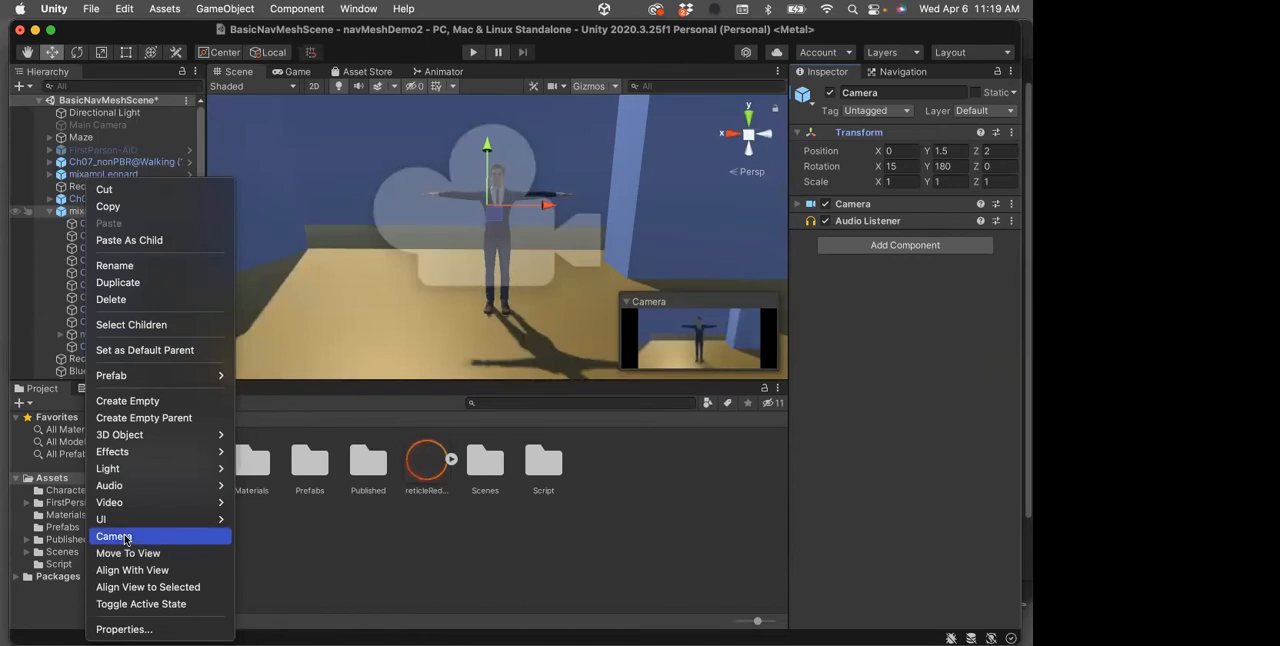
{"action": "left_click", "coordinate": [45, 309]}
{"action": "left_click", "coordinate": [63, 214]}
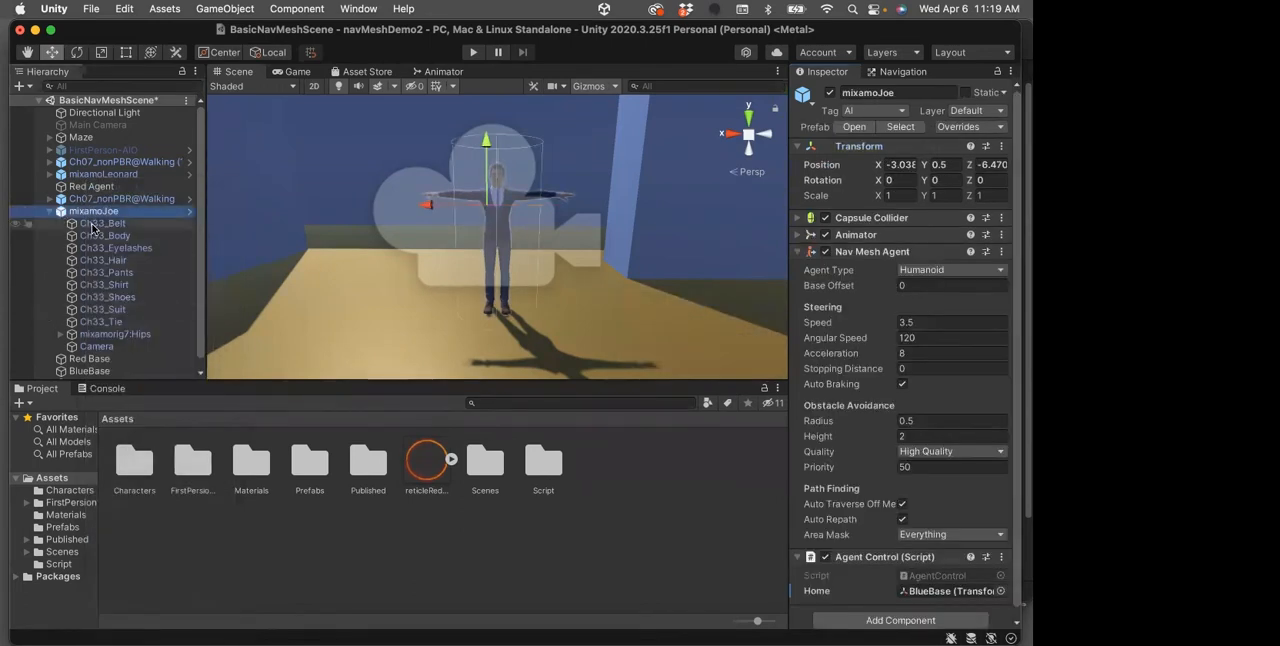
{"action": "left_click", "coordinate": [97, 347]}
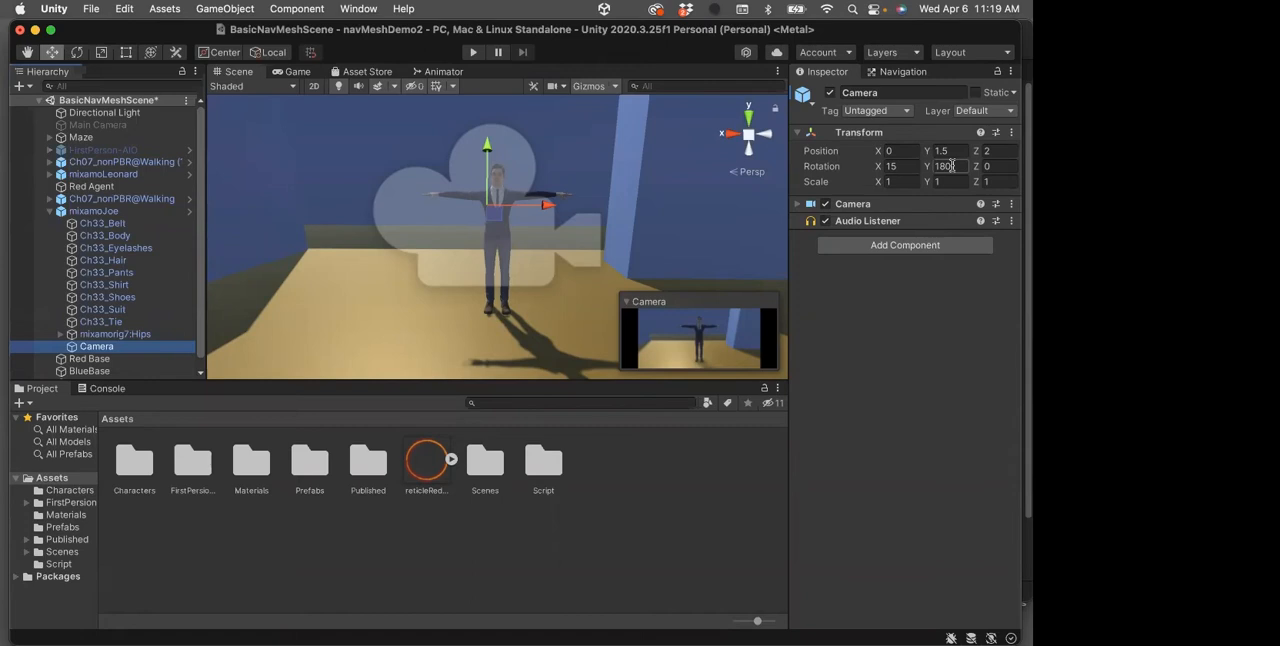
Play-test the scene through mixamoJoe's child Camera and stop the playback
{"action": "key", "text": "Return"}
{"action": "left_click", "coordinate": [473, 52]}
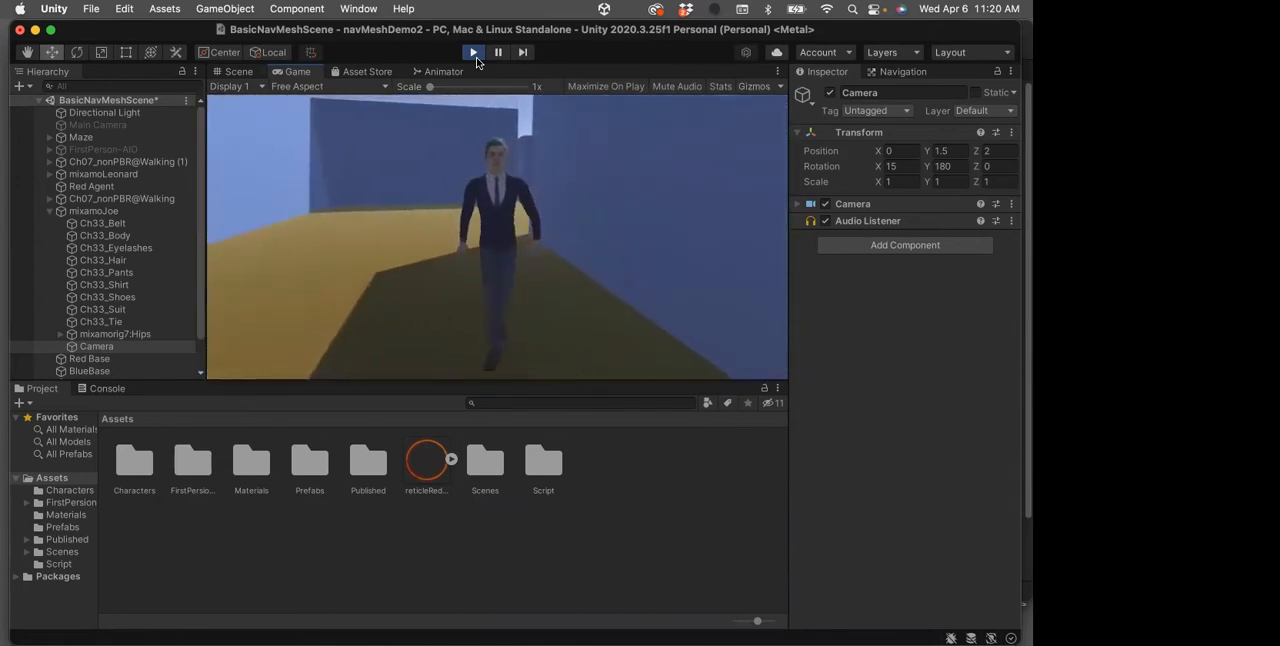
{"action": "left_click", "coordinate": [472, 53]}
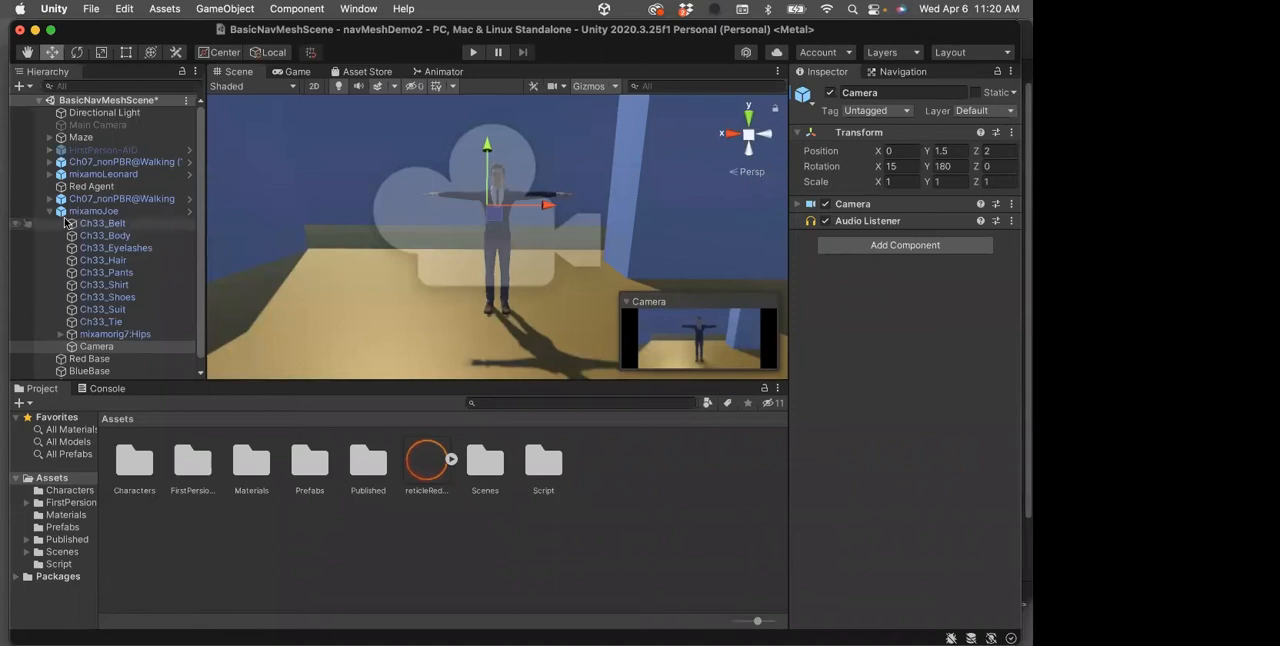
Collapse the mixamoJoe hierarchy and save BasicNavMeshScene
{"action": "left_click", "coordinate": [50, 212]}
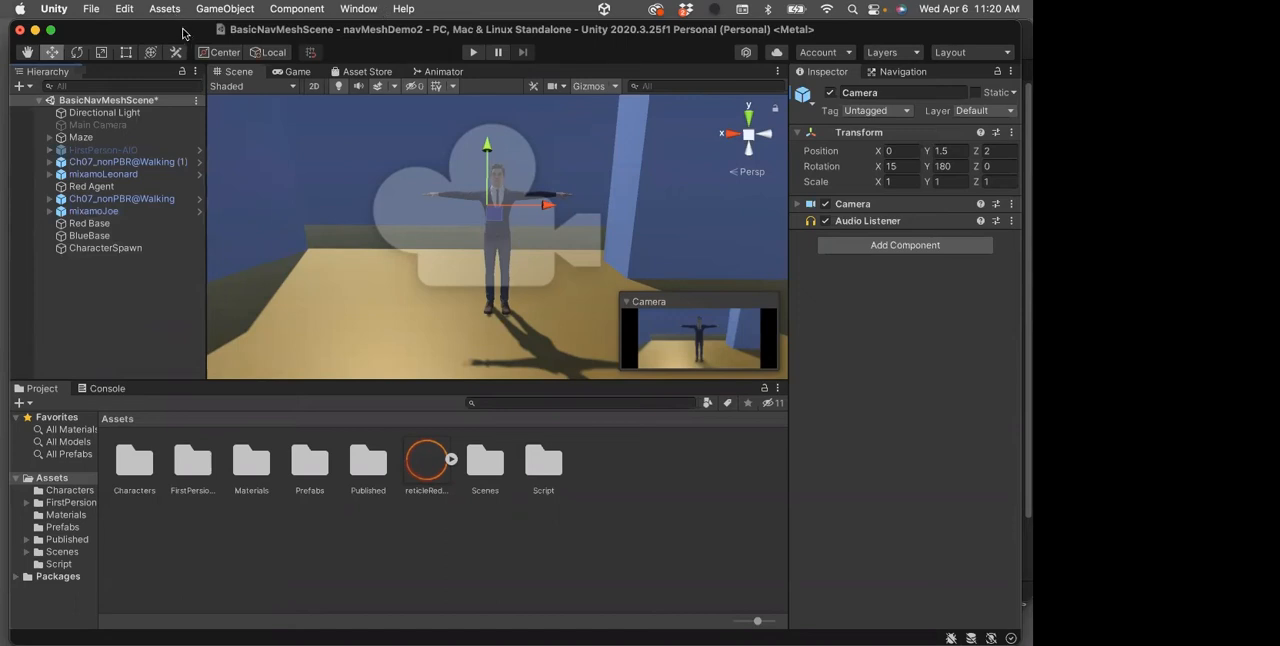
{"action": "key", "text": "super+s"}
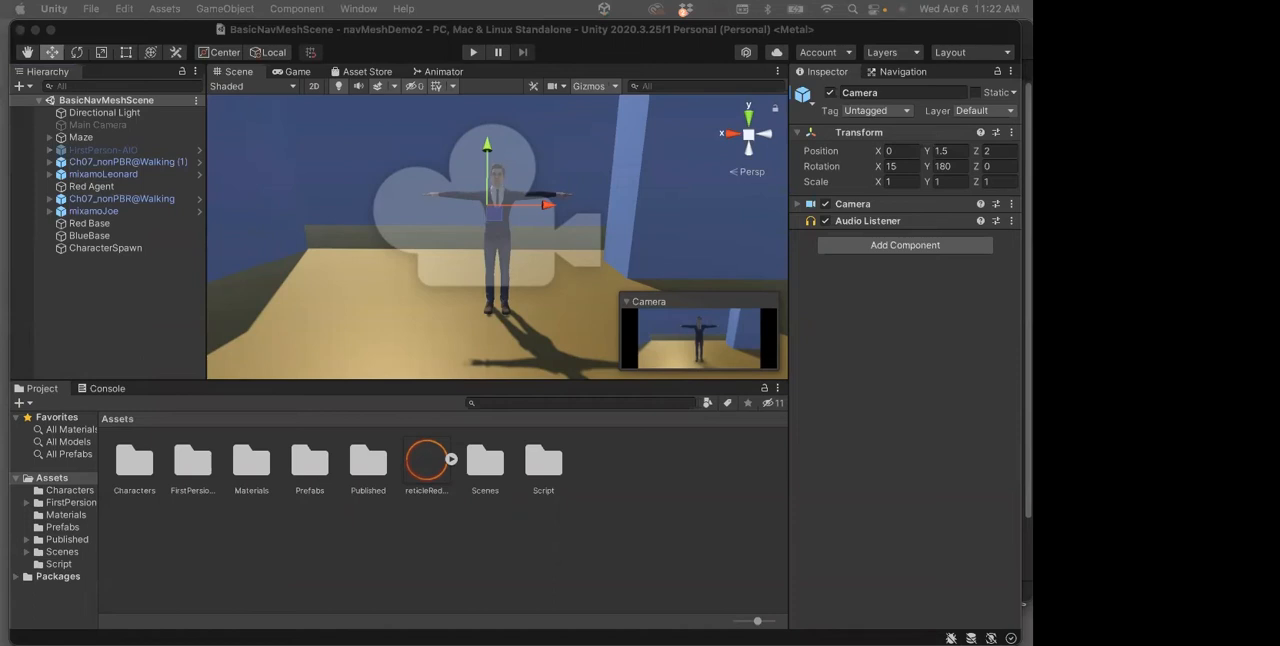
Create a new scene named NavMeshDemo in the Scenes folder and open it
{"action": "double_click", "coordinate": [488, 468]}
{"action": "right_click", "coordinate": [295, 480]}
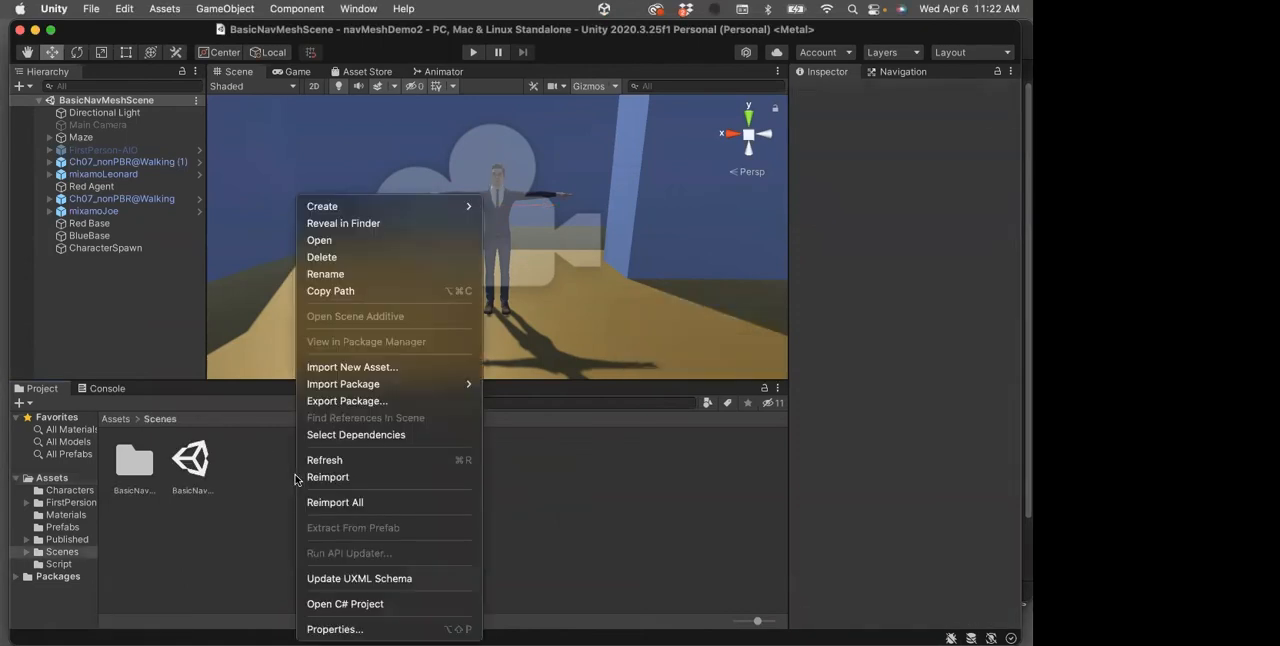
{"action": "mouse_move", "coordinate": [327, 207]}
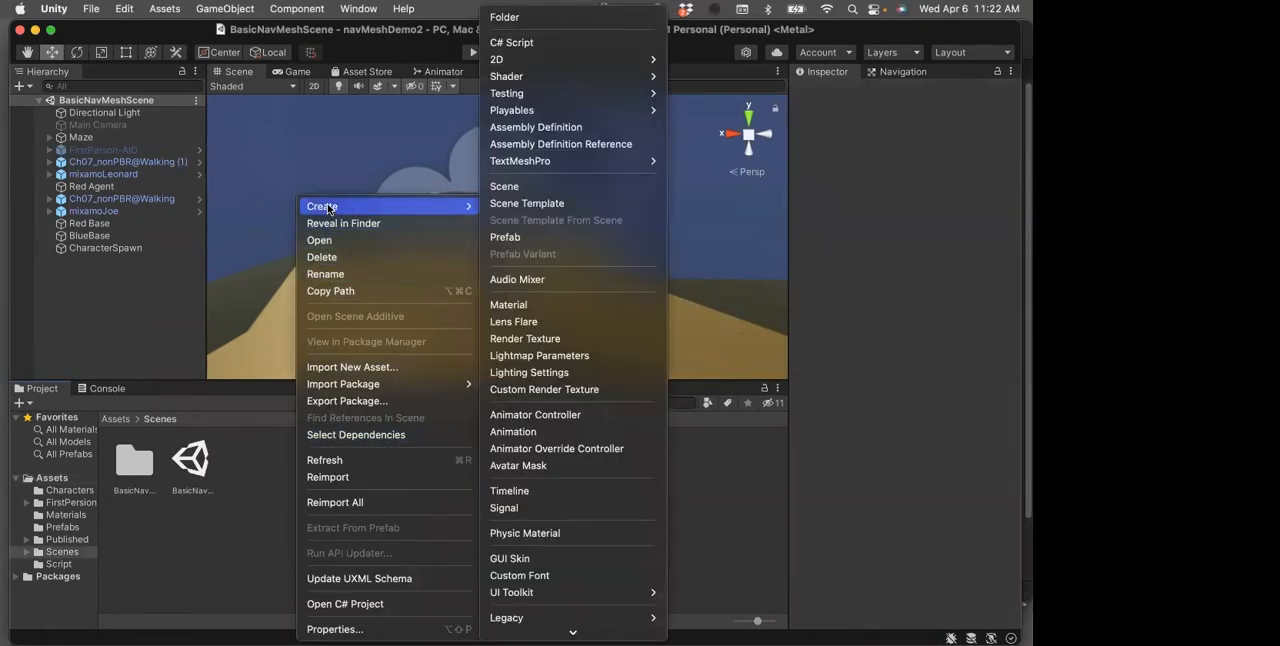
{"action": "left_click", "coordinate": [530, 183]}
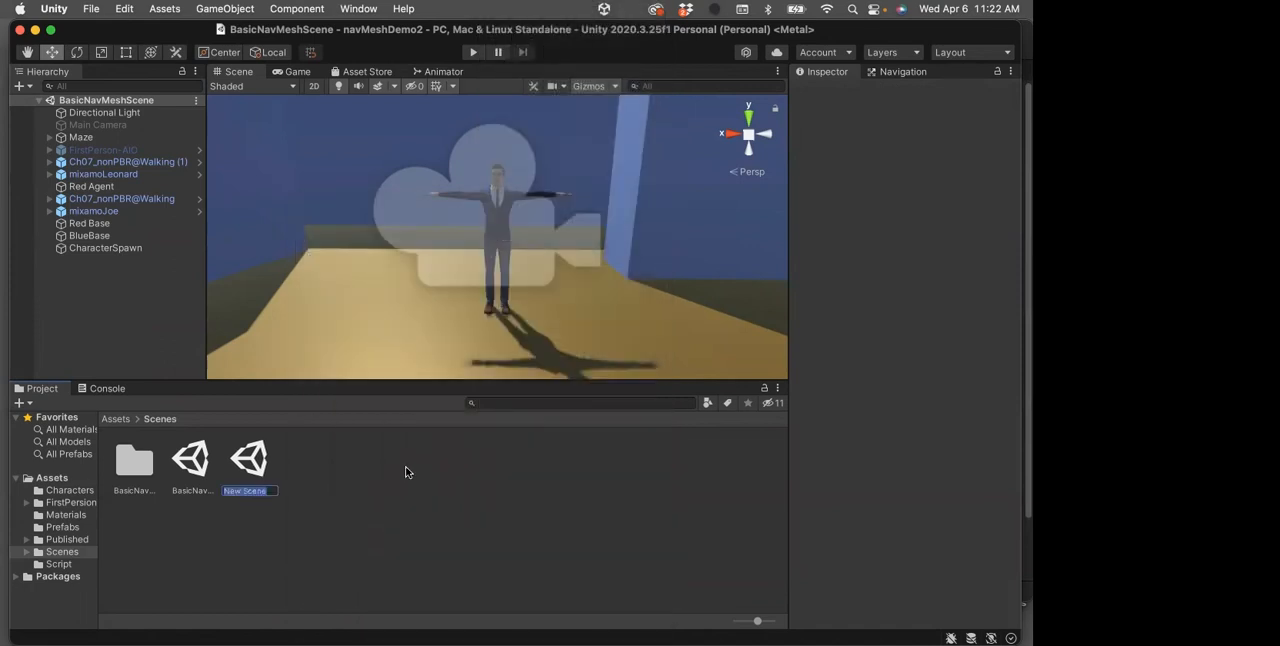
{"action": "type", "text": "NavMeshDemo"}
{"action": "key", "text": "Return"}
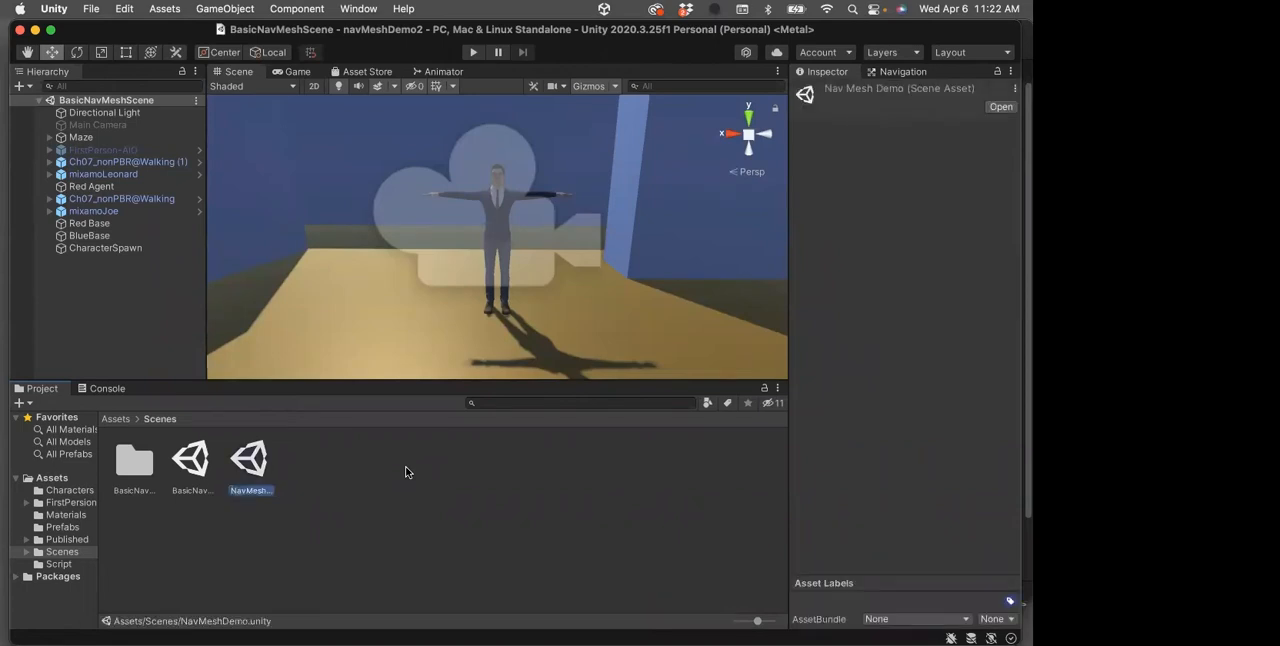
{"action": "double_click", "coordinate": [252, 470]}
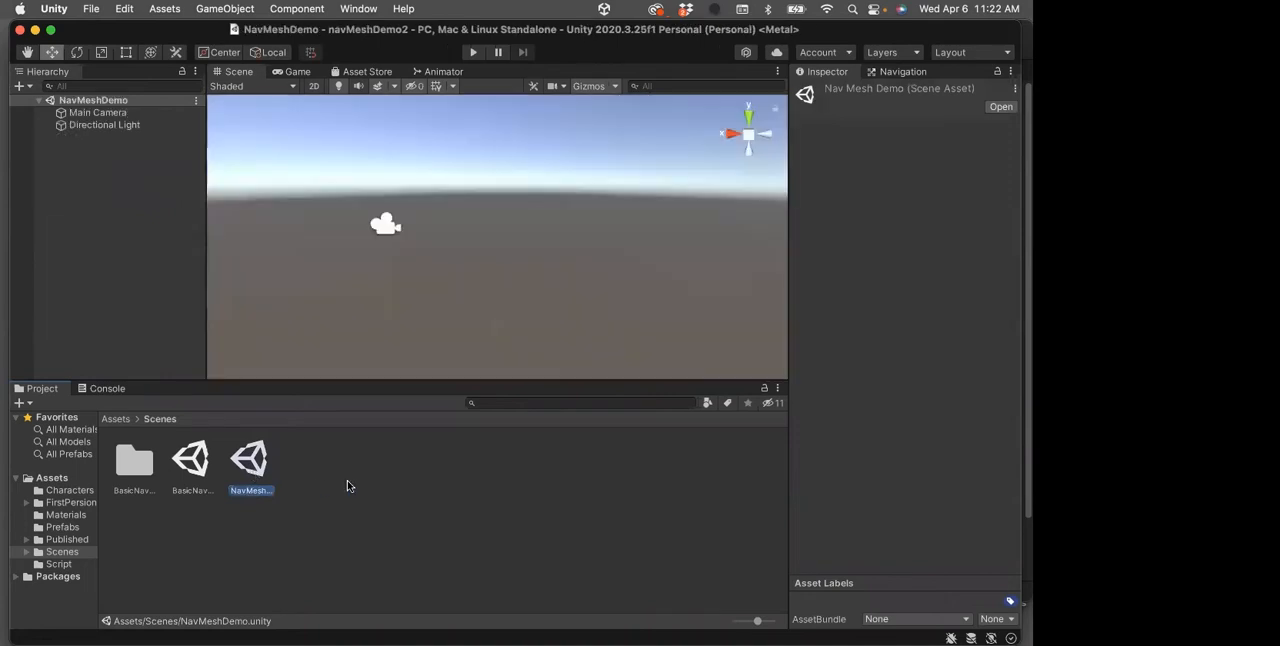
Create an empty game object named Maze in the NavMeshDemo scene
{"action": "left_click", "coordinate": [67, 148]}
{"action": "right_click", "coordinate": [67, 149]}
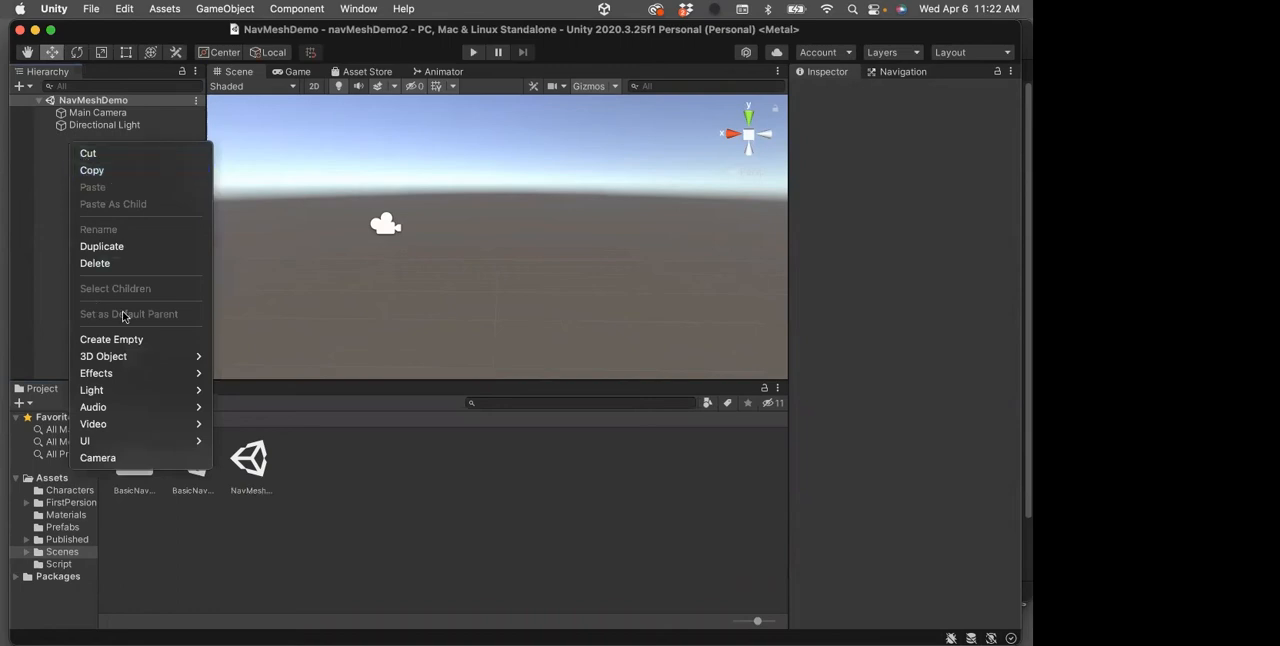
{"action": "left_click", "coordinate": [106, 340]}
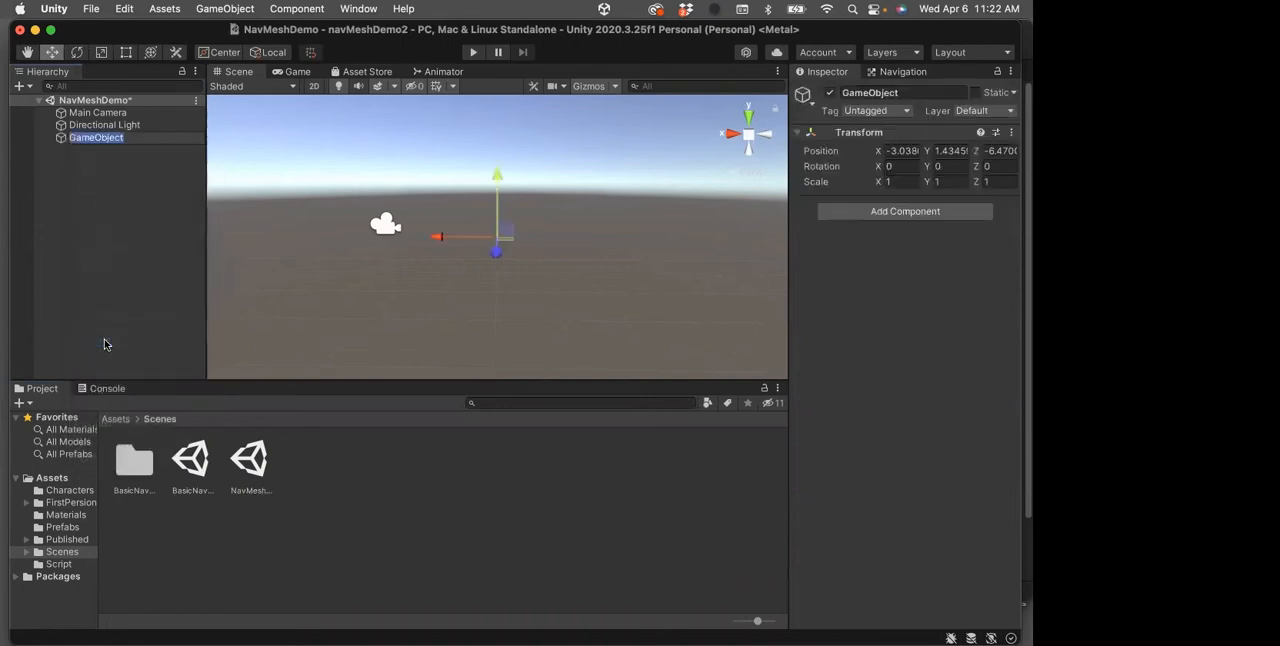
{"action": "type", "text": "Maze"}
{"action": "key", "text": "Return"}
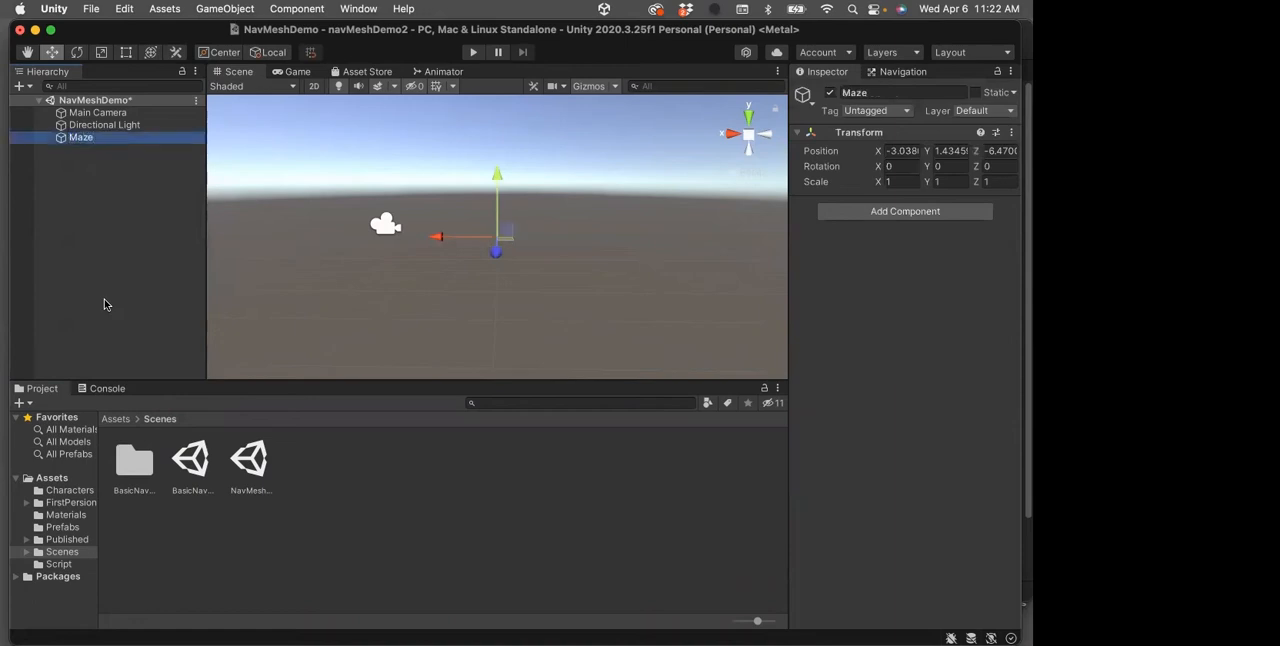
Add a cube named Ground as a child of Maze and set its X and Z scale to 10
{"action": "right_click", "coordinate": [77, 140]}
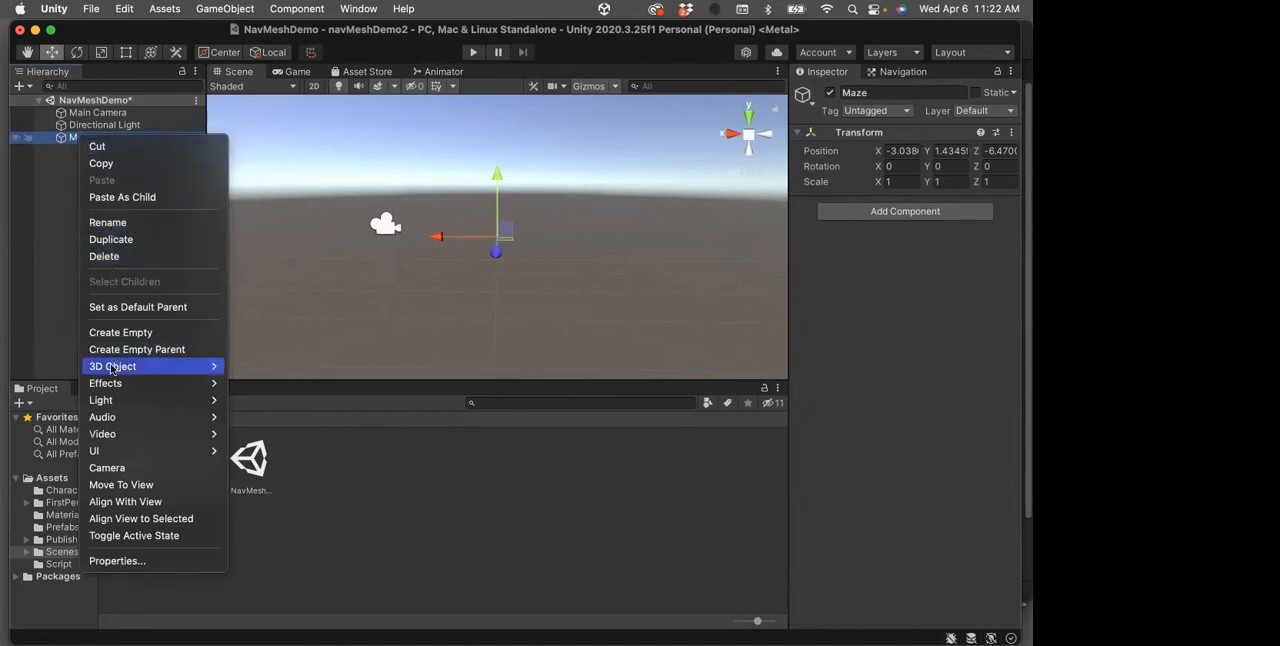
{"action": "mouse_move", "coordinate": [106, 366]}
{"action": "left_click", "coordinate": [246, 366]}
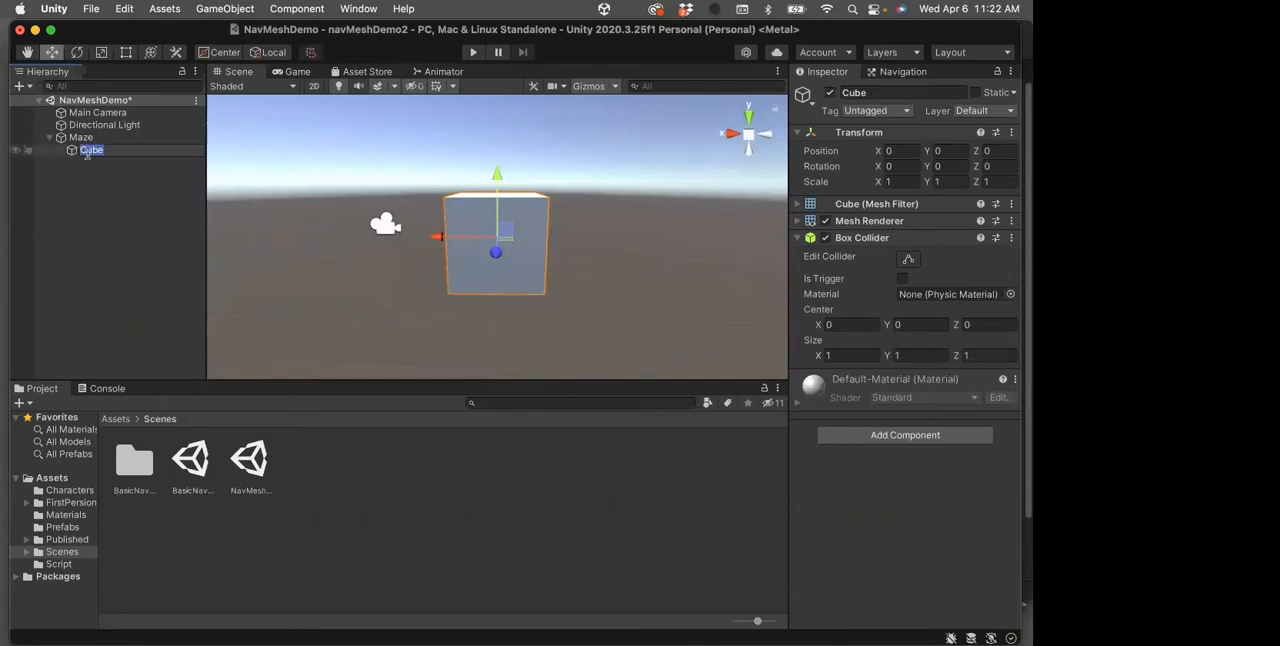
{"action": "type", "text": "Ground"}
{"action": "key", "text": "Return"}
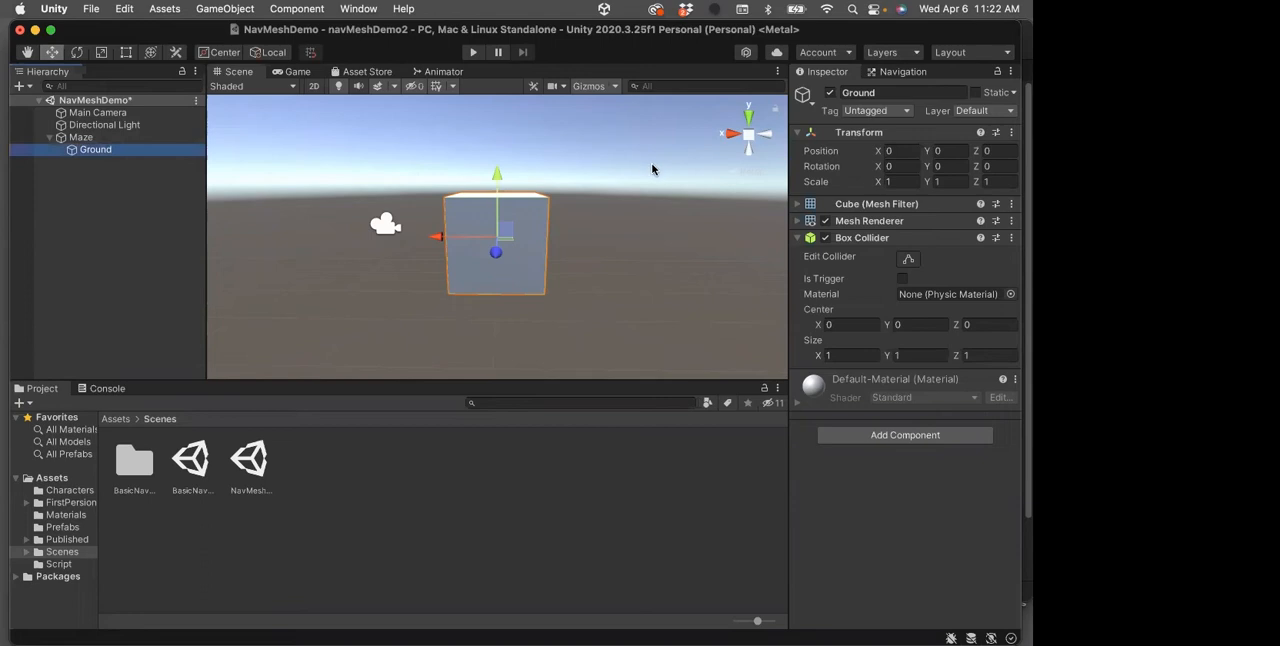
{"action": "left_click", "coordinate": [905, 181]}
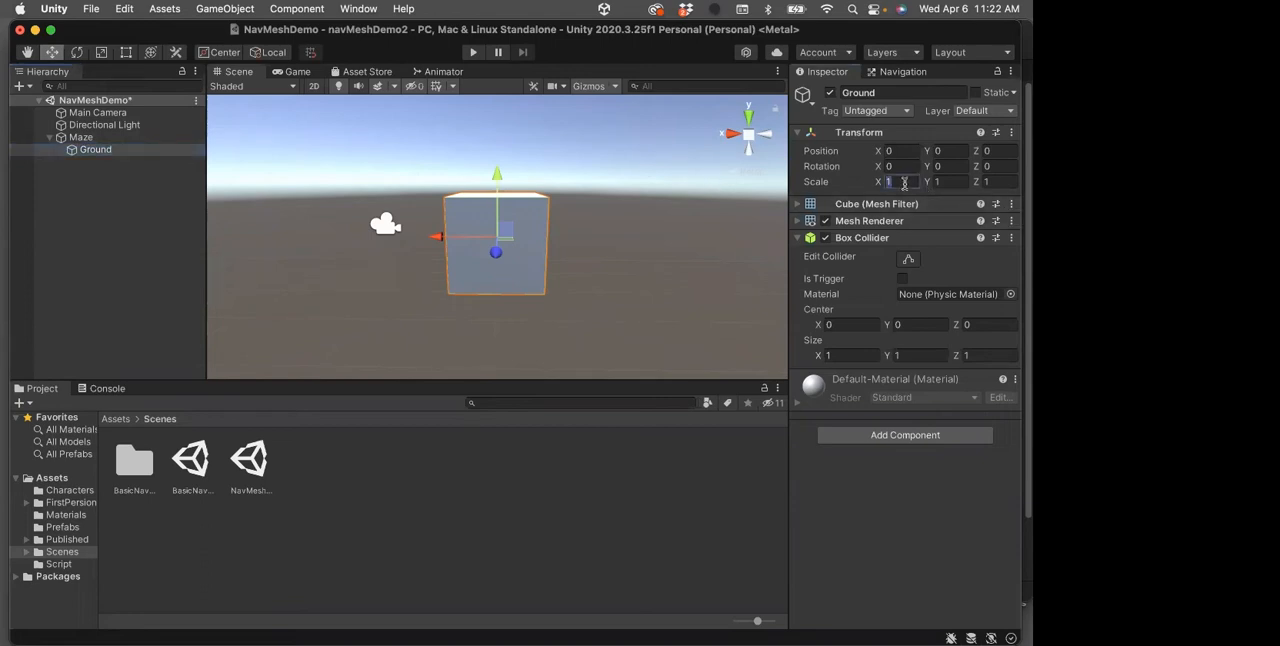
{"action": "type", "text": "10"}
{"action": "key", "text": "Tab"}
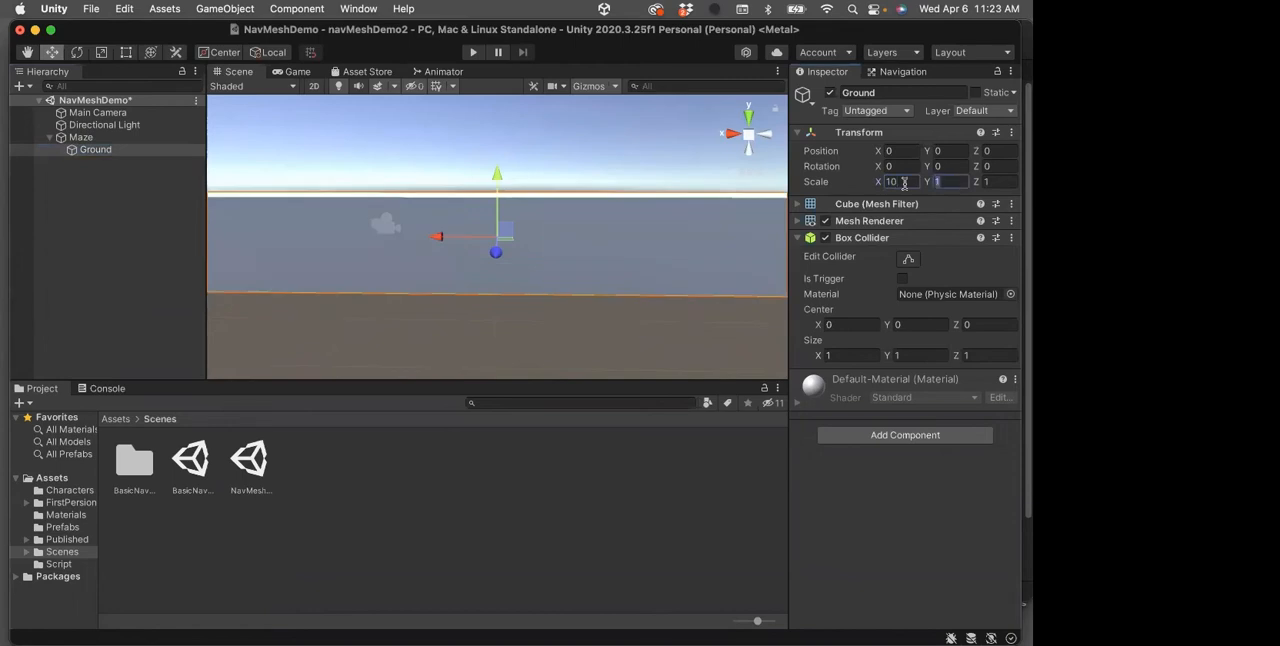
{"action": "key", "text": "Tab"}
{"action": "type", "text": "10"}
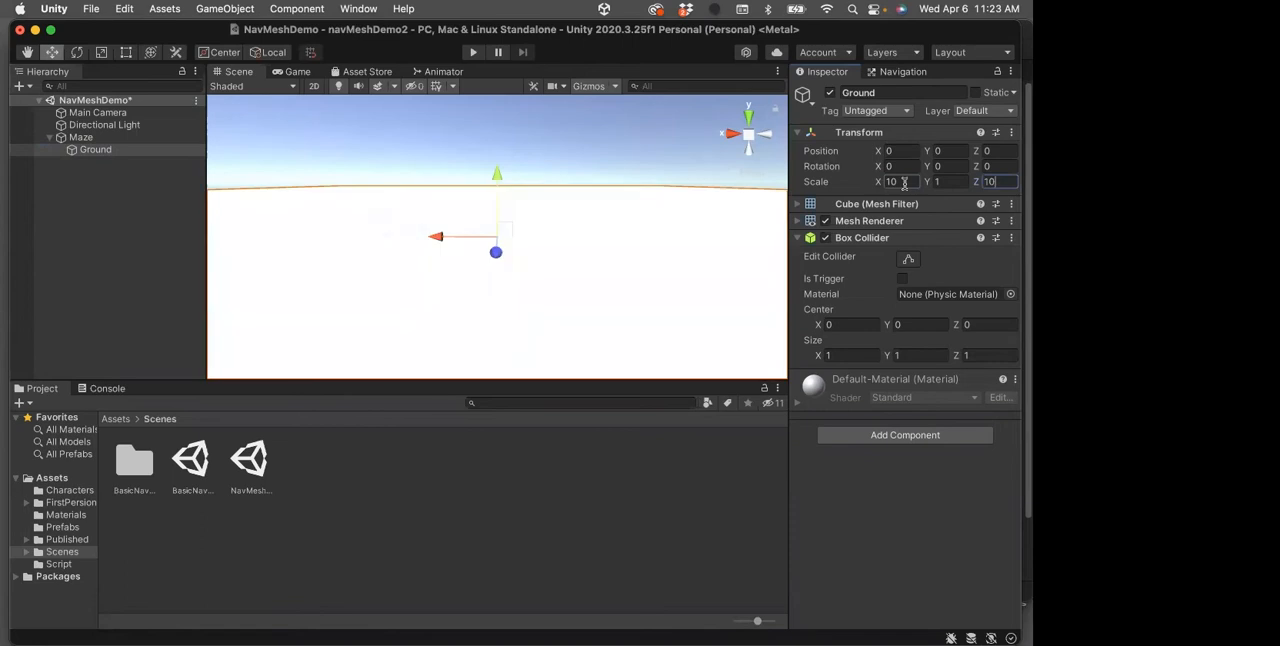
Create a new material named Yellow in the Materials folder
{"action": "left_click", "coordinate": [116, 420]}
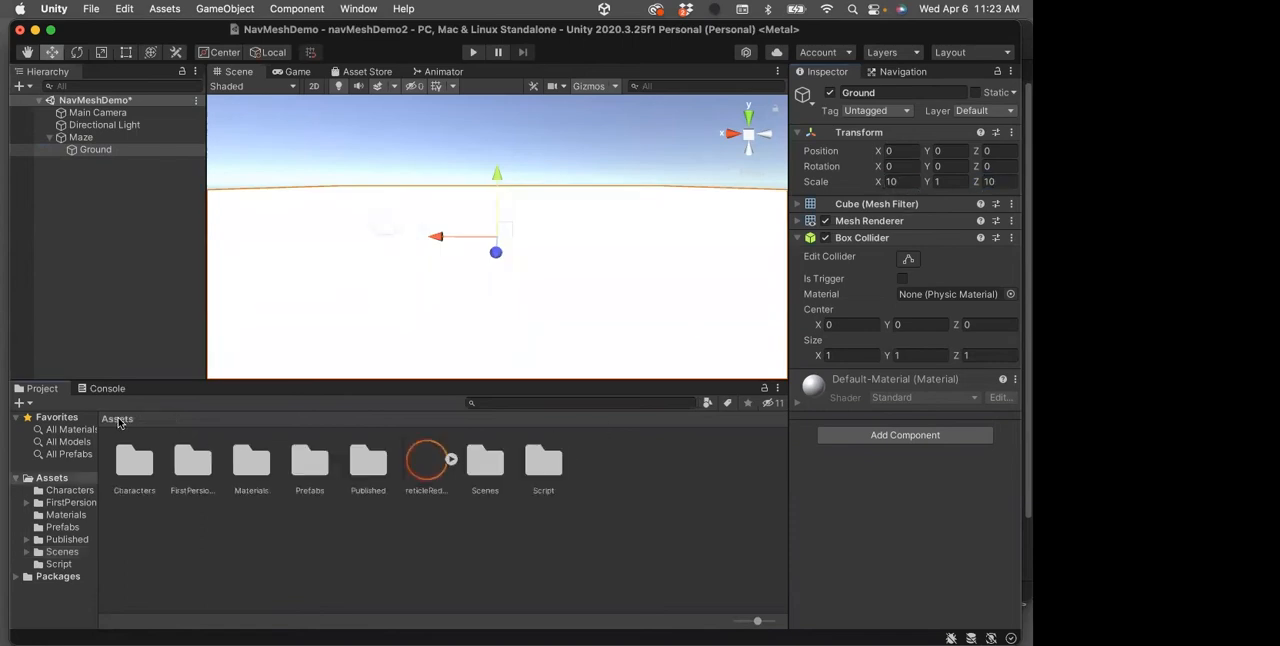
{"action": "double_click", "coordinate": [249, 462]}
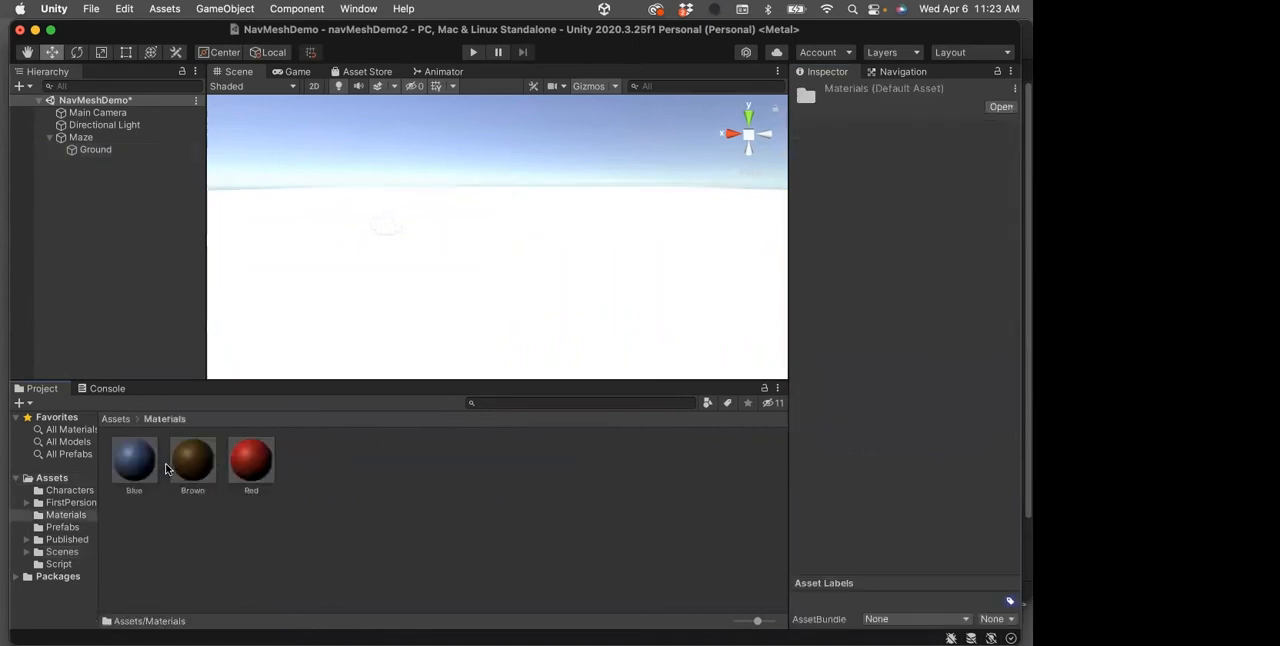
{"action": "right_click", "coordinate": [343, 497]}
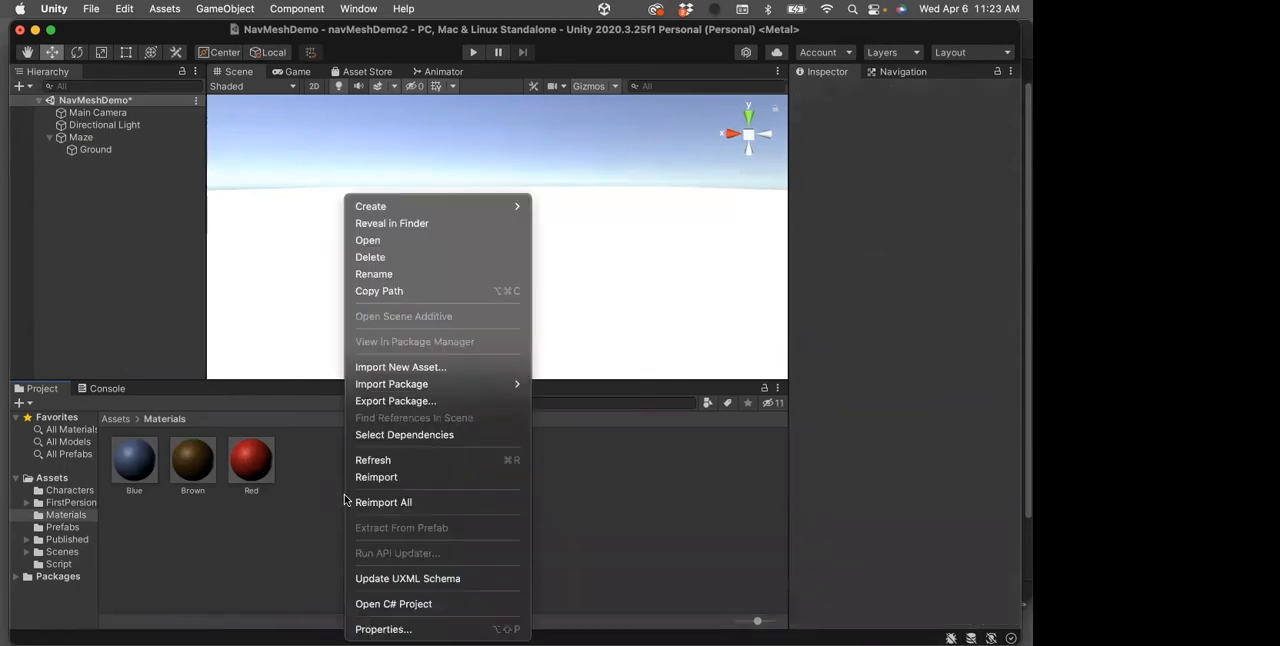
{"action": "mouse_move", "coordinate": [376, 384]}
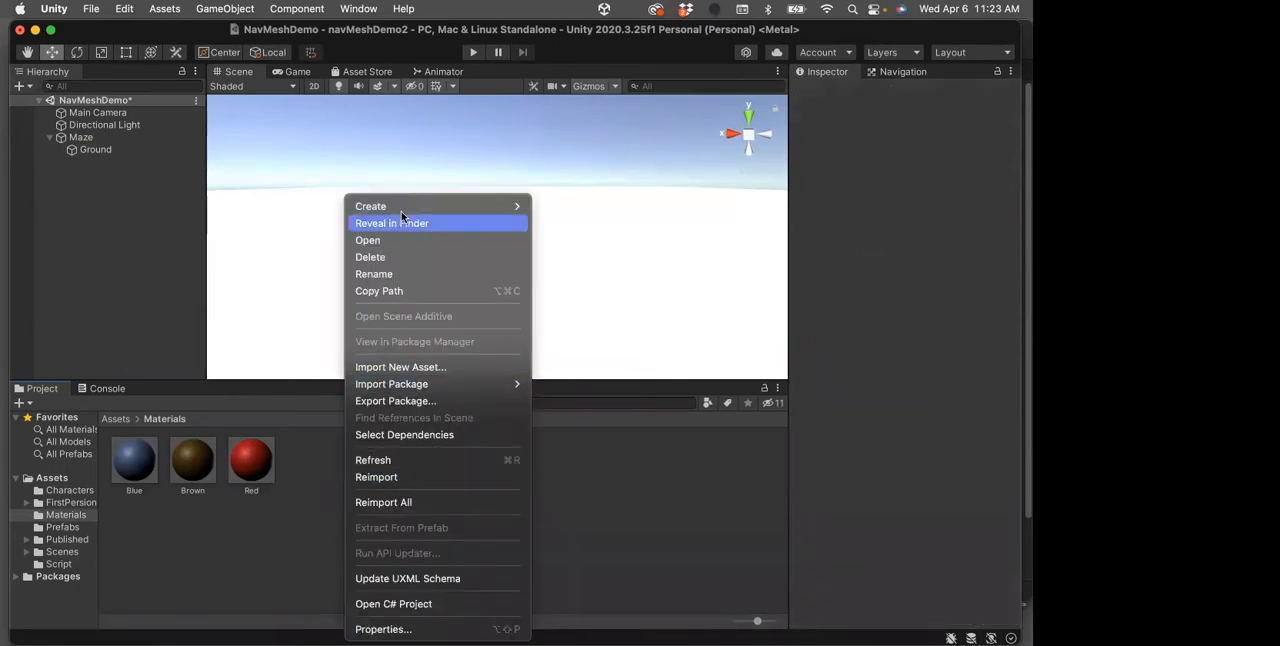
{"action": "mouse_move", "coordinate": [399, 204]}
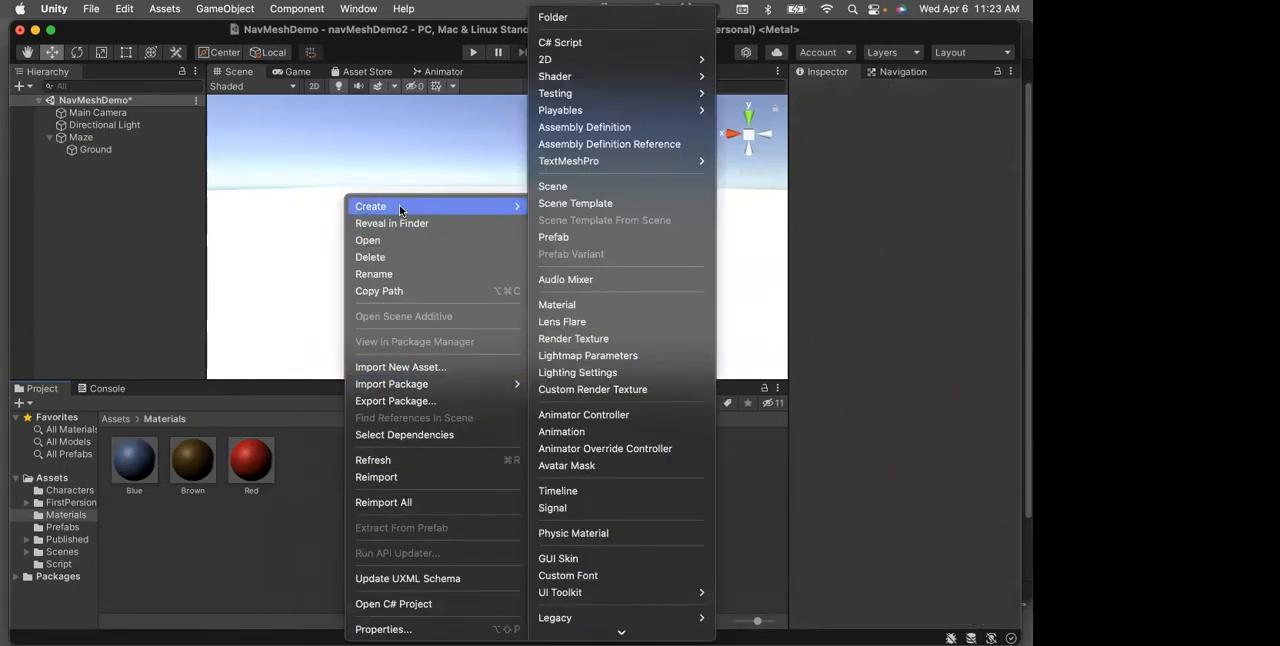
{"action": "left_click", "coordinate": [561, 298]}
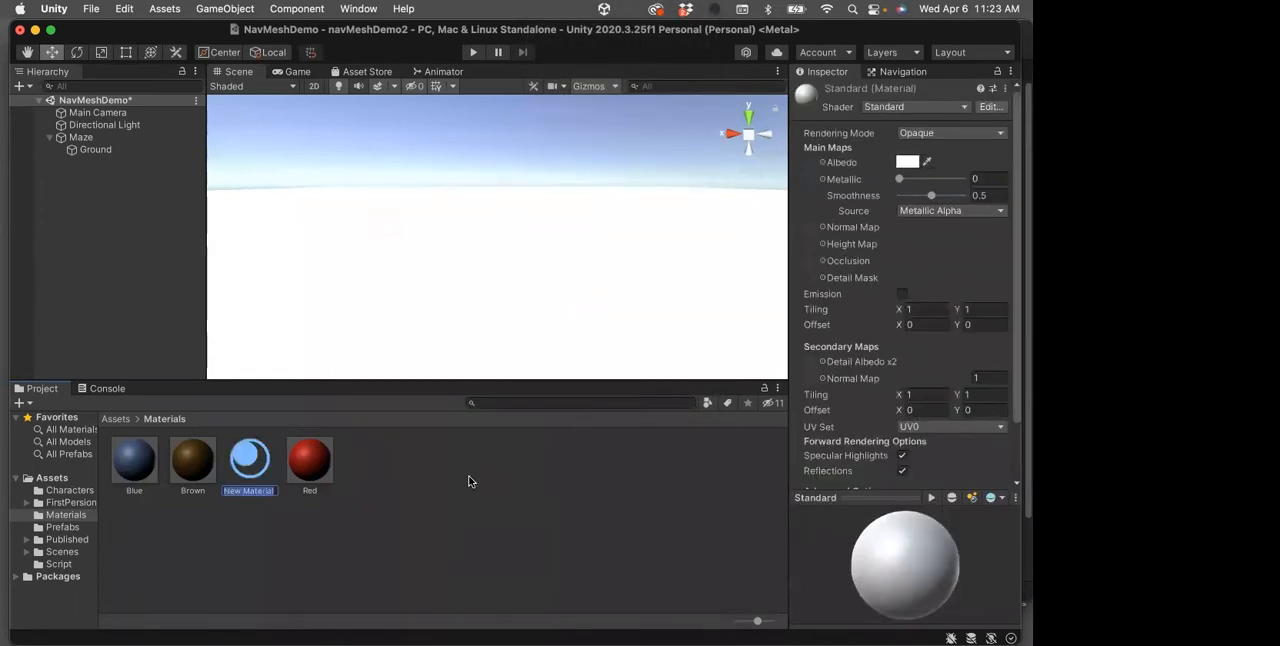
{"action": "type", "text": "Yellow"}
{"action": "key", "text": "Return"}
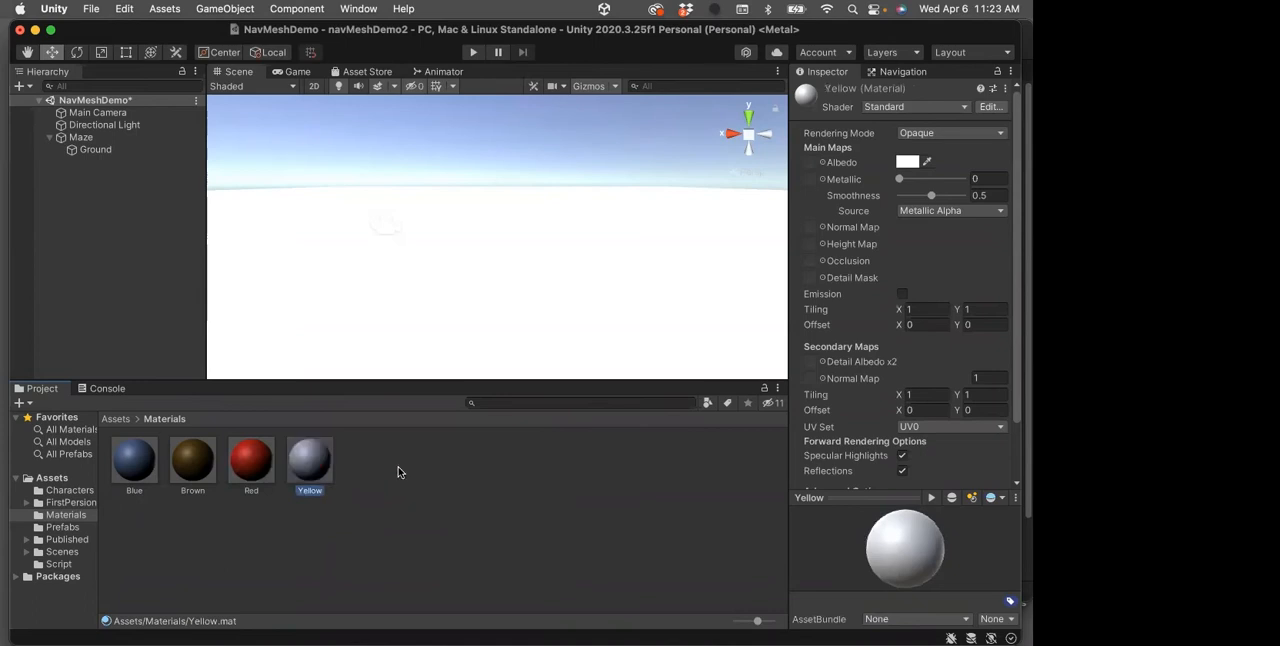
Set the Yellow material's albedo colour to a saturated yellow, hexadecimal FFDC00
{"action": "scroll", "coordinate": [963, 346], "scroll_direction": "down", "scroll_amount": 2}
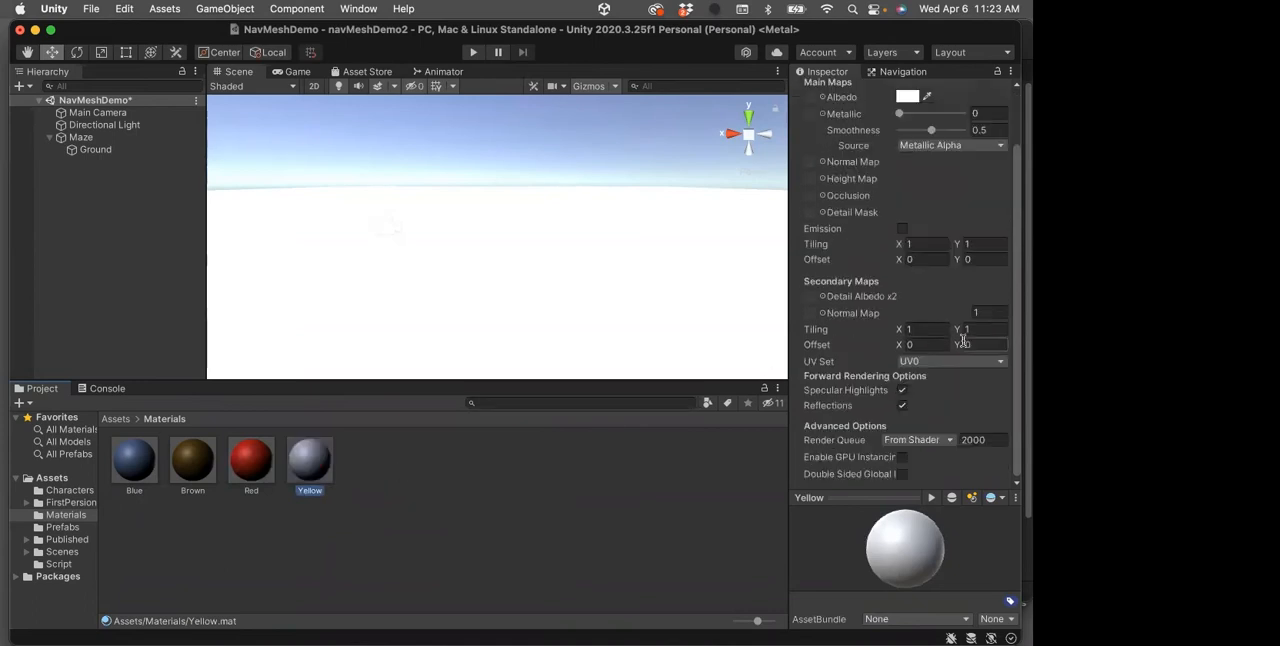
{"action": "scroll", "coordinate": [963, 342], "scroll_direction": "up", "scroll_amount": 2}
{"action": "left_click", "coordinate": [907, 162]}
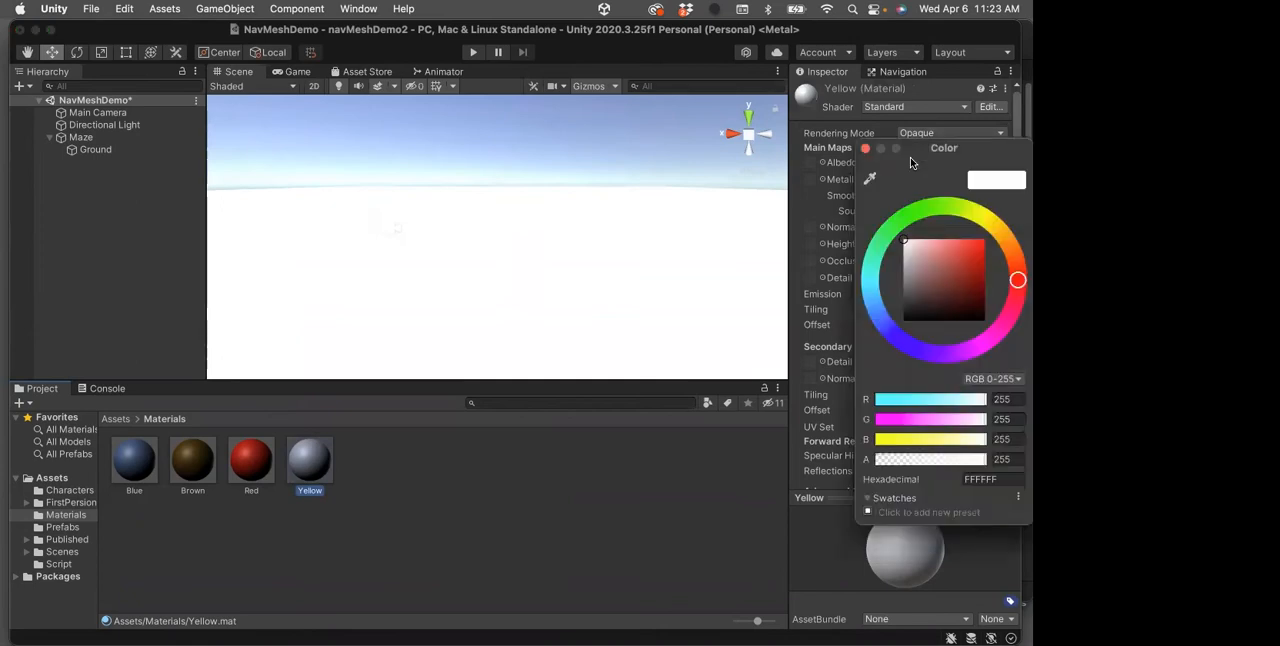
{"action": "left_click", "coordinate": [987, 223]}
{"action": "left_click_drag", "start_coordinate": [965, 253], "coordinate": [983, 243]}
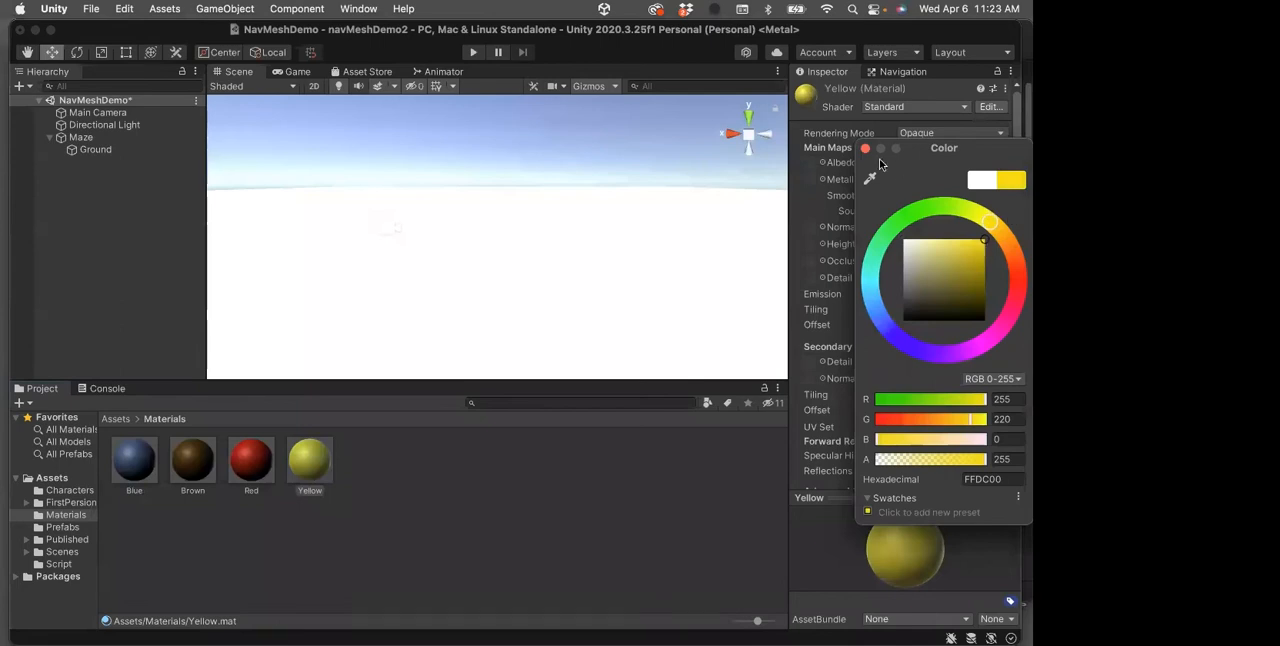
{"action": "left_click", "coordinate": [866, 149]}
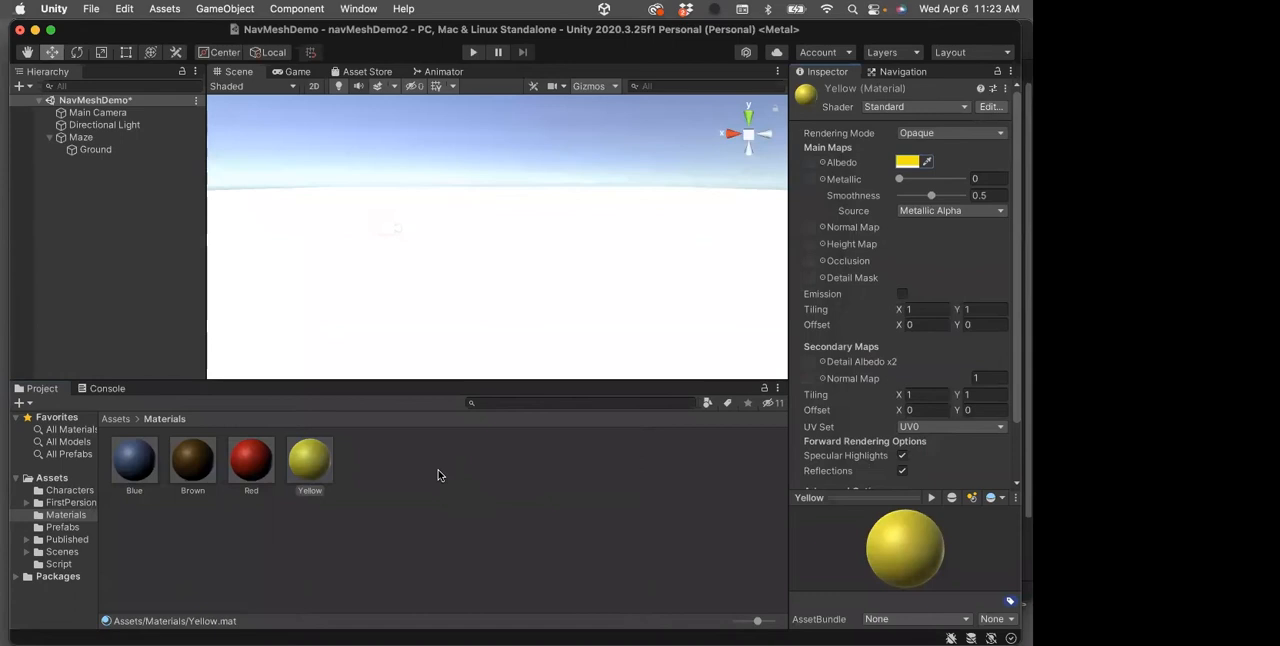
Apply the Brown material to the Ground cube and show the whole cube from the top view
{"action": "left_click", "coordinate": [322, 548]}
{"action": "left_click_drag", "start_coordinate": [197, 462], "coordinate": [384, 290]}
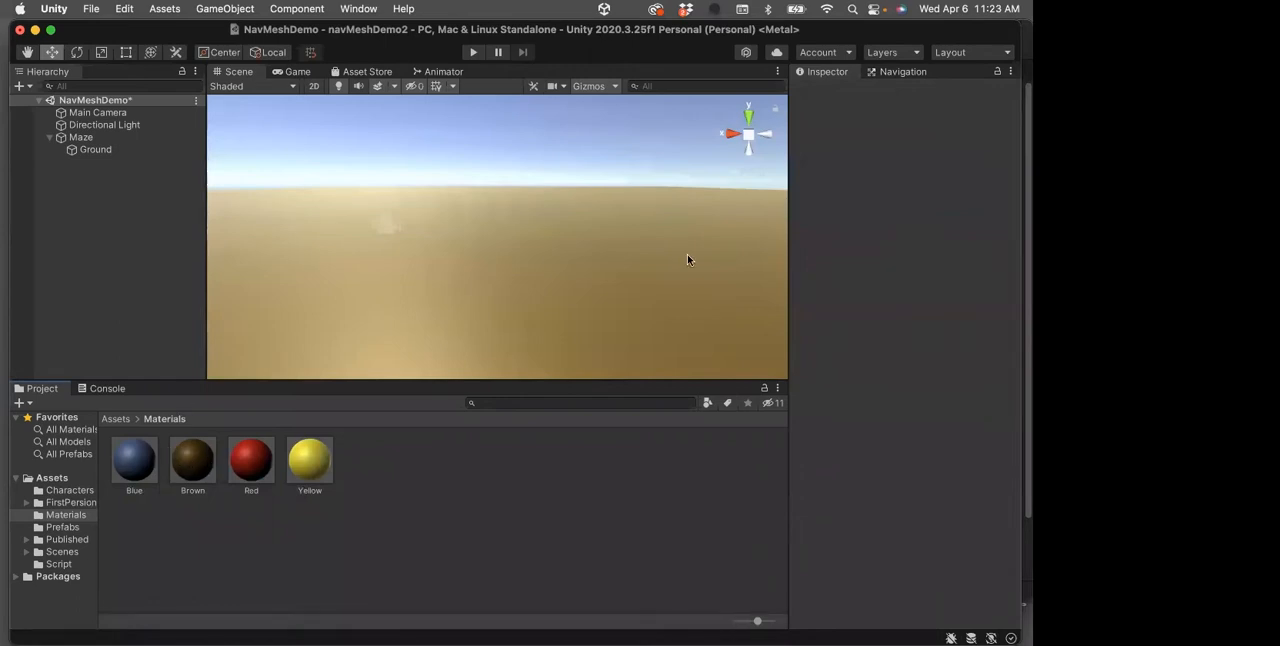
{"action": "left_click", "coordinate": [748, 117]}
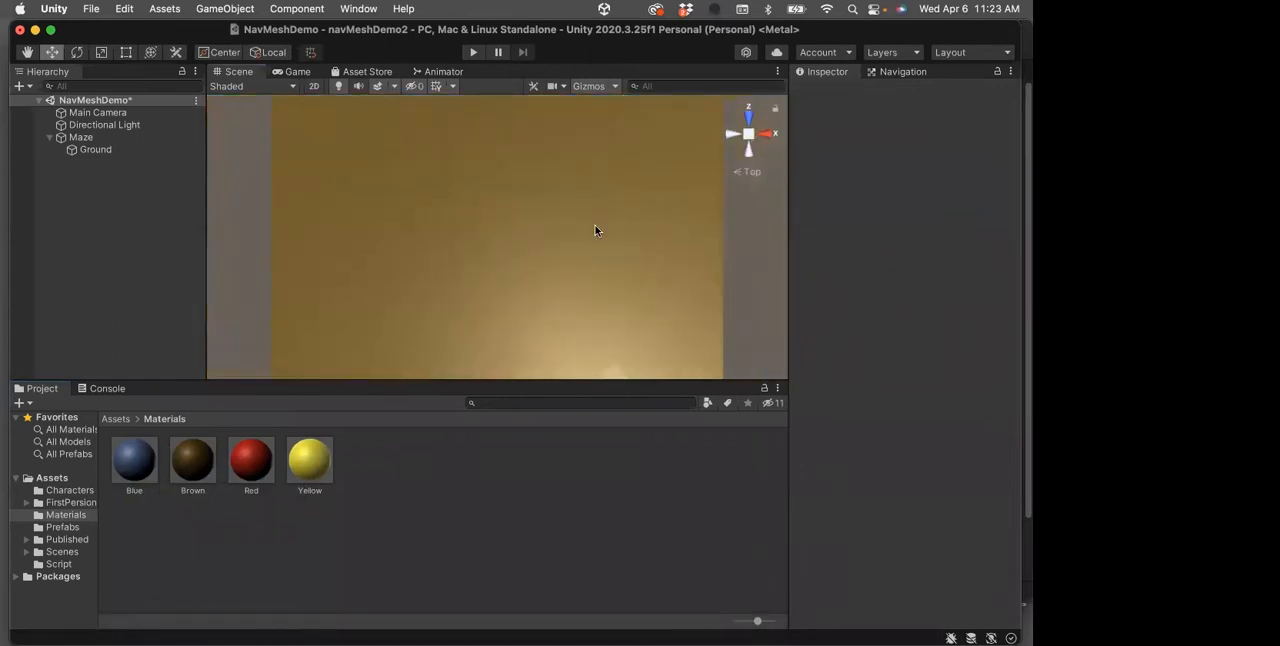
{"action": "scroll", "coordinate": [595, 231], "scroll_direction": "down", "scroll_amount": 5}
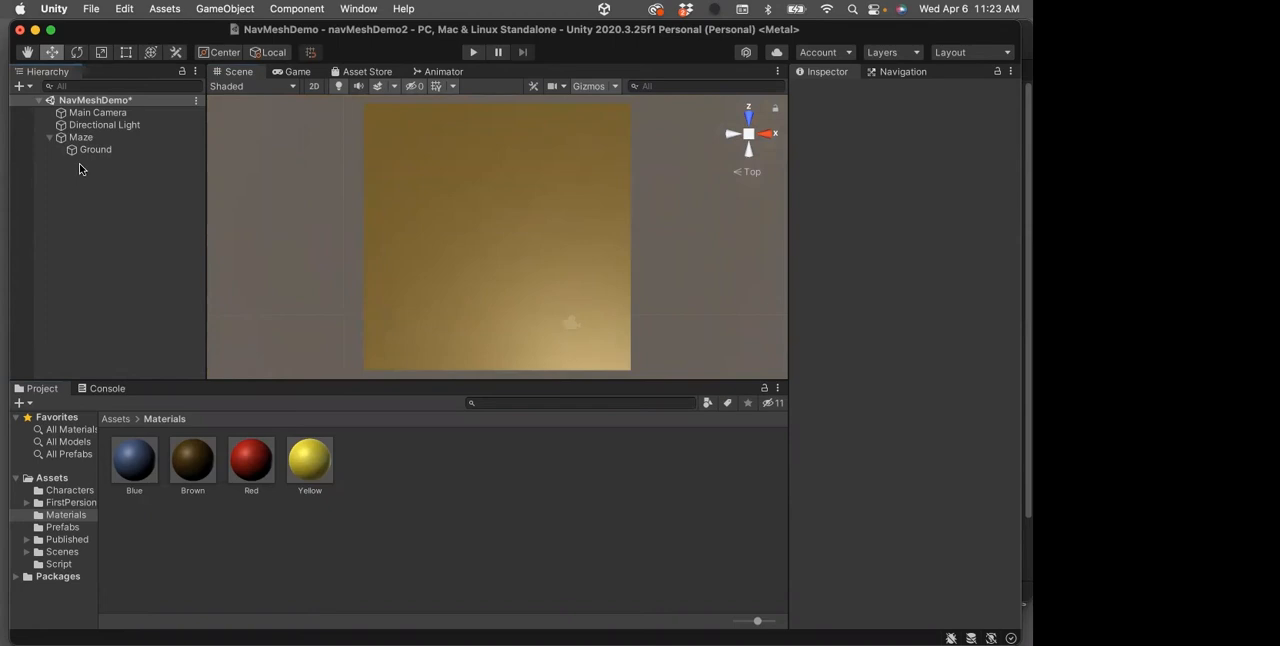
Place the Ch07_nonPBR@Walking character from the Characters folder on the Ground, slightly left of its centre
{"action": "left_click", "coordinate": [114, 421]}
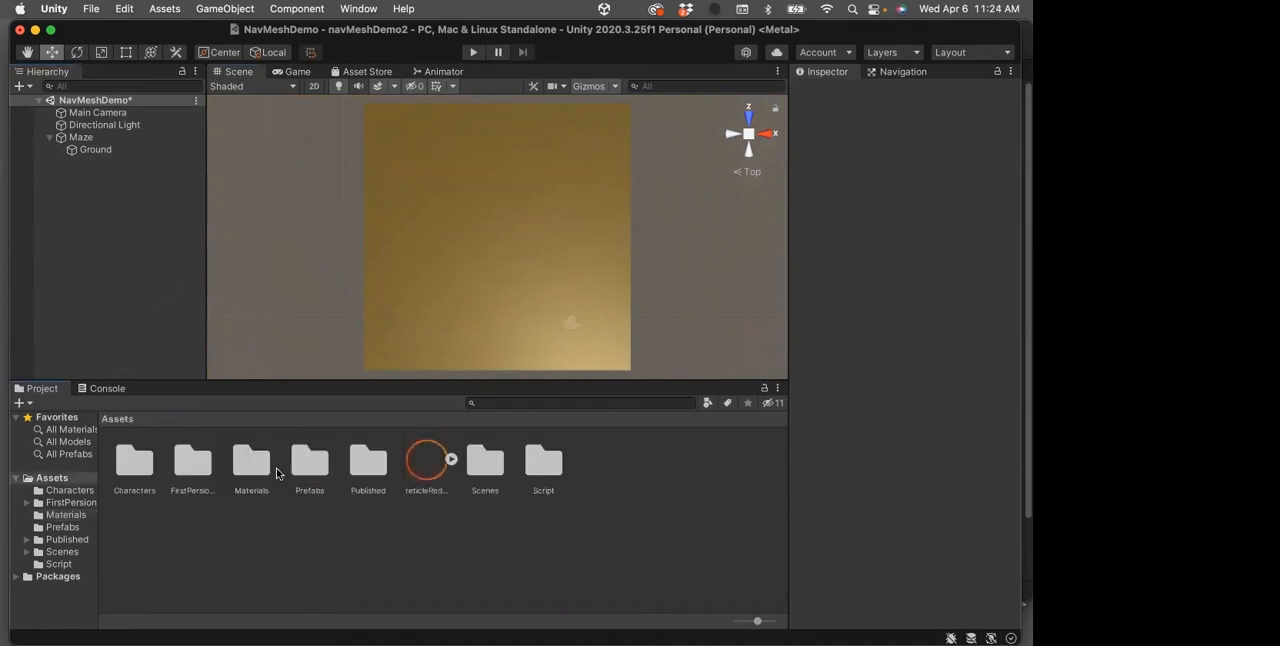
{"action": "double_click", "coordinate": [142, 462]}
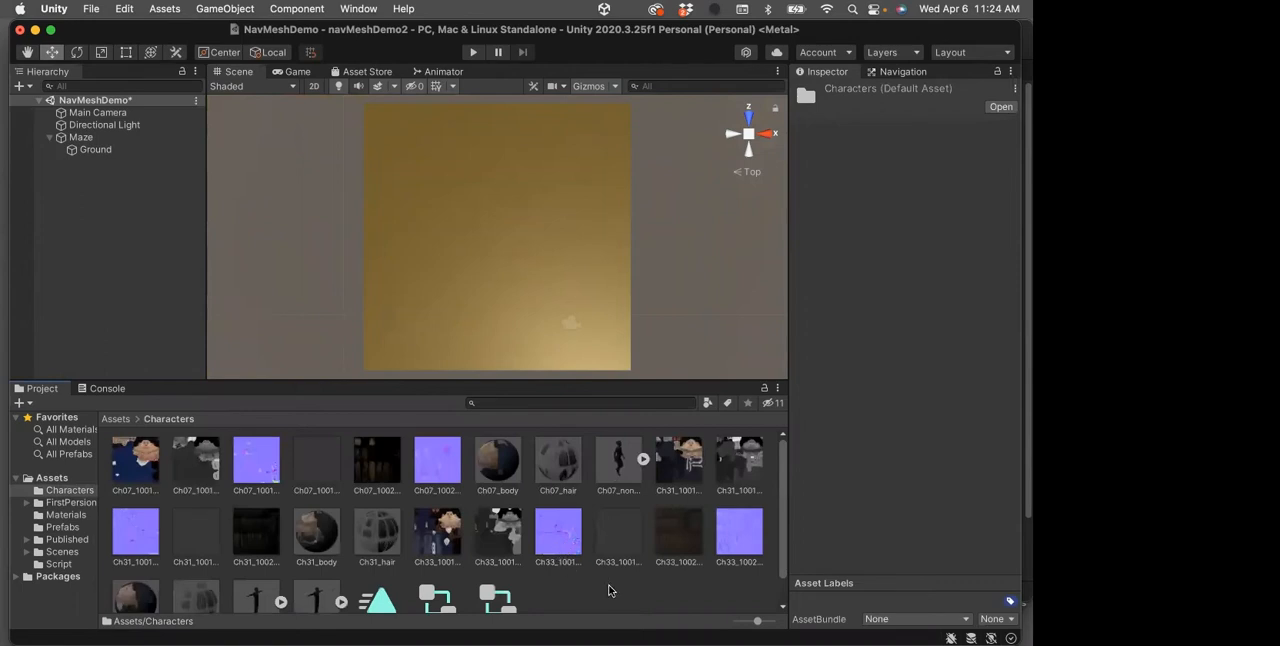
{"action": "scroll", "coordinate": [610, 590], "scroll_direction": "down", "scroll_amount": 1}
{"action": "scroll", "coordinate": [609, 590], "scroll_direction": "up", "scroll_amount": 1}
{"action": "left_click_drag", "start_coordinate": [622, 445], "coordinate": [459, 258]}
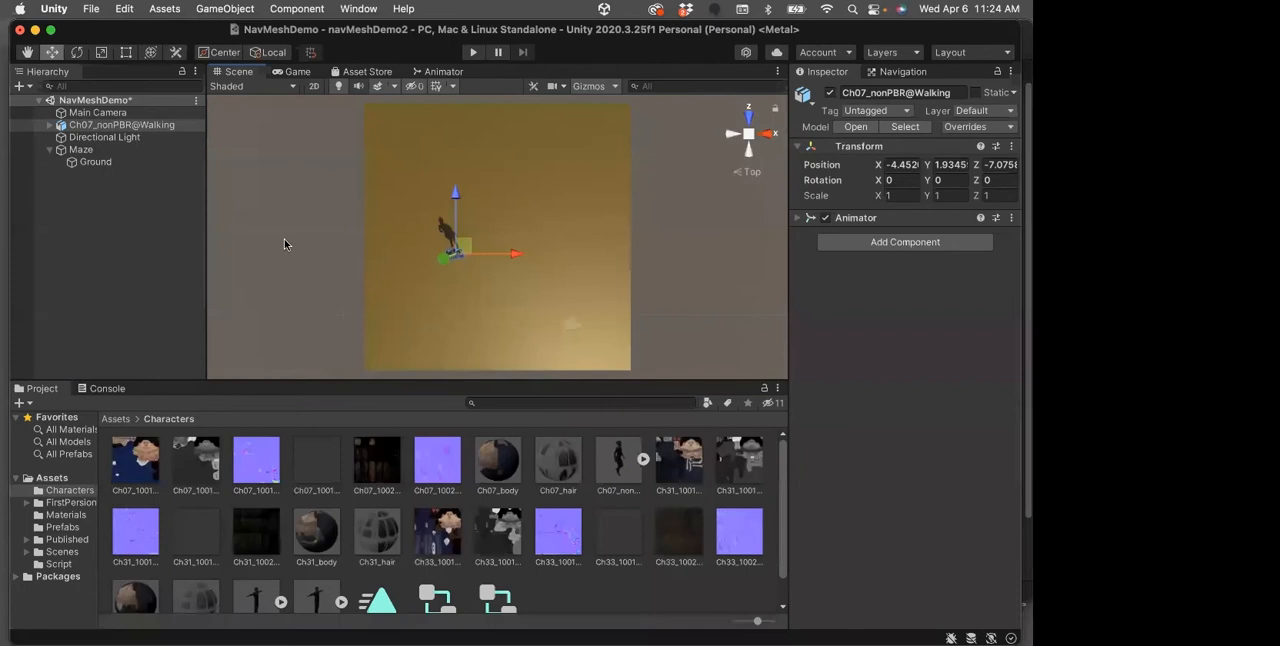
Enlarge the Ground cube by setting both its X and Z scale to 20
{"action": "left_click", "coordinate": [99, 164]}
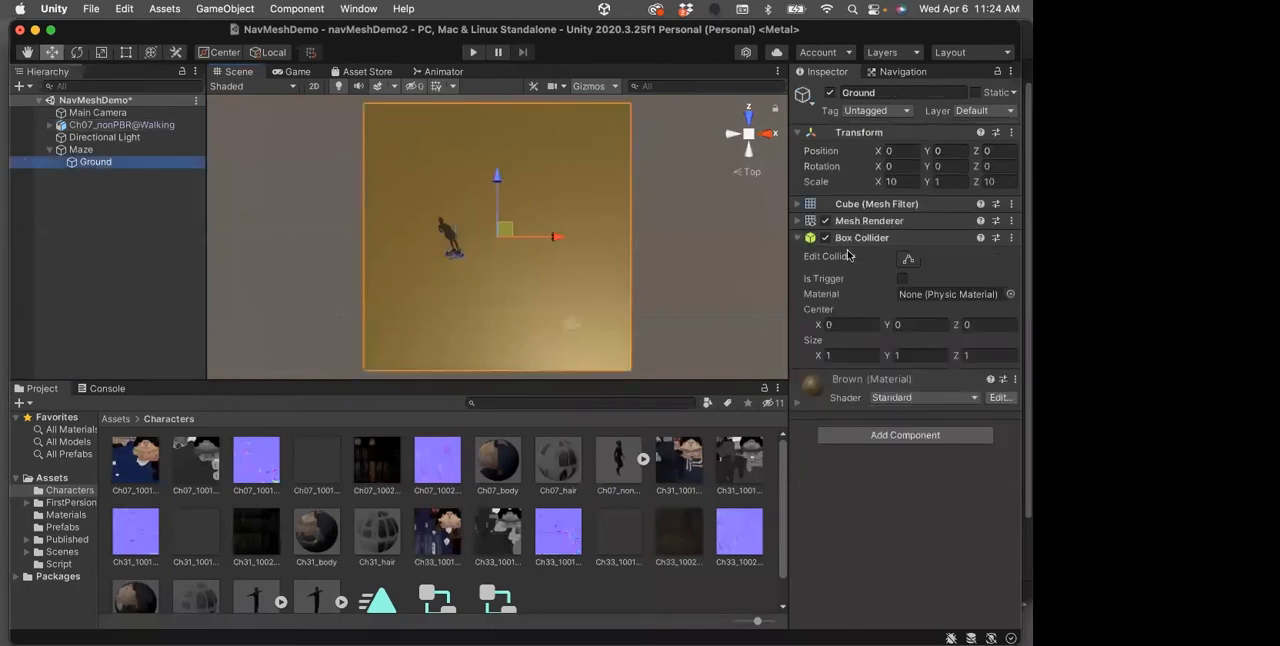
{"action": "left_click", "coordinate": [908, 181]}
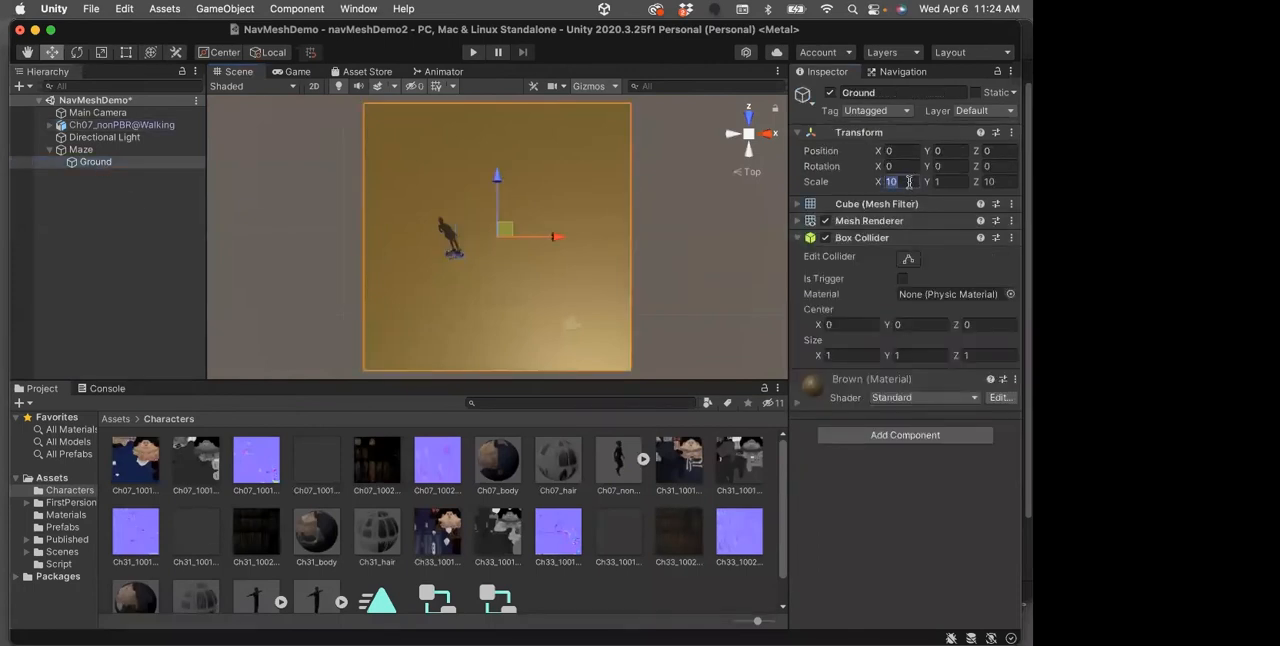
{"action": "type", "text": "15"}
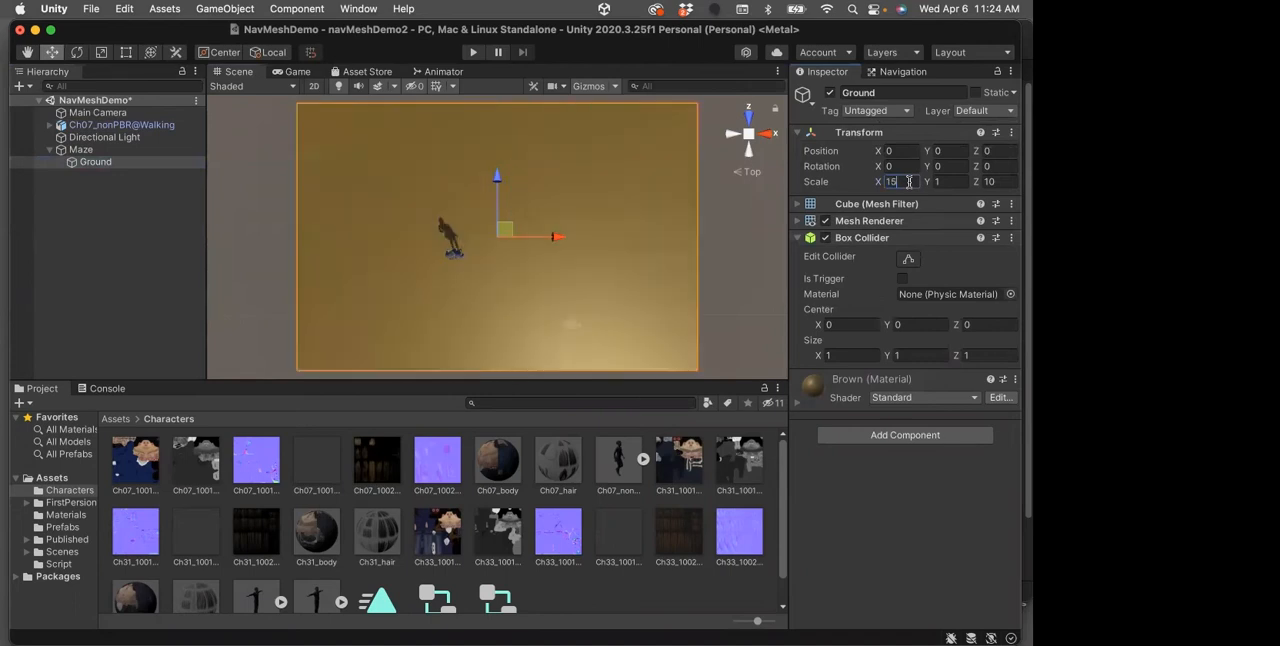
{"action": "key", "text": "BackSpace"}
{"action": "key", "text": "BackSpace"}
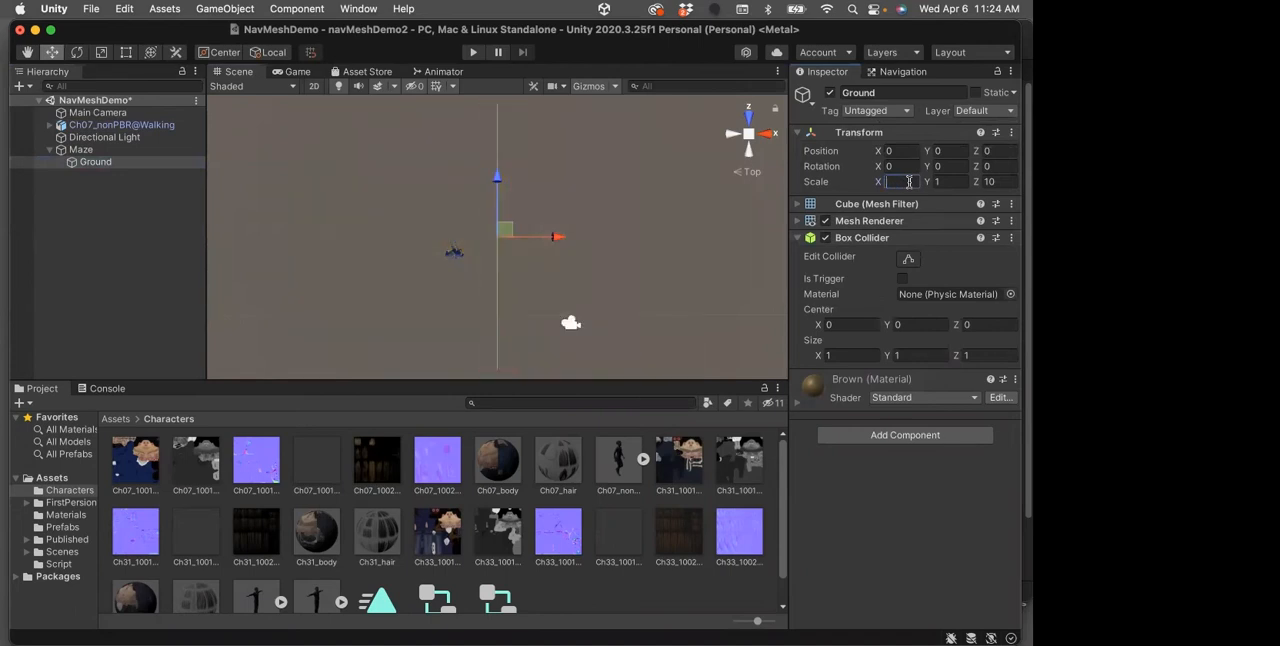
{"action": "type", "text": "20"}
{"action": "key", "text": "Tab"}
{"action": "key", "text": "Tab"}
{"action": "type", "text": "20"}
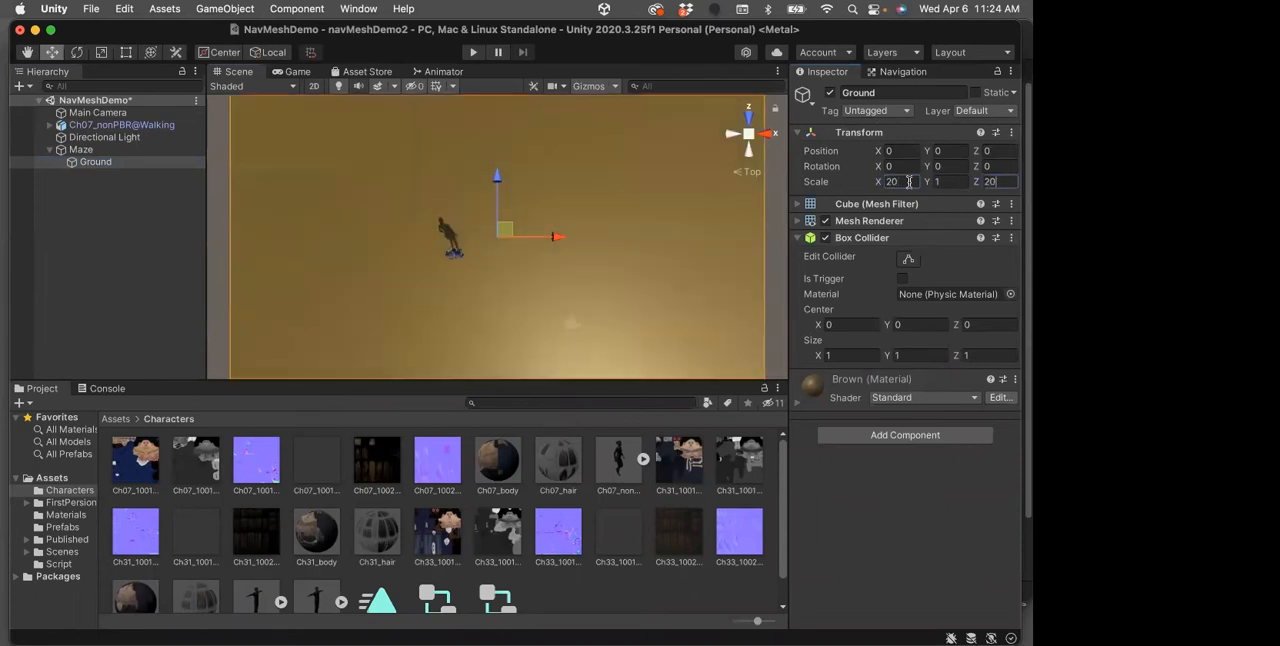
Add a cube as a child of the Maze object and name it Wall
{"action": "scroll", "coordinate": [636, 294], "scroll_direction": "down", "scroll_amount": 3}
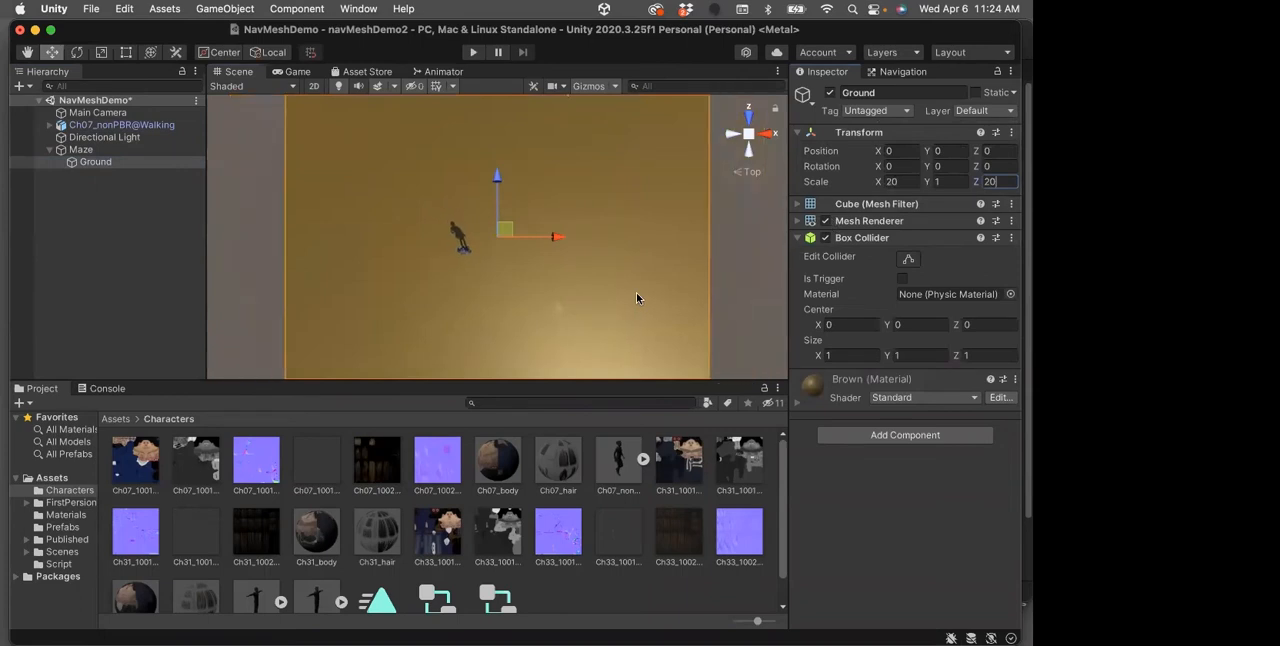
{"action": "scroll", "coordinate": [636, 297], "scroll_direction": "down", "scroll_amount": 3}
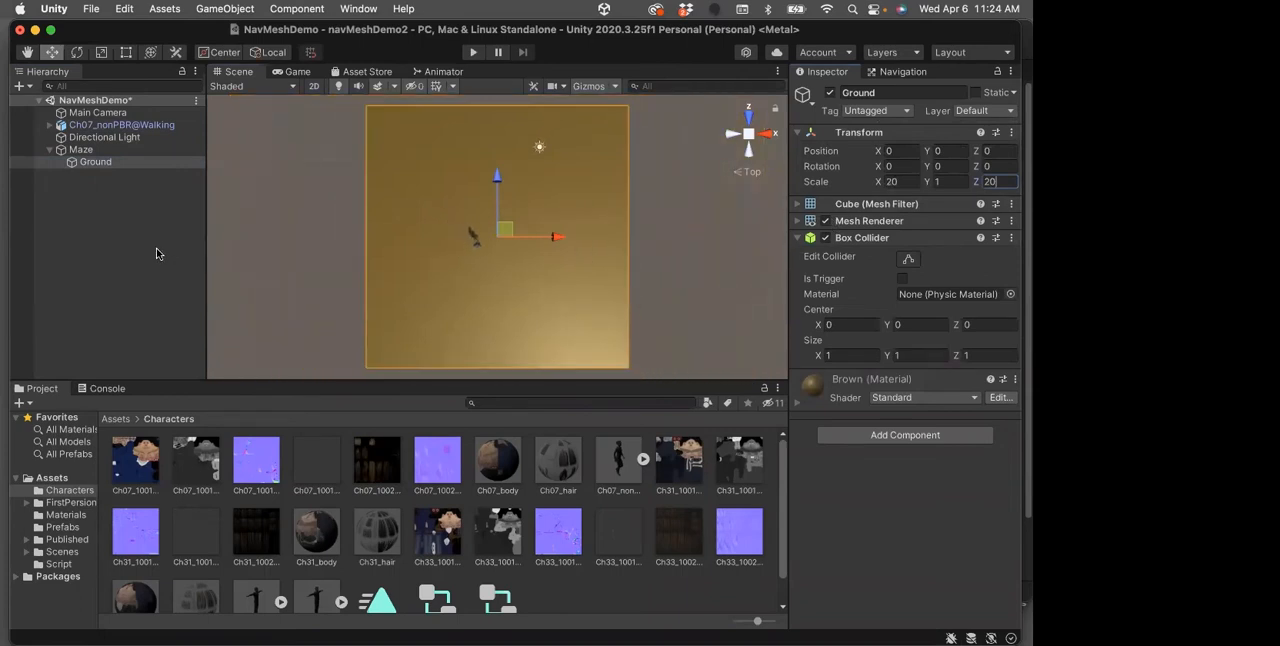
{"action": "left_click", "coordinate": [82, 151]}
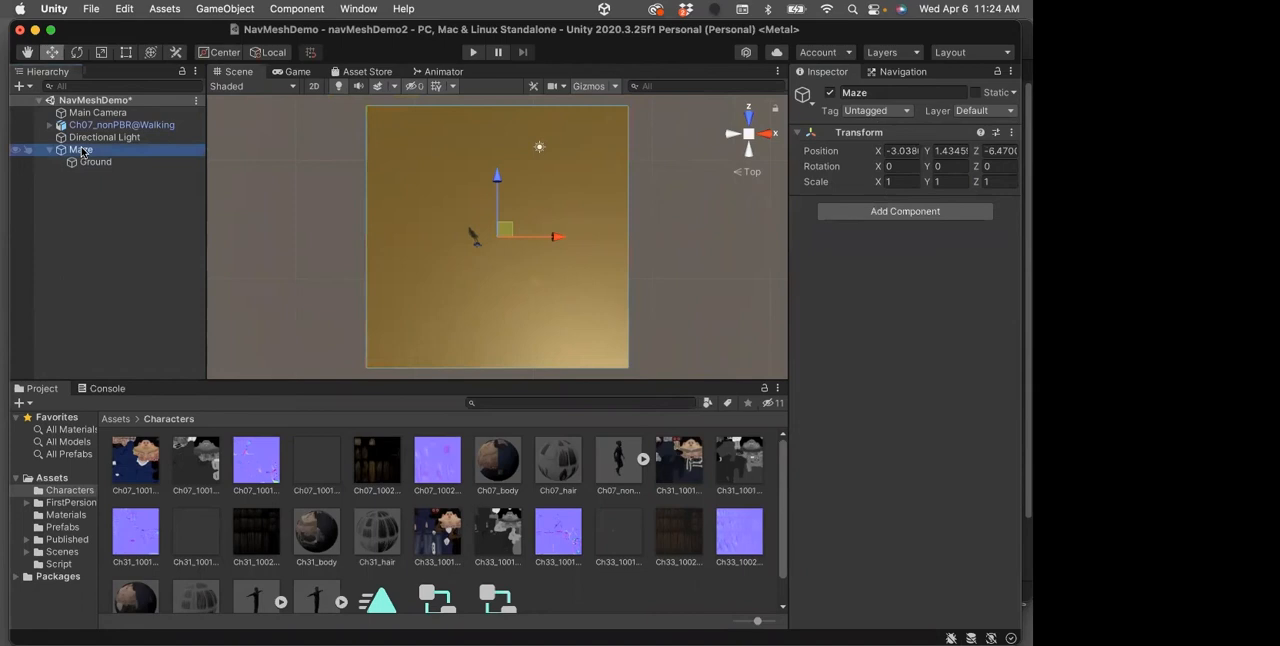
{"action": "right_click", "coordinate": [82, 151]}
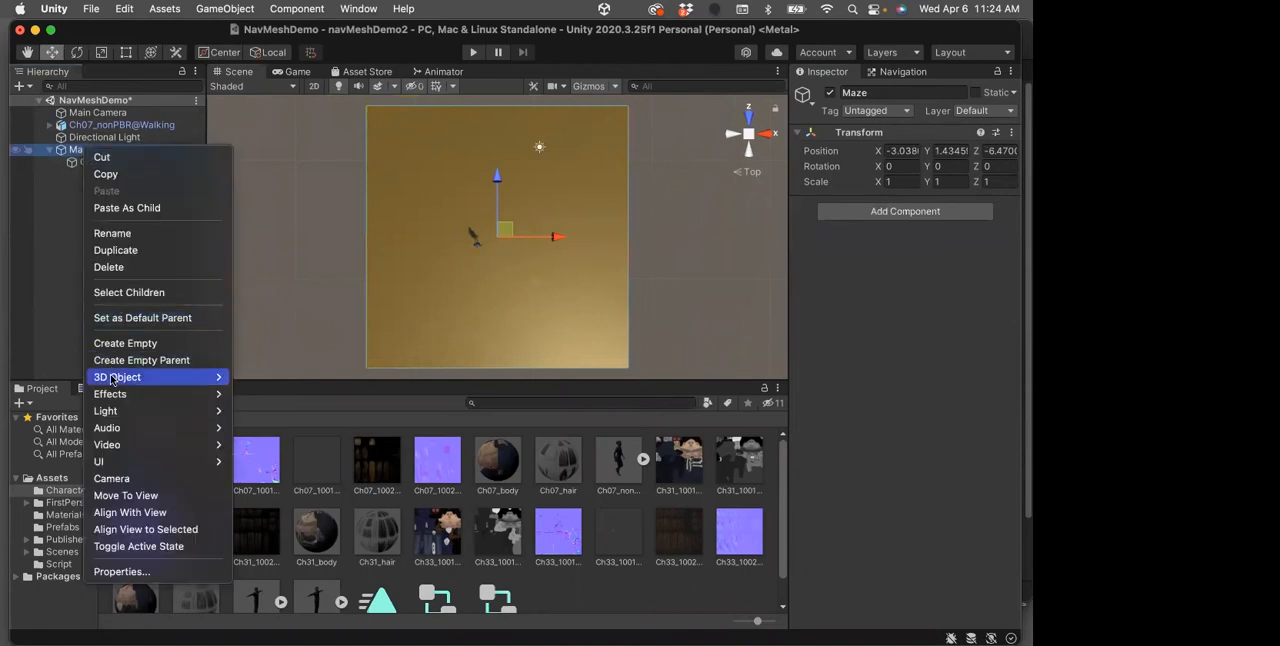
{"action": "mouse_move", "coordinate": [113, 379]}
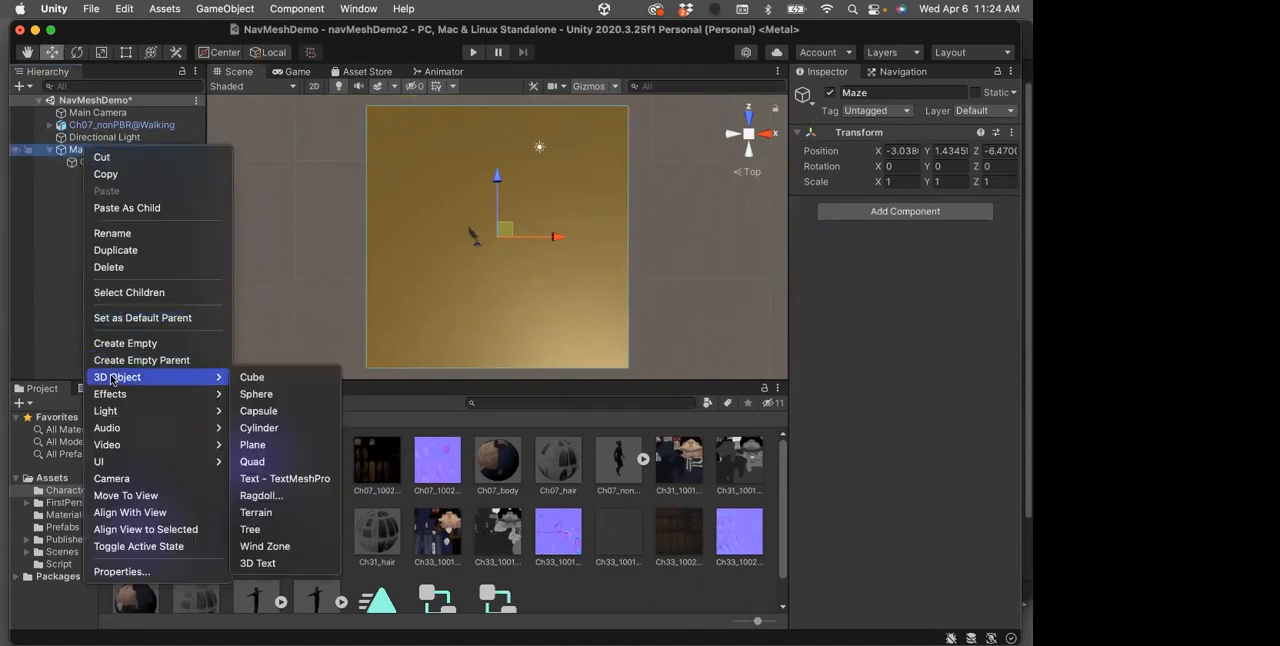
{"action": "left_click", "coordinate": [247, 377]}
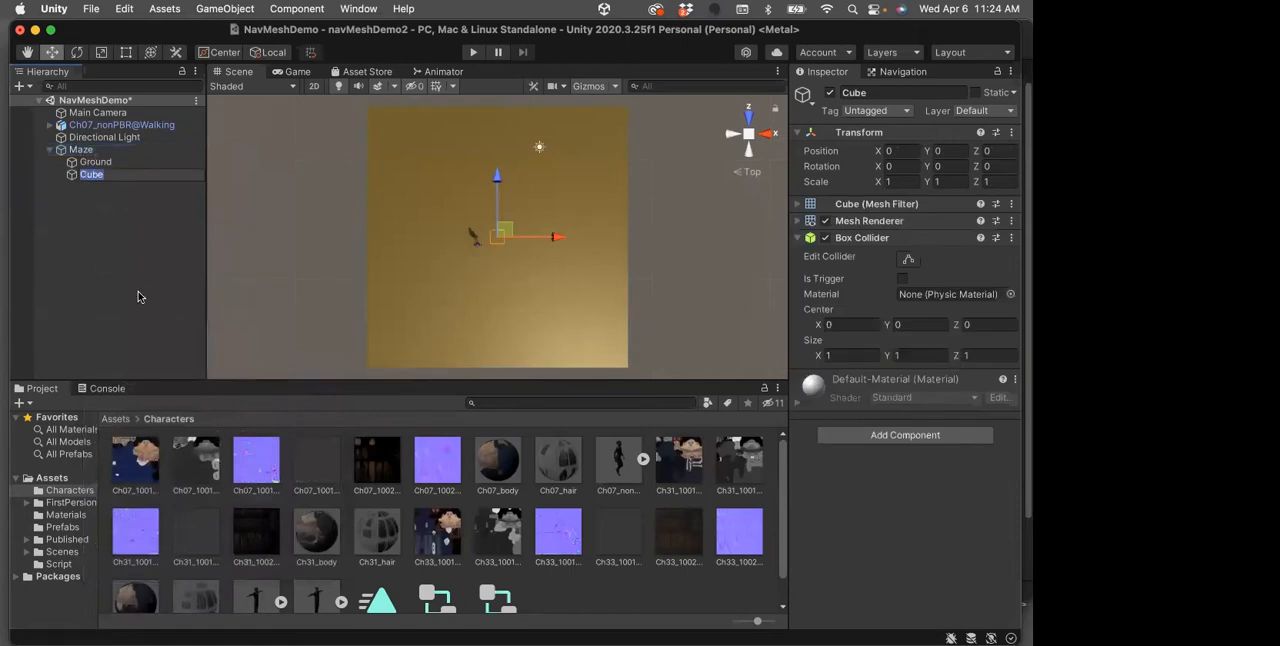
{"action": "type", "text": "Wall"}
{"action": "key", "text": "Return"}
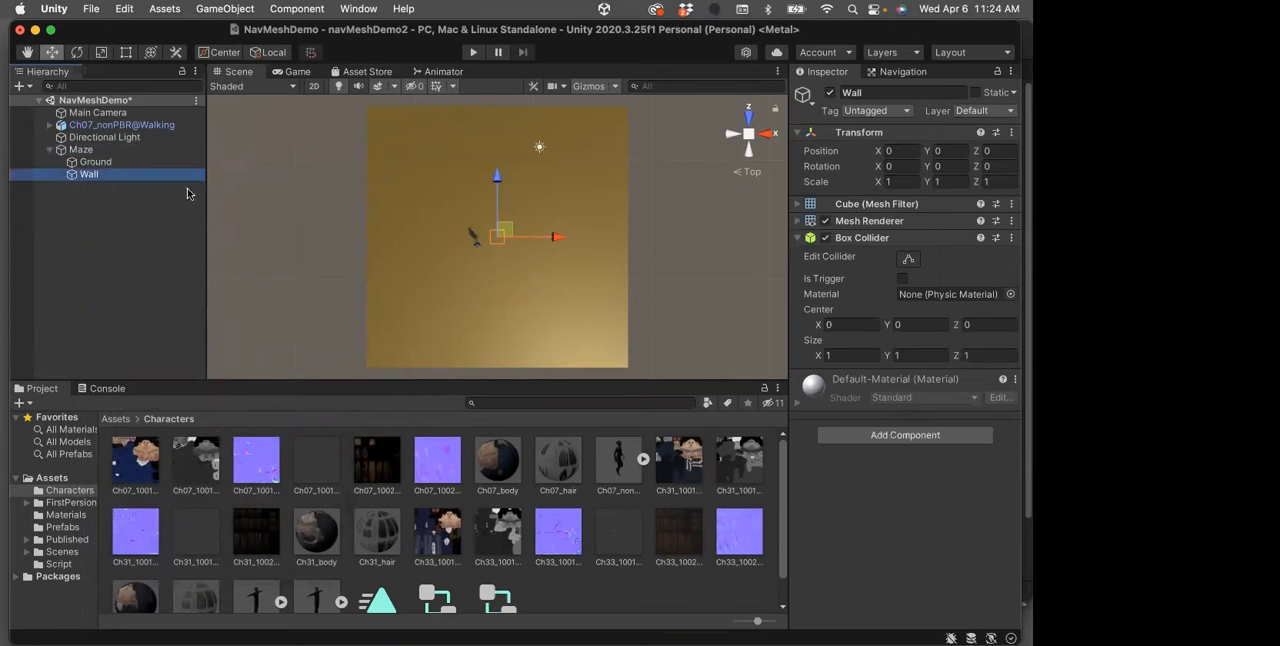
Enlarge the Wall cube by setting its X scale to 10 and its Y scale to 5
{"action": "double_click", "coordinate": [85, 175]}
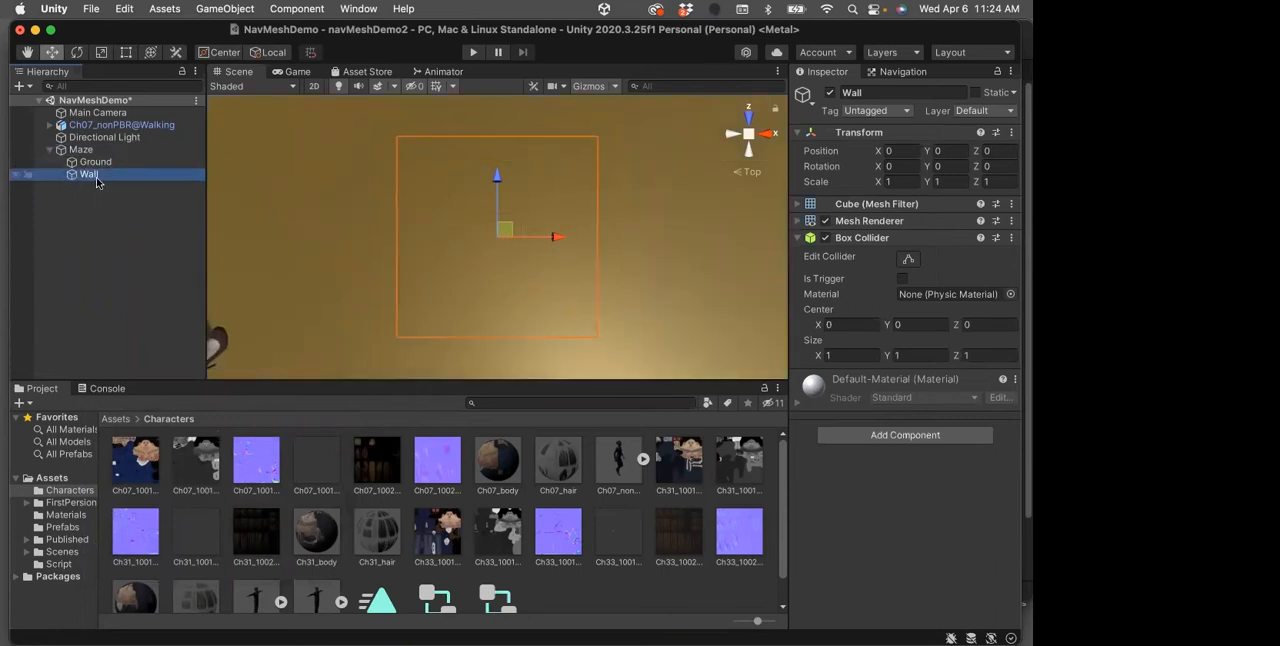
{"action": "left_click_drag", "start_coordinate": [648, 318], "coordinate": [584, 187], "text": "alt"}
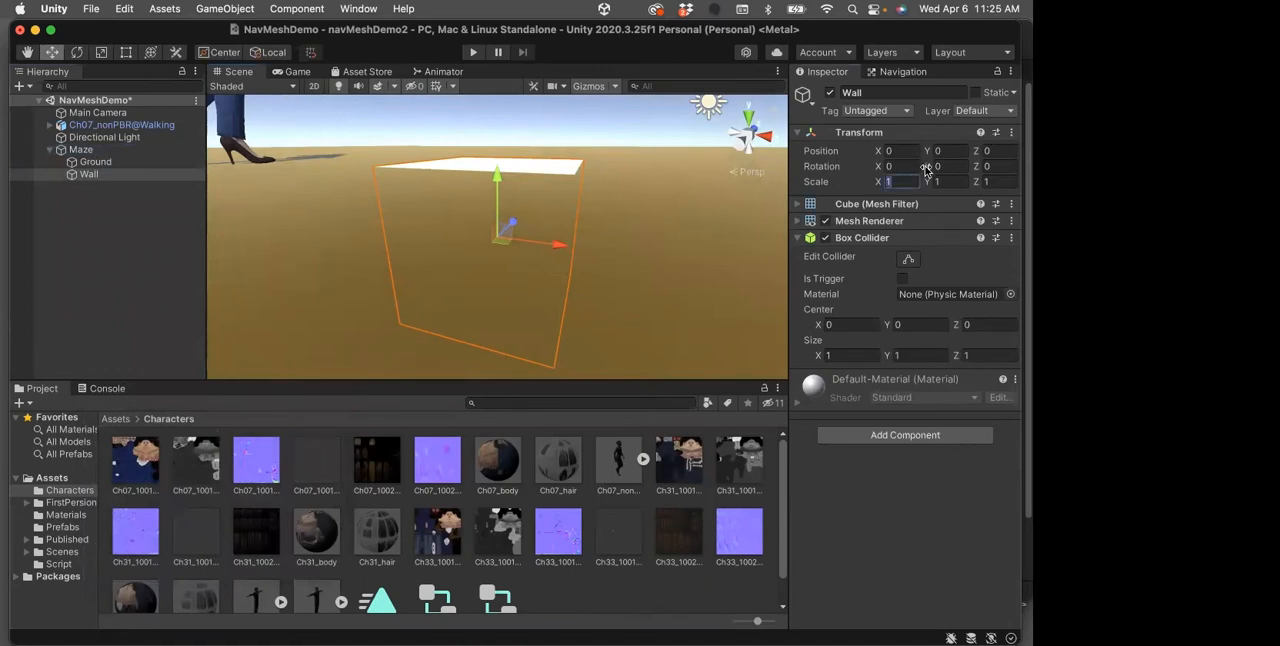
{"action": "type", "text": "10"}
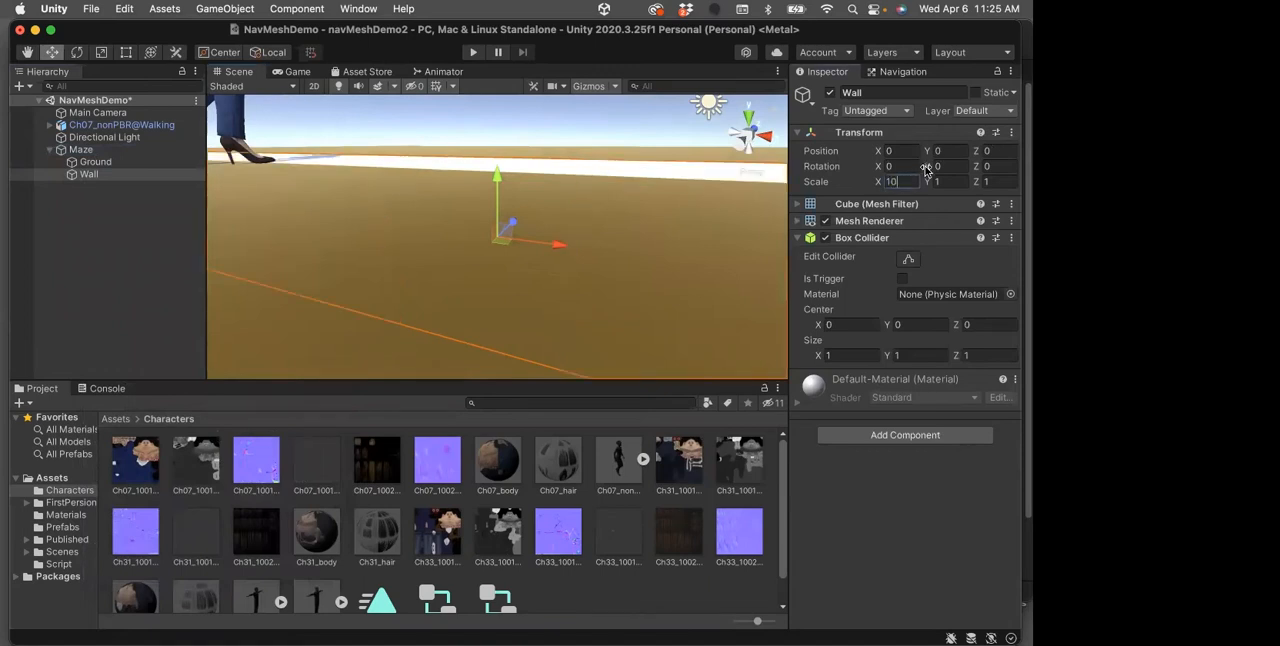
{"action": "left_click", "coordinate": [952, 182]}
{"action": "type", "text": "5"}
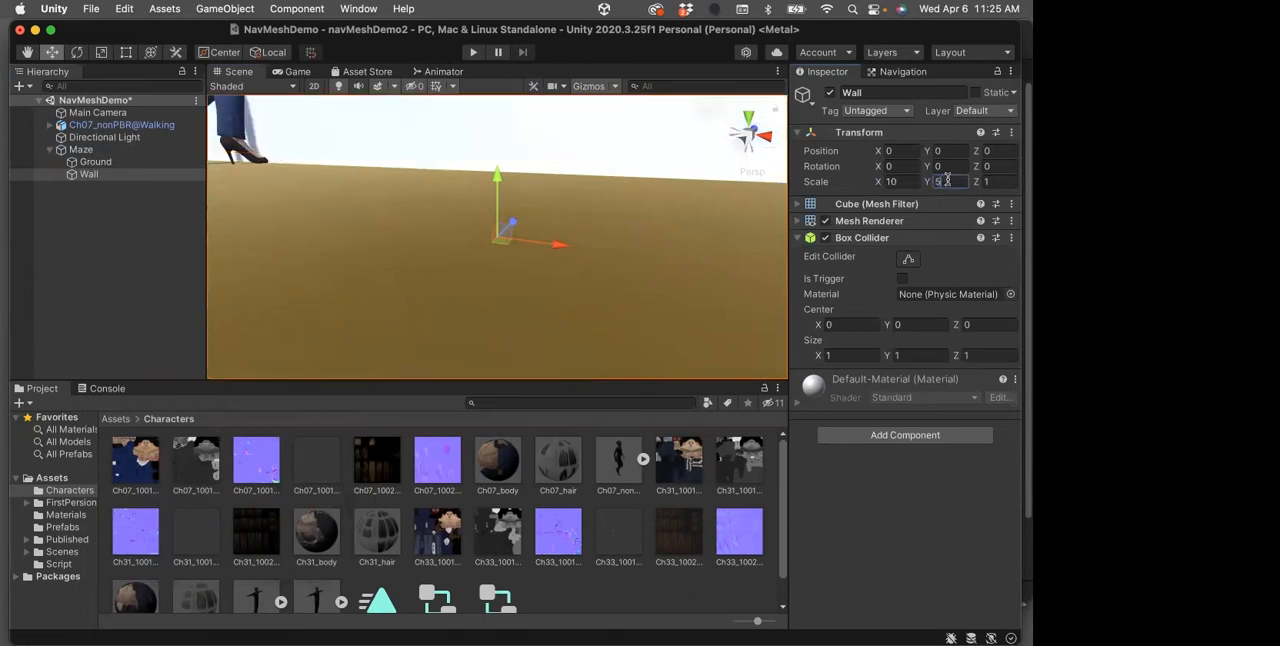
Raise the Wall so it stands on the Ground by setting its Y position to 3
{"action": "left_click", "coordinate": [748, 119]}
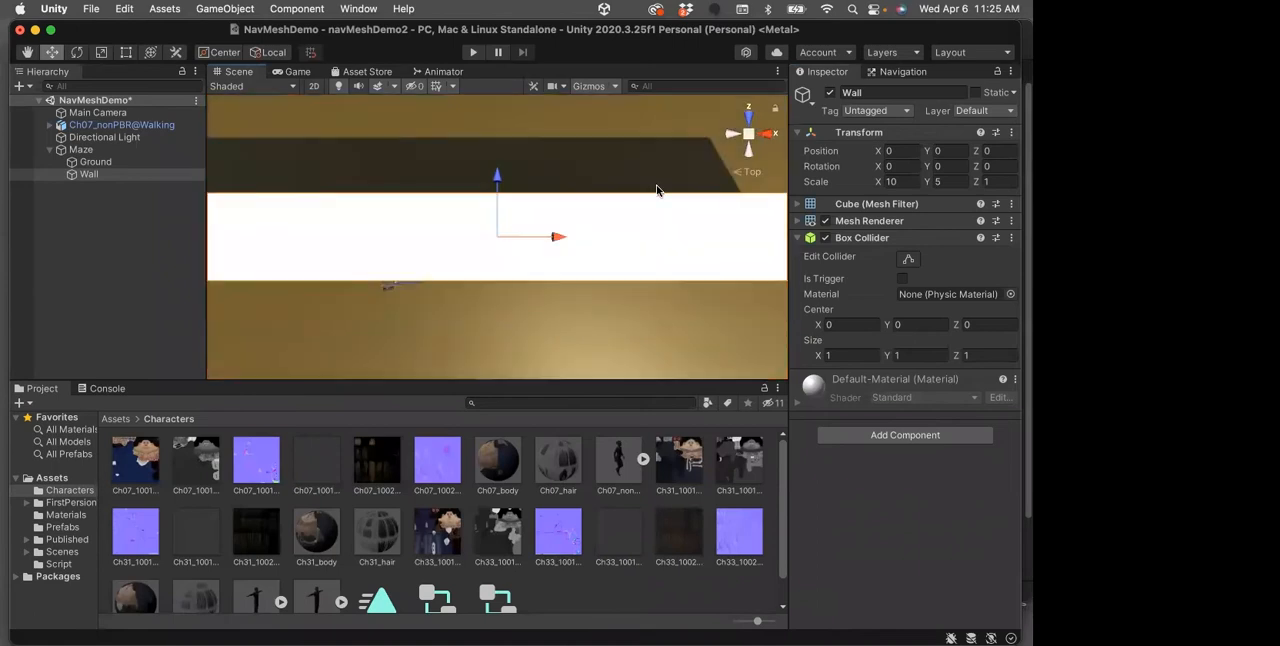
{"action": "scroll", "coordinate": [688, 208], "scroll_direction": "down", "scroll_amount": 3}
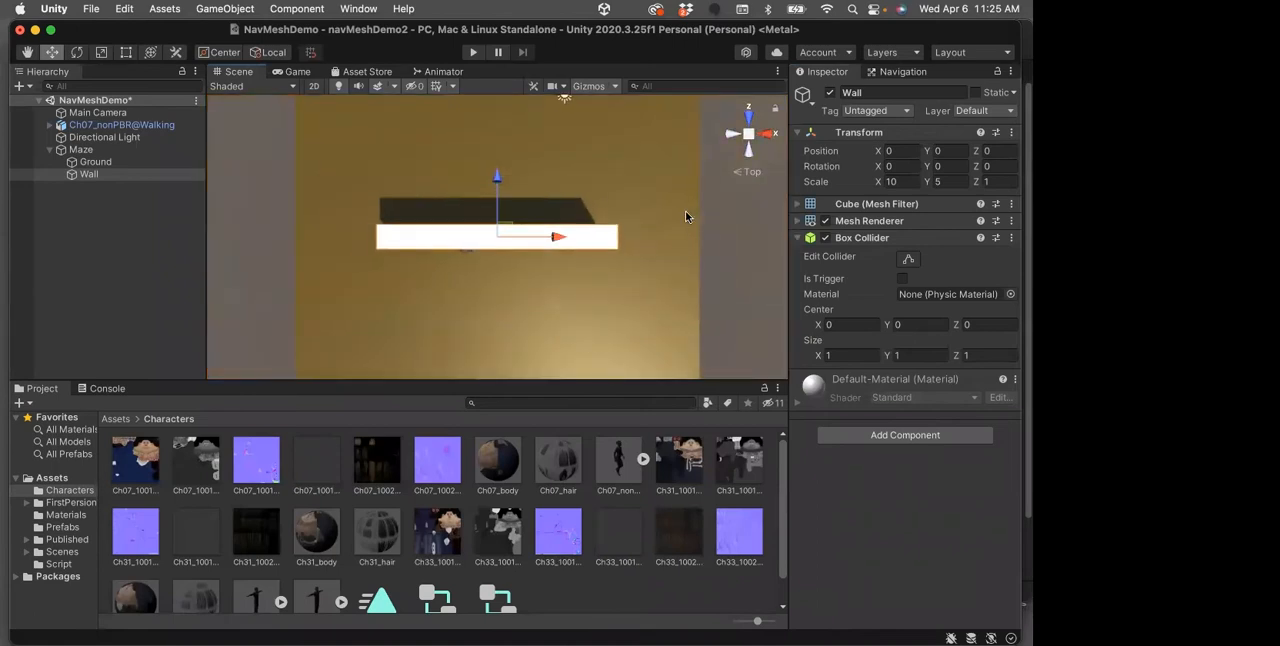
{"action": "scroll", "coordinate": [686, 216], "scroll_direction": "down", "scroll_amount": 4}
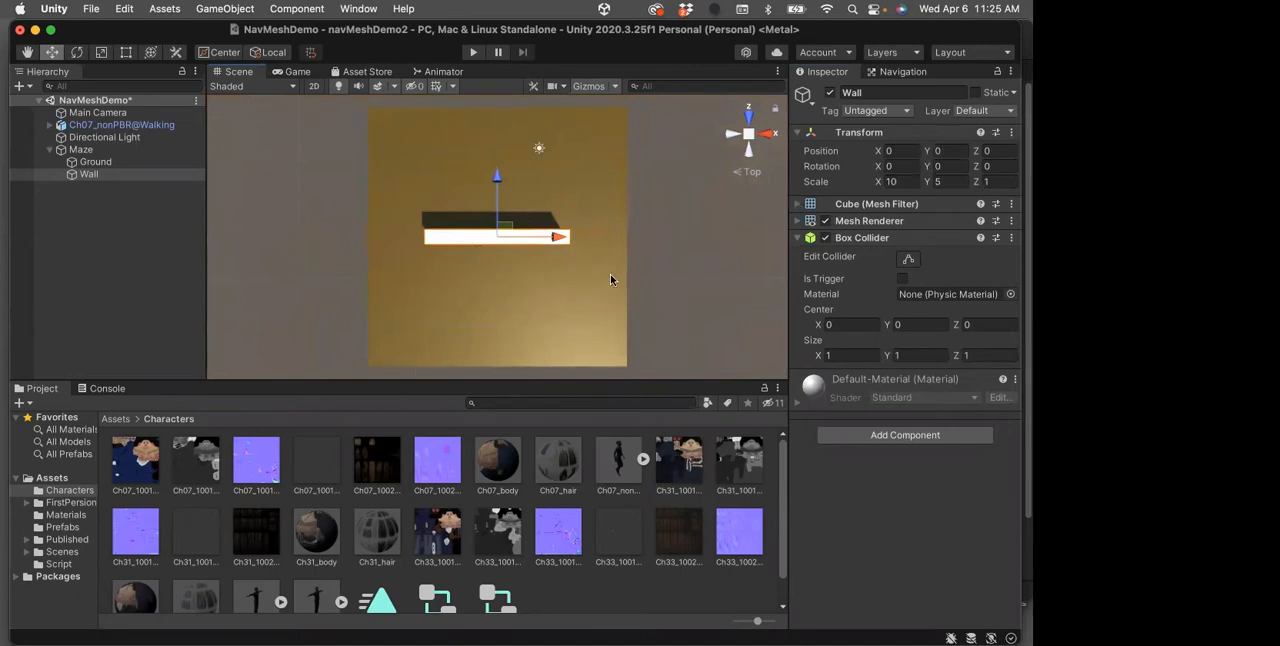
{"action": "left_click_drag", "start_coordinate": [543, 266], "coordinate": [503, 240], "text": "alt"}
{"action": "left_click_drag", "start_coordinate": [496, 190], "coordinate": [497, 150]}
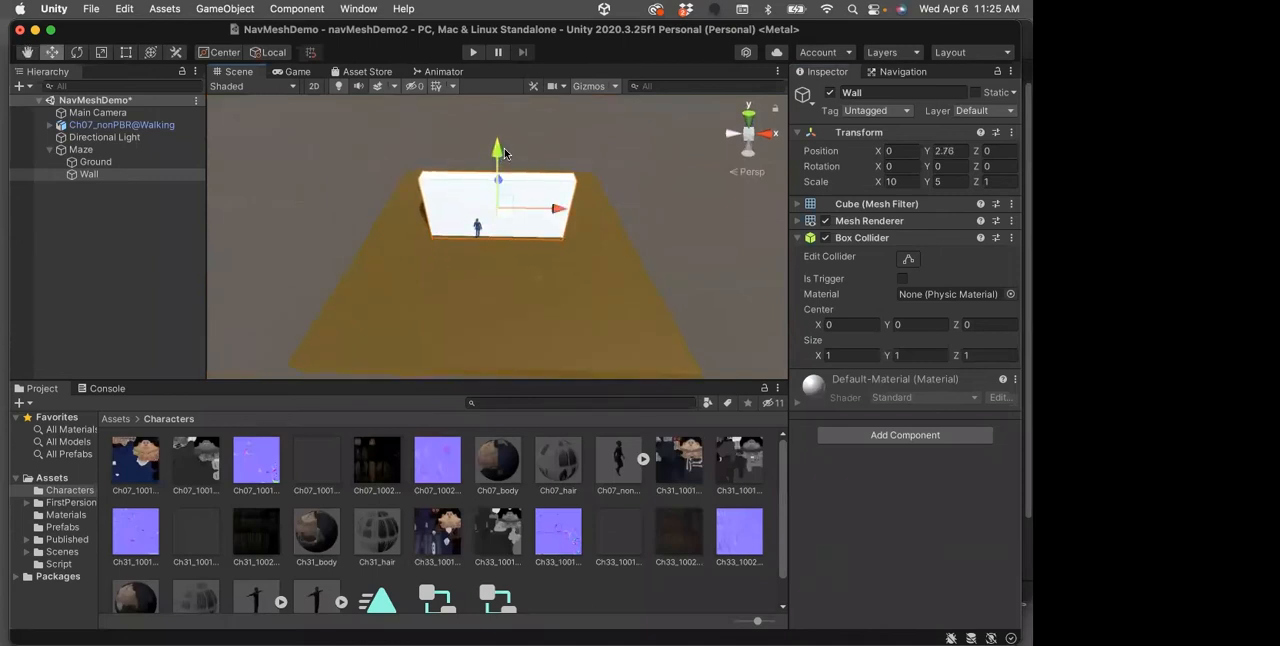
{"action": "left_click", "coordinate": [963, 150]}
{"action": "left_click", "coordinate": [960, 151]}
{"action": "left_click_drag", "start_coordinate": [961, 152], "coordinate": [920, 146]}
{"action": "type", "text": "2"}
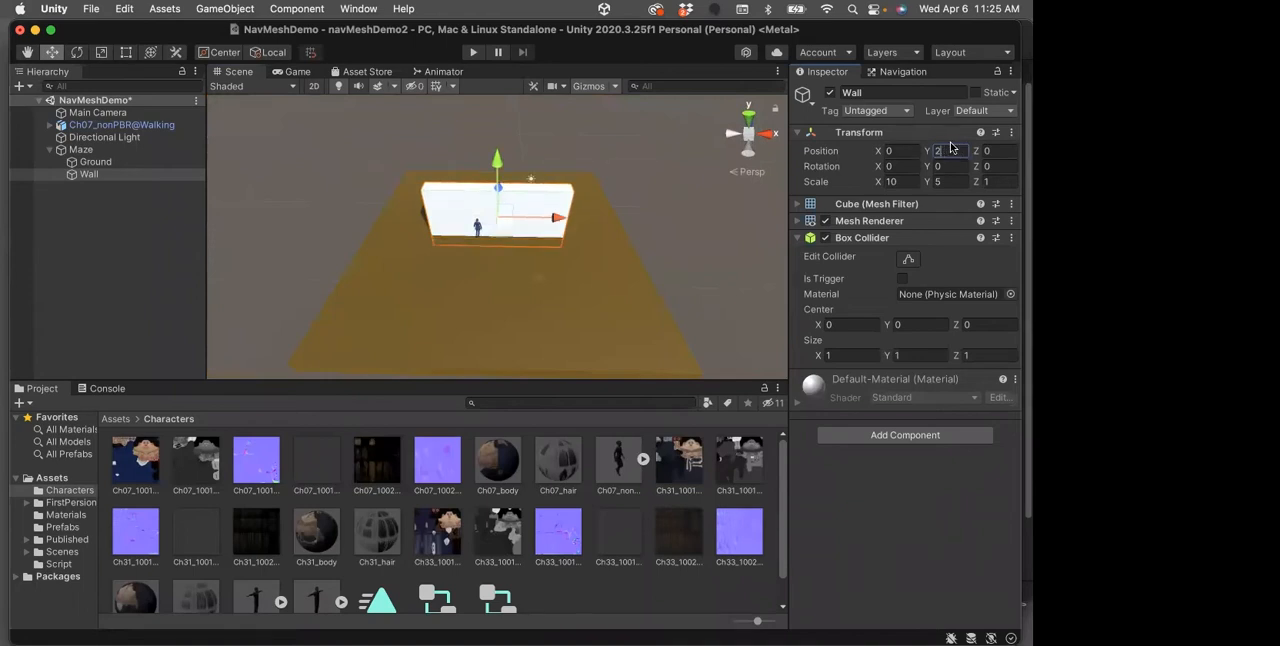
{"action": "key", "text": "BackSpace"}
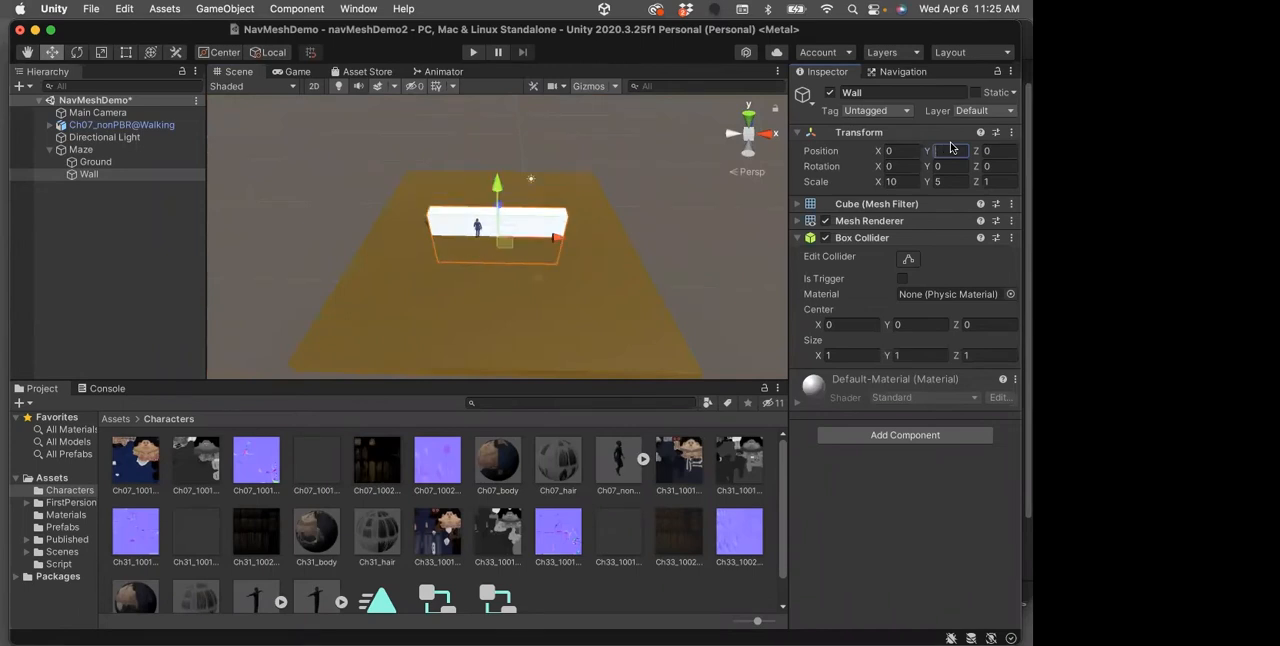
{"action": "type", "text": "3"}
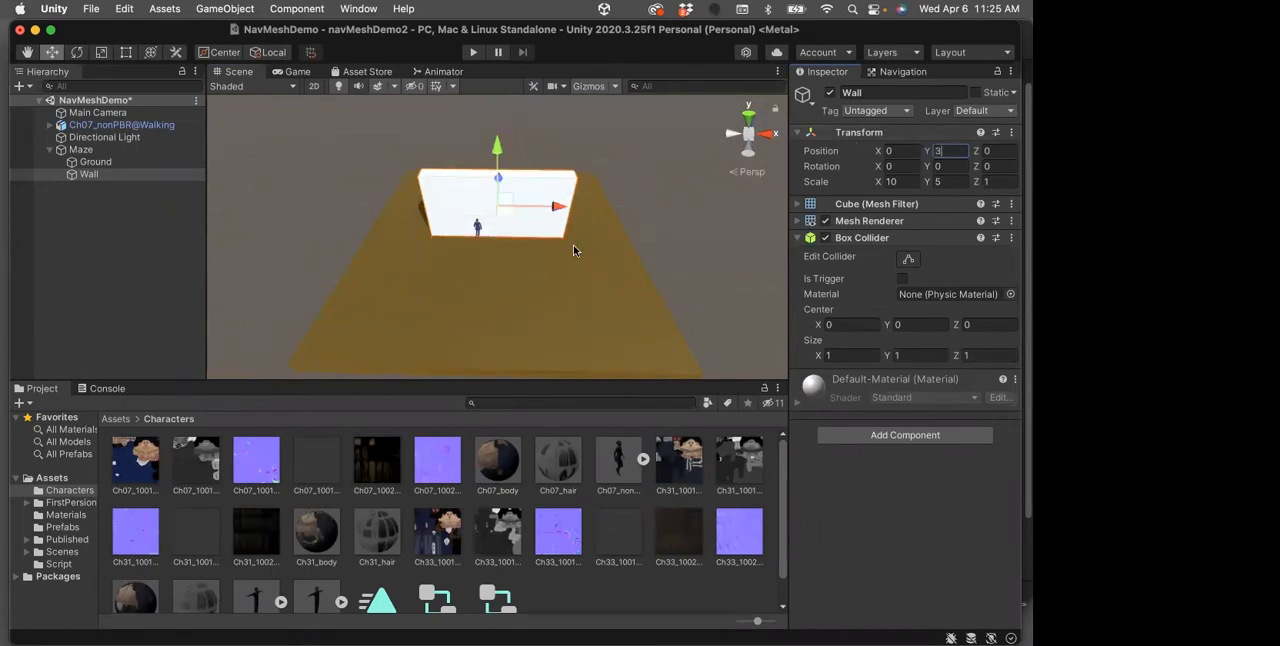
Apply the Blue material from the Materials folder to the Wall, working in the top view
{"action": "left_click_drag", "start_coordinate": [613, 257], "coordinate": [808, 206], "text": "alt"}
{"action": "left_click_drag", "start_coordinate": [532, 244], "coordinate": [509, 349], "text": "alt"}
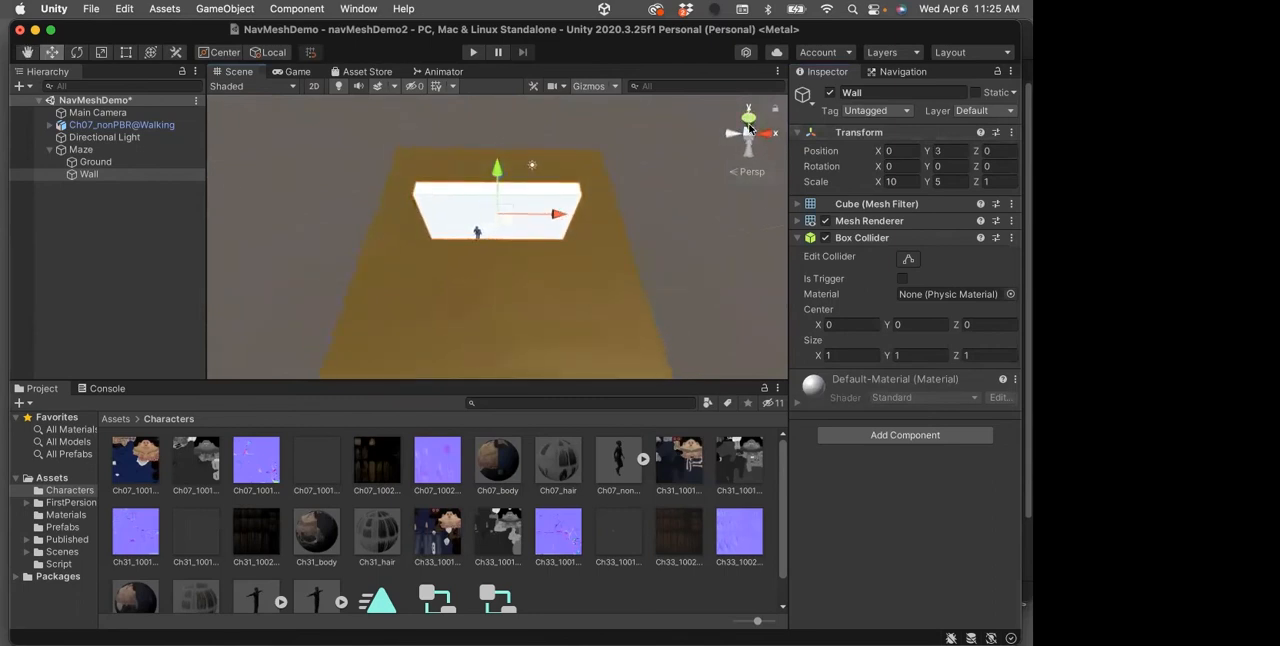
{"action": "left_click", "coordinate": [749, 118]}
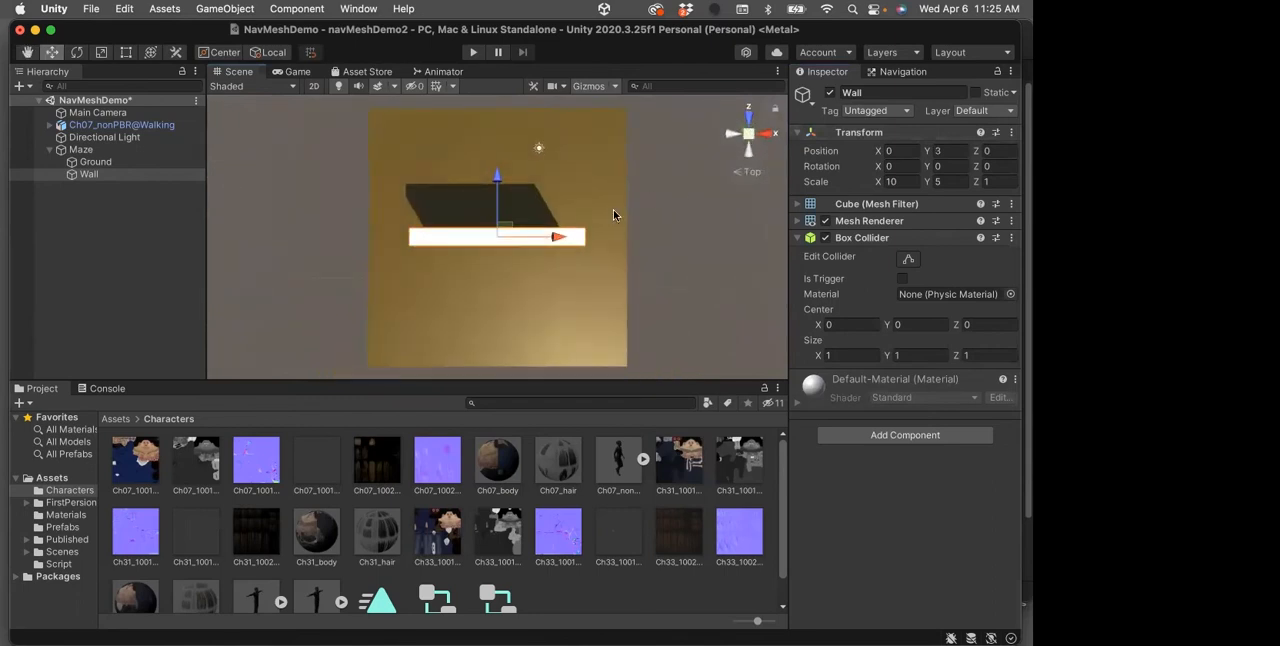
{"action": "left_click", "coordinate": [116, 420]}
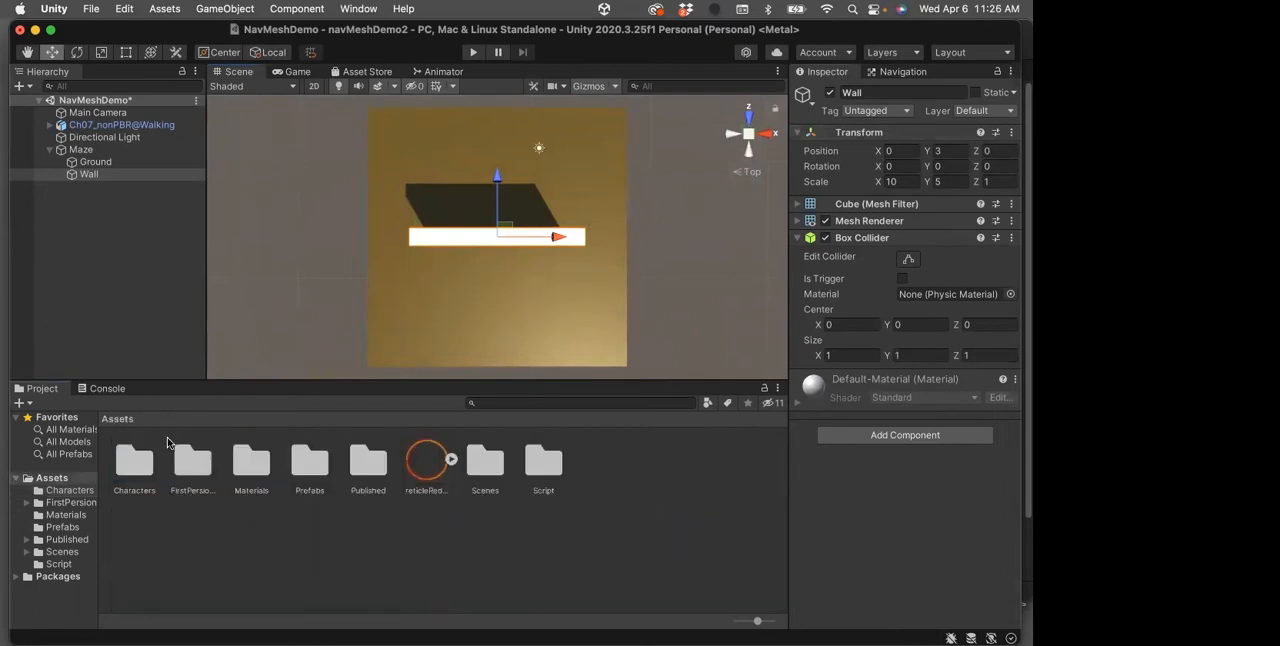
{"action": "double_click", "coordinate": [251, 458]}
{"action": "left_click_drag", "start_coordinate": [140, 468], "coordinate": [445, 236]}
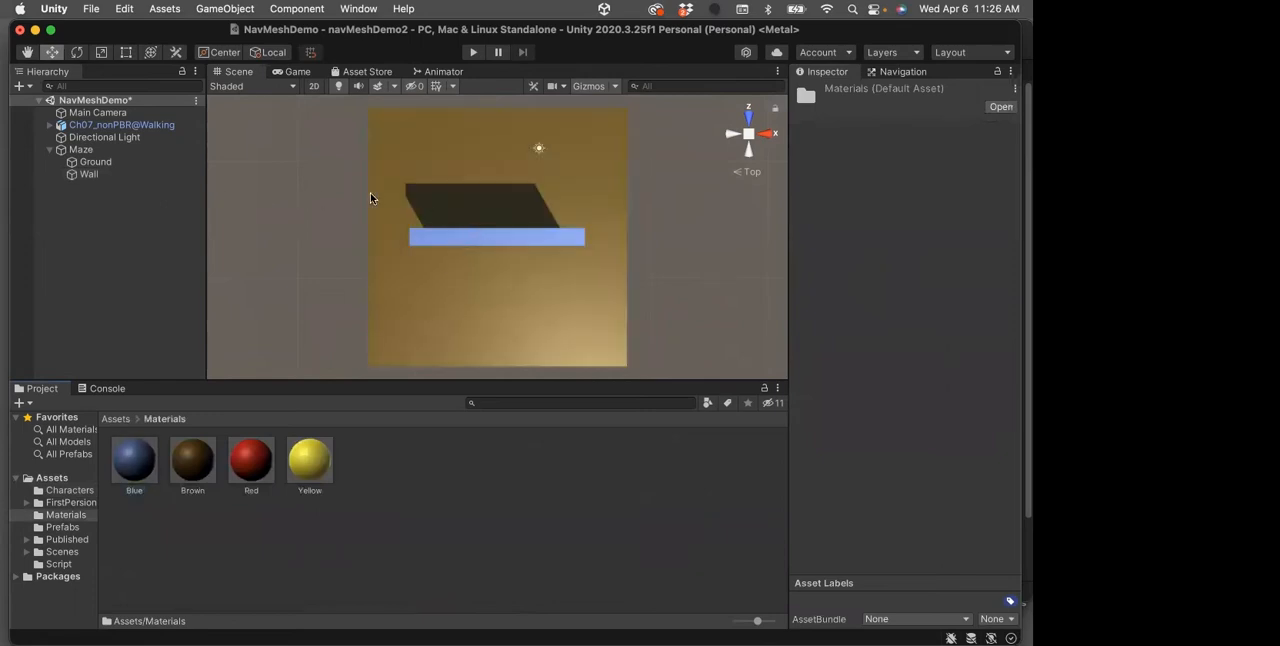
Create three duplicates of the blue Wall inside the Maze object
{"action": "left_click", "coordinate": [87, 175]}
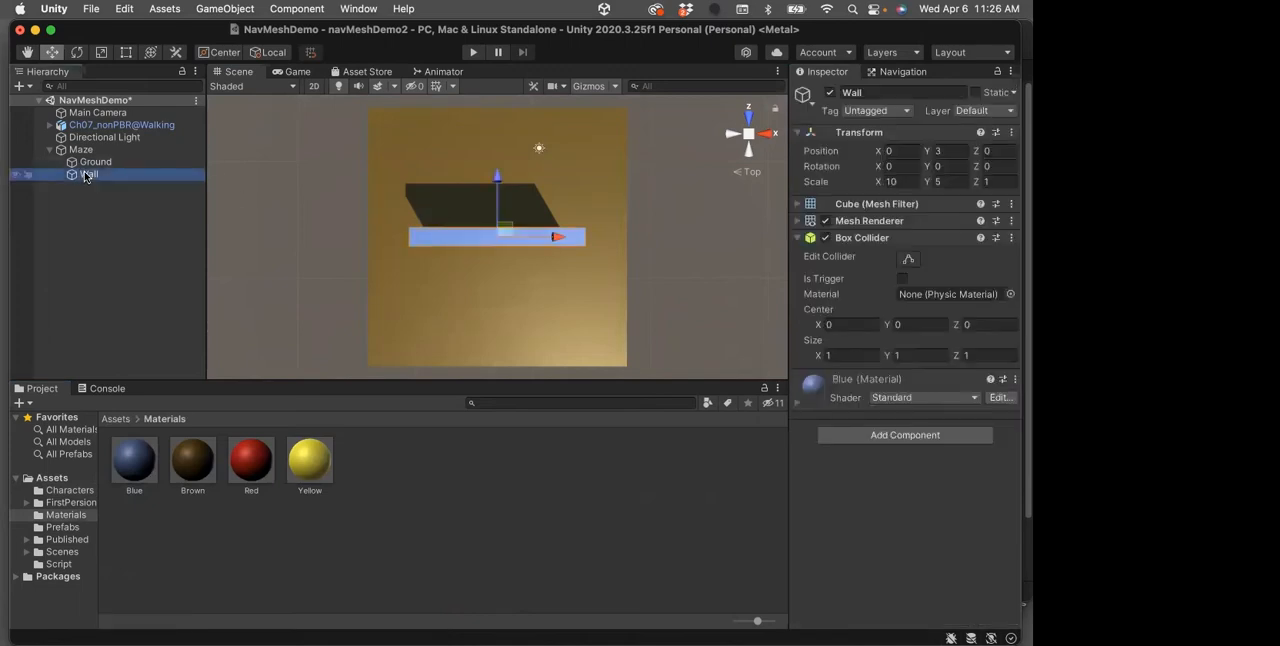
{"action": "right_click", "coordinate": [87, 176]}
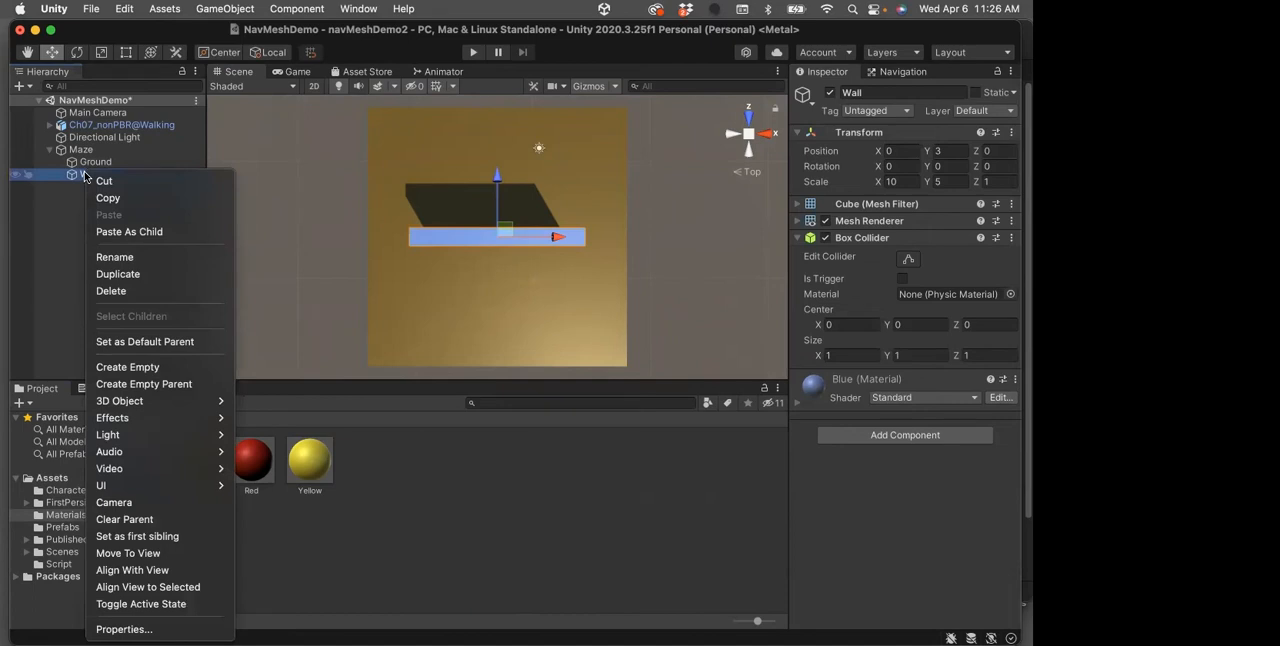
{"action": "left_click", "coordinate": [112, 274]}
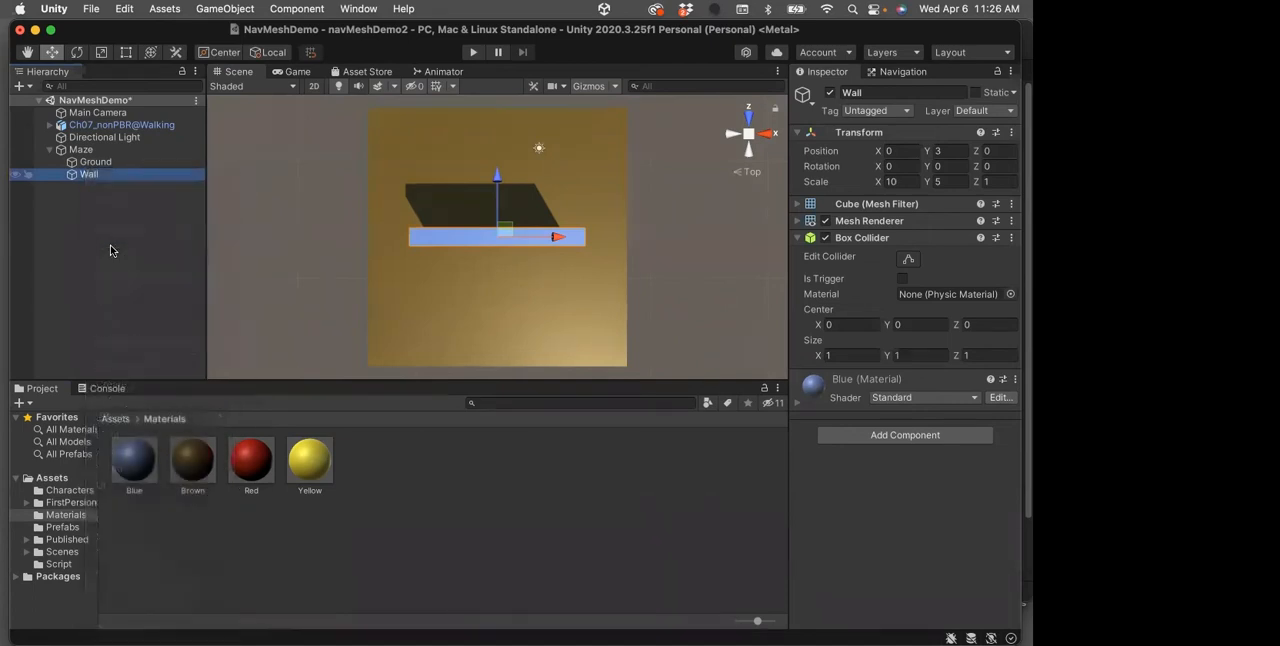
{"action": "right_click", "coordinate": [87, 186]}
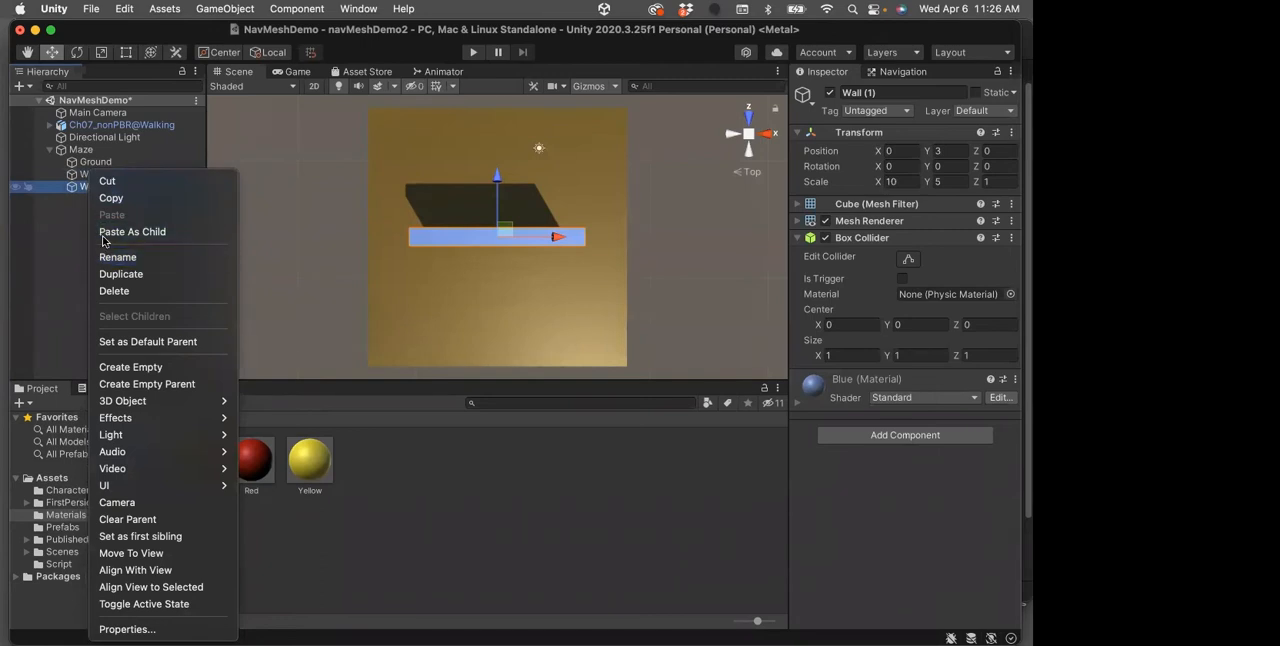
{"action": "left_click", "coordinate": [121, 274]}
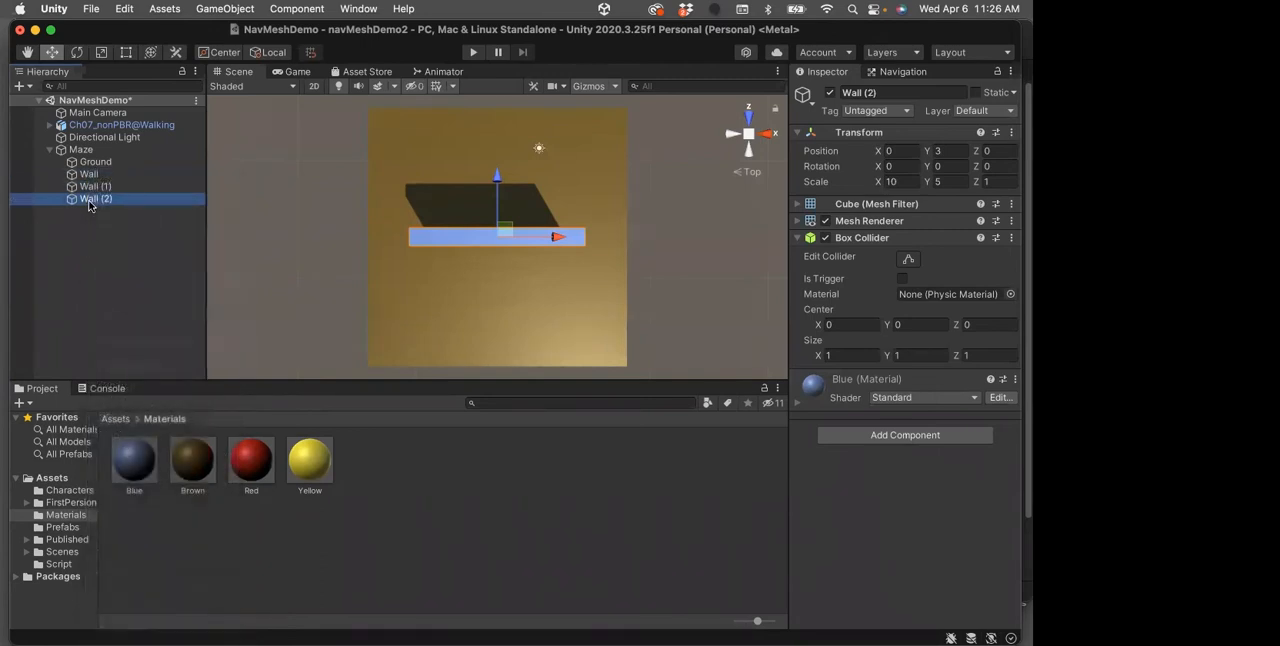
{"action": "right_click", "coordinate": [90, 198]}
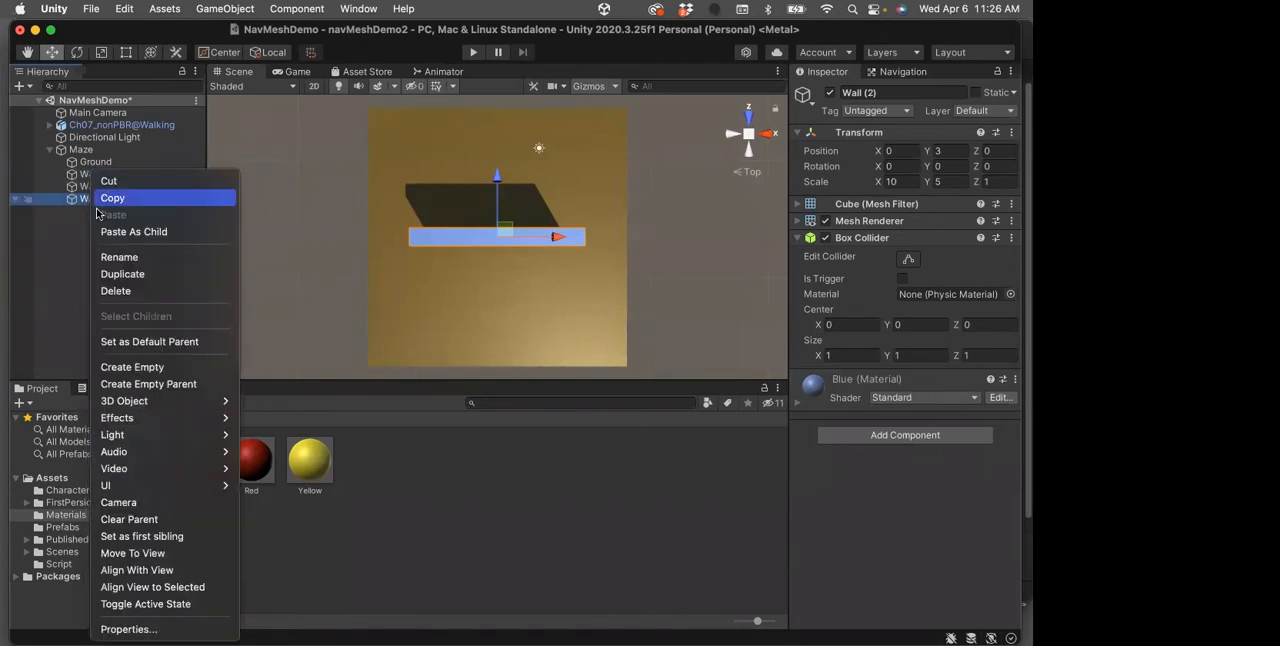
{"action": "left_click", "coordinate": [104, 272]}
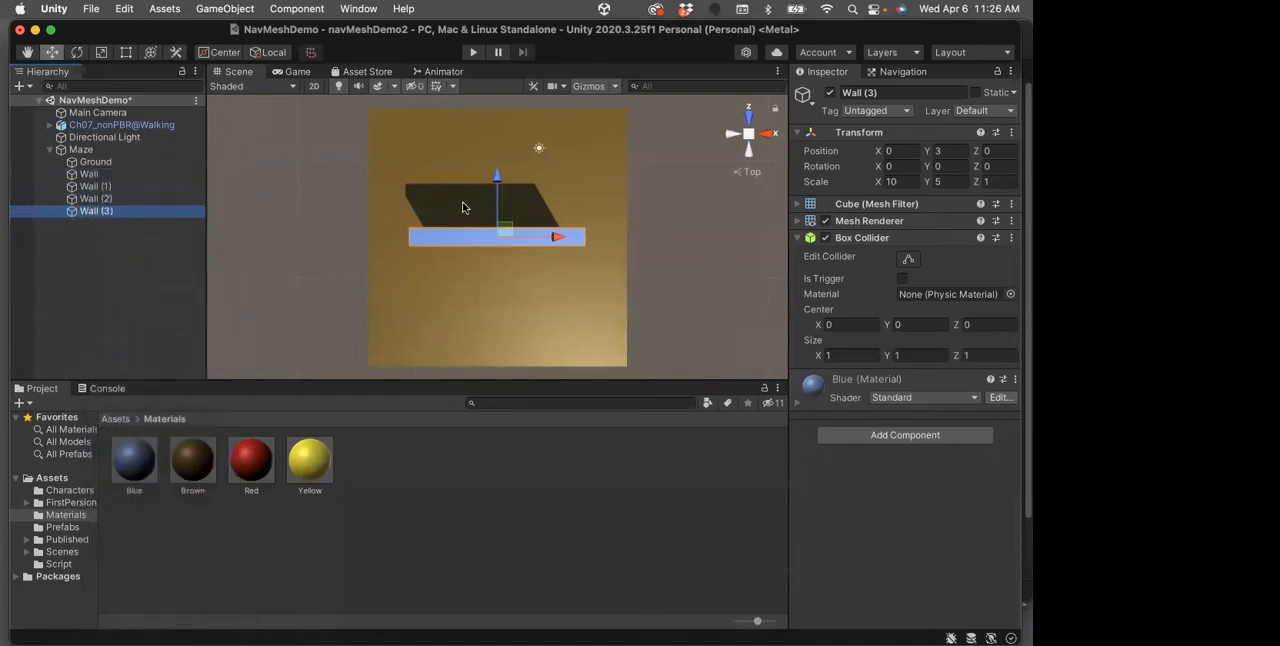
Move the original Wall to about X 5.07 and Z -5.58, extending past the Ground's positive X edge
{"action": "left_click", "coordinate": [91, 176]}
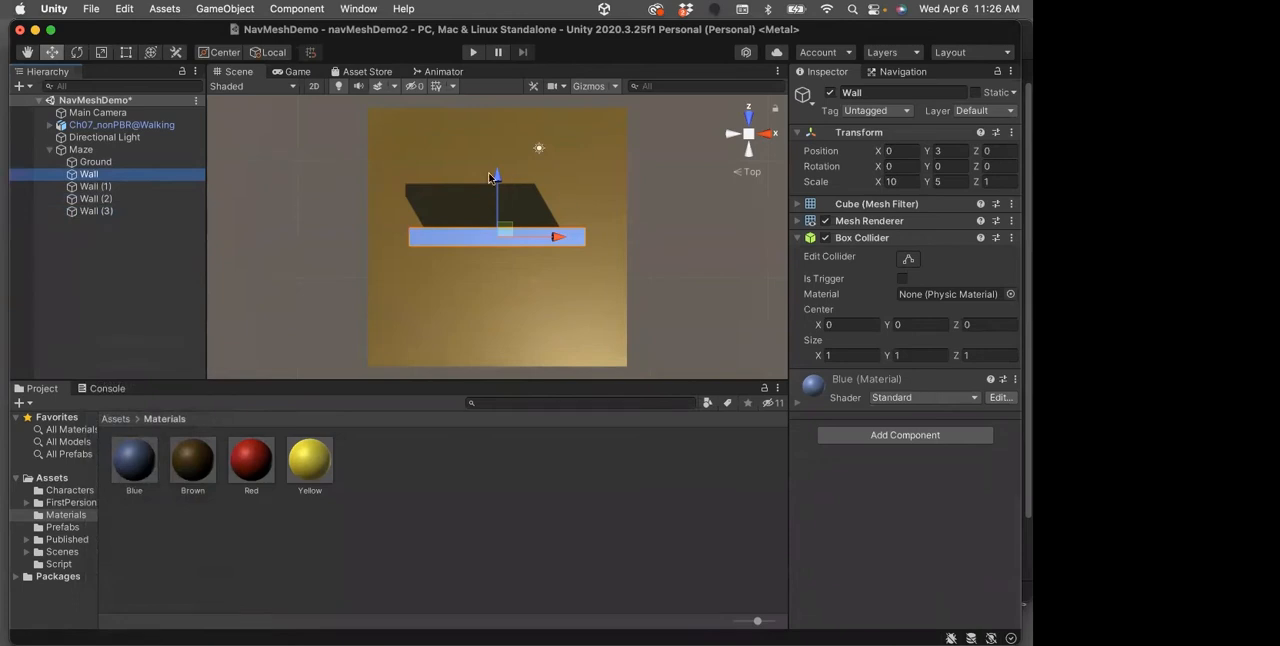
{"action": "left_click_drag", "start_coordinate": [495, 177], "coordinate": [496, 262]}
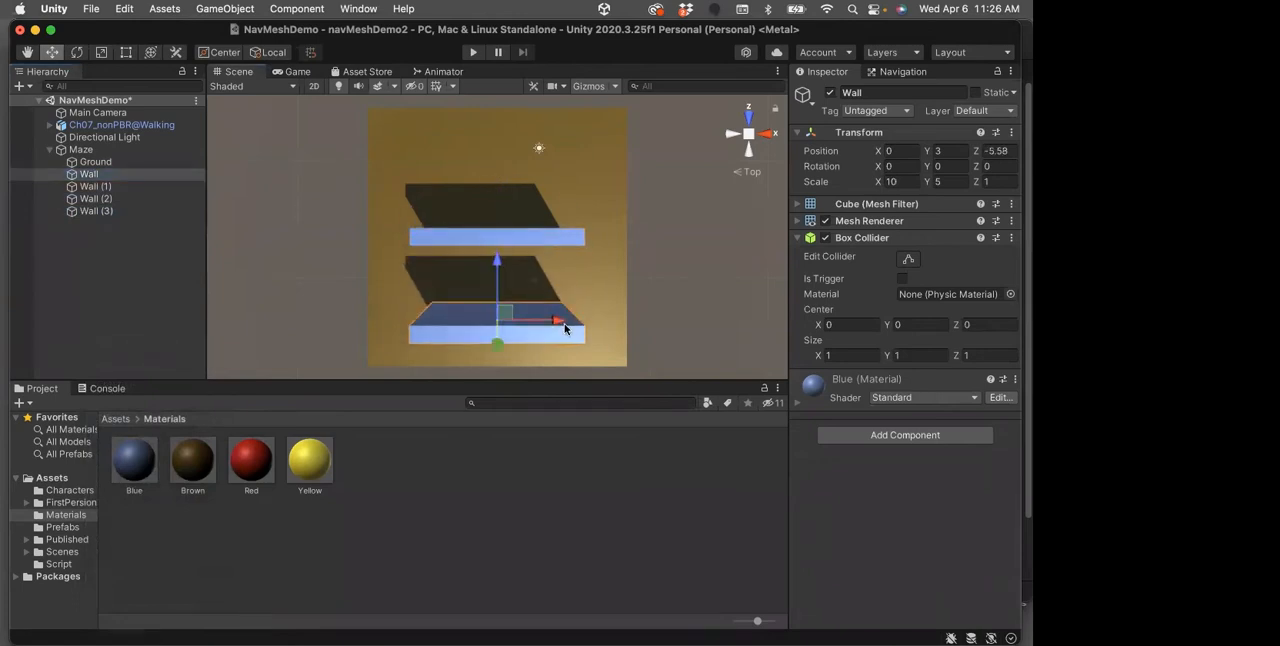
{"action": "left_click_drag", "start_coordinate": [558, 325], "coordinate": [635, 337]}
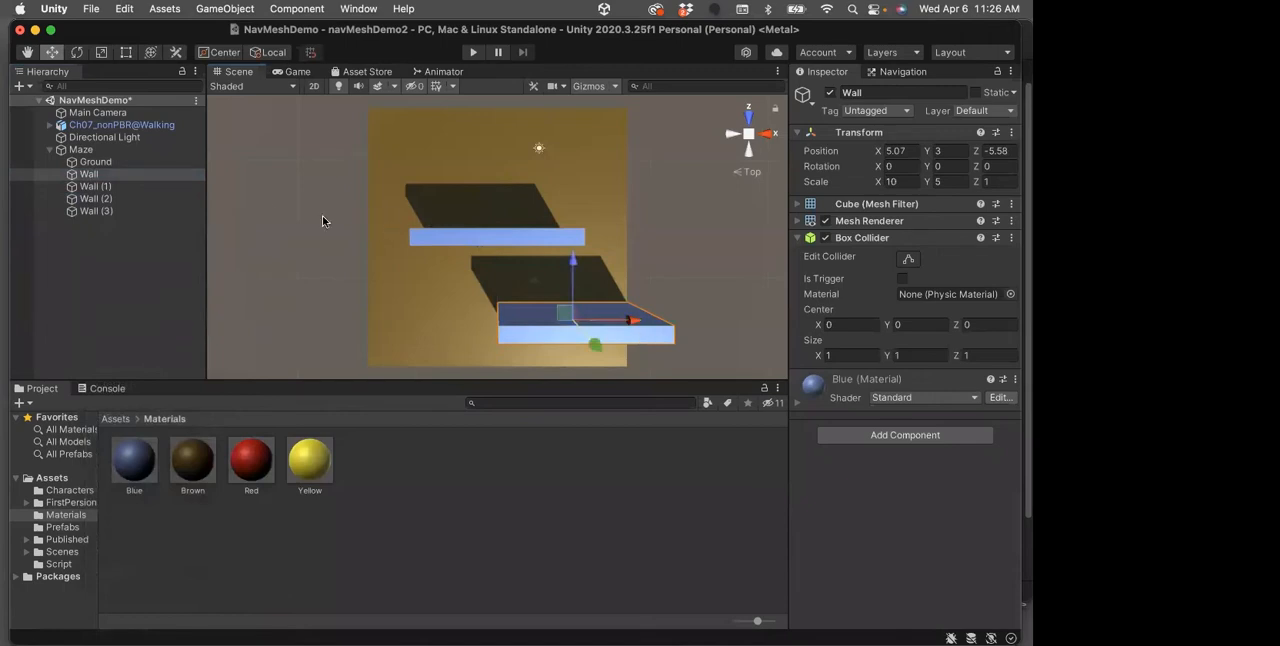
Move Wall (1) towards negative X and Z so it slightly overhangs the Ground's negative X edge, between the other walls
{"action": "left_click", "coordinate": [88, 187]}
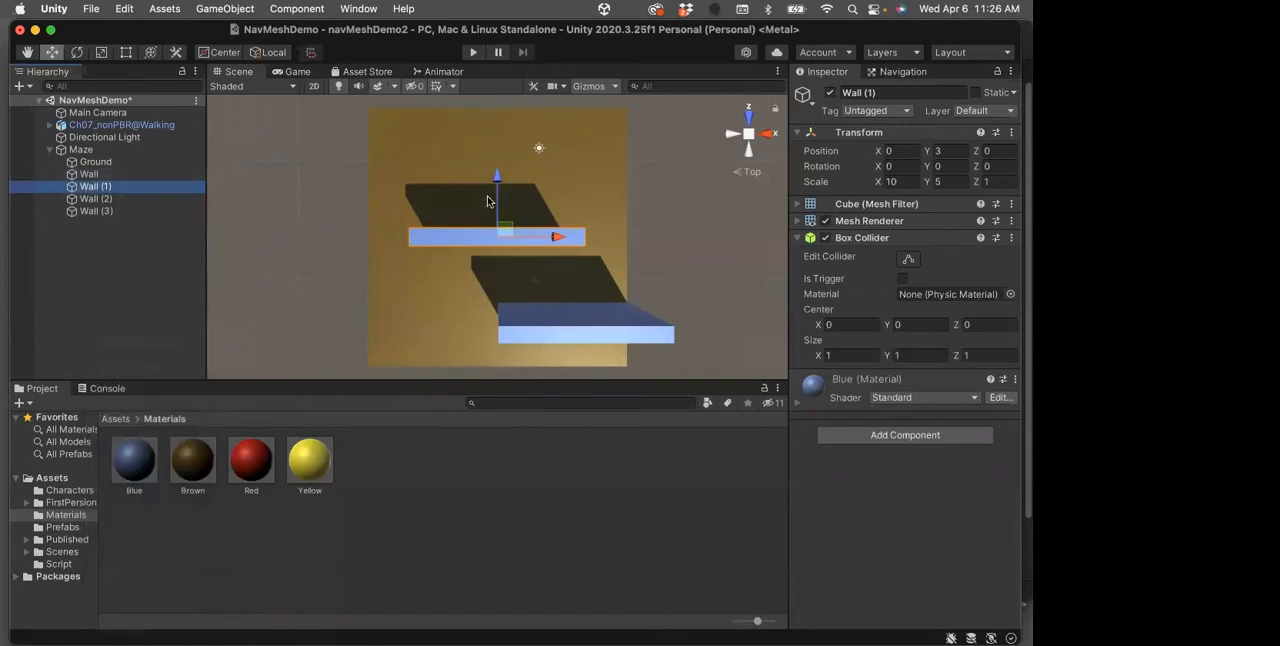
{"action": "left_click_drag", "start_coordinate": [556, 237], "coordinate": [506, 232]}
{"action": "left_click_drag", "start_coordinate": [447, 172], "coordinate": [449, 206]}
Move Wall (2) to about X 4.77 and Z 1.7, overhanging the Ground's positive X edge
{"action": "left_click", "coordinate": [433, 235]}
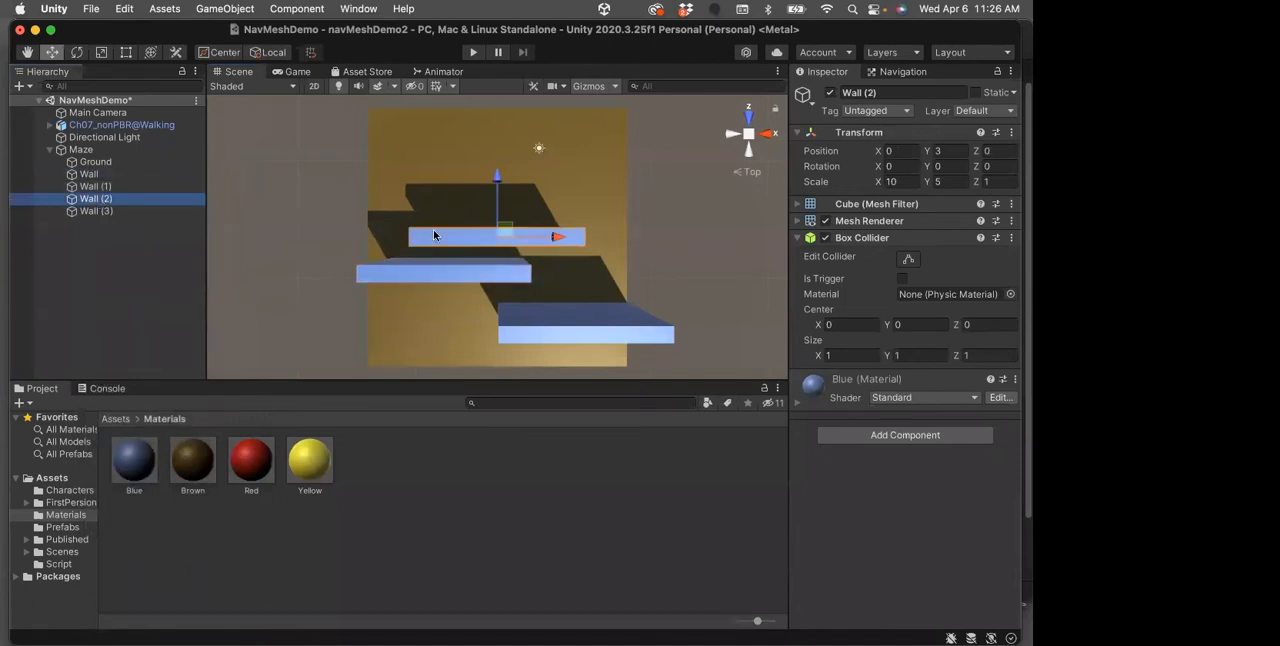
{"action": "left_click_drag", "start_coordinate": [498, 180], "coordinate": [496, 149]}
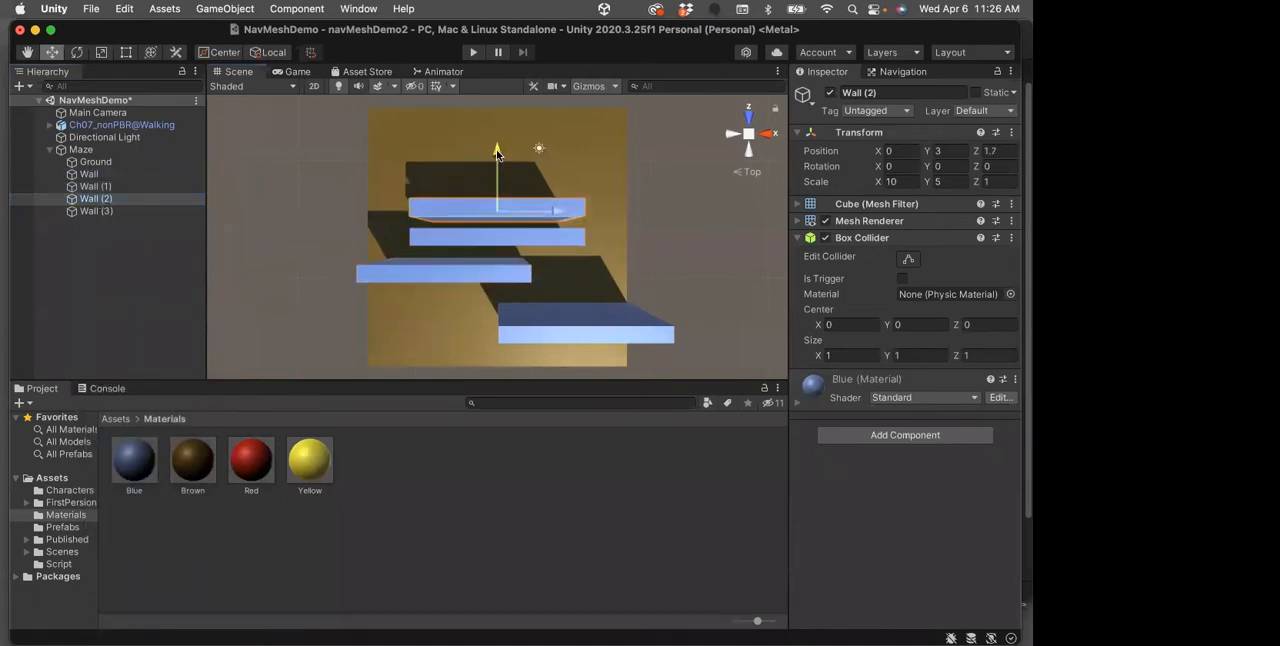
{"action": "left_click_drag", "start_coordinate": [561, 212], "coordinate": [630, 214]}
Move Wall (3) to about X -5.11 and Z 5.37, overhanging the Ground's negative X edge
{"action": "left_click", "coordinate": [100, 211]}
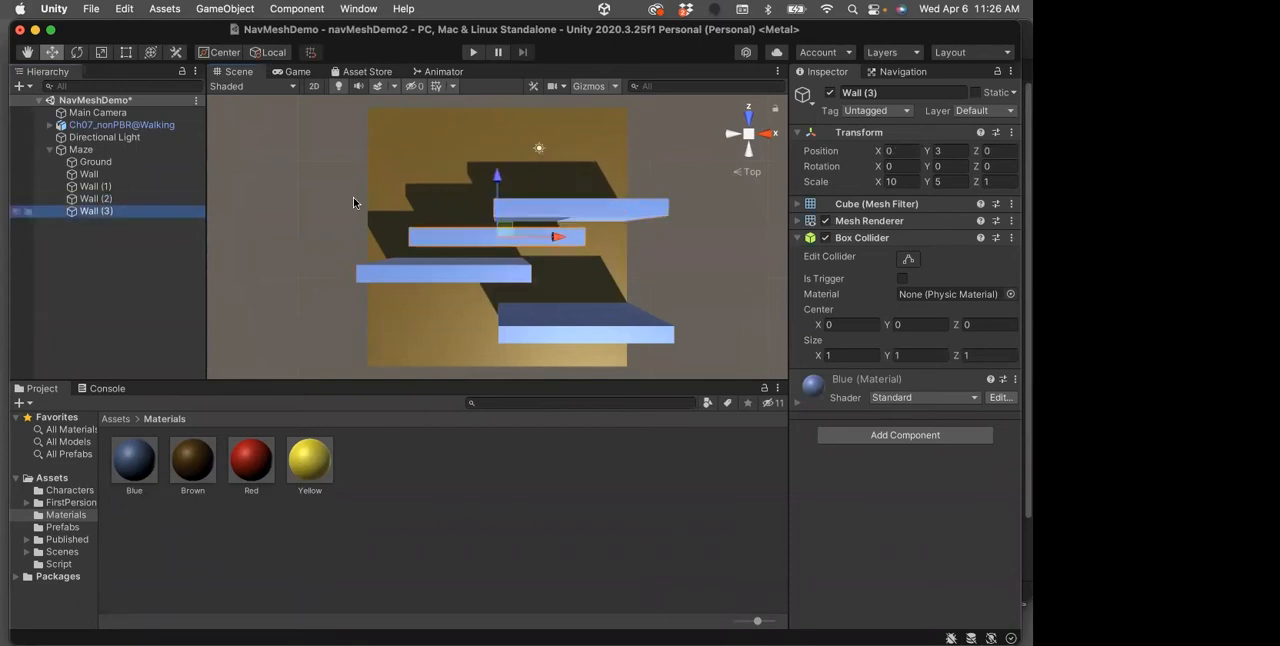
{"action": "left_click_drag", "start_coordinate": [494, 176], "coordinate": [470, 101]}
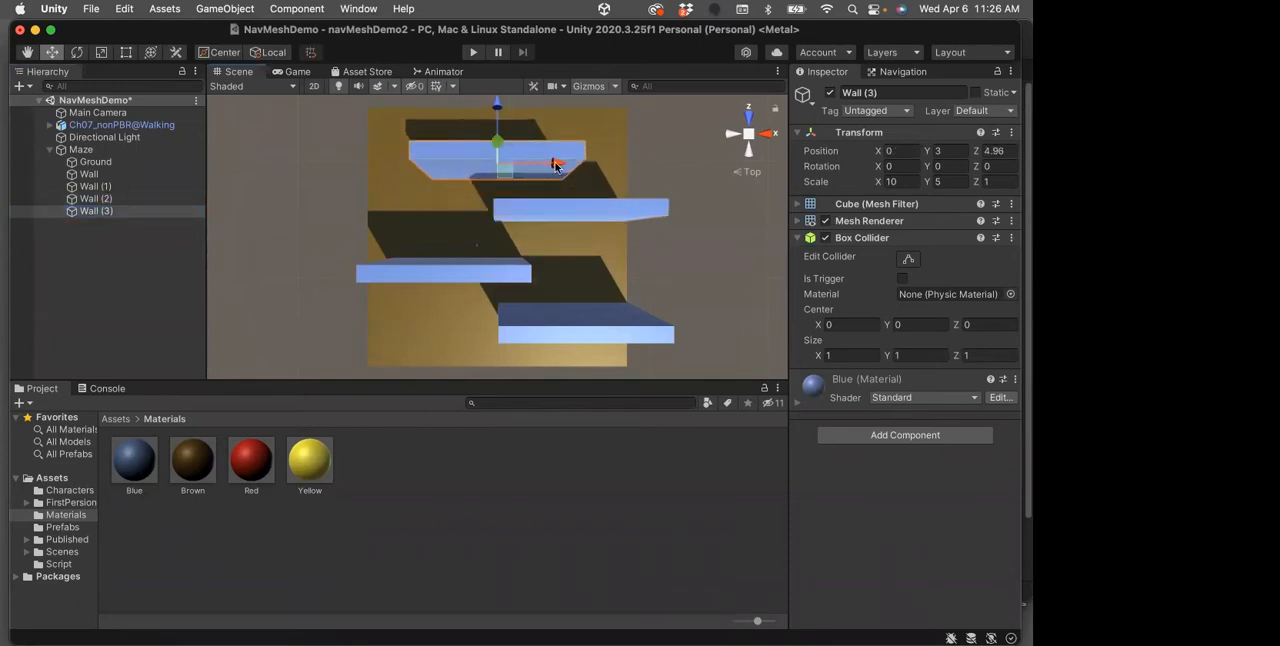
{"action": "left_click_drag", "start_coordinate": [550, 162], "coordinate": [479, 166]}
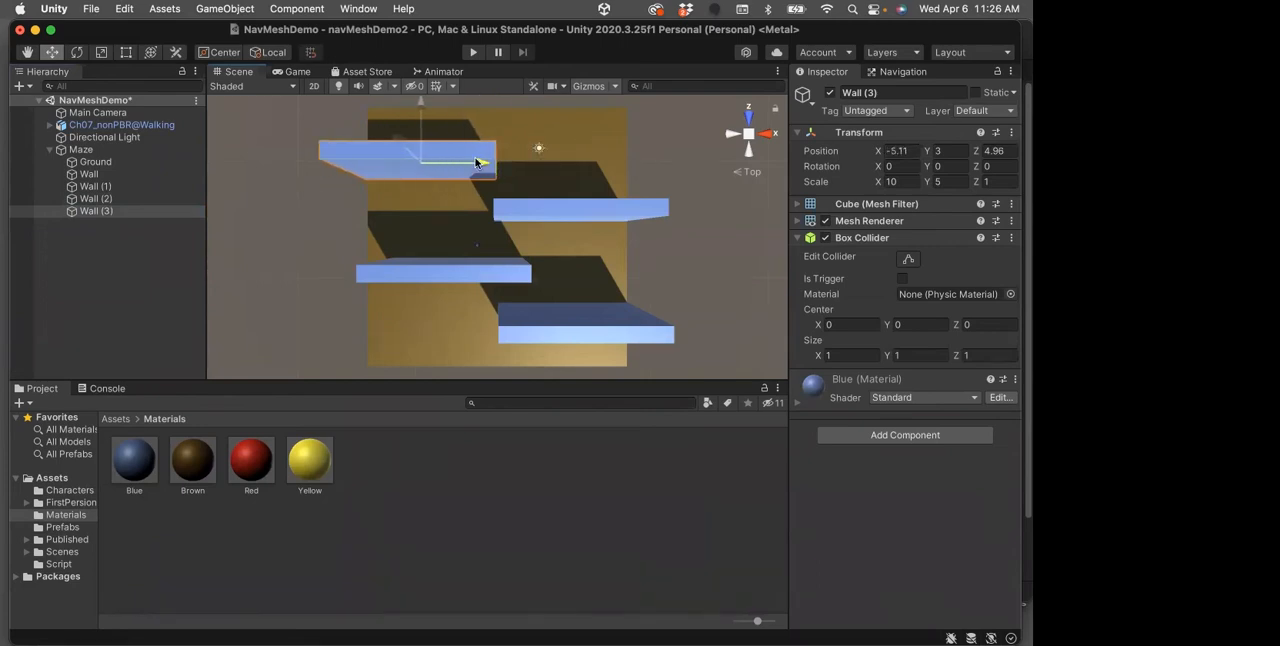
{"action": "left_click_drag", "start_coordinate": [421, 108], "coordinate": [421, 99]}
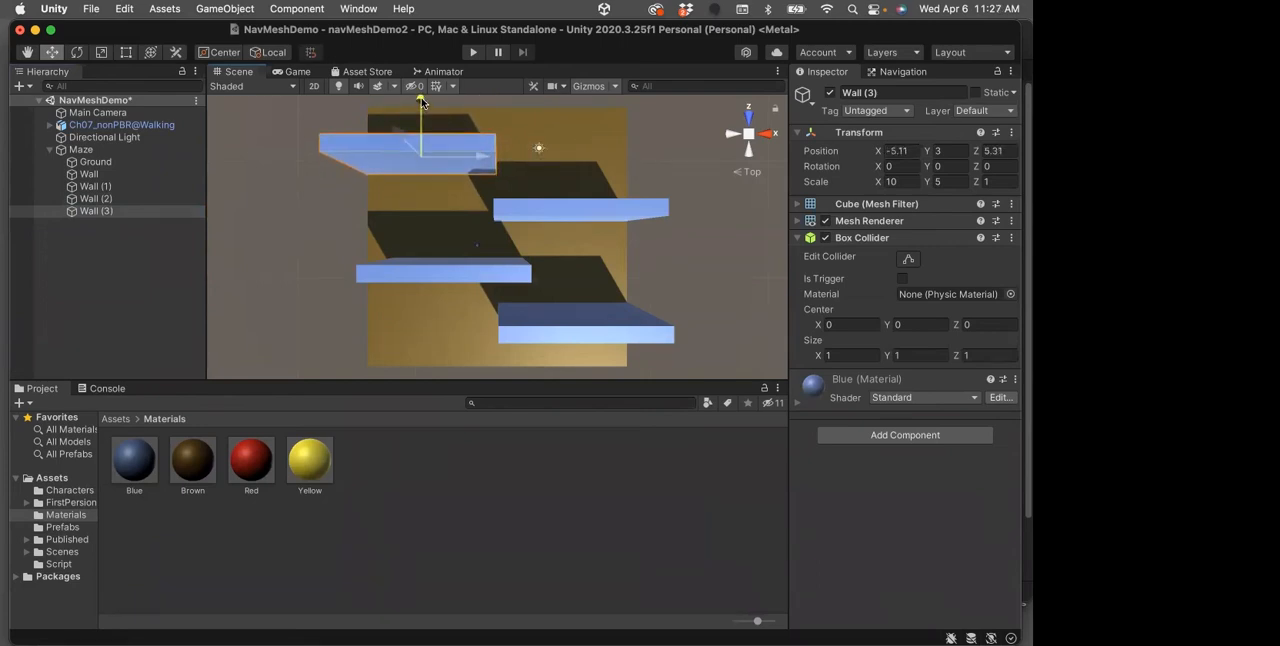
Nudge Wall (1) slightly towards positive Z, to about Z -1.8, to even out the spacing between the walls
{"action": "left_click", "coordinate": [456, 272]}
{"action": "left_click_drag", "start_coordinate": [452, 208], "coordinate": [452, 202]}
{"action": "left_click", "coordinate": [595, 212]}
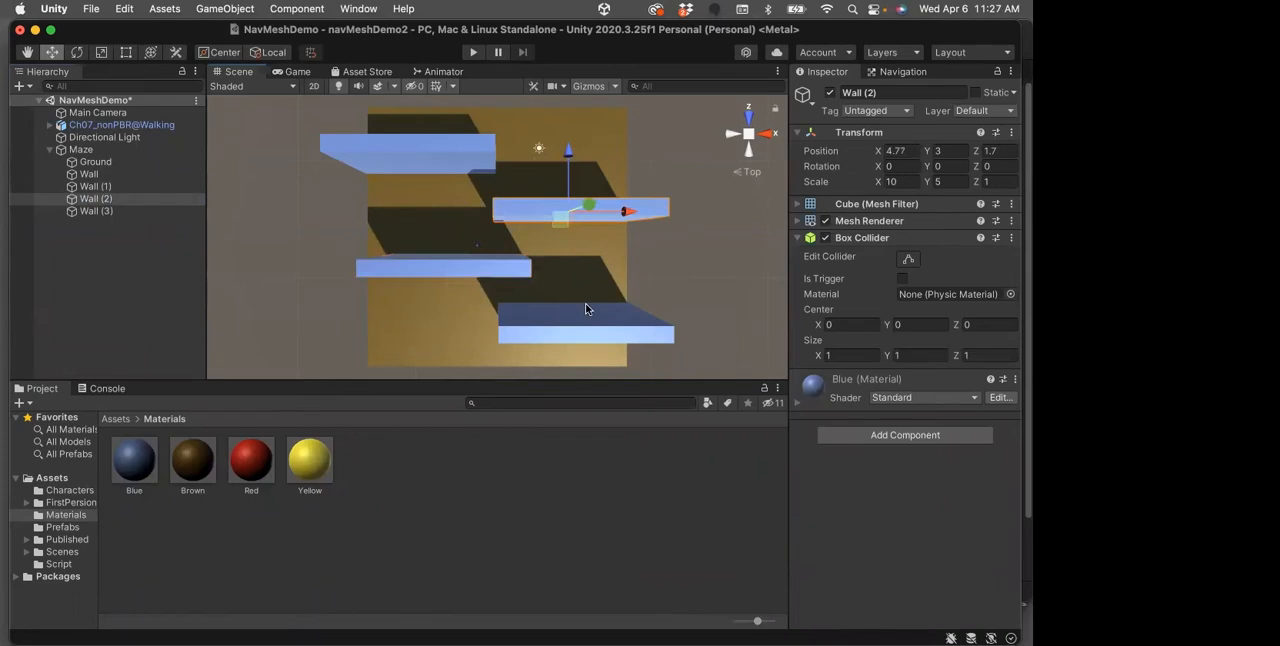
Fine-tune the X positions of Wall (3) to about -4.85 and Wall (2) to about 4.72
{"action": "left_click", "coordinate": [436, 145]}
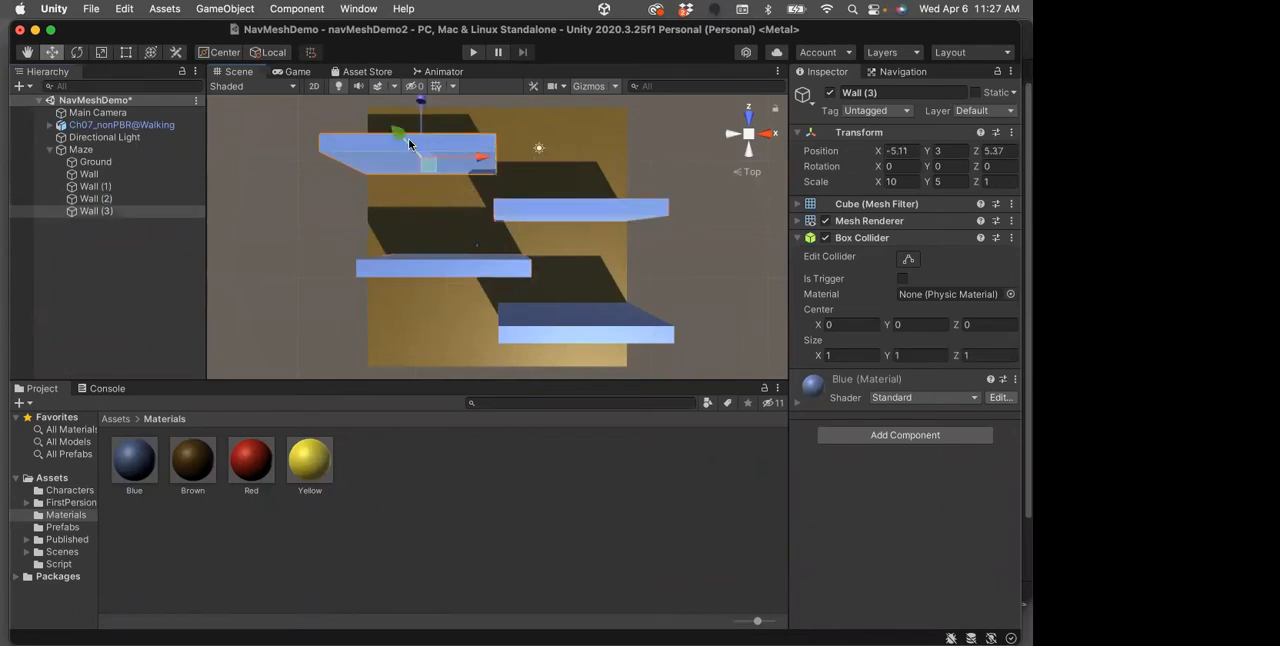
{"action": "left_click_drag", "start_coordinate": [480, 159], "coordinate": [486, 158]}
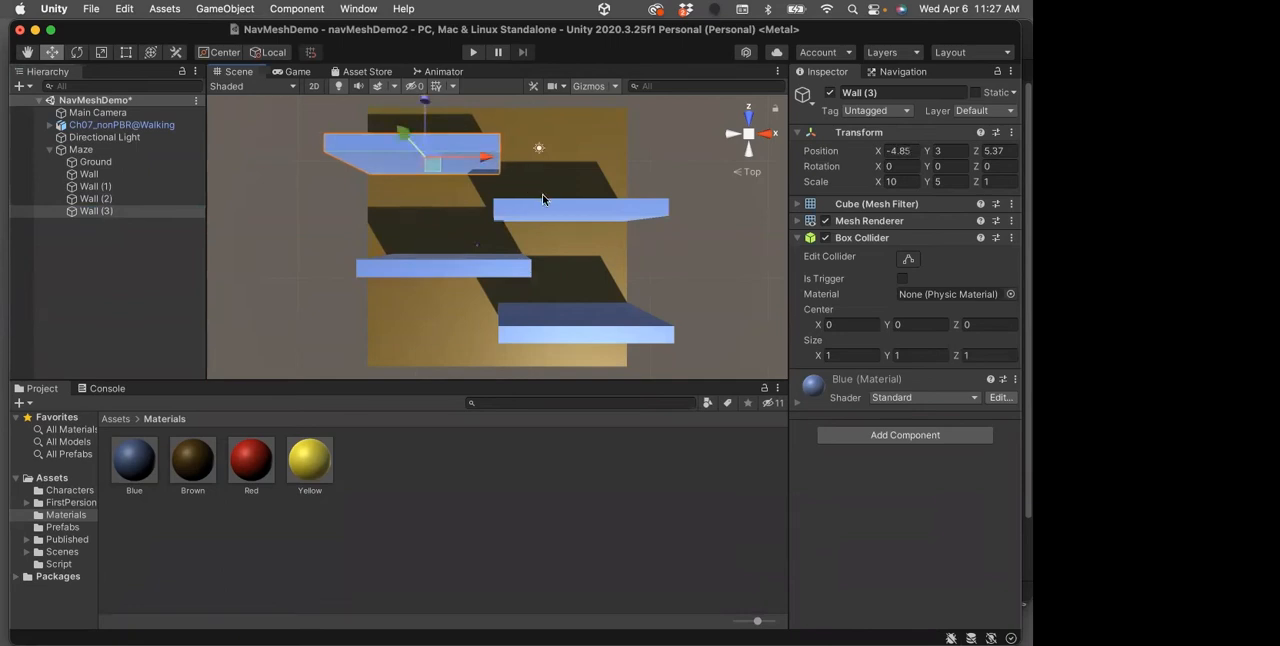
{"action": "left_click", "coordinate": [541, 205]}
{"action": "left_click_drag", "start_coordinate": [626, 213], "coordinate": [624, 212]}
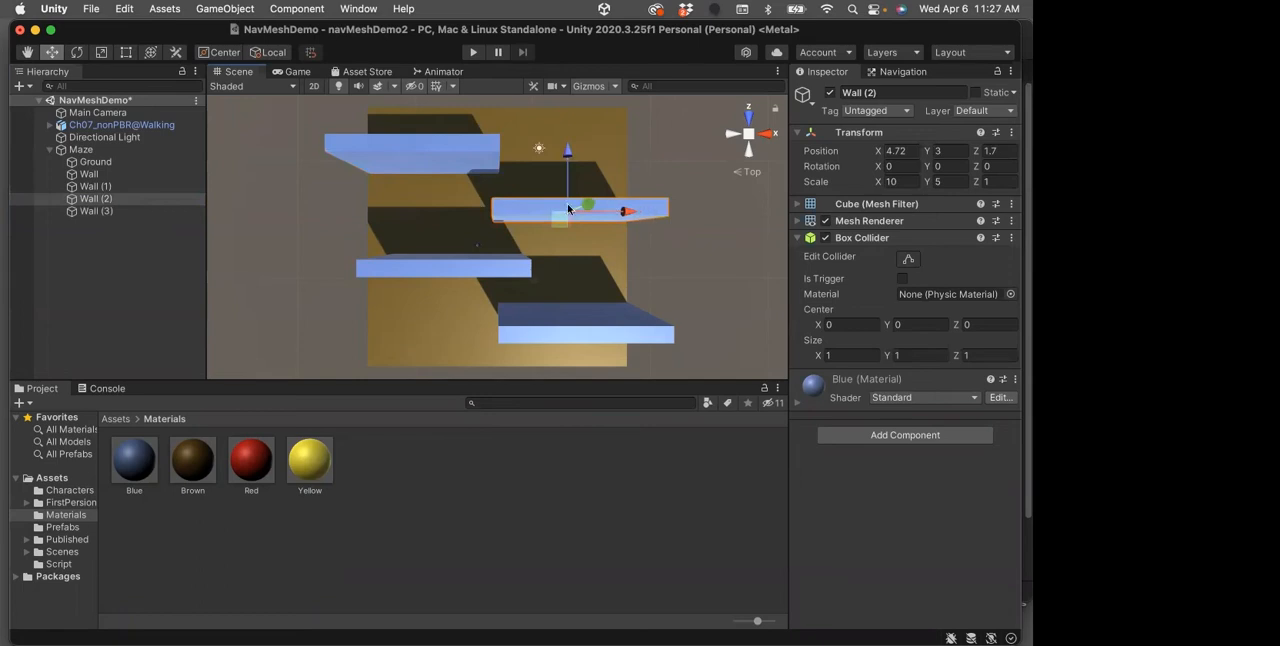
Select all four walls together and set their X scale to 15
{"action": "left_click", "coordinate": [447, 140]}
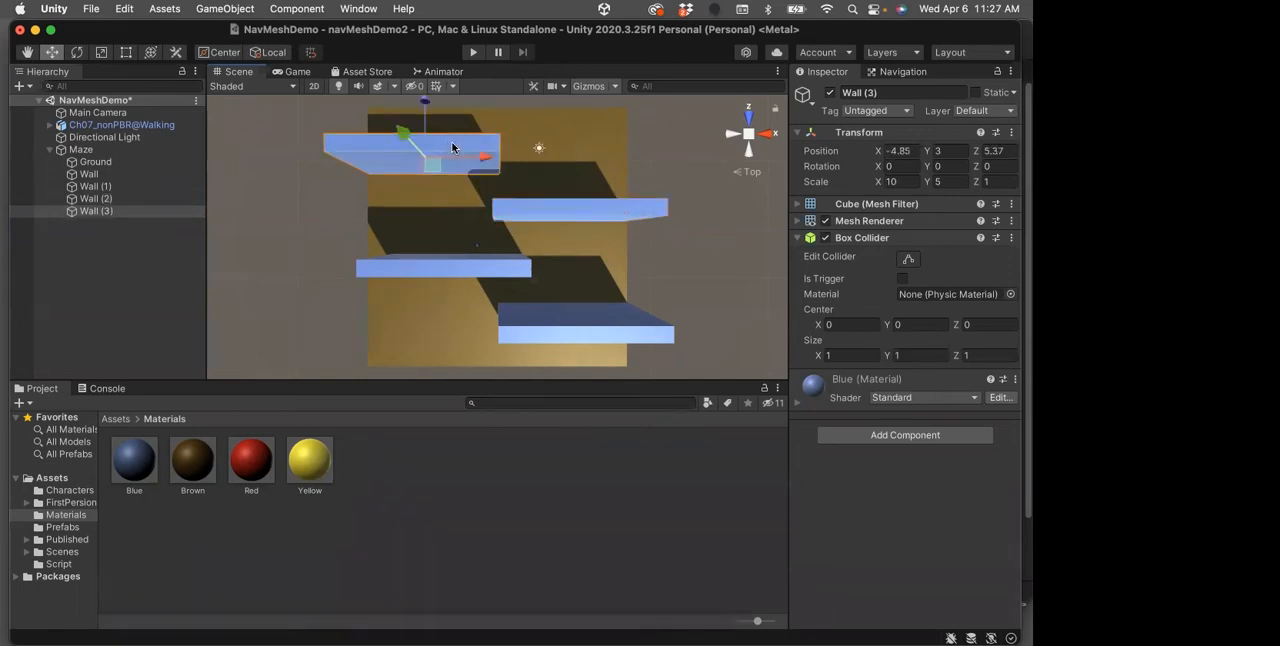
{"action": "left_click", "coordinate": [576, 210], "text": "shift"}
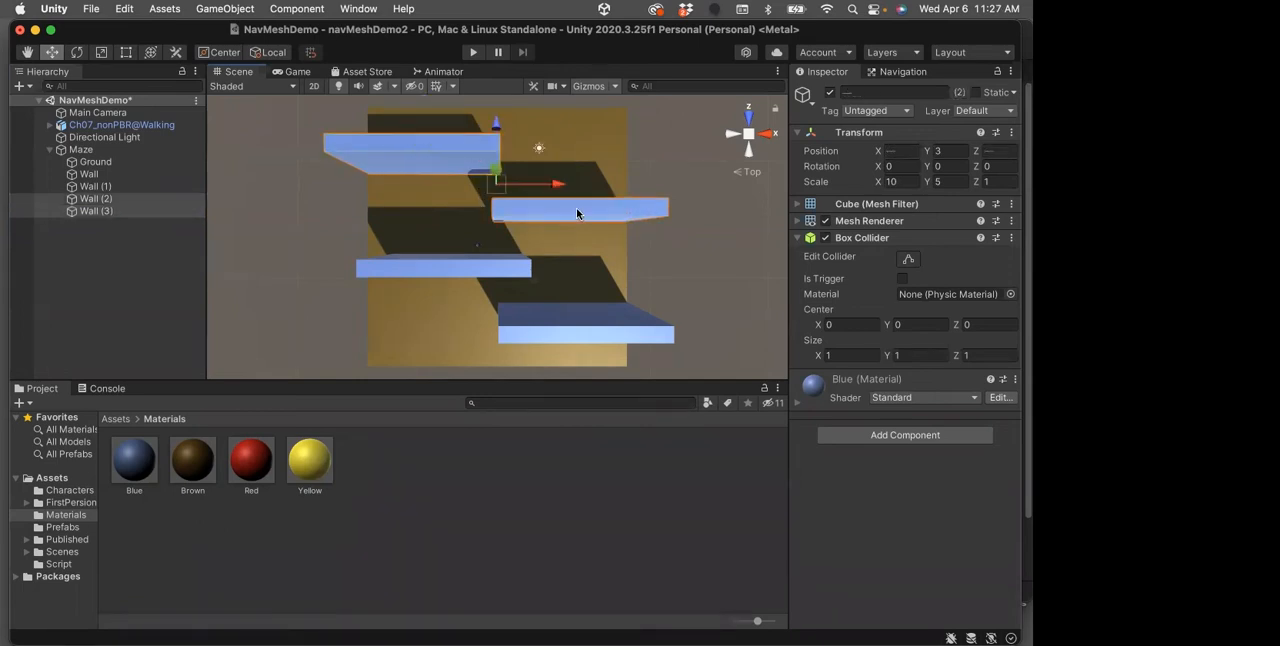
{"action": "left_click", "coordinate": [476, 270], "text": "shift"}
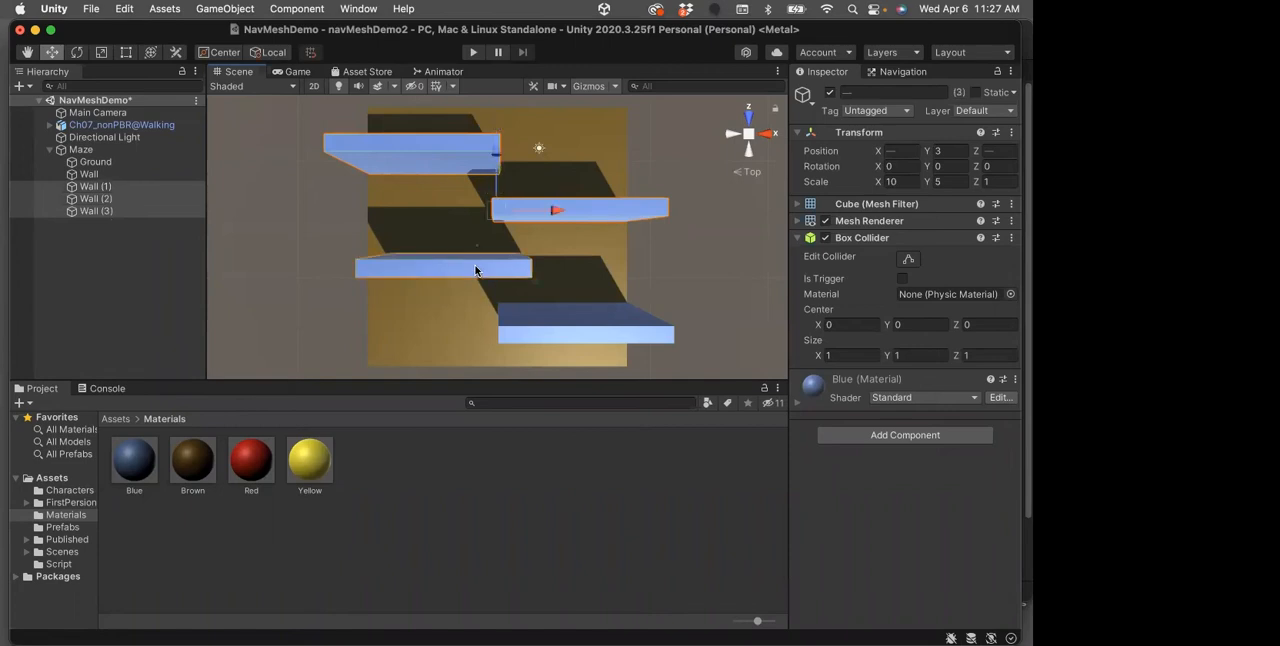
{"action": "left_click", "coordinate": [550, 330], "text": "shift"}
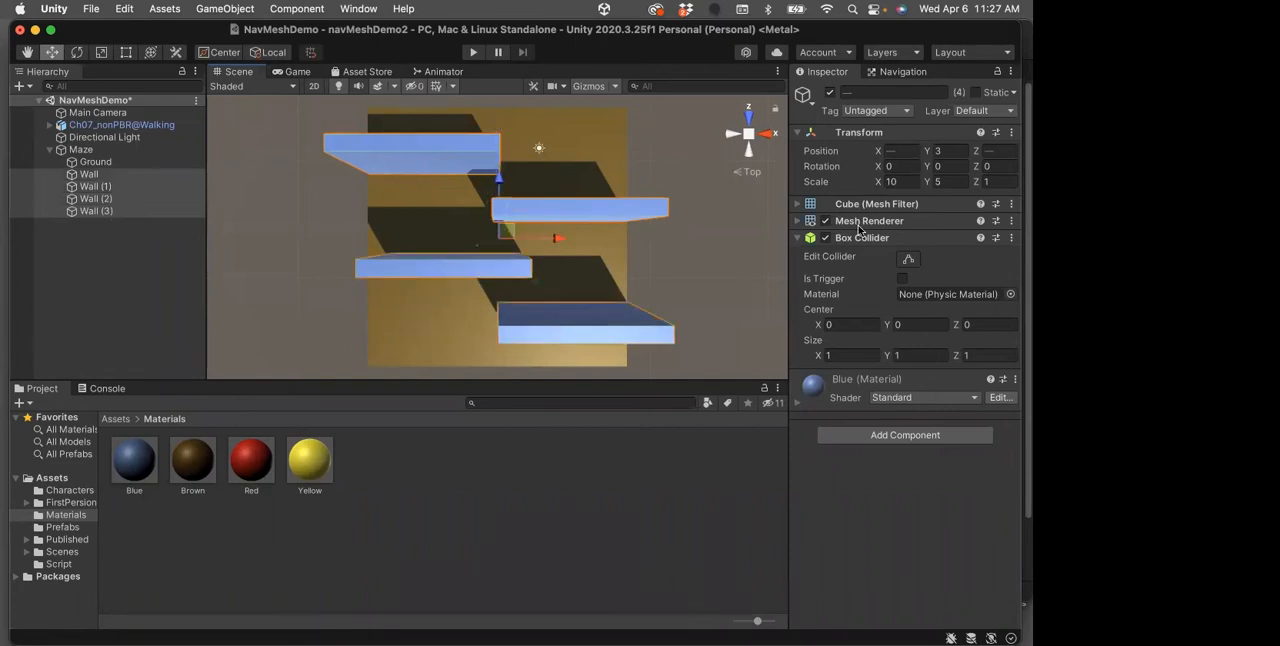
{"action": "left_click", "coordinate": [901, 182]}
{"action": "type", "text": "12"}
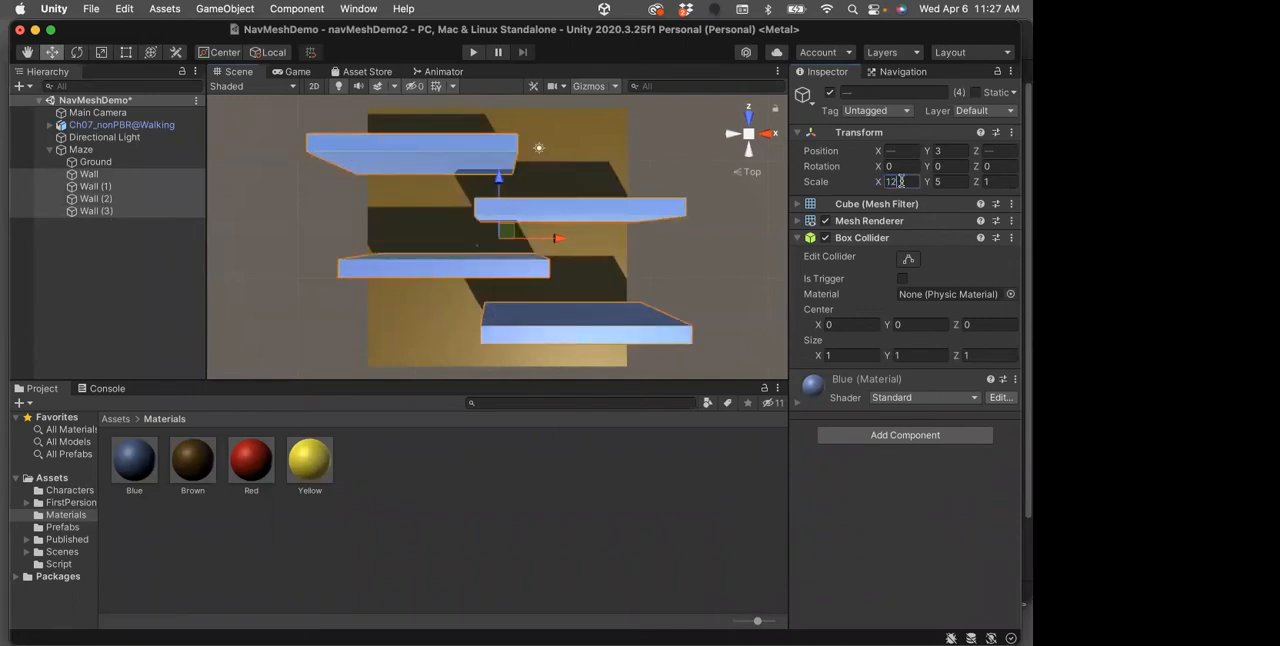
{"action": "key", "text": "BackSpace"}
{"action": "type", "text": "5"}
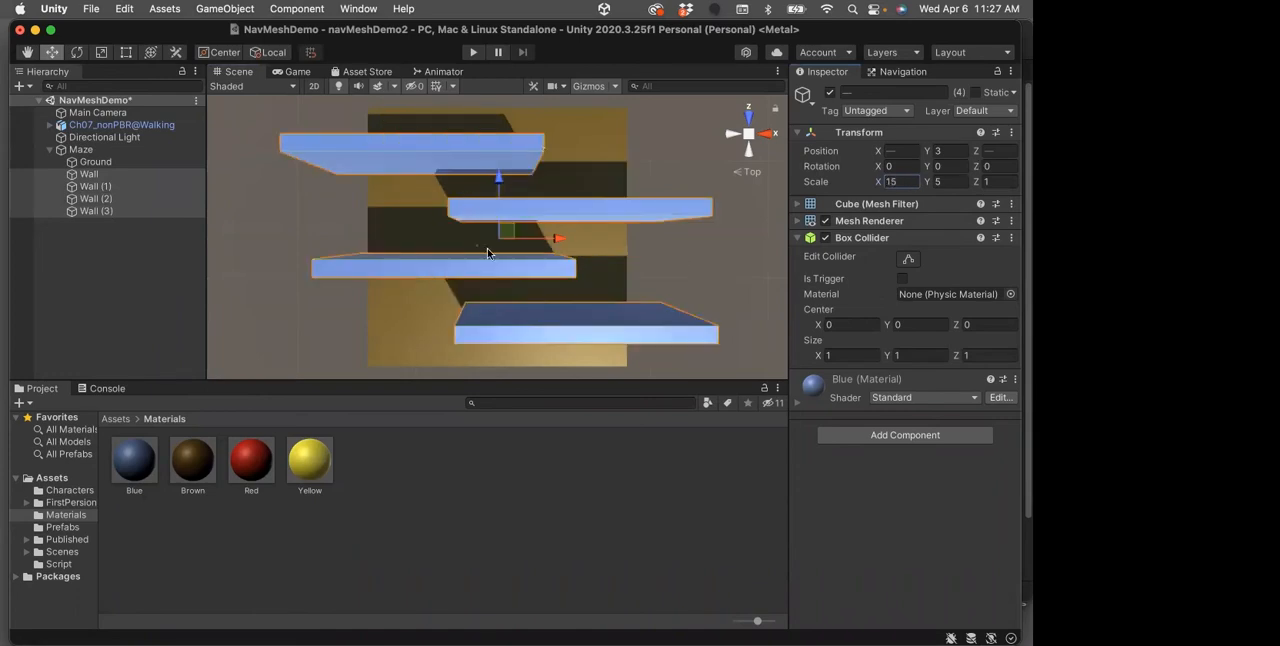
Shift all four walls slightly towards positive X, and move Wall (3) alone to about X -2.84
{"action": "left_click_drag", "start_coordinate": [557, 242], "coordinate": [563, 241]}
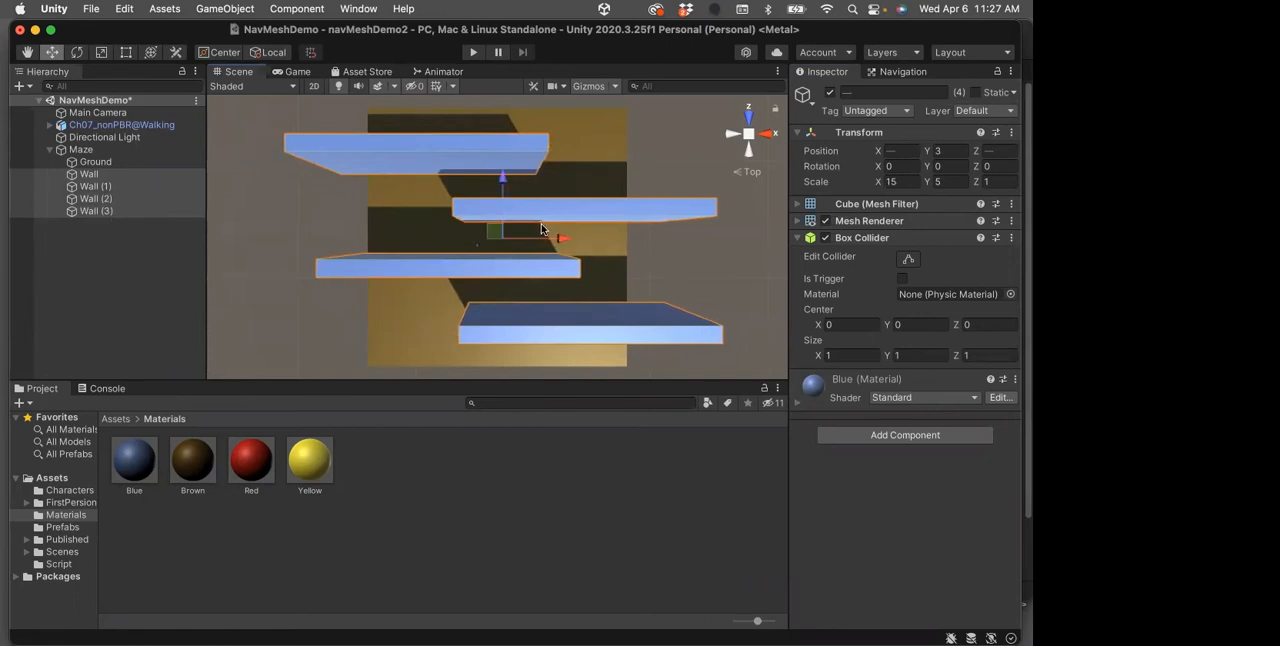
{"action": "left_click", "coordinate": [319, 217]}
{"action": "left_click", "coordinate": [398, 143]}
{"action": "left_click_drag", "start_coordinate": [490, 157], "coordinate": [525, 157]}
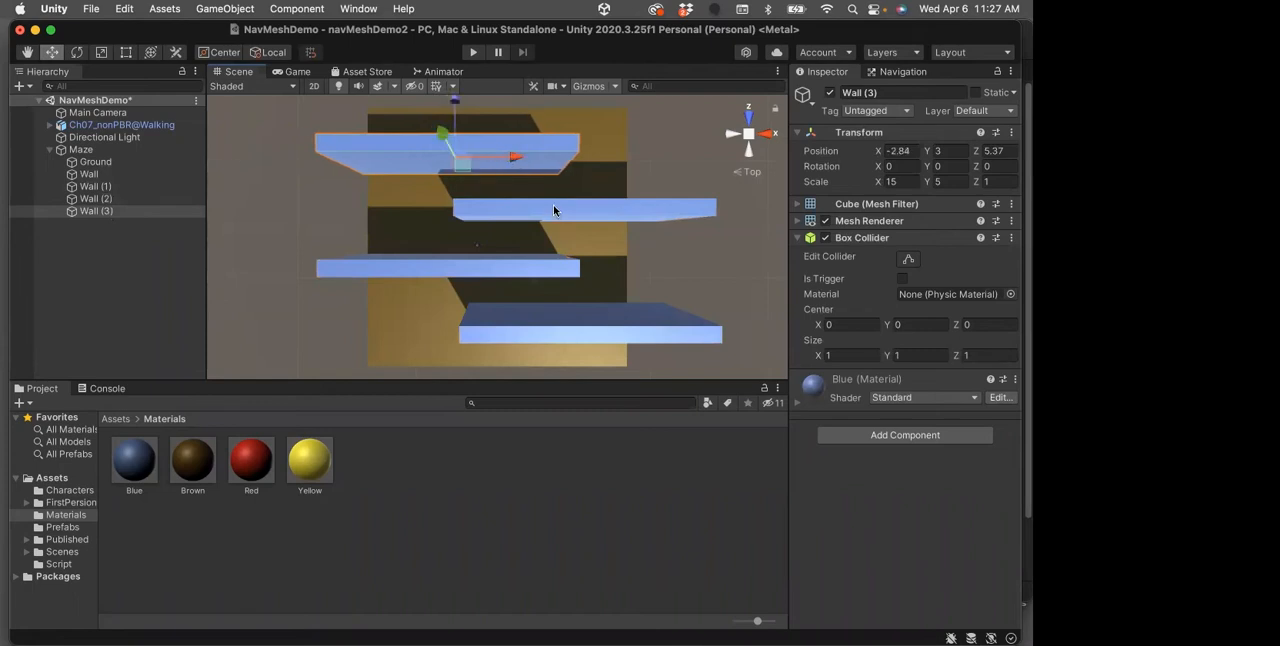
Move Wall (2) towards negative X and the original Wall to about X 2.54, leaving alternating gaps, and save the scene
{"action": "left_click", "coordinate": [554, 209]}
{"action": "left_click_drag", "start_coordinate": [640, 213], "coordinate": [588, 215]}
{"action": "left_click", "coordinate": [508, 270]}
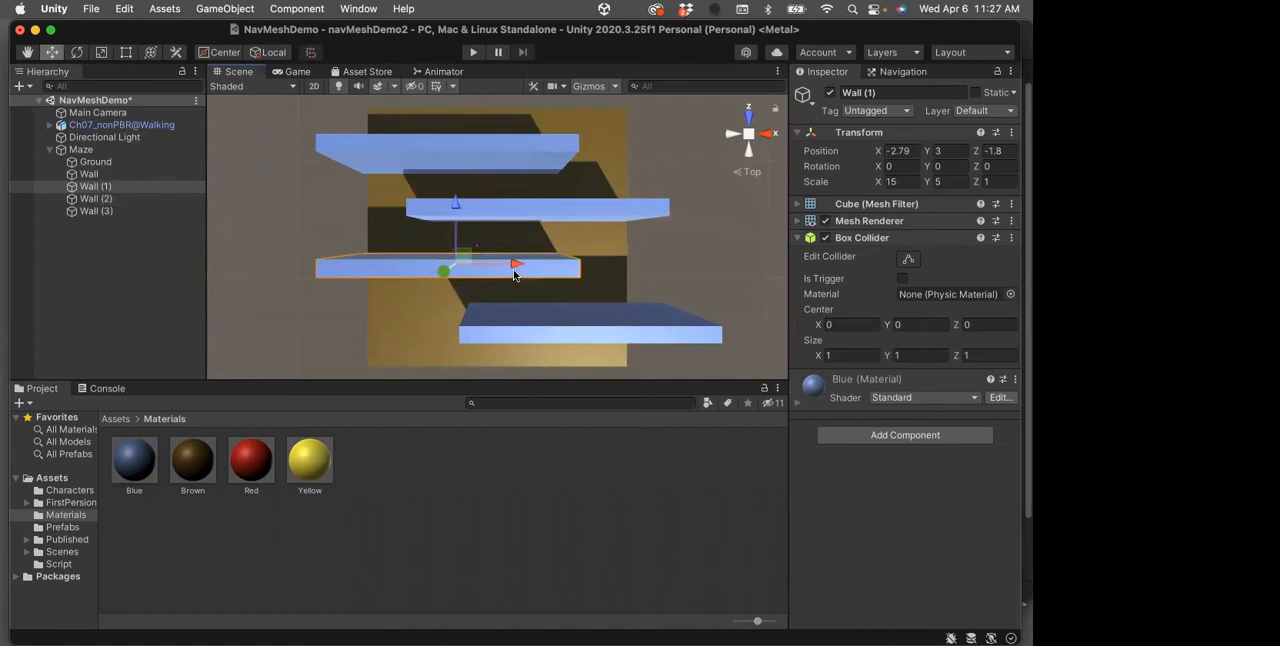
{"action": "left_click", "coordinate": [543, 339]}
{"action": "left_click_drag", "start_coordinate": [639, 321], "coordinate": [600, 317]}
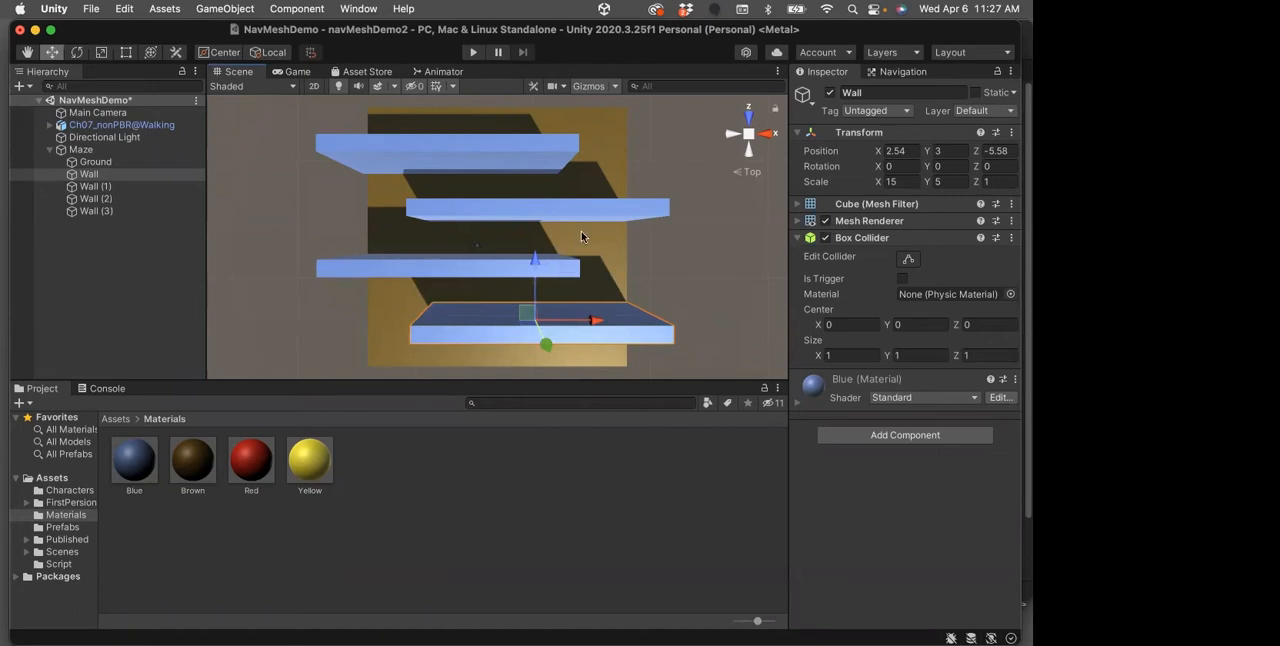
{"action": "key", "text": "super+s"}
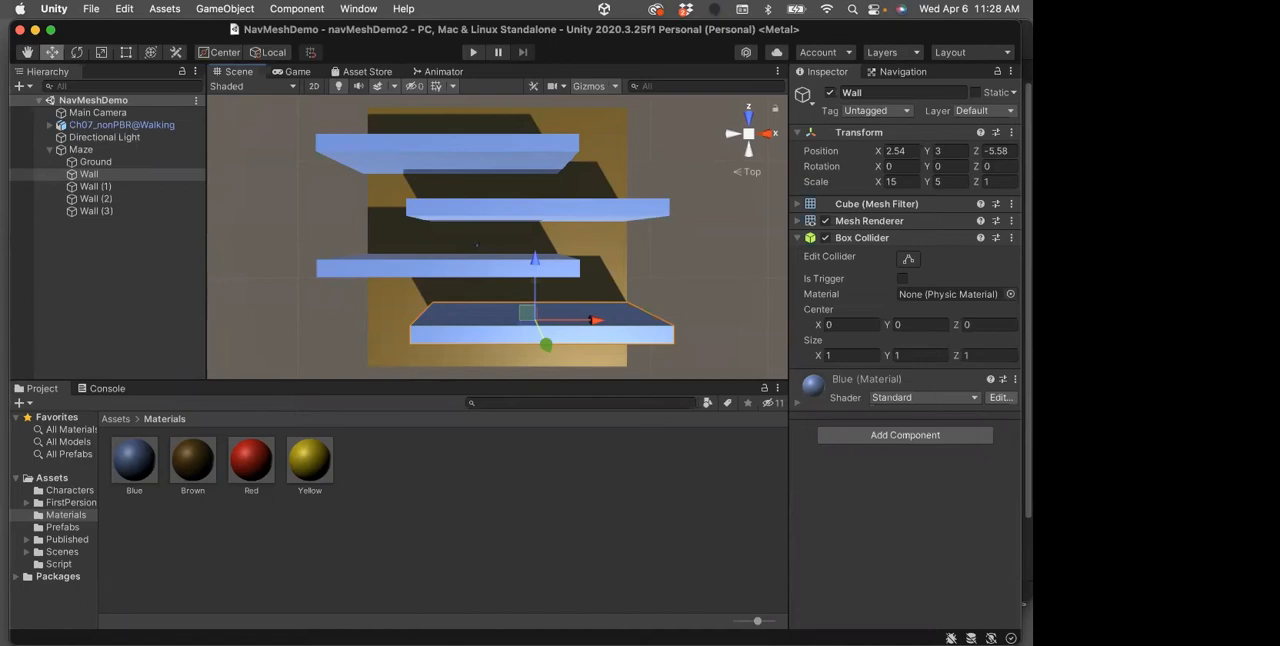
Switch to the week 10 notes in Chrome, open the linked NavMesh Agent manual page, and examine the agent's properties and cylinder details
{"action": "left_click_drag", "start_coordinate": [1030, 80], "coordinate": [530, 26]}
{"action": "scroll", "coordinate": [785, 228], "scroll_direction": "up", "scroll_amount": 5}
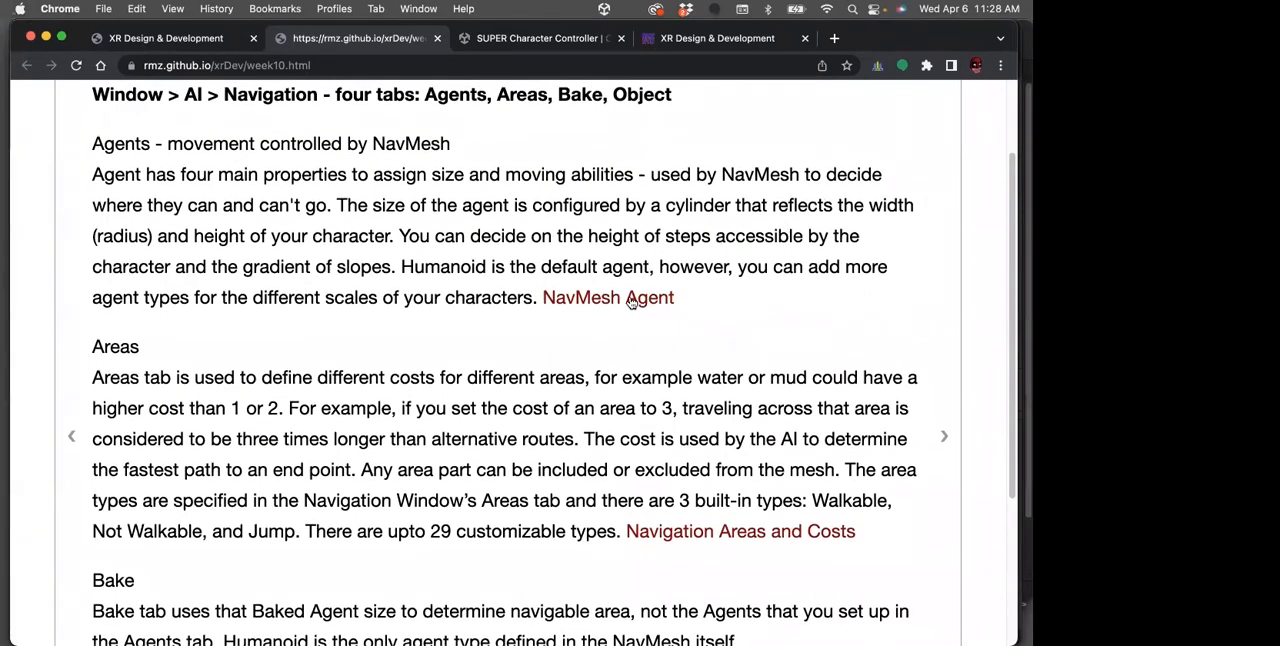
{"action": "left_click", "coordinate": [630, 298]}
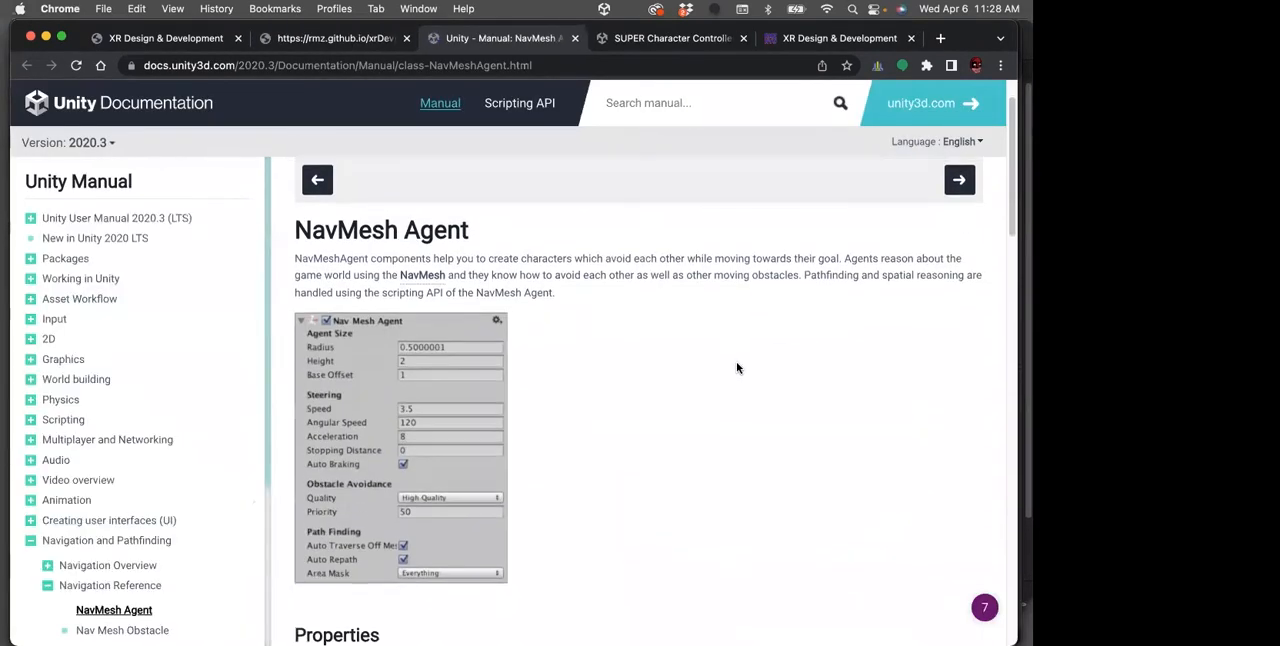
{"action": "scroll", "coordinate": [737, 367], "scroll_direction": "down", "scroll_amount": 3}
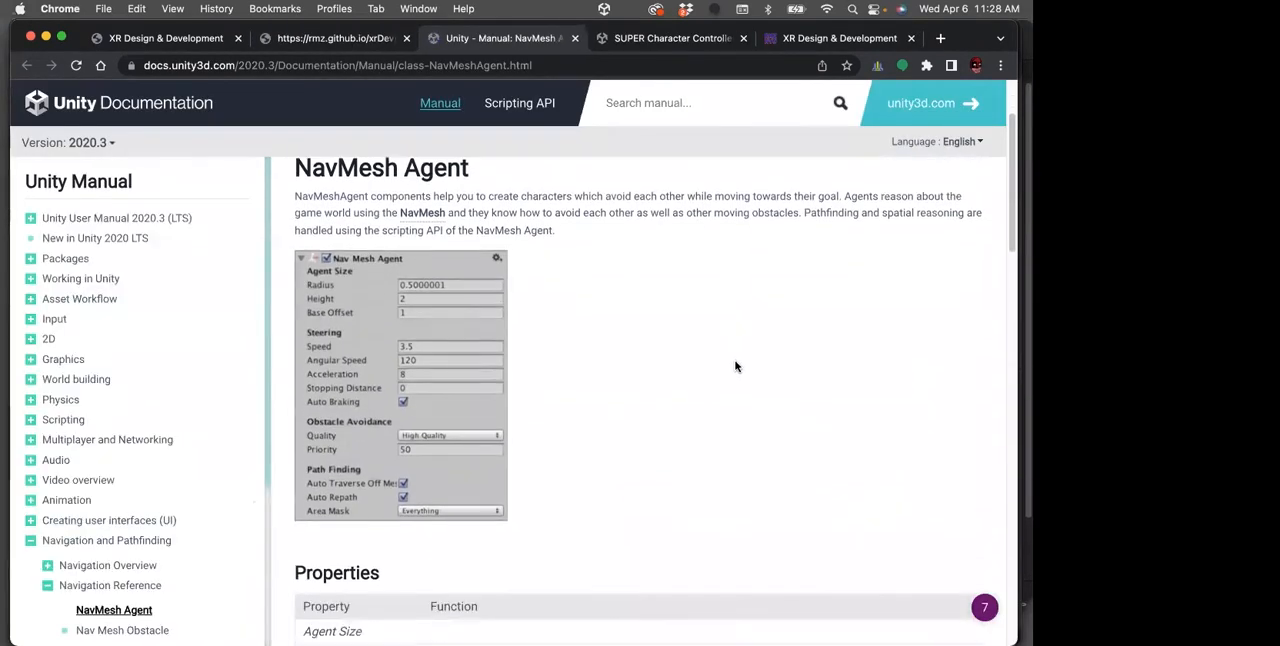
{"action": "scroll", "coordinate": [735, 366], "scroll_direction": "down", "scroll_amount": 7}
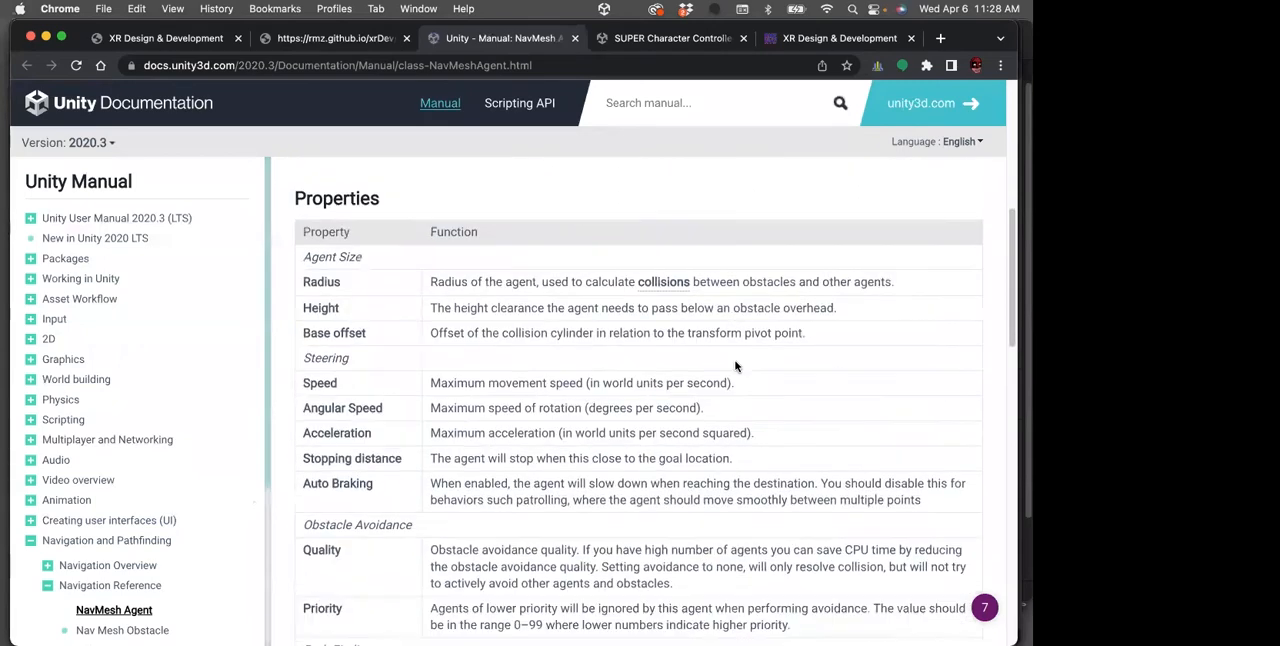
{"action": "scroll", "coordinate": [735, 366], "scroll_direction": "down", "scroll_amount": 11}
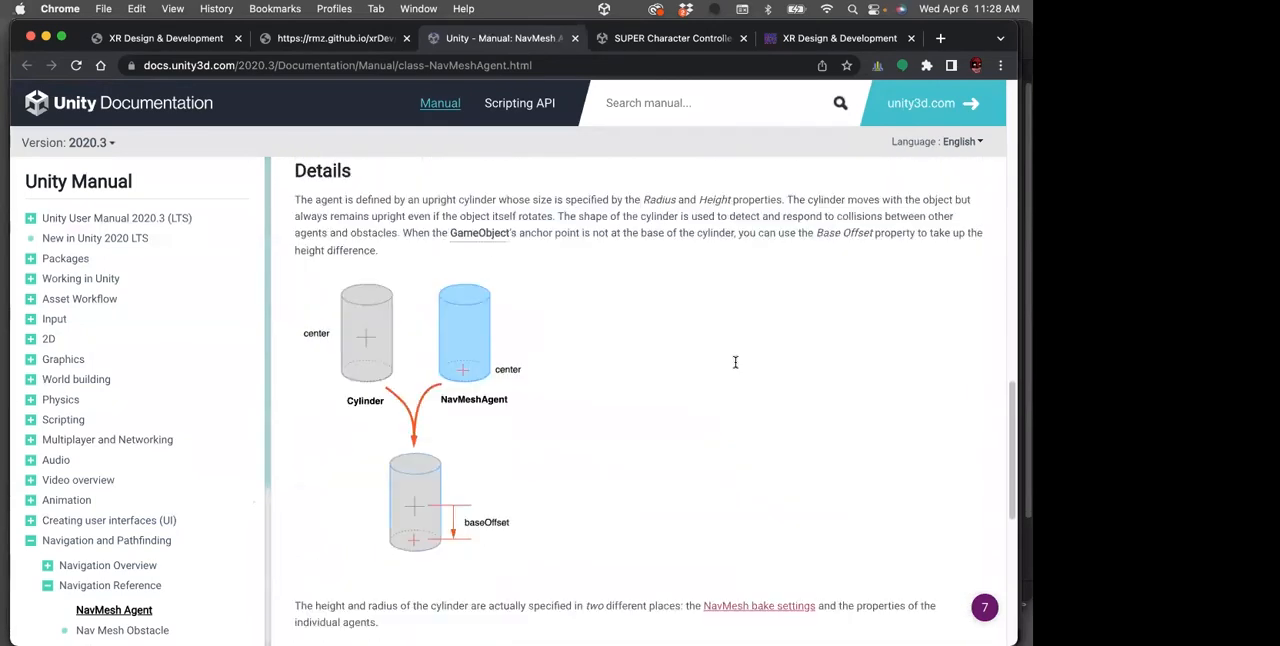
{"action": "scroll", "coordinate": [735, 366], "scroll_direction": "down", "scroll_amount": 5}
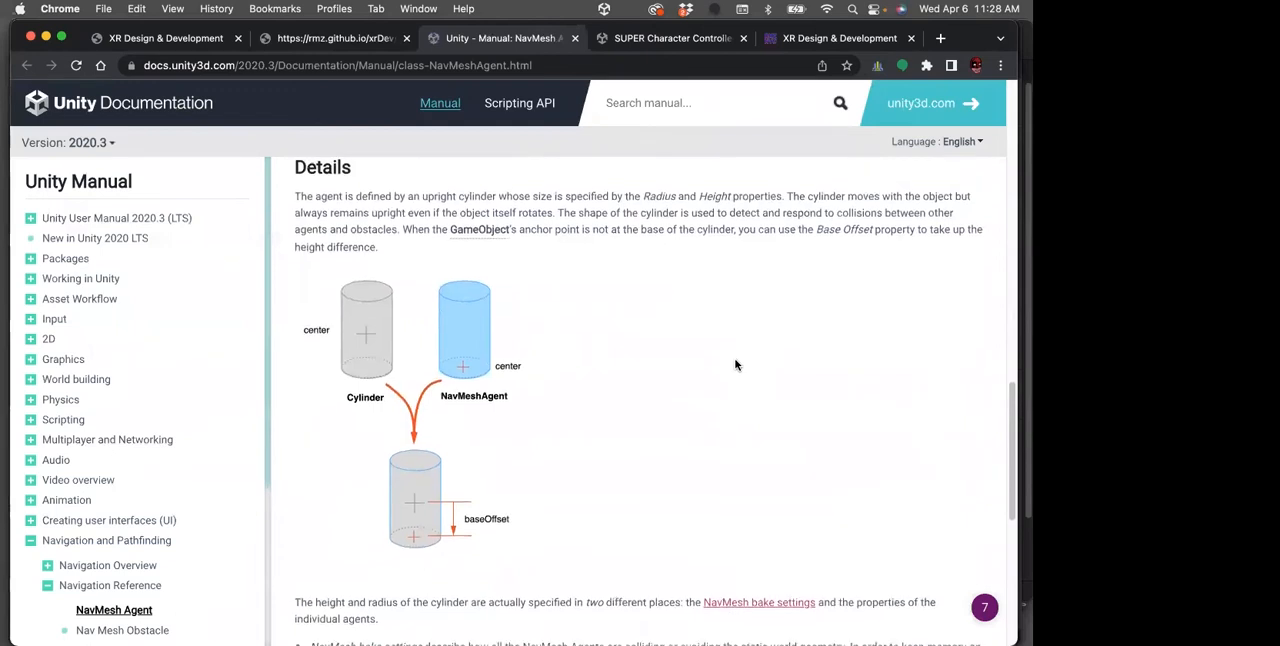
{"action": "scroll", "coordinate": [735, 364], "scroll_direction": "down", "scroll_amount": 2}
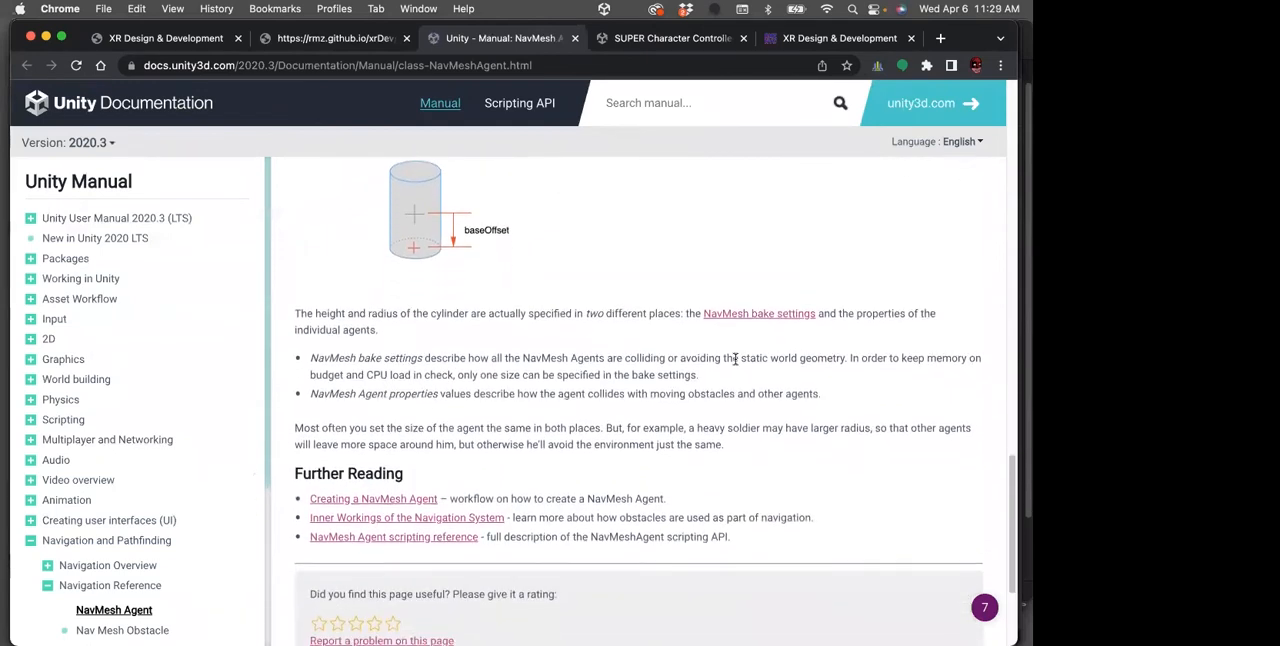
{"action": "scroll", "coordinate": [735, 360], "scroll_direction": "up", "scroll_amount": 5}
{"action": "scroll", "coordinate": [735, 359], "scroll_direction": "up", "scroll_amount": 2}
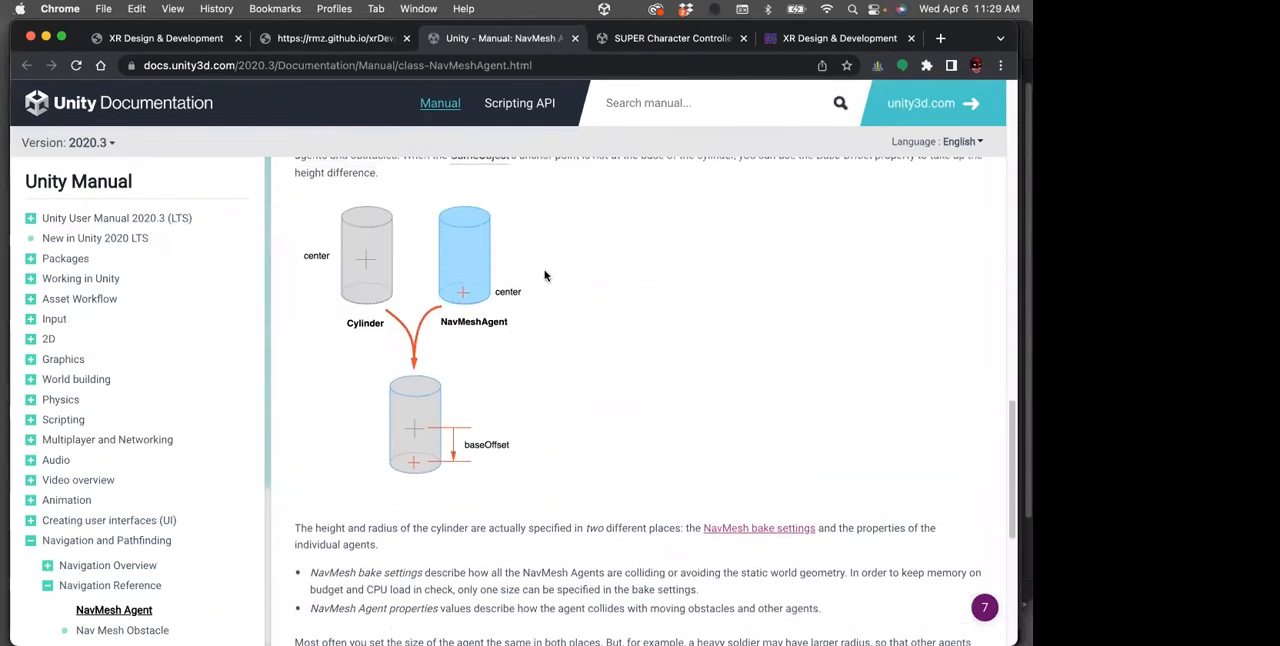
{"action": "scroll", "coordinate": [646, 300], "scroll_direction": "up", "scroll_amount": 2}
{"action": "scroll", "coordinate": [645, 298], "scroll_direction": "up", "scroll_amount": 15}
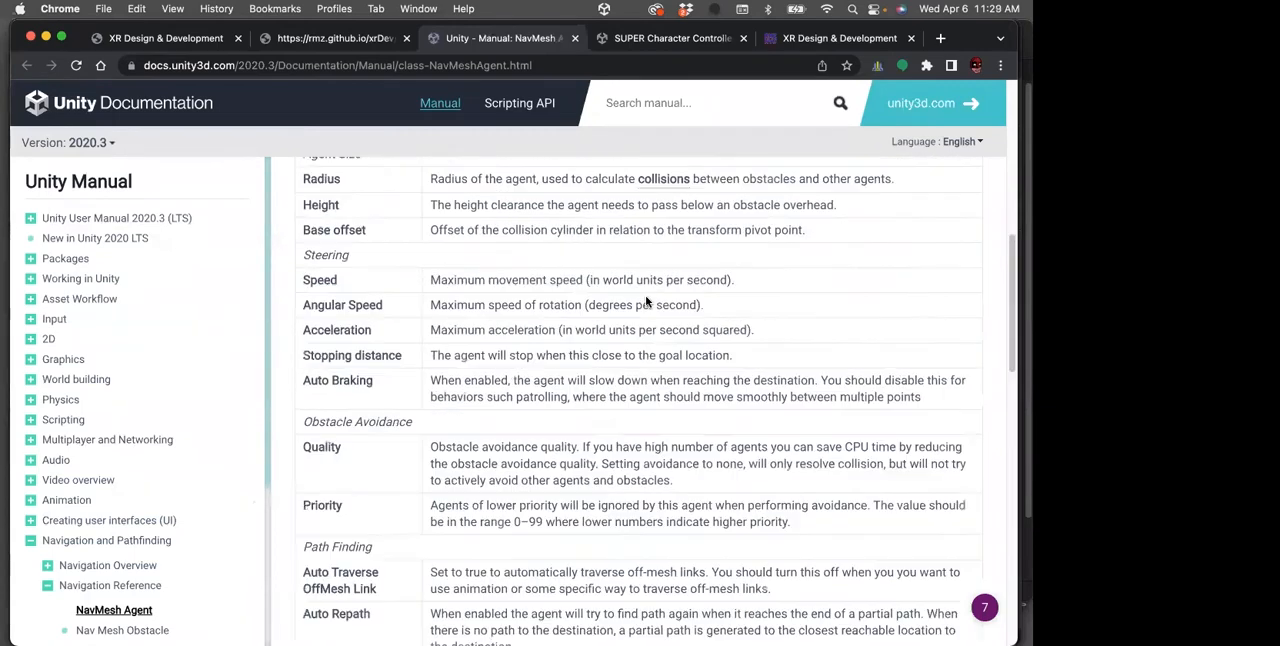
Return to the week 10 notes, read the Areas section, and open its linked Navigation Areas and Costs manual page
{"action": "left_click", "coordinate": [310, 38]}
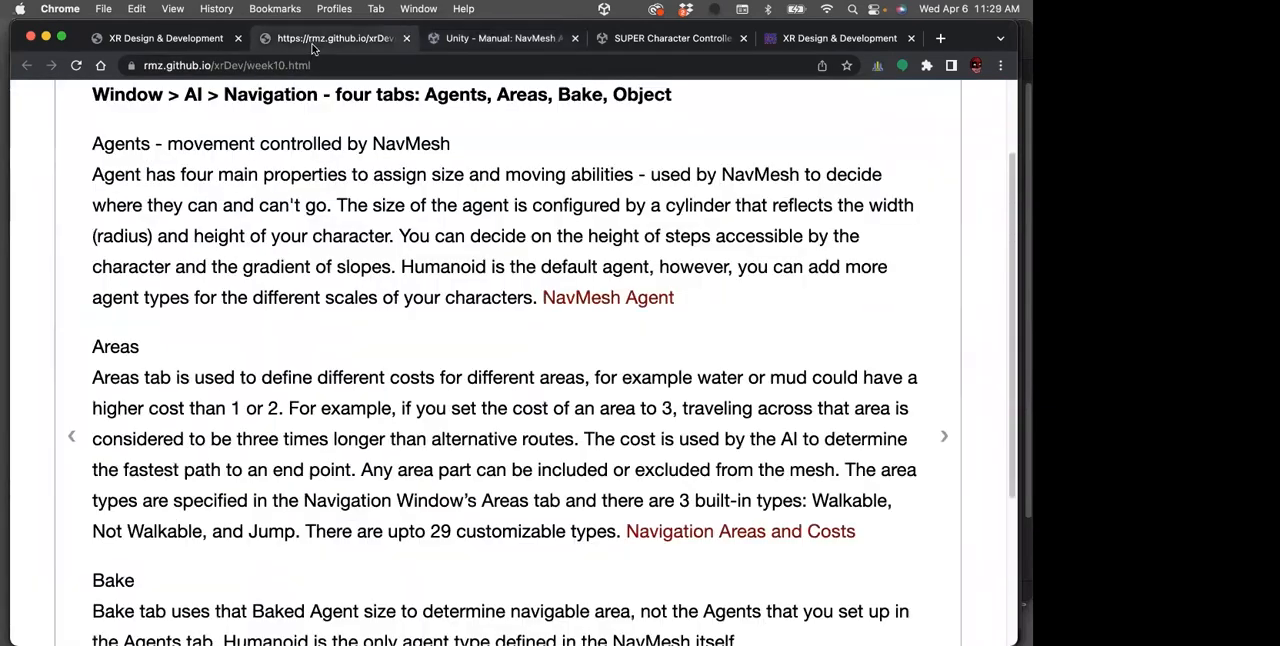
{"action": "scroll", "coordinate": [462, 316], "scroll_direction": "down", "scroll_amount": 4}
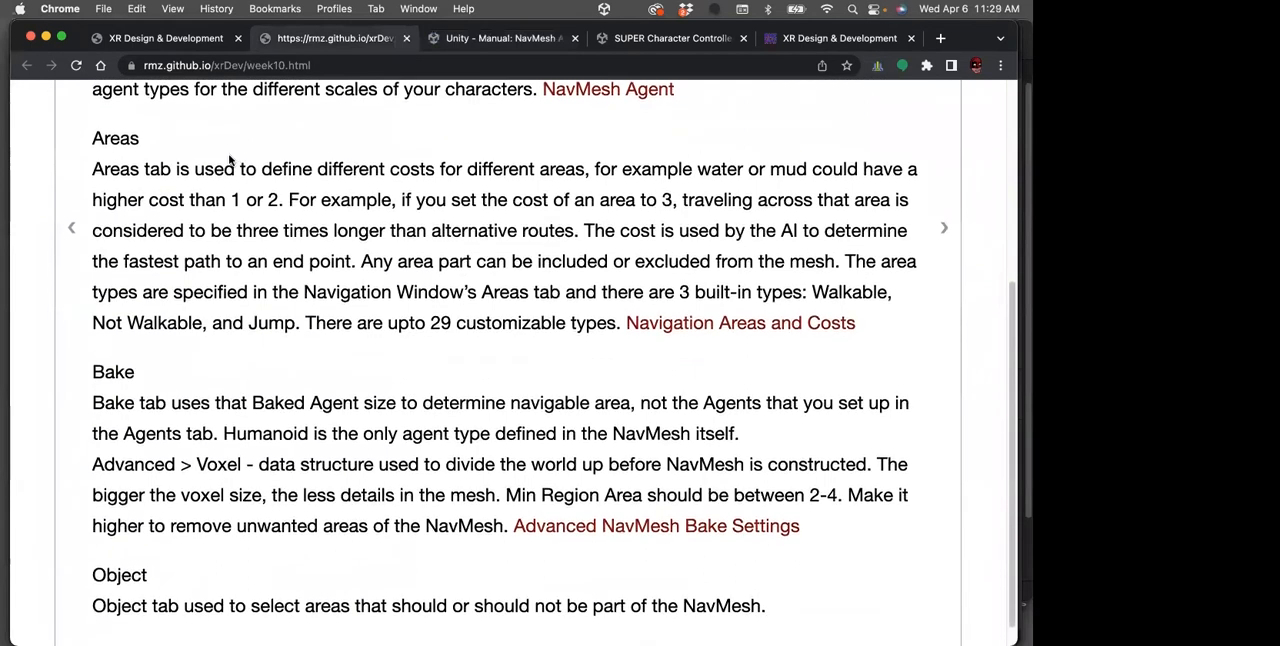
{"action": "scroll", "coordinate": [345, 178], "scroll_direction": "down", "scroll_amount": 1}
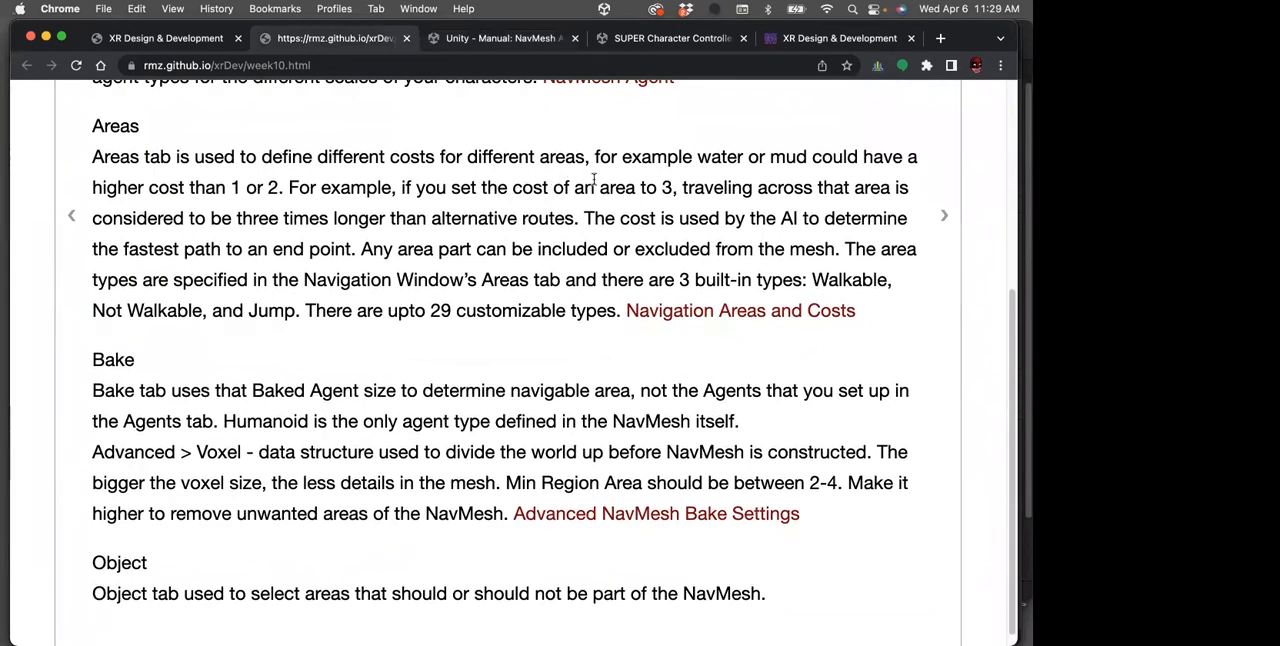
{"action": "scroll", "coordinate": [592, 178], "scroll_direction": "down", "scroll_amount": 1}
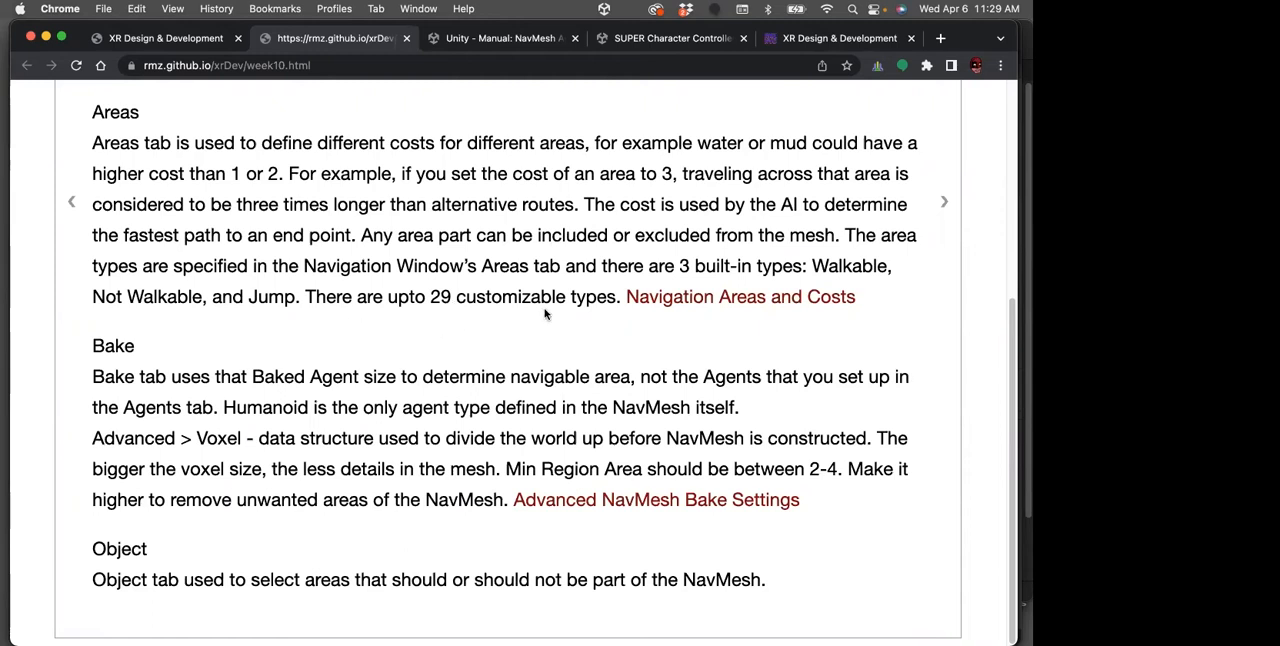
{"action": "left_click", "coordinate": [684, 298]}
{"action": "scroll", "coordinate": [659, 292], "scroll_direction": "down", "scroll_amount": 3}
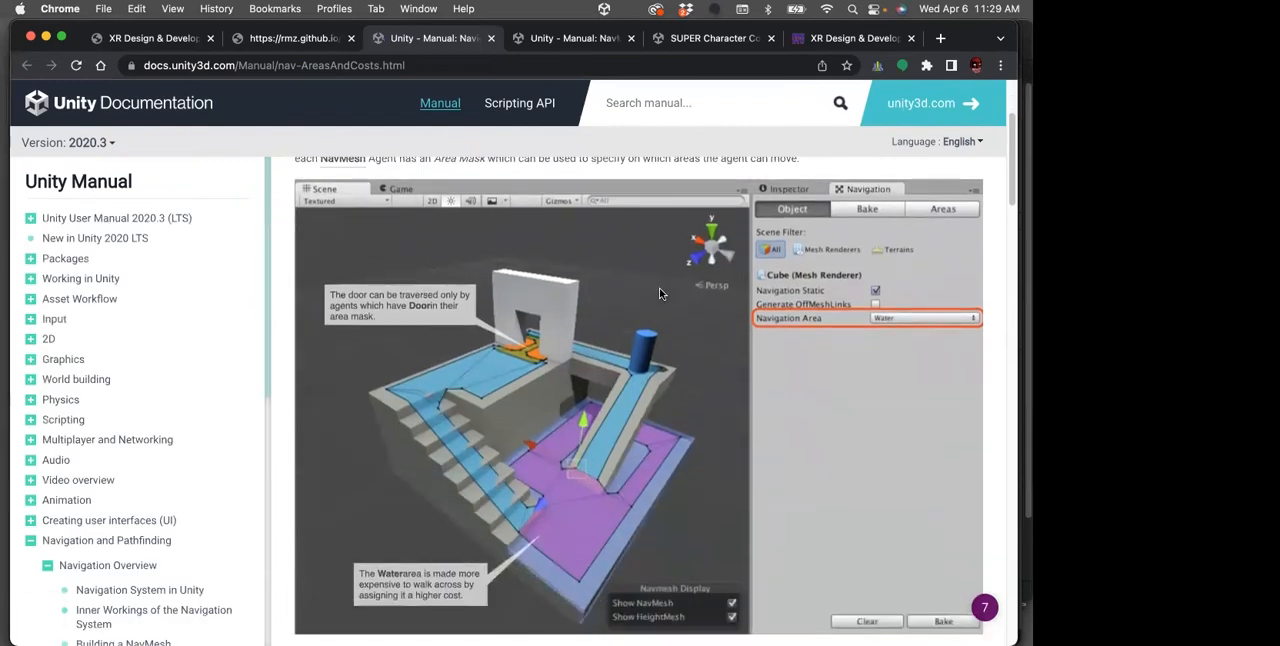
Examine the Navigation Areas and Costs manual page, covering the Water and Door examples, Pathfinding Cost and Area Types
{"action": "scroll", "coordinate": [658, 291], "scroll_direction": "down", "scroll_amount": 6}
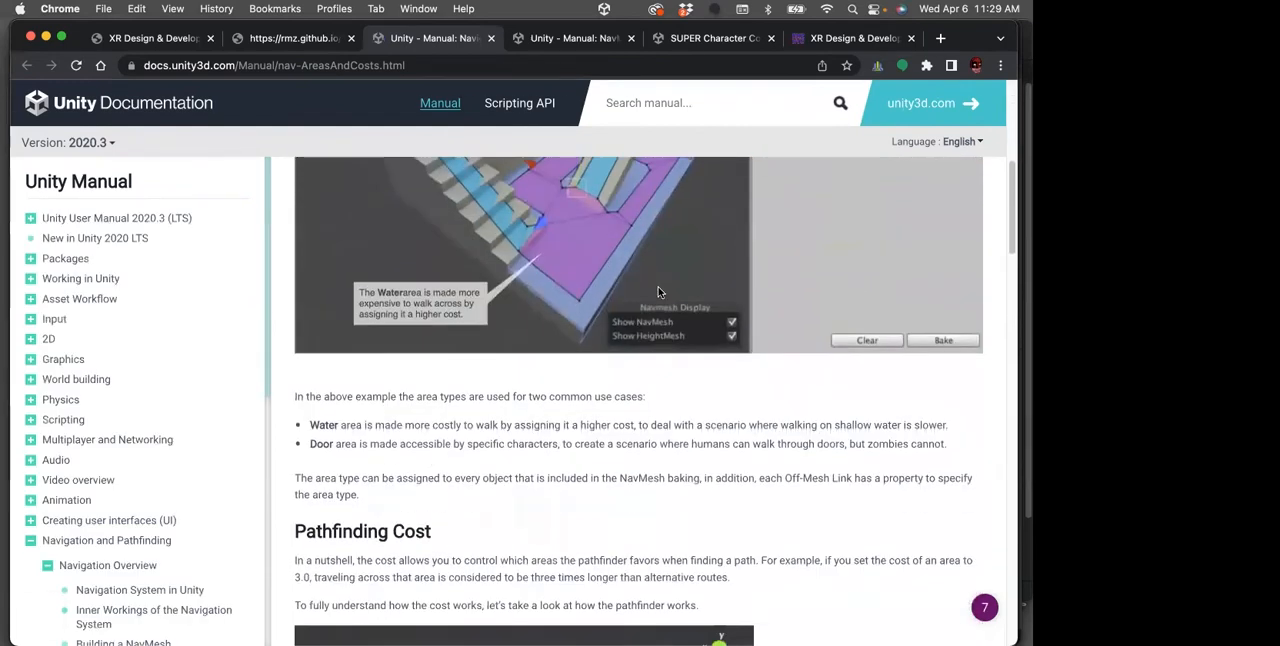
{"action": "scroll", "coordinate": [641, 295], "scroll_direction": "down", "scroll_amount": 13}
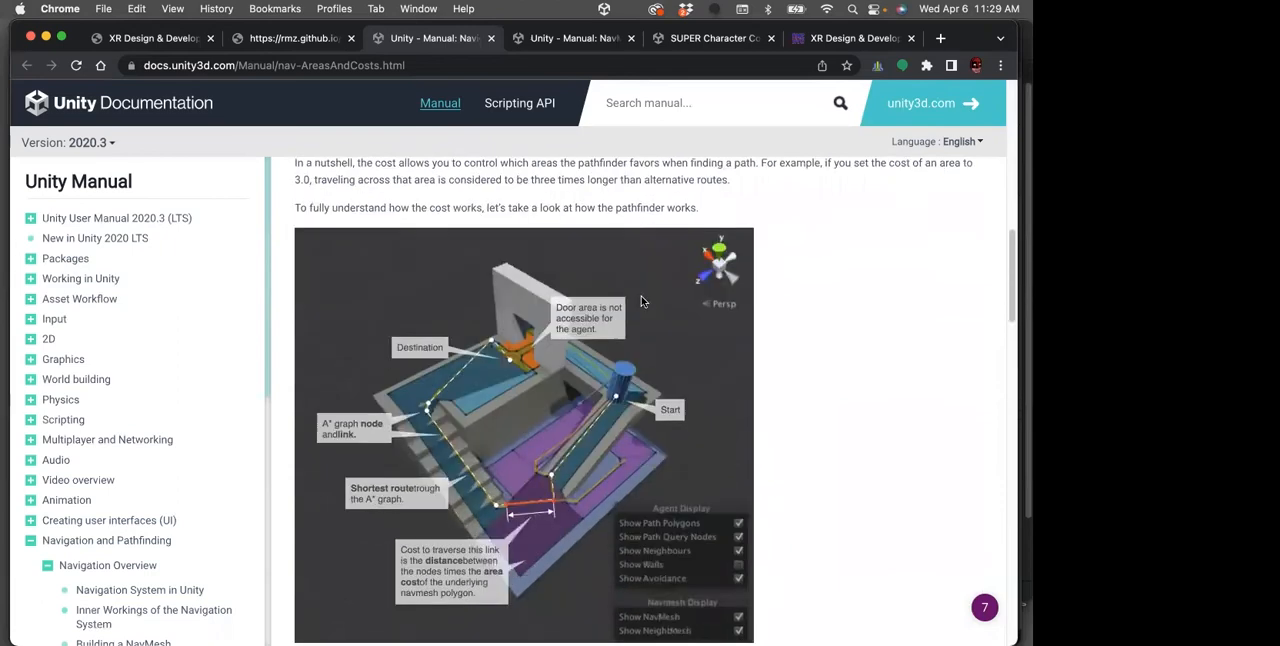
{"action": "scroll", "coordinate": [642, 300], "scroll_direction": "down", "scroll_amount": 18}
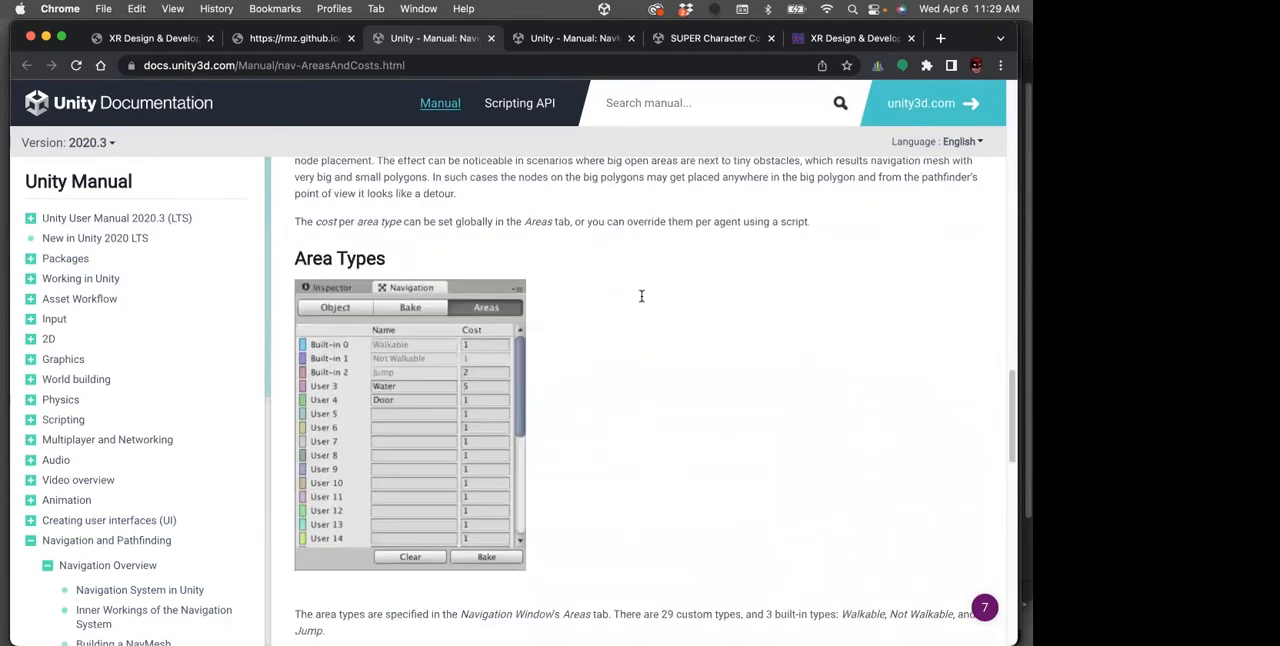
{"action": "scroll", "coordinate": [642, 296], "scroll_direction": "down", "scroll_amount": 8}
{"action": "scroll", "coordinate": [642, 296], "scroll_direction": "up", "scroll_amount": 20}
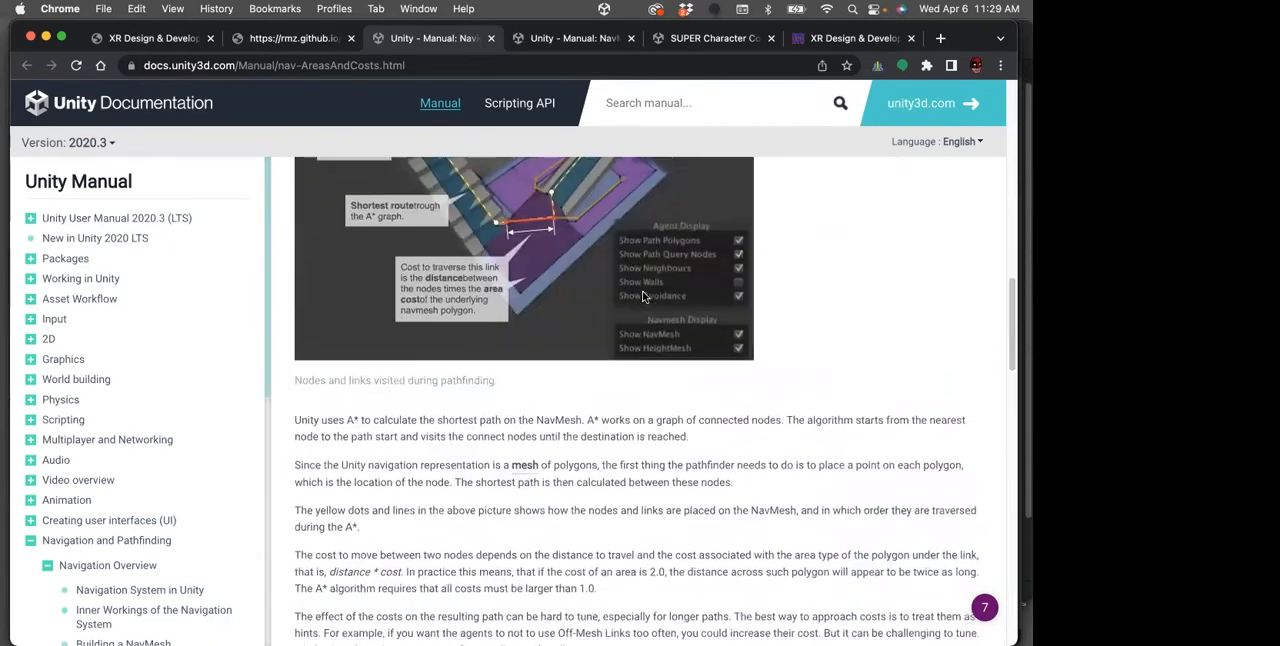
Return to the week 10 notes and read the Areas, Bake and Object sections
{"action": "left_click", "coordinate": [300, 38]}
{"action": "scroll", "coordinate": [357, 377], "scroll_direction": "up", "scroll_amount": 1}
{"action": "scroll", "coordinate": [360, 374], "scroll_direction": "down", "scroll_amount": 1}
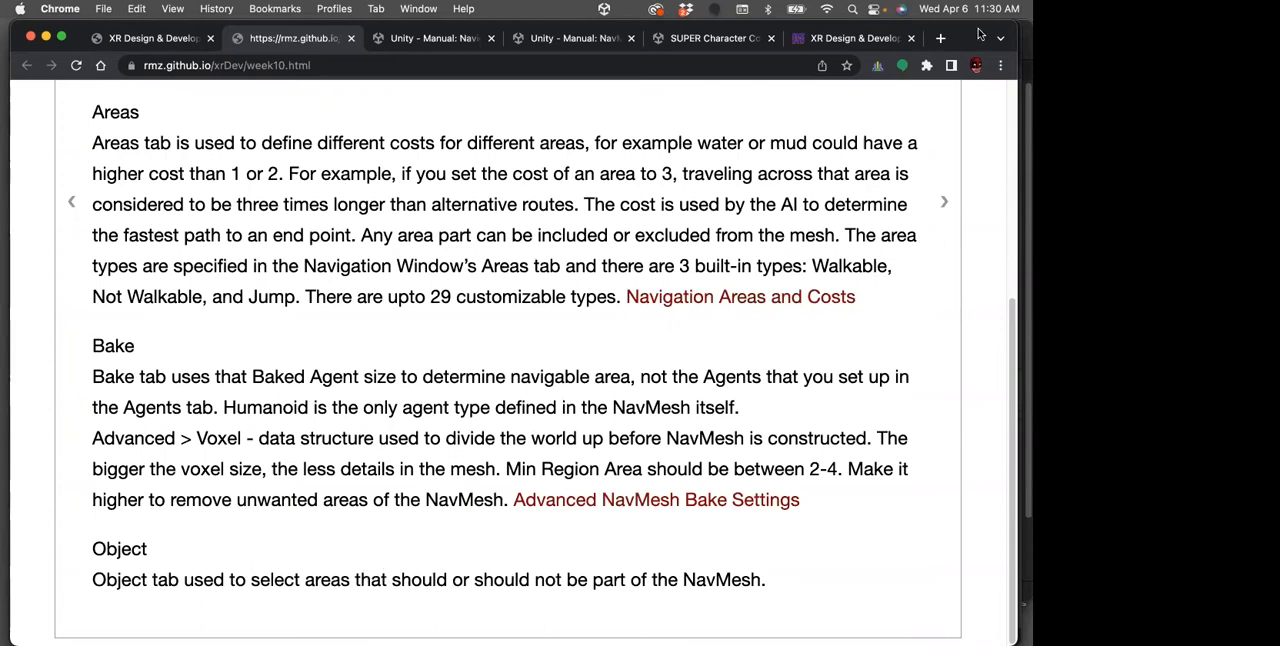
Minimize the Chrome window to switch back to Unity and show the top-level Assets folder of the project
{"action": "key", "text": "super+m"}
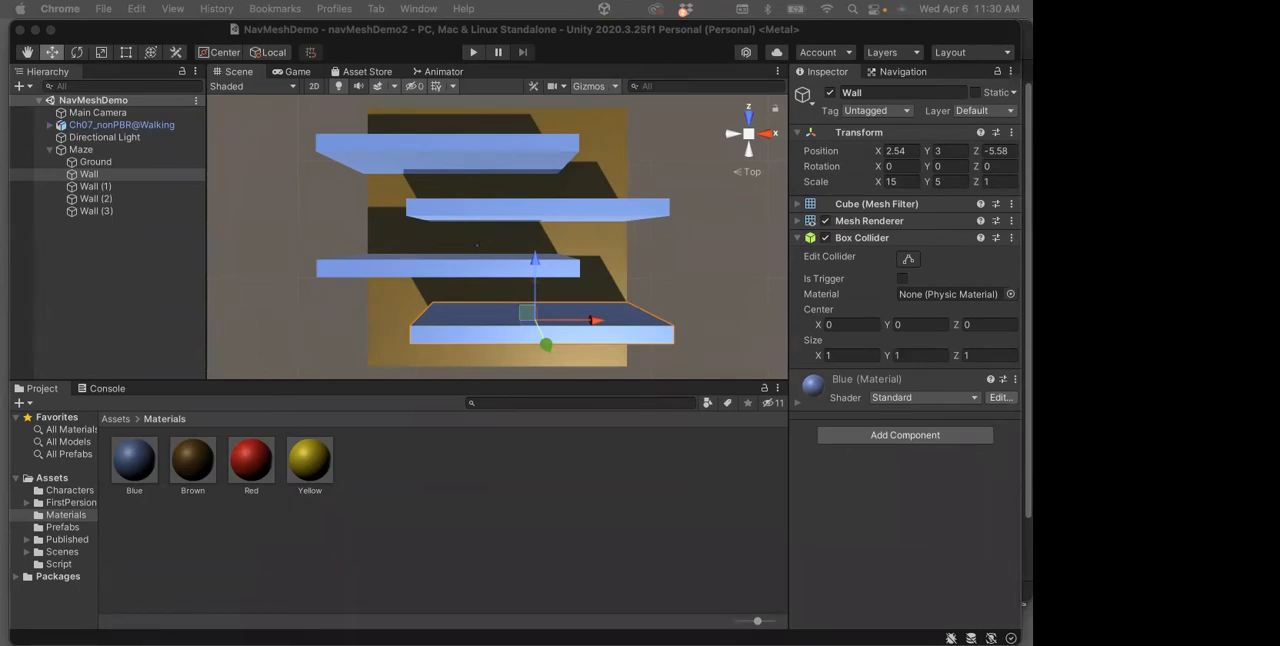
{"action": "left_click", "coordinate": [117, 420]}
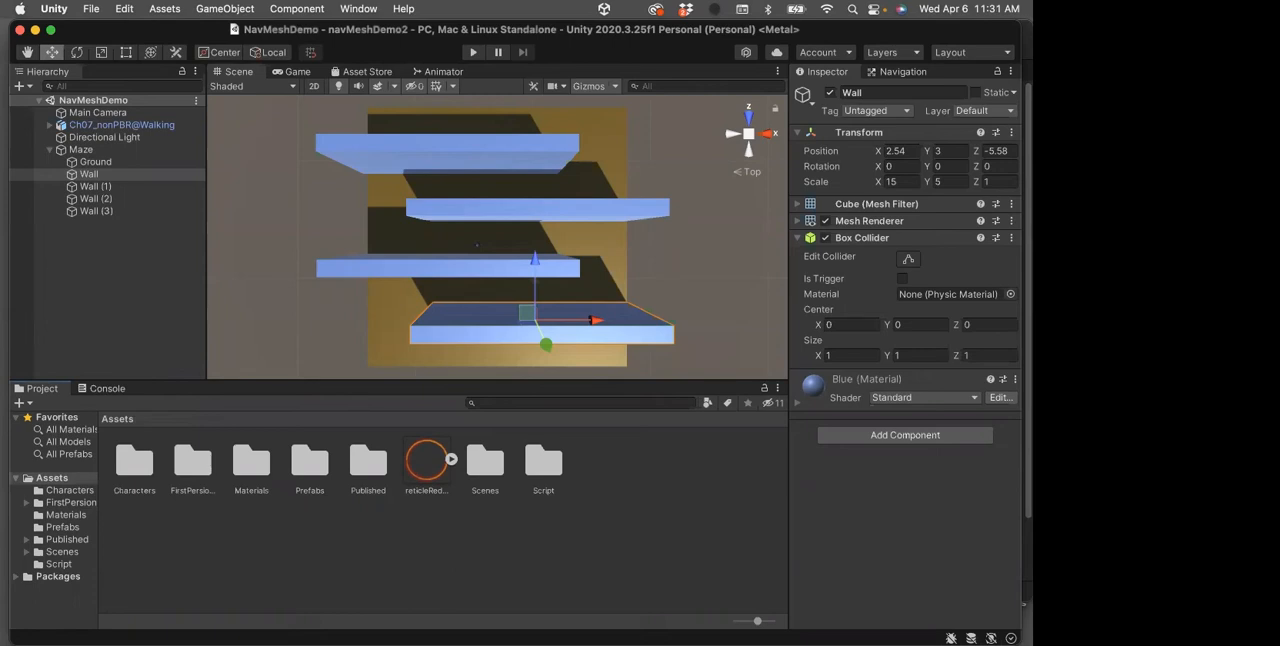
Open the AI Navigation window and display the agent settings for the Humanoid type and the Pagoon type
{"action": "left_click", "coordinate": [359, 10]}
{"action": "mouse_move", "coordinate": [414, 378]}
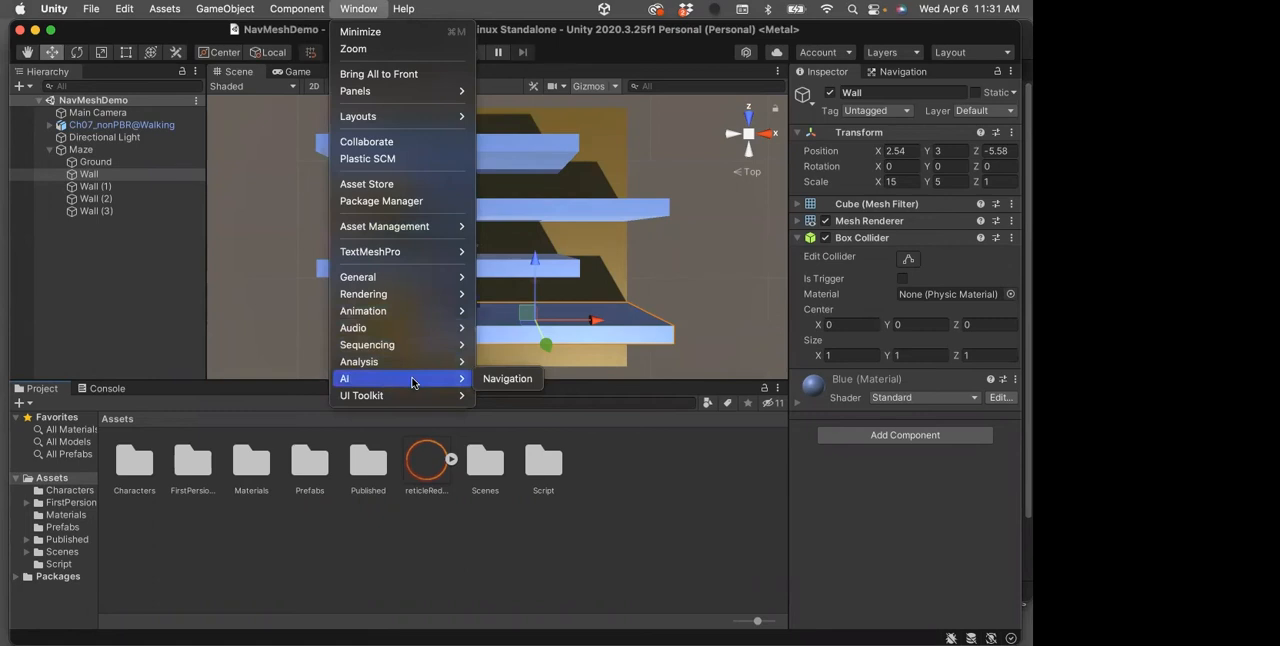
{"action": "left_click", "coordinate": [502, 379]}
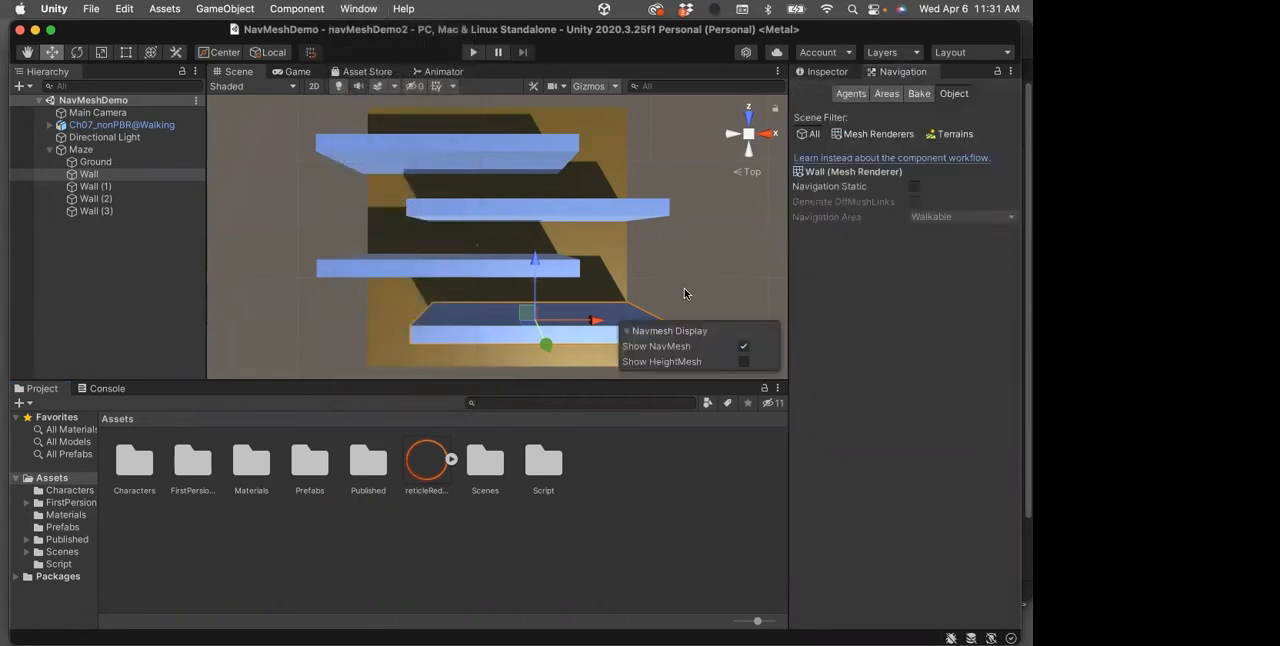
{"action": "left_click", "coordinate": [847, 94]}
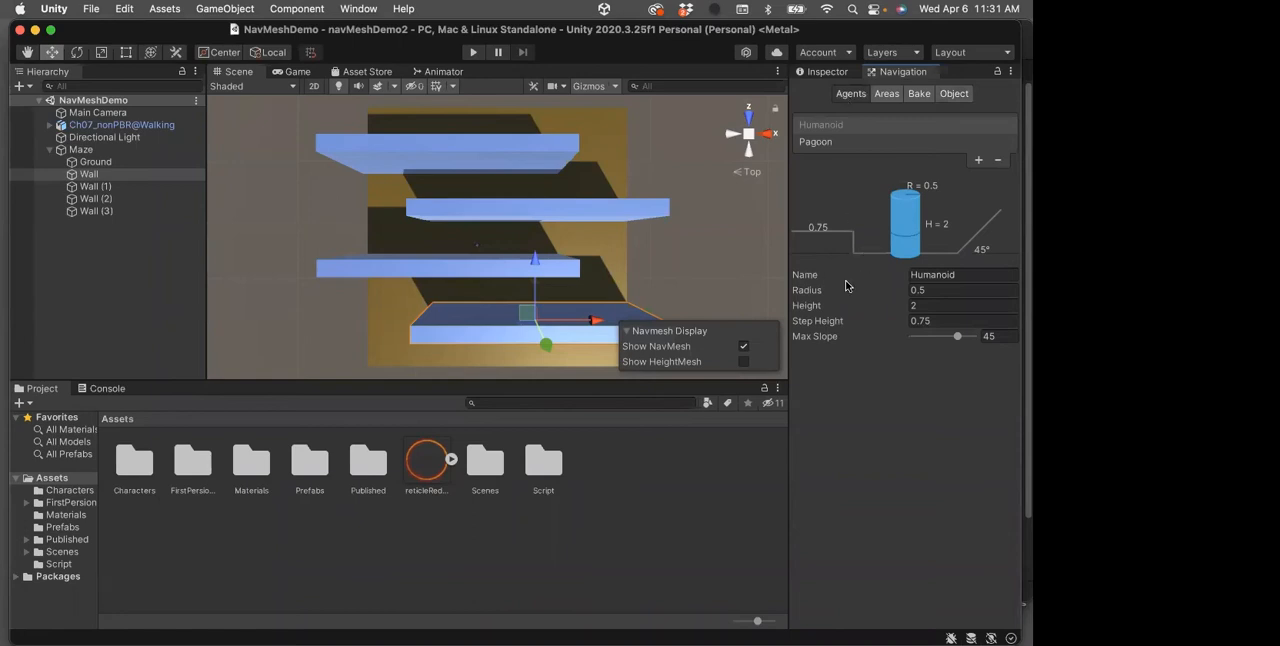
{"action": "left_click", "coordinate": [824, 146]}
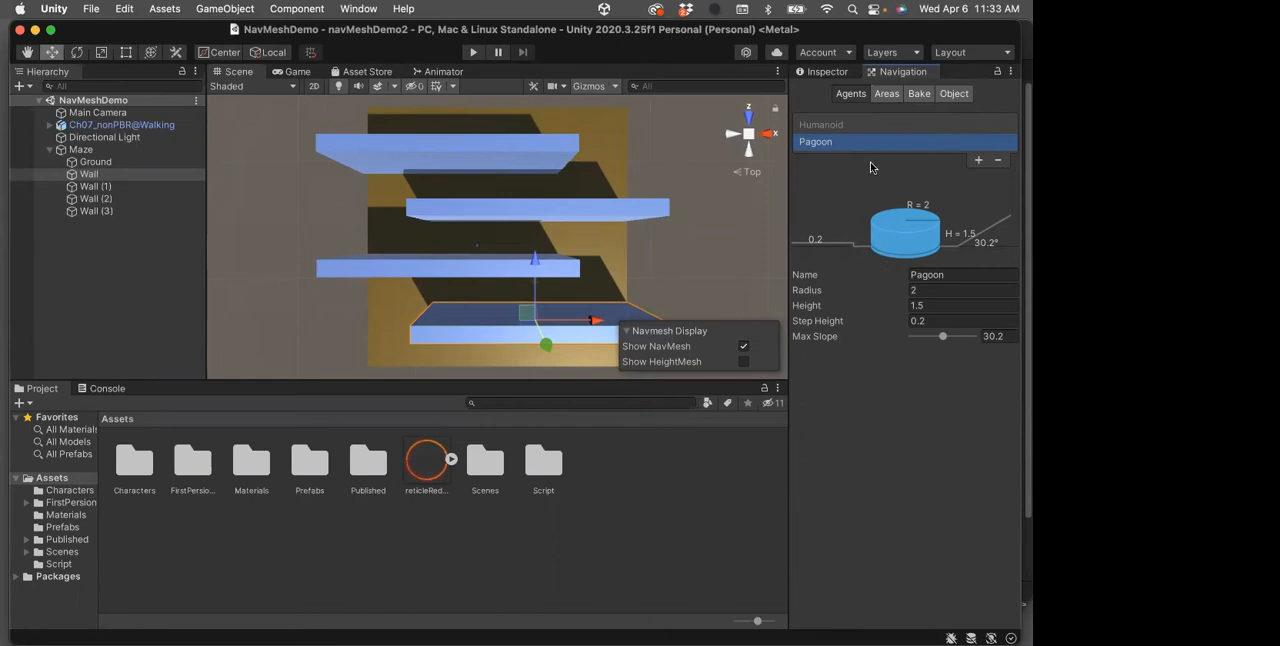
Set the Humanoid agent's Max Slope to 42 and compare its settings with those of the Pagoon agent
{"action": "left_click", "coordinate": [842, 126]}
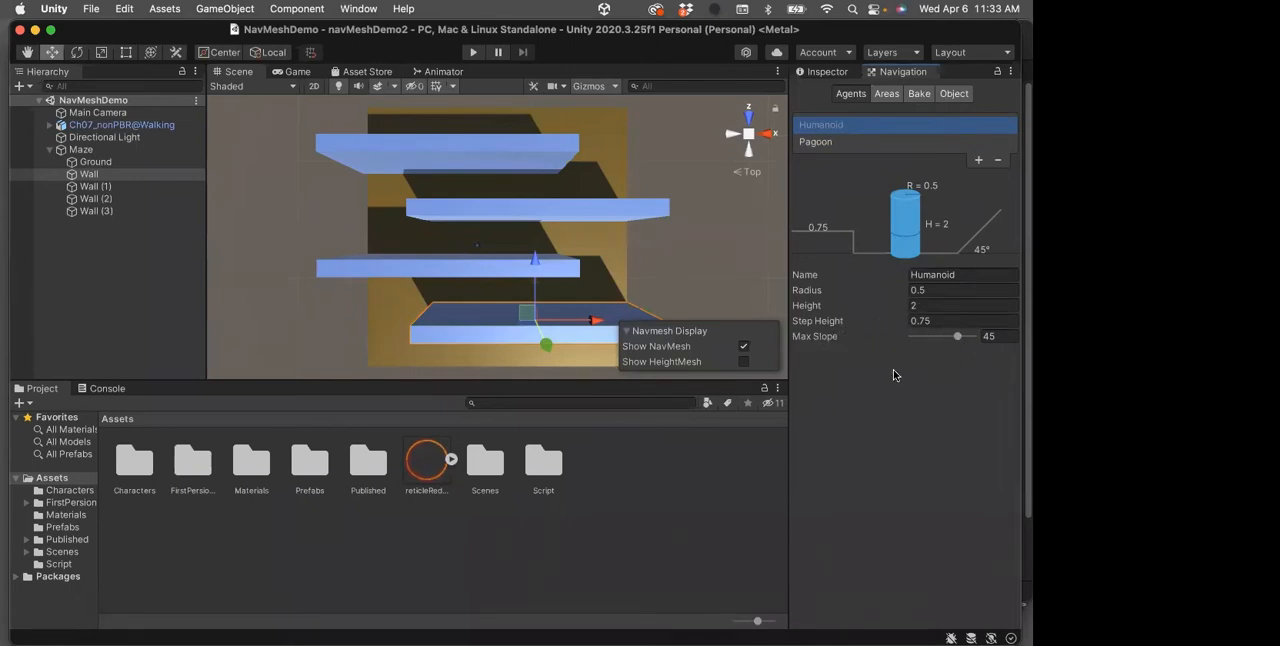
{"action": "mouse_move", "coordinate": [959, 338]}
{"action": "left_mouse_down"}
{"action": "mouse_move", "coordinate": [931, 338]}
{"action": "mouse_move", "coordinate": [955, 333]}
{"action": "left_mouse_up"}
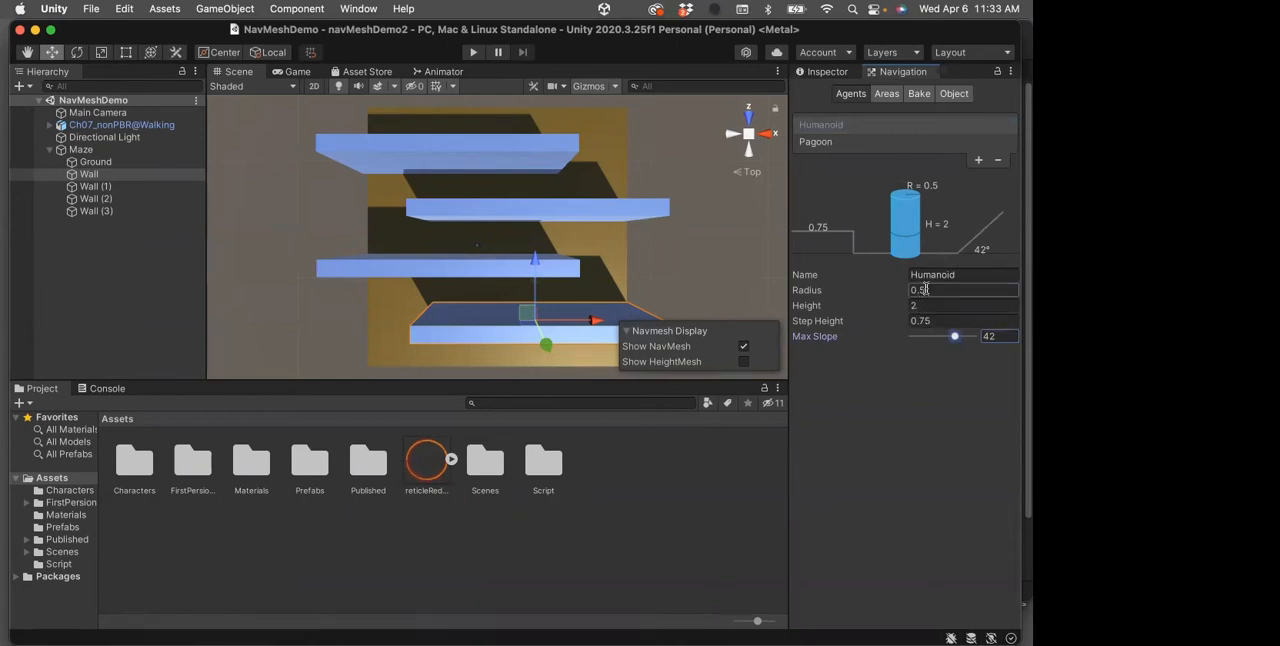
{"action": "left_click", "coordinate": [817, 142]}
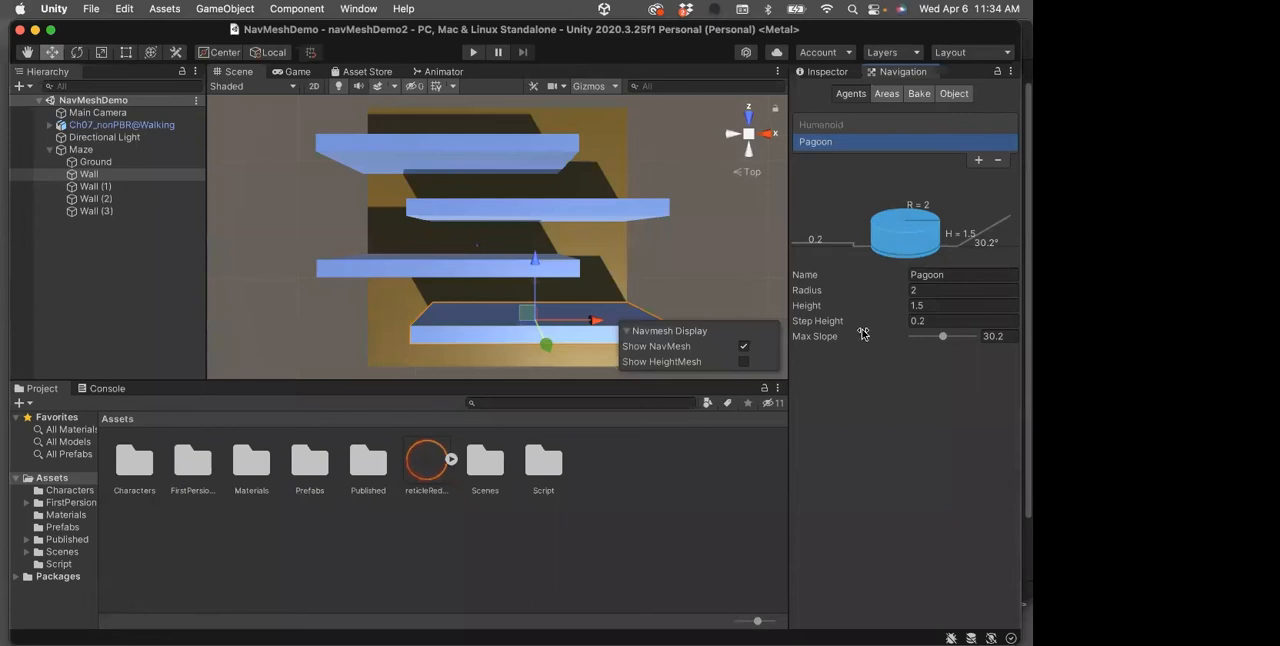
{"action": "left_click", "coordinate": [825, 125]}
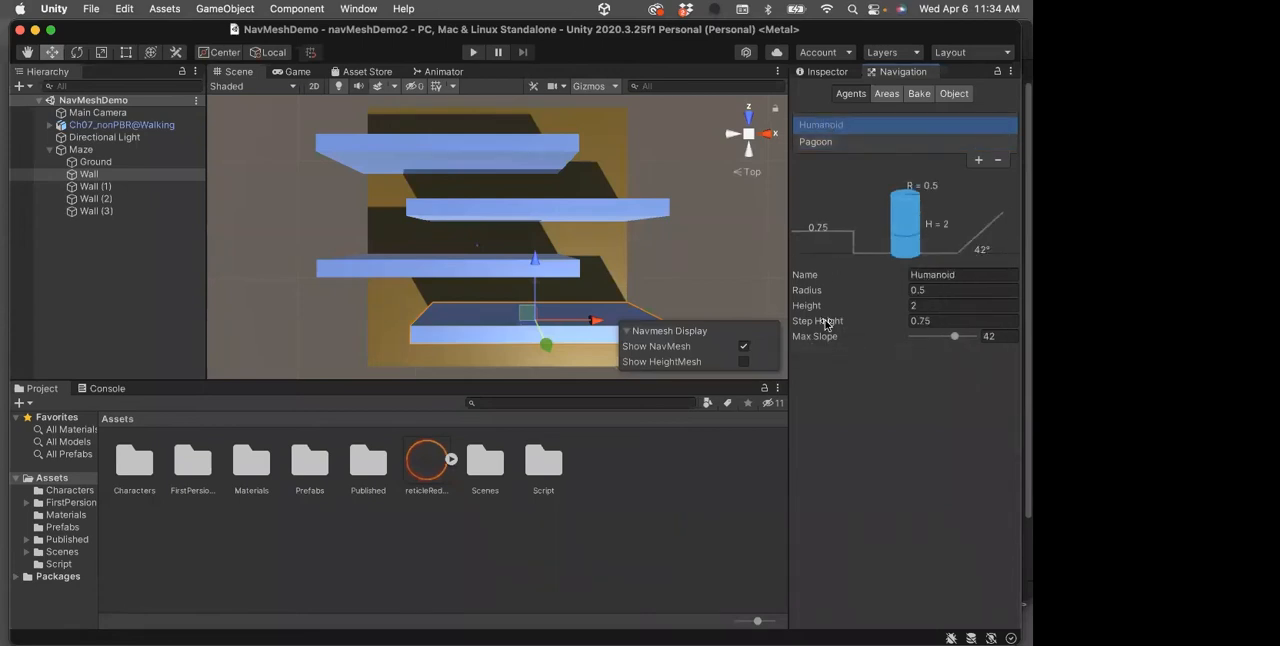
{"action": "left_click", "coordinate": [819, 141]}
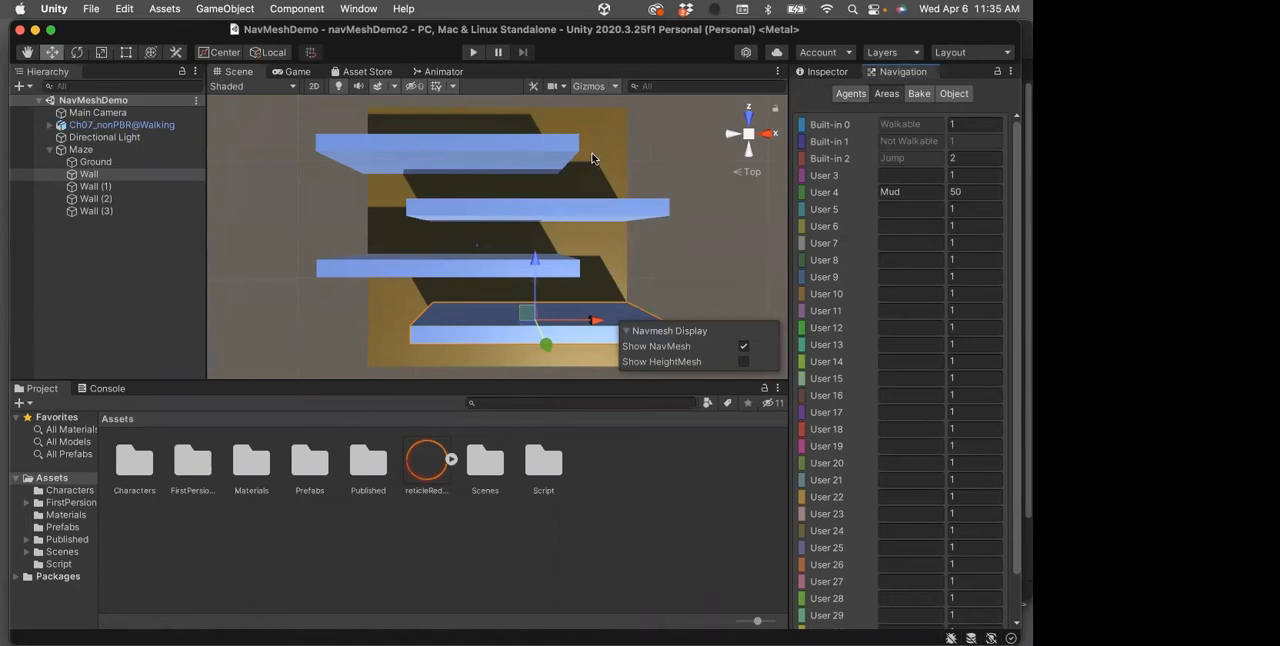
Examine the Mud area's name and cost, the bake settings including the Advanced options, and the Wall's object settings
{"action": "left_click", "coordinate": [922, 192]}
{"action": "left_click", "coordinate": [977, 191]}
{"action": "left_click", "coordinate": [919, 93]}
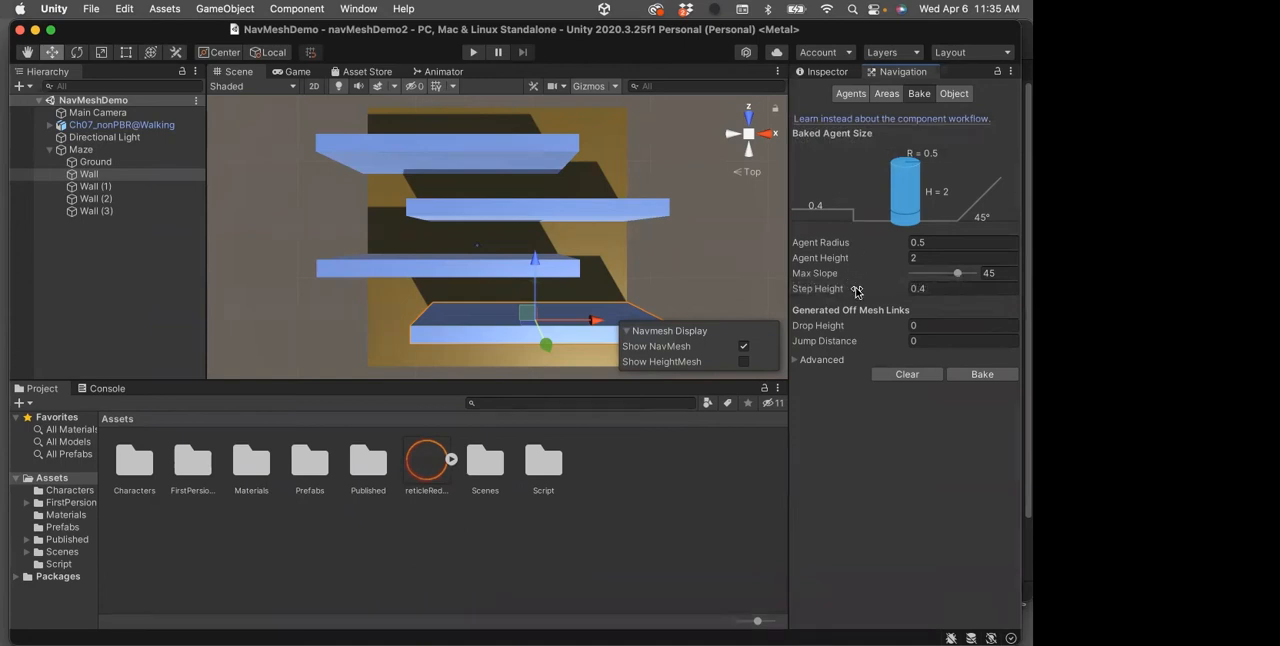
{"action": "left_click", "coordinate": [799, 360]}
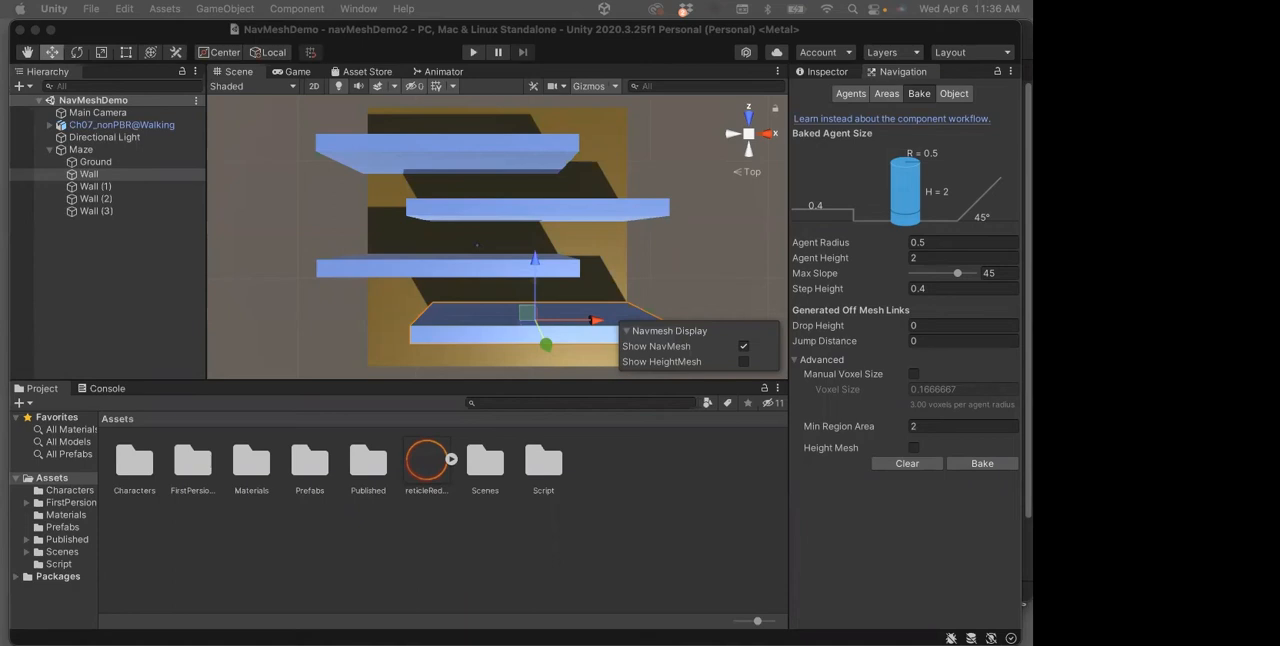
{"action": "left_click", "coordinate": [953, 94]}
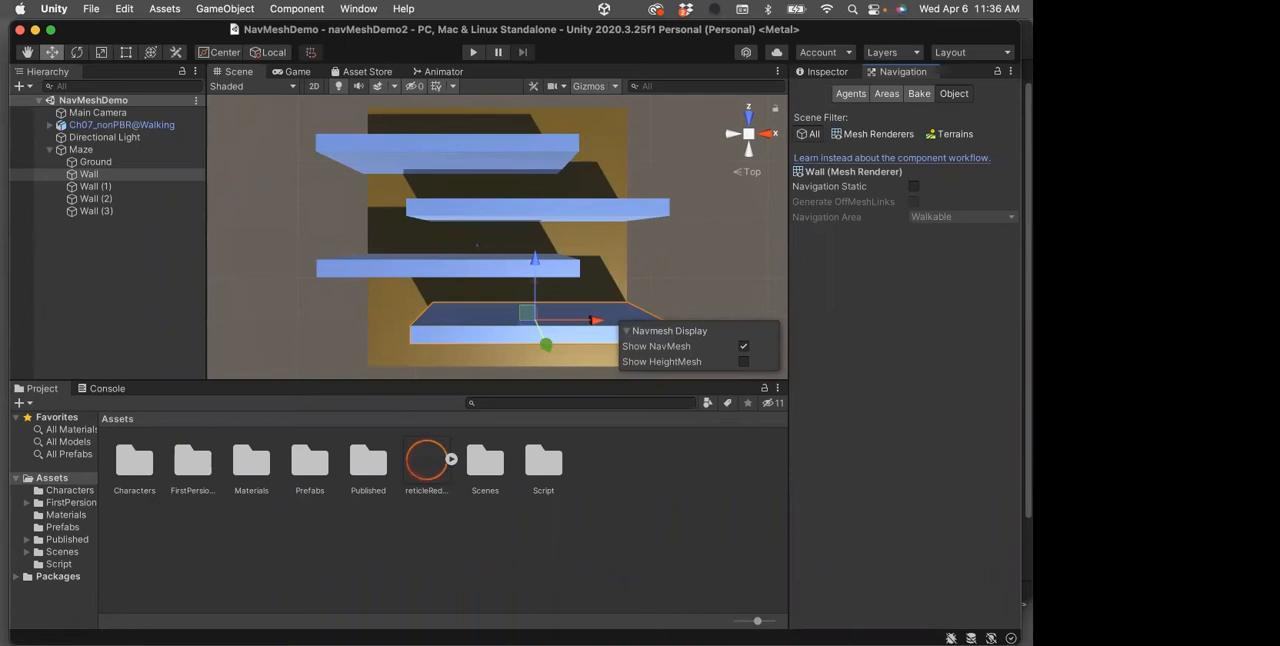
Select the Maze parent object and view its available static flags in the Inspector
{"action": "left_click", "coordinate": [76, 150]}
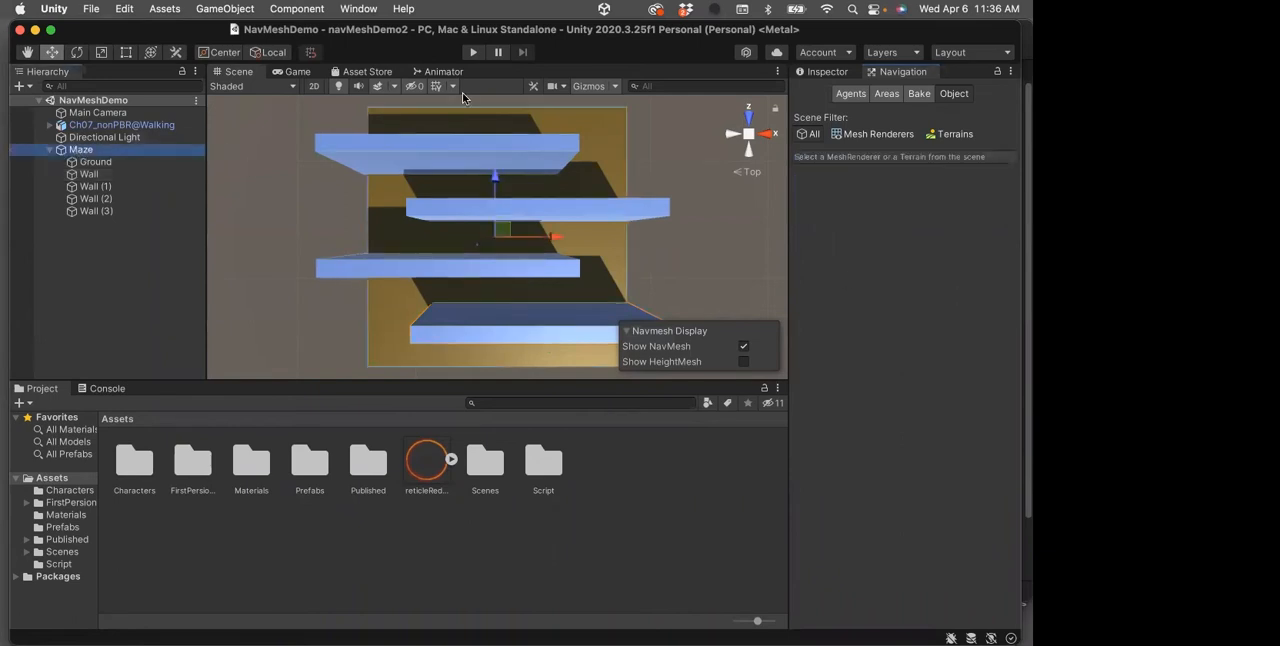
{"action": "left_click", "coordinate": [827, 72]}
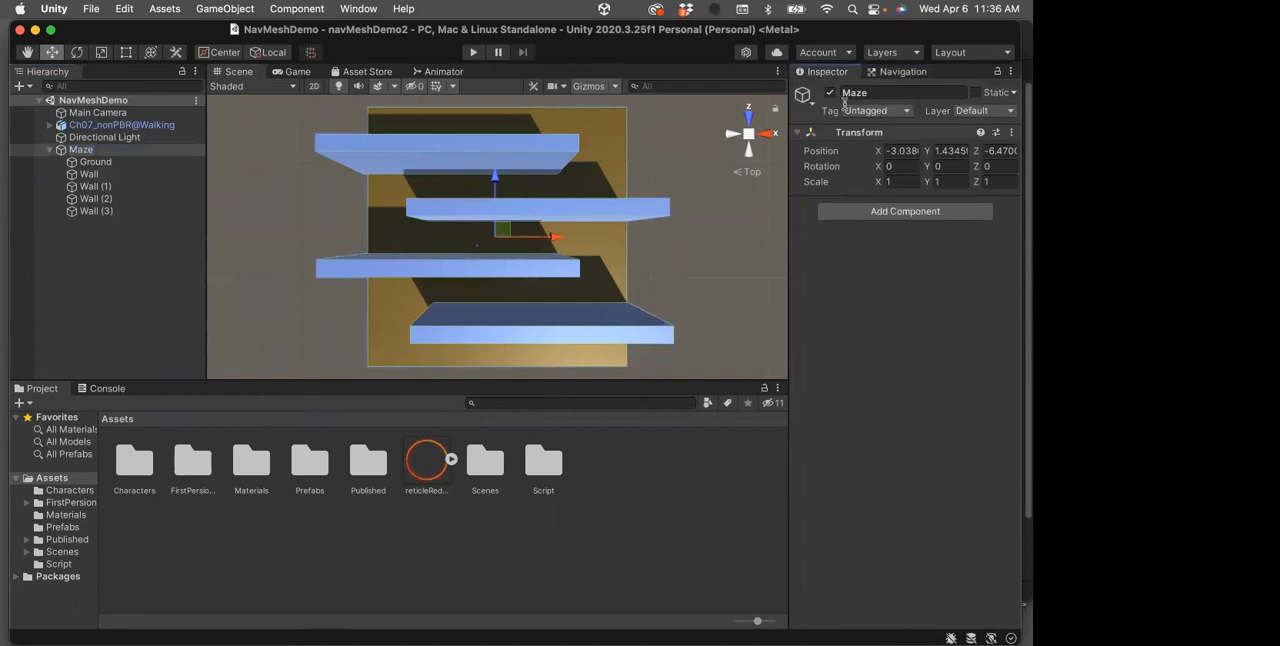
{"action": "left_click", "coordinate": [1014, 93]}
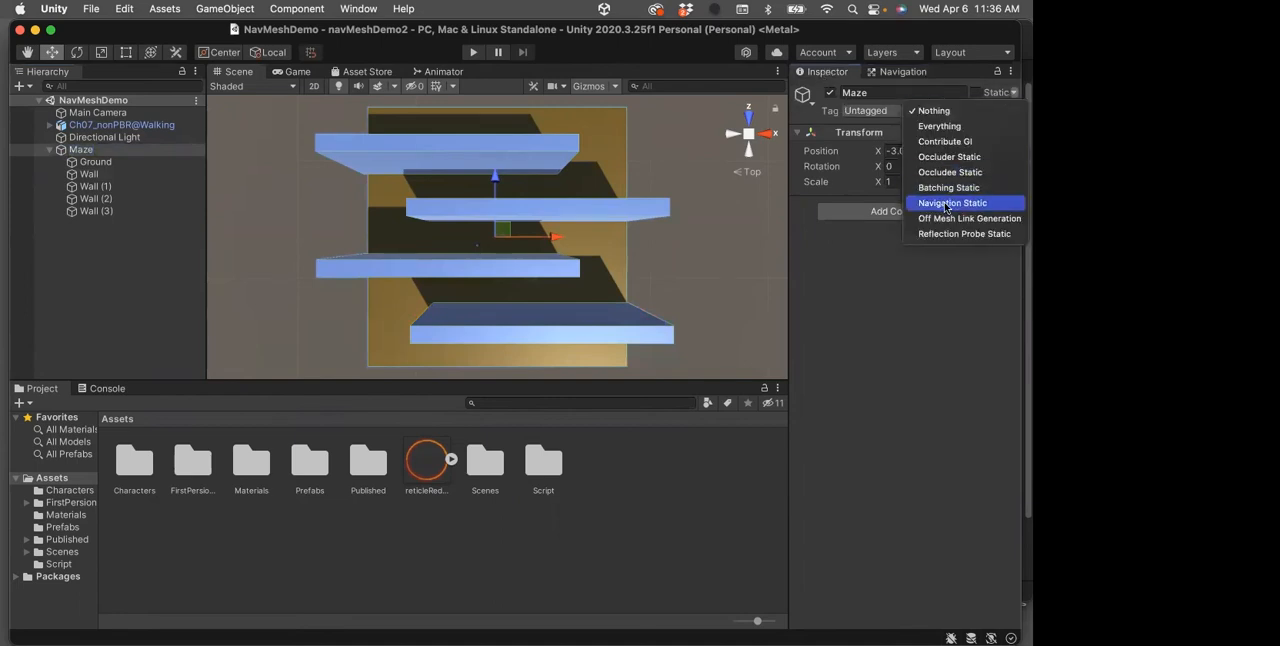
{"action": "left_click", "coordinate": [944, 298]}
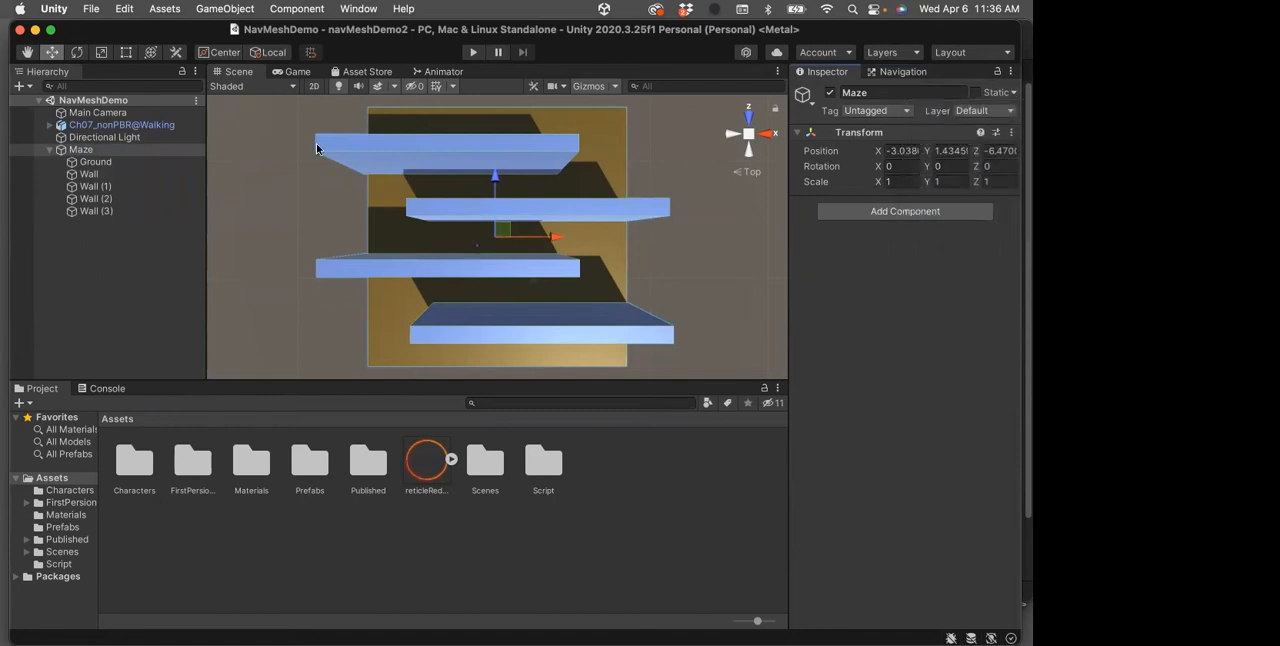
{"action": "left_click", "coordinate": [78, 152]}
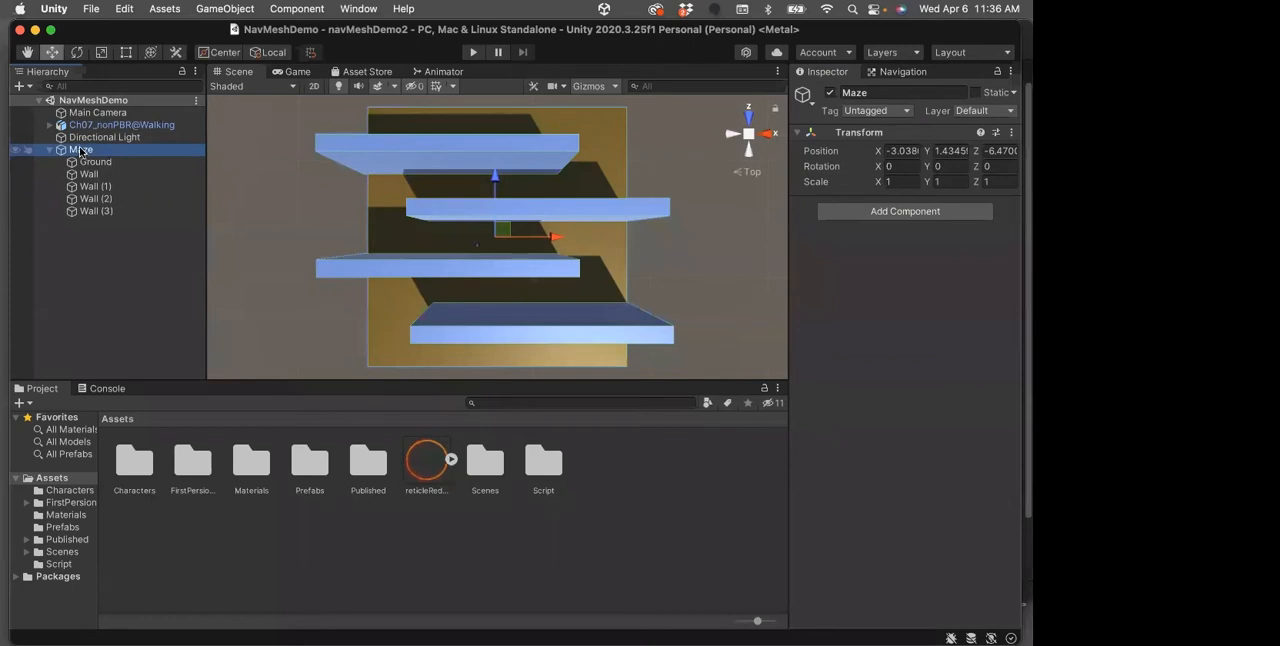
{"action": "left_click", "coordinate": [80, 150]}
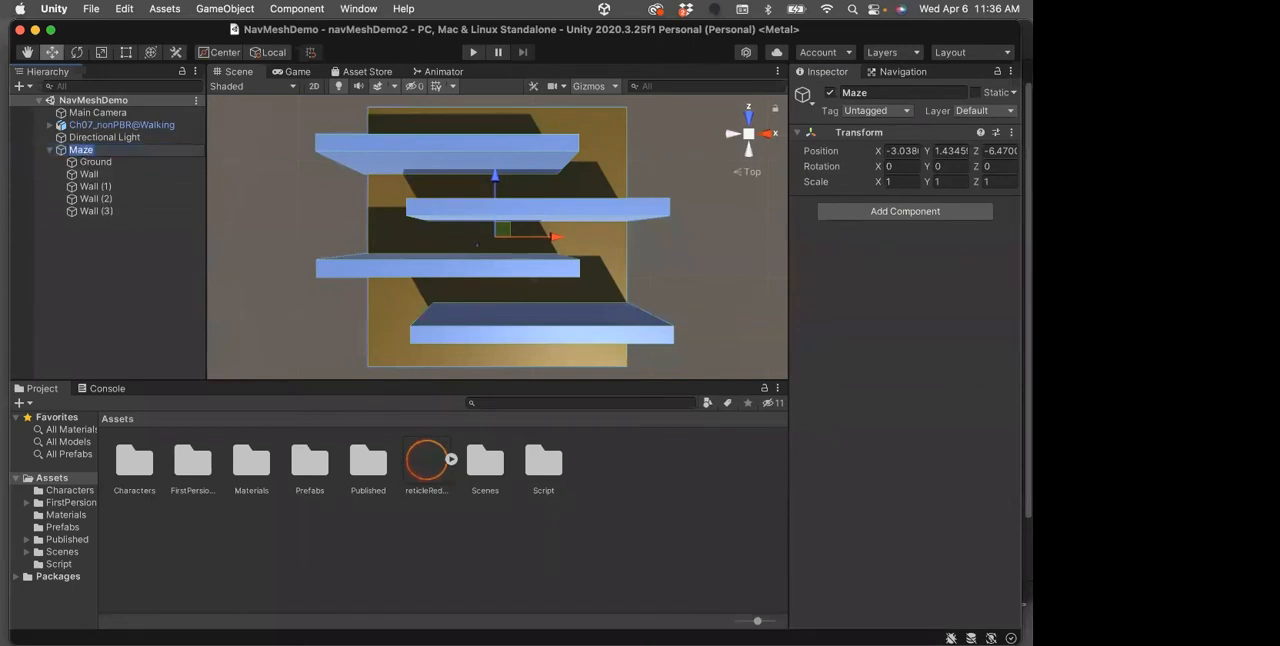
{"action": "left_click", "coordinate": [1012, 112]}
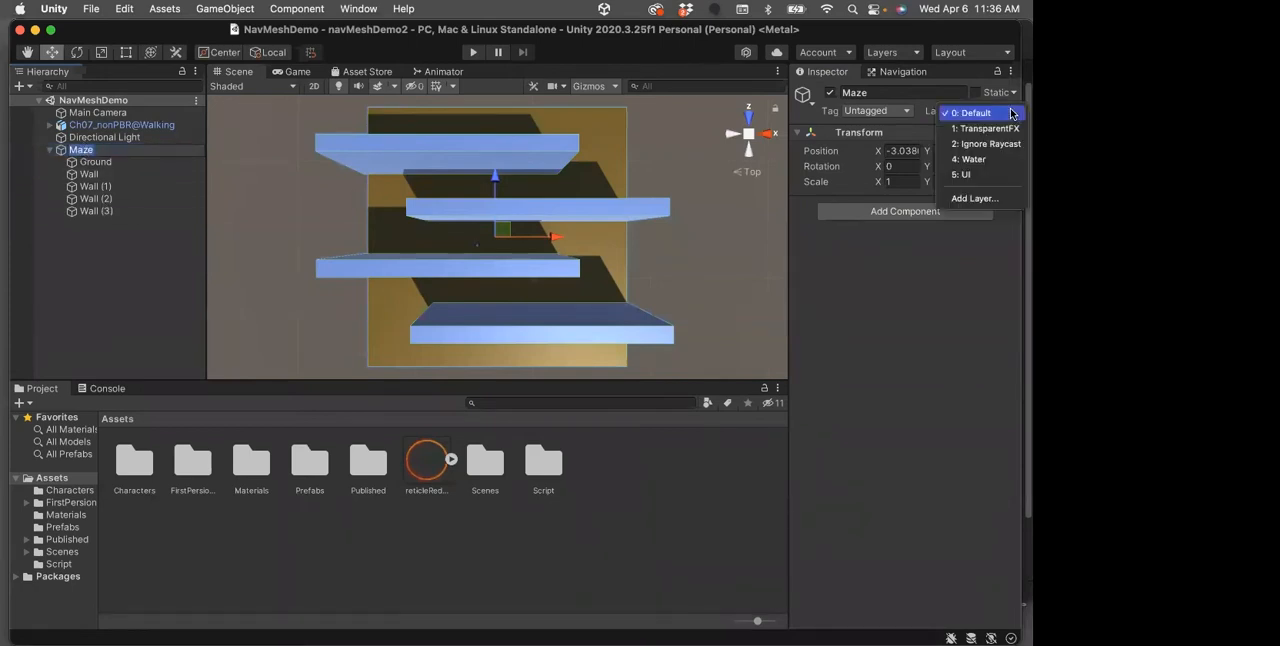
{"action": "left_click", "coordinate": [1008, 93]}
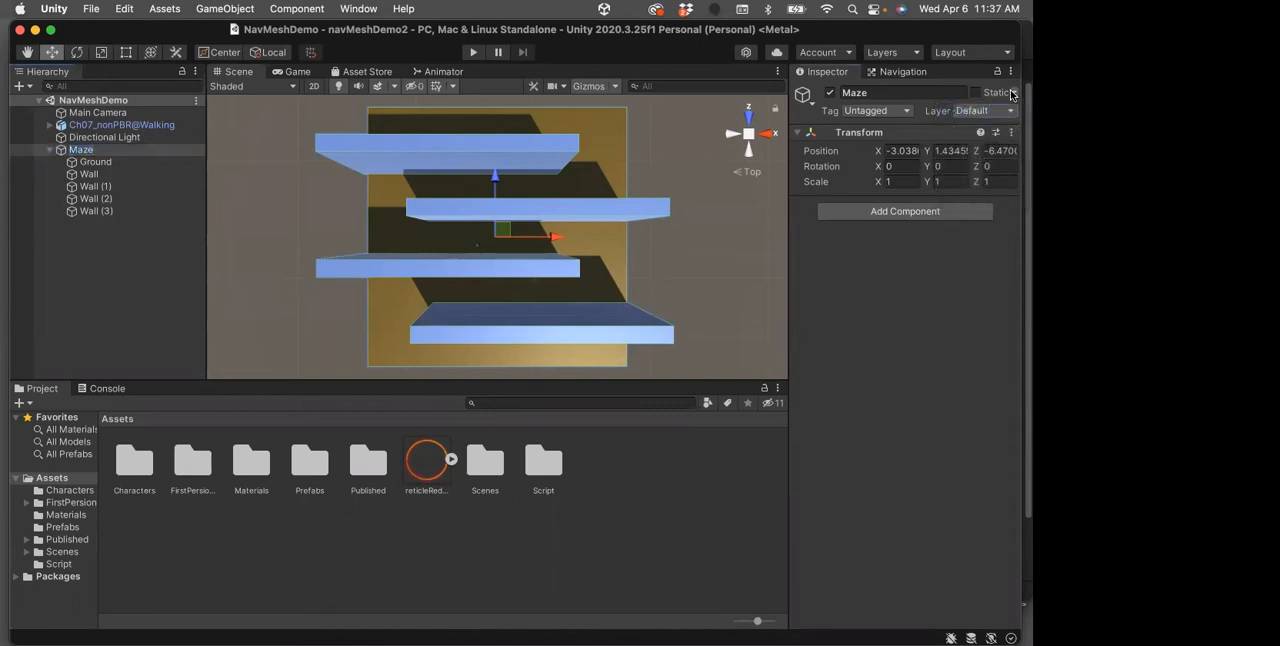
Enable the Navigation Static flag on Maze and all its child objects, and save the scene
{"action": "left_click", "coordinate": [1009, 93]}
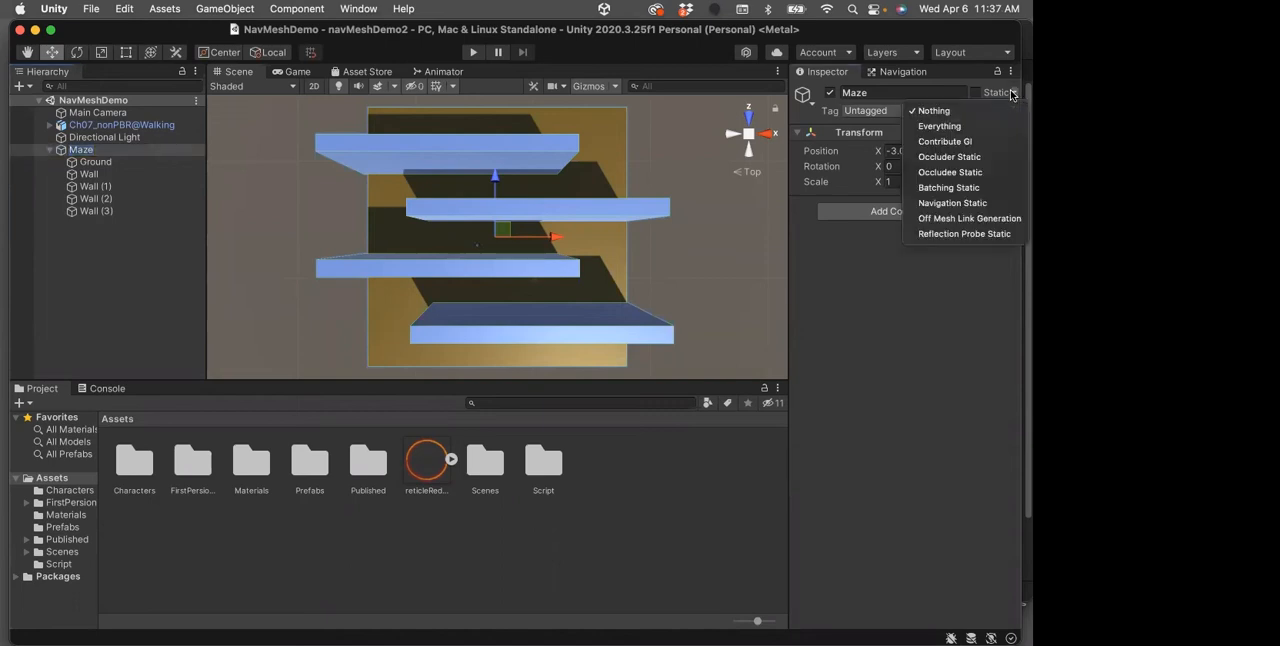
{"action": "left_click", "coordinate": [950, 204]}
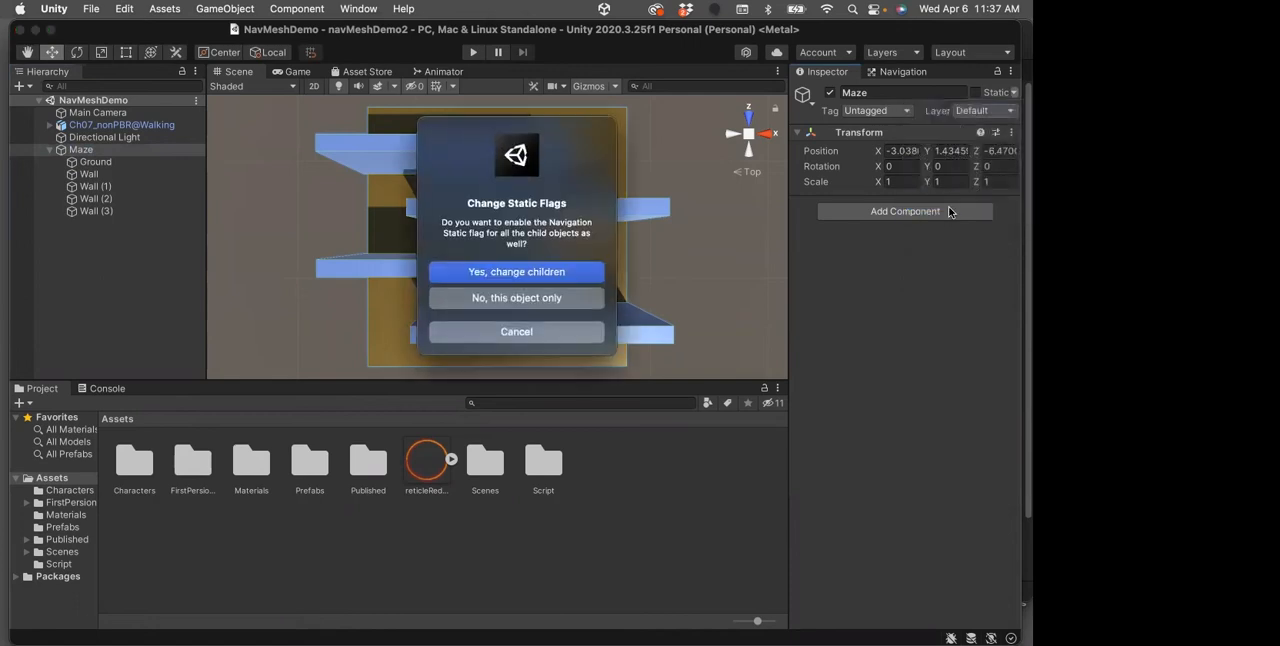
{"action": "left_click", "coordinate": [516, 272]}
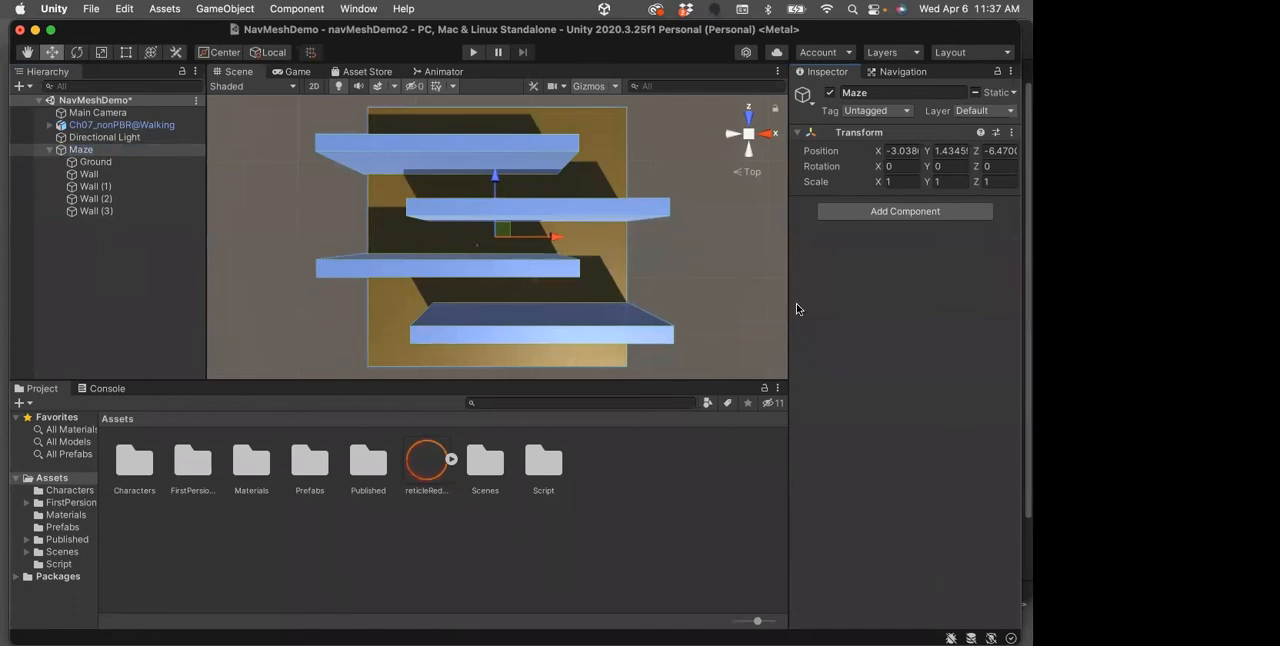
{"action": "key", "text": "super+s"}
Bake the maze's NavMesh with the current agent size and turn on the HeightMesh display in the scene
{"action": "left_click", "coordinate": [902, 72]}
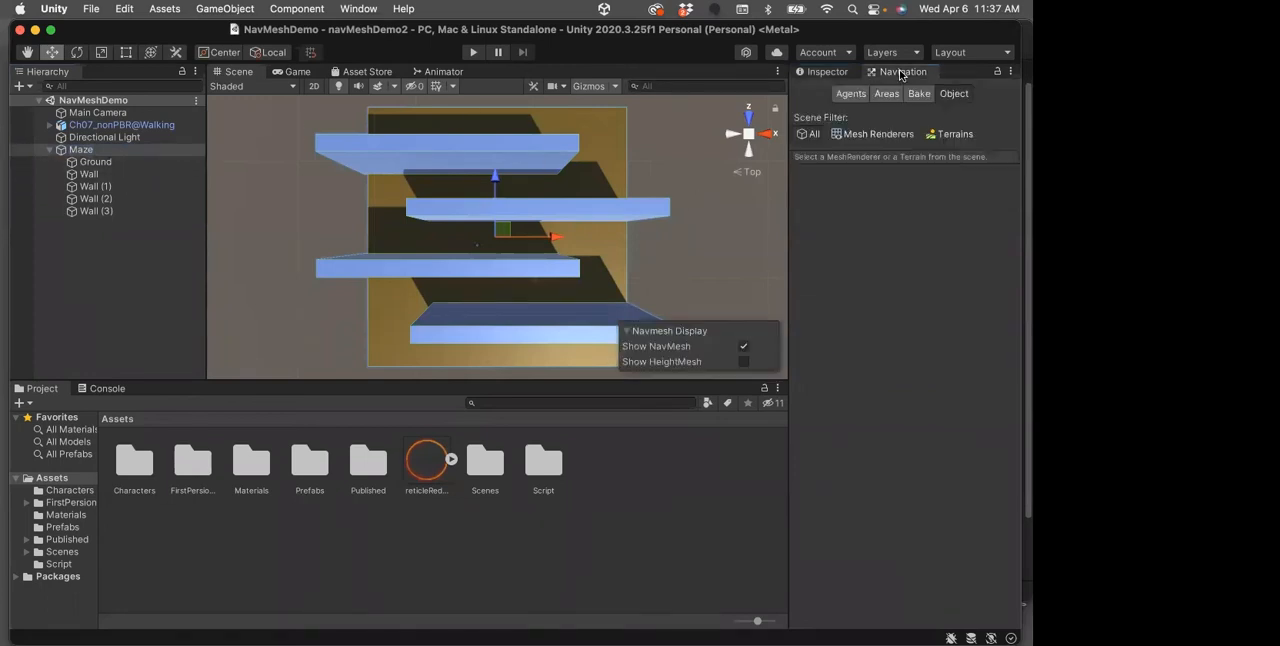
{"action": "left_click", "coordinate": [916, 93]}
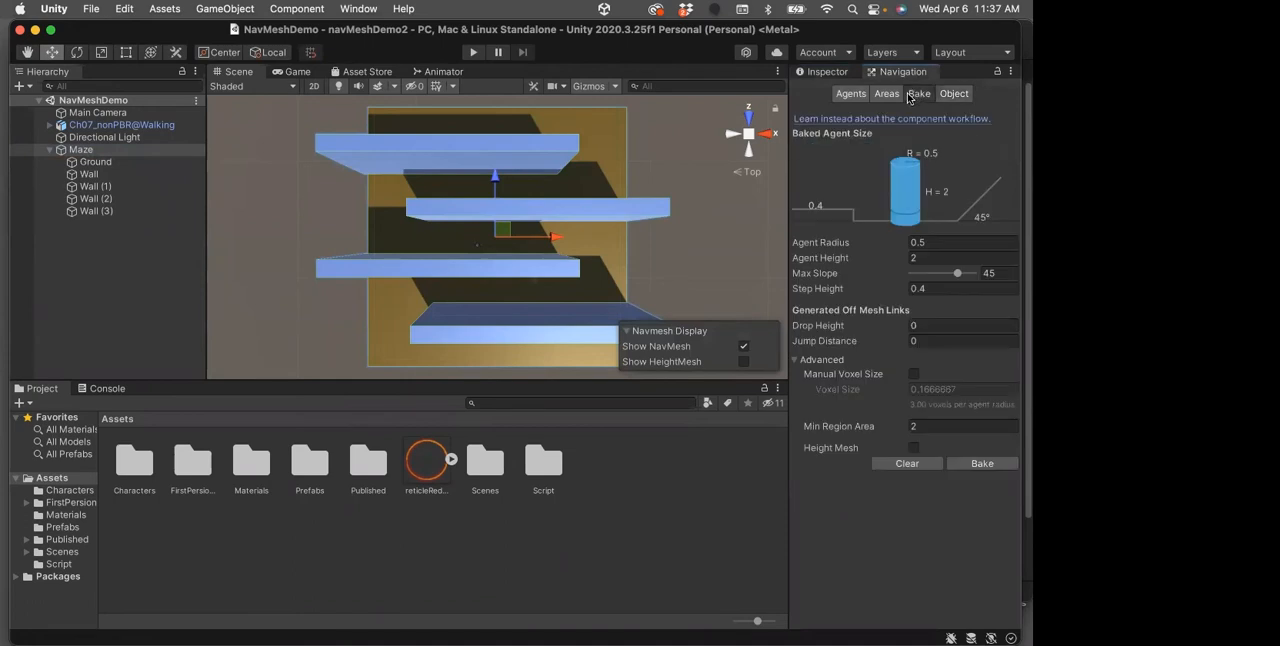
{"action": "left_click", "coordinate": [970, 463]}
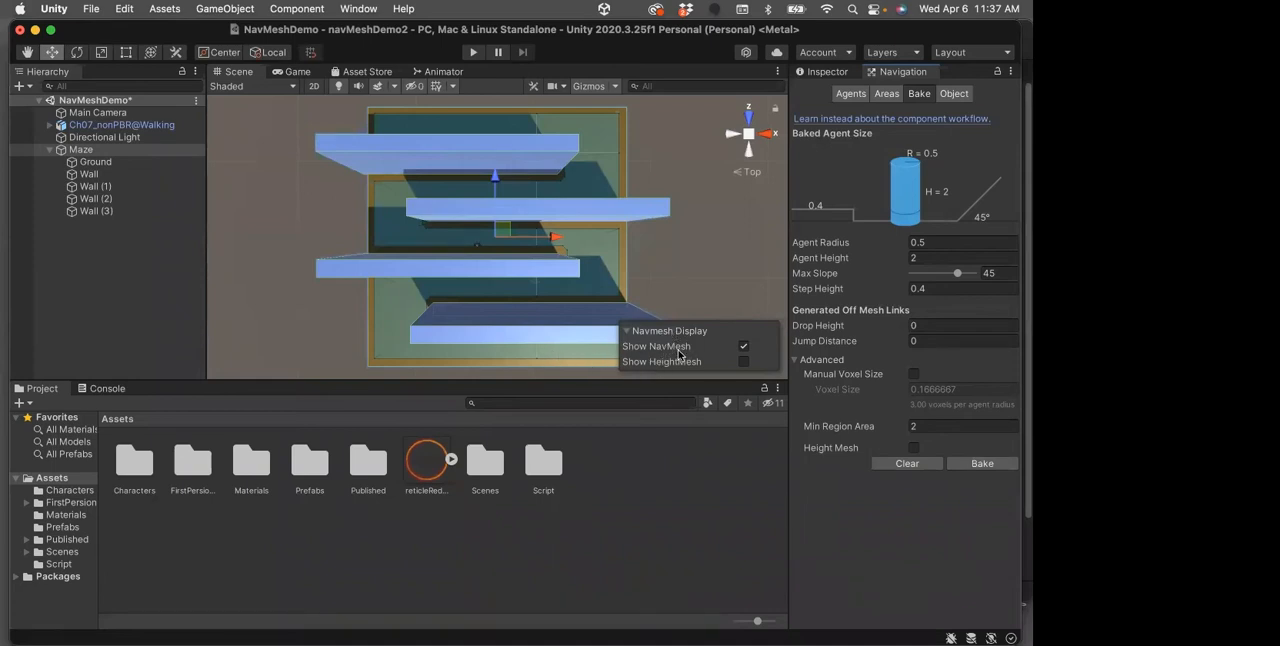
{"action": "left_click", "coordinate": [743, 361]}
{"action": "left_click_drag", "start_coordinate": [443, 348], "coordinate": [406, 266], "text": "alt"}
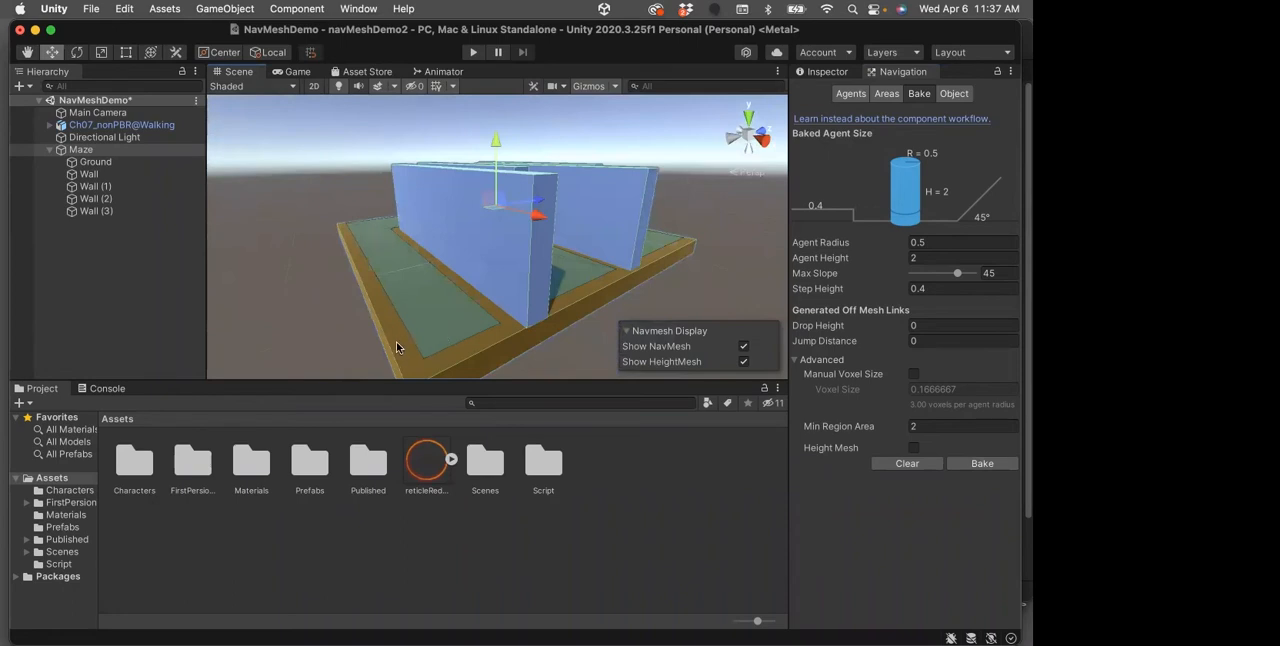
{"action": "left_click_drag", "start_coordinate": [410, 266], "coordinate": [398, 353], "text": "alt"}
{"action": "left_click_drag", "start_coordinate": [534, 269], "coordinate": [482, 287], "text": "alt"}
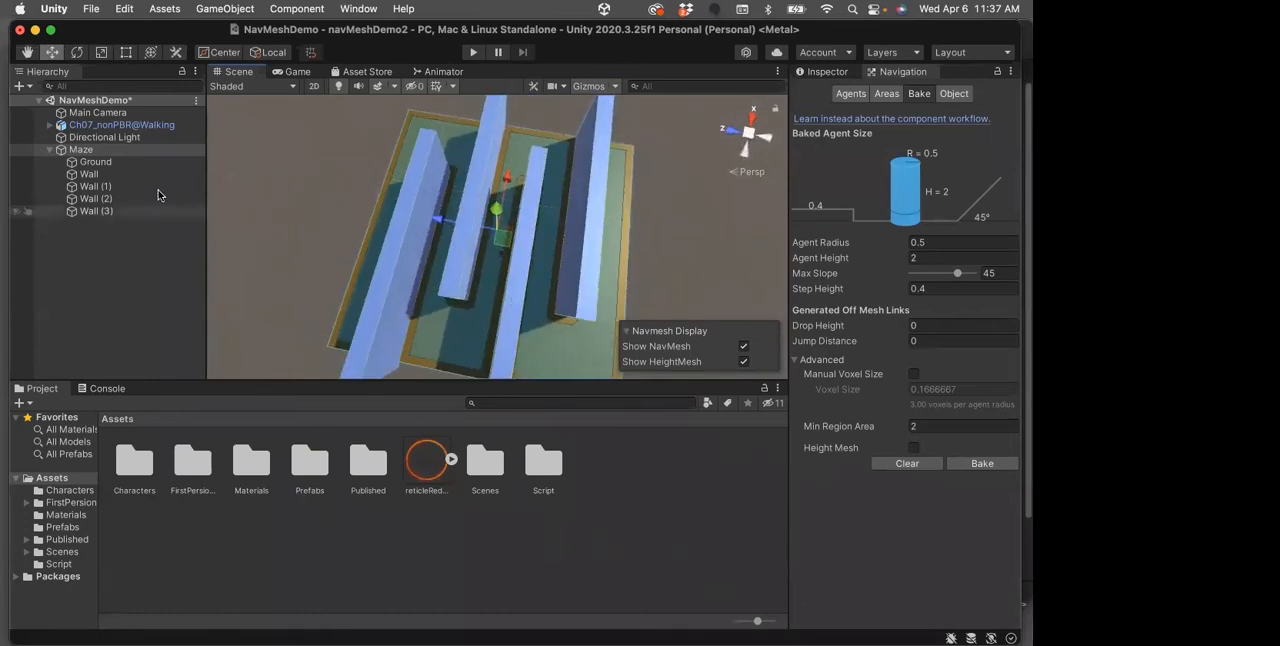
Shift the Ch07_nonPBR@Walking character slightly along its Z axis and check its placement on the baked strip between the walls
{"action": "left_click", "coordinate": [130, 128]}
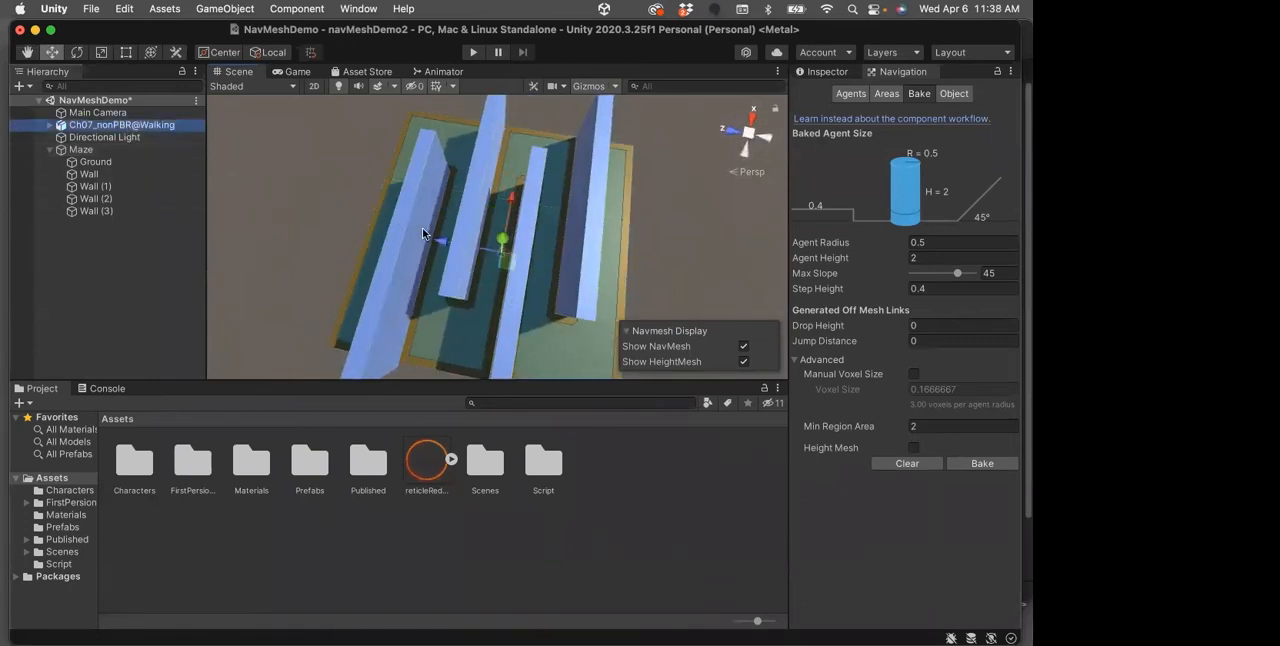
{"action": "left_click_drag", "start_coordinate": [446, 241], "coordinate": [441, 238]}
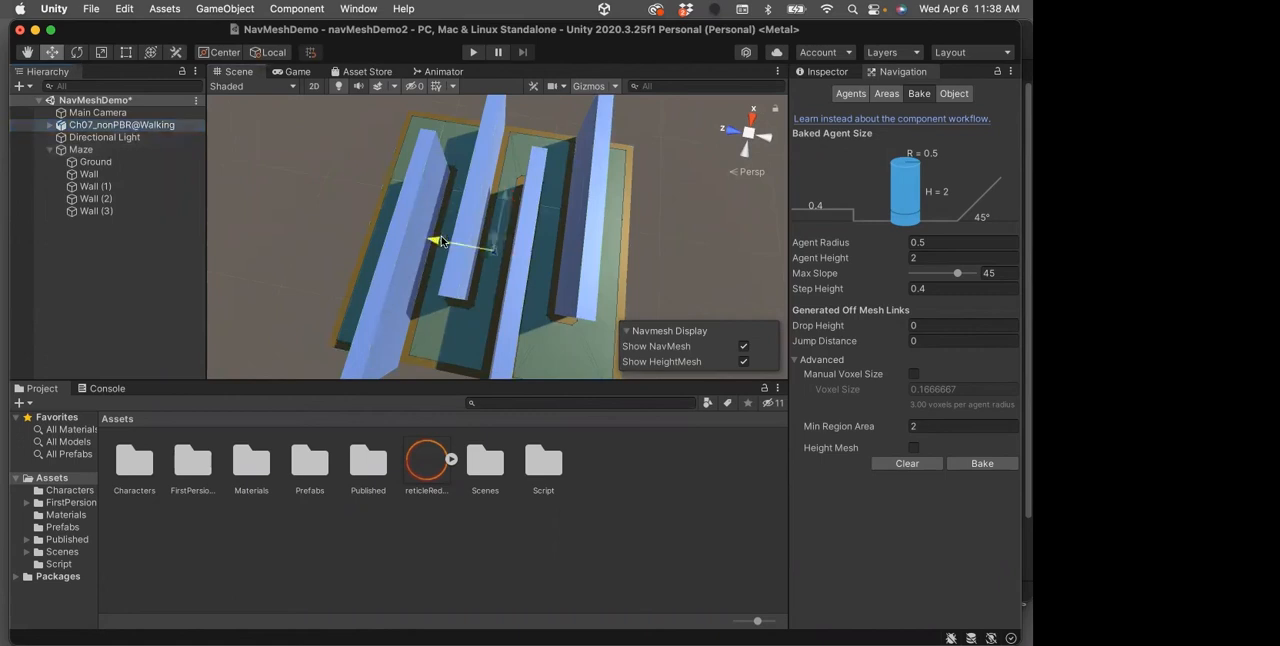
{"action": "double_click", "coordinate": [62, 125]}
{"action": "left_click_drag", "start_coordinate": [521, 160], "coordinate": [492, 289], "text": "alt"}
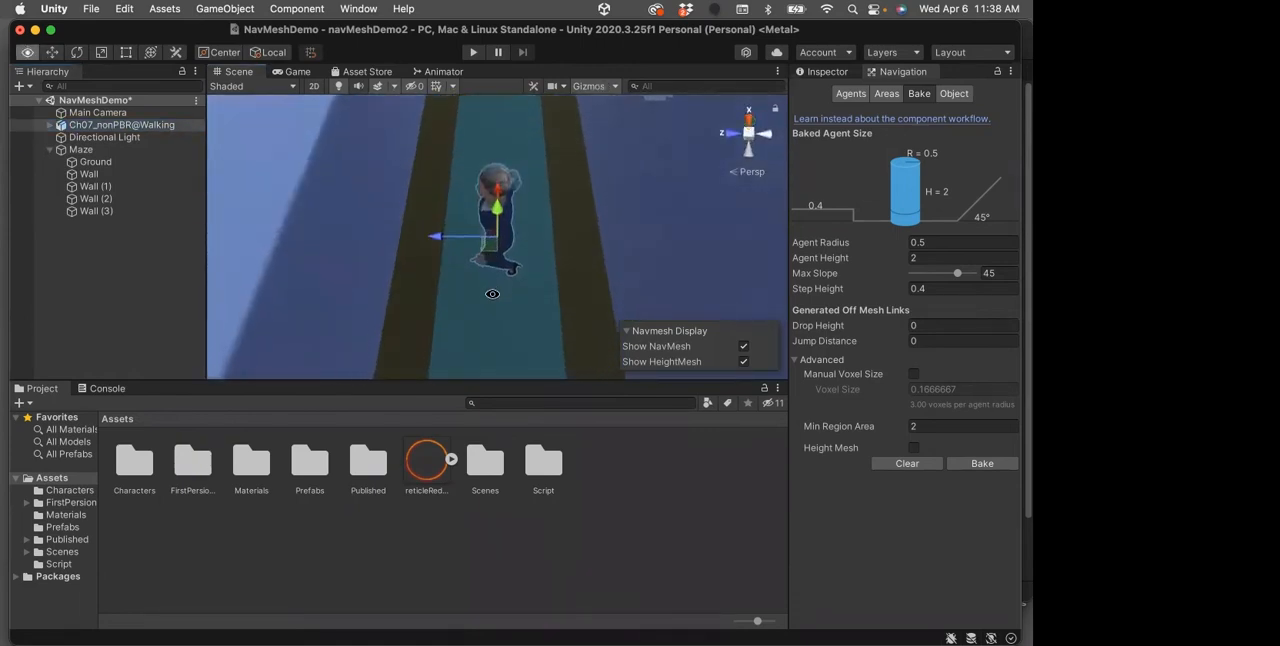
{"action": "scroll", "coordinate": [510, 258], "scroll_direction": "down", "scroll_amount": 5}
{"action": "scroll", "coordinate": [510, 258], "scroll_direction": "down", "scroll_amount": 8}
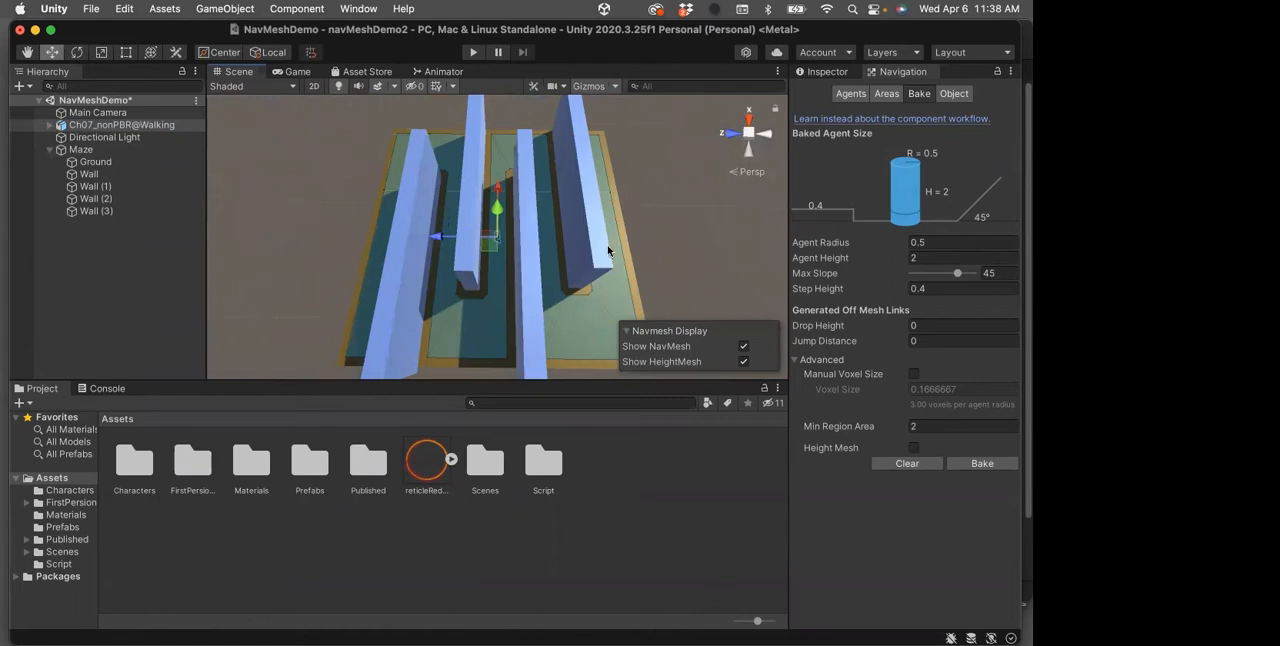
Add a cube as a child of Maze and place it at about X -9.1, Y 0.5, Z 2.1 near the corridor's end
{"action": "left_click", "coordinate": [85, 214]}
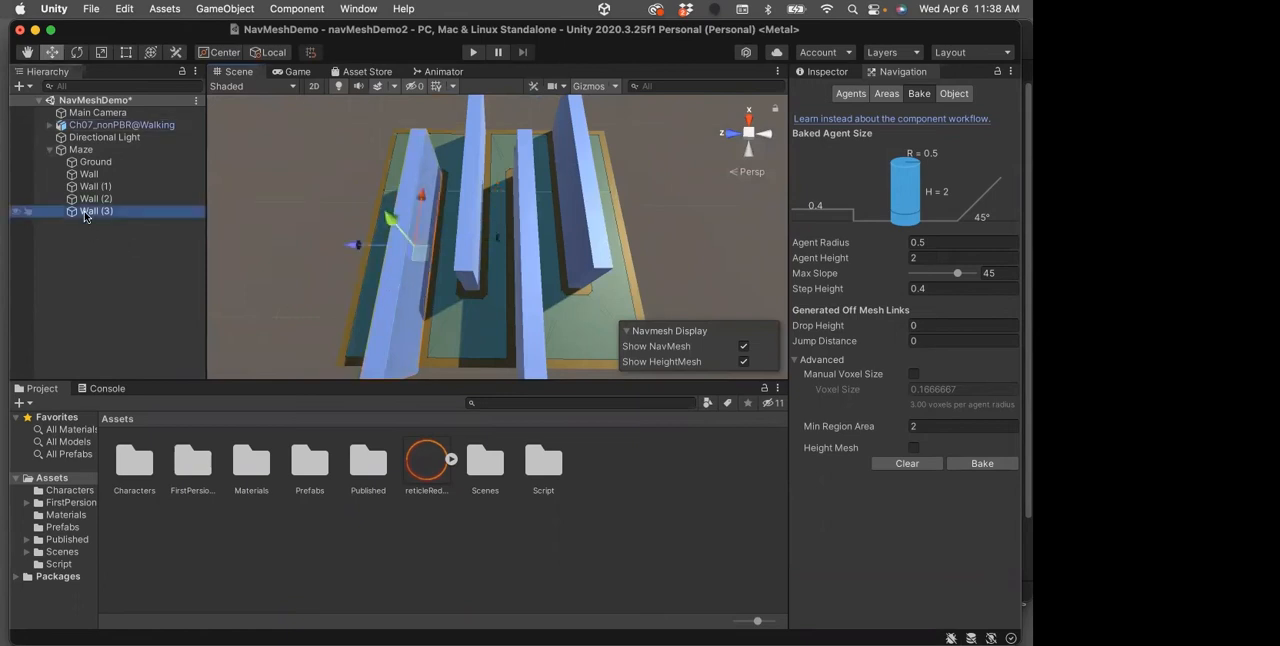
{"action": "right_click", "coordinate": [80, 150]}
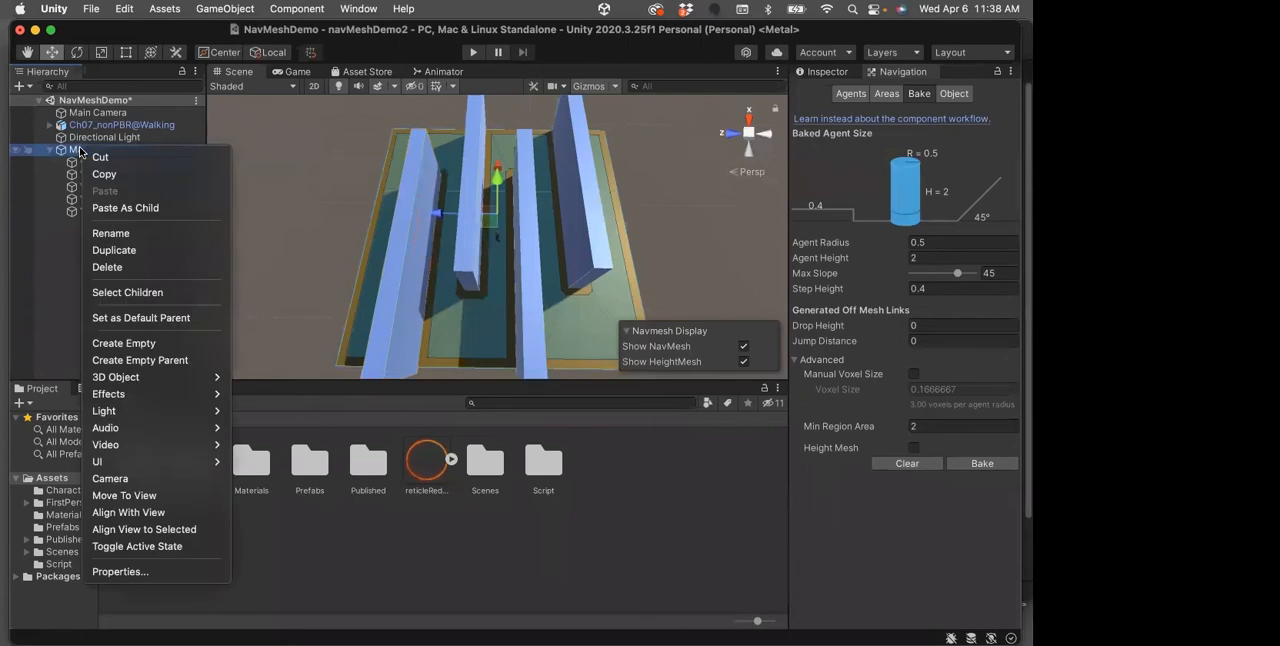
{"action": "mouse_move", "coordinate": [138, 377]}
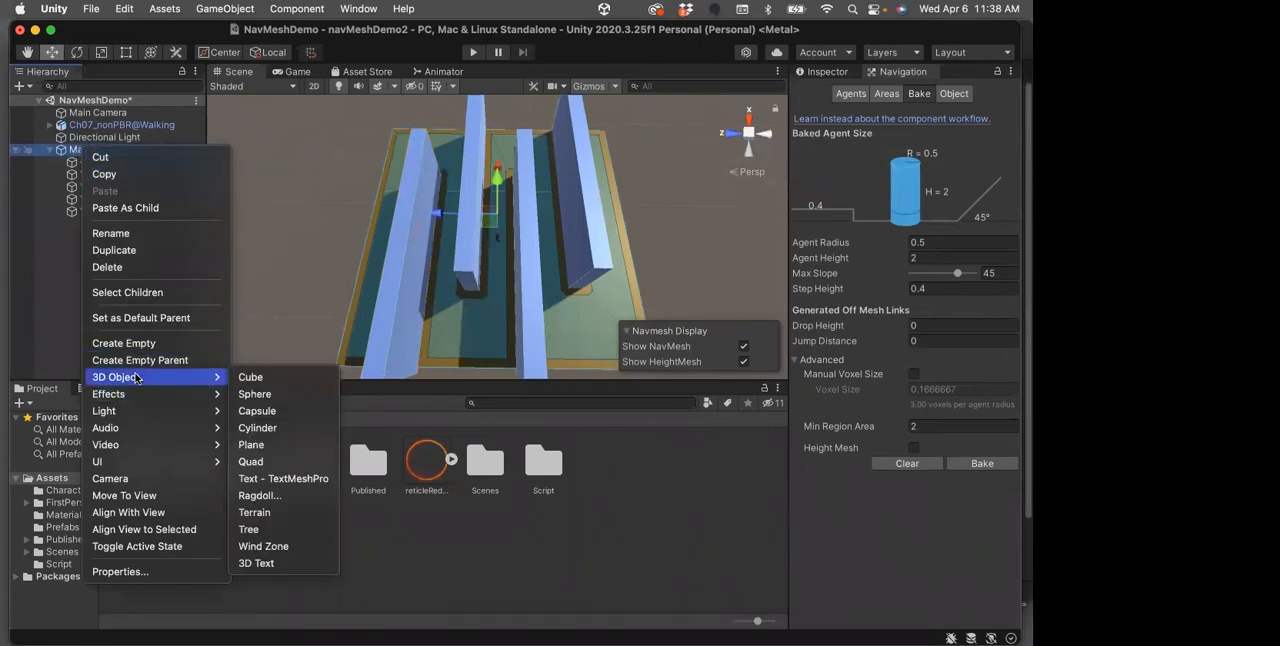
{"action": "left_click", "coordinate": [244, 379]}
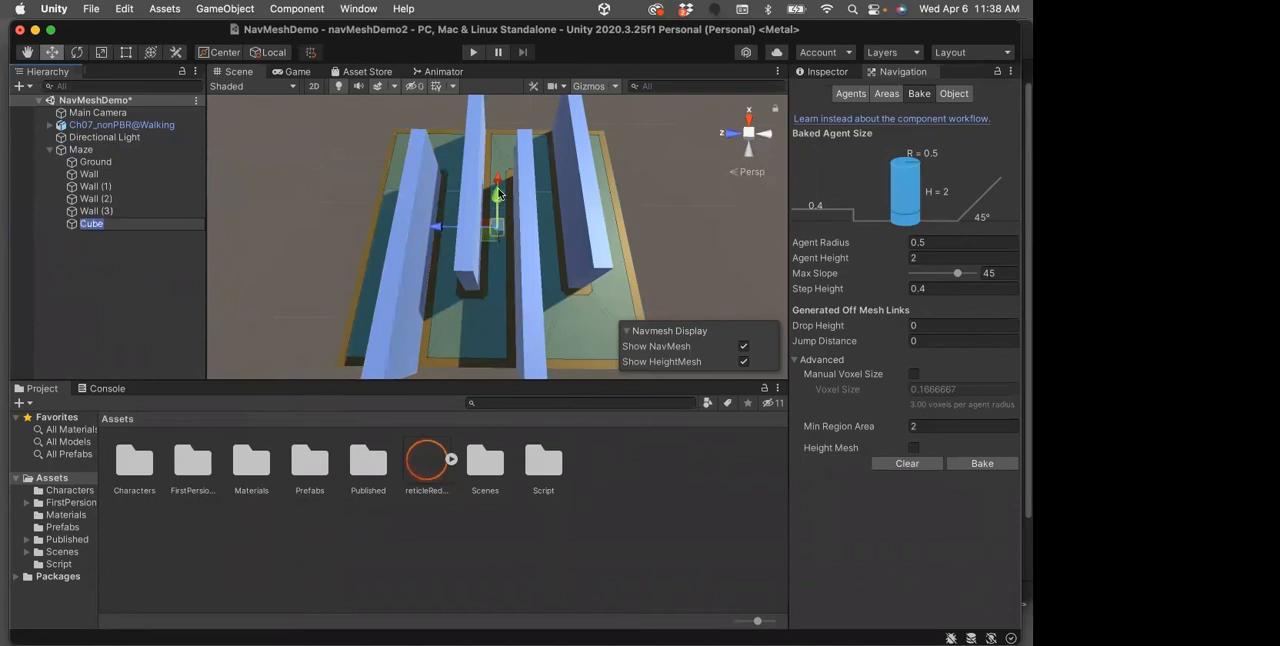
{"action": "left_click_drag", "start_coordinate": [498, 193], "coordinate": [493, 292]}
{"action": "left_click_drag", "start_coordinate": [435, 357], "coordinate": [405, 356]}
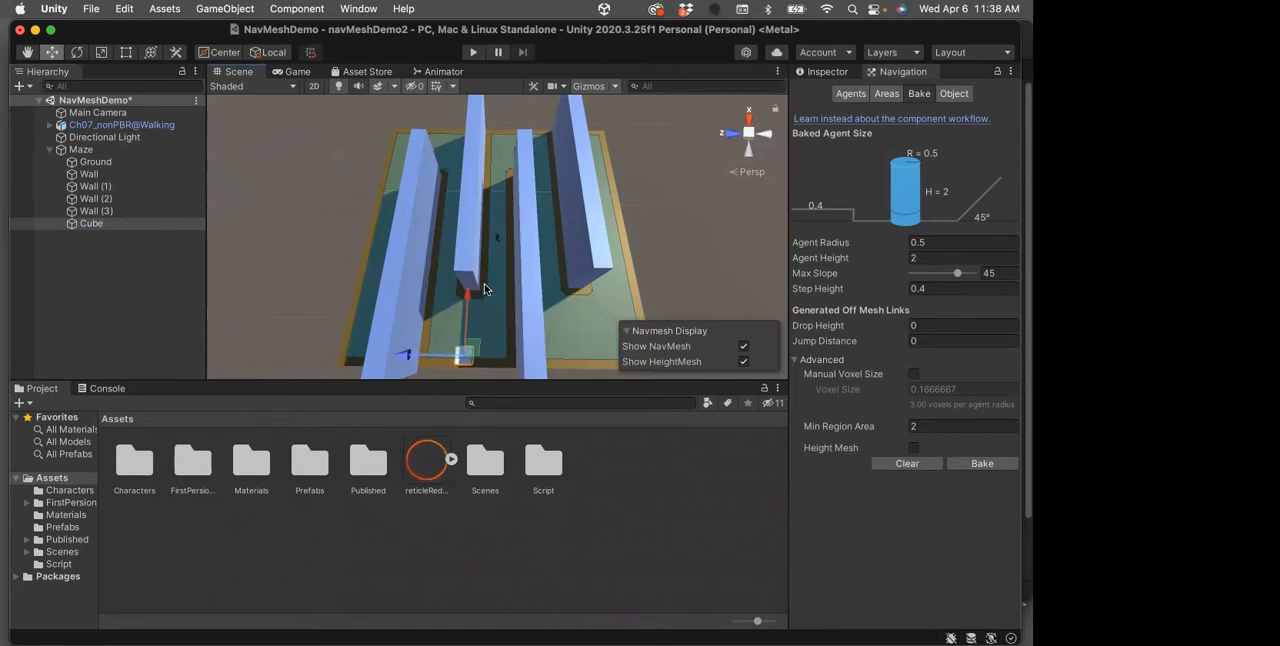
{"action": "left_click_drag", "start_coordinate": [465, 292], "coordinate": [465, 284]}
{"action": "left_click_drag", "start_coordinate": [527, 287], "coordinate": [489, 309], "text": "alt"}
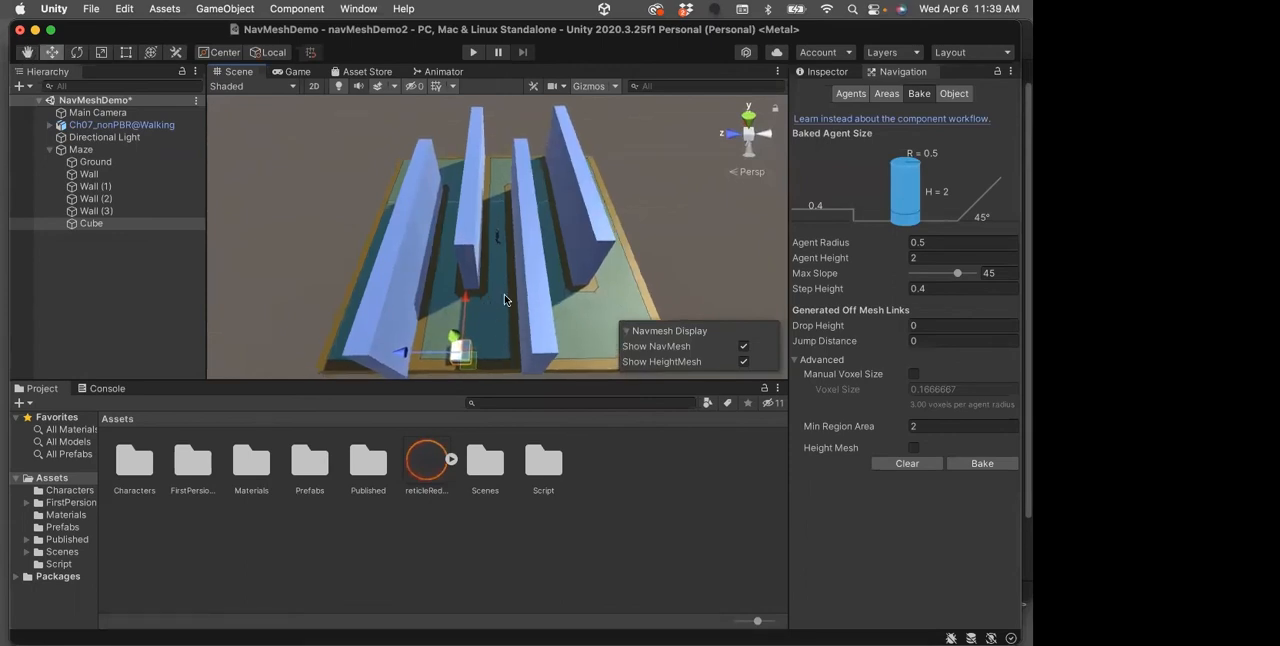
Enable the Navigation Static flag on the Cube under Maze
{"action": "left_click", "coordinate": [74, 226]}
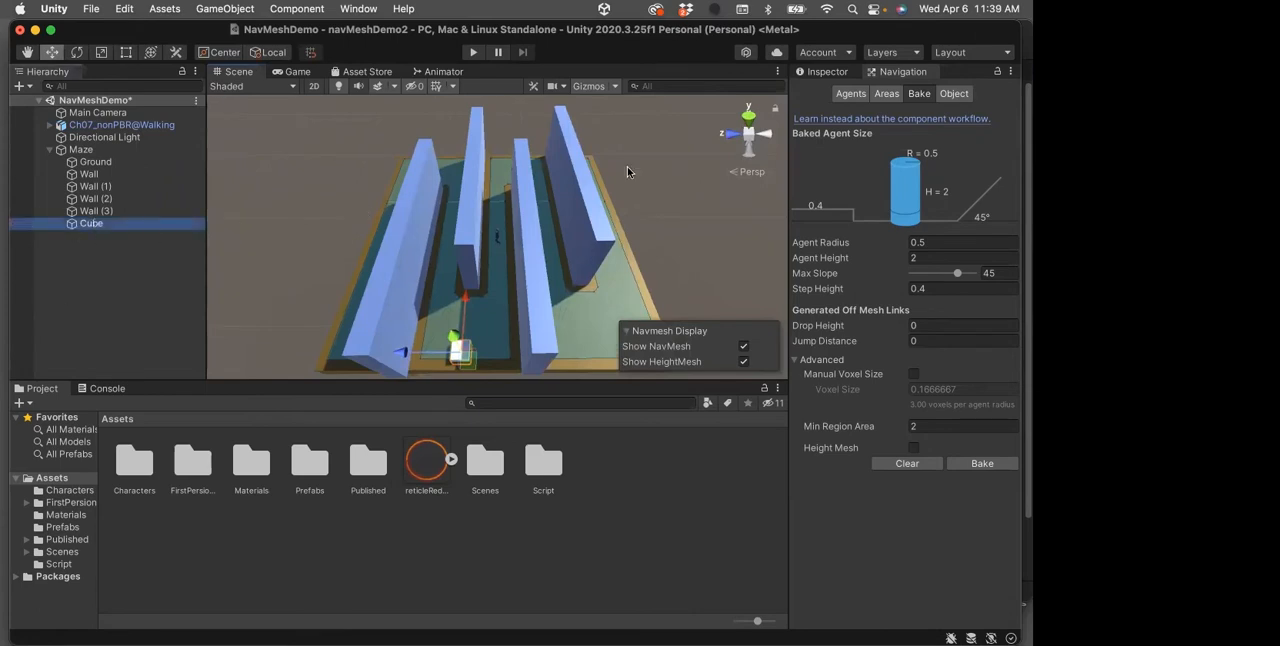
{"action": "left_click", "coordinate": [828, 71]}
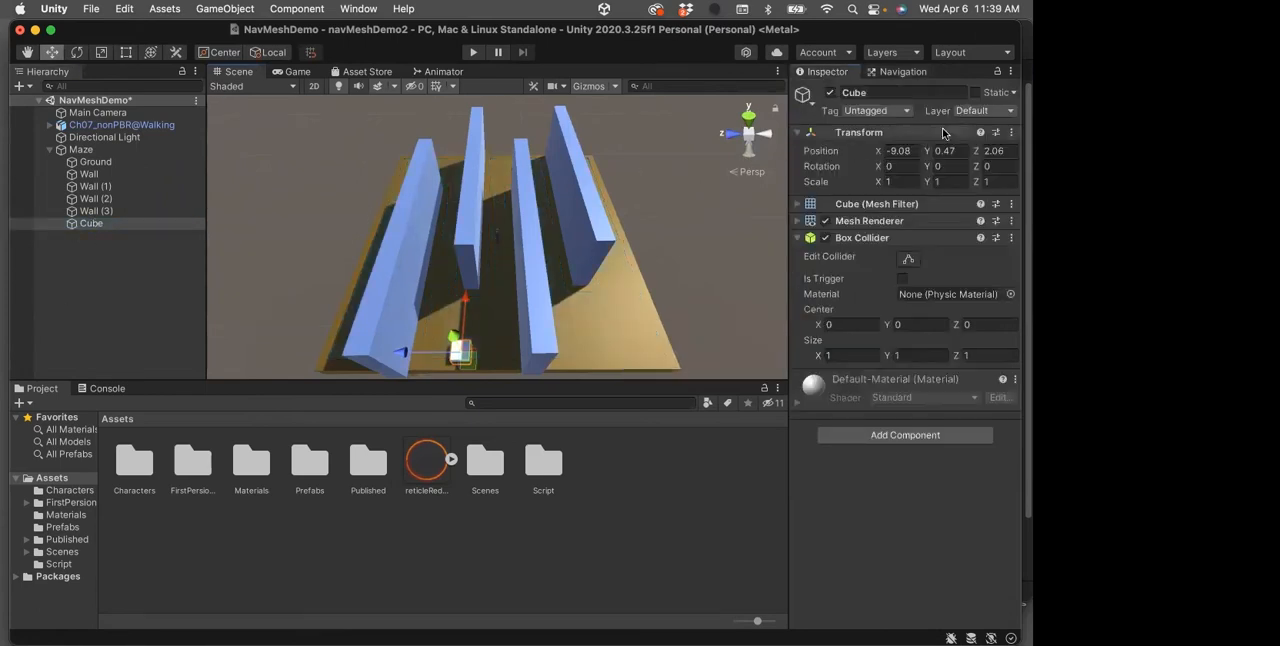
{"action": "left_click", "coordinate": [1012, 93]}
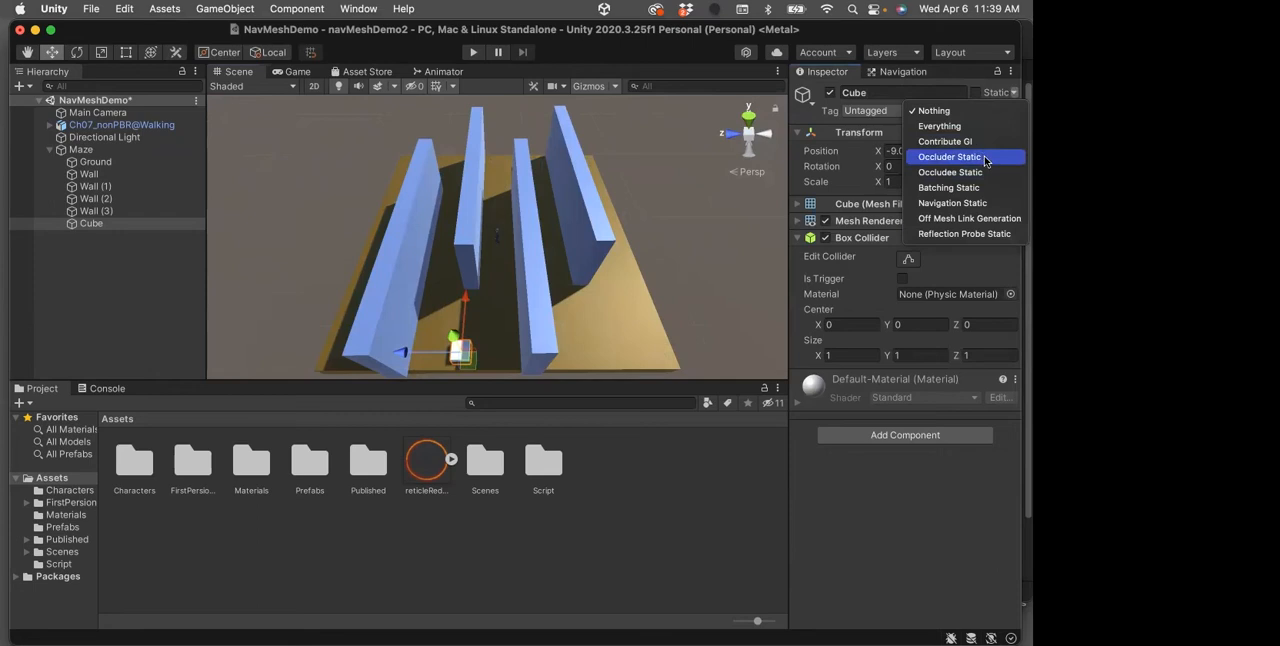
{"action": "left_click", "coordinate": [942, 204]}
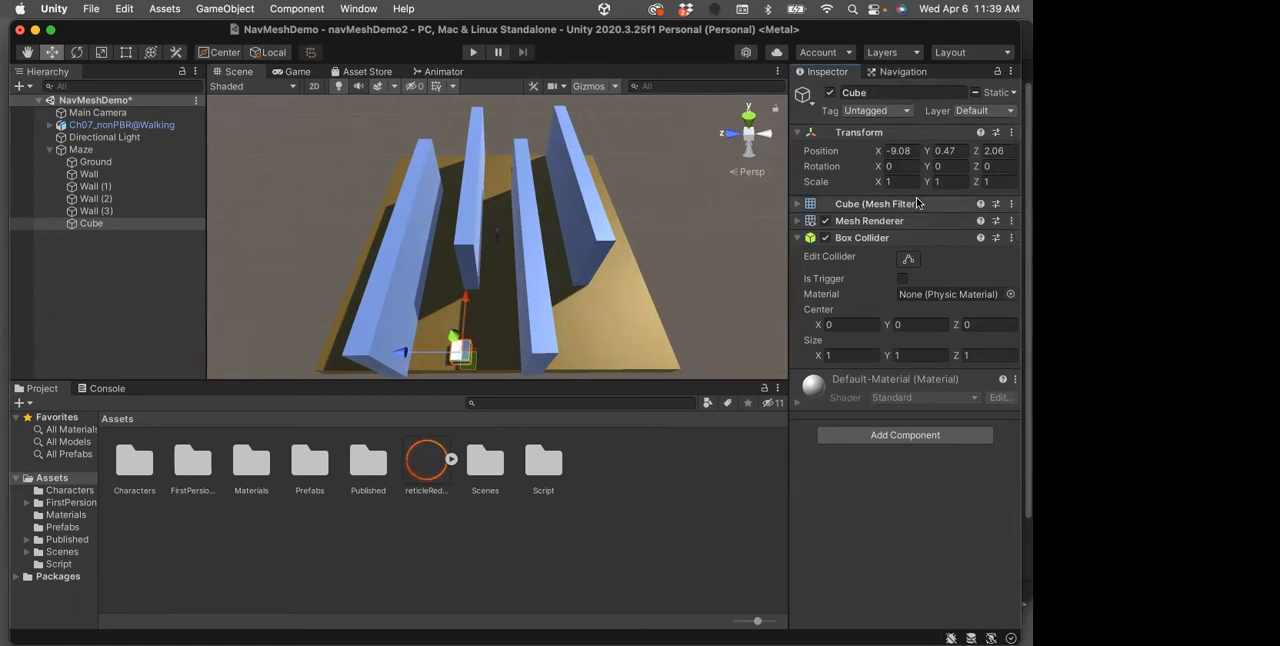
Check the Cube's object navigation settings and the Navigation Area types available for it
{"action": "left_click", "coordinate": [904, 73]}
{"action": "left_click", "coordinate": [952, 94]}
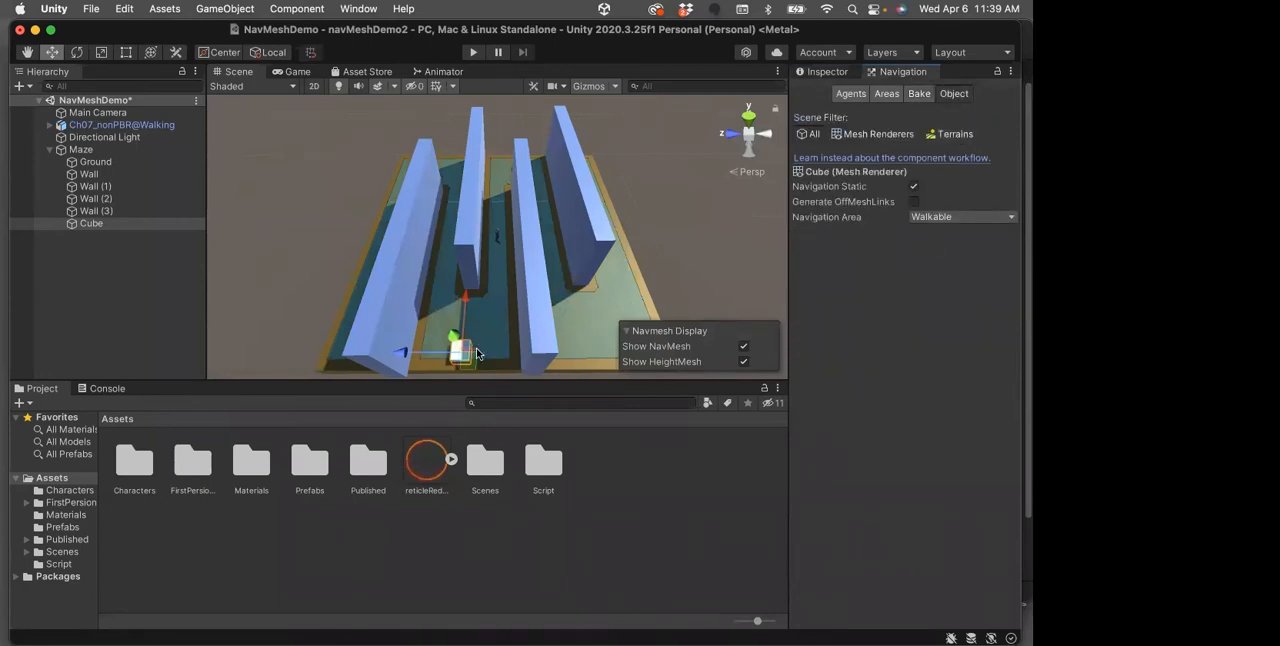
{"action": "left_click", "coordinate": [1010, 217]}
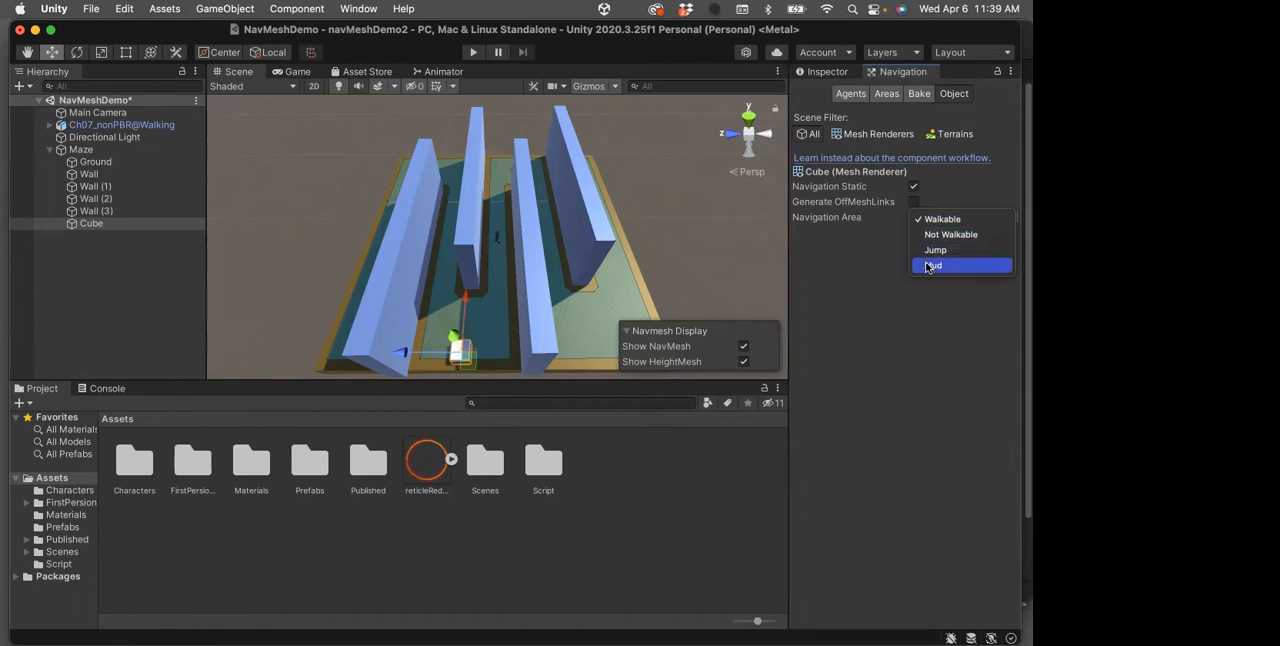
{"action": "left_click", "coordinate": [879, 252]}
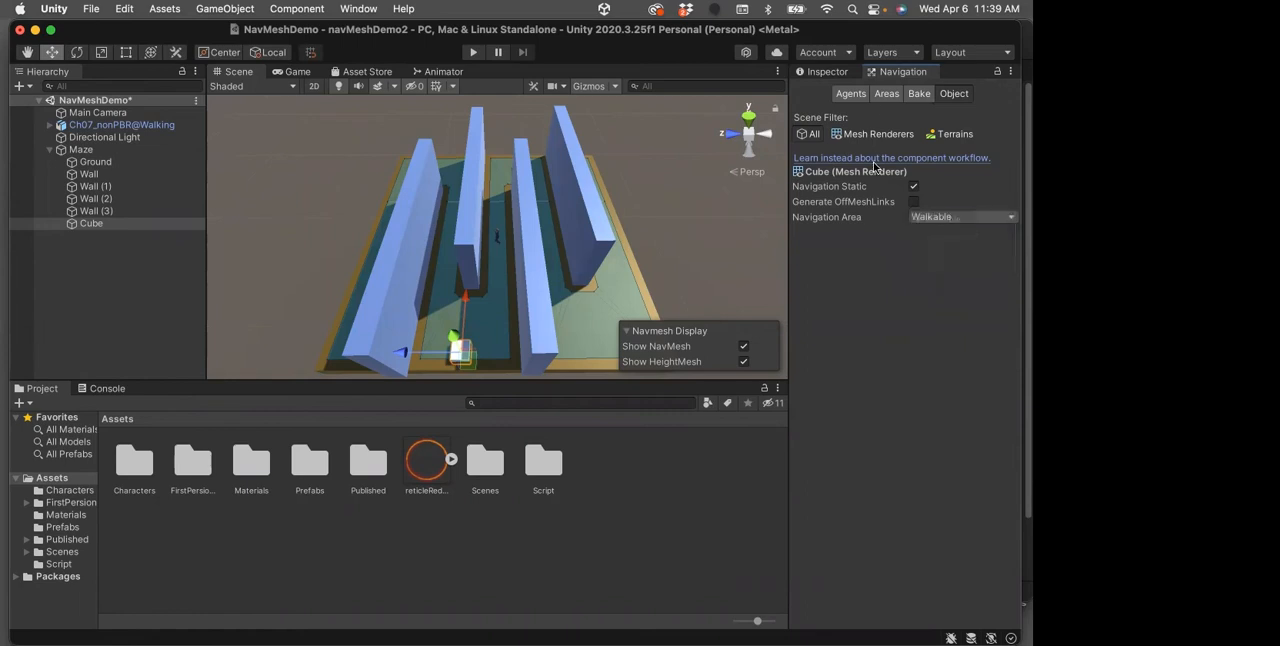
Define User 5 as a custom navigation area named Quicksand with a cost of 100, and save the scene
{"action": "left_click", "coordinate": [886, 93]}
{"action": "left_click", "coordinate": [897, 211]}
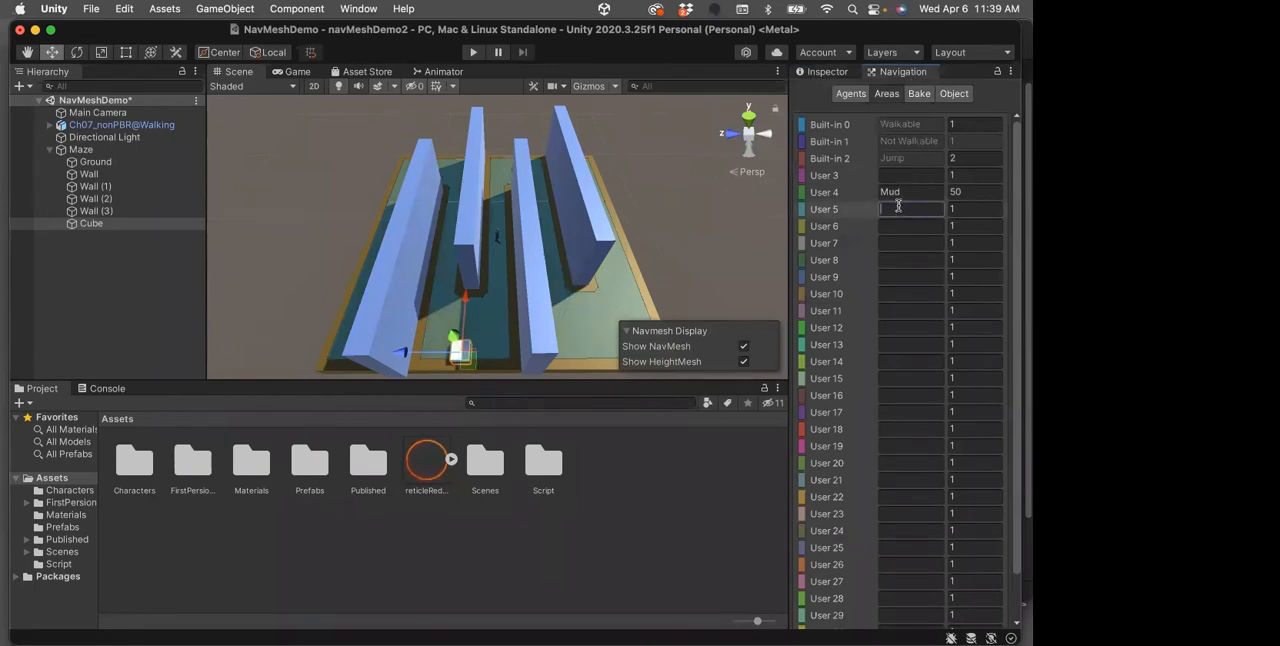
{"action": "type", "text": "Quicksand"}
{"action": "left_click", "coordinate": [970, 208]}
{"action": "type", "text": "100"}
{"action": "key", "text": "super+s"}
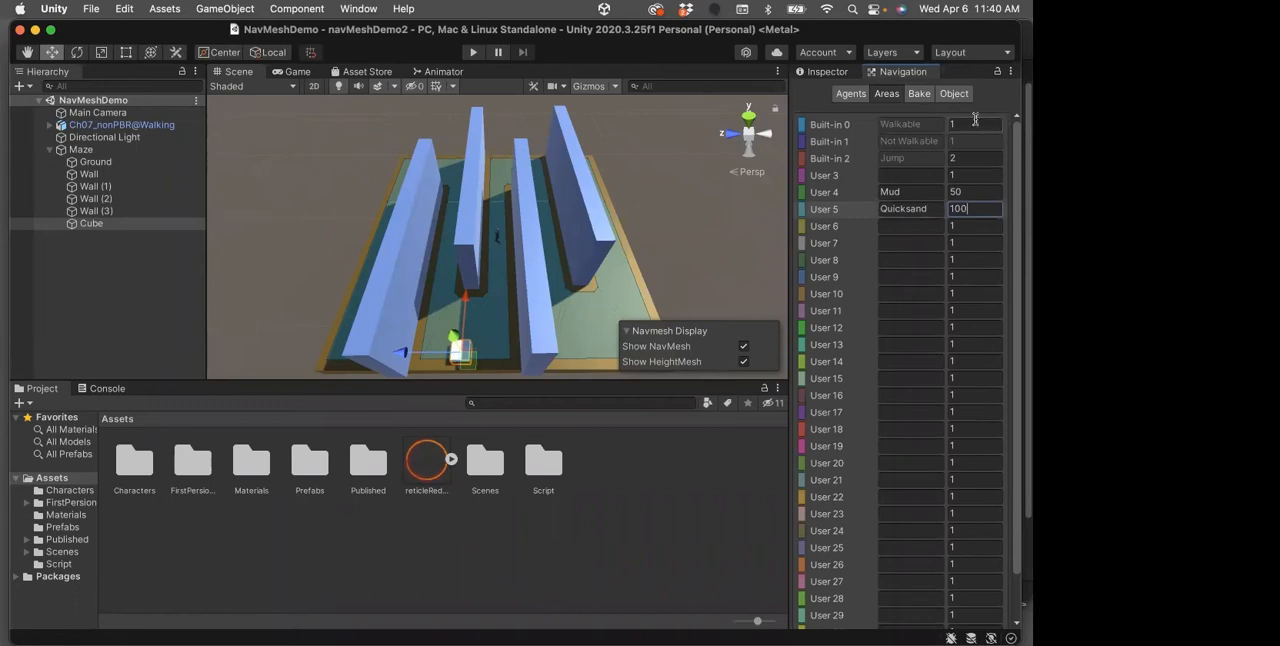
Try Not Walkable as the Cube's Navigation Area and replace it with a custom area type
{"action": "left_click", "coordinate": [954, 94]}
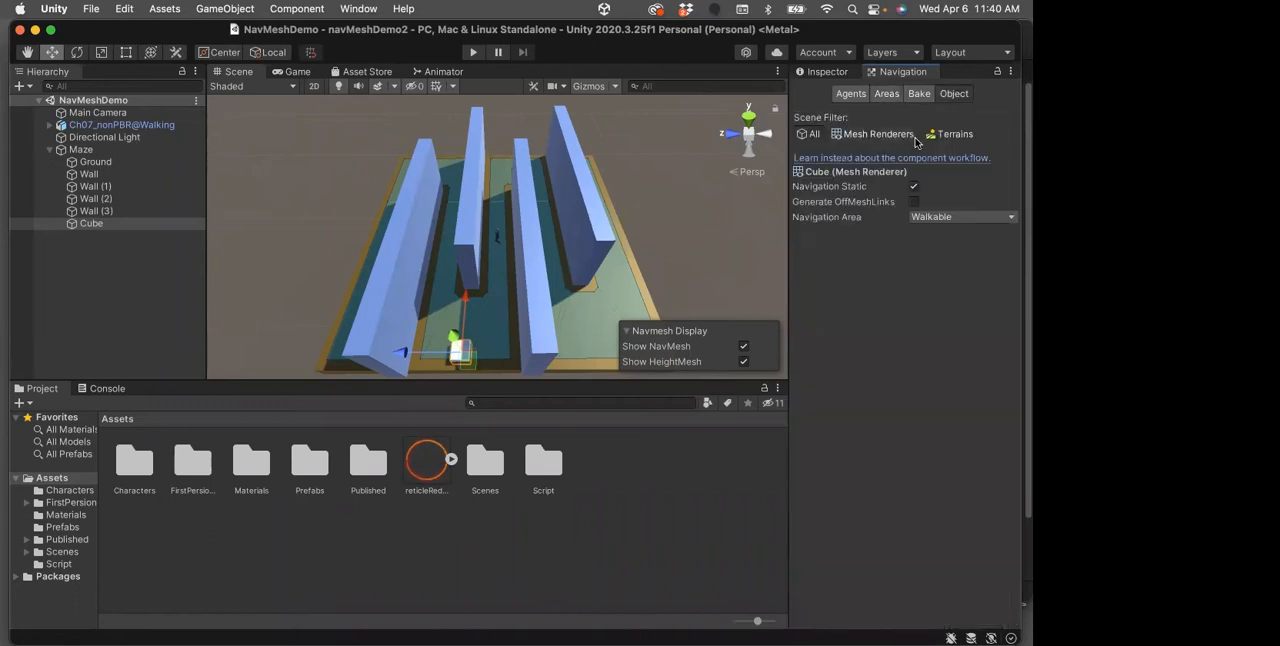
{"action": "left_click", "coordinate": [1004, 218]}
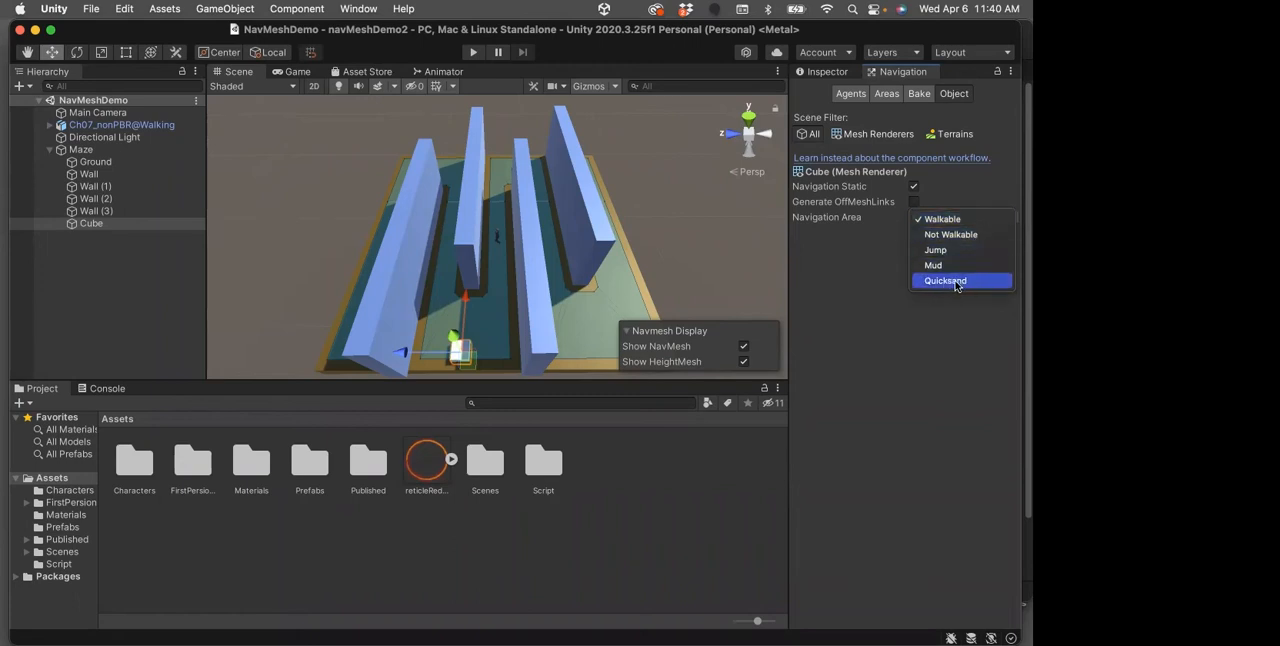
{"action": "left_click", "coordinate": [934, 235]}
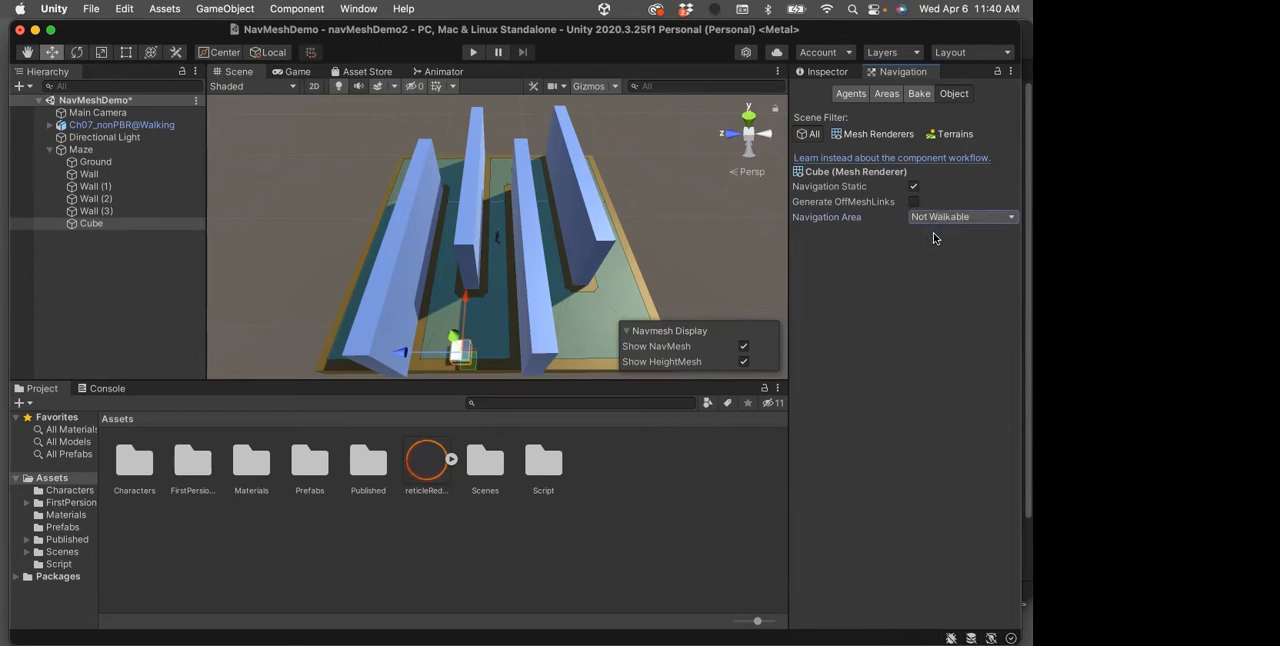
{"action": "left_click", "coordinate": [985, 218]}
{"action": "left_click", "coordinate": [962, 268]}
Rebake the NavMesh for Maze with the Cube included and inspect the baked surface between the walls
{"action": "left_click", "coordinate": [917, 94]}
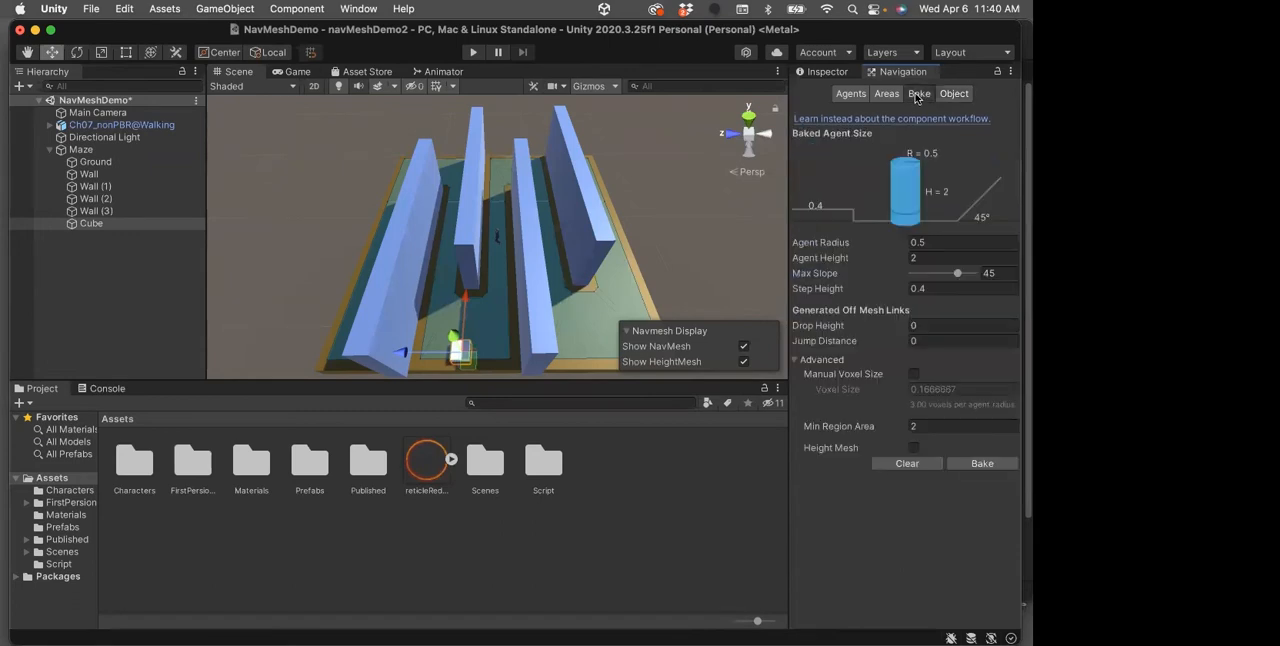
{"action": "left_click", "coordinate": [118, 150]}
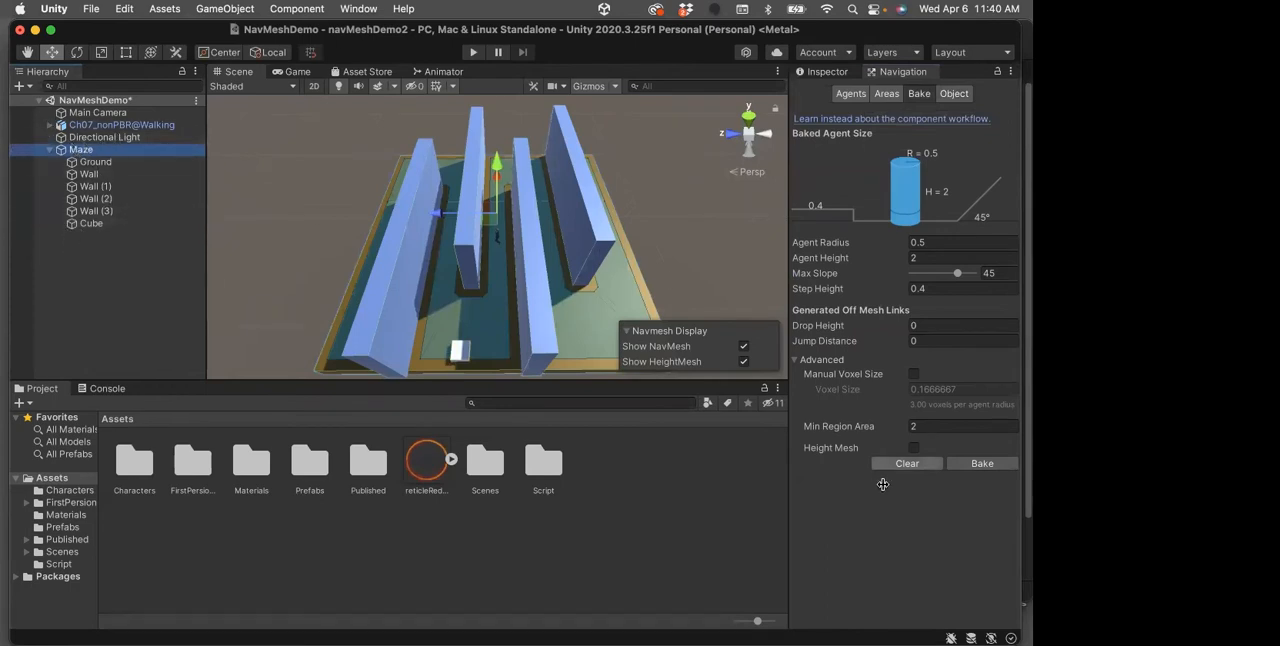
{"action": "left_click", "coordinate": [982, 464]}
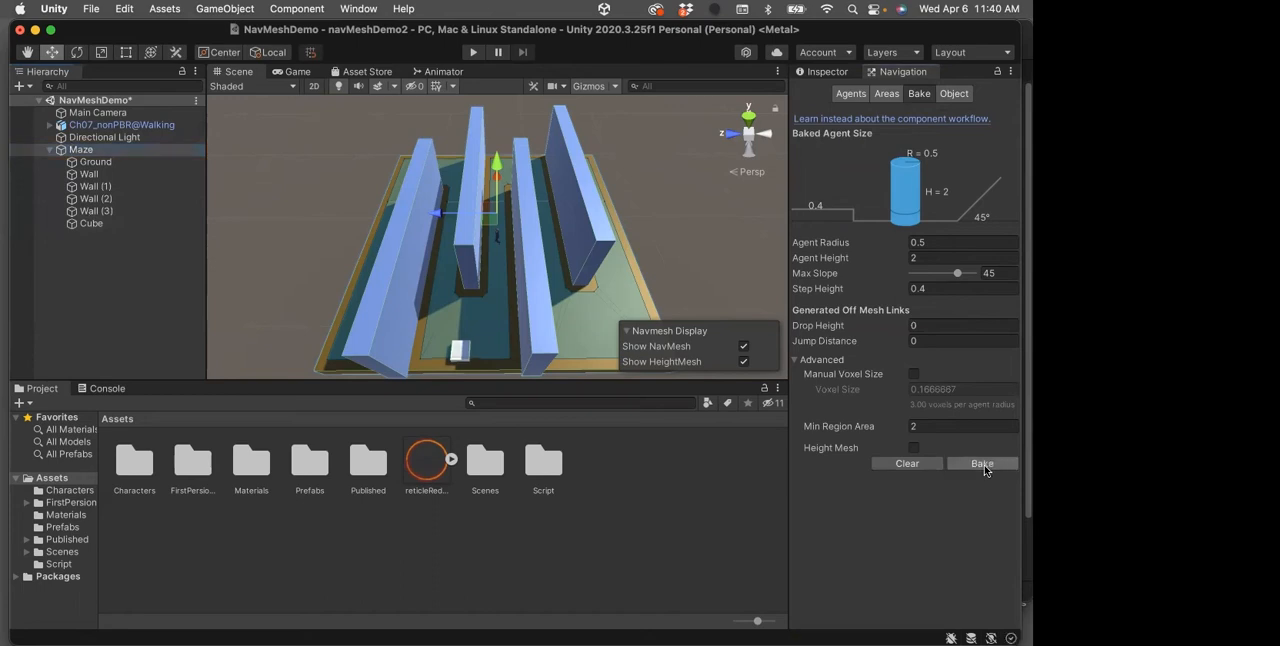
{"action": "left_click_drag", "start_coordinate": [460, 343], "coordinate": [469, 243], "text": "alt"}
{"action": "left_click_drag", "start_coordinate": [464, 303], "coordinate": [568, 293], "text": "alt"}
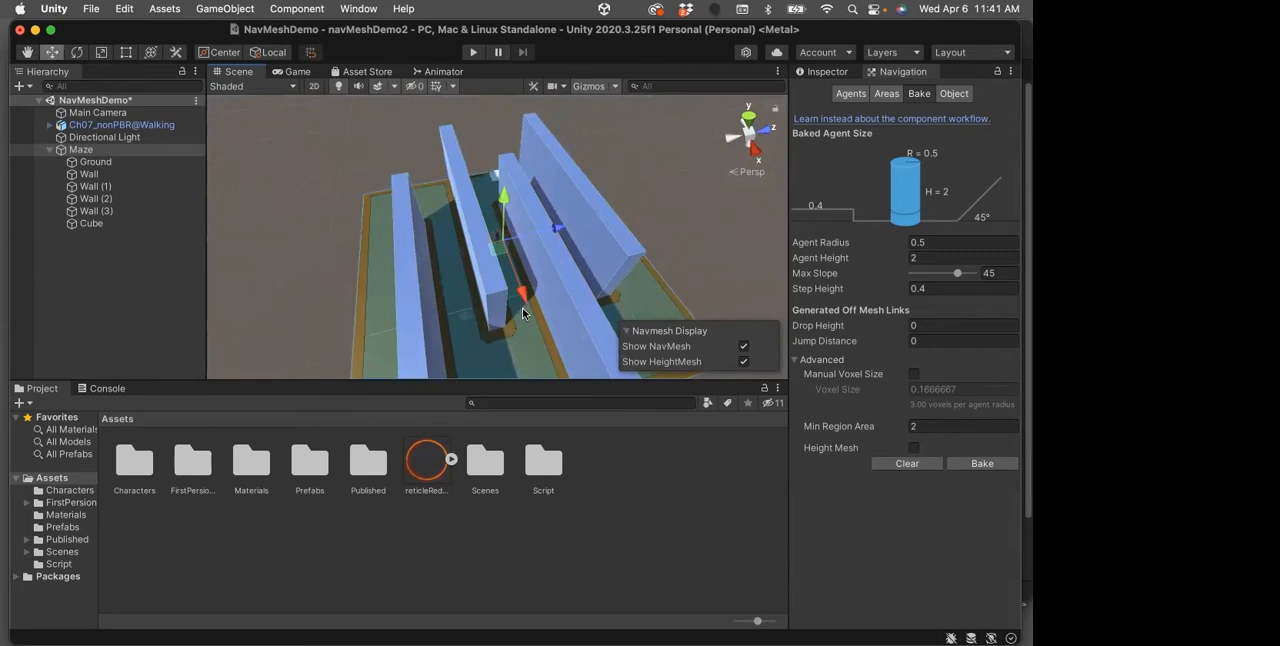
{"action": "left_click", "coordinate": [29, 52]}
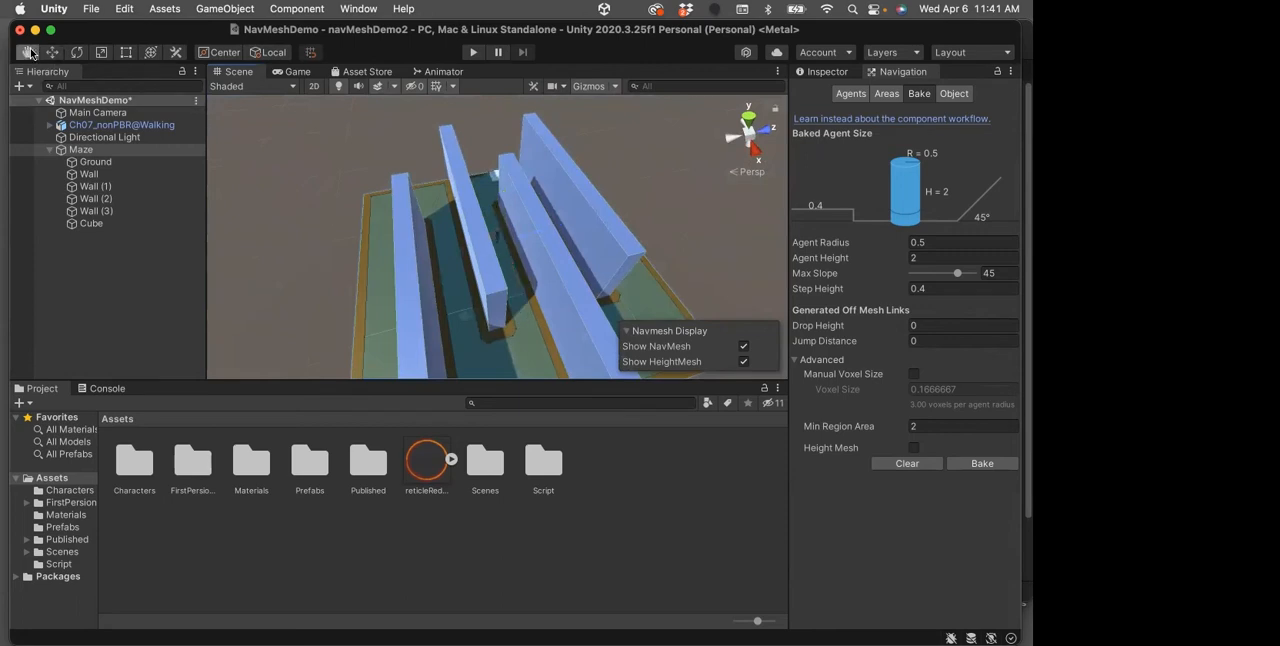
{"action": "left_click_drag", "start_coordinate": [506, 294], "coordinate": [493, 257], "text": "alt"}
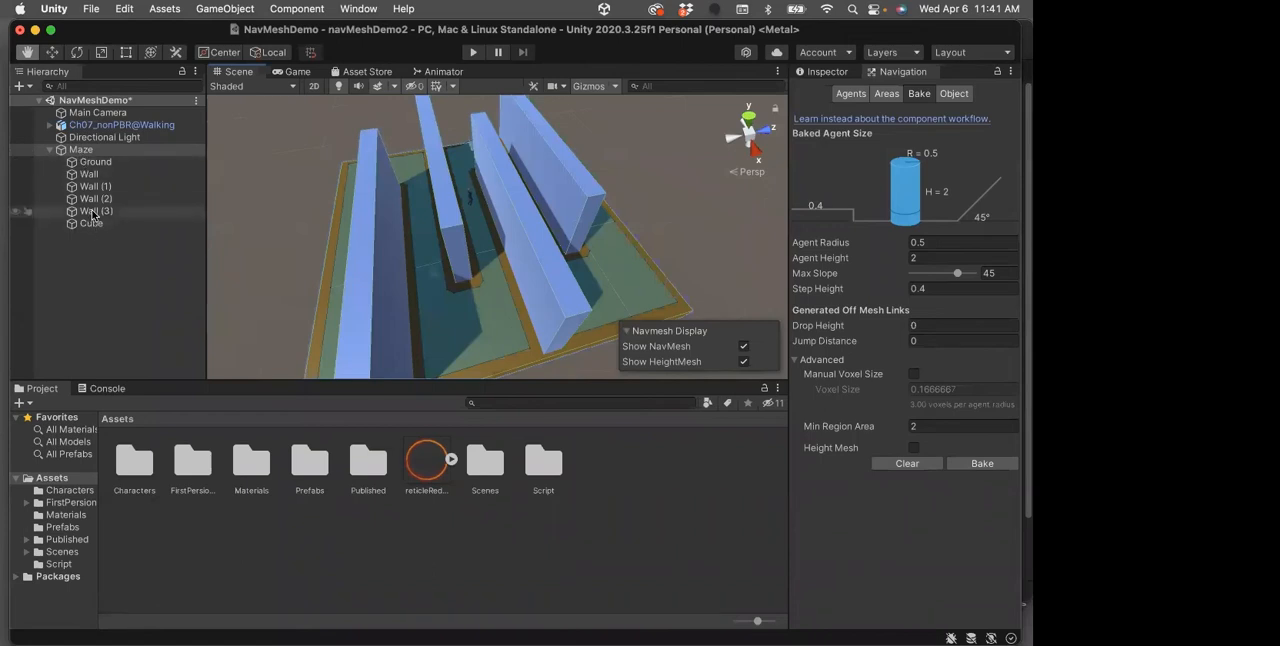
Check which static flags are enabled on the Maze parent object without changing them
{"action": "left_click", "coordinate": [88, 151]}
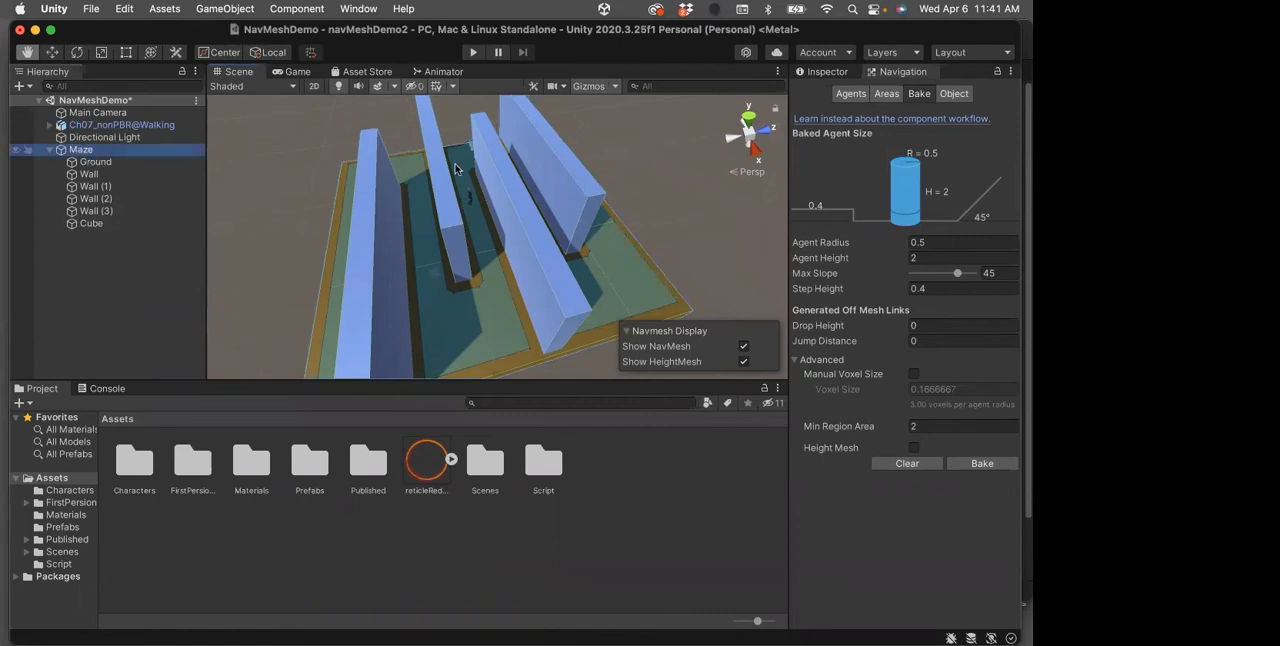
{"action": "left_click", "coordinate": [822, 72]}
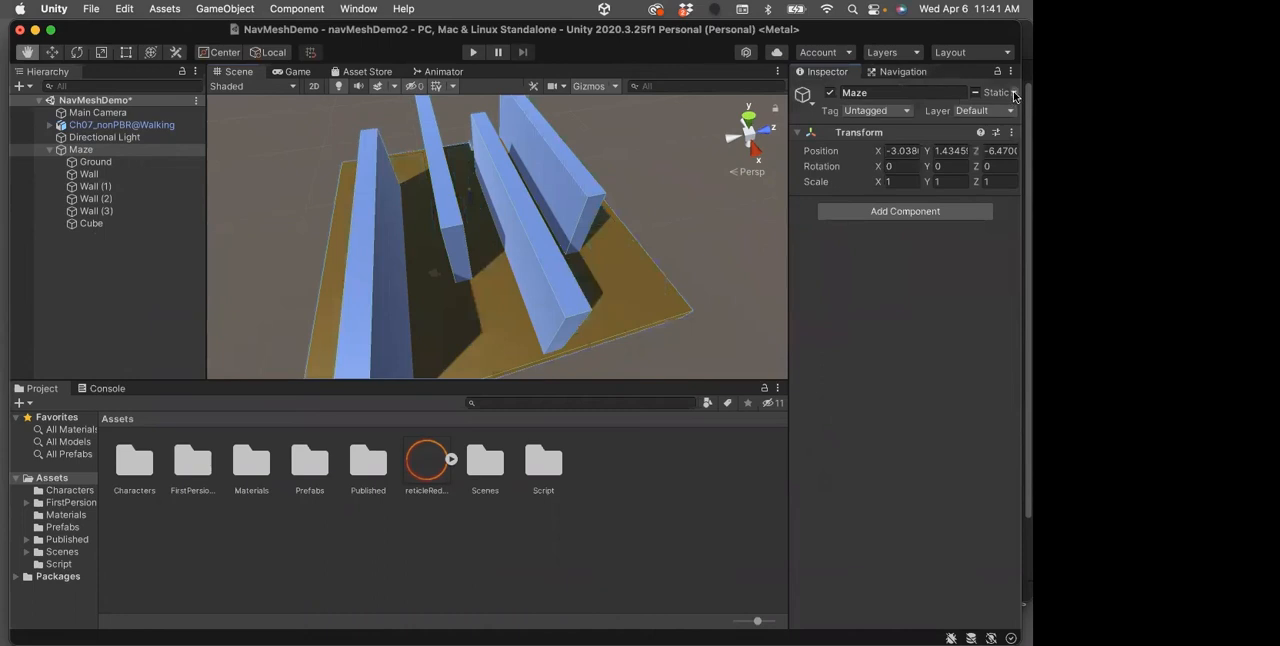
{"action": "left_click", "coordinate": [1014, 93]}
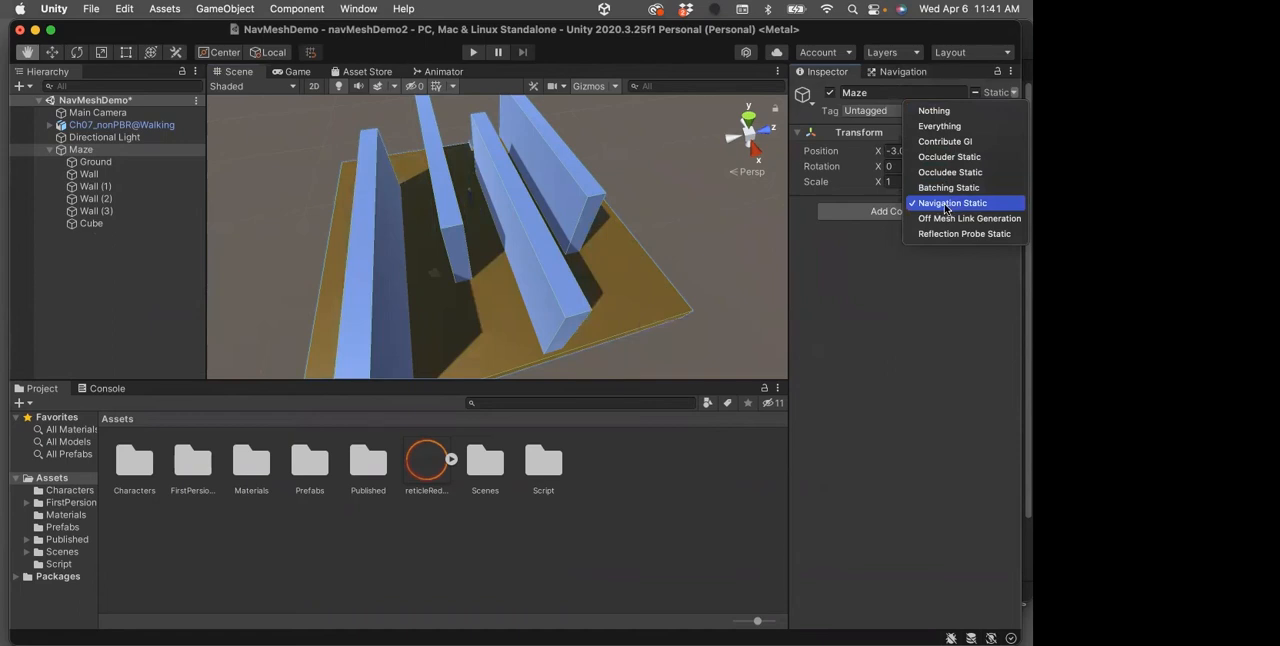
{"action": "left_click", "coordinate": [862, 266]}
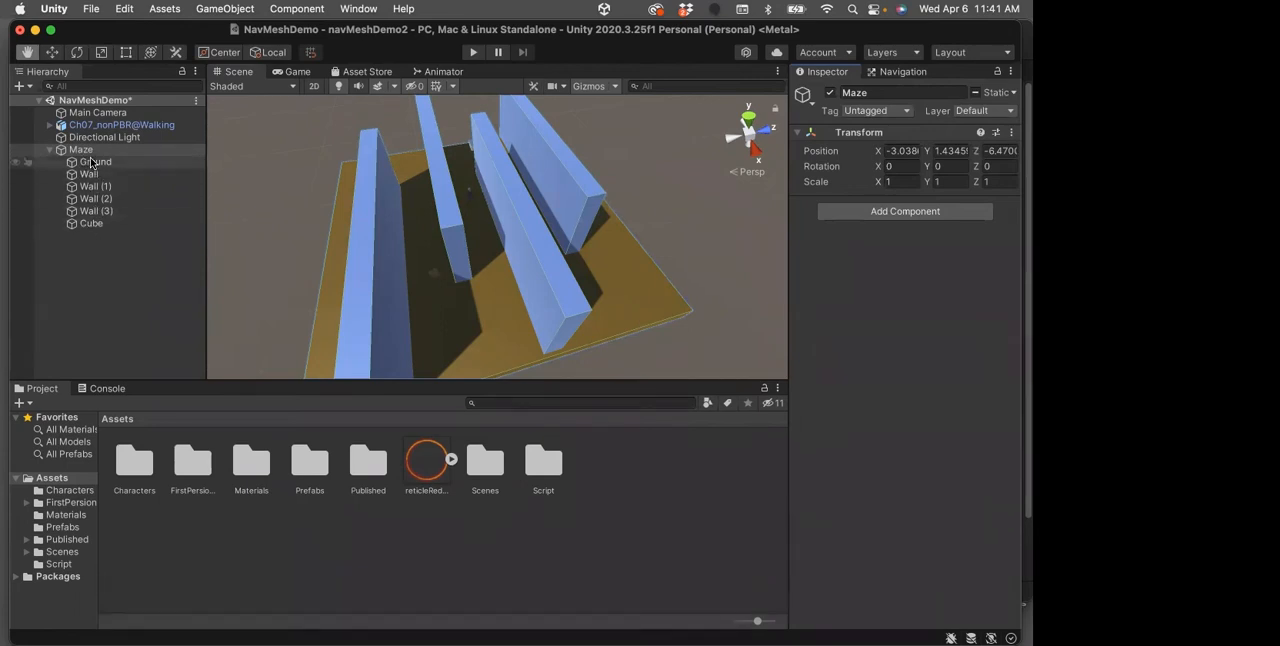
{"action": "left_click", "coordinate": [1013, 92]}
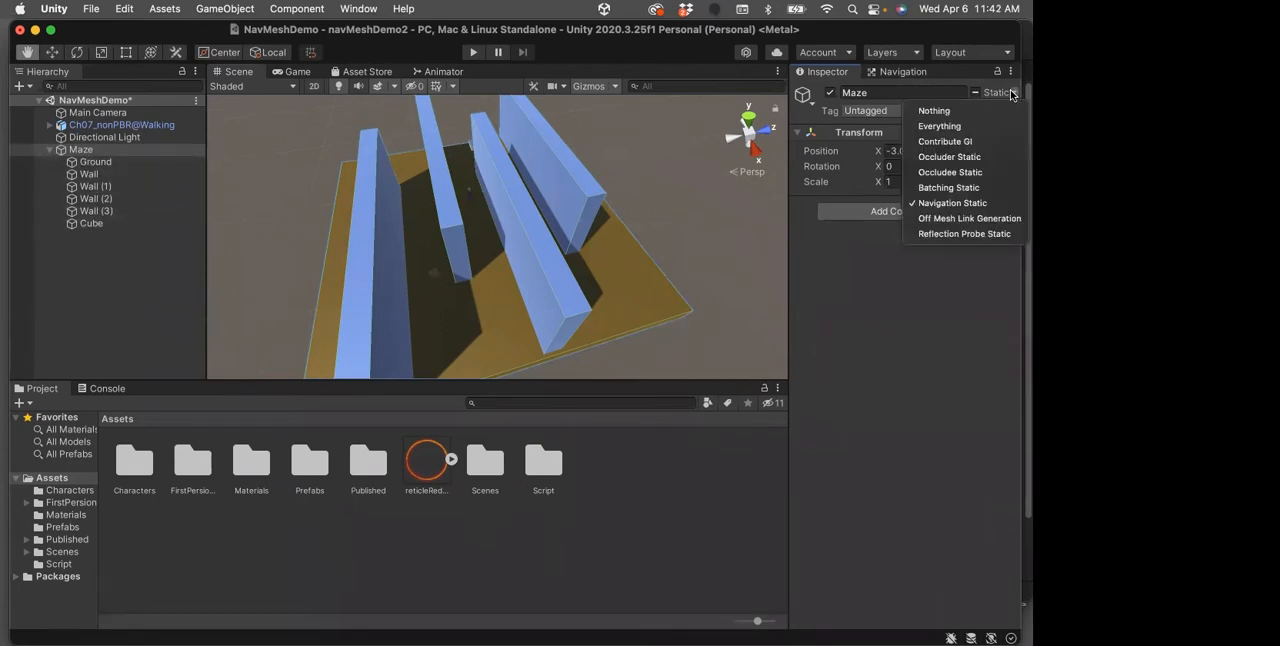
{"action": "left_click", "coordinate": [916, 288]}
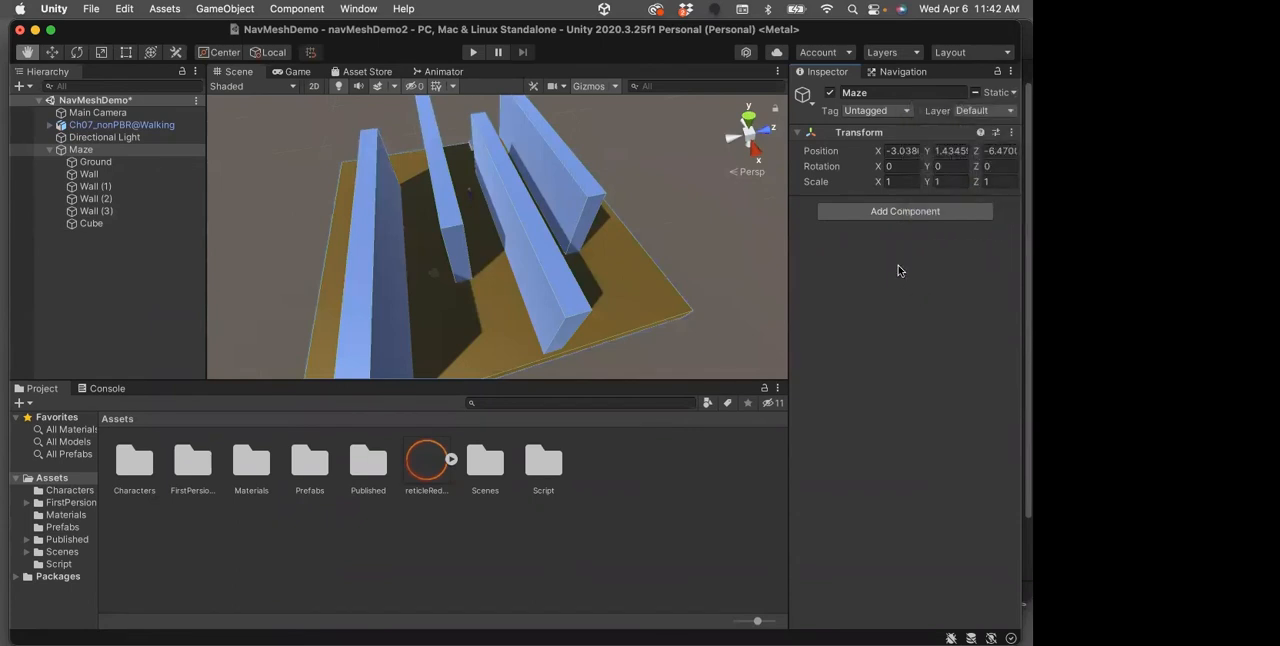
Review the Navigation window's Agents, Areas, Bake and Object settings, and examine the baked maze from another angle
{"action": "left_click", "coordinate": [903, 72]}
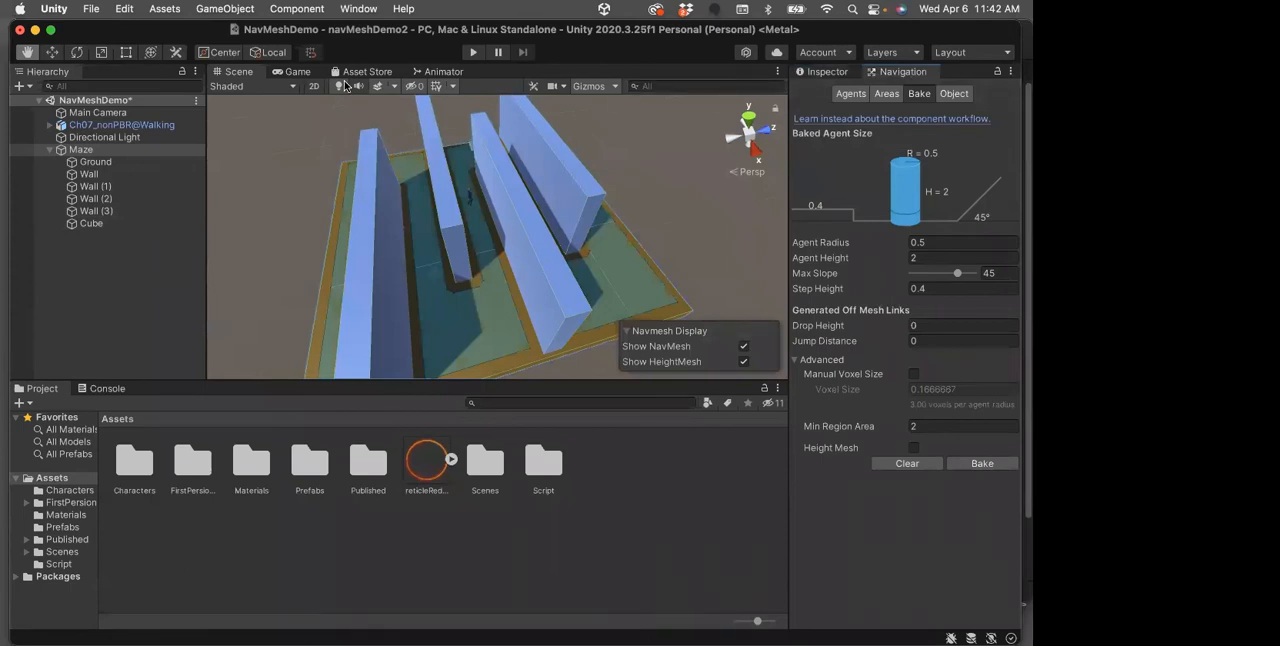
{"action": "left_click", "coordinate": [368, 9]}
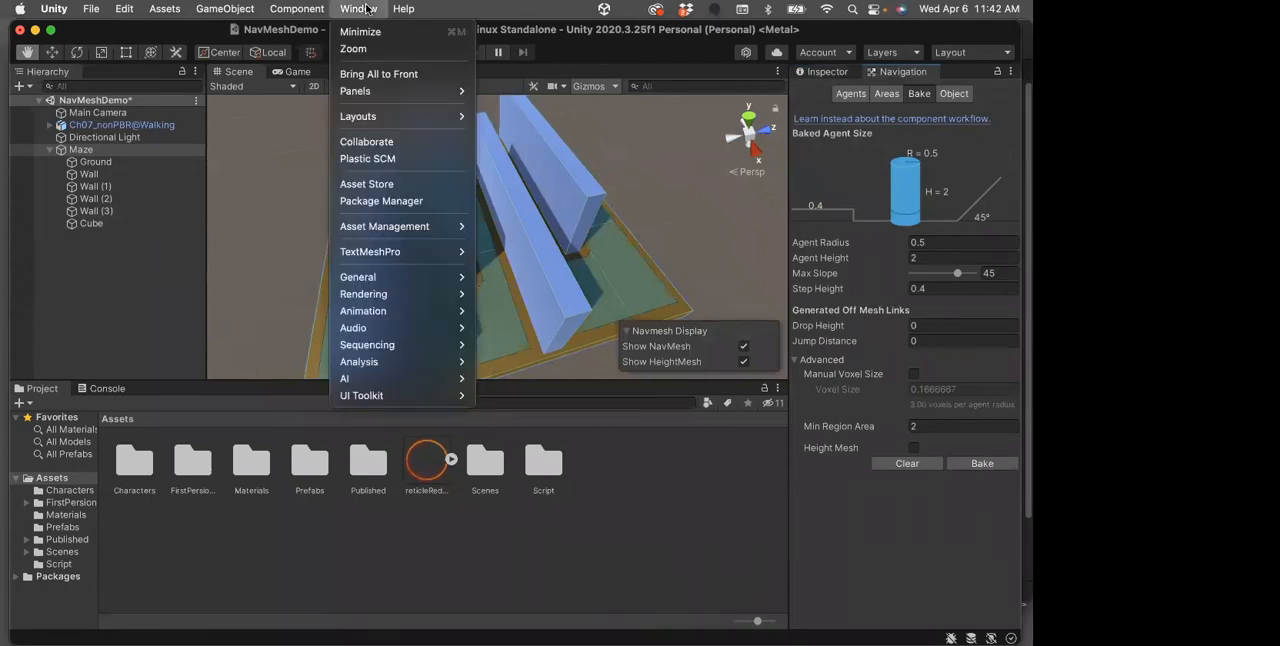
{"action": "mouse_move", "coordinate": [455, 384]}
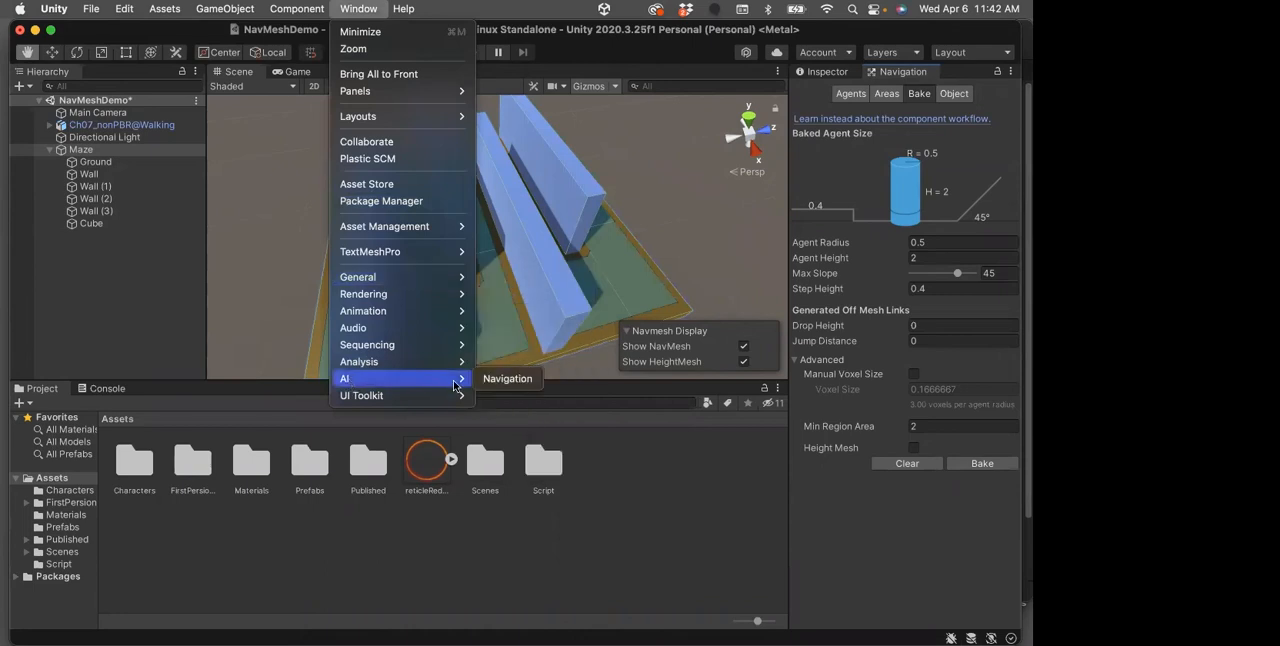
{"action": "left_click", "coordinate": [515, 387]}
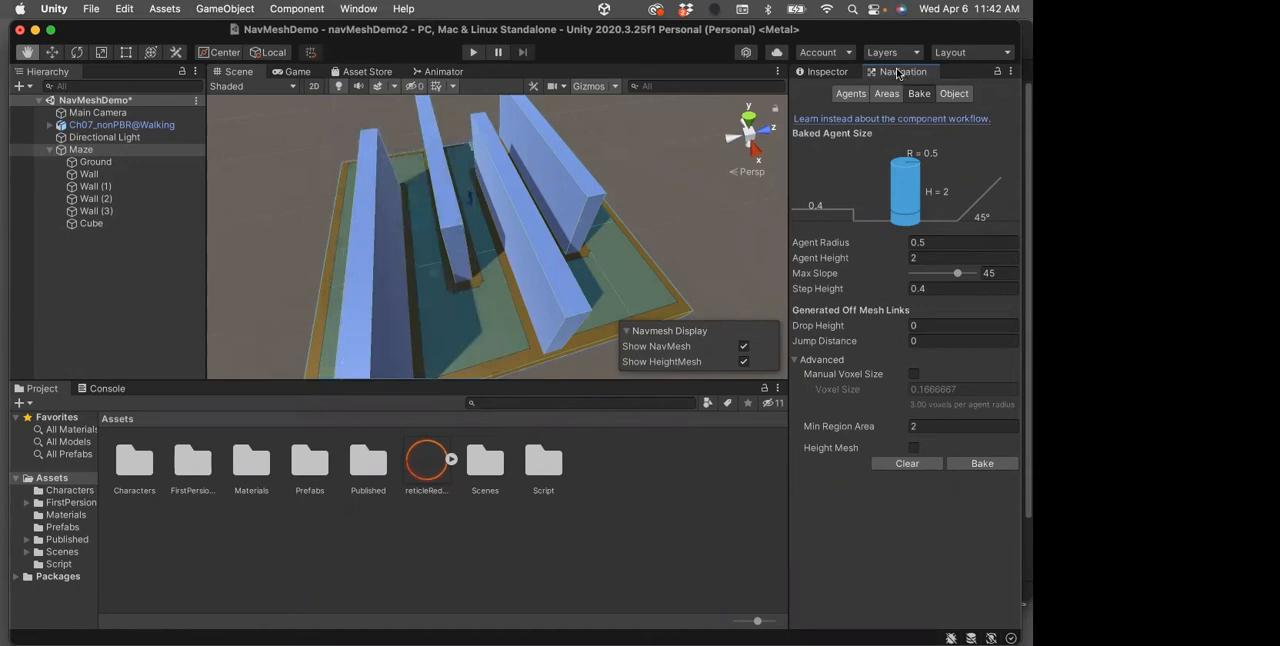
{"action": "left_click", "coordinate": [851, 94]}
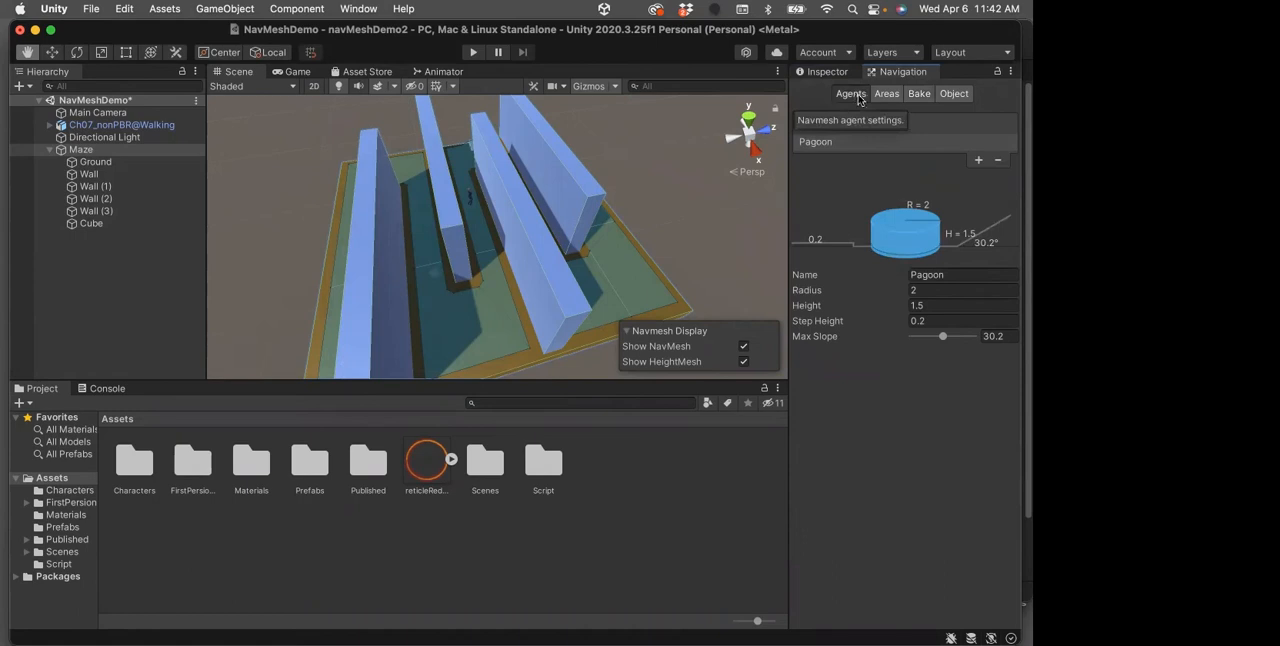
{"action": "left_click", "coordinate": [886, 94]}
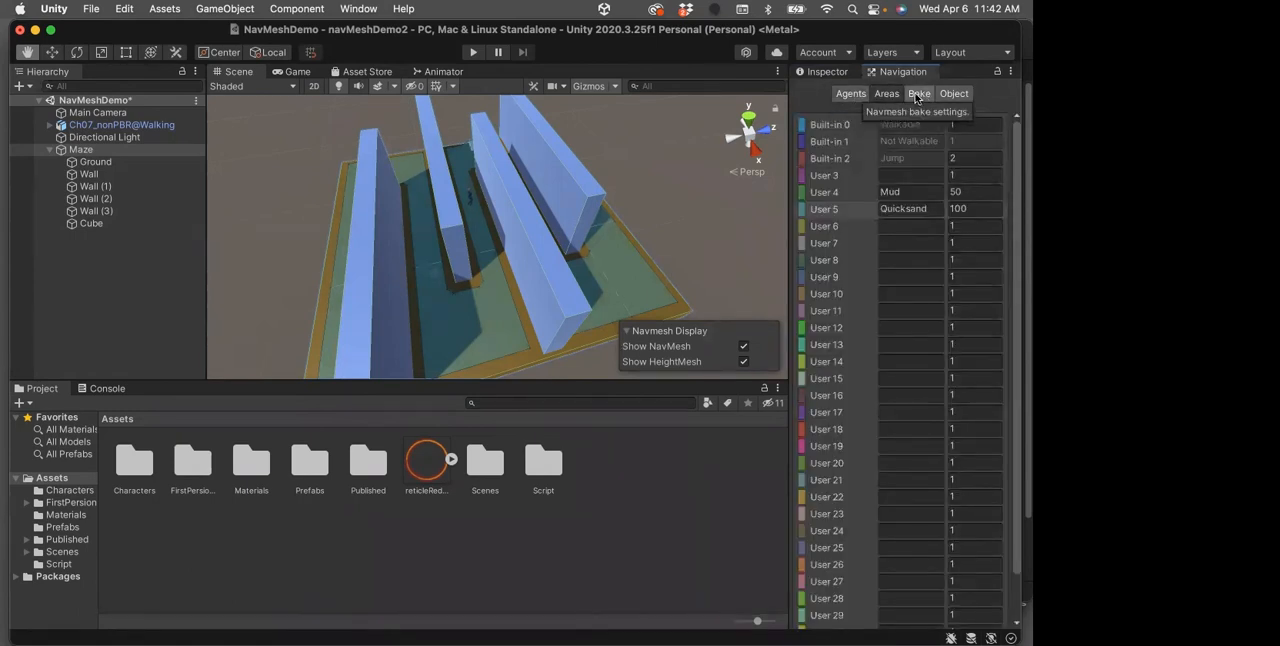
{"action": "left_click", "coordinate": [917, 94]}
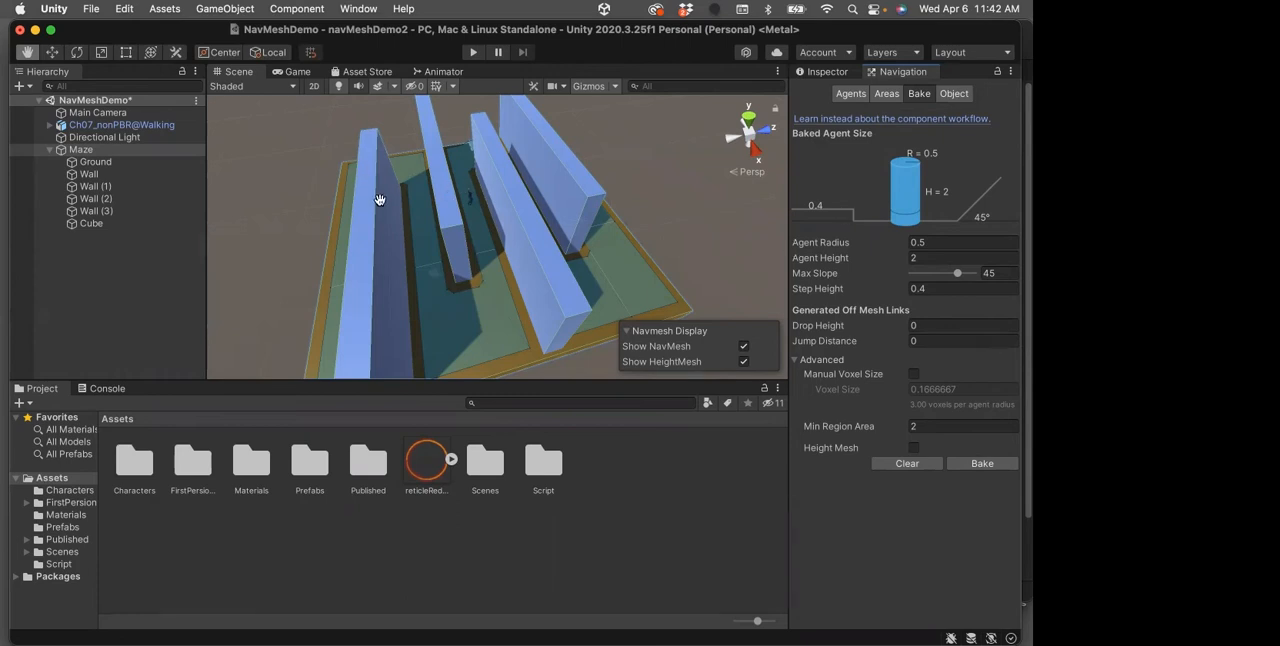
{"action": "left_click_drag", "start_coordinate": [379, 199], "coordinate": [614, 245], "text": "alt"}
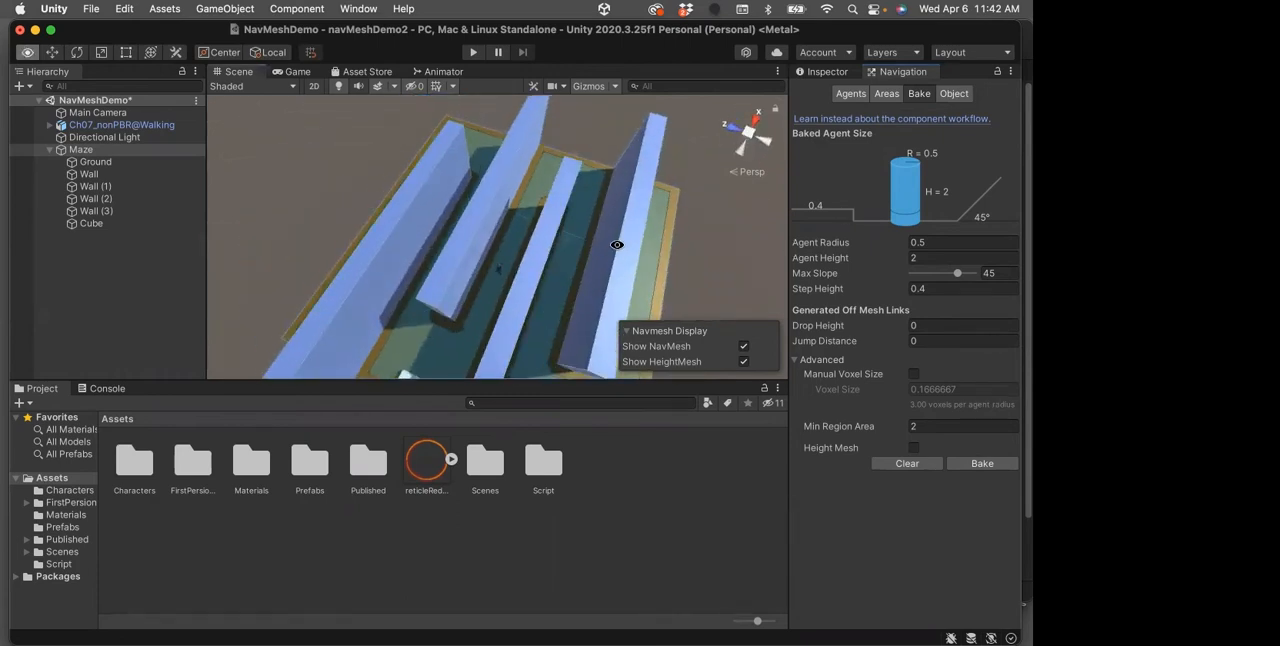
{"action": "left_click", "coordinate": [954, 95]}
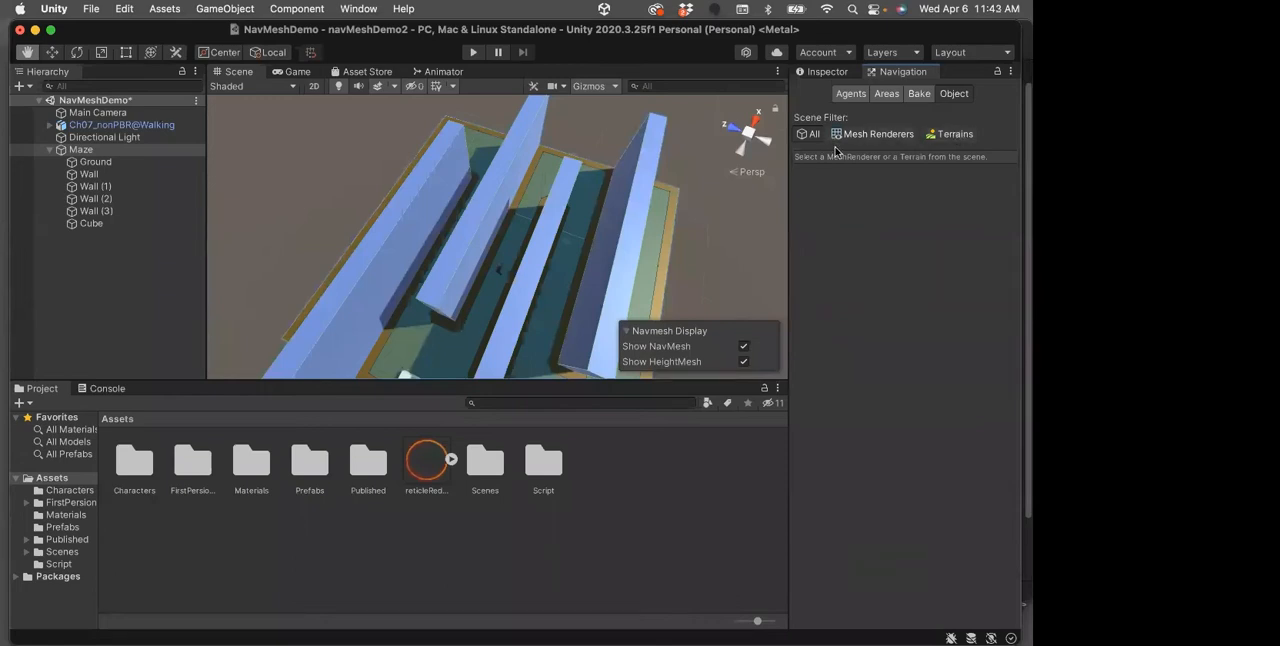
{"action": "key", "text": "alt"}
{"action": "left_click_drag", "start_coordinate": [597, 205], "coordinate": [505, 235], "text": "alt"}
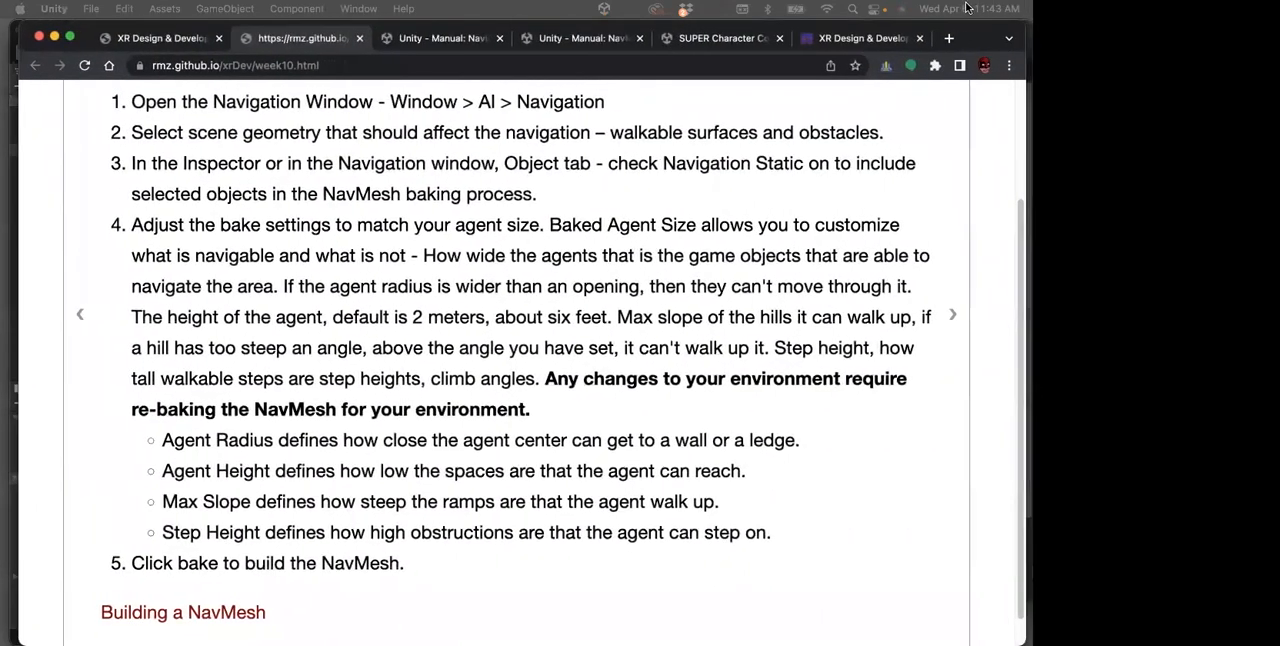
Switch to Chrome and review the week10 page's notes on building a NavMesh, agents and area costs
{"action": "scroll", "coordinate": [929, 209], "scroll_direction": "up", "scroll_amount": 3}
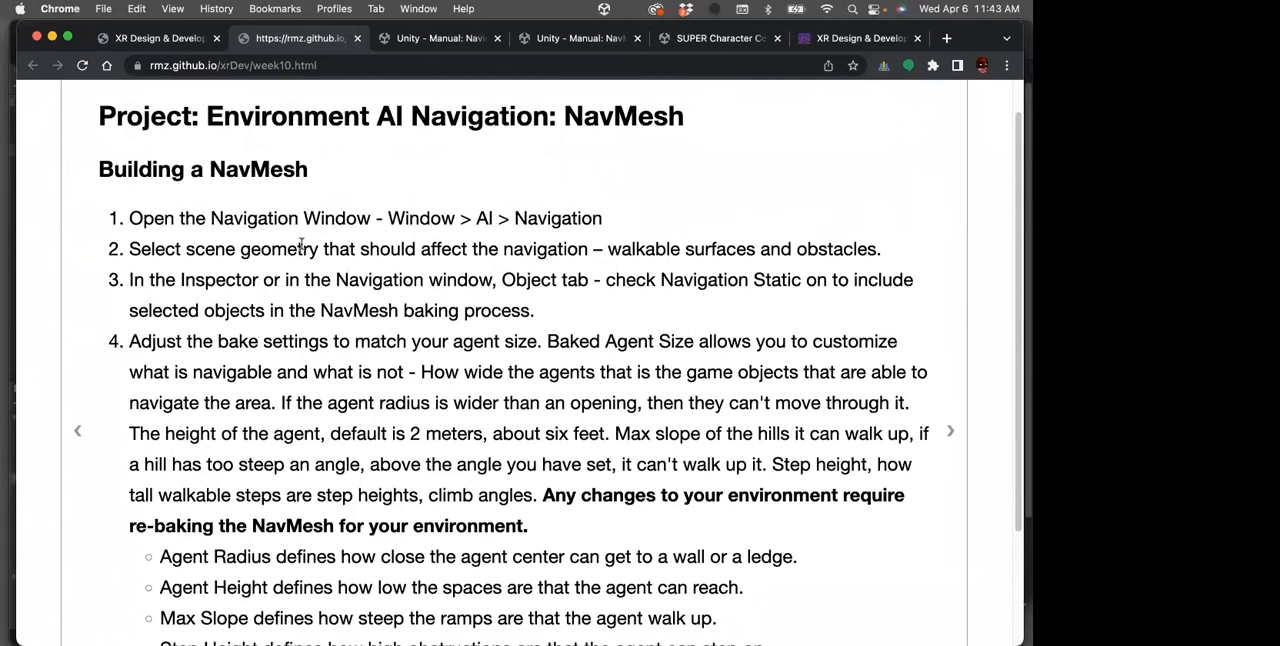
{"action": "scroll", "coordinate": [300, 241], "scroll_direction": "down", "scroll_amount": 1}
{"action": "scroll", "coordinate": [280, 360], "scroll_direction": "down", "scroll_amount": 1}
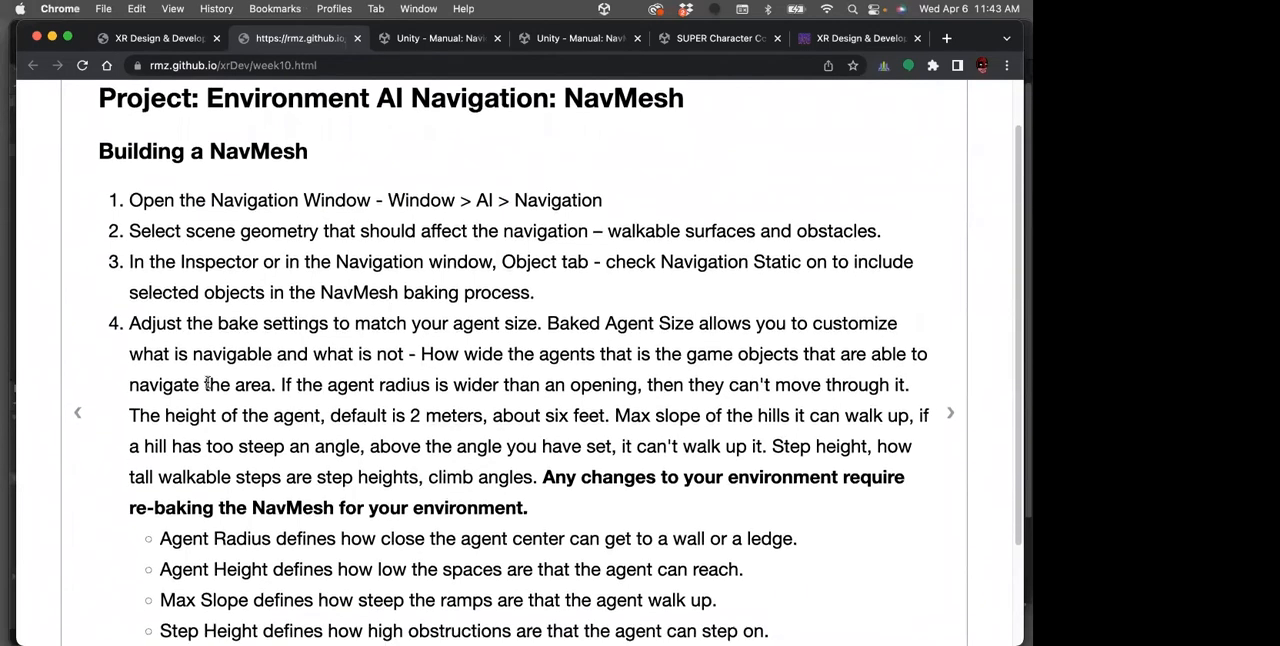
{"action": "scroll", "coordinate": [314, 263], "scroll_direction": "down", "scroll_amount": 10}
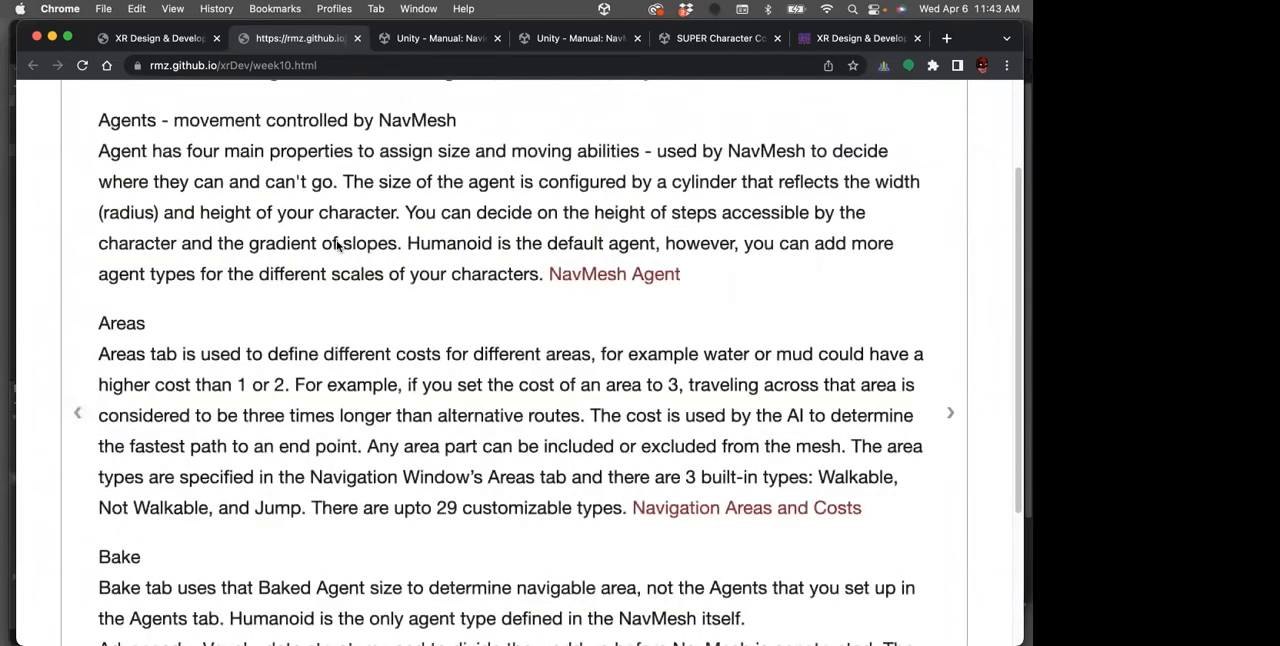
Read the week10 page's notes on area costs, Bake and Object settings, and the steps for building a NavMesh
{"action": "scroll", "coordinate": [608, 400], "scroll_direction": "down", "scroll_amount": 3}
{"action": "scroll", "coordinate": [611, 400], "scroll_direction": "down", "scroll_amount": 2}
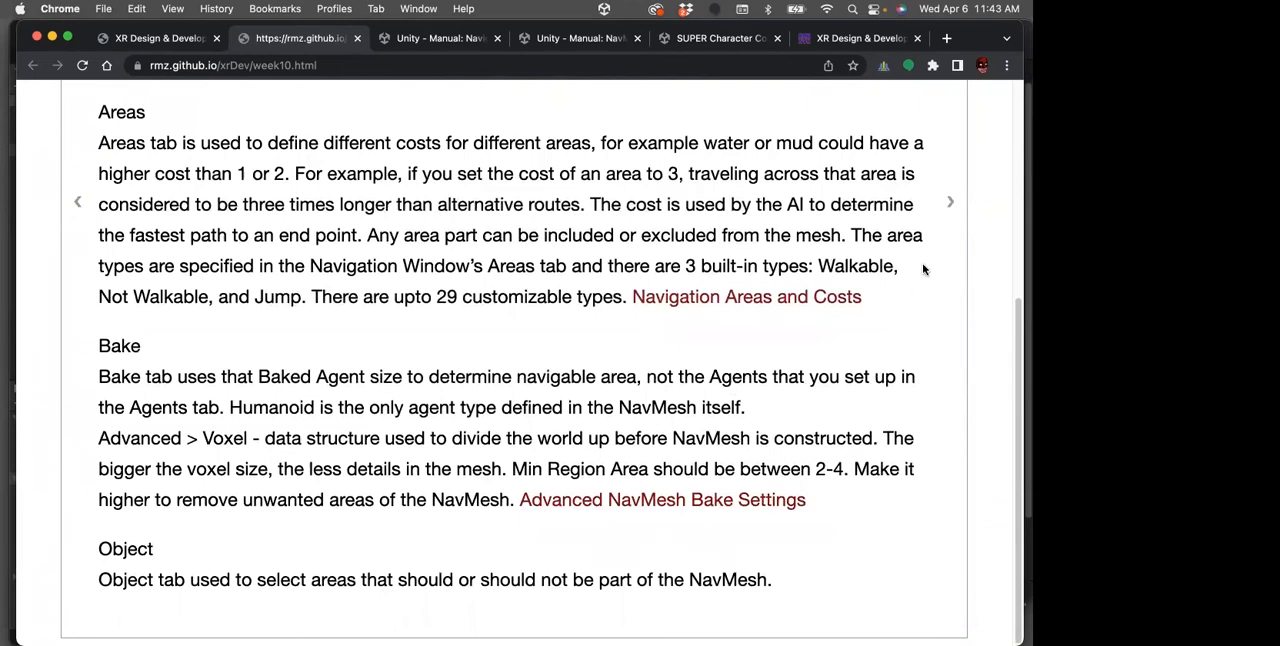
{"action": "left_click", "coordinate": [950, 202]}
{"action": "scroll", "coordinate": [745, 311], "scroll_direction": "up", "scroll_amount": 2}
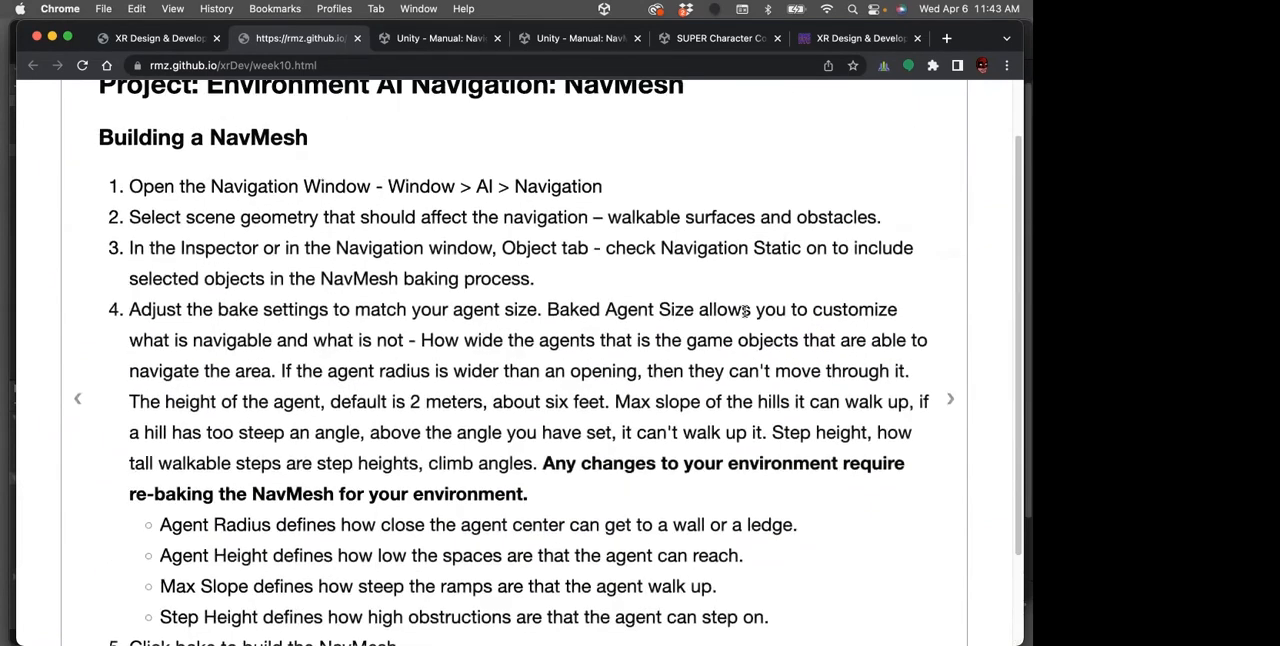
{"action": "scroll", "coordinate": [745, 311], "scroll_direction": "down", "scroll_amount": 2}
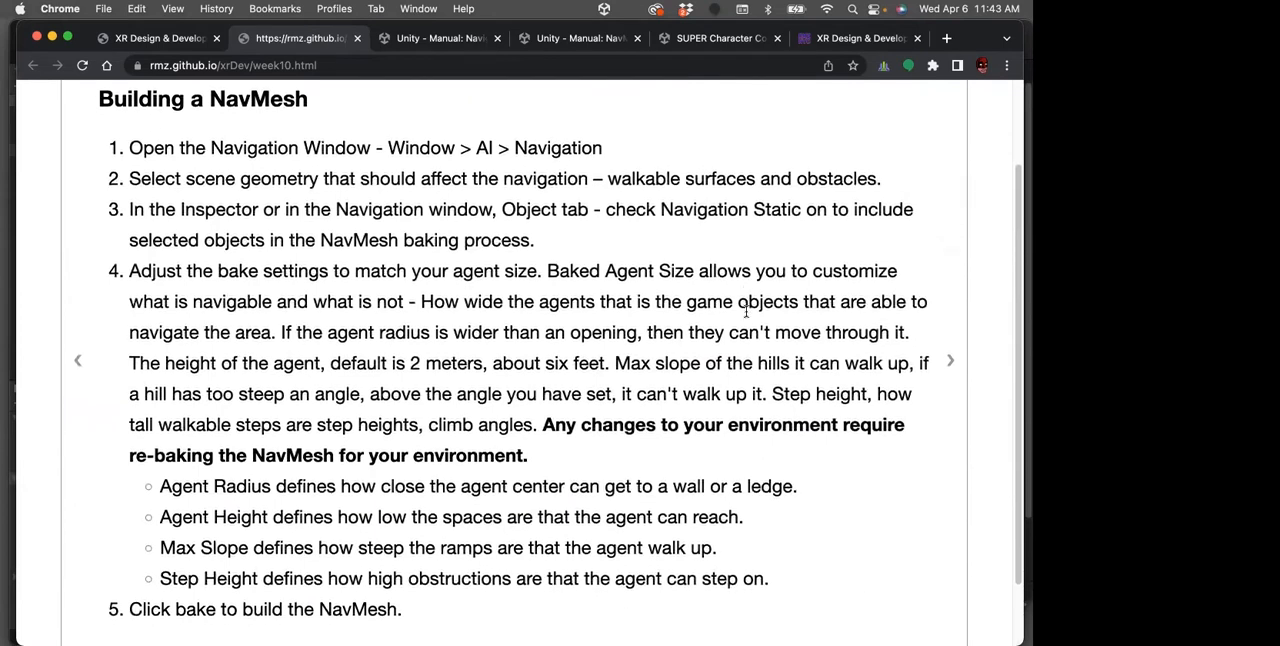
{"action": "scroll", "coordinate": [745, 315], "scroll_direction": "down", "scroll_amount": 1}
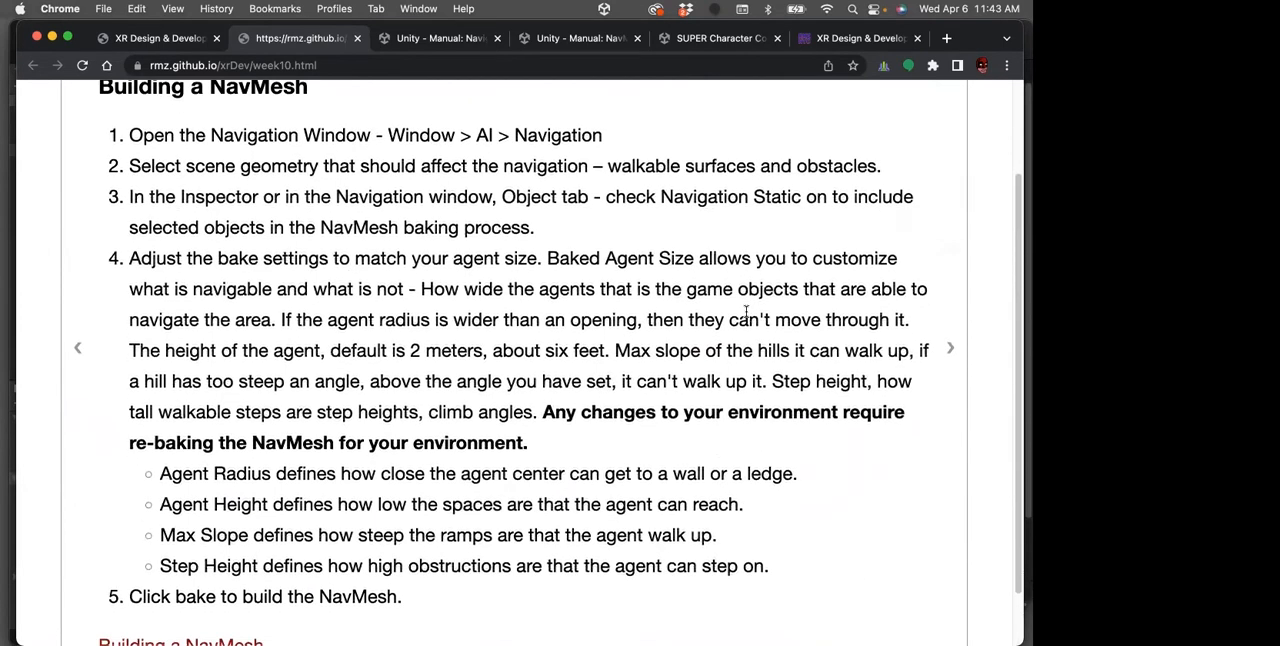
{"action": "scroll", "coordinate": [745, 313], "scroll_direction": "down", "scroll_amount": 1}
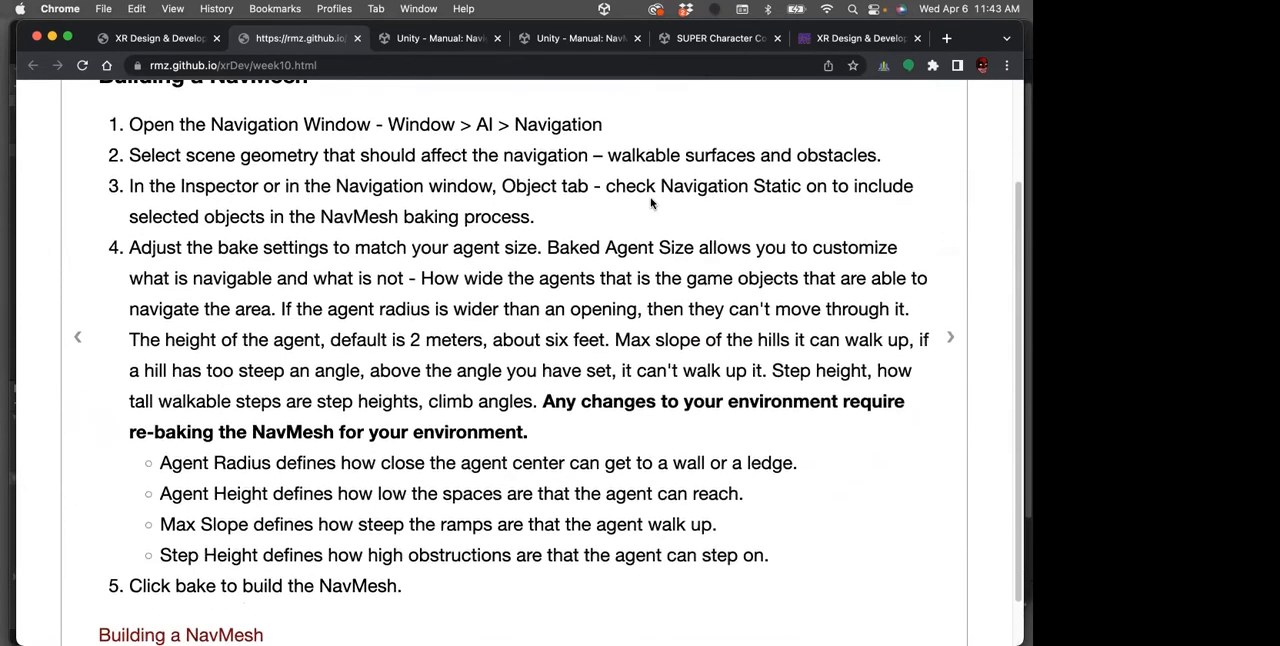
{"action": "scroll", "coordinate": [565, 281], "scroll_direction": "down", "scroll_amount": 1}
{"action": "scroll", "coordinate": [565, 281], "scroll_direction": "down", "scroll_amount": 1}
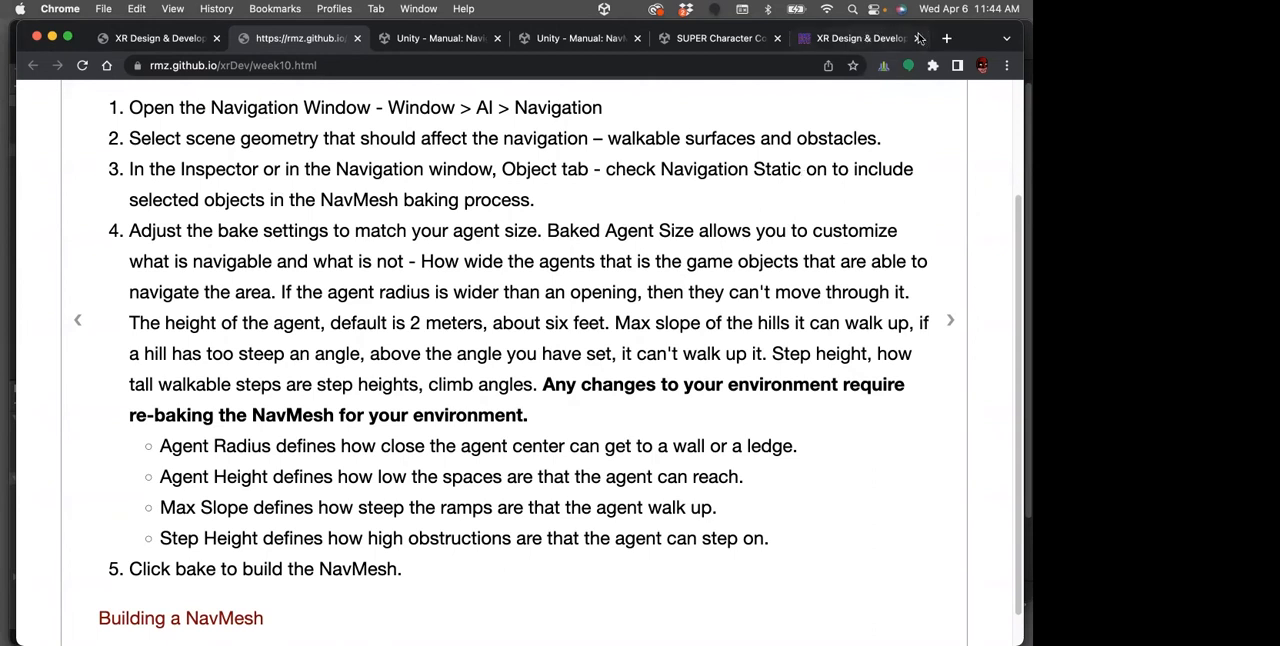
Switch to Unity and look over the baked maze in the scene
{"action": "left_click_drag", "start_coordinate": [964, 35], "coordinate": [1279, 230]}
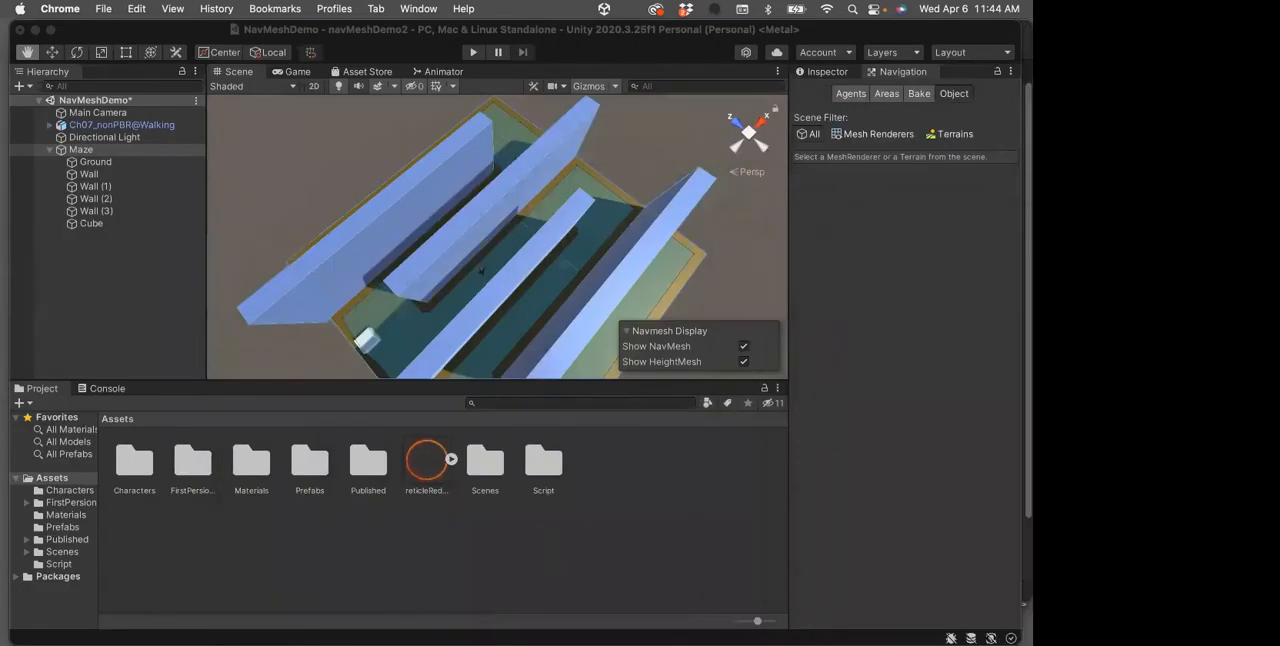
{"action": "key", "text": "ctrl+Up"}
{"action": "left_click", "coordinate": [514, 290]}
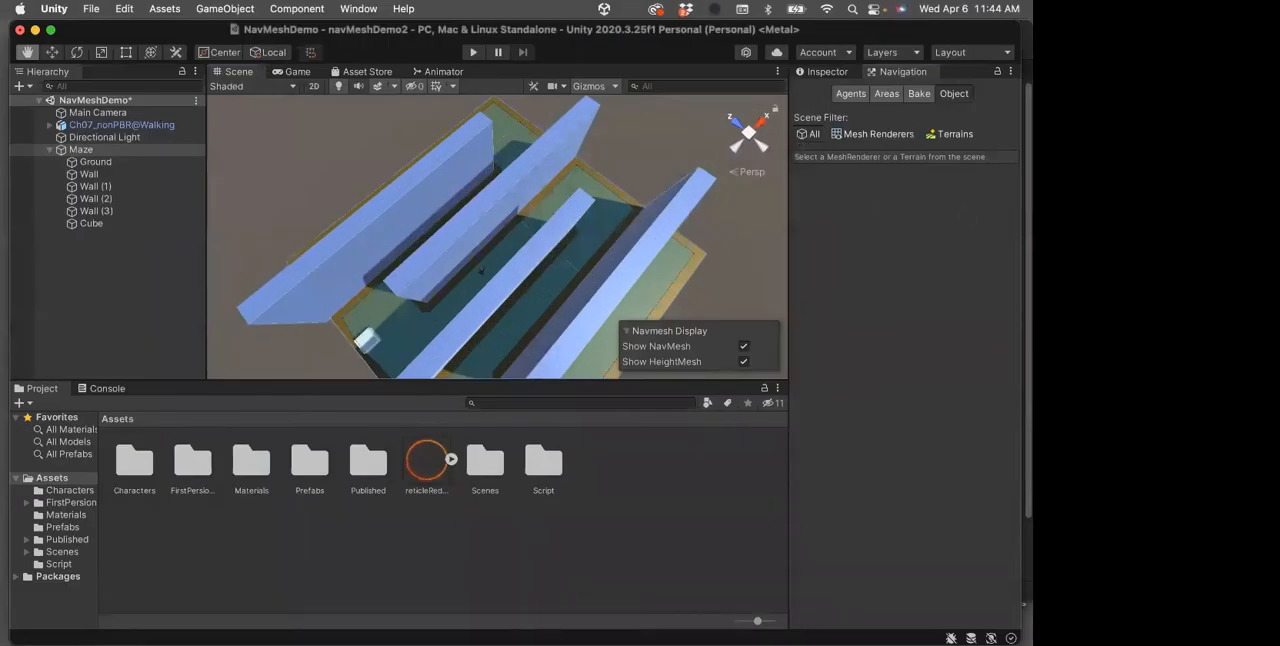
Return to Chrome, reread the agent bake settings, and open the page on making game objects into NavMesh Agents
{"action": "left_click_drag", "start_coordinate": [1279, 92], "coordinate": [893, 8]}
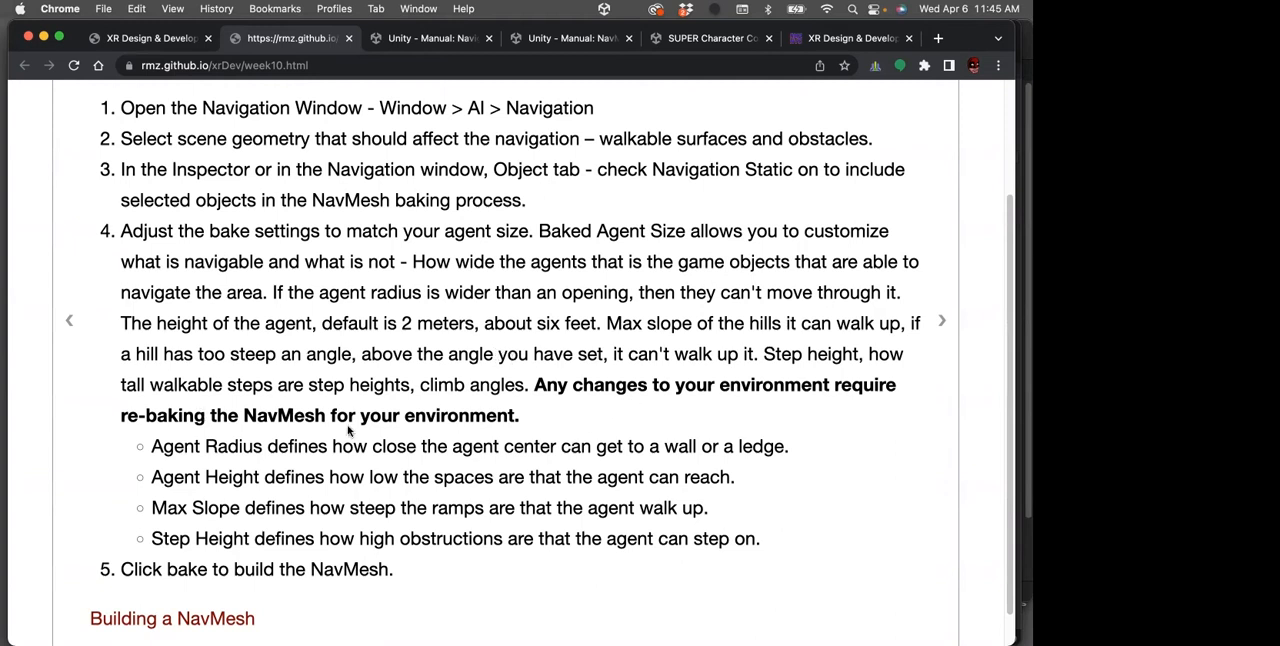
{"action": "scroll", "coordinate": [337, 421], "scroll_direction": "down", "scroll_amount": 1}
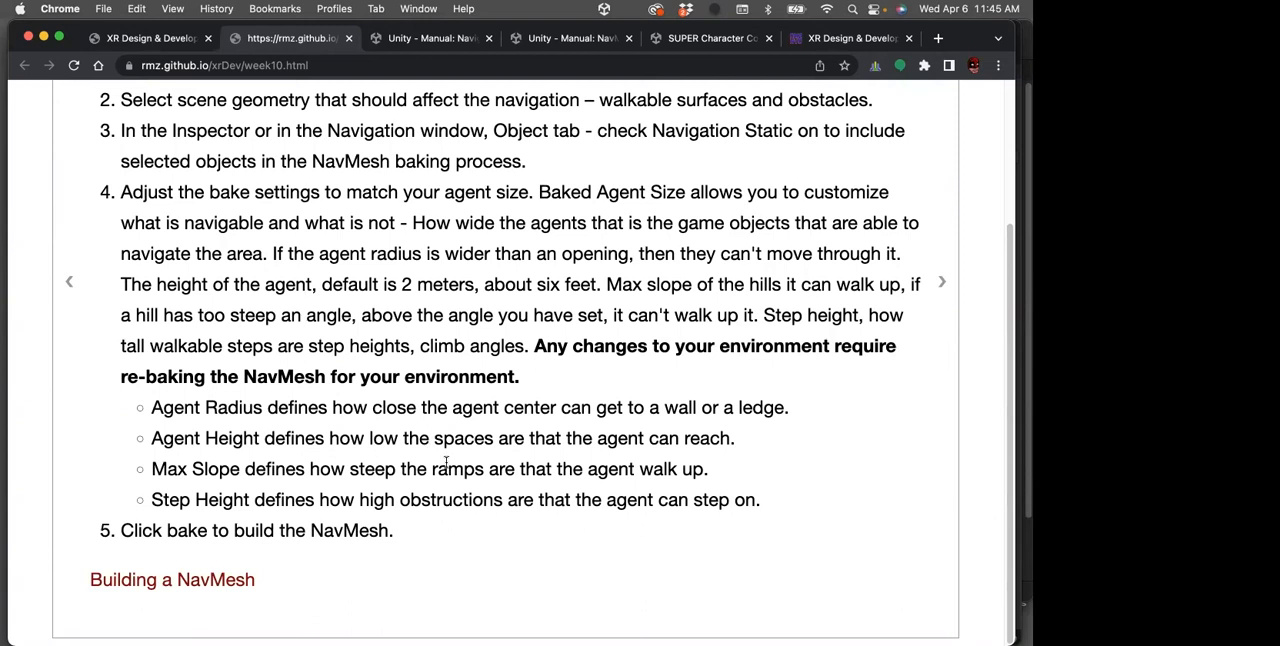
{"action": "scroll", "coordinate": [830, 424], "scroll_direction": "up", "scroll_amount": 1}
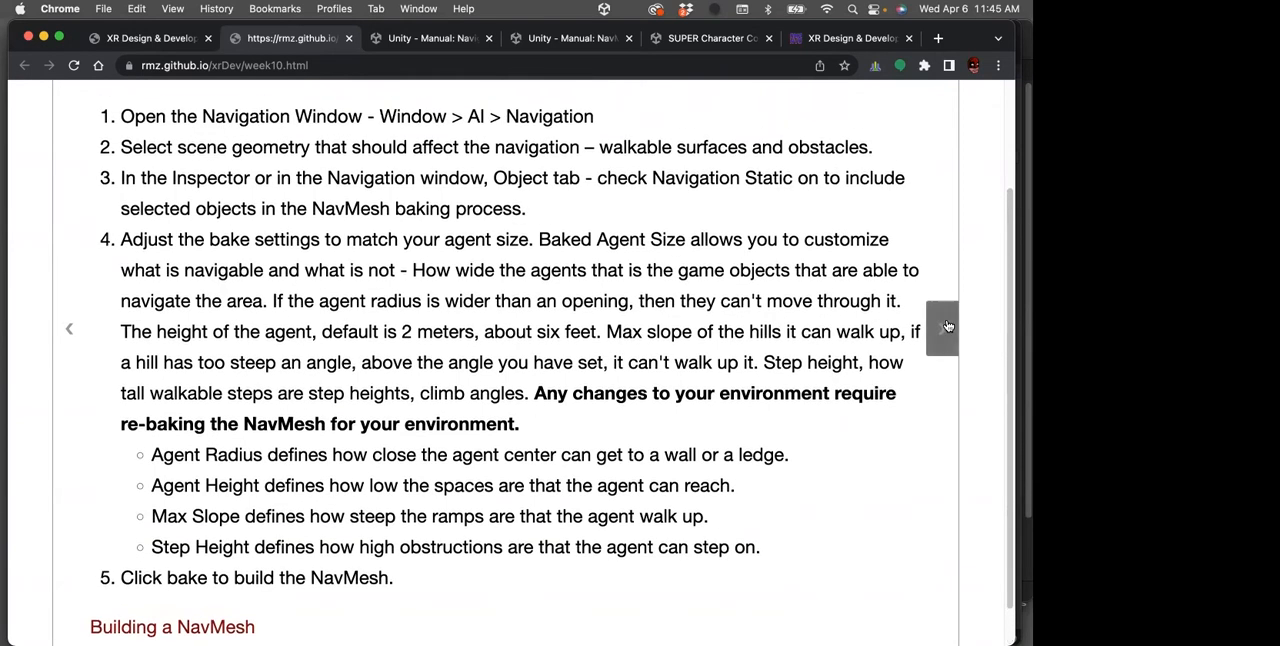
{"action": "left_click", "coordinate": [948, 326]}
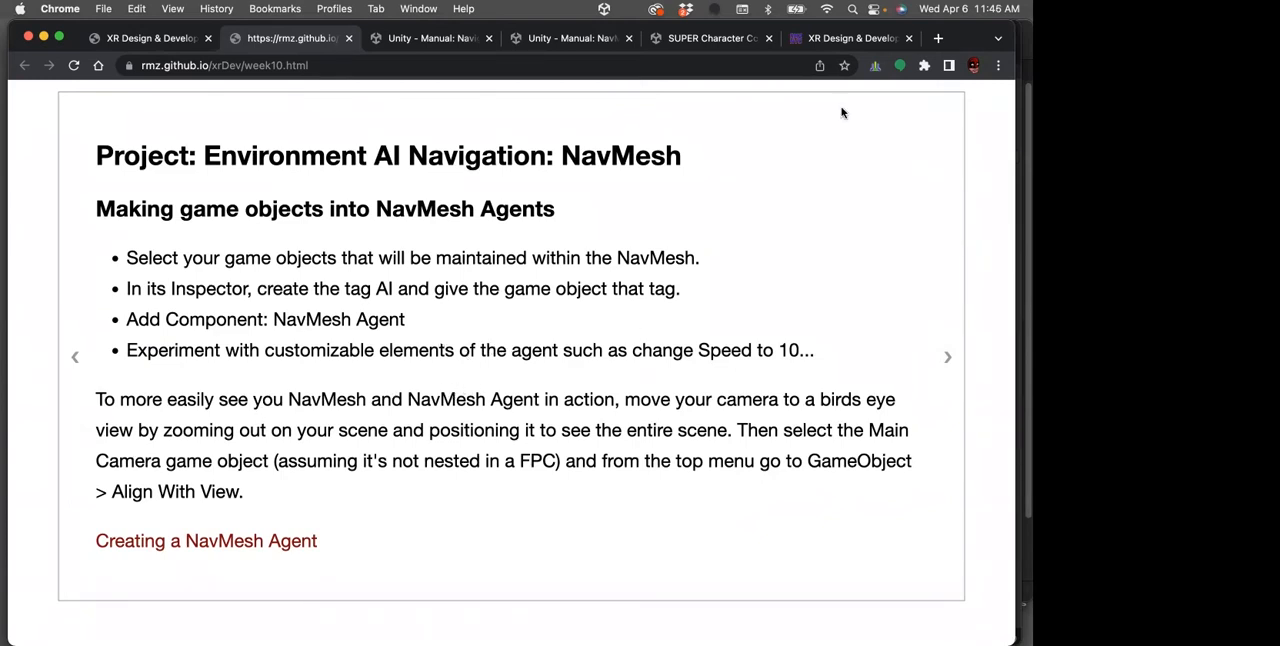
Switch to Unity, collapse the Maze object in the hierarchy and open the Characters asset folder
{"action": "left_click_drag", "start_coordinate": [956, 31], "coordinate": [1279, 190]}
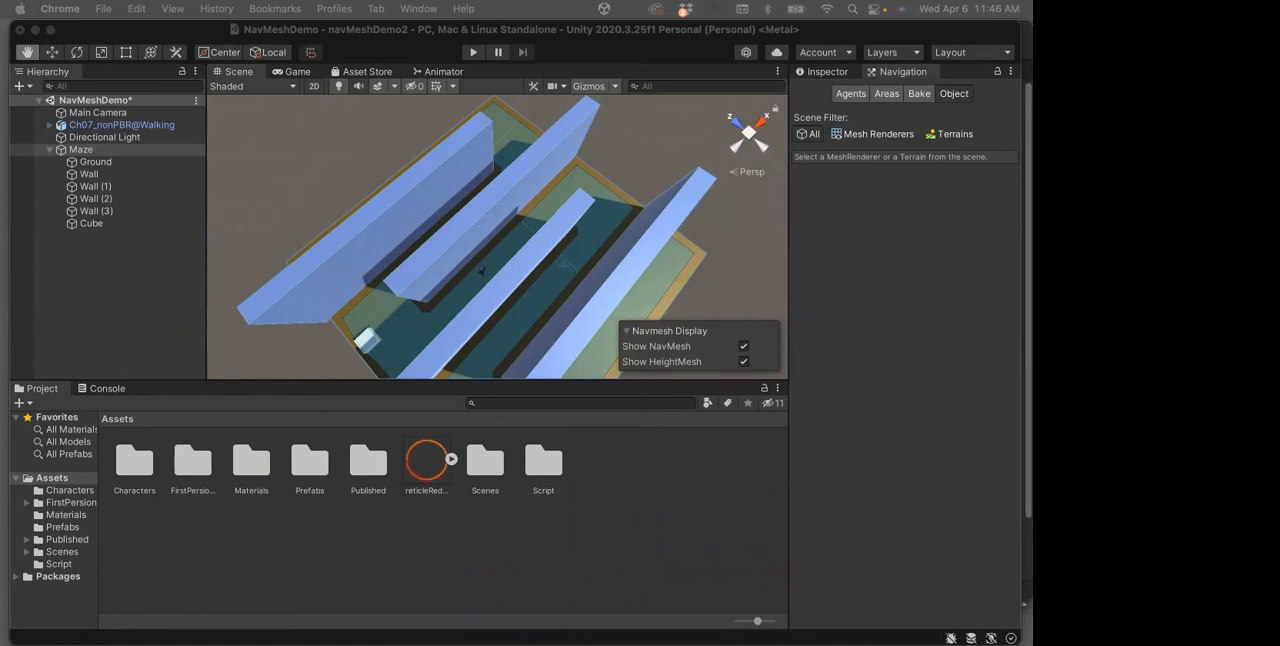
{"action": "left_click", "coordinate": [50, 150]}
{"action": "left_click", "coordinate": [66, 126]}
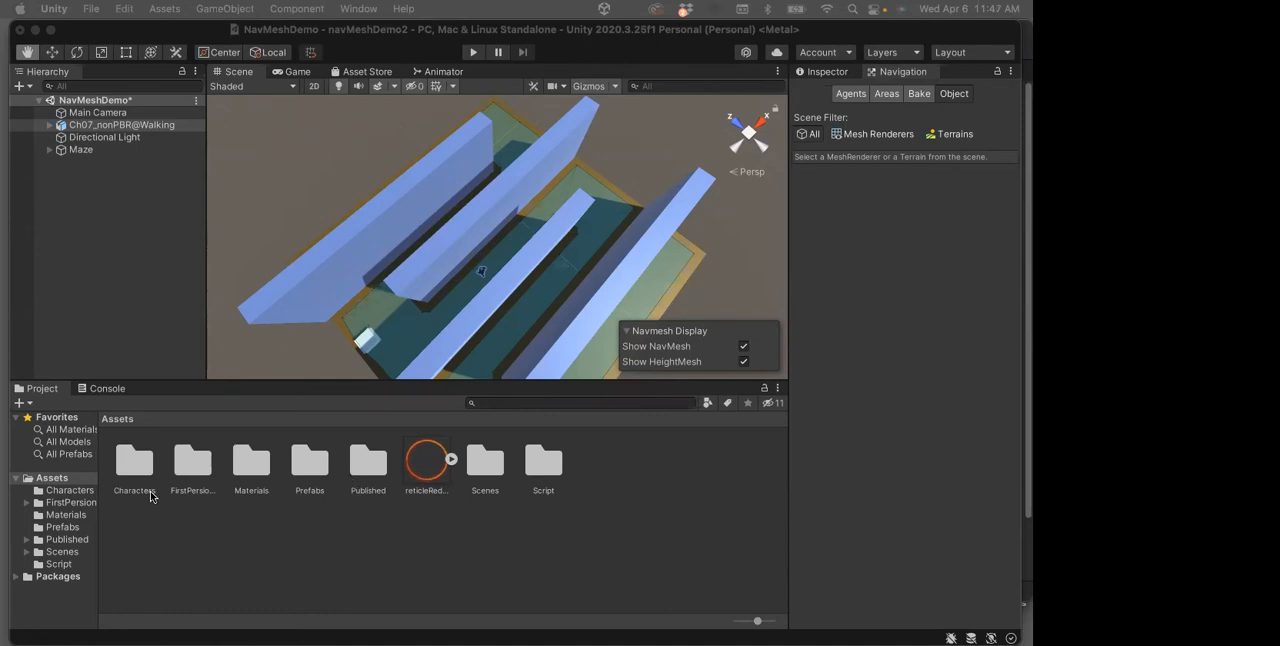
{"action": "double_click", "coordinate": [129, 462]}
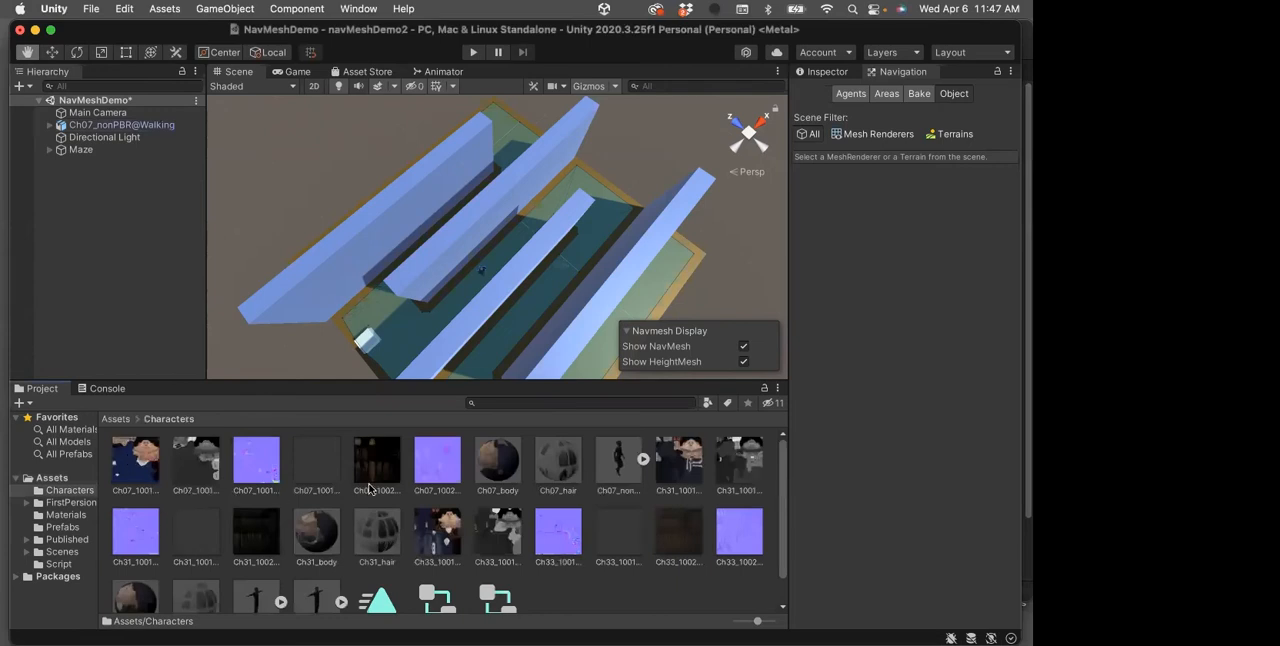
Inspect the Ch07_nonPBR@Walking model's import settings and expand the asset to examine its contained parts
{"action": "left_click", "coordinate": [616, 456]}
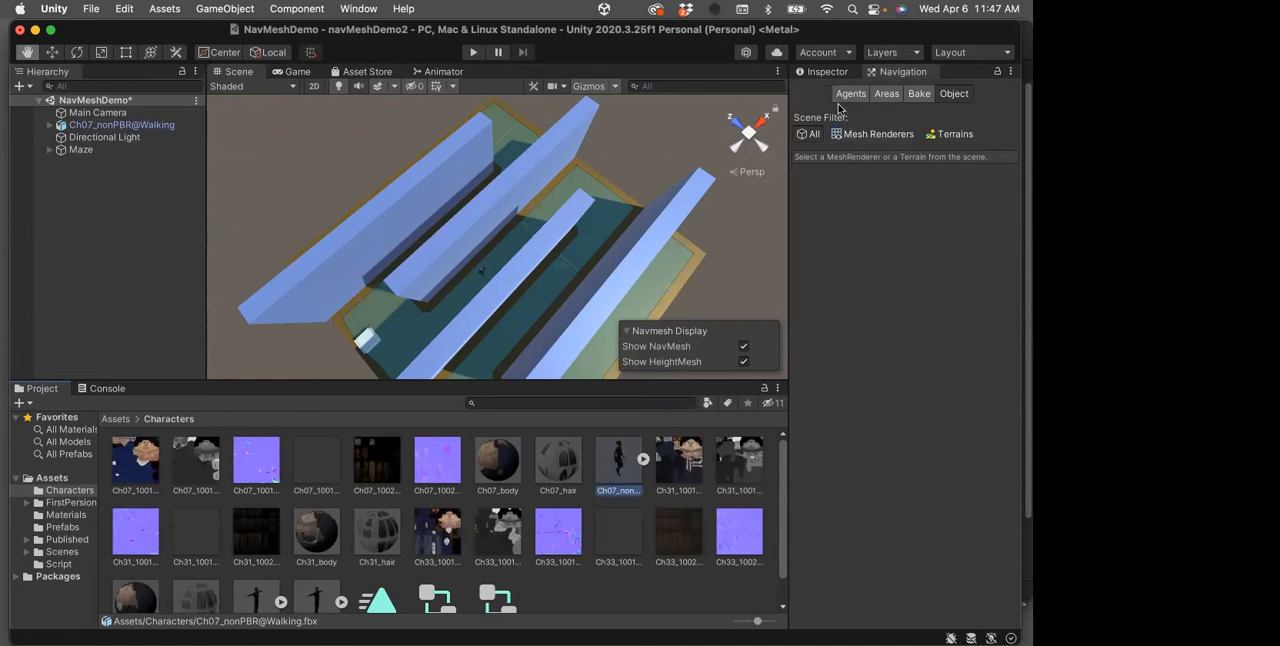
{"action": "left_click", "coordinate": [828, 72]}
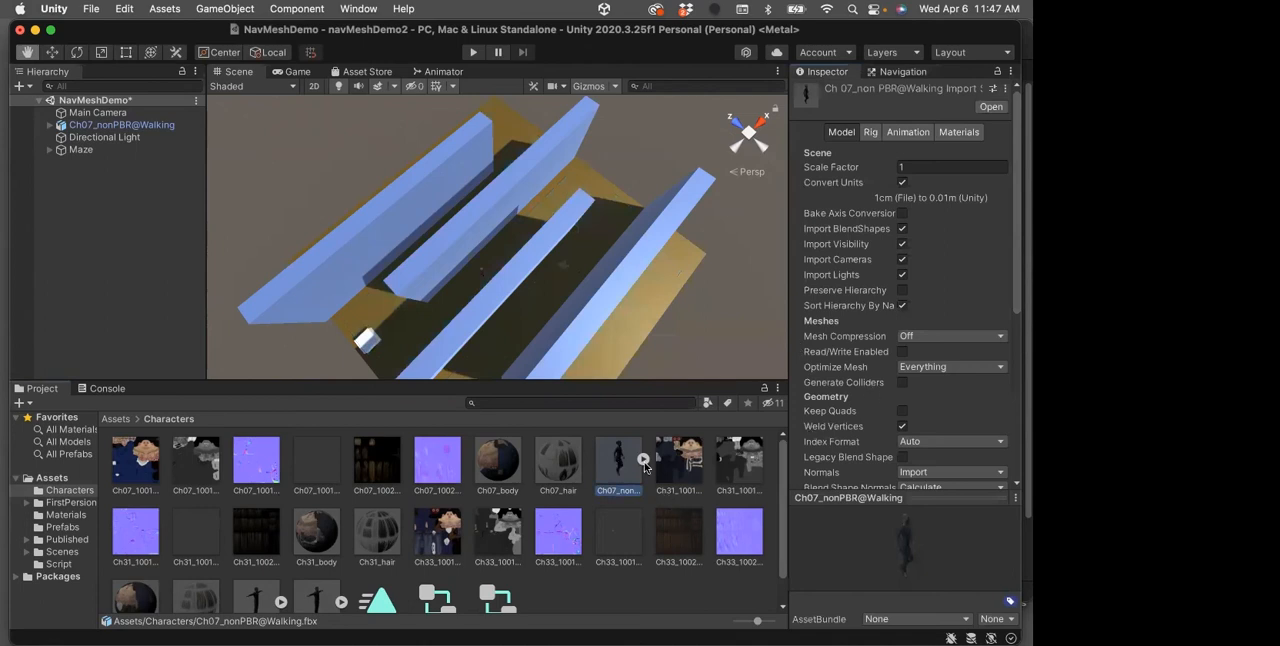
{"action": "left_click", "coordinate": [643, 460]}
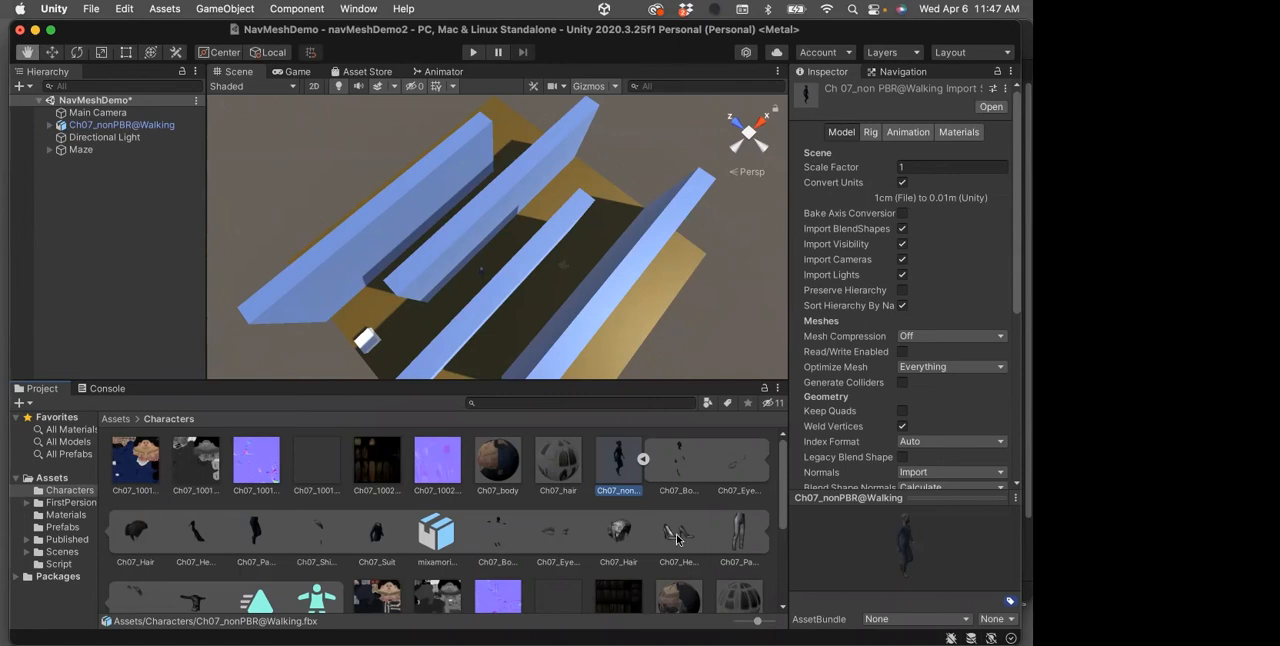
{"action": "scroll", "coordinate": [615, 545], "scroll_direction": "down", "scroll_amount": 1}
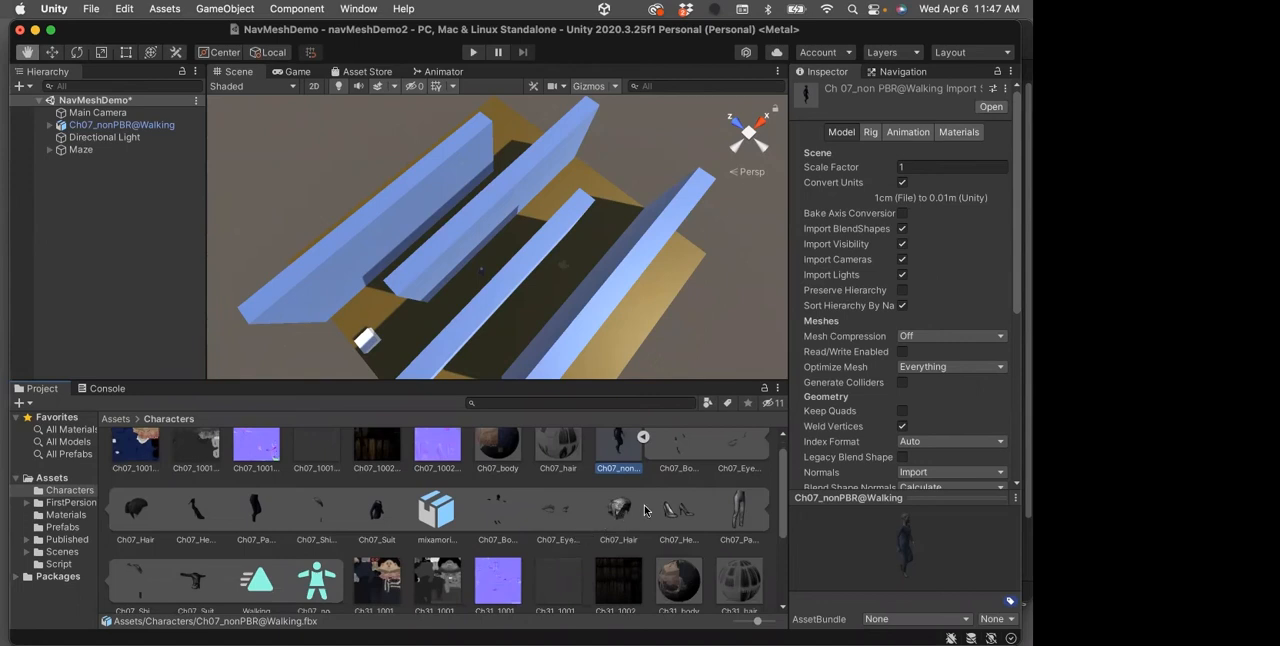
{"action": "scroll", "coordinate": [610, 514], "scroll_direction": "up", "scroll_amount": 1}
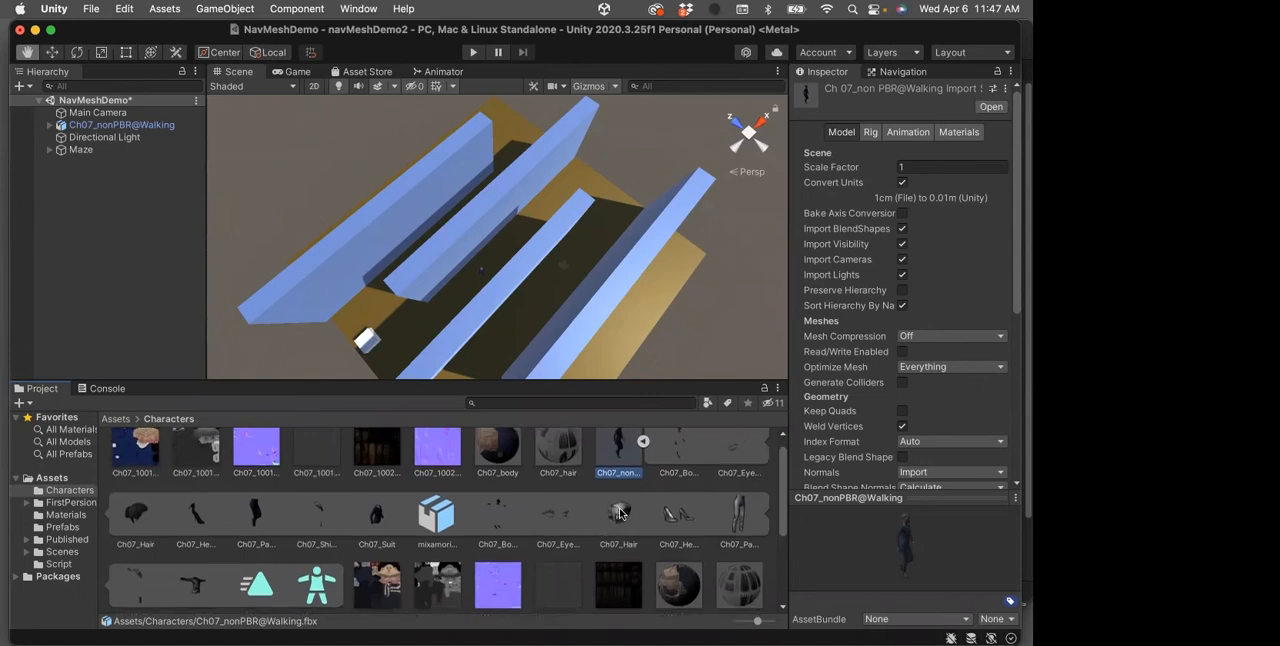
{"action": "scroll", "coordinate": [620, 512], "scroll_direction": "up", "scroll_amount": 1}
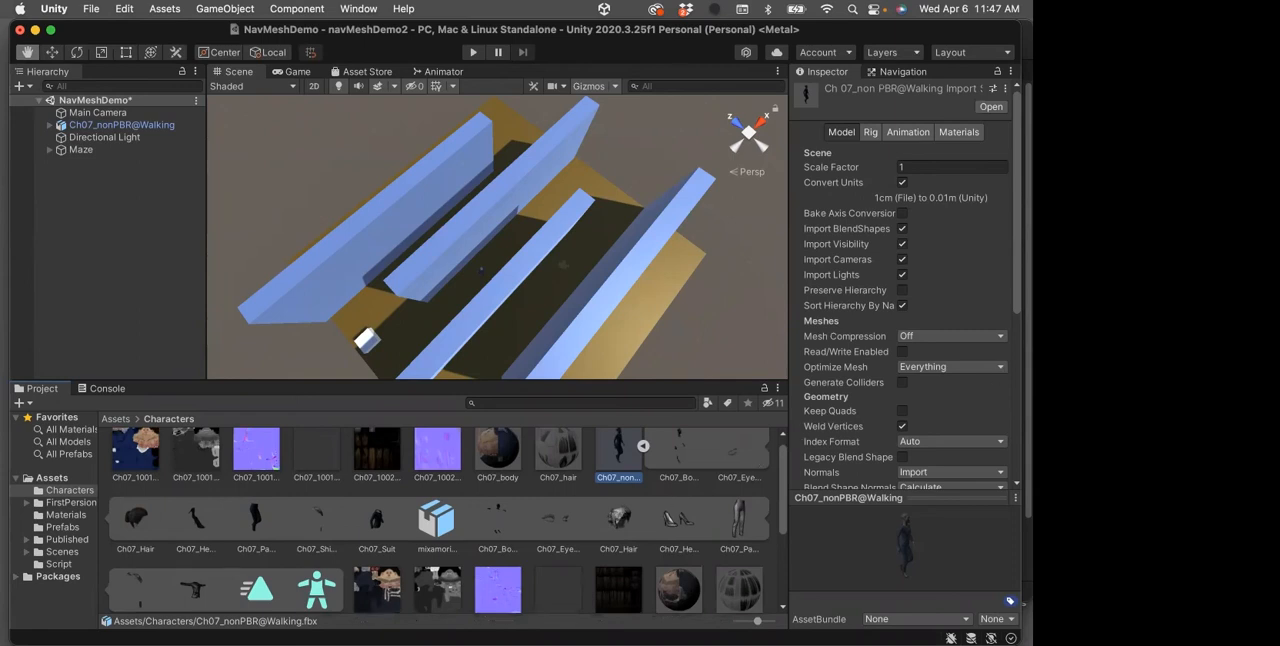
Check the Ch07_nonPBR@Walking model's Materials and Rig import settings, and the Ch07_1002_Normal texture's settings
{"action": "left_click", "coordinate": [975, 134]}
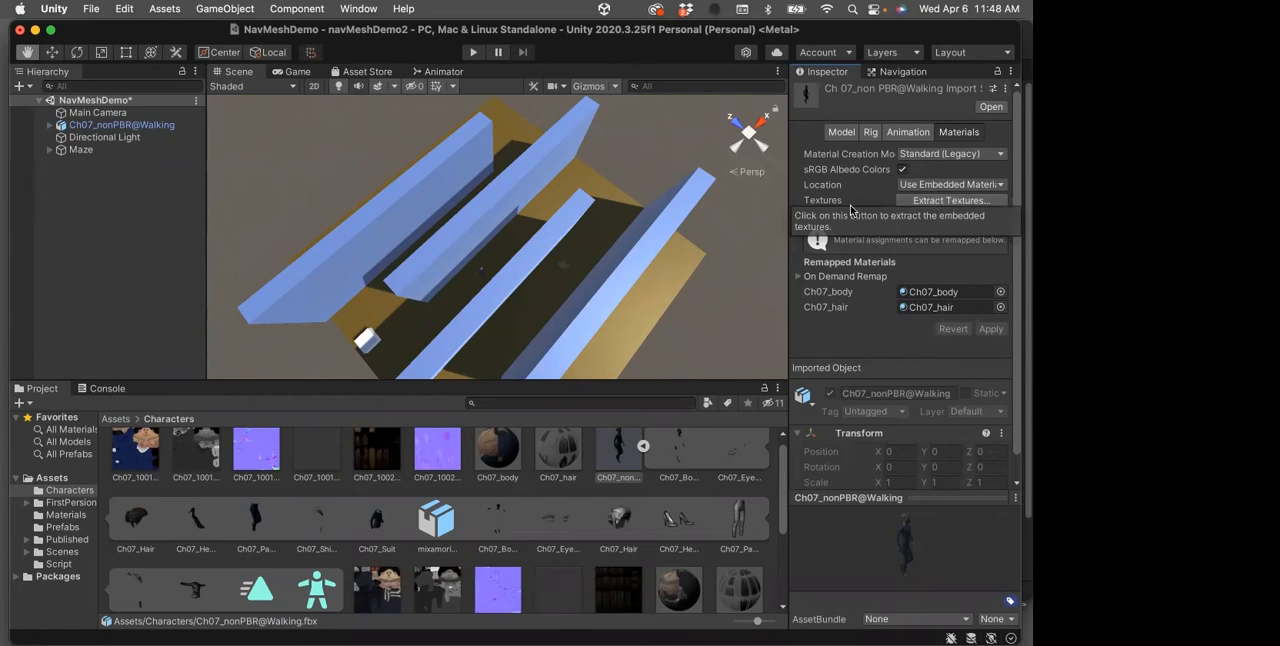
{"action": "scroll", "coordinate": [446, 462], "scroll_direction": "up", "scroll_amount": 1}
{"action": "left_click", "coordinate": [447, 460]}
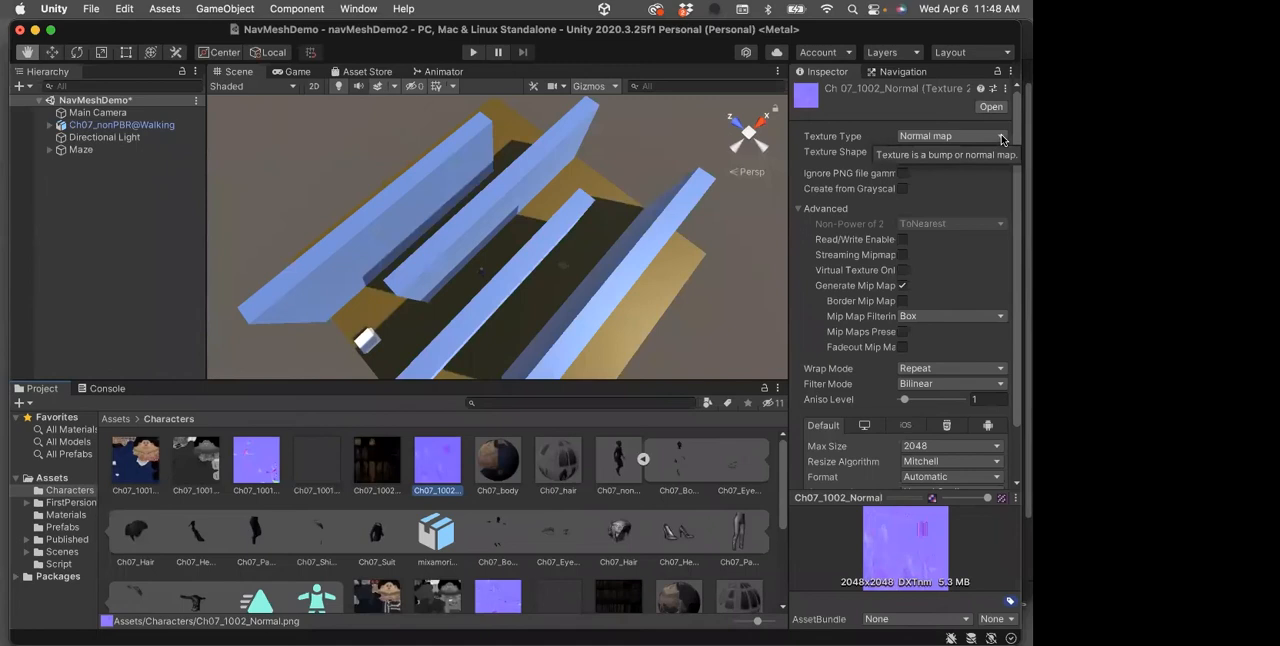
{"action": "left_click", "coordinate": [617, 458]}
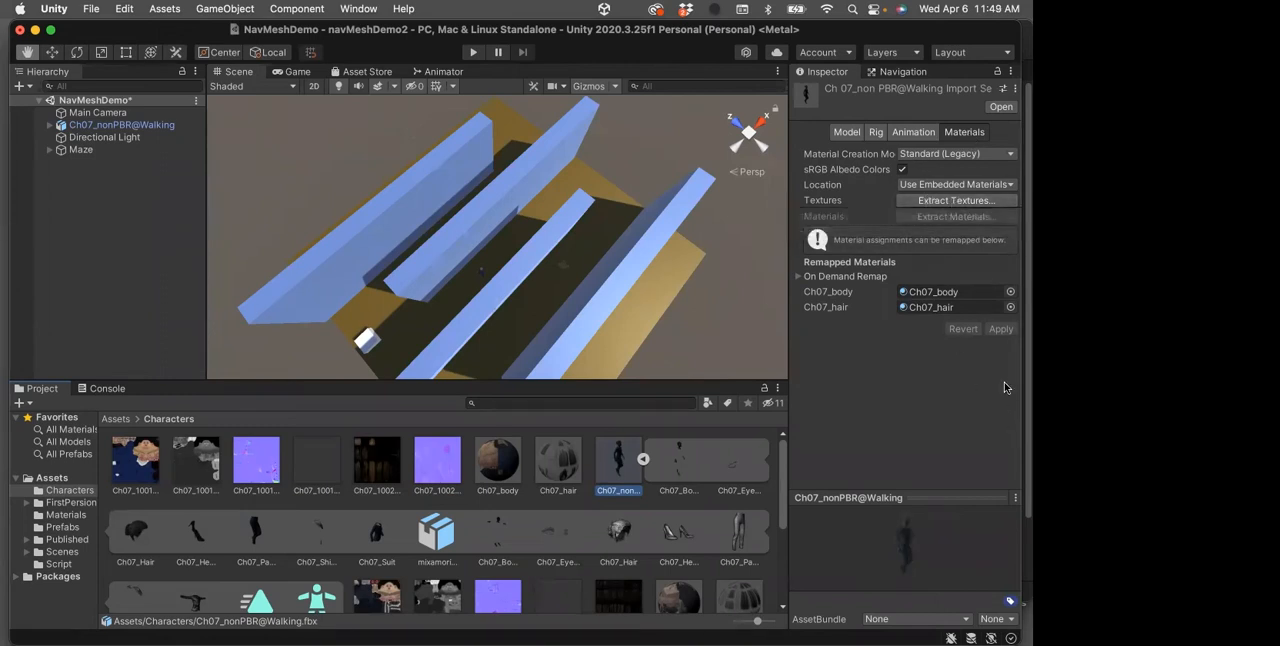
{"action": "left_click", "coordinate": [874, 133]}
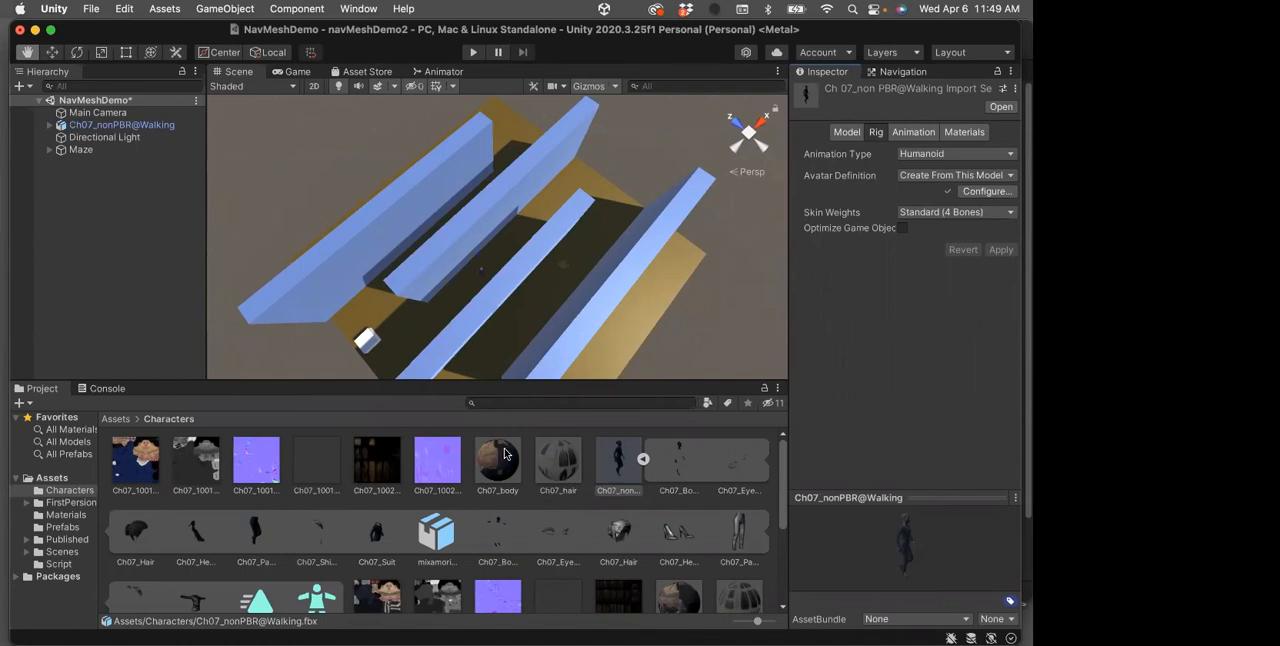
Duplicate the Walking animation clip contained in the Ch07_nonPBR@Walking model as a separate asset
{"action": "scroll", "coordinate": [506, 520], "scroll_direction": "down", "scroll_amount": 2}
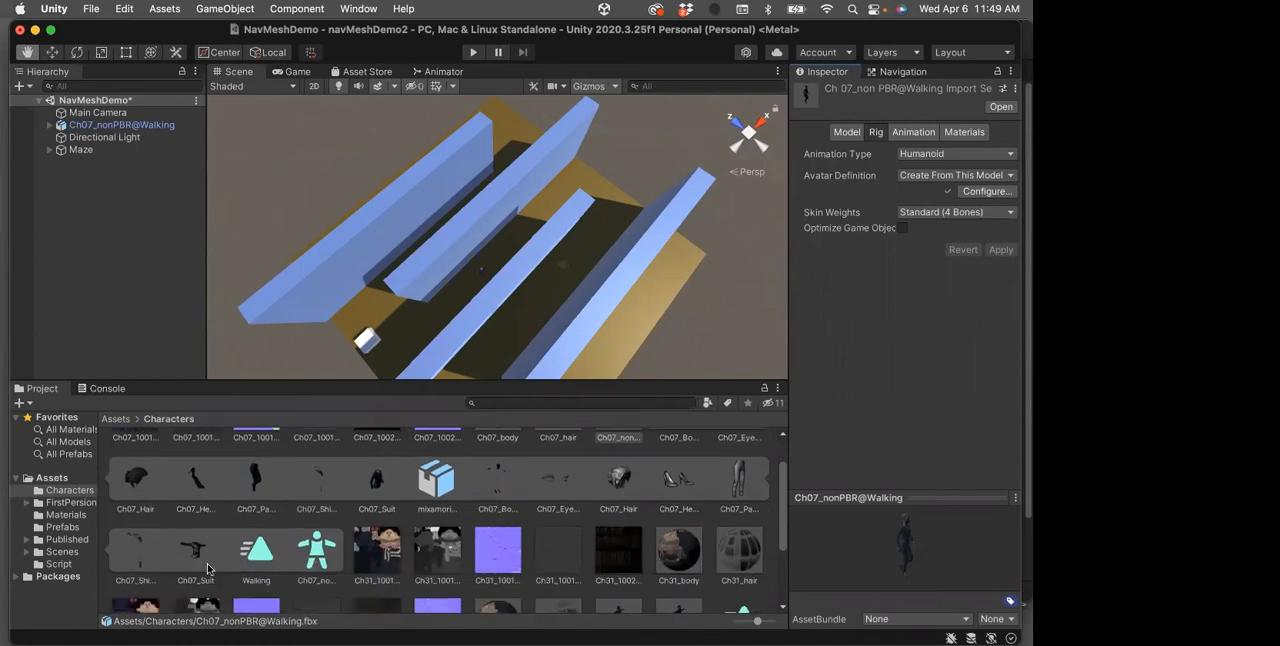
{"action": "left_click", "coordinate": [262, 552]}
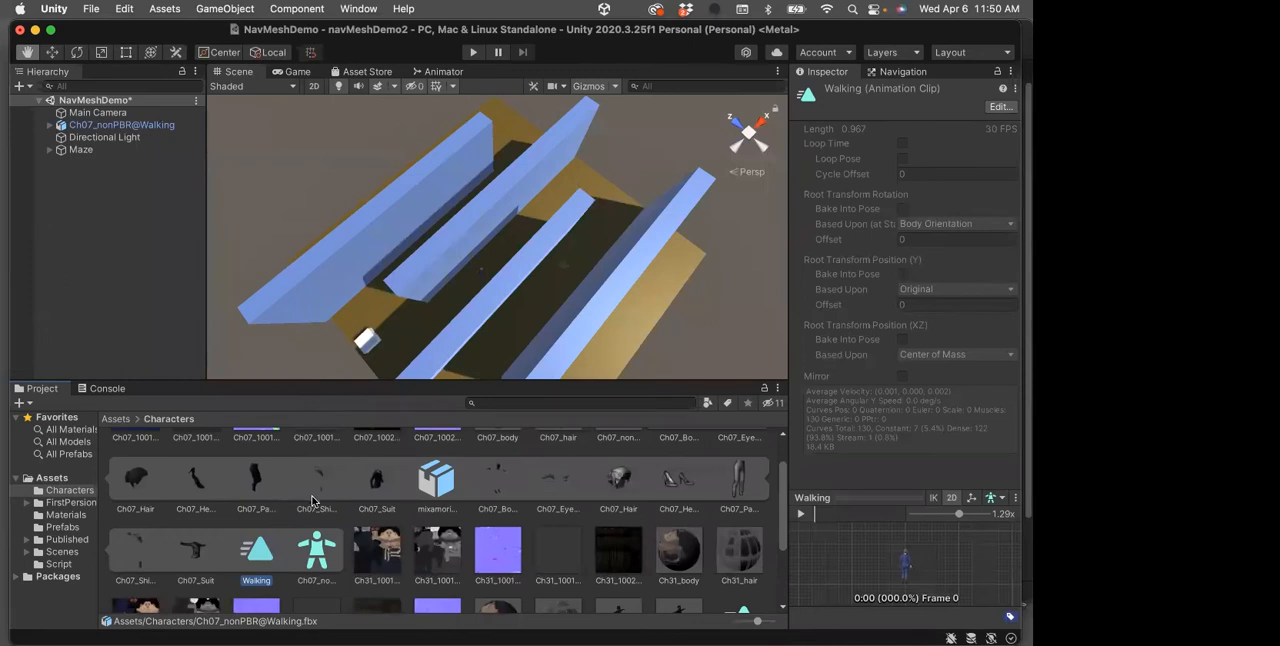
{"action": "scroll", "coordinate": [312, 498], "scroll_direction": "up", "scroll_amount": 2}
{"action": "scroll", "coordinate": [312, 498], "scroll_direction": "up", "scroll_amount": 3}
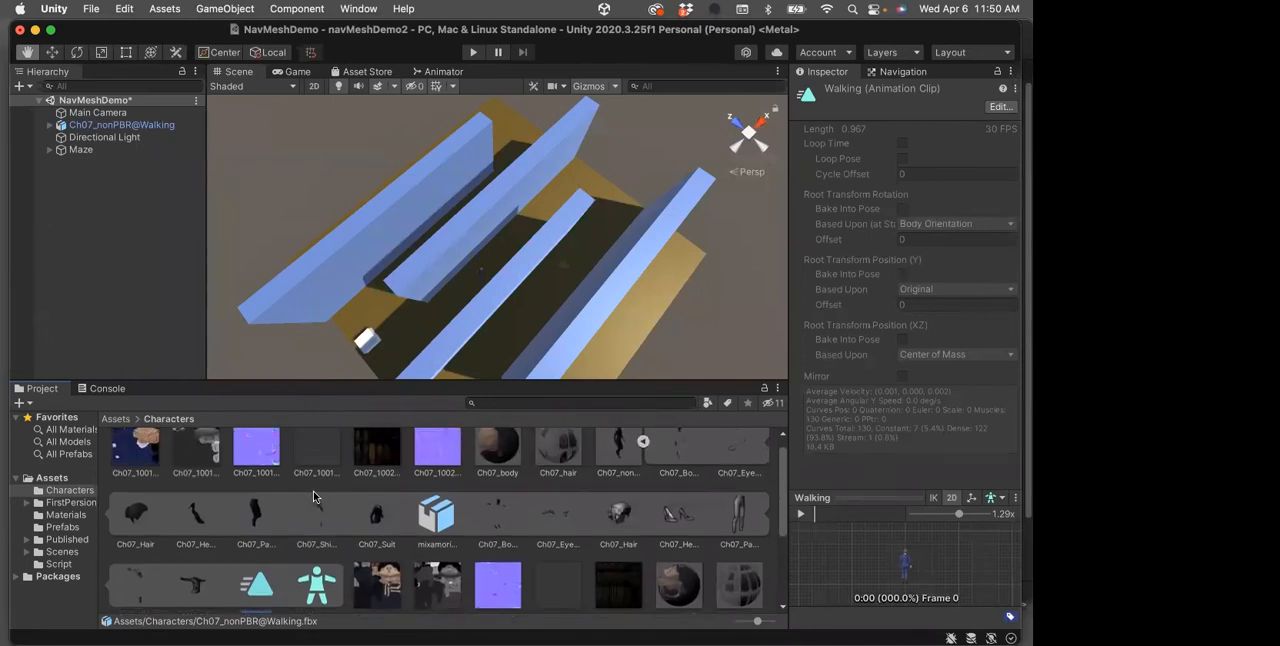
{"action": "left_click", "coordinate": [644, 454]}
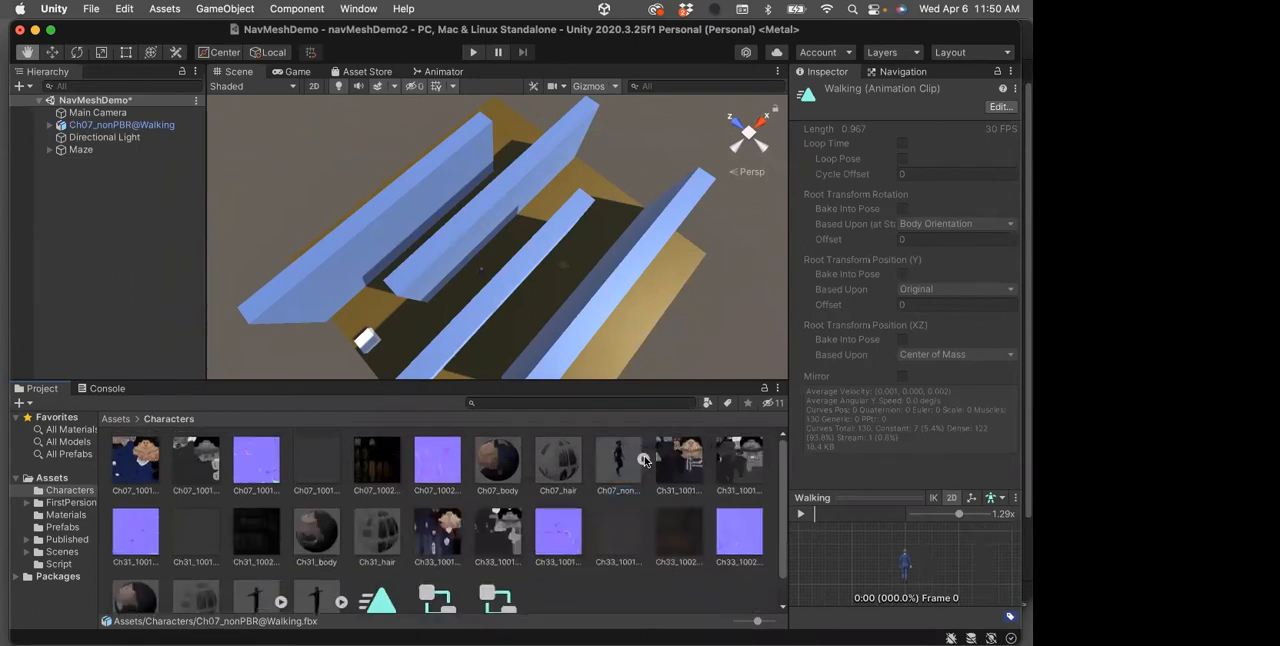
{"action": "left_click", "coordinate": [643, 454]}
{"action": "scroll", "coordinate": [630, 490], "scroll_direction": "down", "scroll_amount": 3}
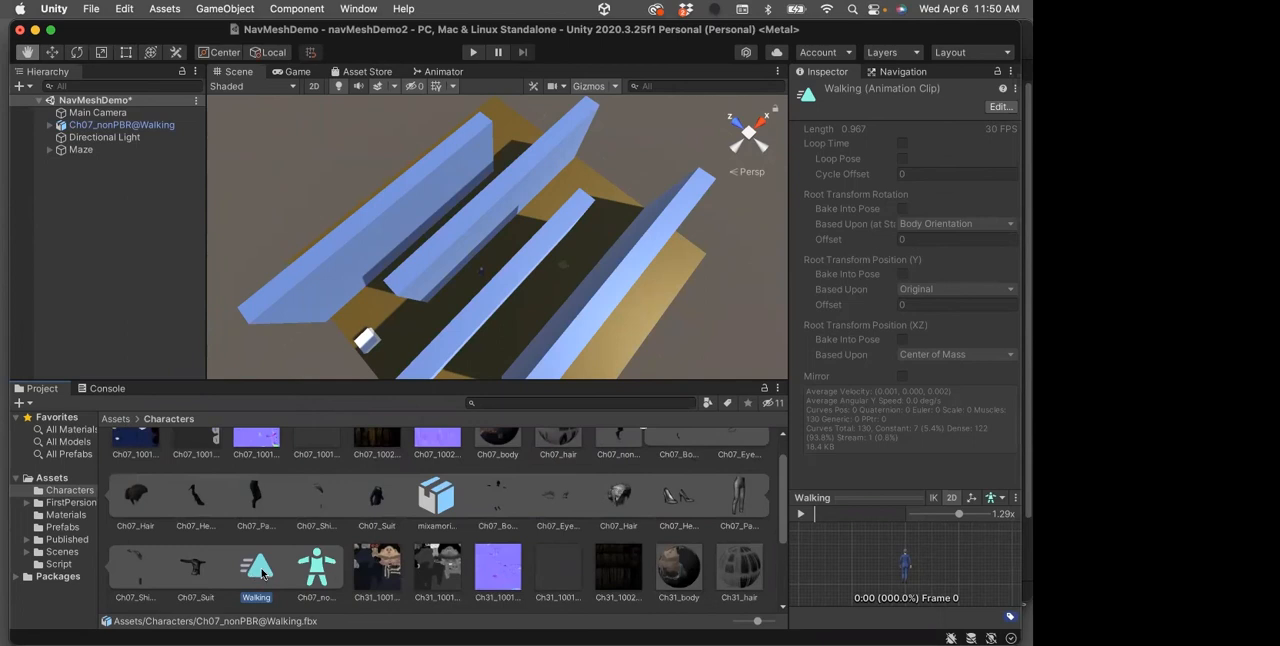
{"action": "scroll", "coordinate": [262, 573], "scroll_direction": "down", "scroll_amount": 3}
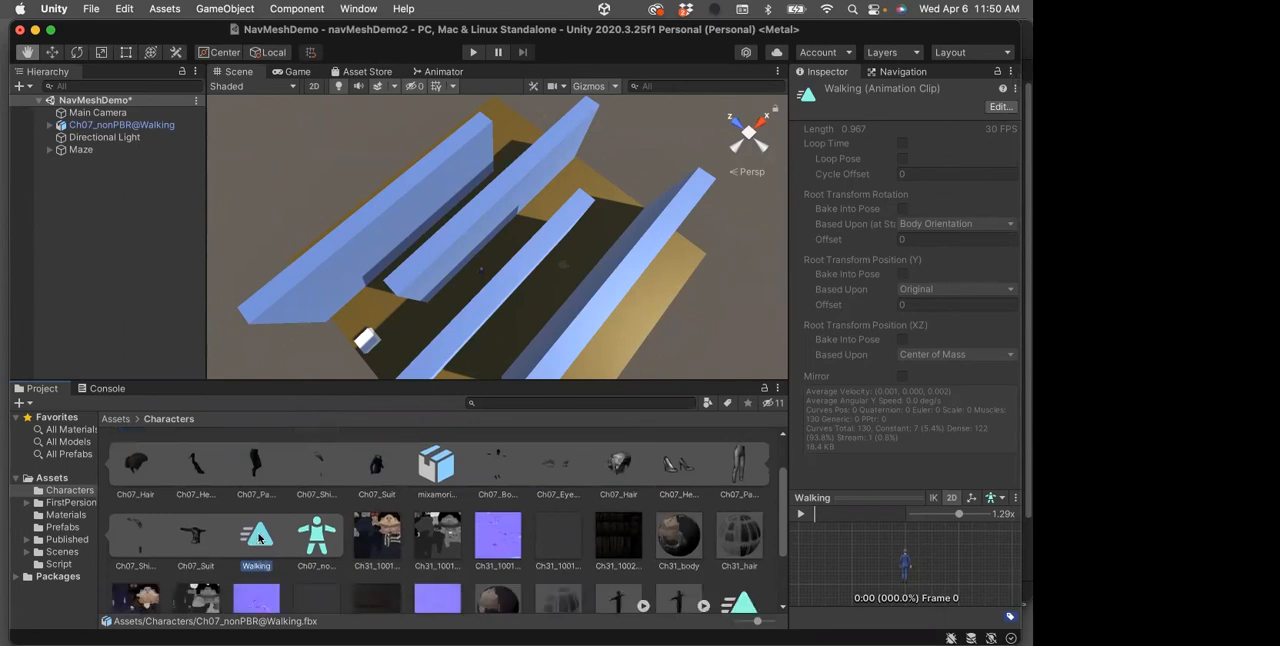
{"action": "key", "text": "super+d"}
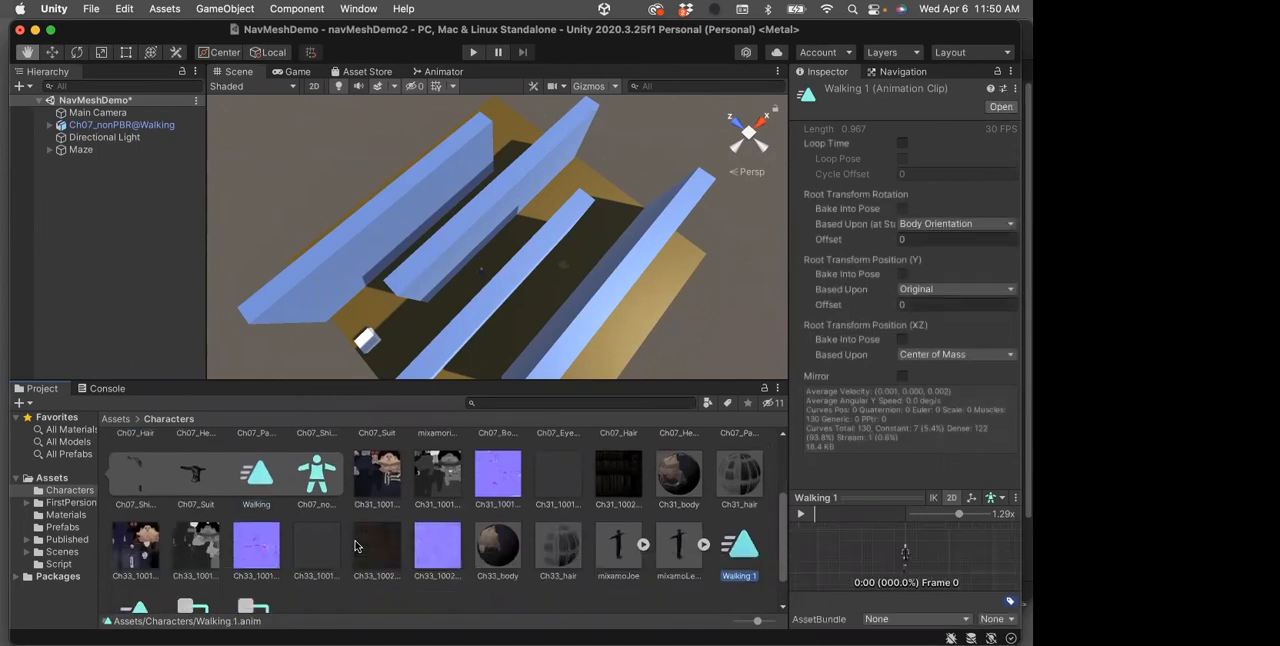
Create an Animator Controller named DemoAnimController in the Characters folder
{"action": "scroll", "coordinate": [735, 570], "scroll_direction": "down", "scroll_amount": 2}
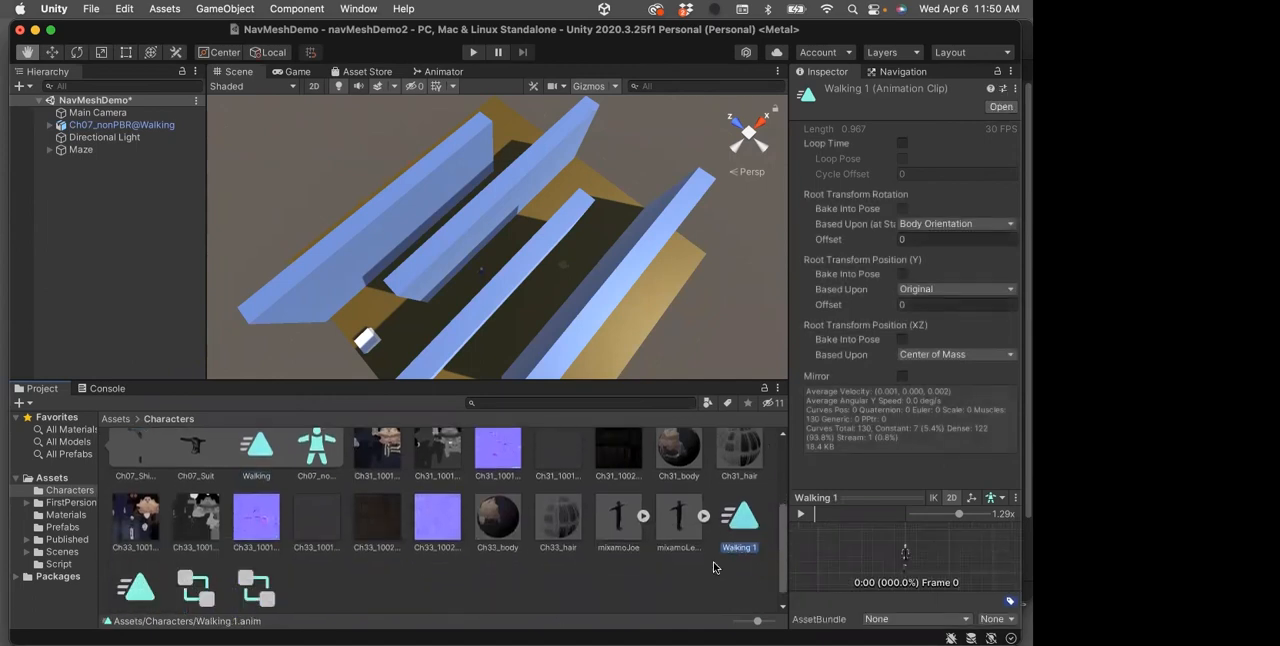
{"action": "scroll", "coordinate": [708, 566], "scroll_direction": "down", "scroll_amount": 1}
{"action": "scroll", "coordinate": [708, 566], "scroll_direction": "down", "scroll_amount": 1}
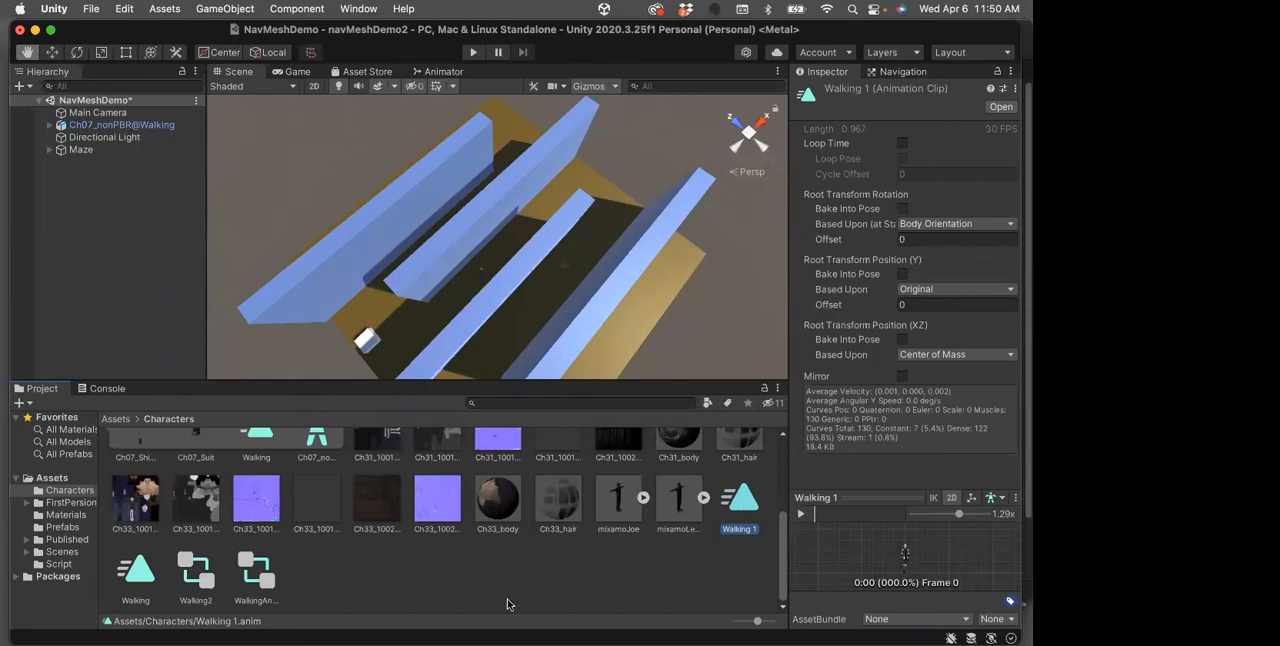
{"action": "right_click", "coordinate": [386, 585]}
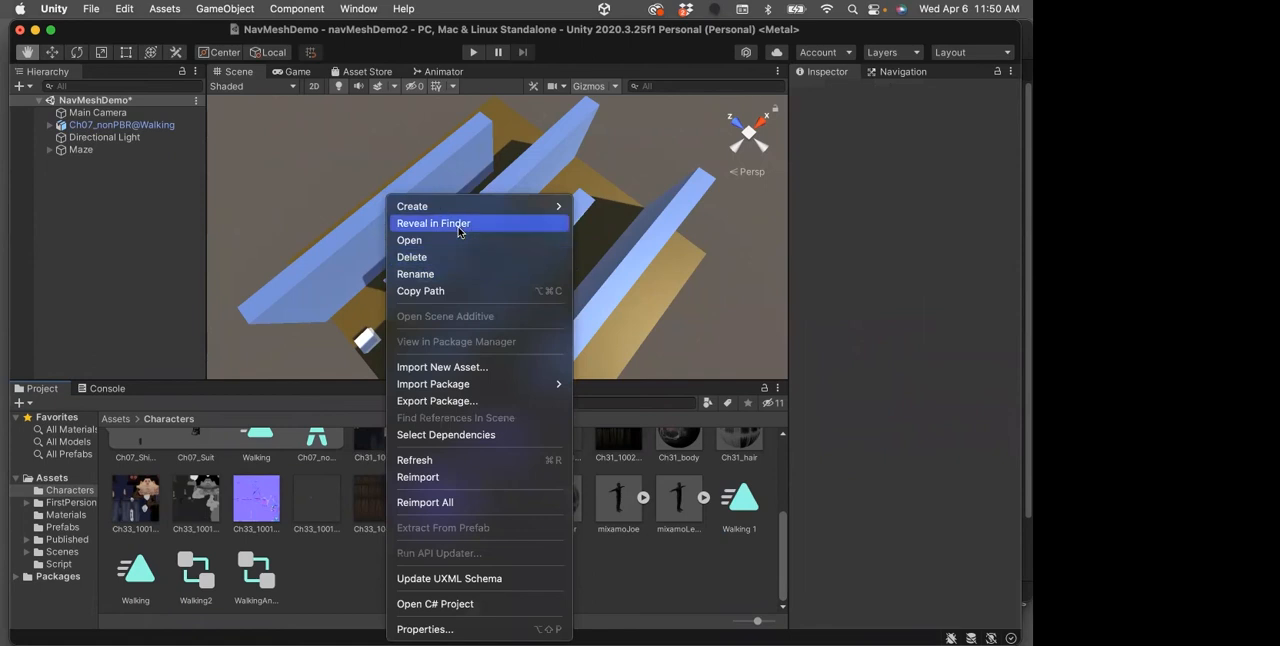
{"action": "mouse_move", "coordinate": [459, 207]}
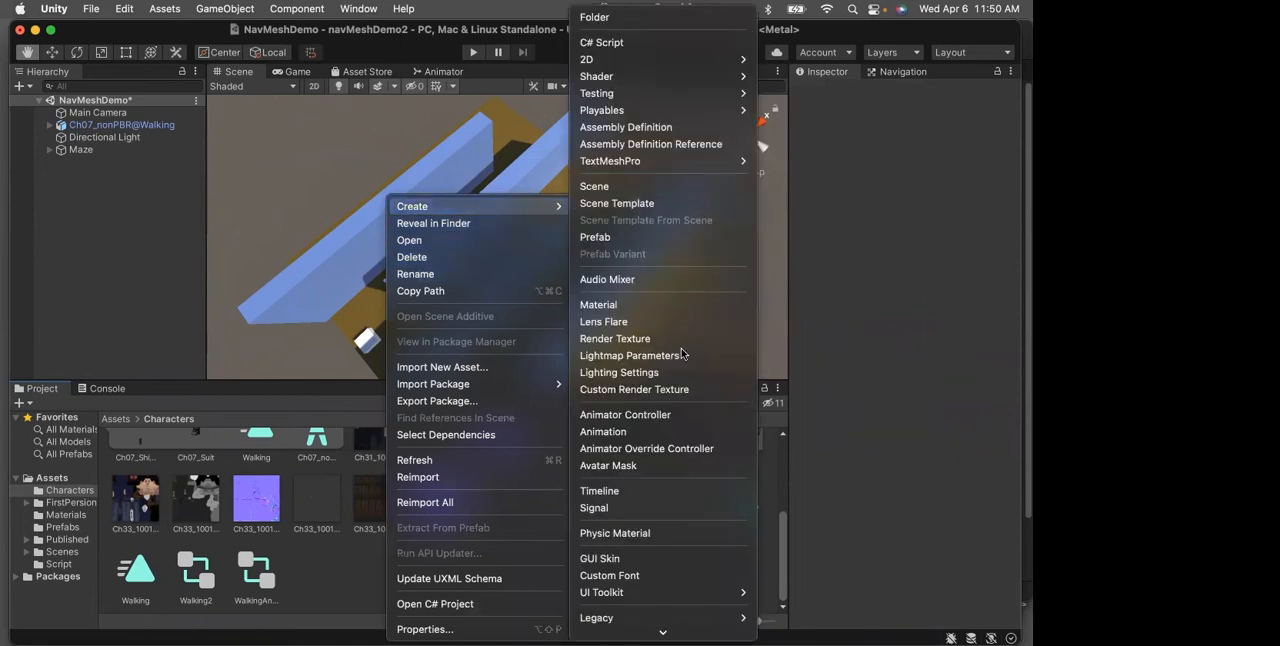
{"action": "left_click", "coordinate": [652, 414]}
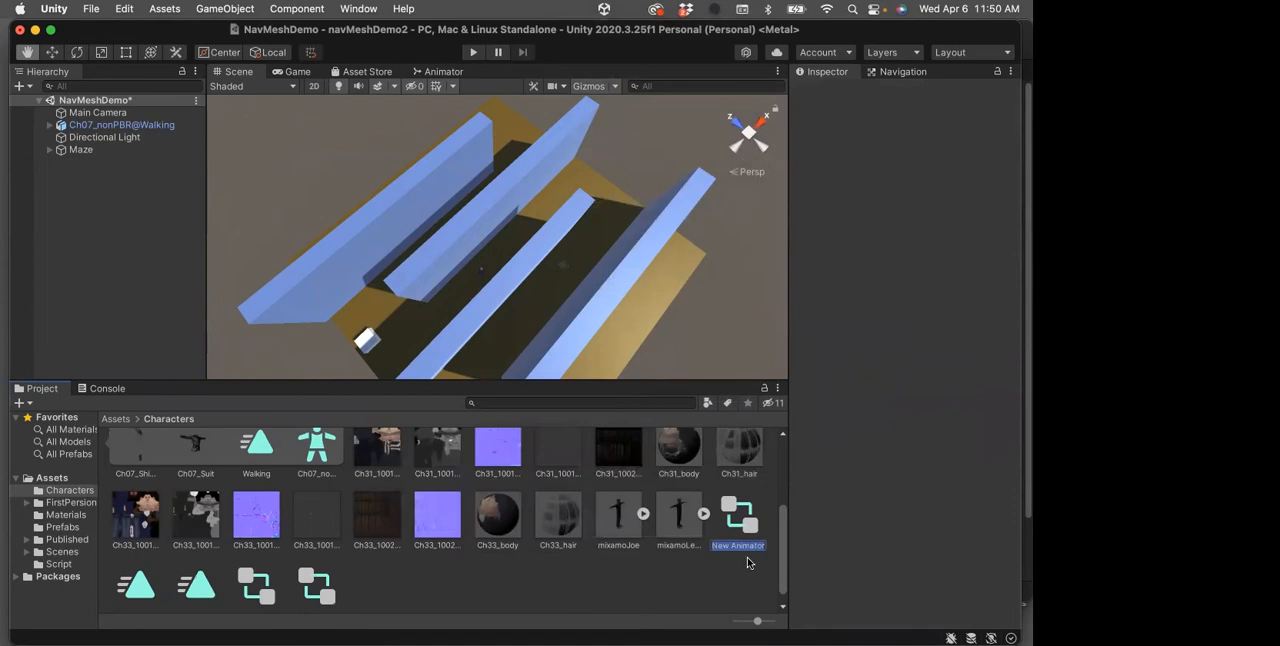
{"action": "type", "text": "Demo"}
{"action": "type", "text": "Anim"}
{"action": "type", "text": "Controller"}
{"action": "key", "text": "Return"}
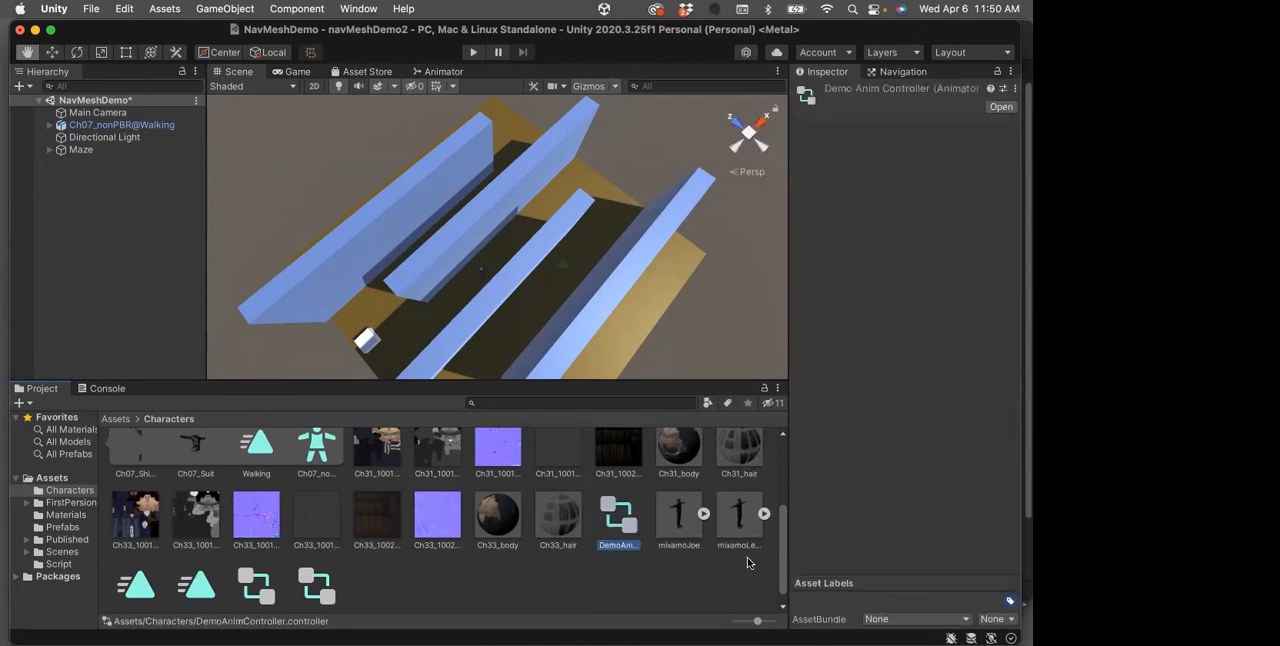
Open DemoAnimController for editing and add the Walking 1 clip to its Base Layer as the default state
{"action": "double_click", "coordinate": [620, 518]}
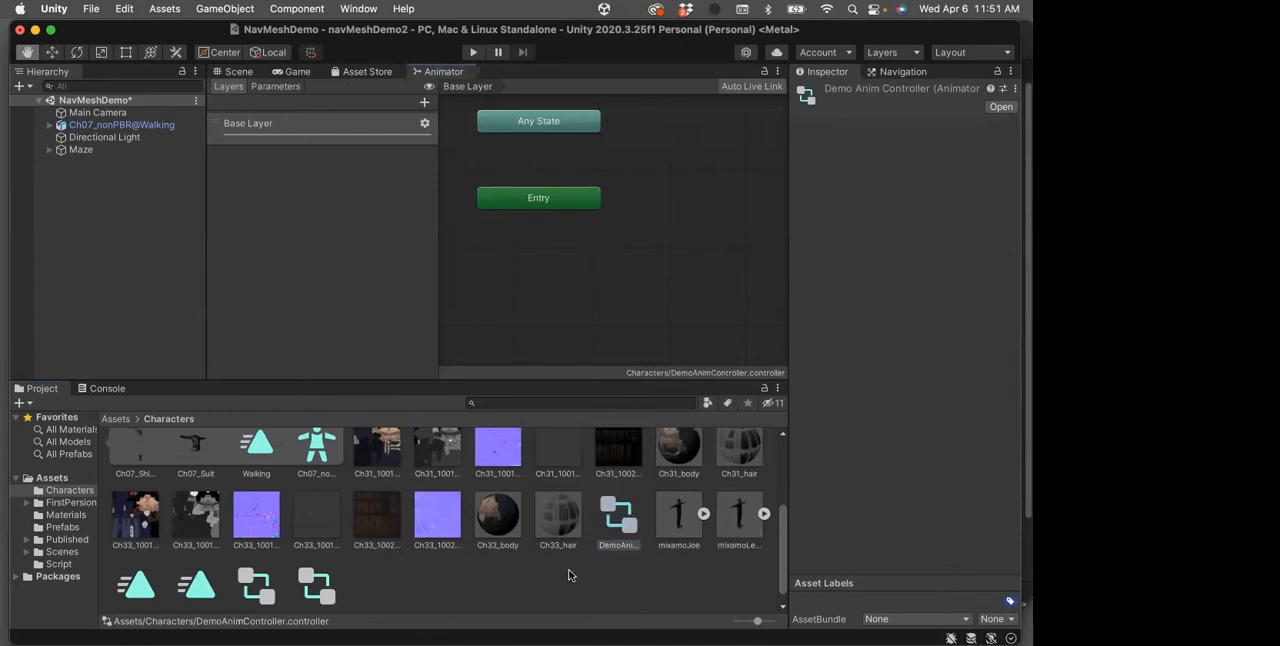
{"action": "scroll", "coordinate": [572, 575], "scroll_direction": "down", "scroll_amount": 1}
{"action": "left_click_drag", "start_coordinate": [135, 578], "coordinate": [595, 289]}
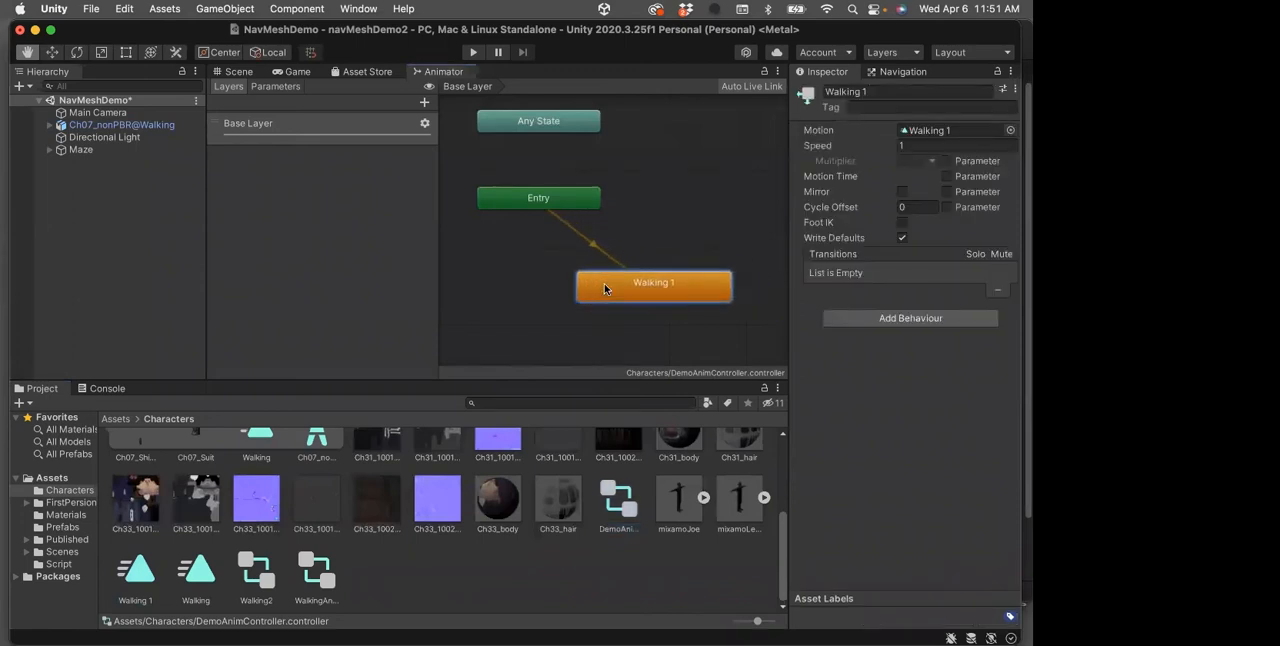
Enable Loop Time and Loop Pose on the Walking 1 animation clip, preview it and save the scene
{"action": "double_click", "coordinate": [604, 285]}
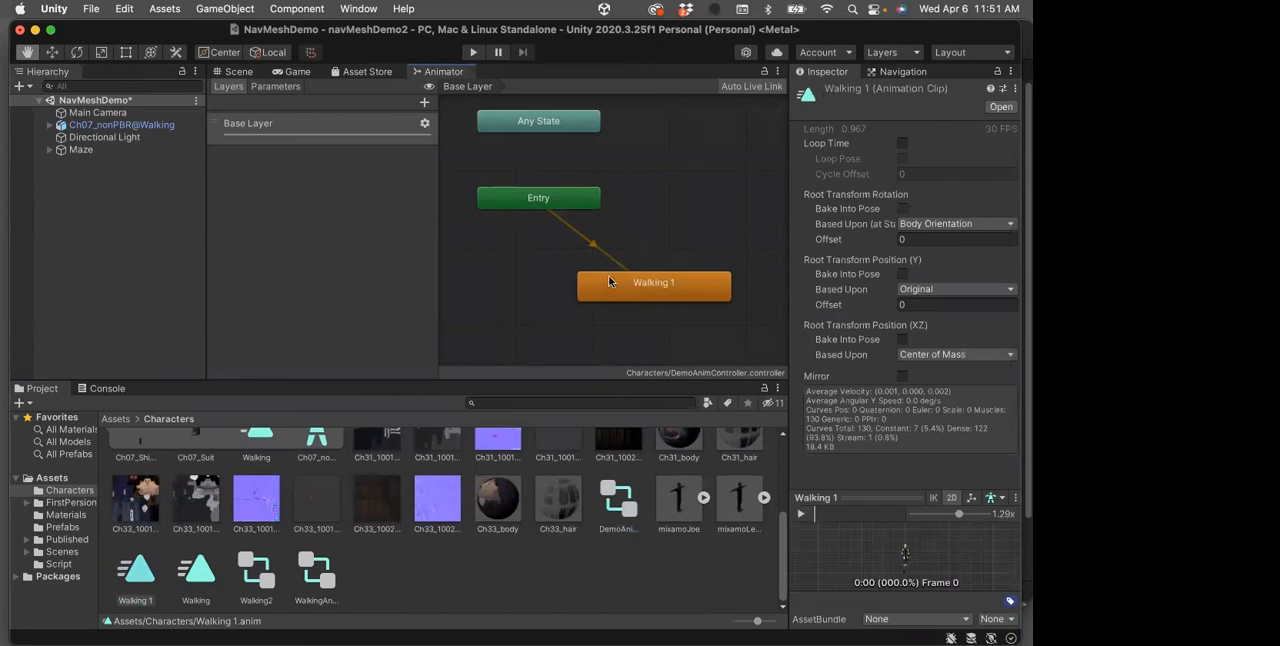
{"action": "left_click", "coordinate": [608, 274]}
{"action": "double_click", "coordinate": [608, 273]}
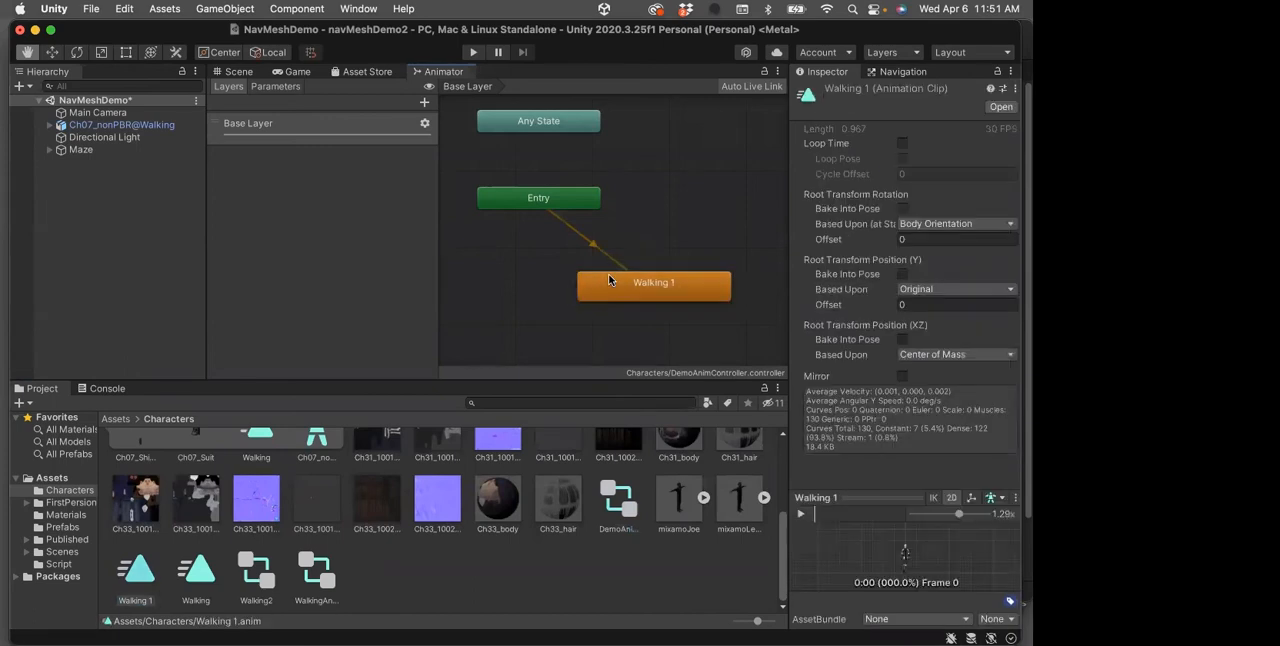
{"action": "left_click", "coordinate": [902, 144]}
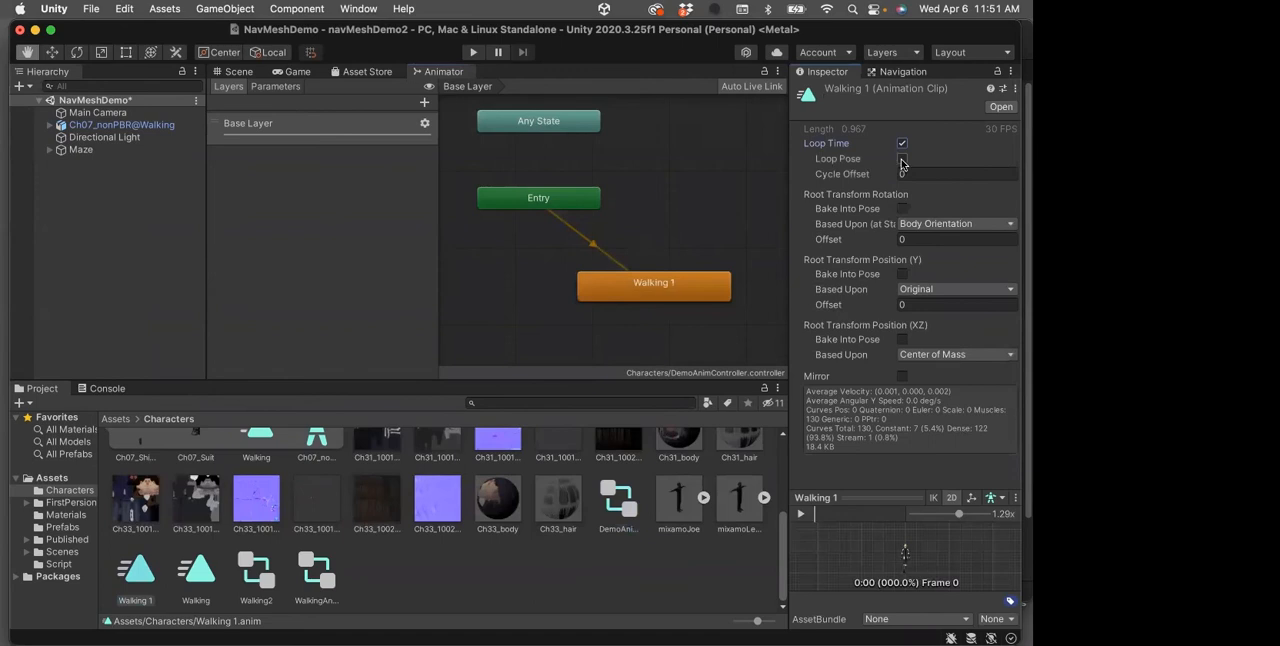
{"action": "left_click", "coordinate": [902, 159]}
{"action": "left_click", "coordinate": [802, 515]}
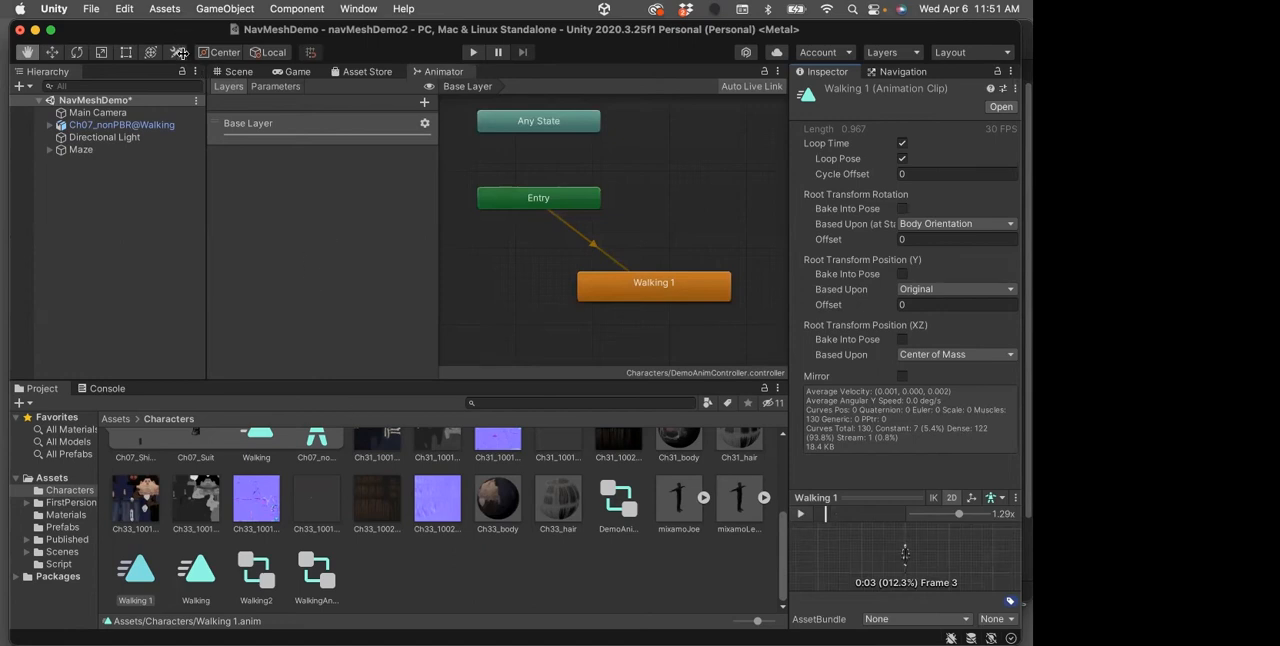
{"action": "key", "text": "super+s"}
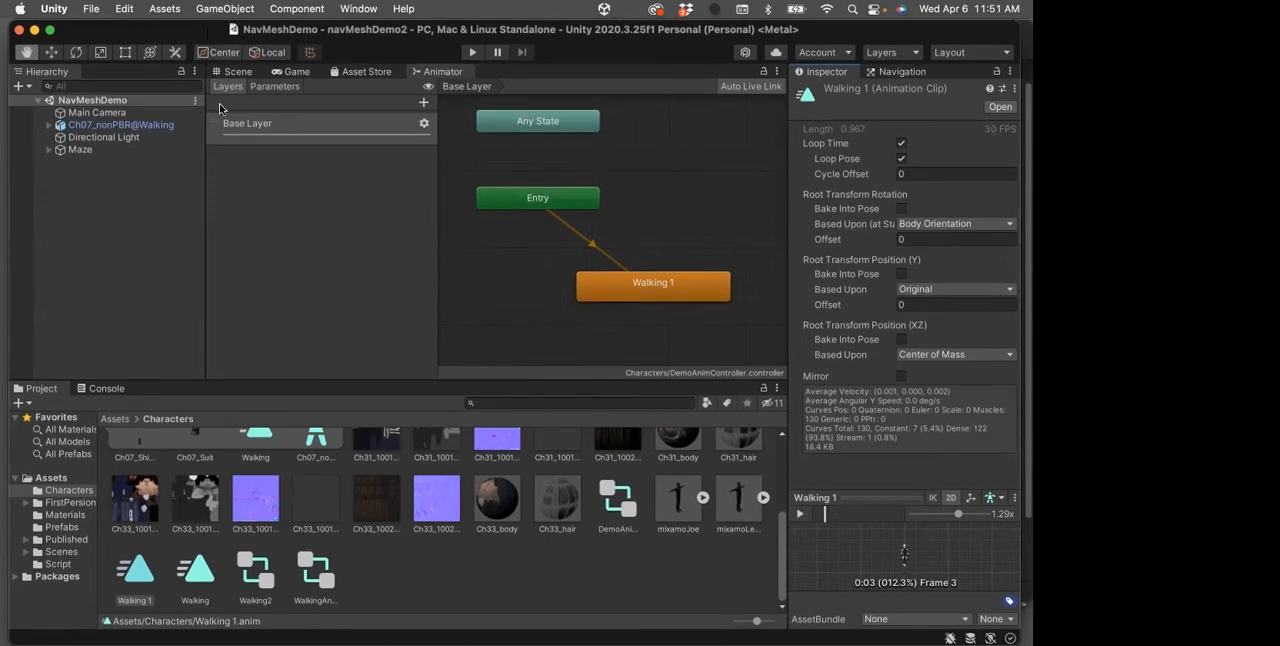
Assign DemoAnimController as the controller of the Ch07_nonPBR@Walking character's Animator and briefly test-run the scene
{"action": "left_click", "coordinate": [143, 126]}
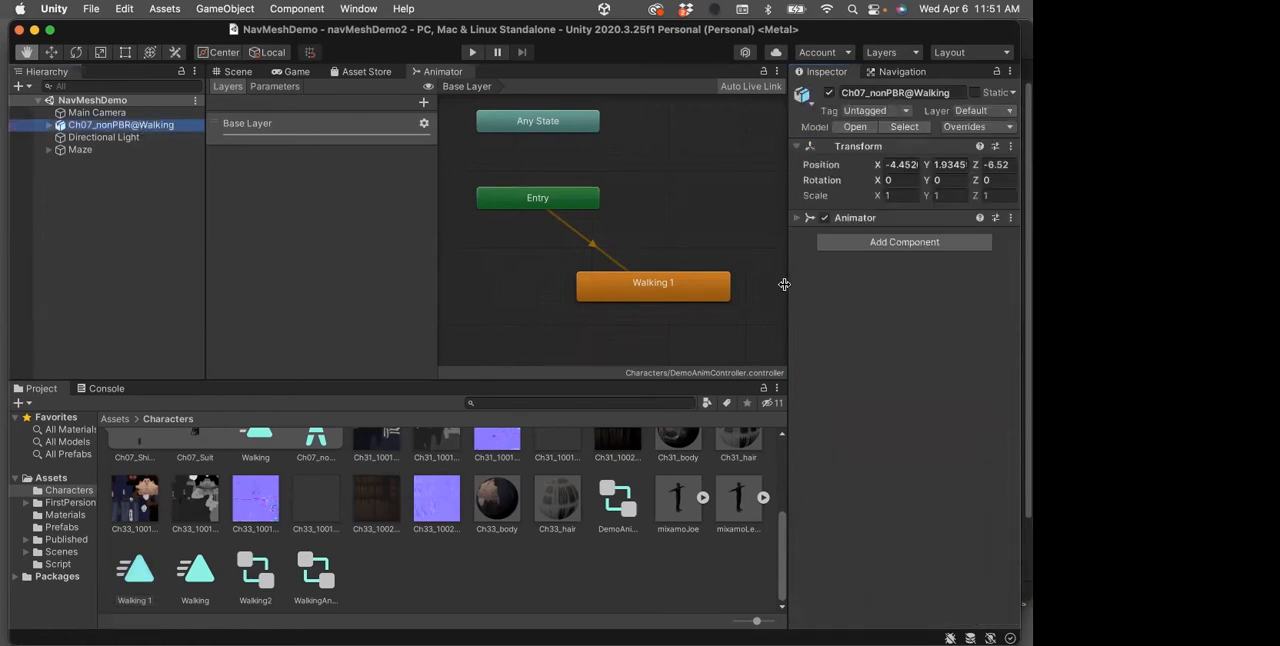
{"action": "left_click", "coordinate": [794, 221]}
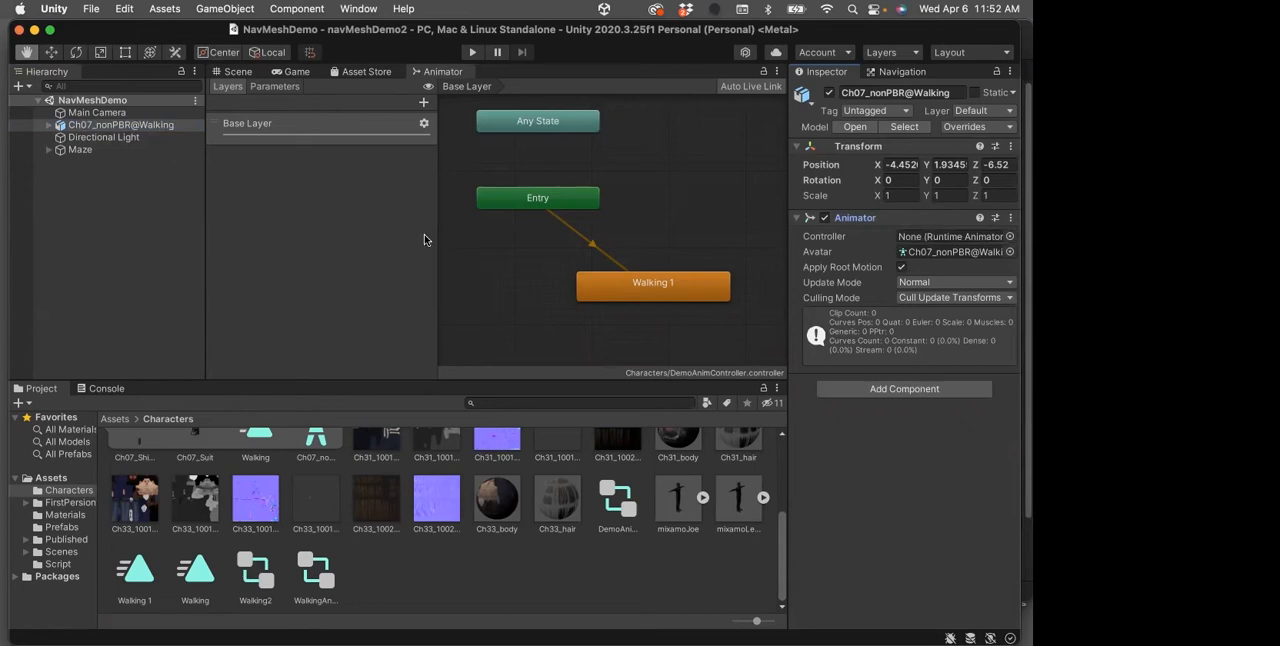
{"action": "scroll", "coordinate": [358, 510], "scroll_direction": "up", "scroll_amount": 3}
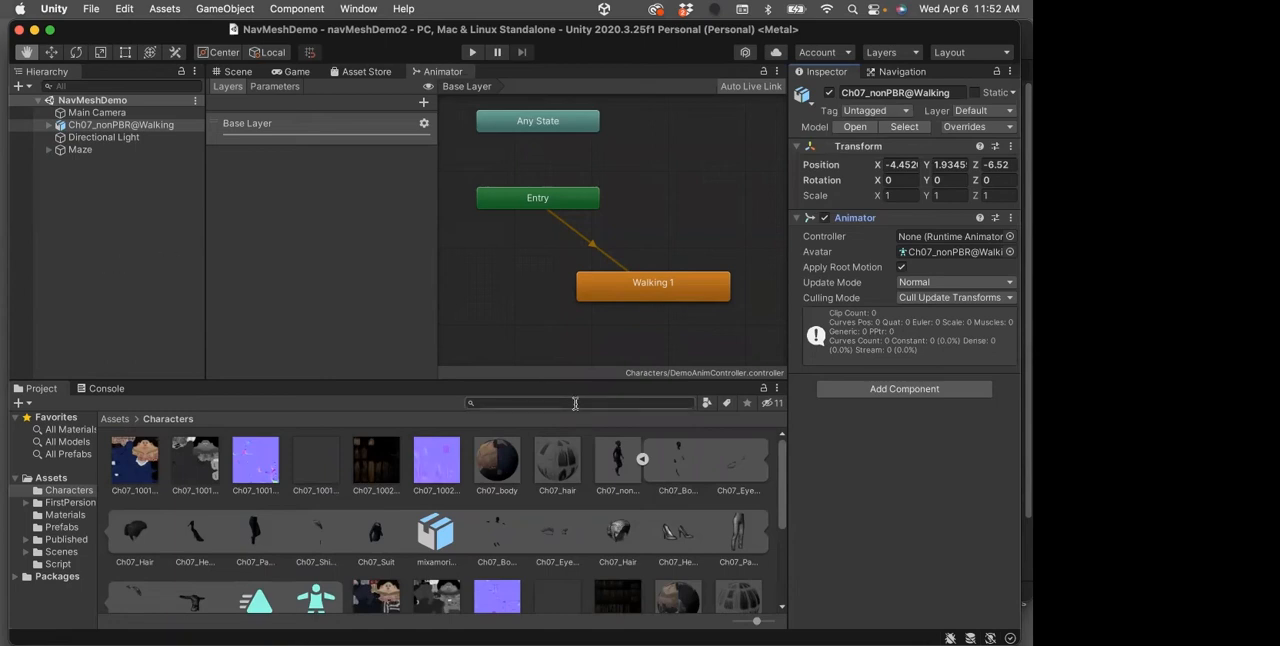
{"action": "scroll", "coordinate": [708, 490], "scroll_direction": "down", "scroll_amount": 5}
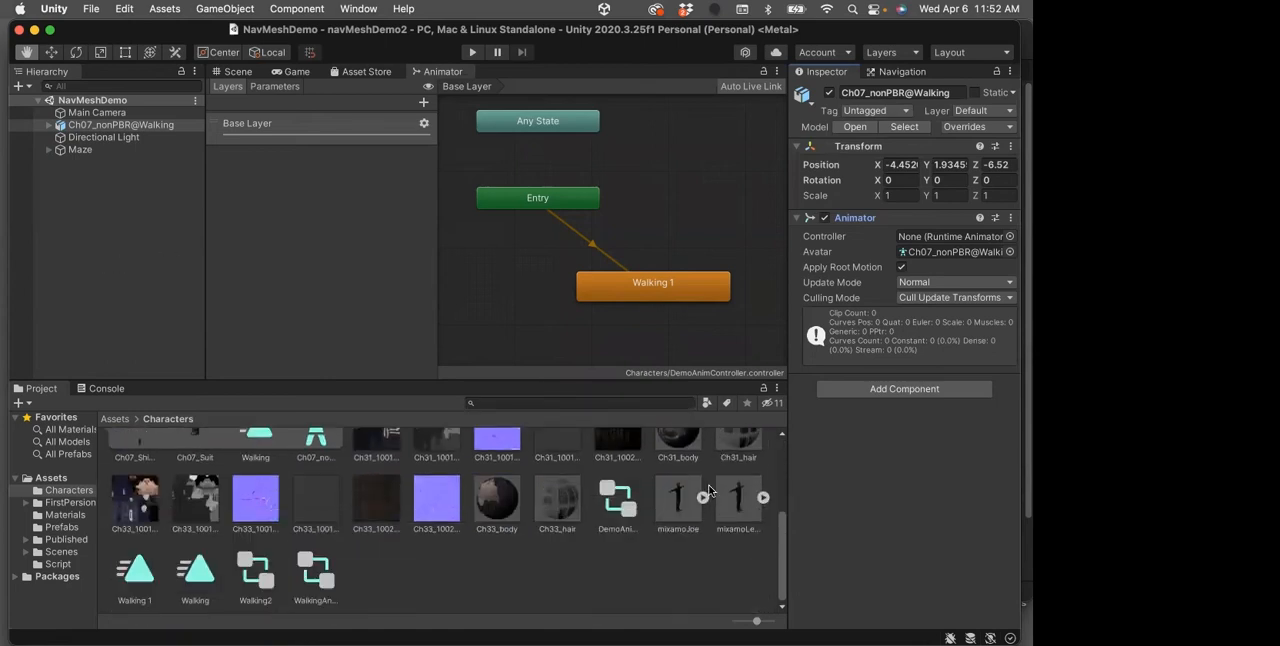
{"action": "left_click", "coordinate": [632, 512]}
{"action": "left_click_drag", "start_coordinate": [745, 401], "coordinate": [955, 238]}
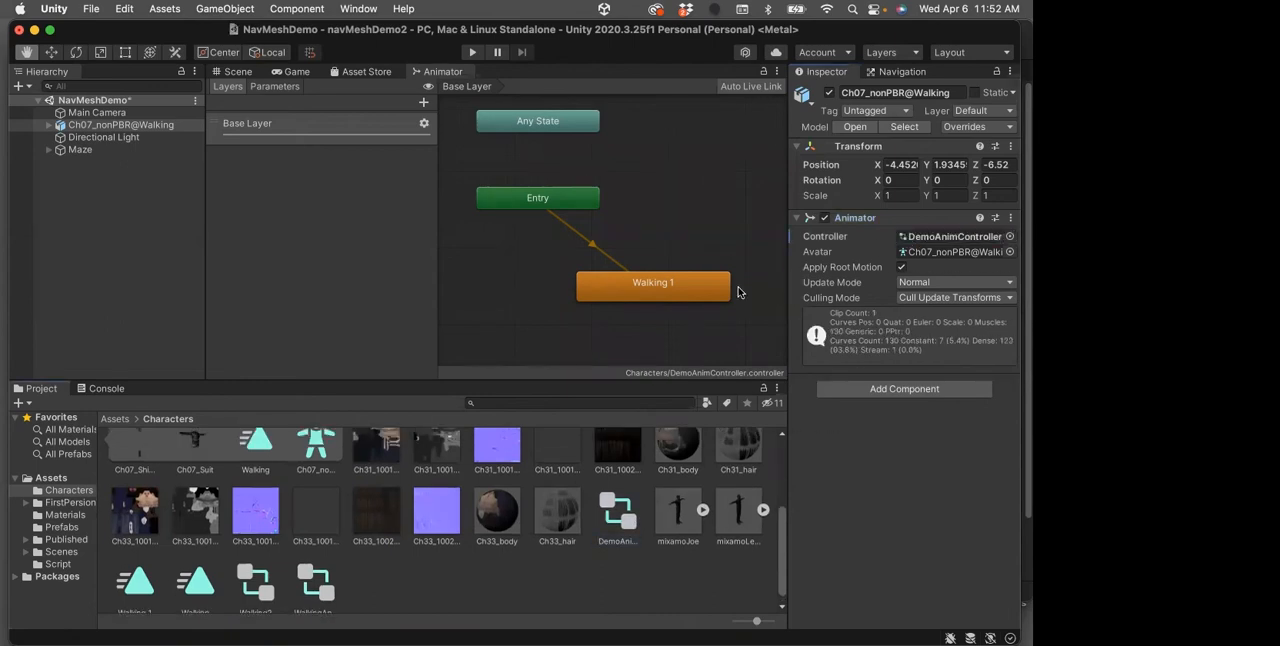
{"action": "left_click", "coordinate": [472, 52]}
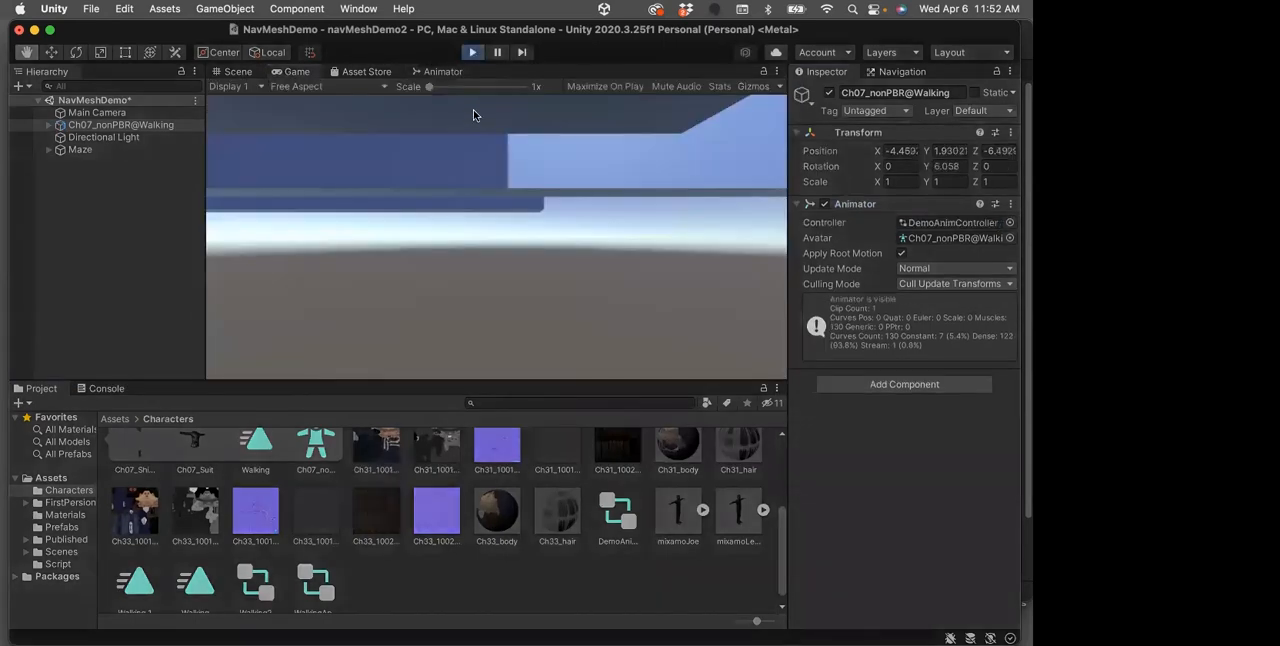
{"action": "left_click", "coordinate": [472, 52]}
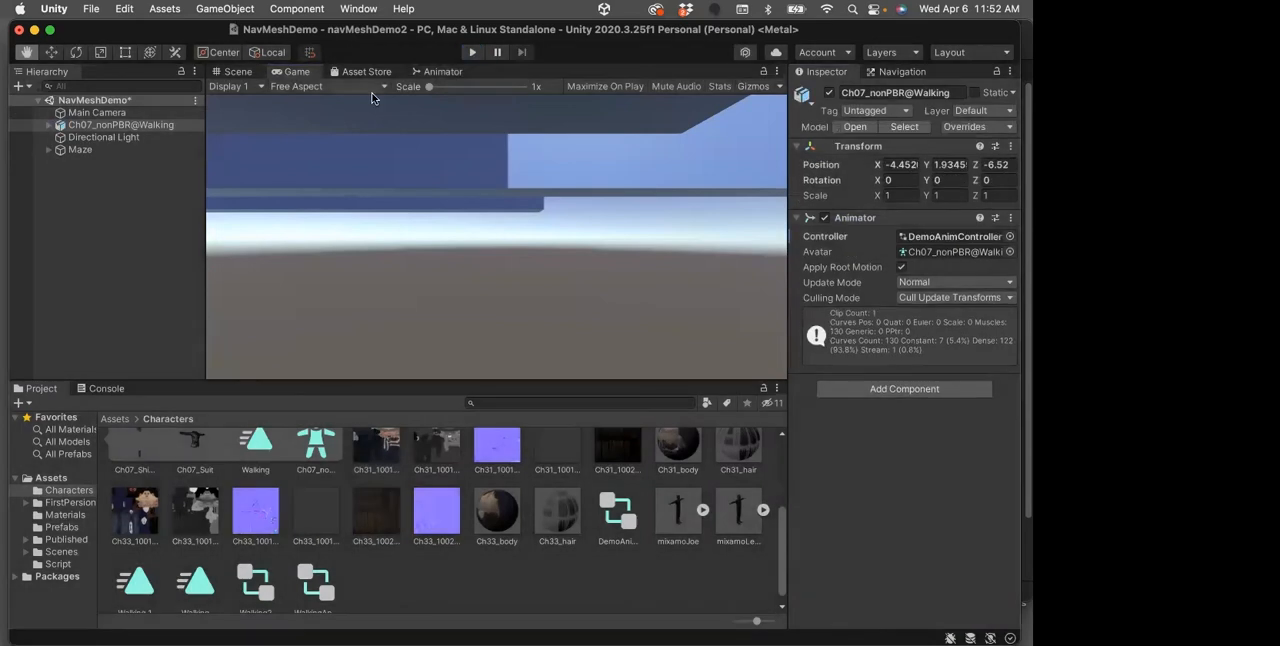
Align the Main Camera with a close Scene view looking down on the character between the maze walls, and save the scene
{"action": "left_click", "coordinate": [85, 113]}
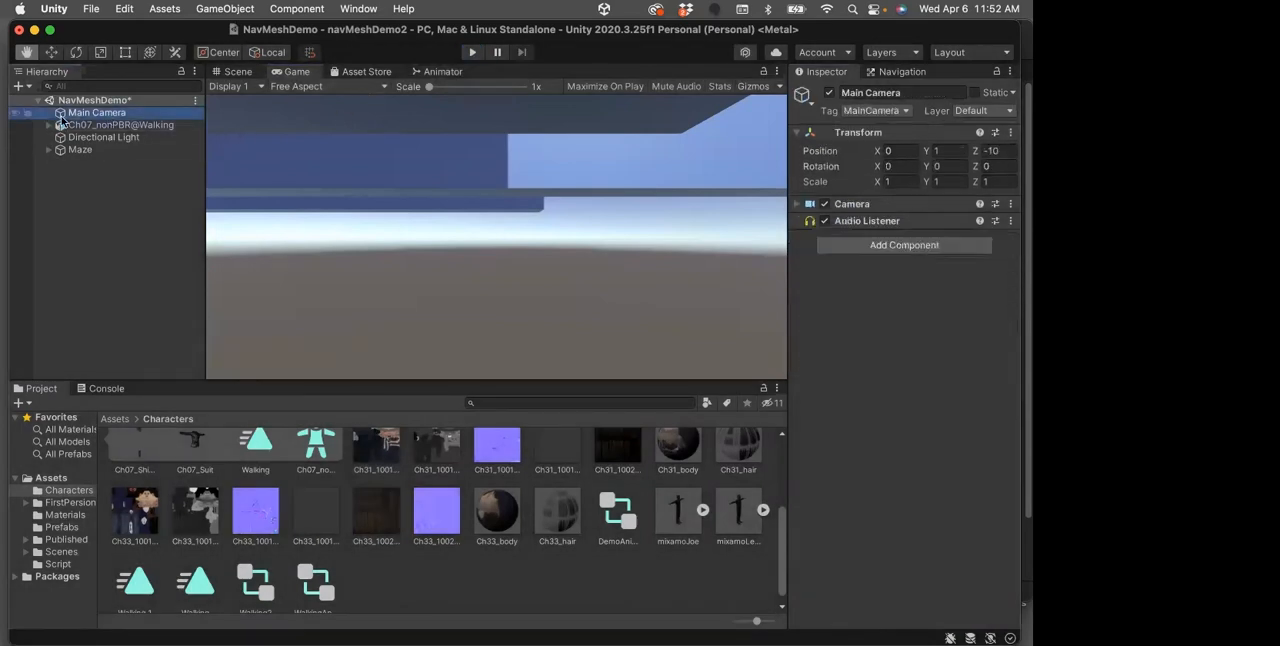
{"action": "left_click", "coordinate": [237, 72]}
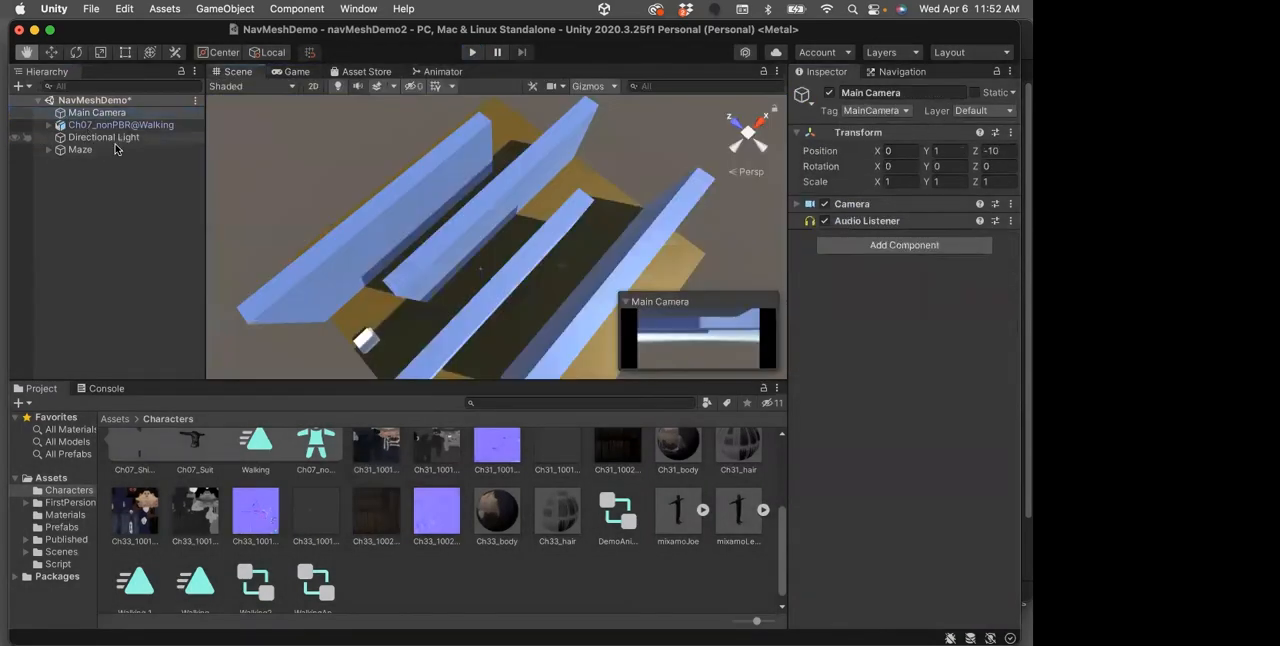
{"action": "double_click", "coordinate": [61, 114]}
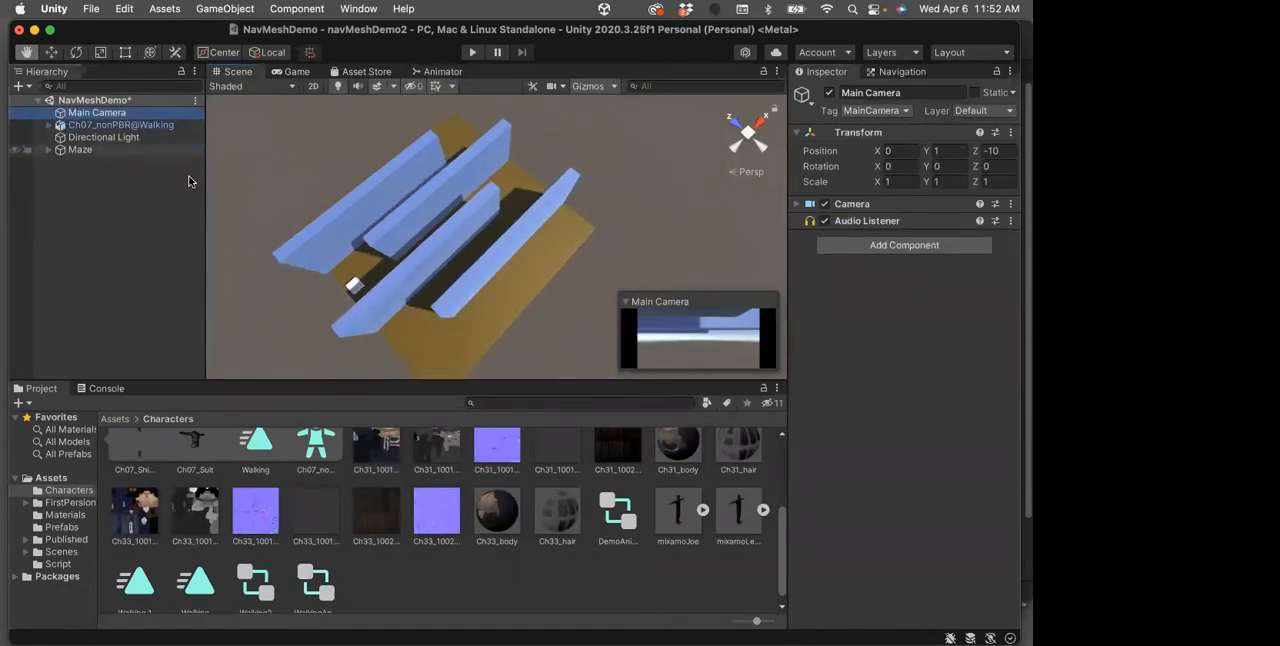
{"action": "left_click_drag", "start_coordinate": [381, 237], "coordinate": [474, 269], "text": "alt"}
{"action": "left_click_drag", "start_coordinate": [444, 348], "coordinate": [438, 191]}
{"action": "scroll", "coordinate": [437, 202], "scroll_direction": "up", "scroll_amount": 5}
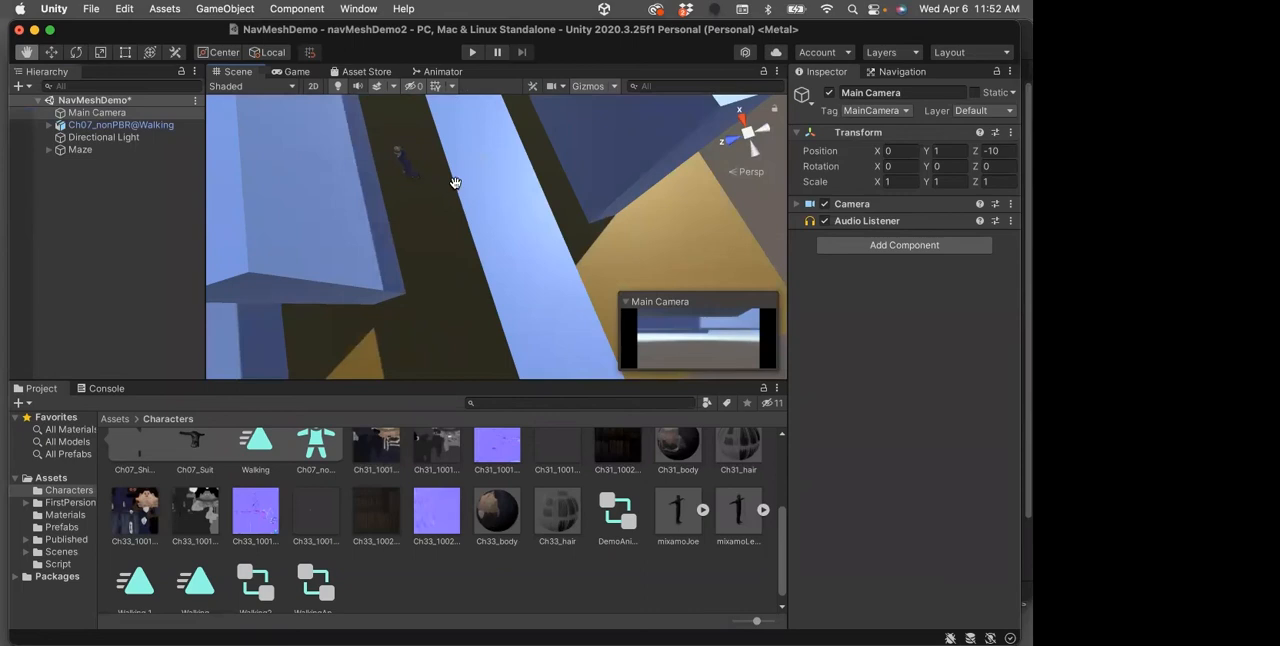
{"action": "left_click", "coordinate": [226, 9]}
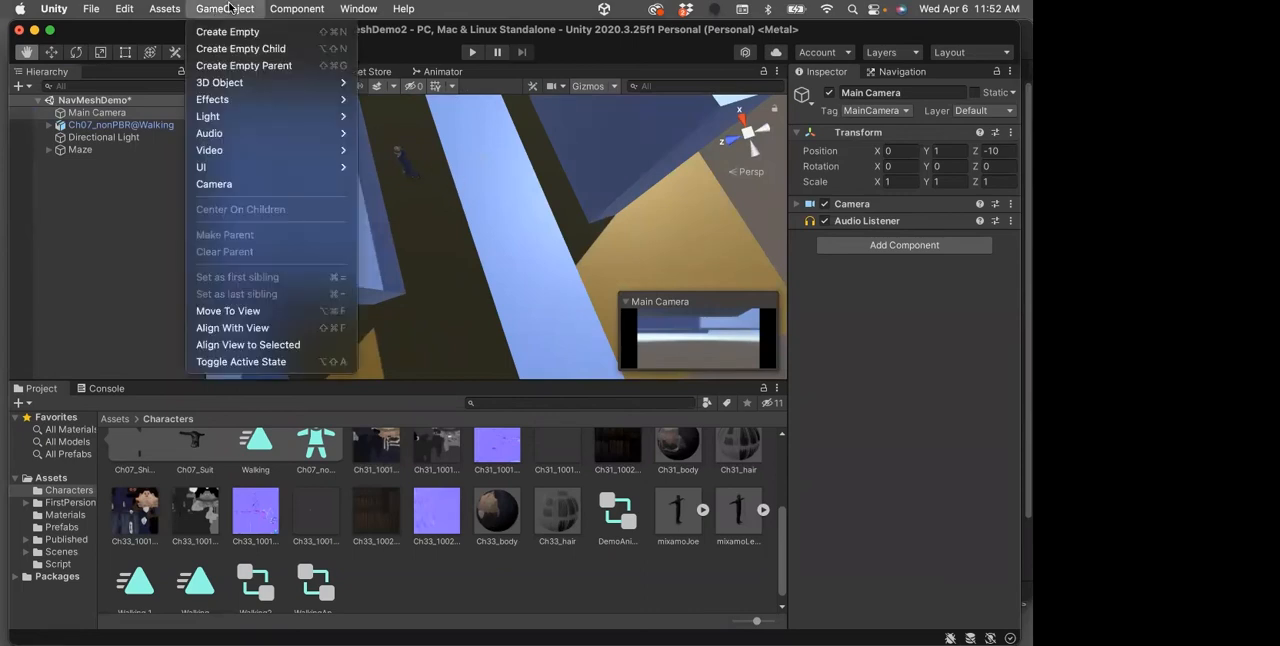
{"action": "left_click", "coordinate": [243, 328]}
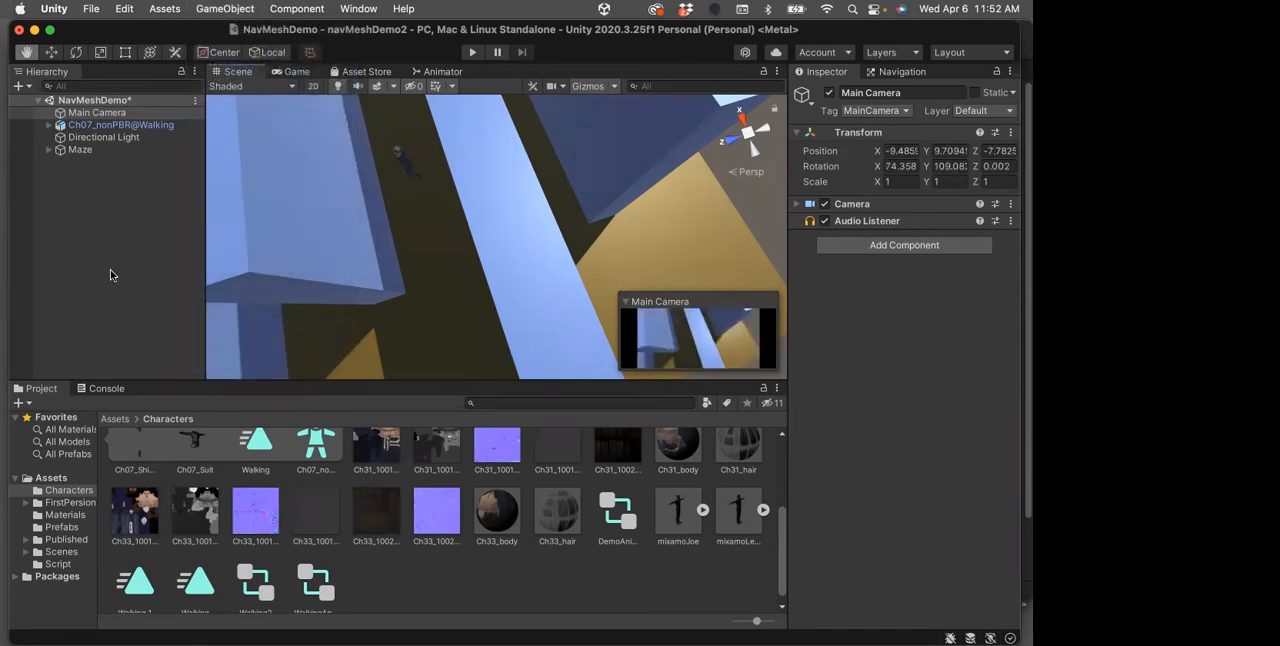
{"action": "key", "text": "super+s"}
Test-run the scene to watch the character walk, and review the Walking 1 clip's loop settings
{"action": "left_click", "coordinate": [473, 53]}
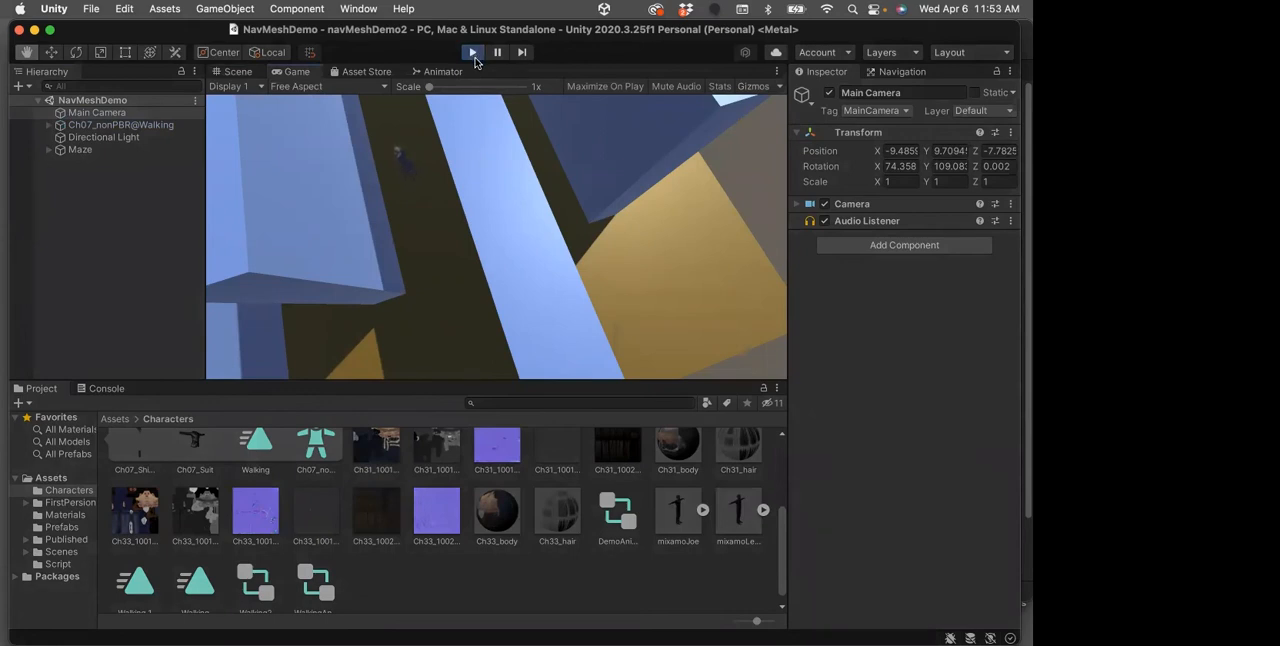
{"action": "left_click", "coordinate": [473, 53]}
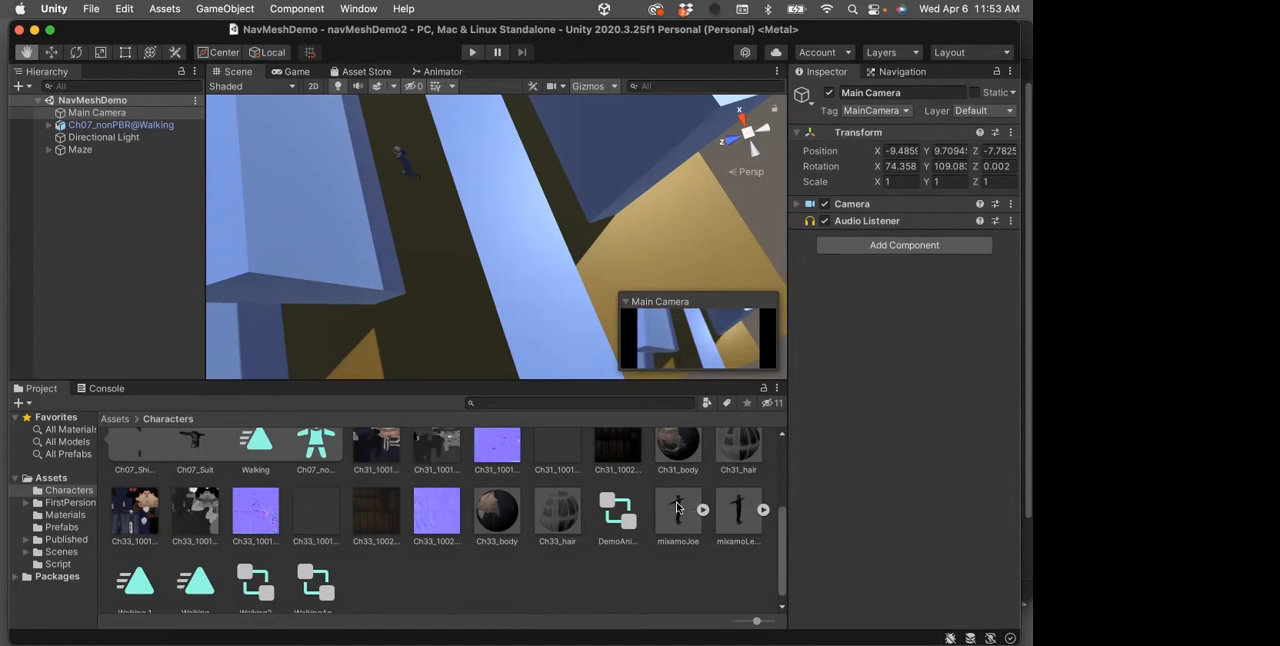
{"action": "scroll", "coordinate": [677, 508], "scroll_direction": "up", "scroll_amount": 3}
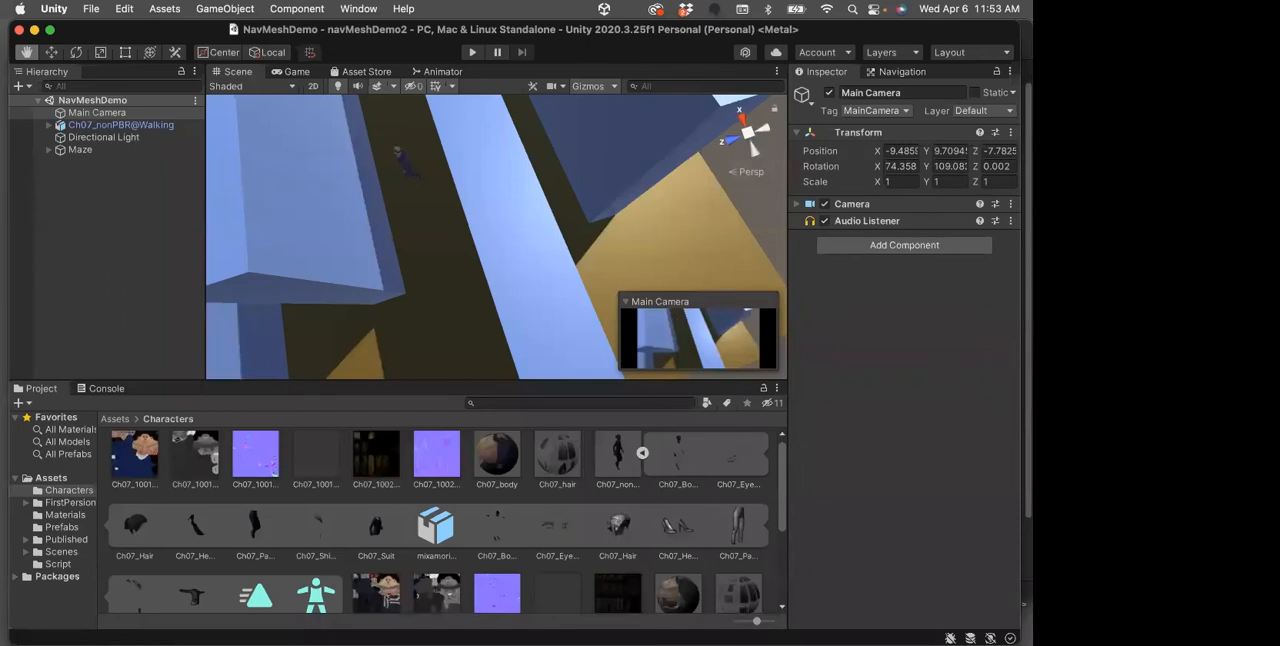
{"action": "scroll", "coordinate": [700, 545], "scroll_direction": "down", "scroll_amount": 5}
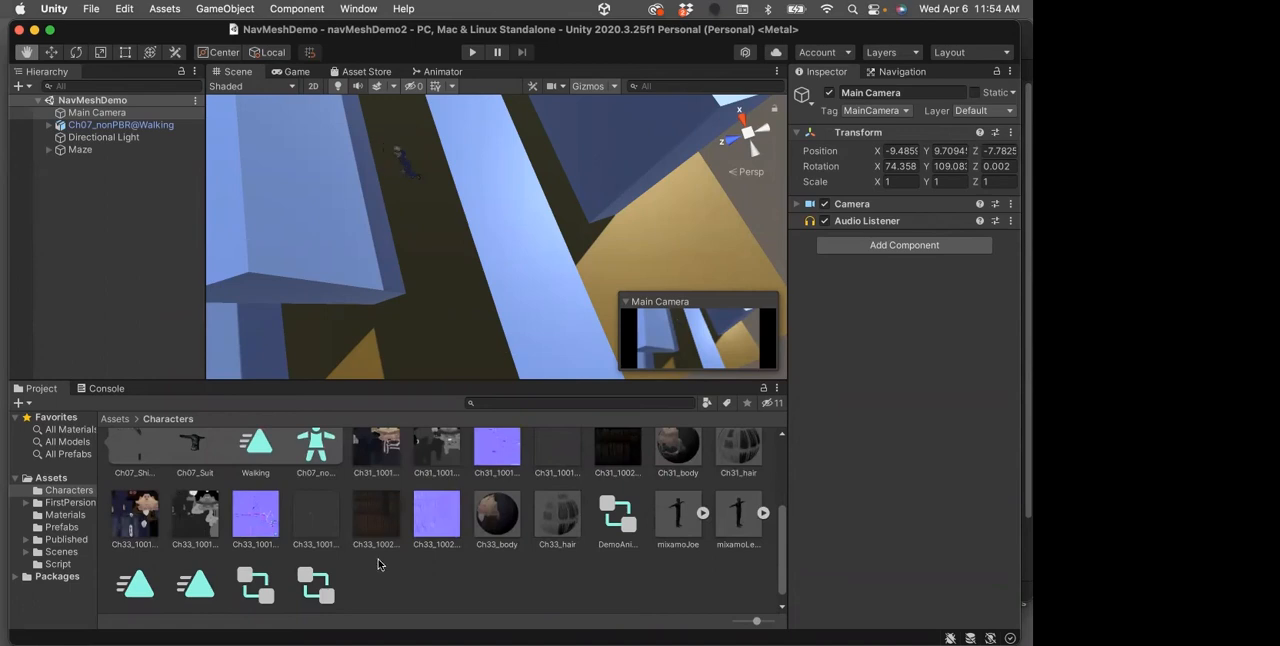
{"action": "scroll", "coordinate": [448, 546], "scroll_direction": "down", "scroll_amount": 1}
{"action": "left_click", "coordinate": [144, 572]}
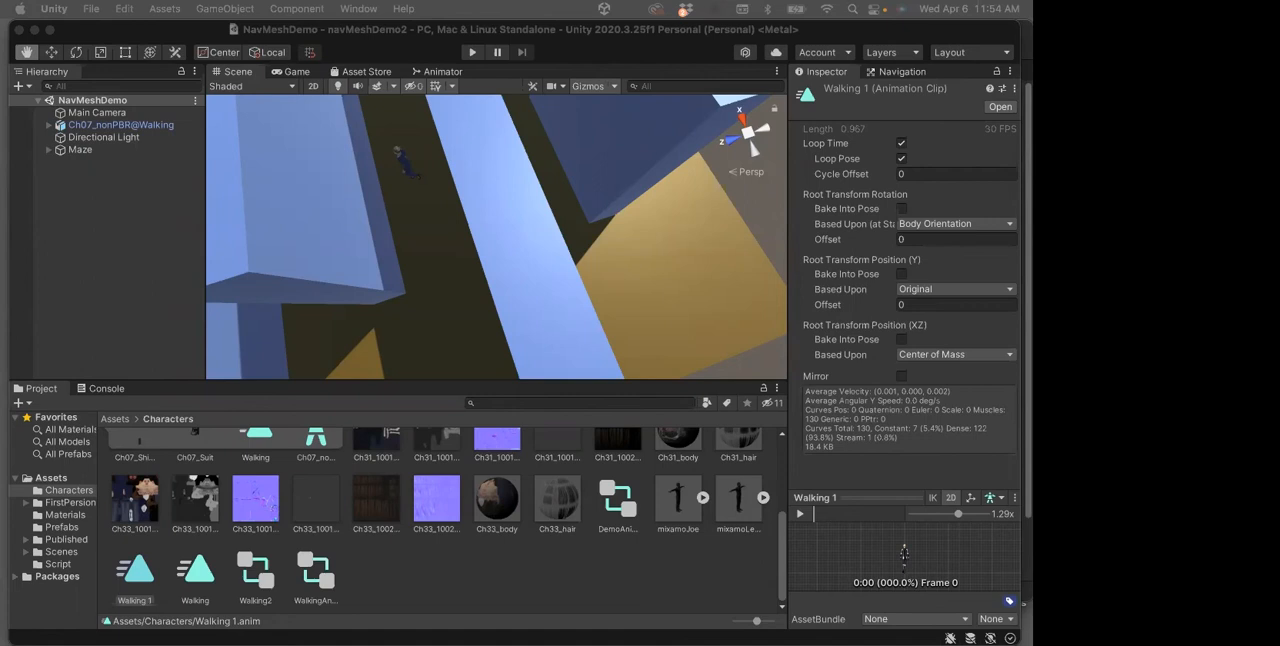
Open the Tags & Layers settings from the Ch07_nonPBR@Walking character and examine the defined tags and layers
{"action": "left_click", "coordinate": [60, 125]}
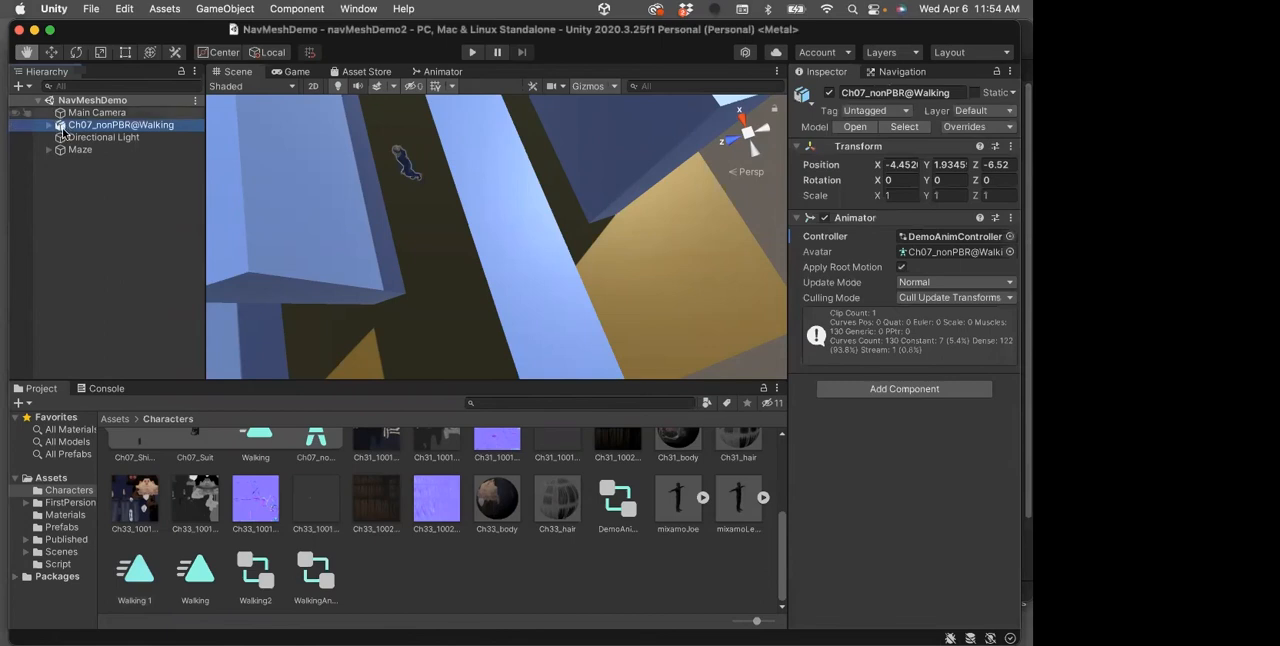
{"action": "left_click", "coordinate": [904, 111]}
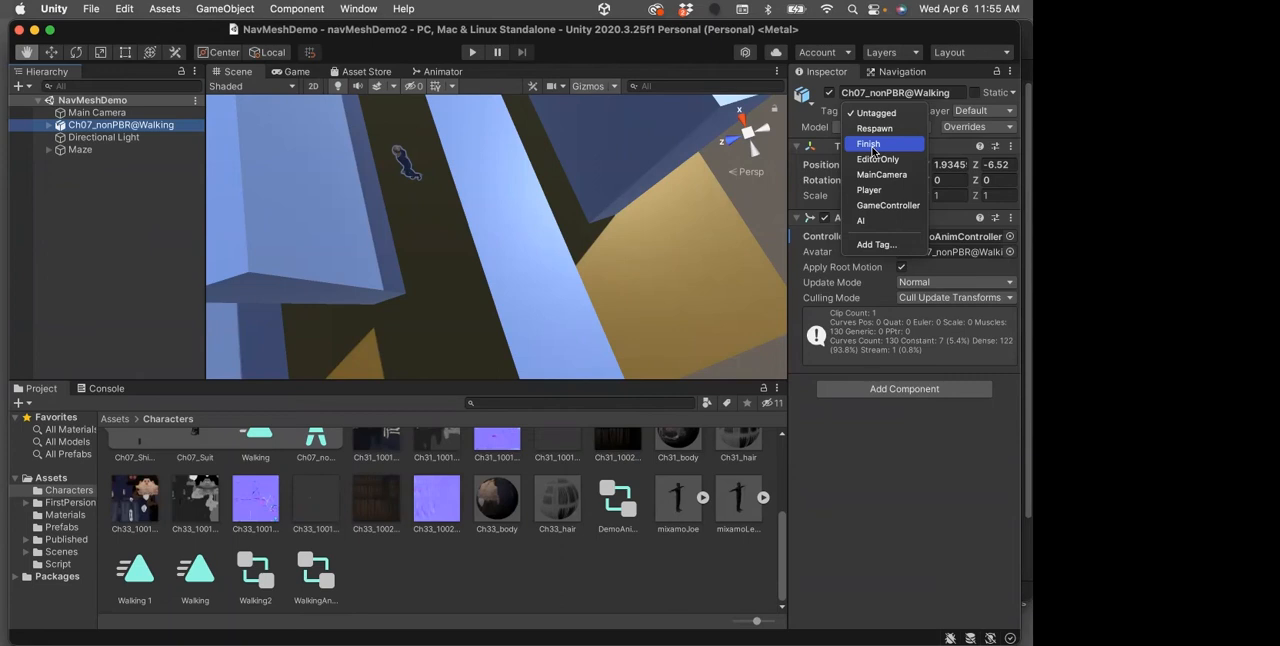
{"action": "left_click", "coordinate": [866, 245]}
{"action": "left_click", "coordinate": [800, 182]}
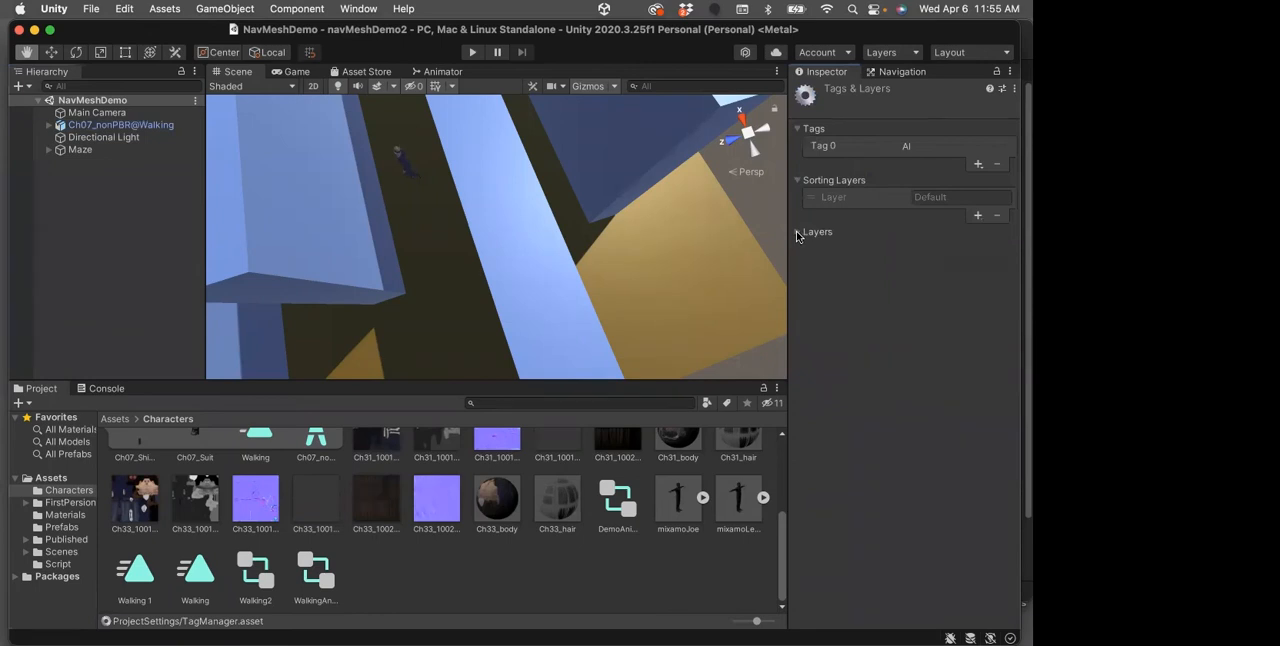
{"action": "left_click", "coordinate": [798, 232]}
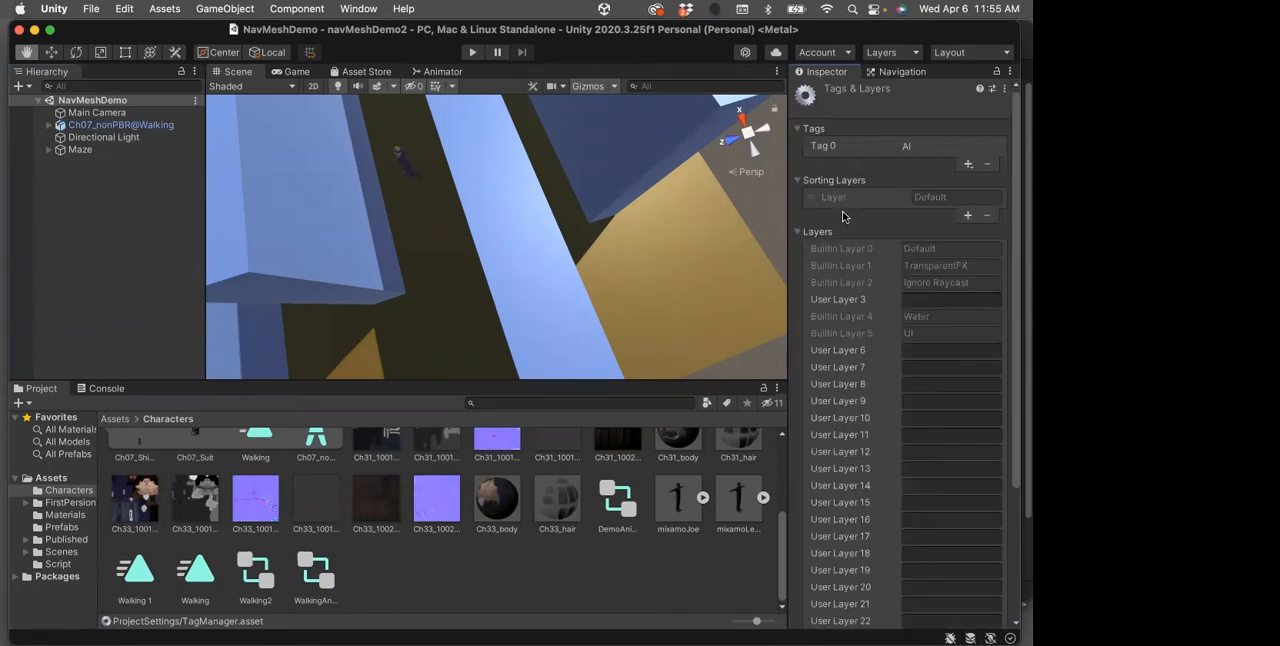
{"action": "left_click", "coordinate": [798, 232]}
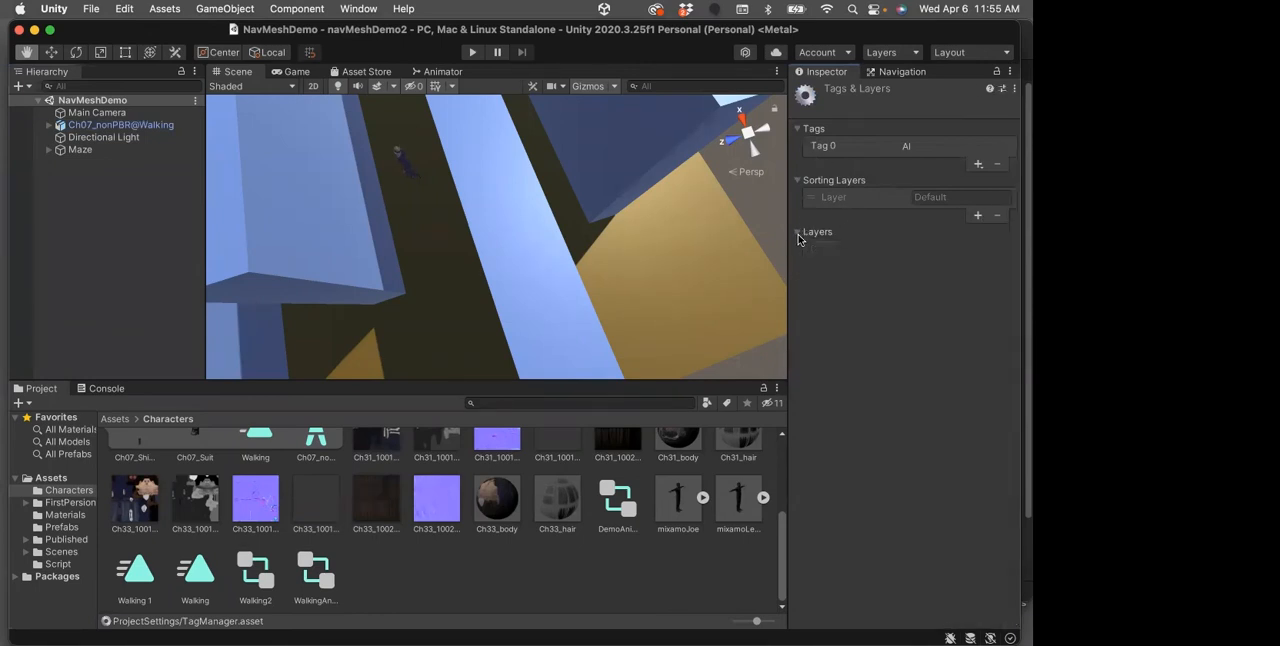
Assign the AI tag to the Ch07_nonPBR@Walking character
{"action": "left_click", "coordinate": [797, 180]}
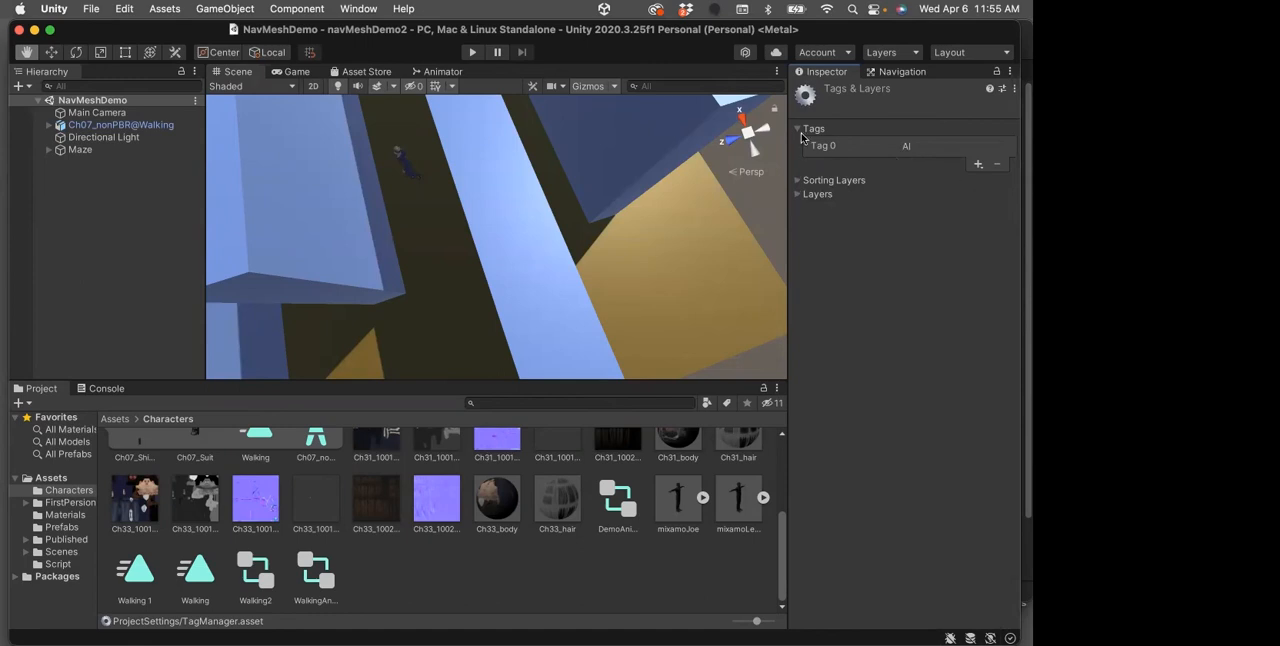
{"action": "left_click", "coordinate": [799, 130]}
{"action": "left_click", "coordinate": [156, 122]}
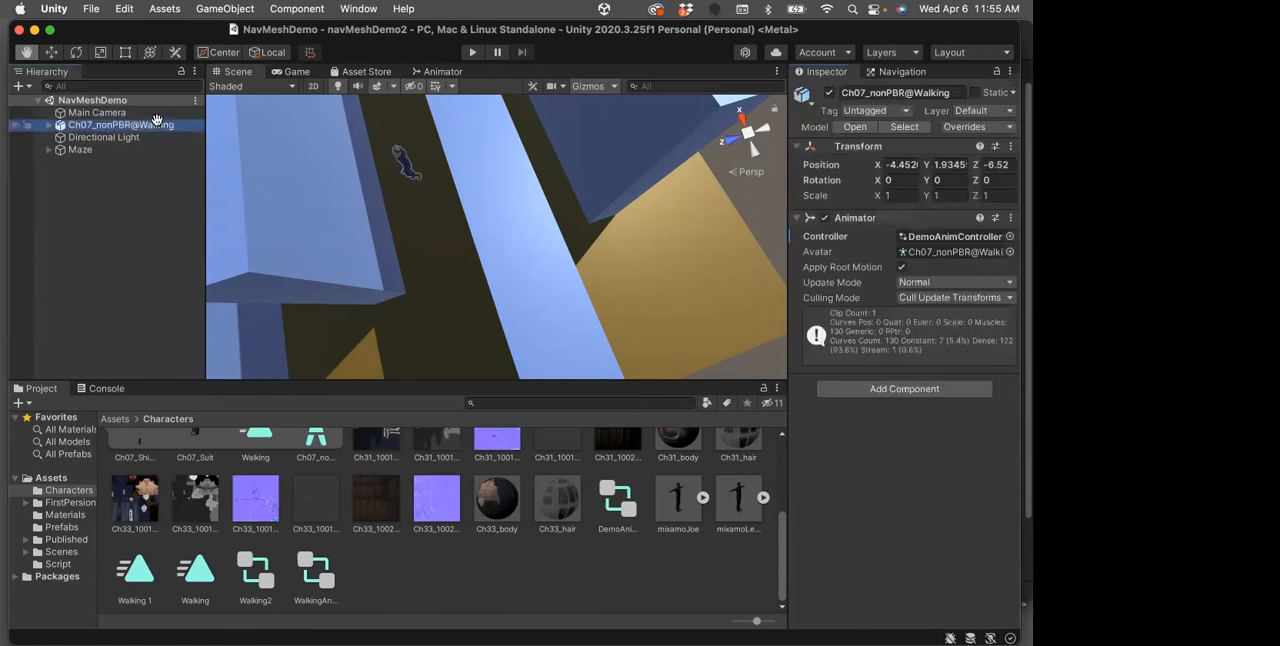
{"action": "left_click", "coordinate": [906, 111]}
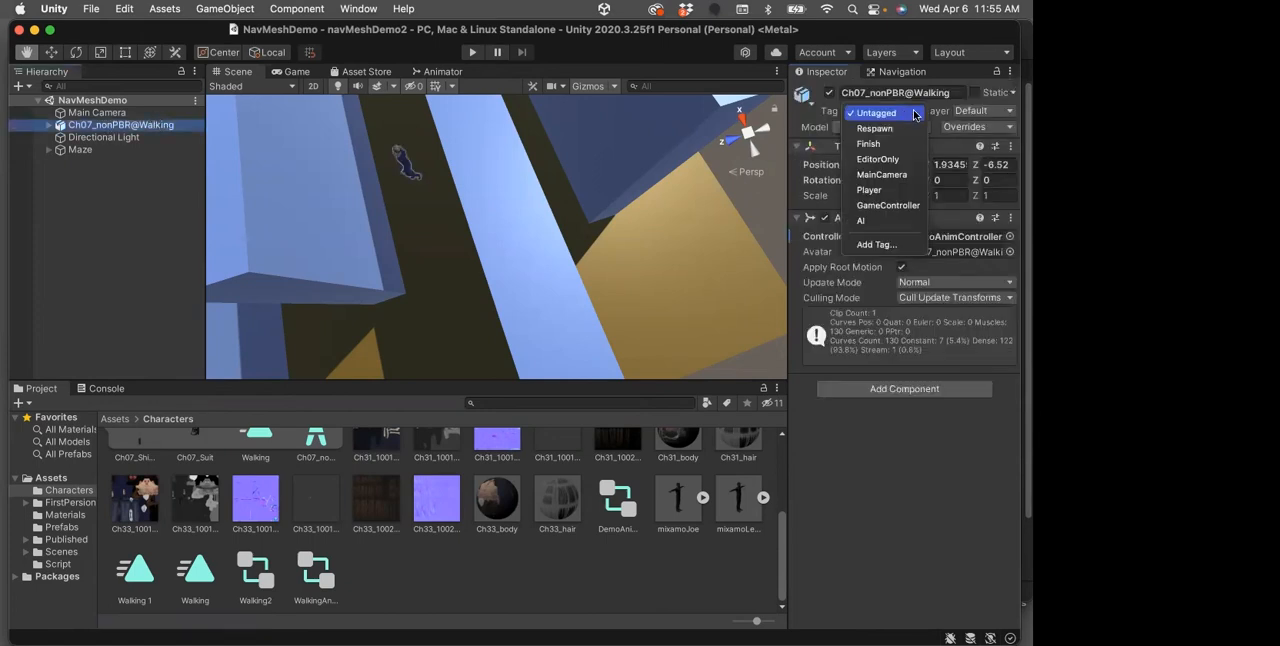
{"action": "left_click", "coordinate": [874, 224]}
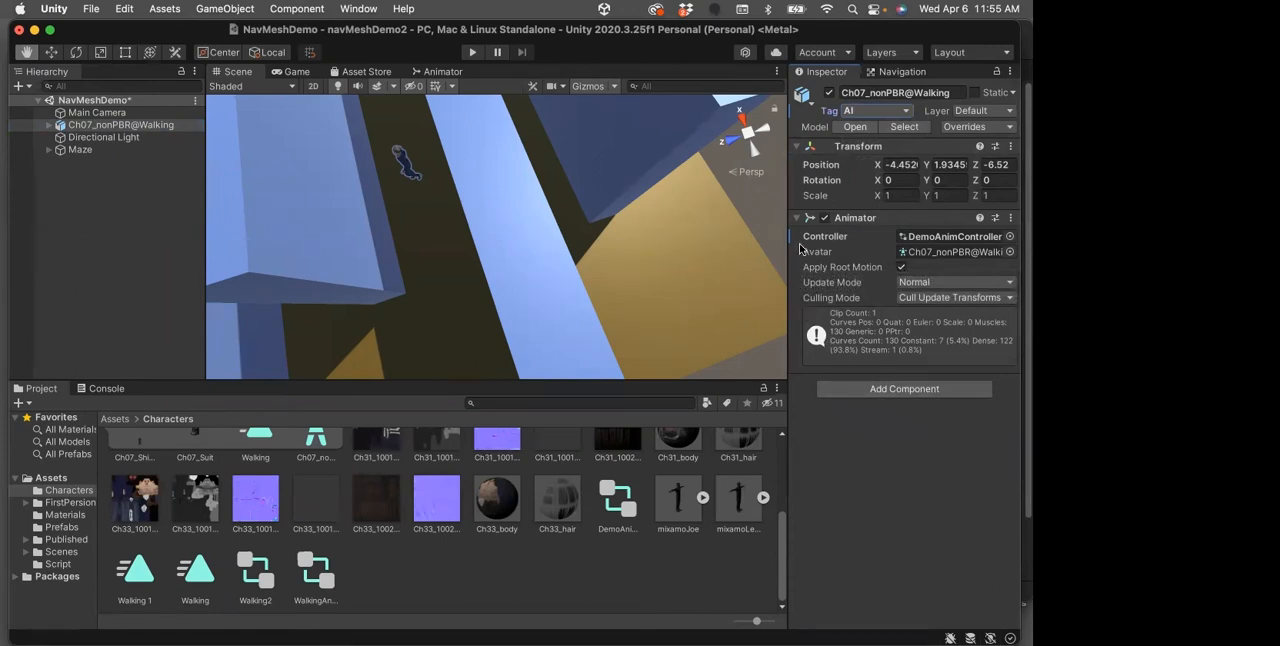
Add a Nav Mesh Agent component to the Ch07_nonPBR@Walking character, with Humanoid as its agent type
{"action": "left_click", "coordinate": [918, 390]}
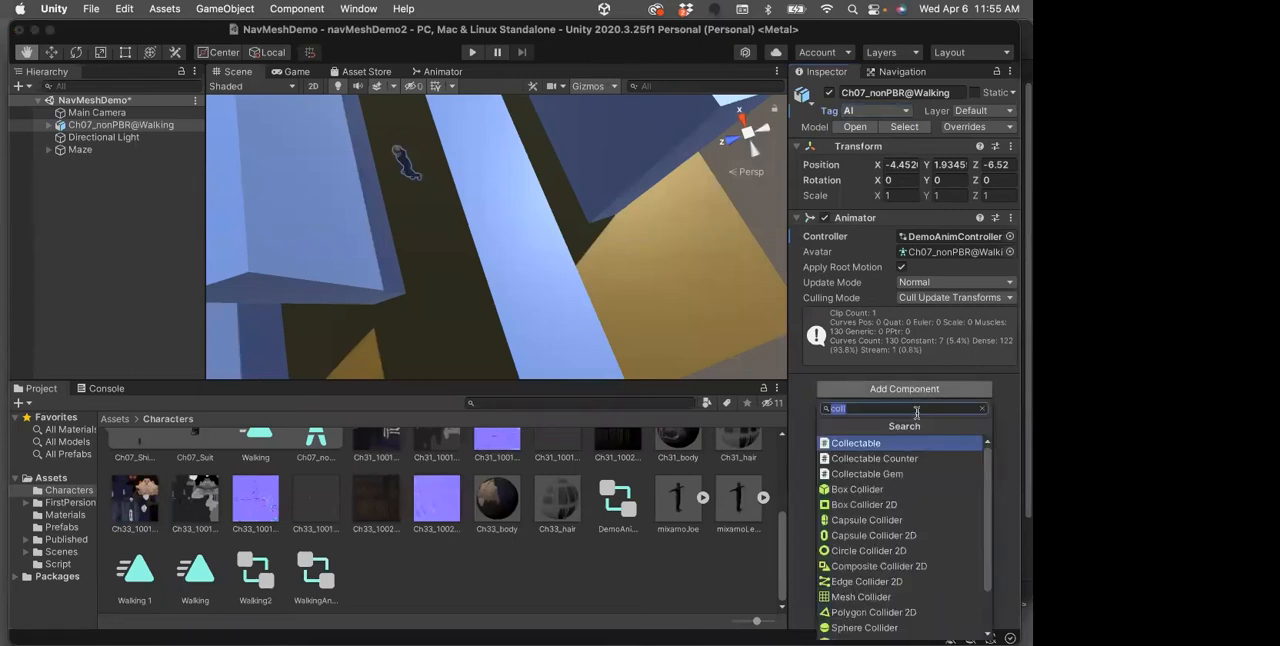
{"action": "type", "text": "Na"}
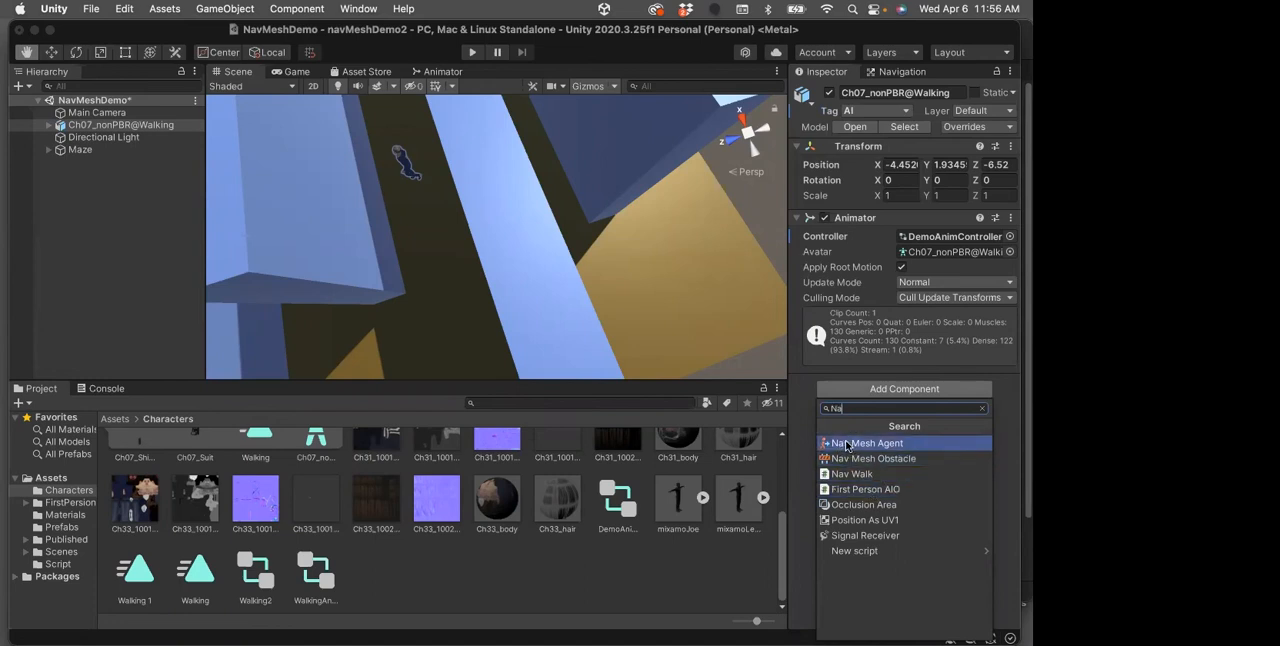
{"action": "left_click", "coordinate": [842, 446]}
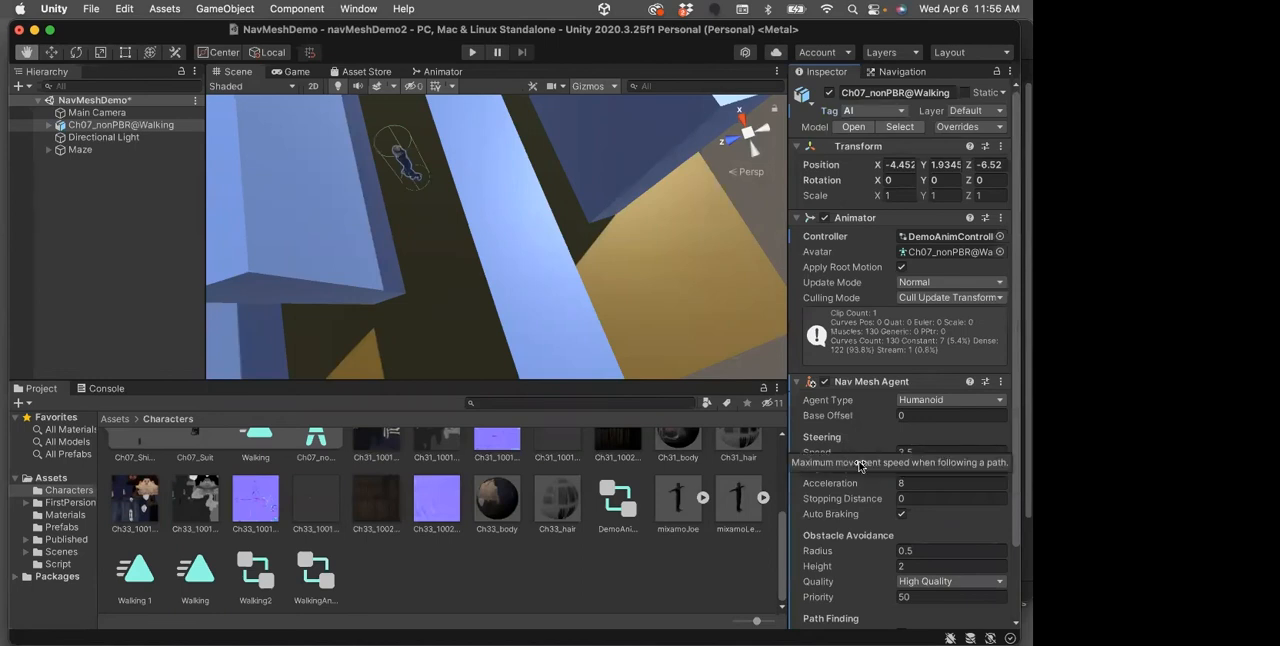
{"action": "scroll", "coordinate": [939, 418], "scroll_direction": "down", "scroll_amount": 3}
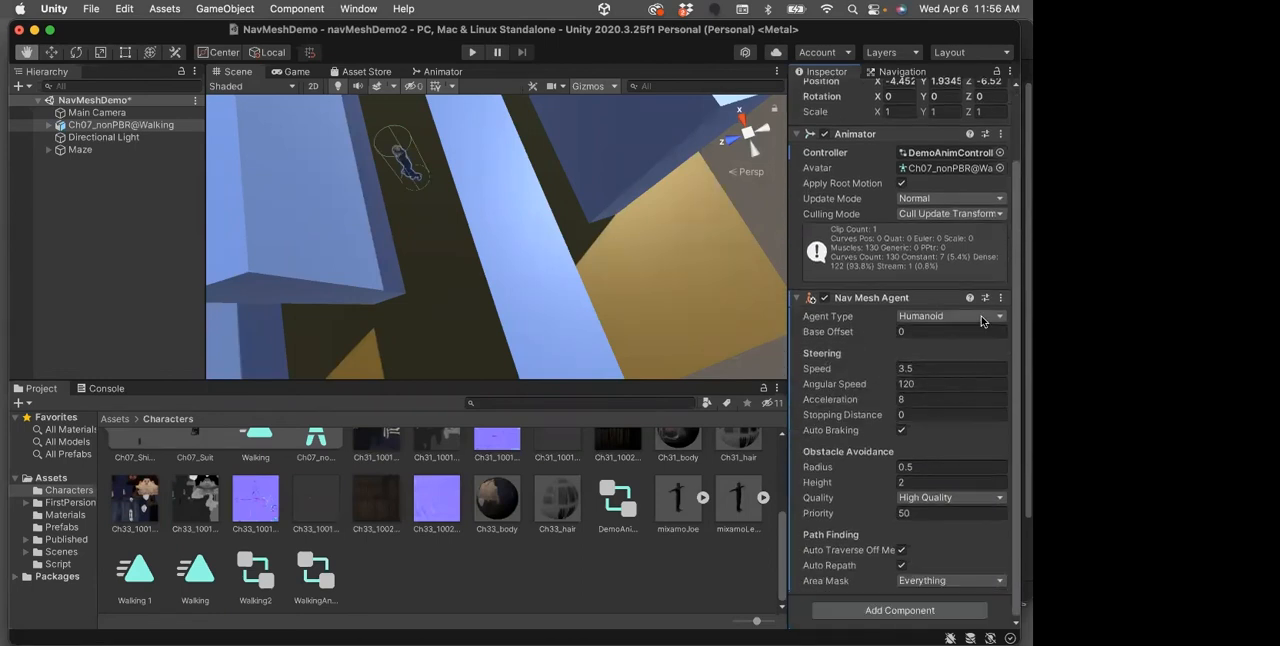
{"action": "left_click", "coordinate": [985, 316]}
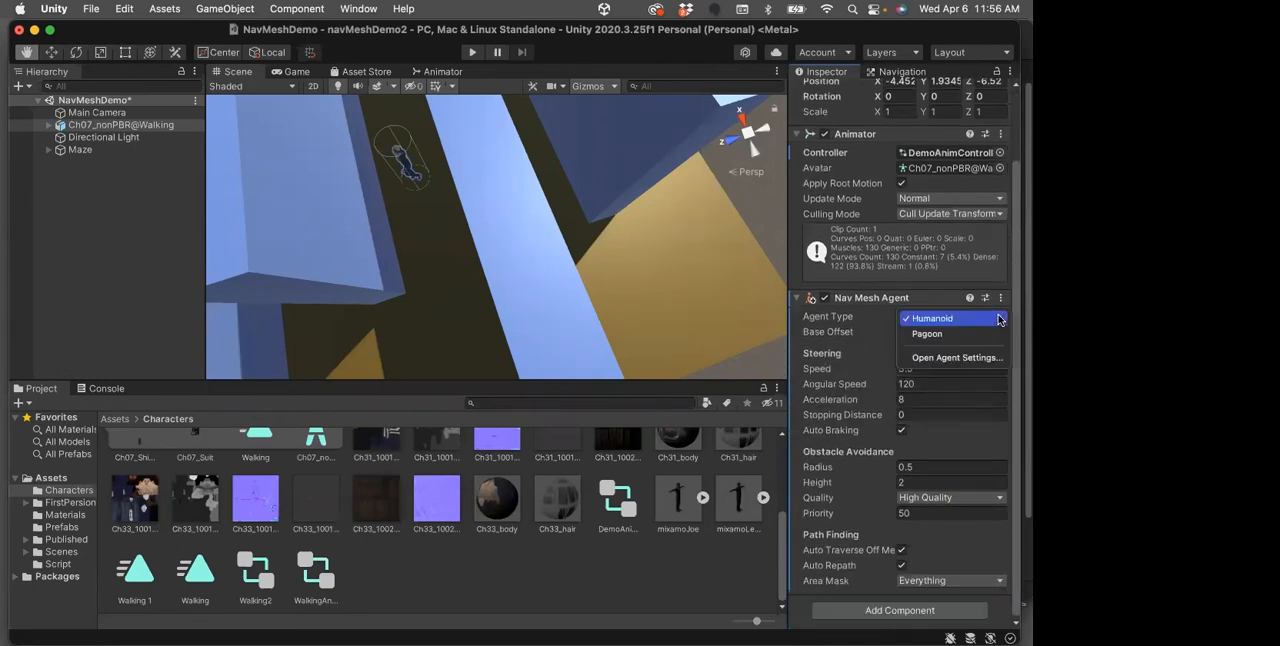
{"action": "left_click", "coordinate": [924, 320]}
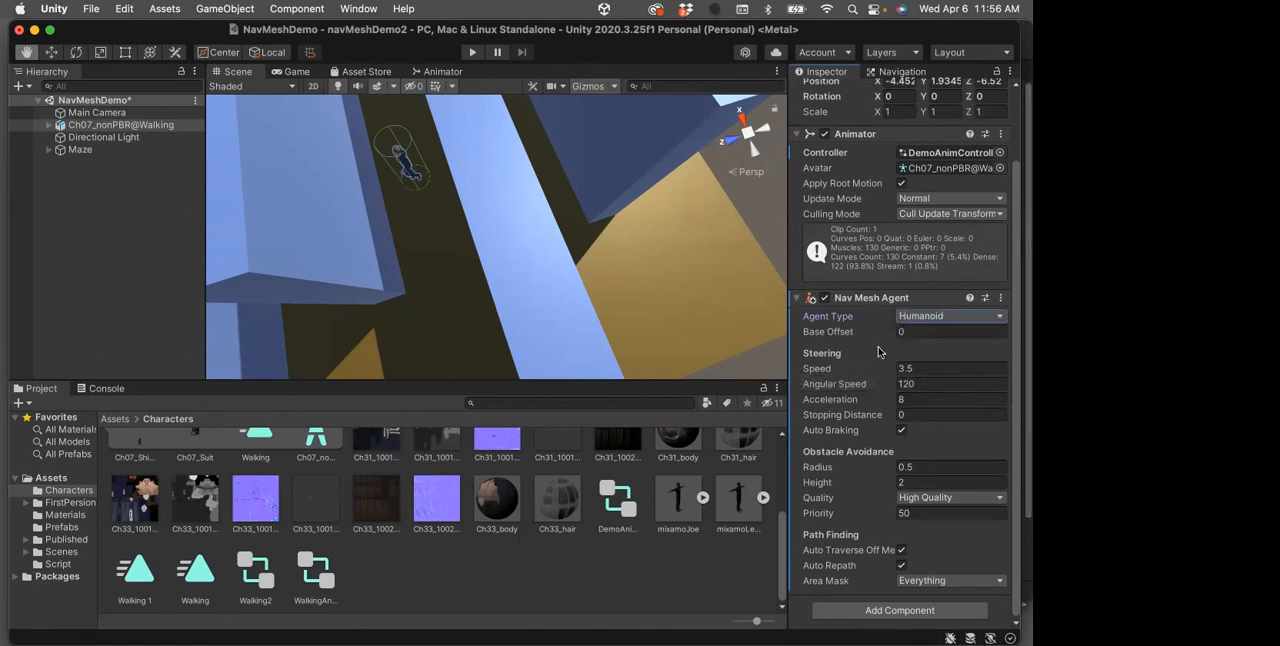
Set the Nav Mesh Agent's speed to 10, and collapse the character's Nav Mesh Agent and Animator components
{"action": "left_click", "coordinate": [924, 368]}
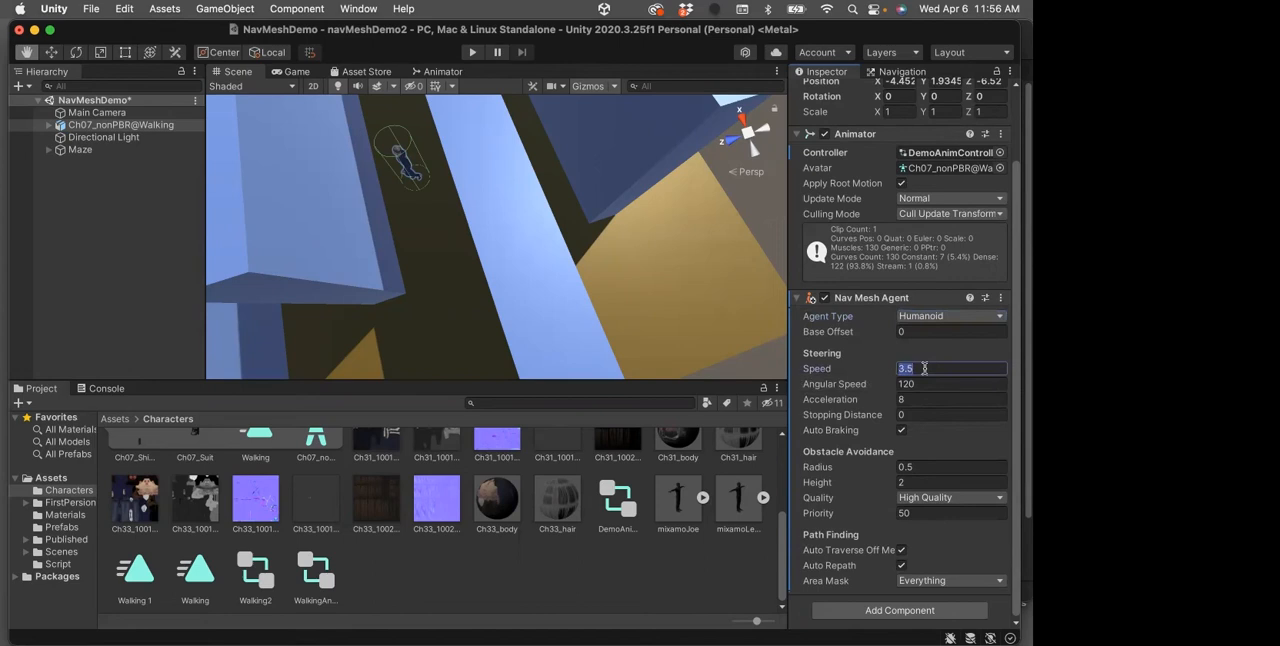
{"action": "type", "text": "10"}
{"action": "scroll", "coordinate": [850, 469], "scroll_direction": "up", "scroll_amount": 3}
{"action": "scroll", "coordinate": [851, 469], "scroll_direction": "down", "scroll_amount": 3}
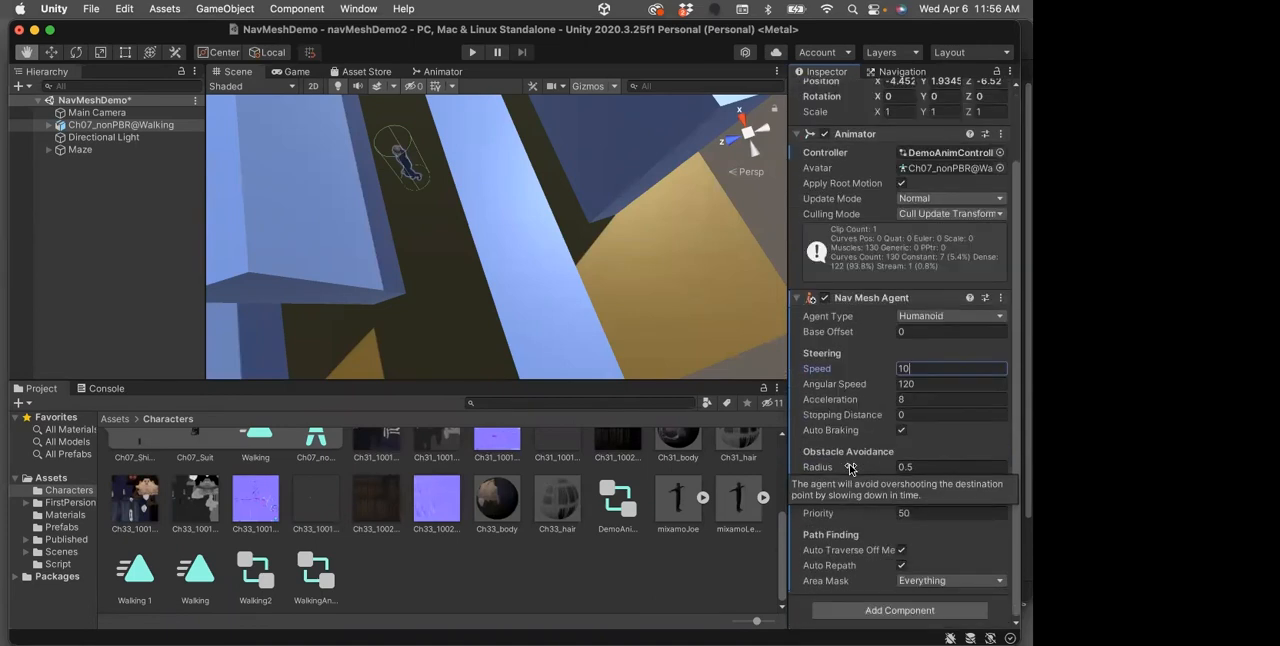
{"action": "left_click", "coordinate": [798, 299]}
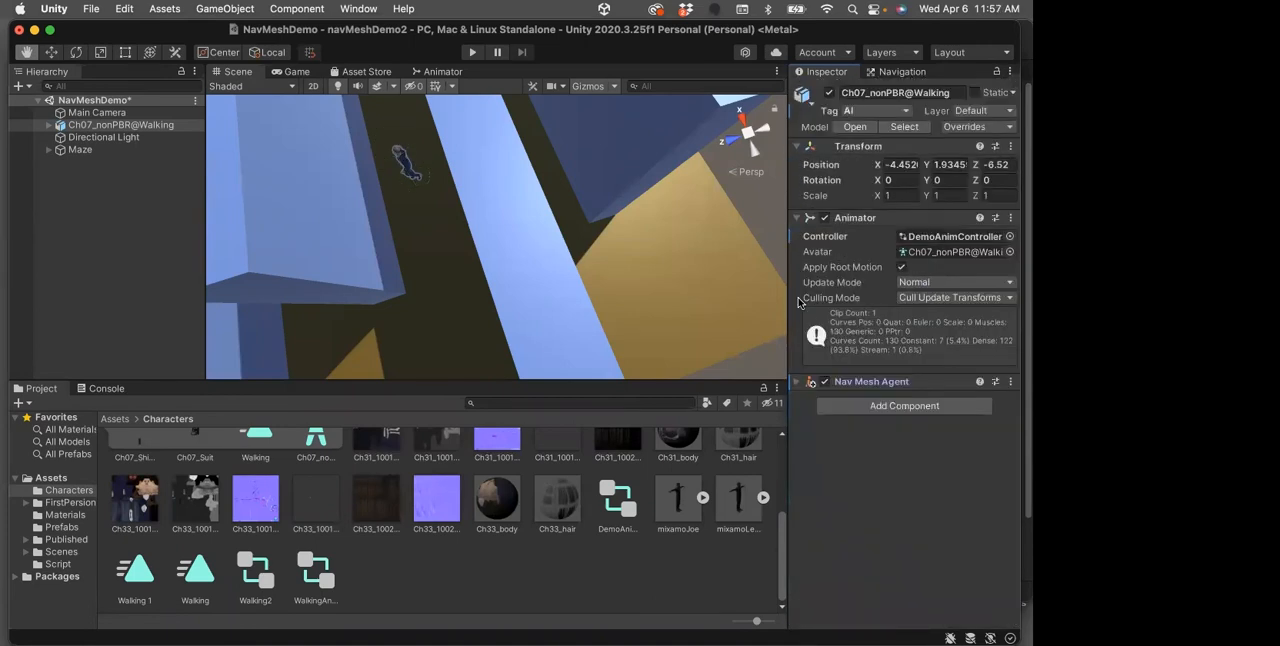
{"action": "left_click", "coordinate": [797, 218]}
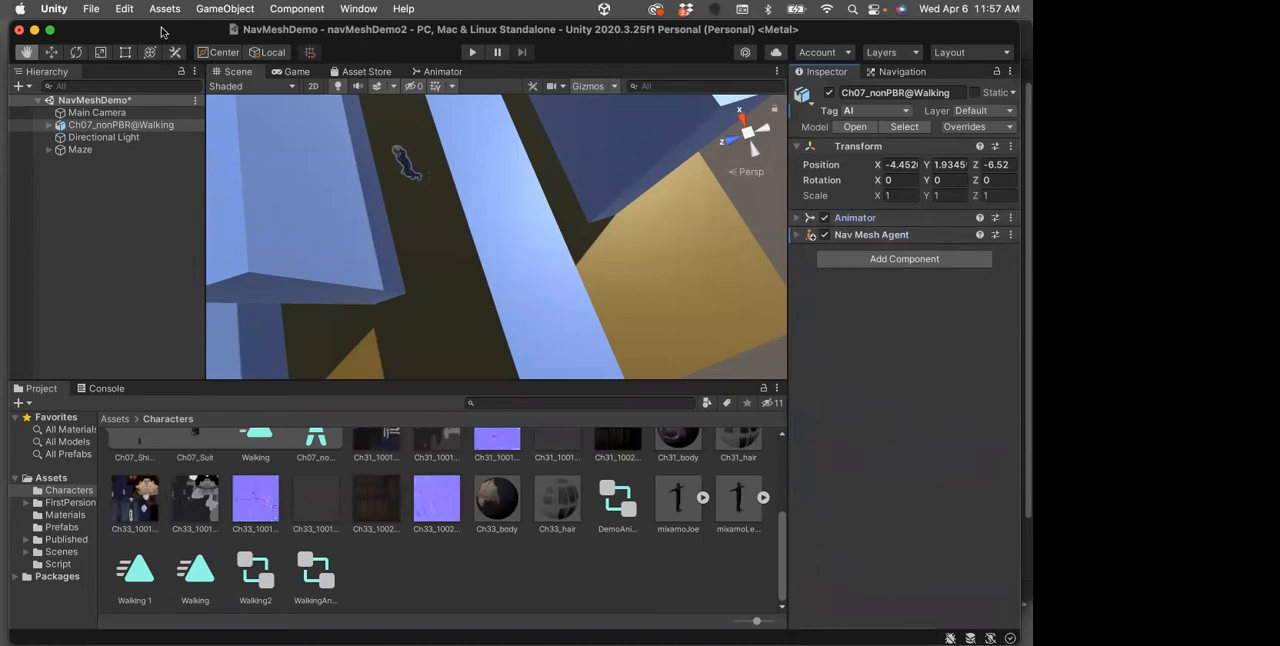
Test-run the scene briefly with the Nav Mesh Agent on the character
{"action": "left_click", "coordinate": [472, 52]}
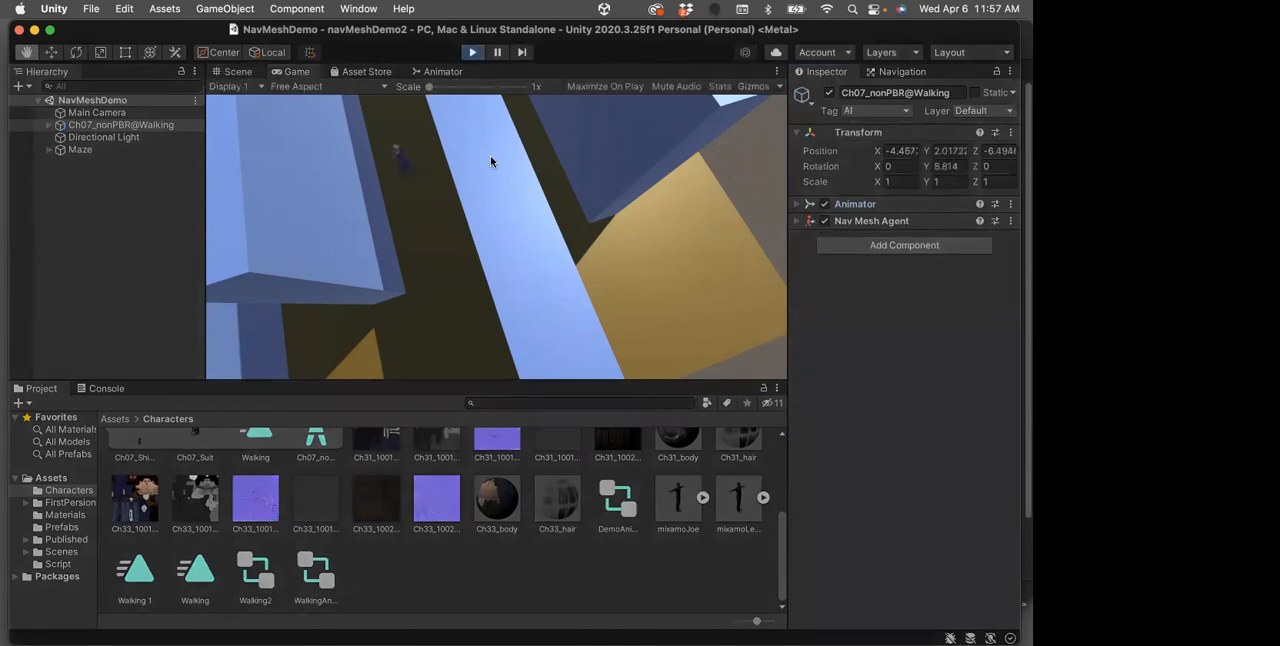
{"action": "left_click", "coordinate": [474, 54]}
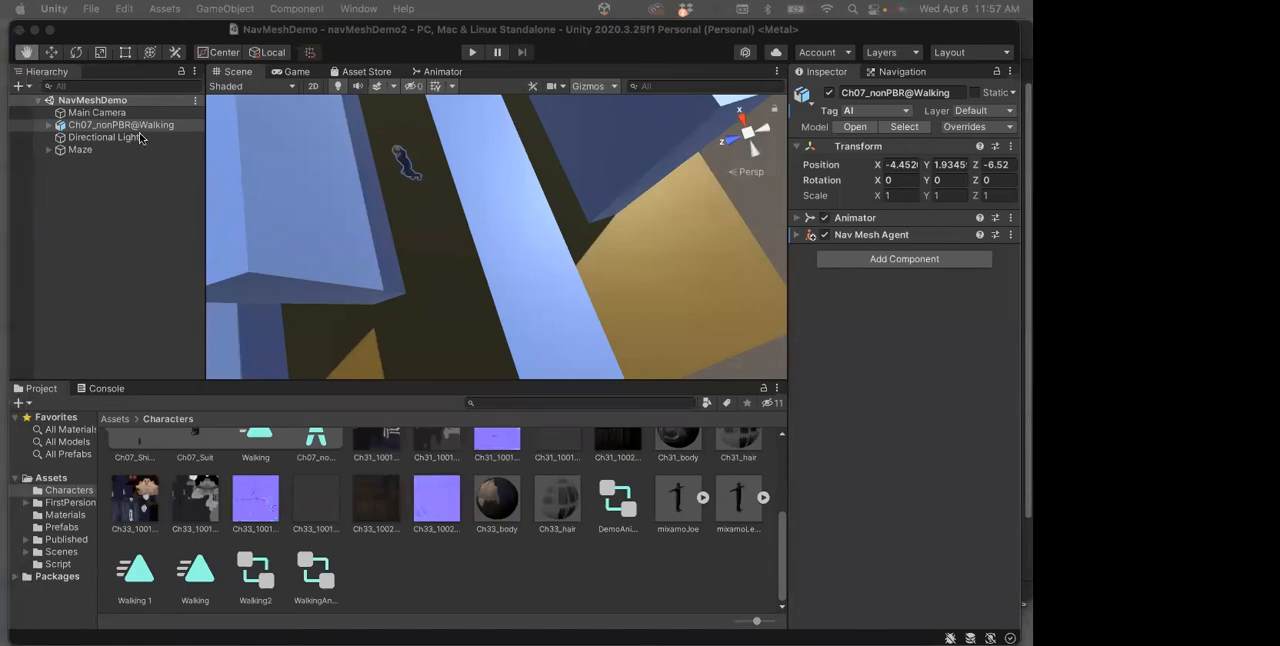
{"action": "left_click", "coordinate": [172, 29]}
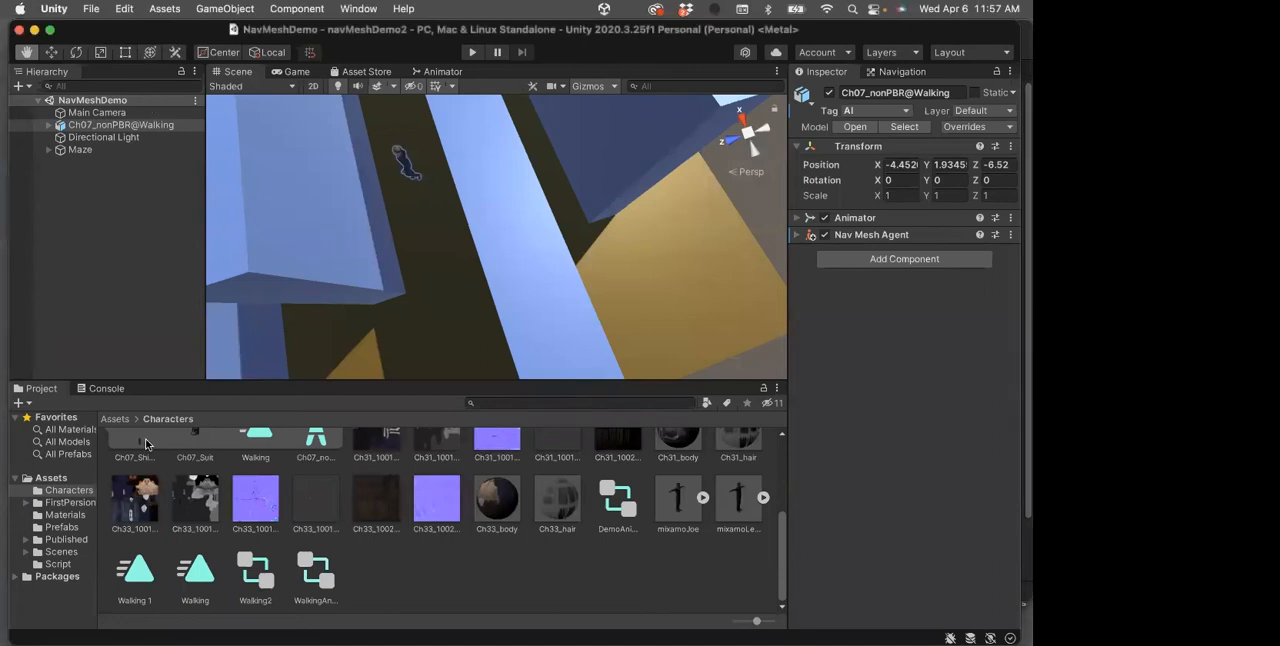
Open the Script assets folder and review the code of the AgentControl, DestroyObject, NavWalk, OpenCloseDoor and Spawn scripts
{"action": "left_click", "coordinate": [117, 420]}
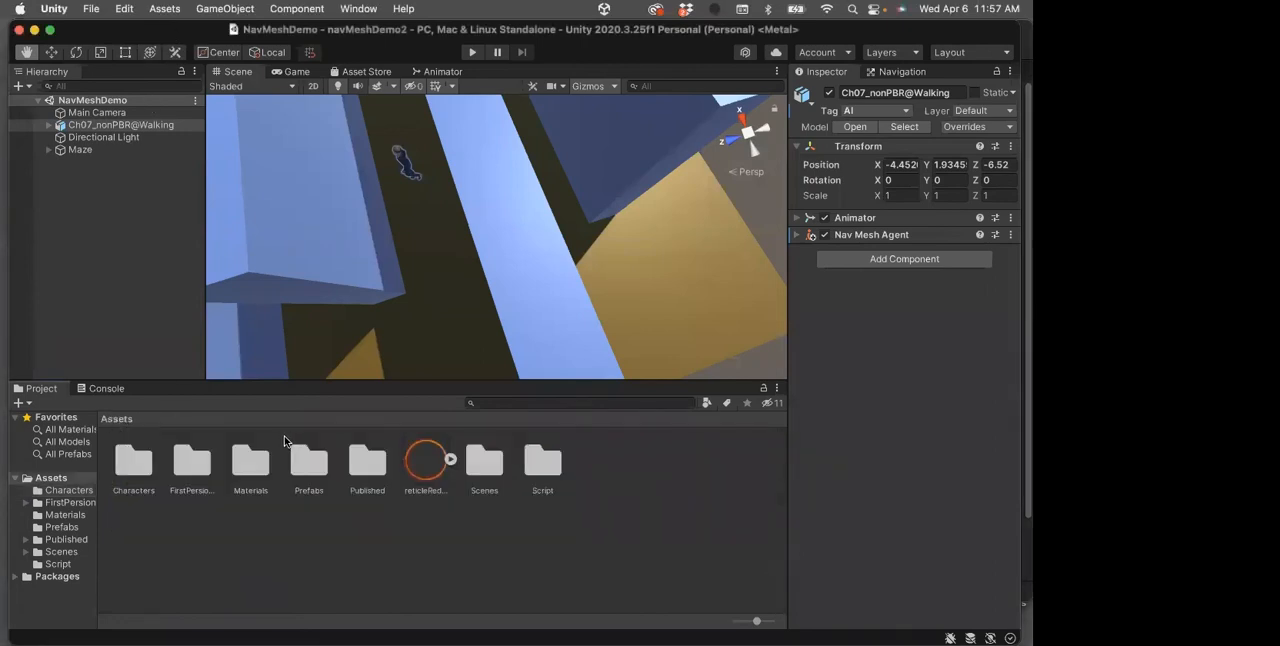
{"action": "double_click", "coordinate": [543, 462]}
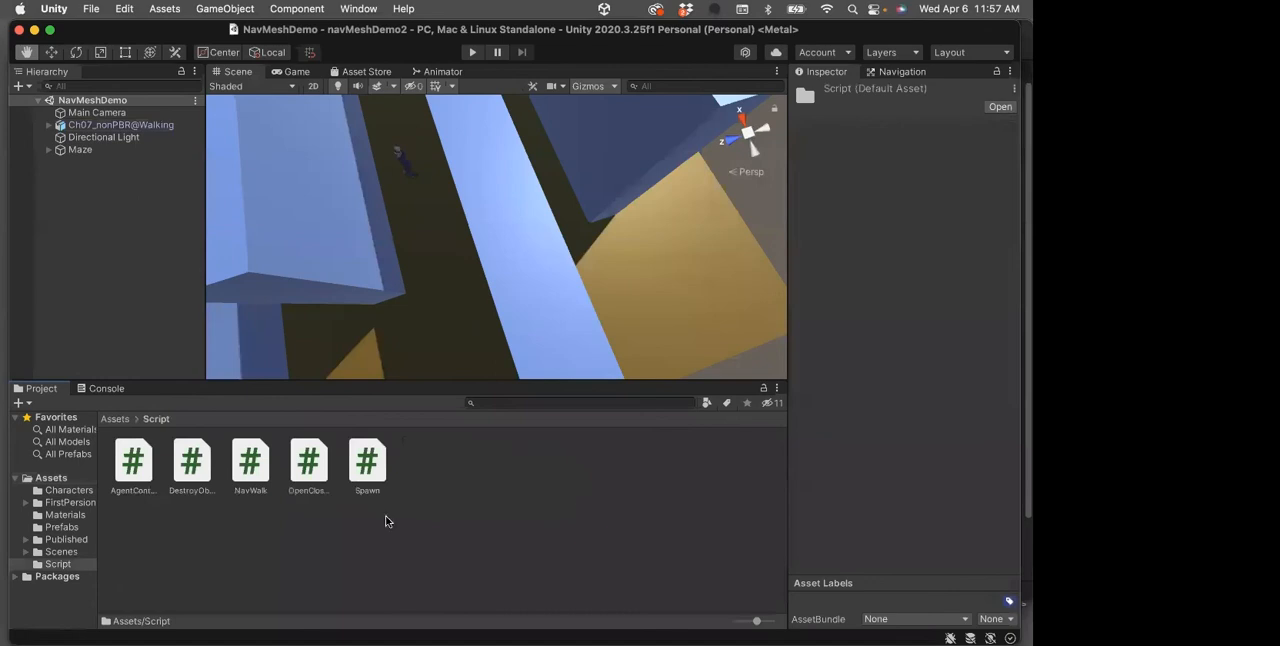
{"action": "left_click", "coordinate": [130, 466]}
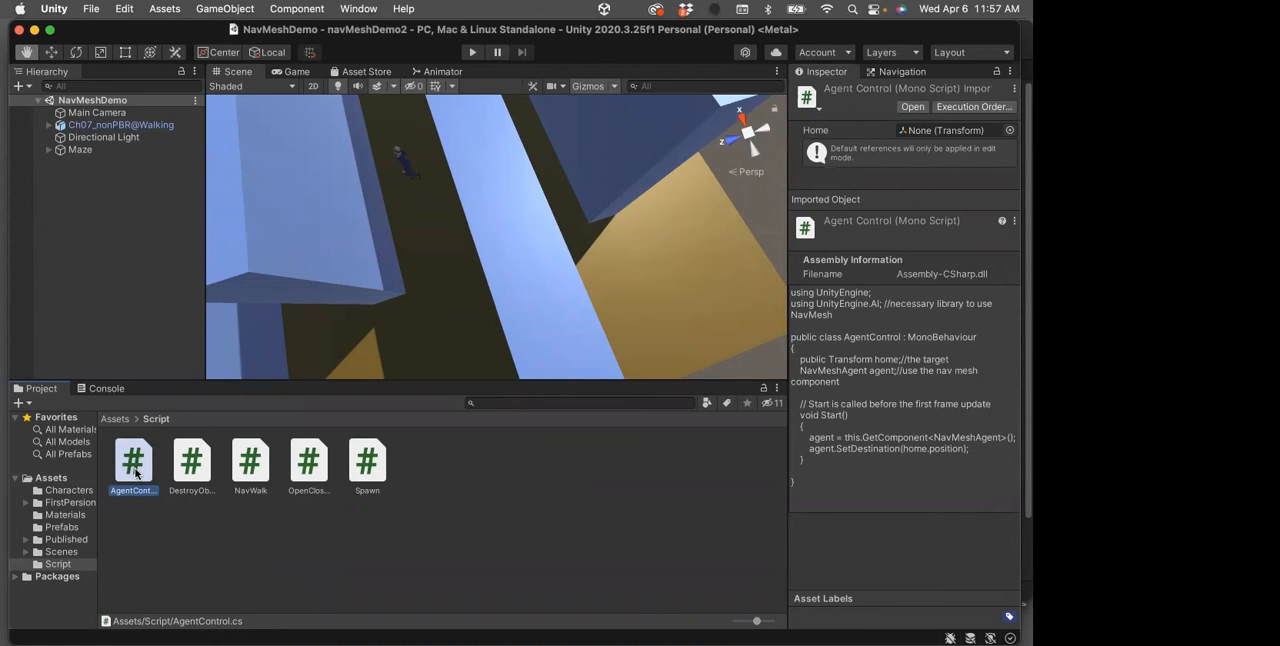
{"action": "left_click", "coordinate": [192, 470]}
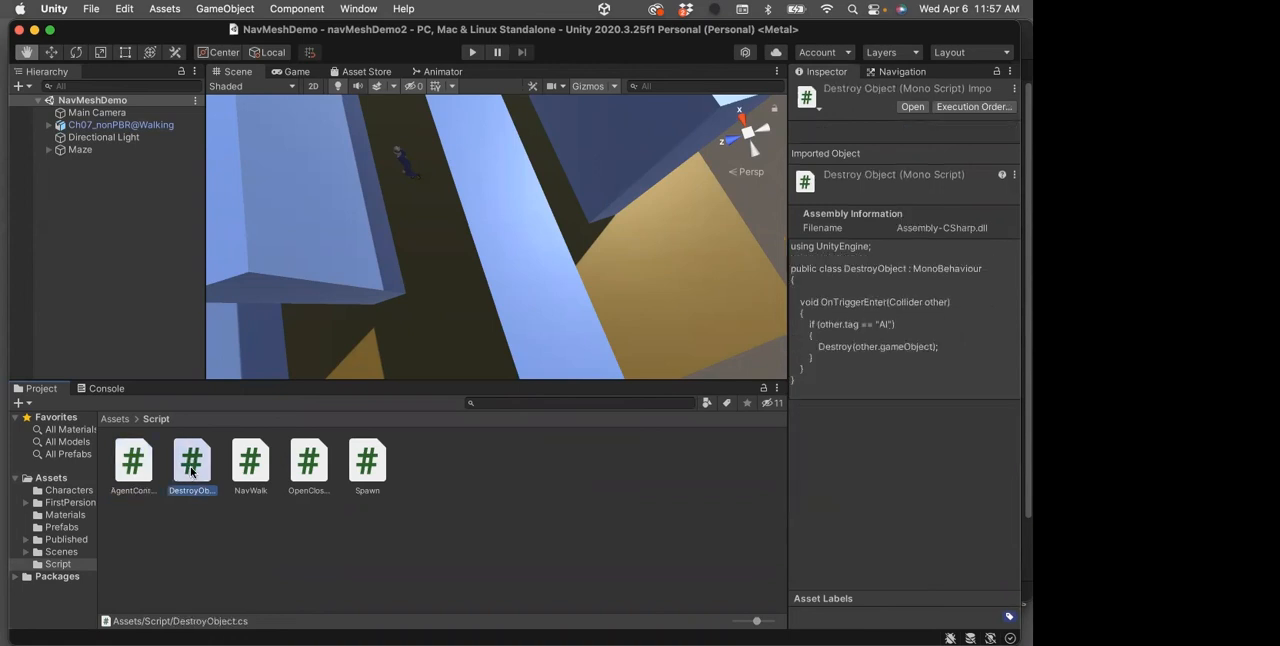
{"action": "left_click", "coordinate": [249, 467]}
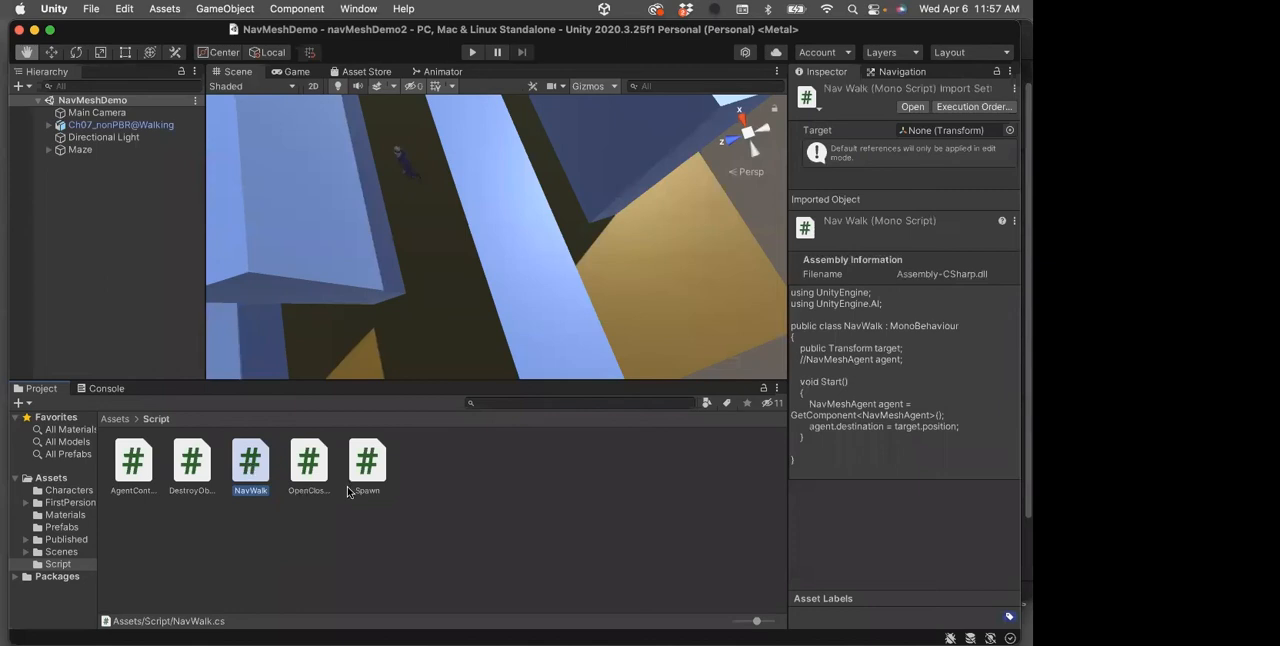
{"action": "left_click", "coordinate": [315, 466]}
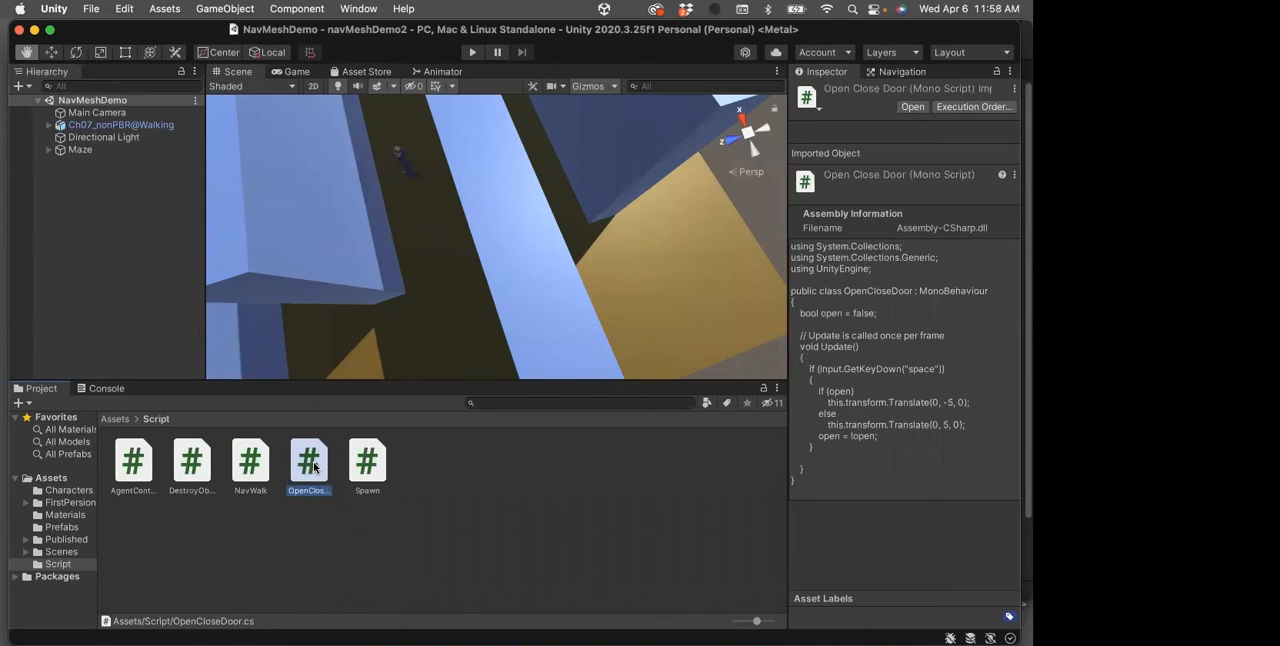
{"action": "left_click", "coordinate": [368, 465]}
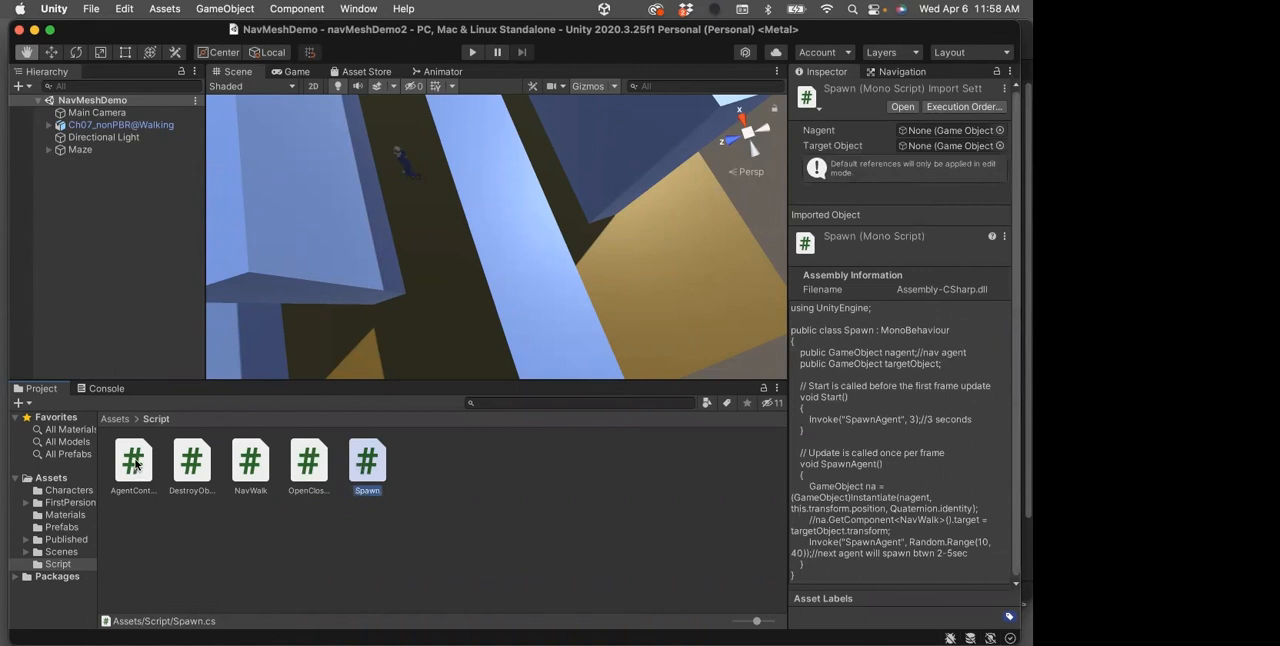
{"action": "left_click", "coordinate": [137, 464]}
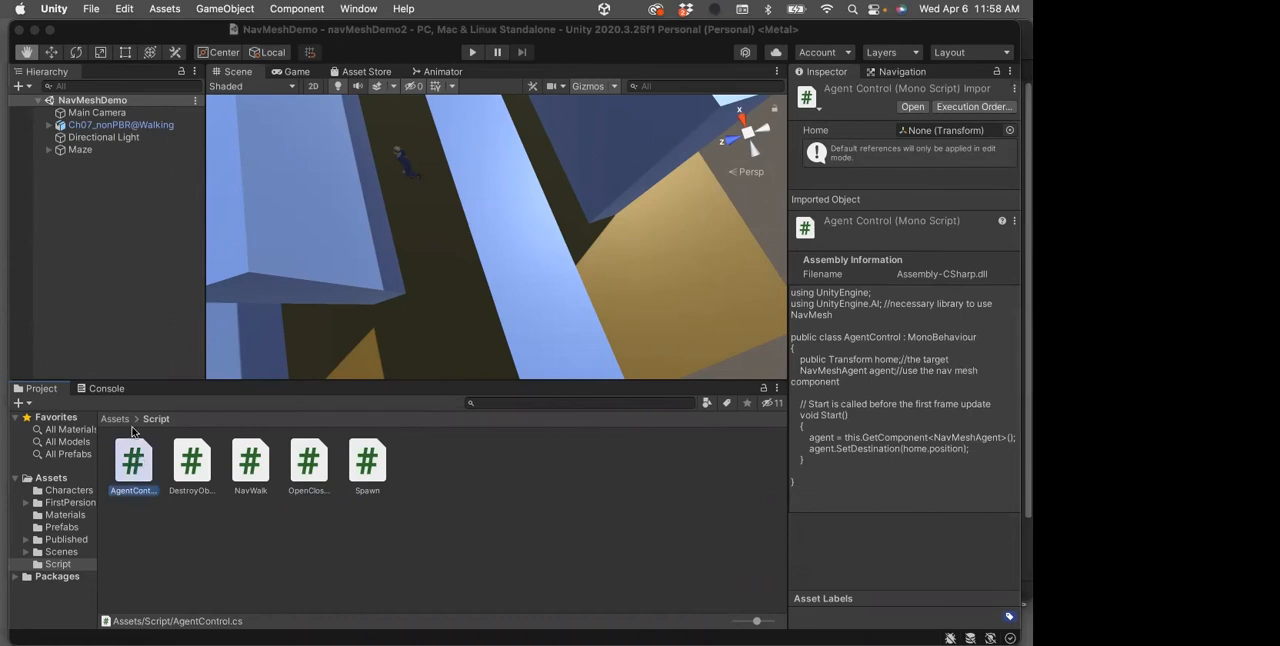
Open the AgentControl, DestroyObject, NavWalk and Spawn scripts for viewing in Visual Studio
{"action": "double_click", "coordinate": [133, 462]}
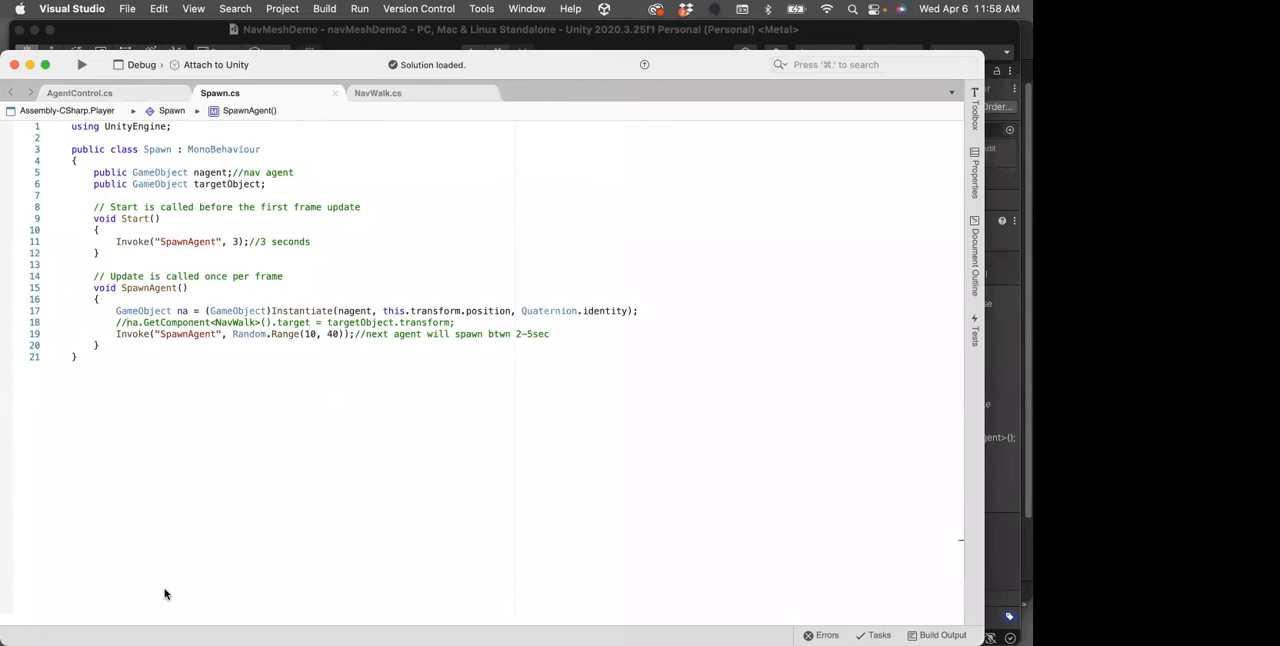
{"action": "left_click_drag", "start_coordinate": [310, 65], "coordinate": [340, 34]}
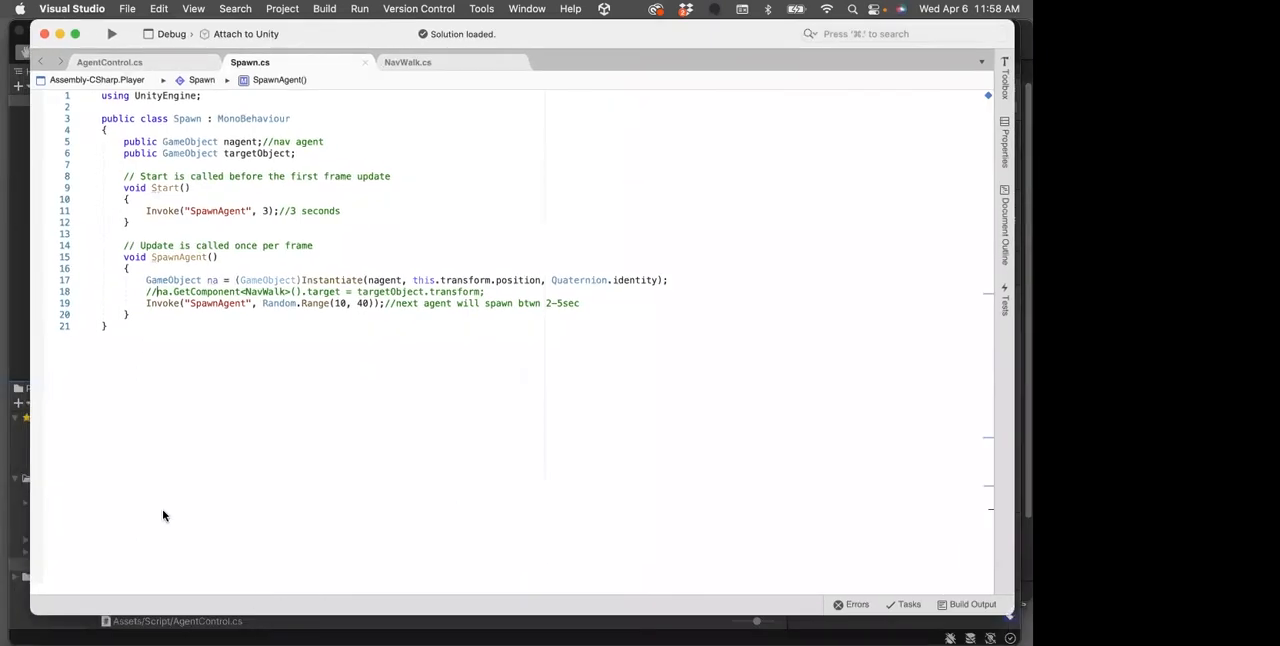
{"action": "key", "text": "super+Tab"}
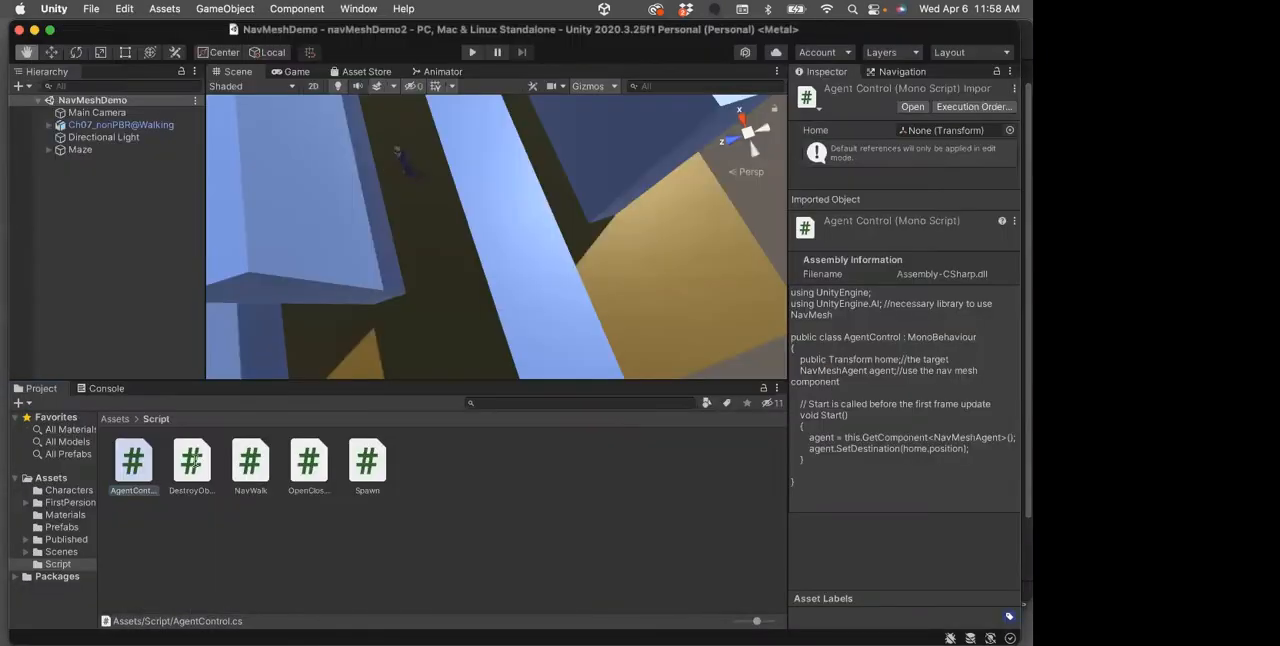
{"action": "double_click", "coordinate": [191, 460]}
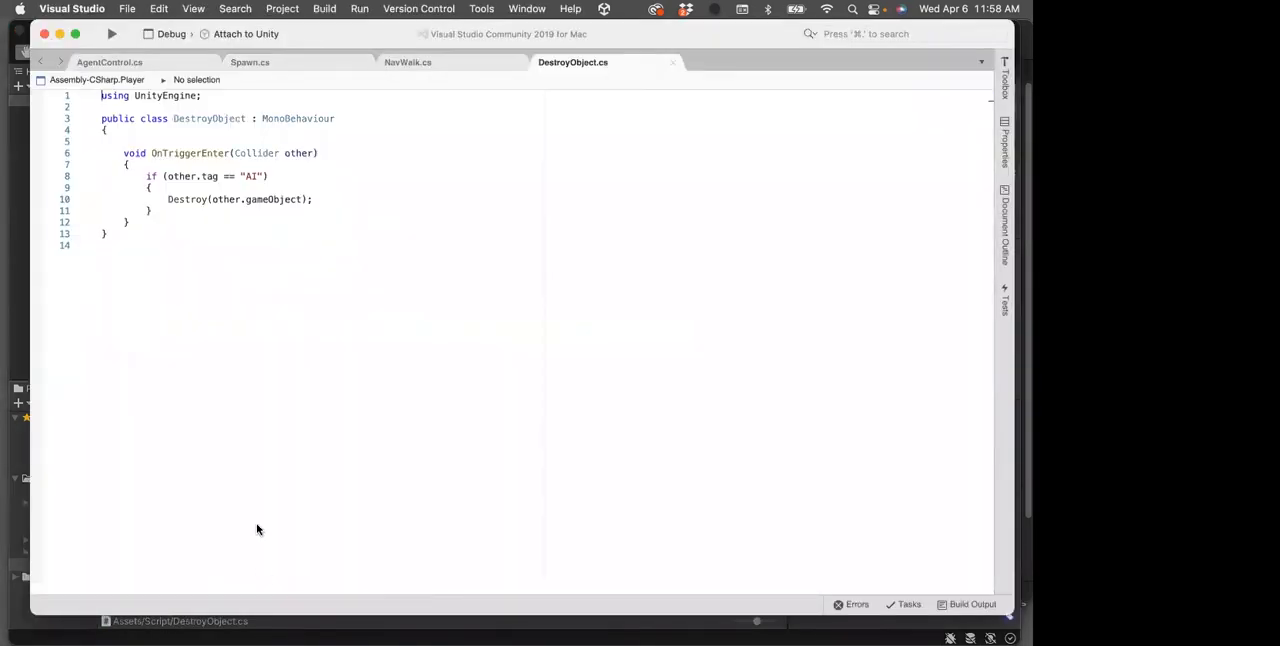
{"action": "left_click", "coordinate": [286, 617]}
{"action": "double_click", "coordinate": [249, 460]}
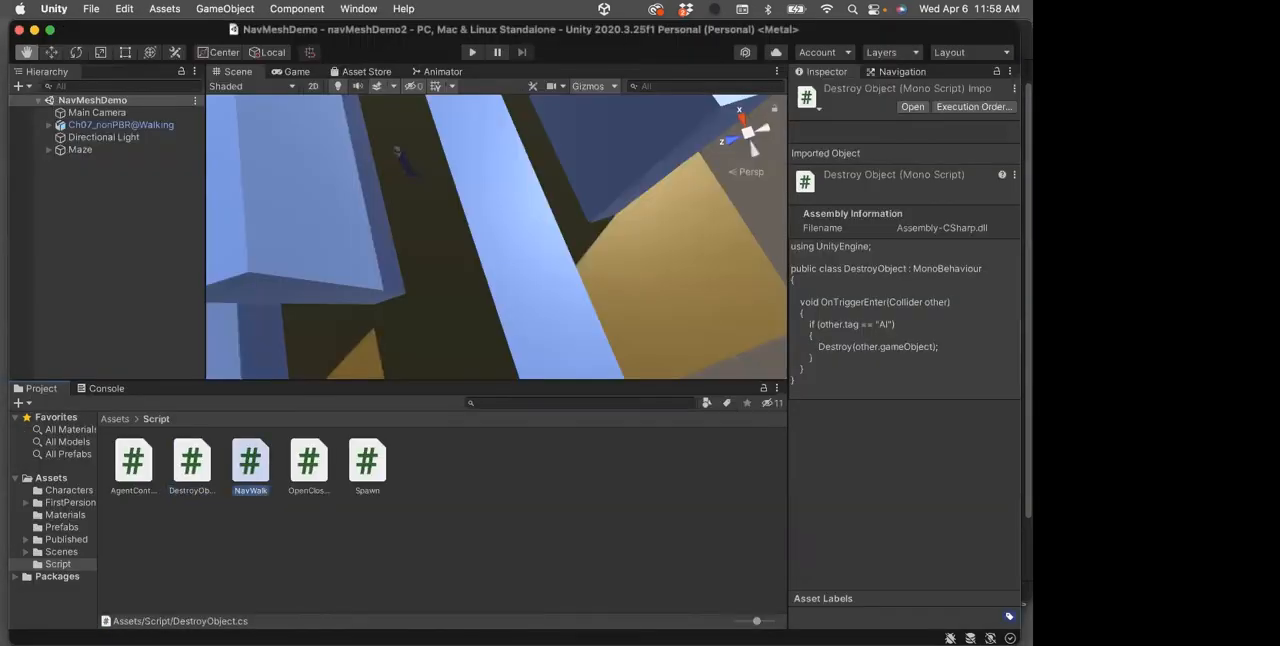
{"action": "key", "text": "super+Tab"}
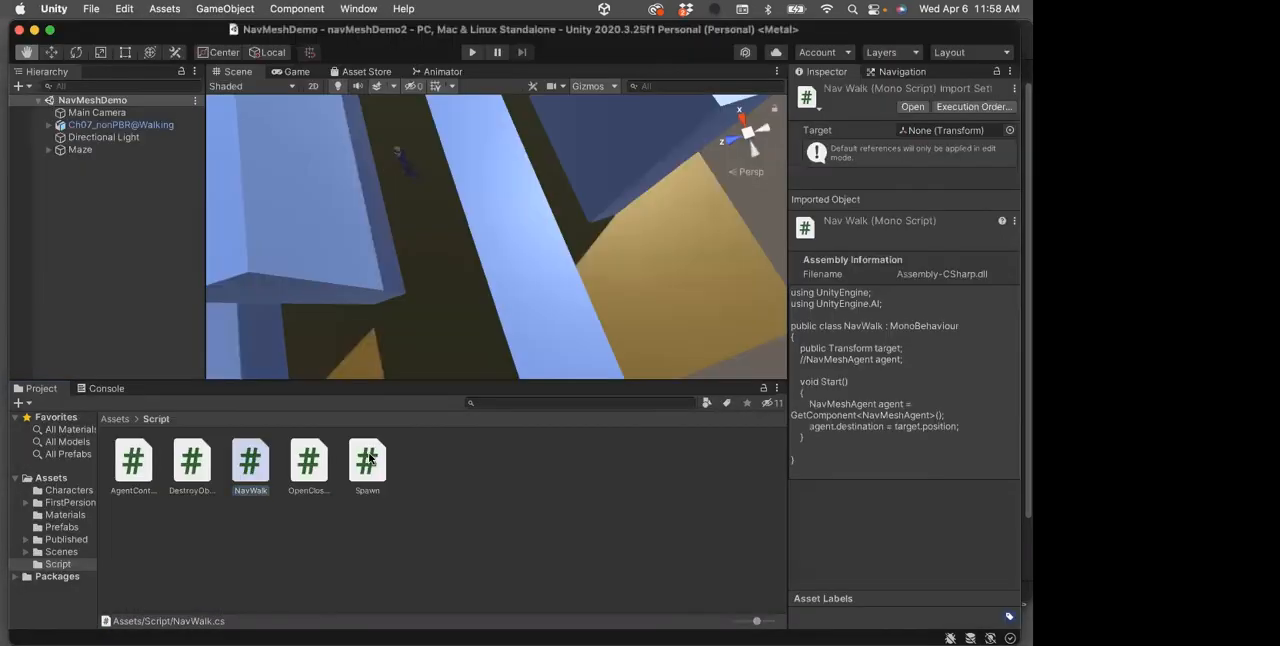
{"action": "double_click", "coordinate": [367, 460]}
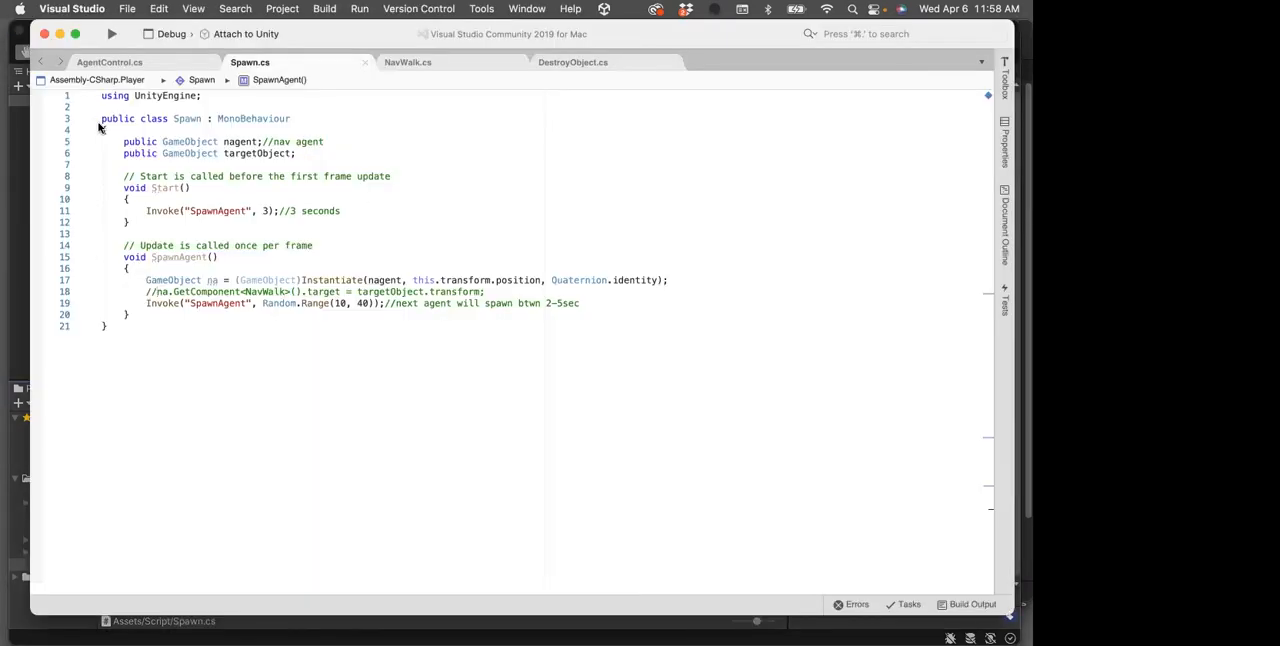
Examine the AgentControl script, highlighting the "using UnityEngine.AI;" statement on line 2
{"action": "left_click", "coordinate": [123, 63]}
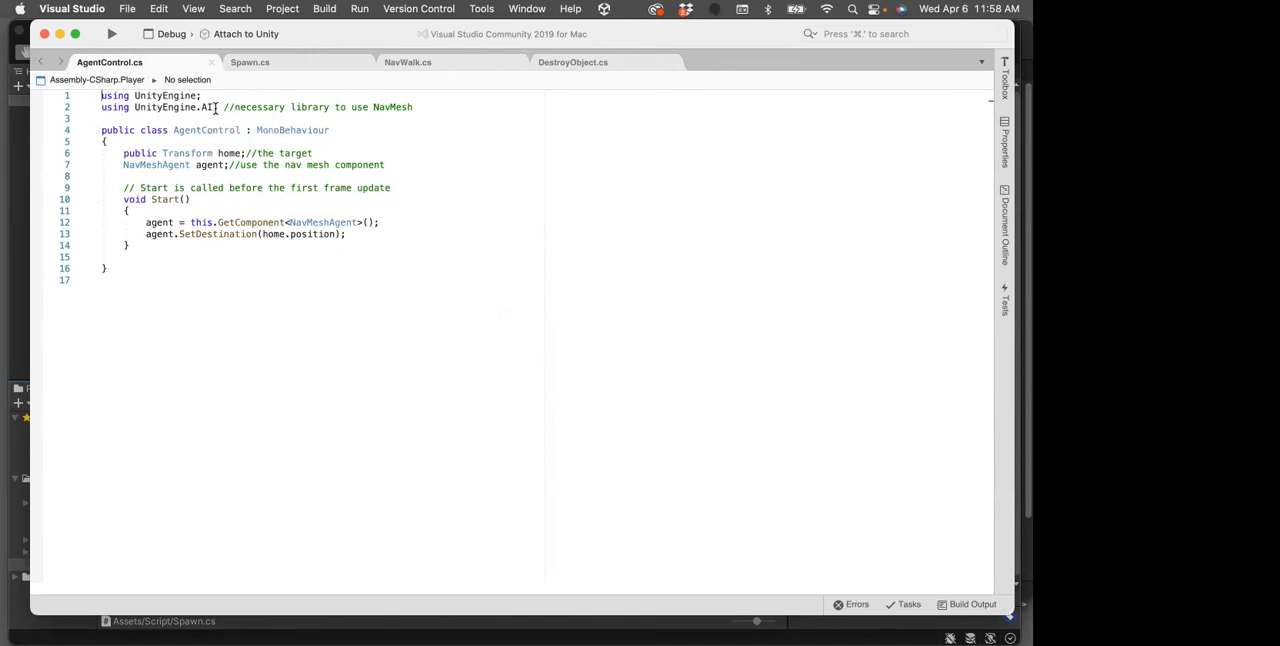
{"action": "left_click_drag", "start_coordinate": [218, 108], "coordinate": [100, 107]}
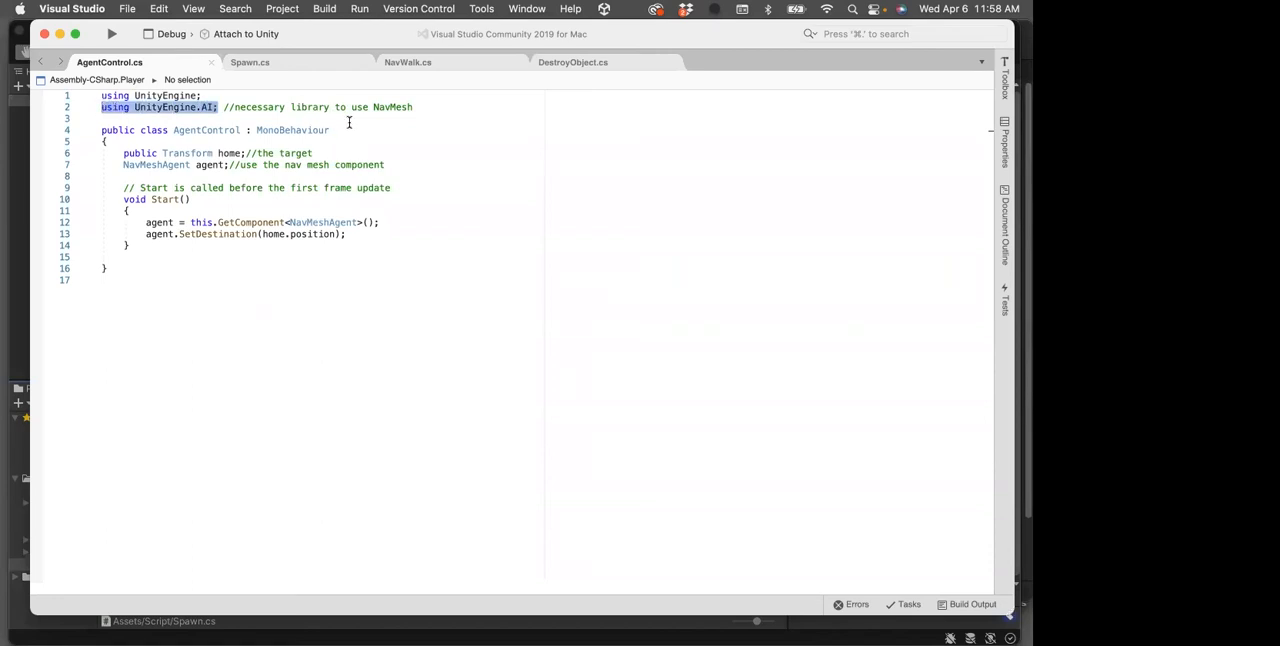
{"action": "left_click", "coordinate": [232, 112]}
{"action": "left_click_drag", "start_coordinate": [218, 107], "coordinate": [99, 113]}
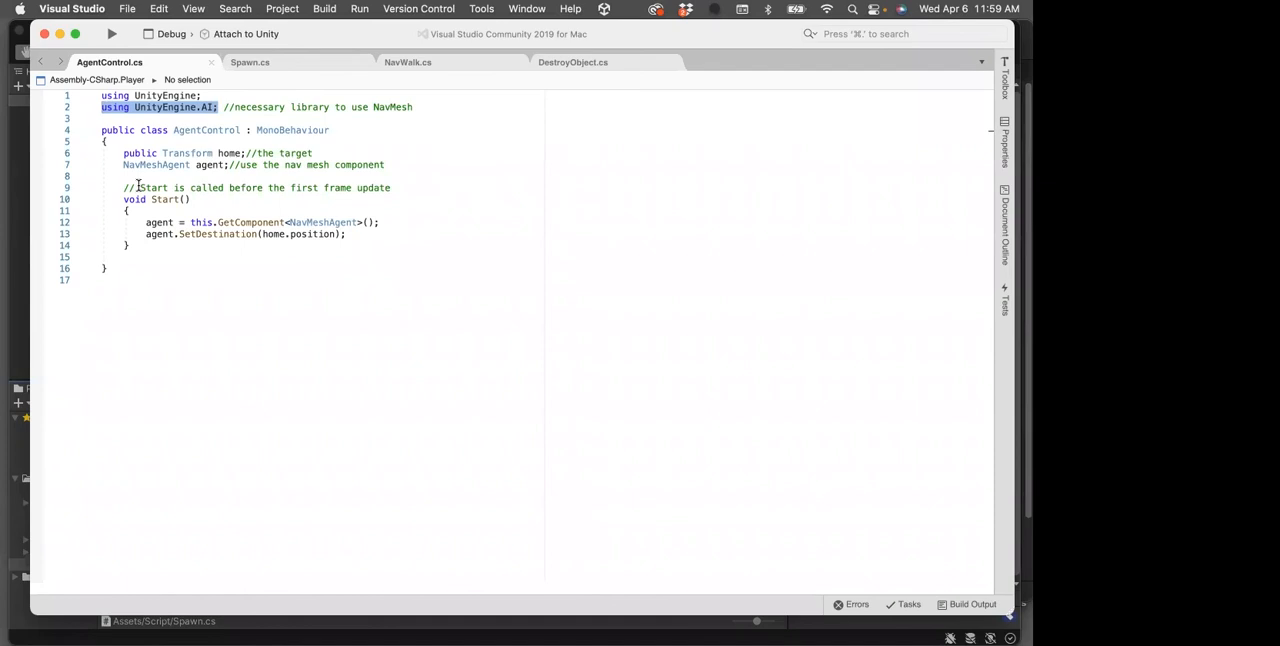
Examine the NavMeshAgent and SetDestination code in AgentControl, the "using UnityEngine.AI;" line in NavWalk, and the DestroyObject script
{"action": "mouse_move", "coordinate": [168, 220]}
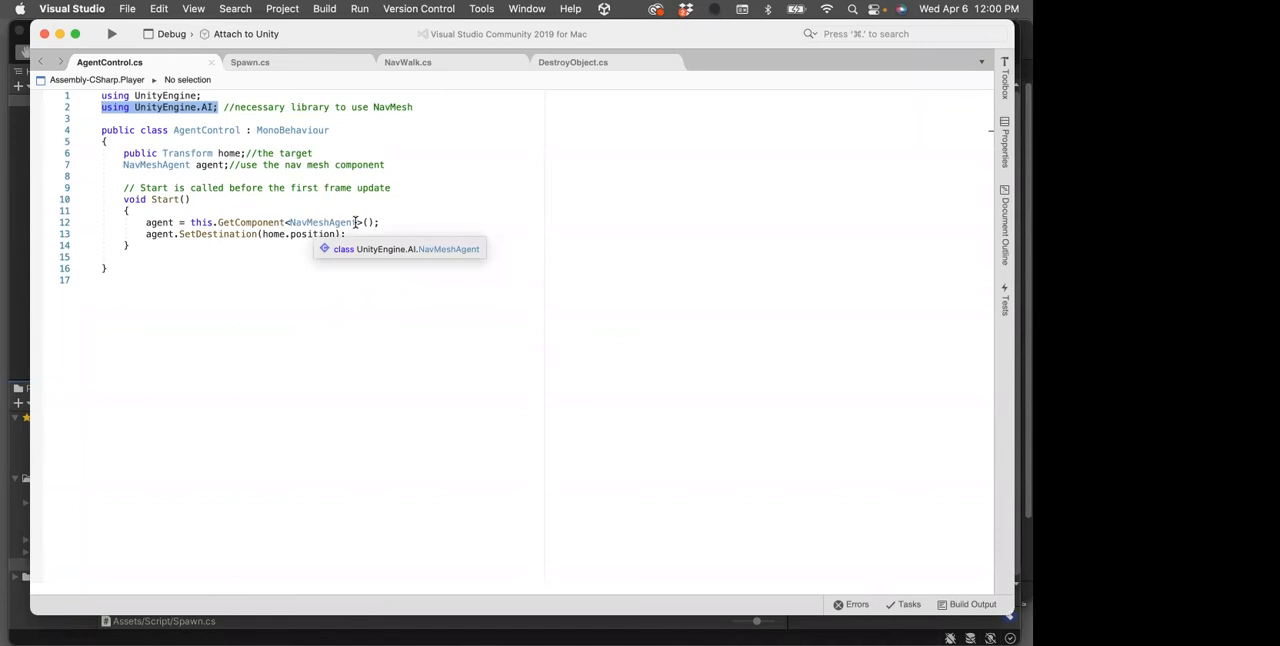
{"action": "left_click_drag", "start_coordinate": [220, 107], "coordinate": [103, 104]}
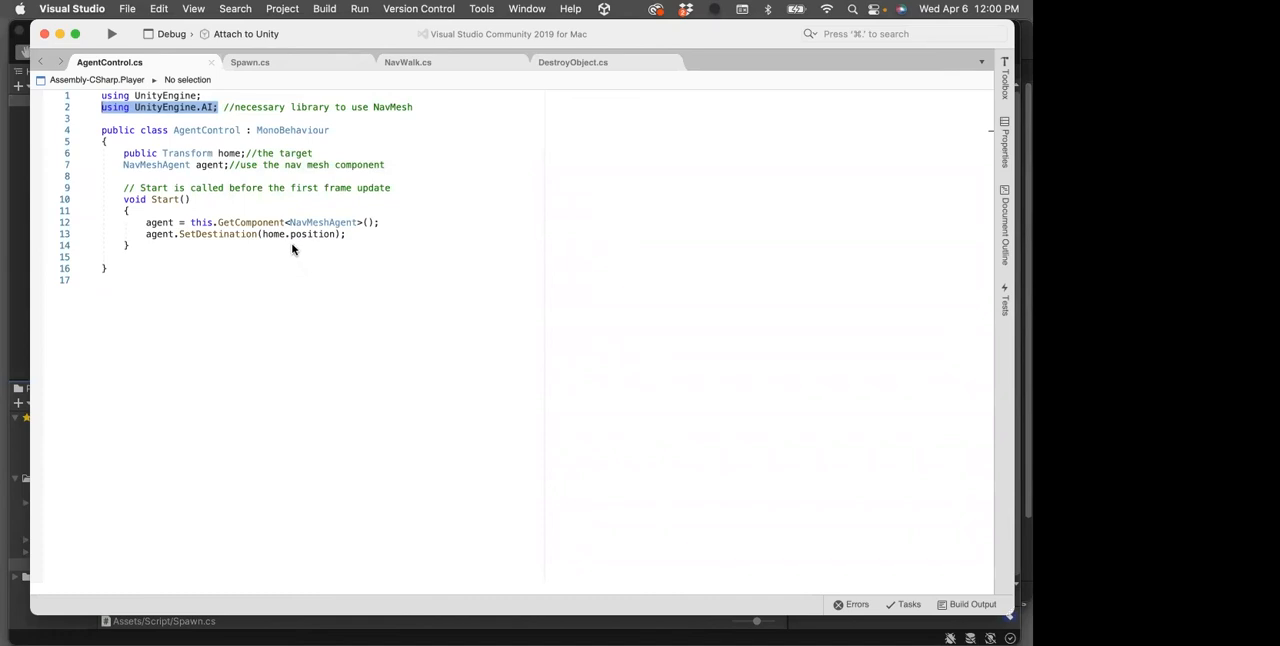
{"action": "mouse_move", "coordinate": [313, 242]}
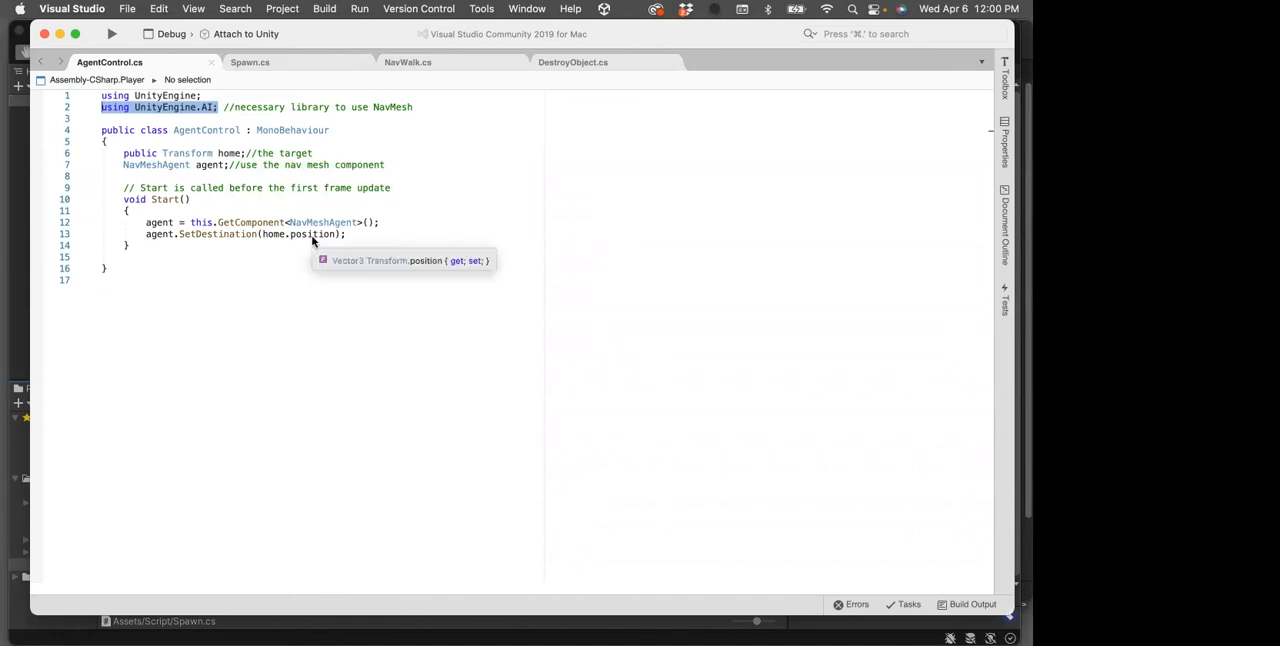
{"action": "left_click", "coordinate": [407, 63]}
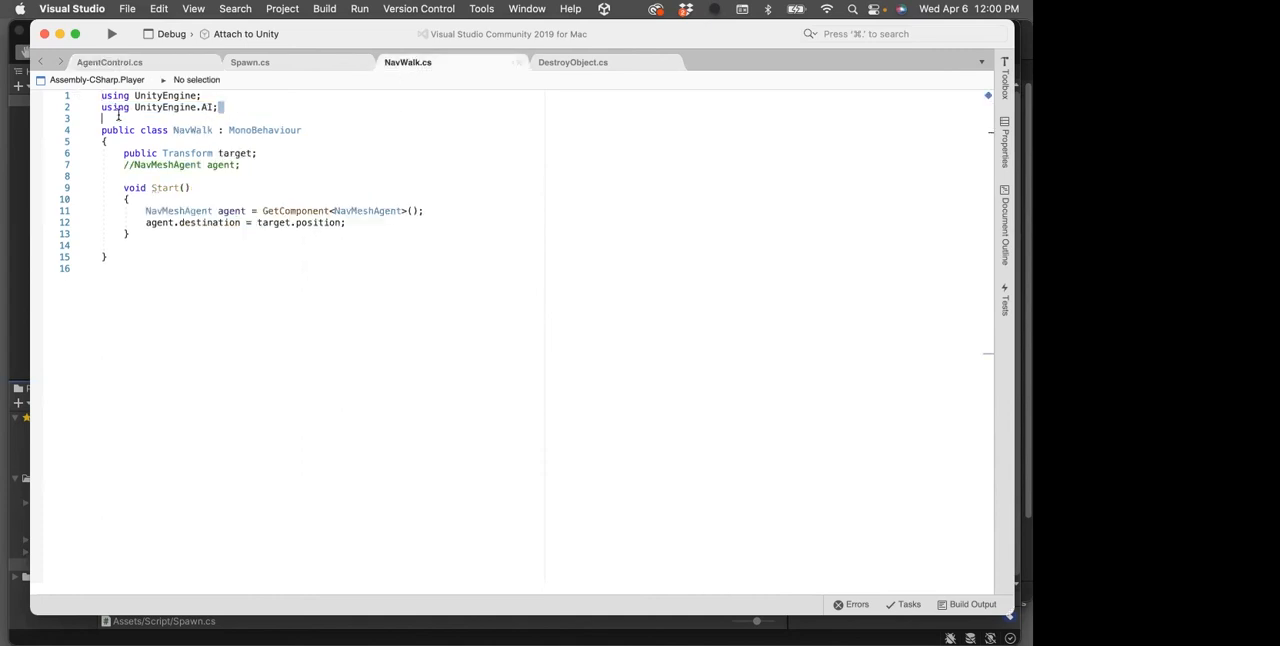
{"action": "left_click_drag", "start_coordinate": [220, 107], "coordinate": [91, 113]}
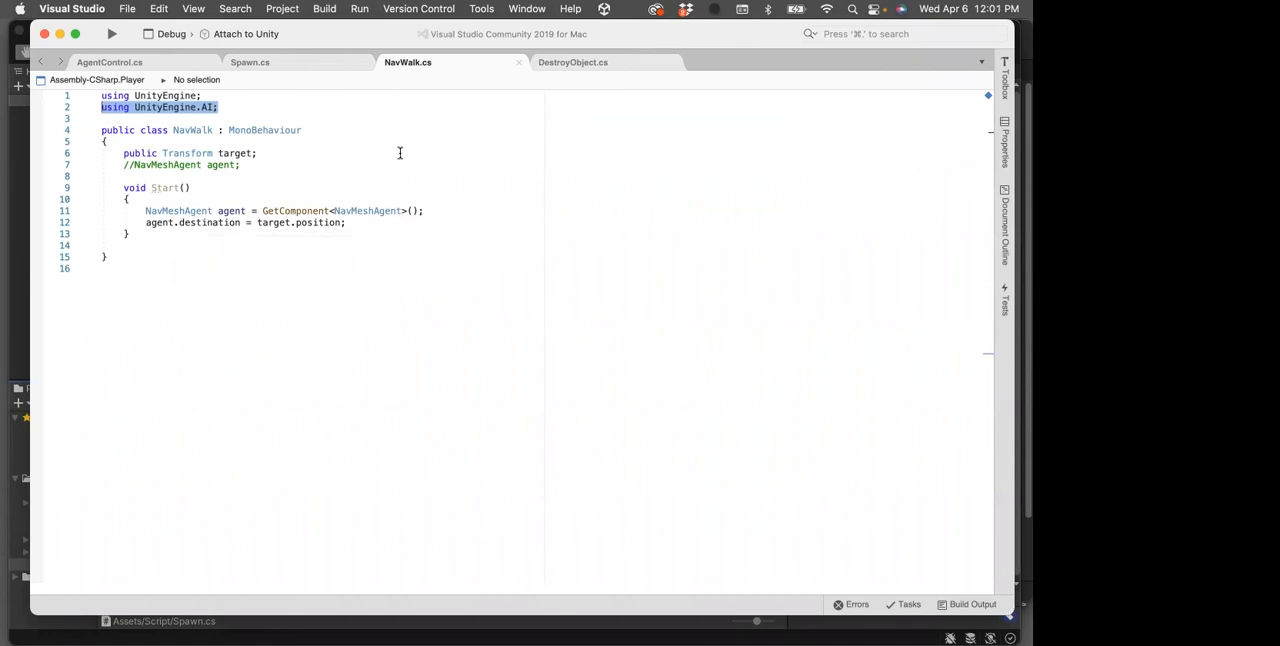
{"action": "left_click", "coordinate": [576, 66]}
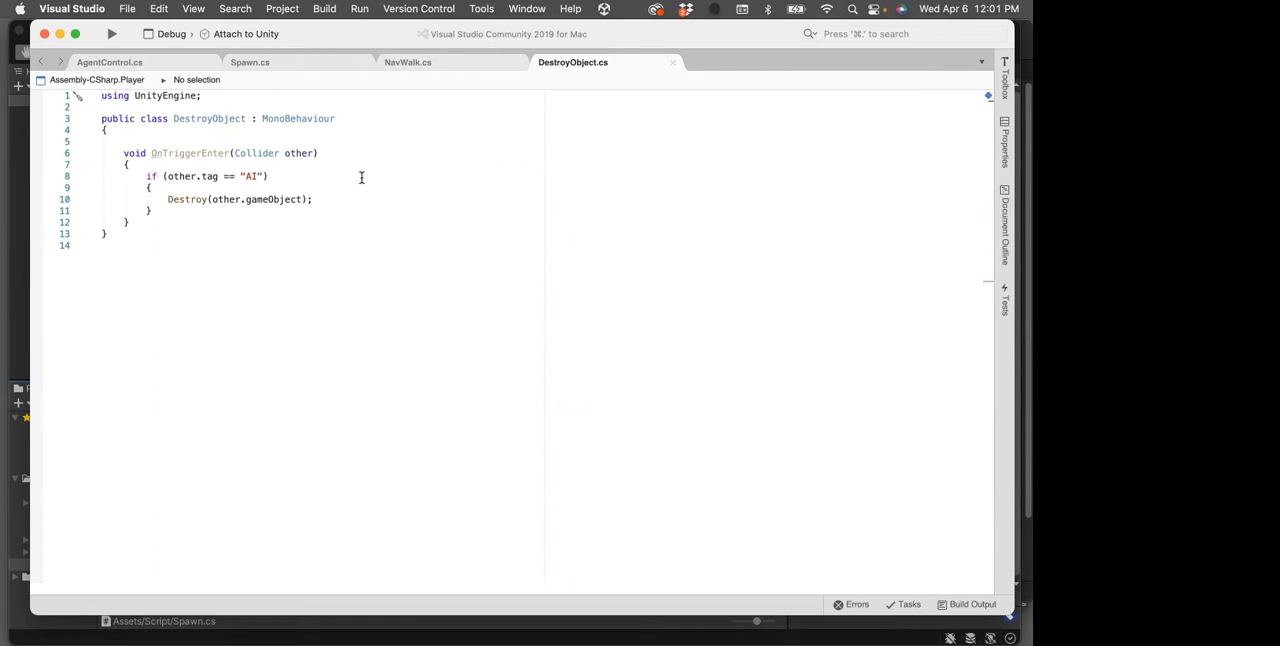
In the Spawn script, change the repeated SpawnAgent Invoke on line 19 to use Random.Range(2, 5) and save the file
{"action": "left_click", "coordinate": [245, 63]}
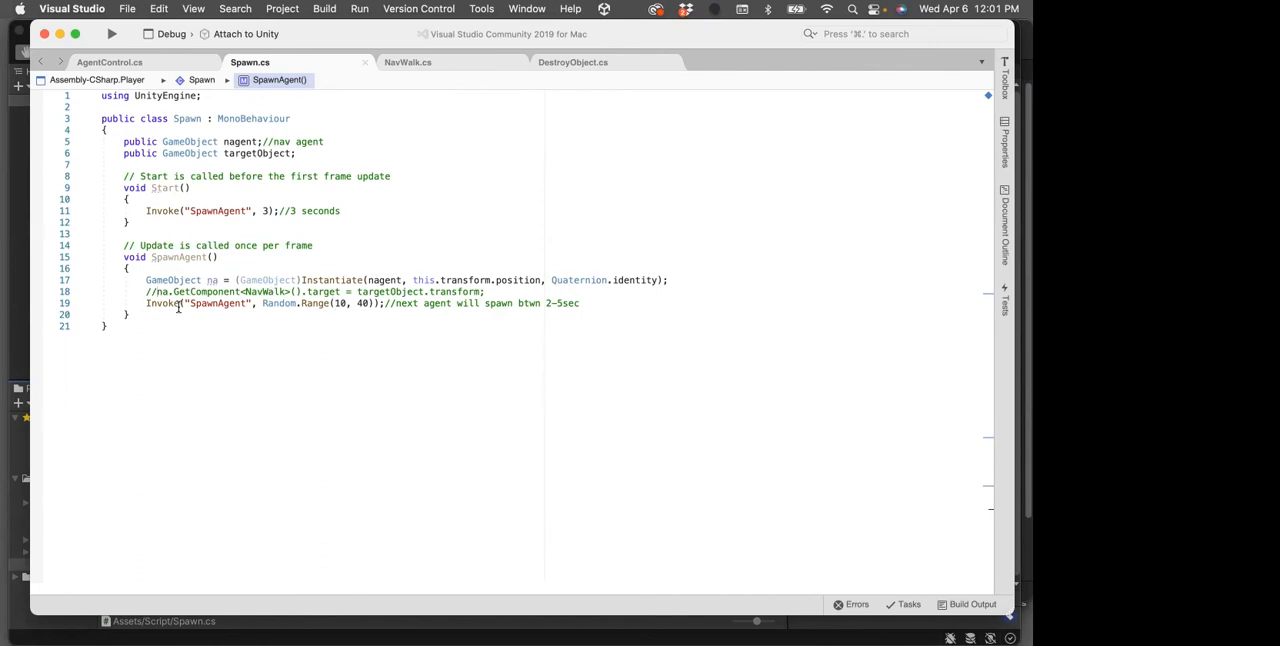
{"action": "left_click_drag", "start_coordinate": [146, 303], "coordinate": [564, 303]}
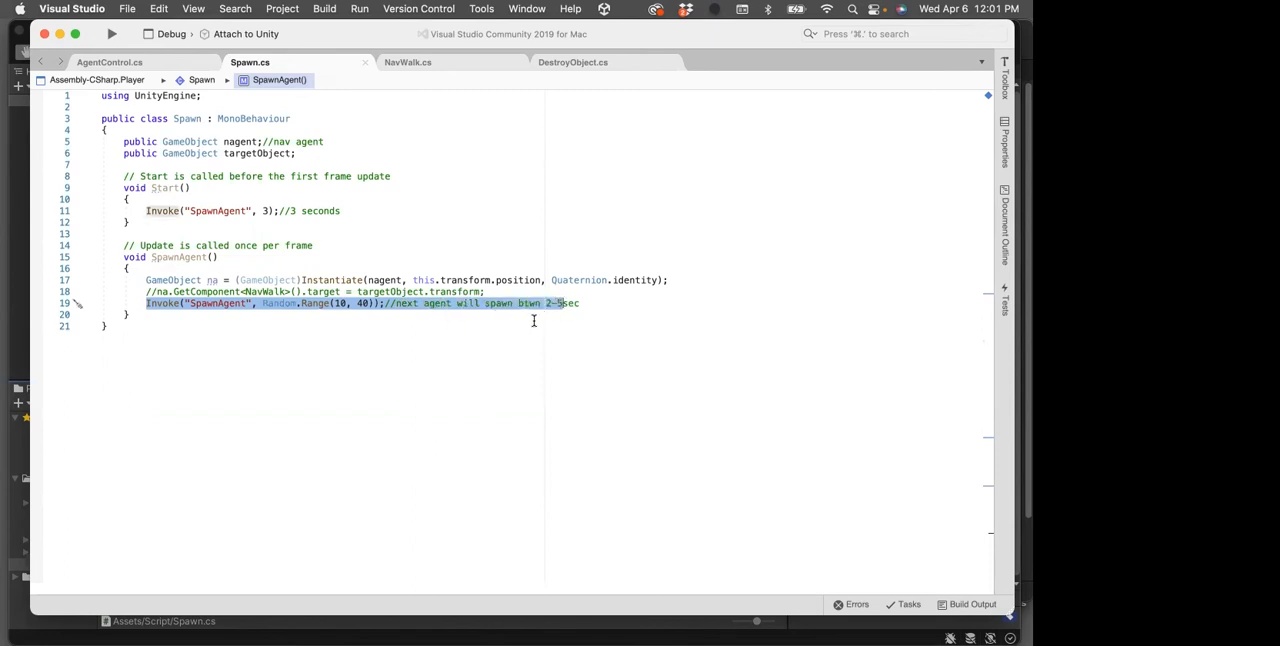
{"action": "double_click", "coordinate": [340, 303]}
{"action": "type", "text": "2"}
{"action": "double_click", "coordinate": [358, 303]}
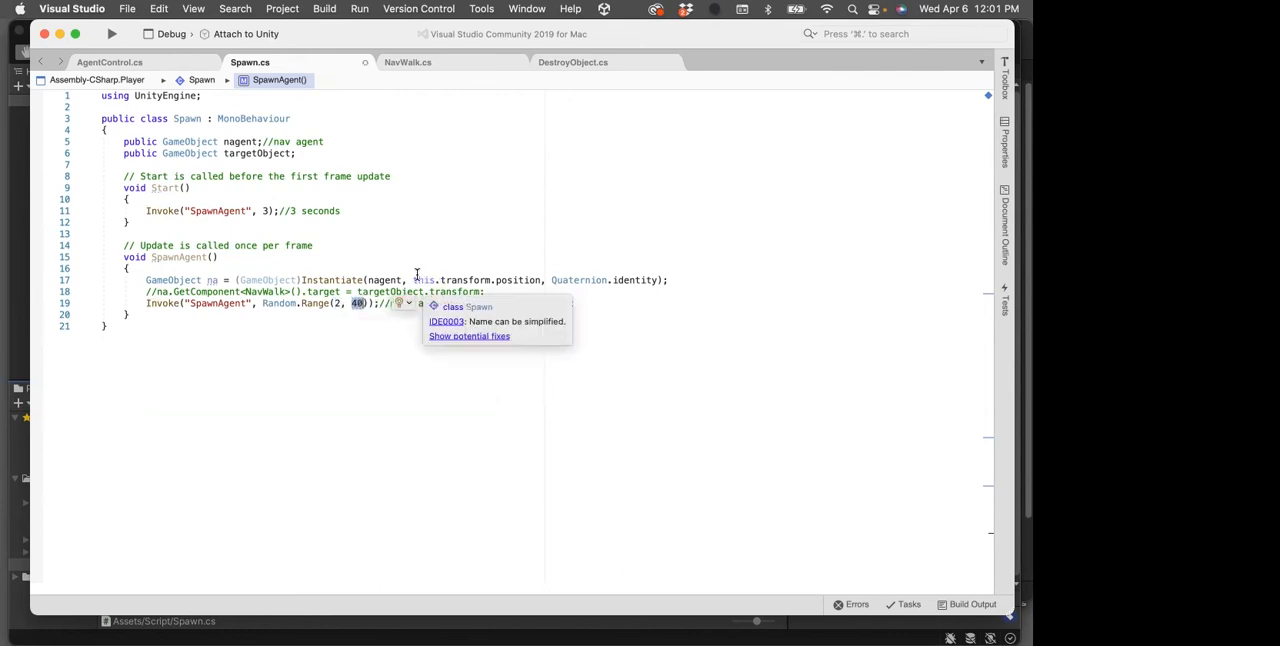
{"action": "type", "text": "5"}
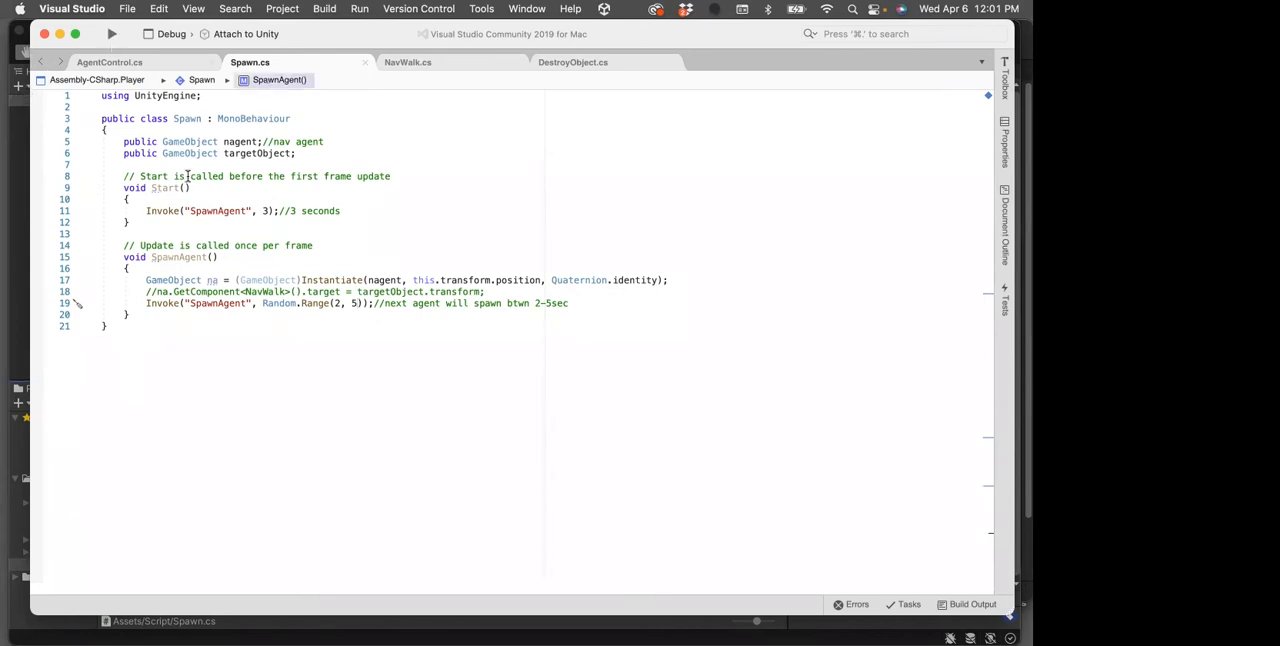
Review the DestroyObject script, highlighting the "AI" tag condition on line 8 and the Destroy(other.gameObject) call on line 10
{"action": "left_click", "coordinate": [573, 62]}
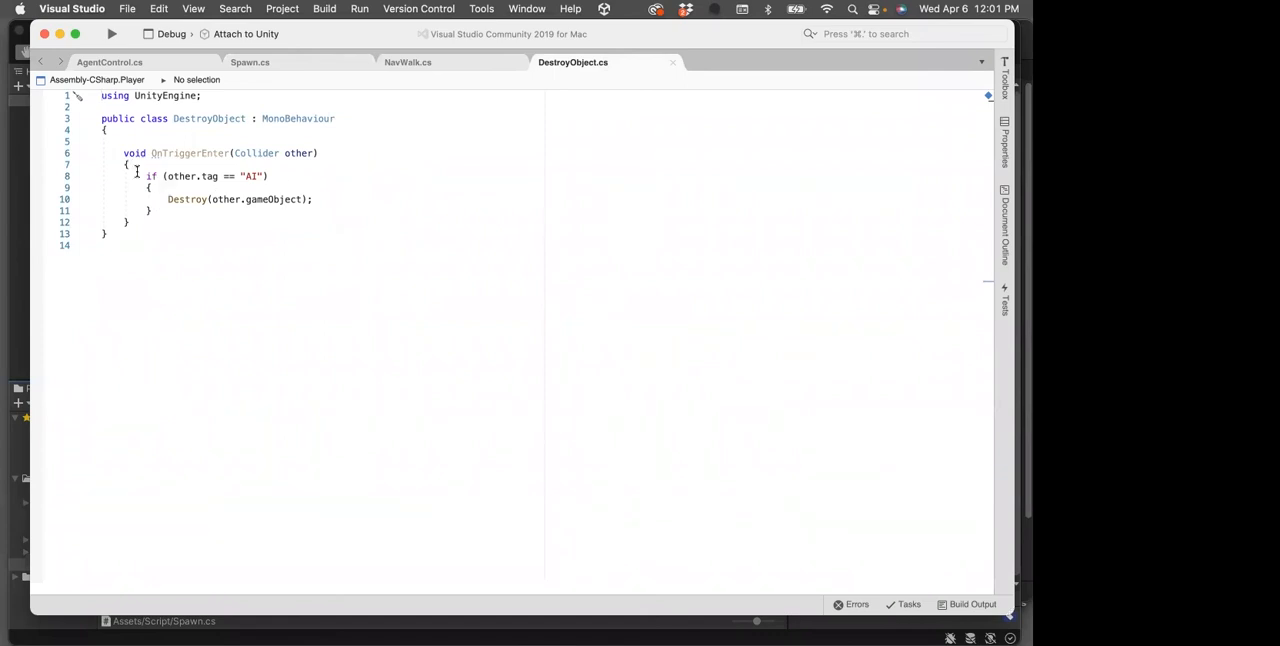
{"action": "left_click_drag", "start_coordinate": [145, 176], "coordinate": [281, 176]}
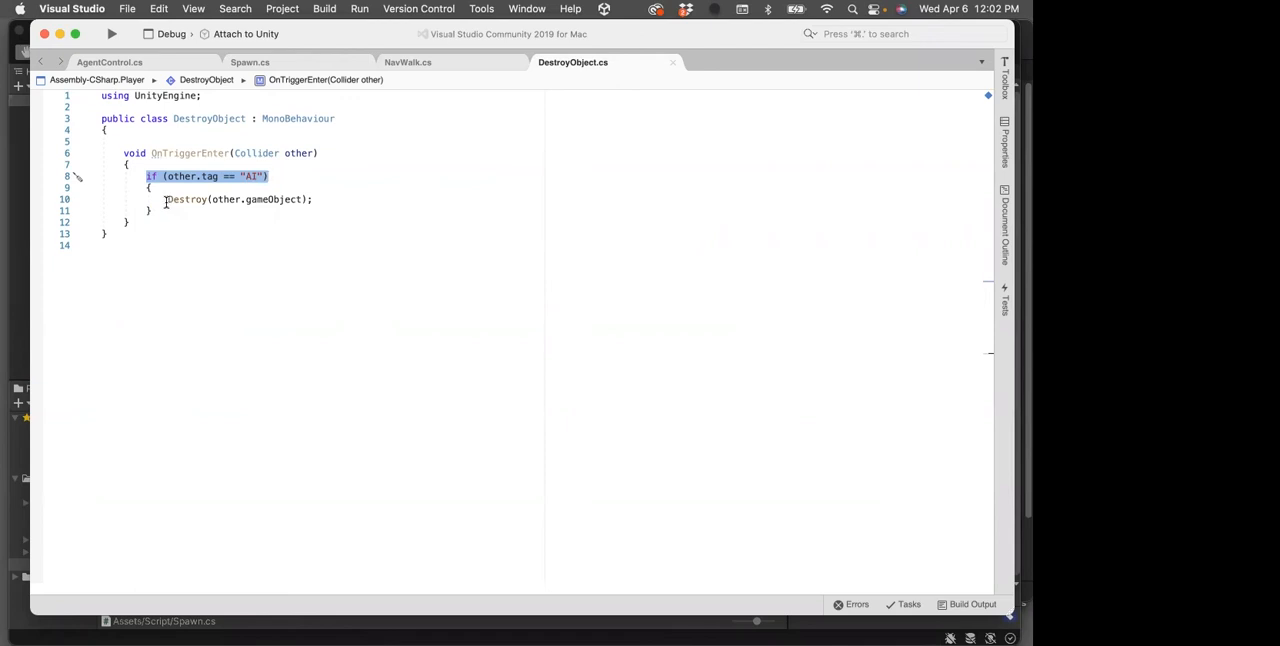
{"action": "left_click_drag", "start_coordinate": [166, 199], "coordinate": [329, 197]}
{"action": "left_click", "coordinate": [168, 199]}
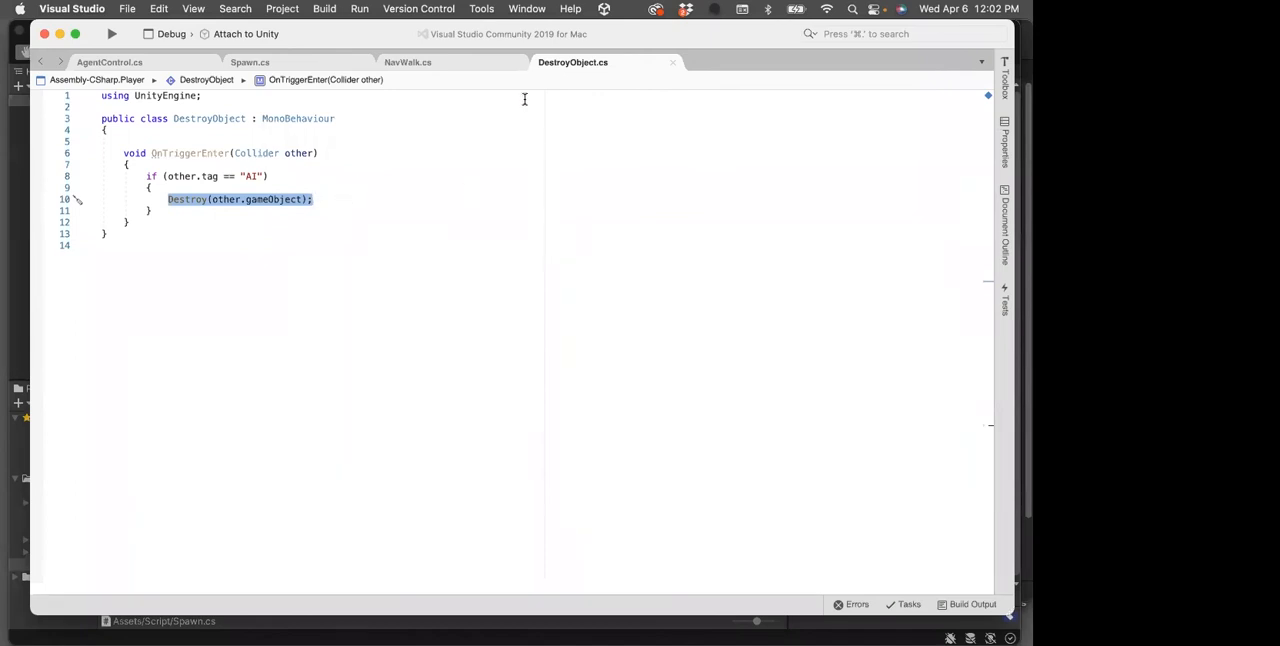
Switch to Unity and open BasicNavMeshScene from the Scenes folder to look over its finished maze
{"action": "left_click", "coordinate": [18, 214]}
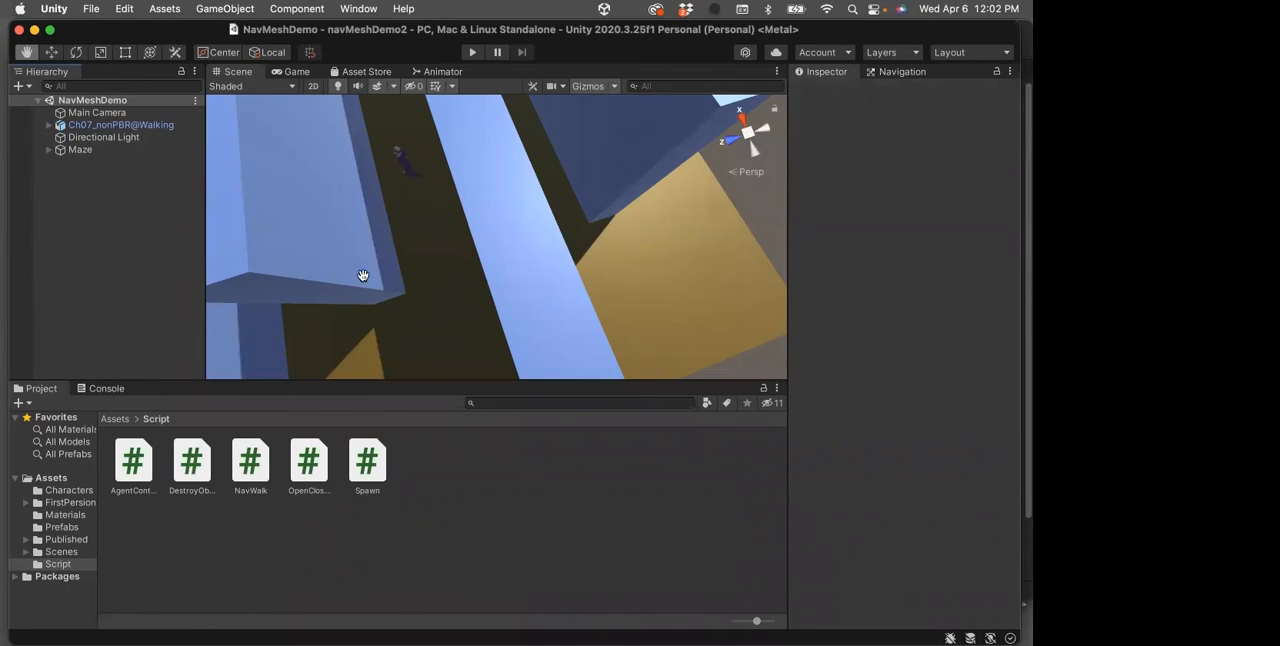
{"action": "left_click", "coordinate": [116, 420]}
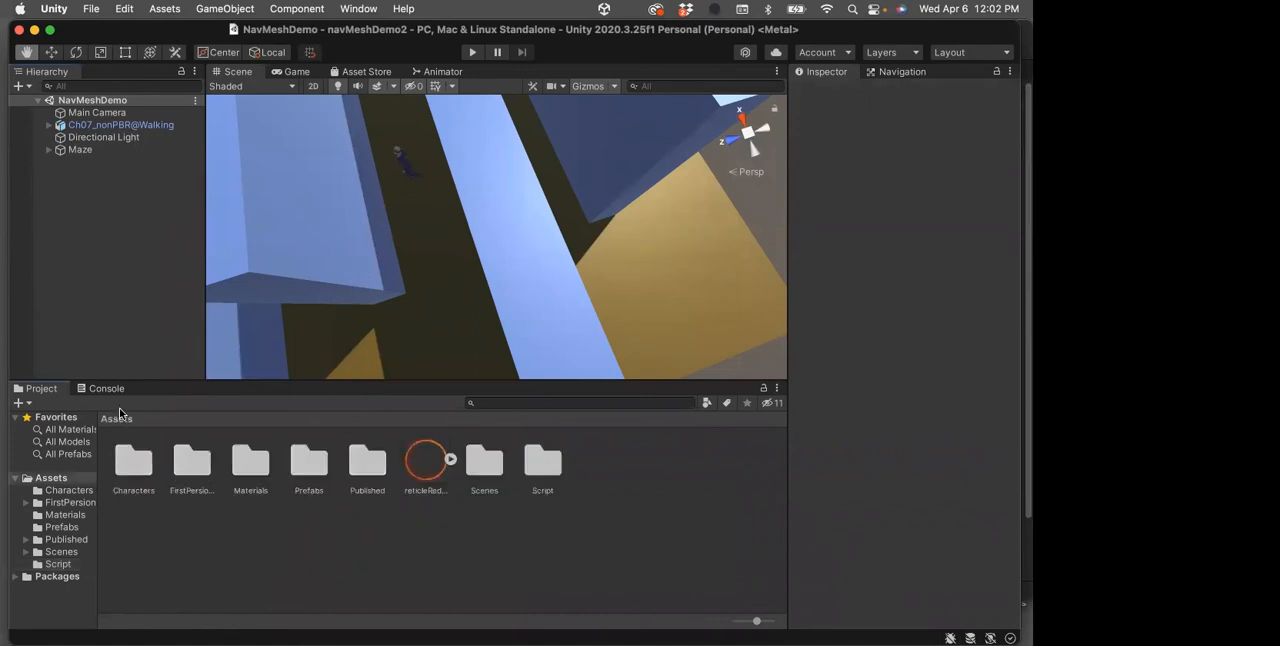
{"action": "double_click", "coordinate": [496, 462]}
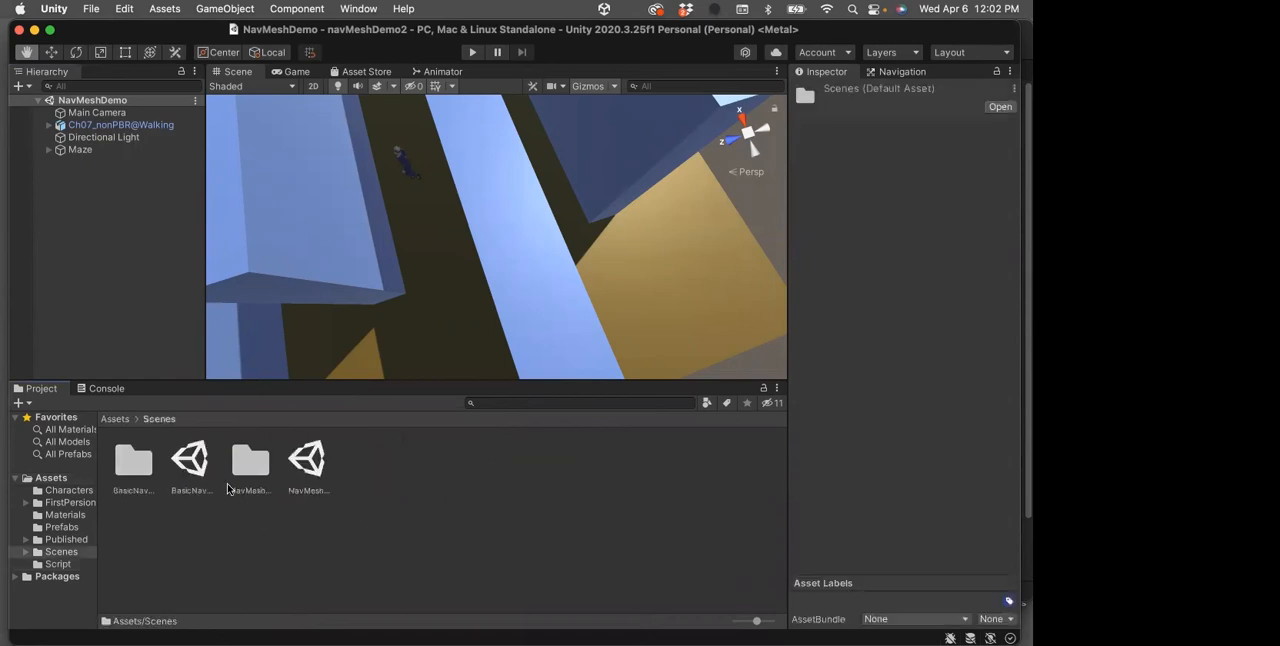
{"action": "double_click", "coordinate": [197, 482]}
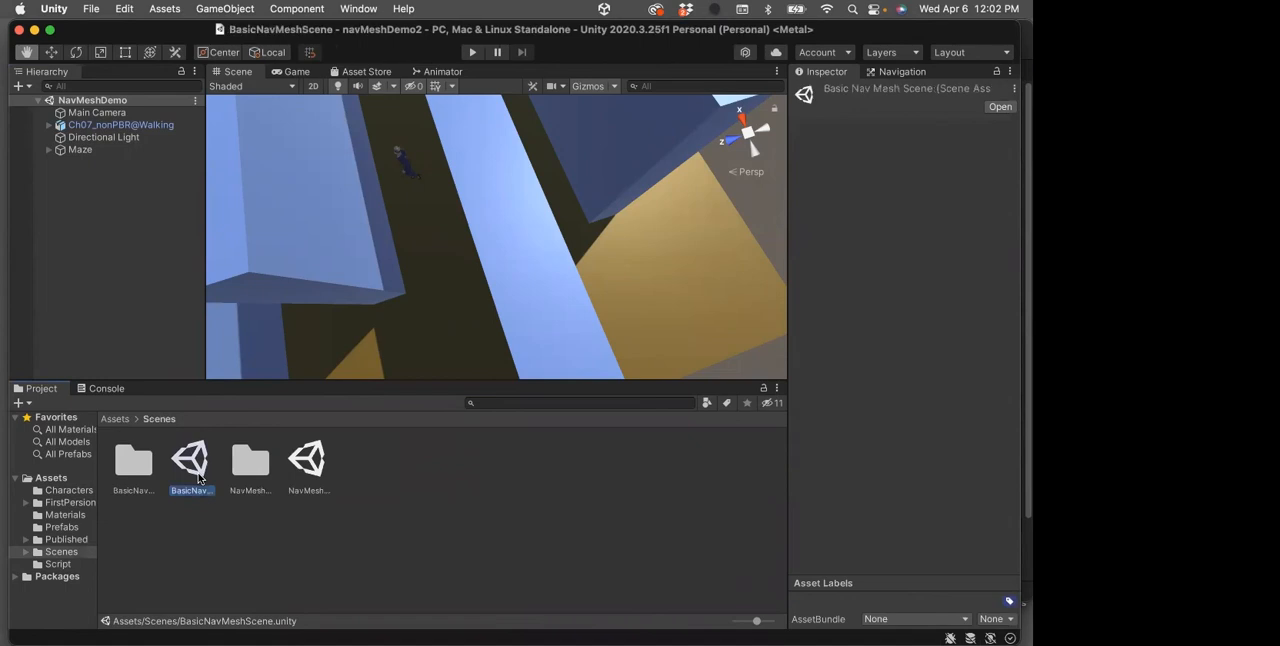
{"action": "scroll", "coordinate": [486, 310], "scroll_direction": "down", "scroll_amount": 4}
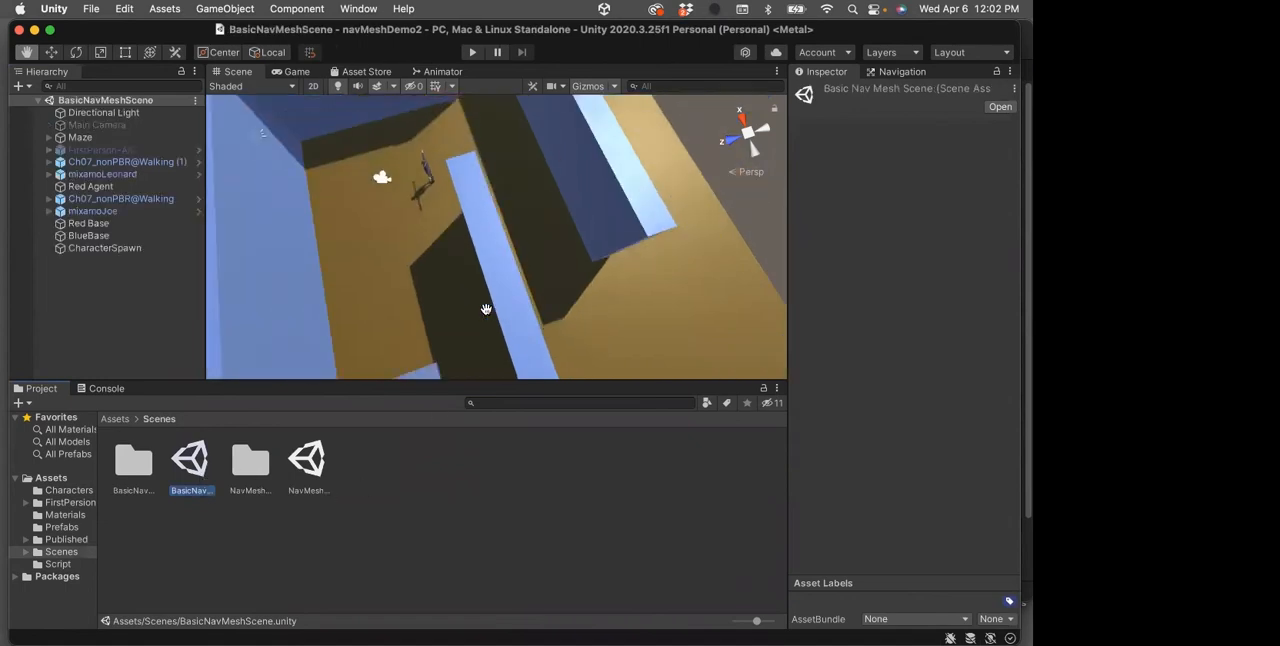
{"action": "scroll", "coordinate": [486, 313], "scroll_direction": "down", "scroll_amount": 8}
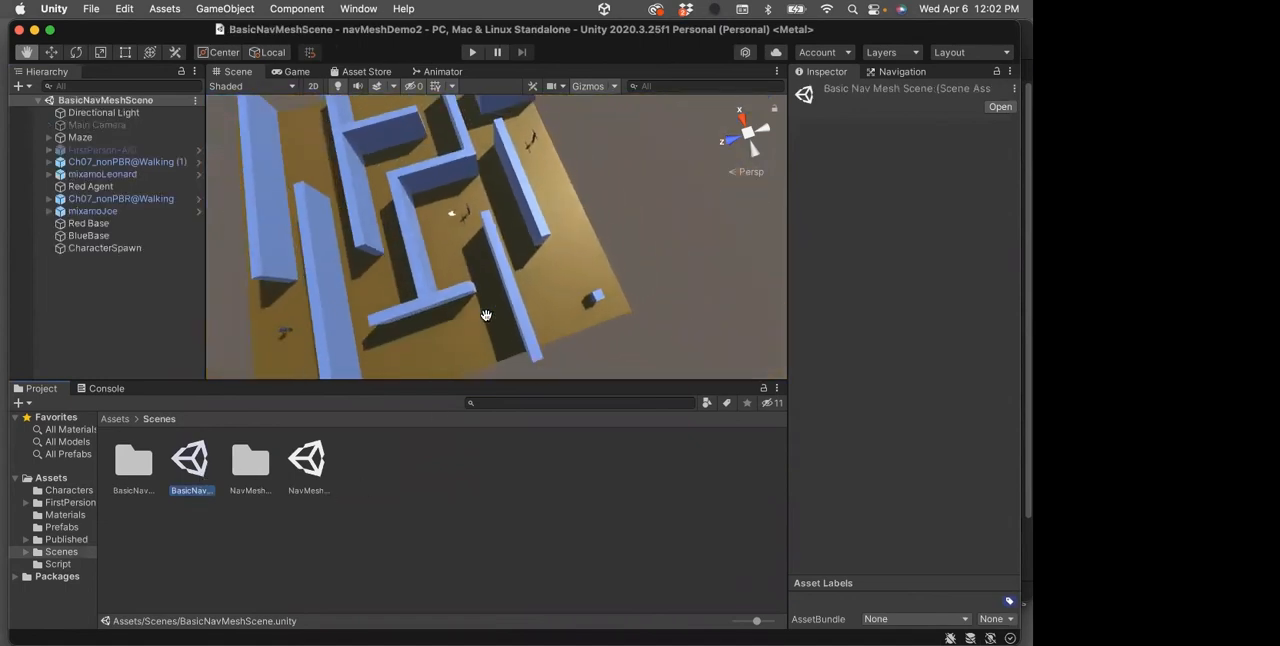
{"action": "scroll", "coordinate": [487, 312], "scroll_direction": "down", "scroll_amount": 4}
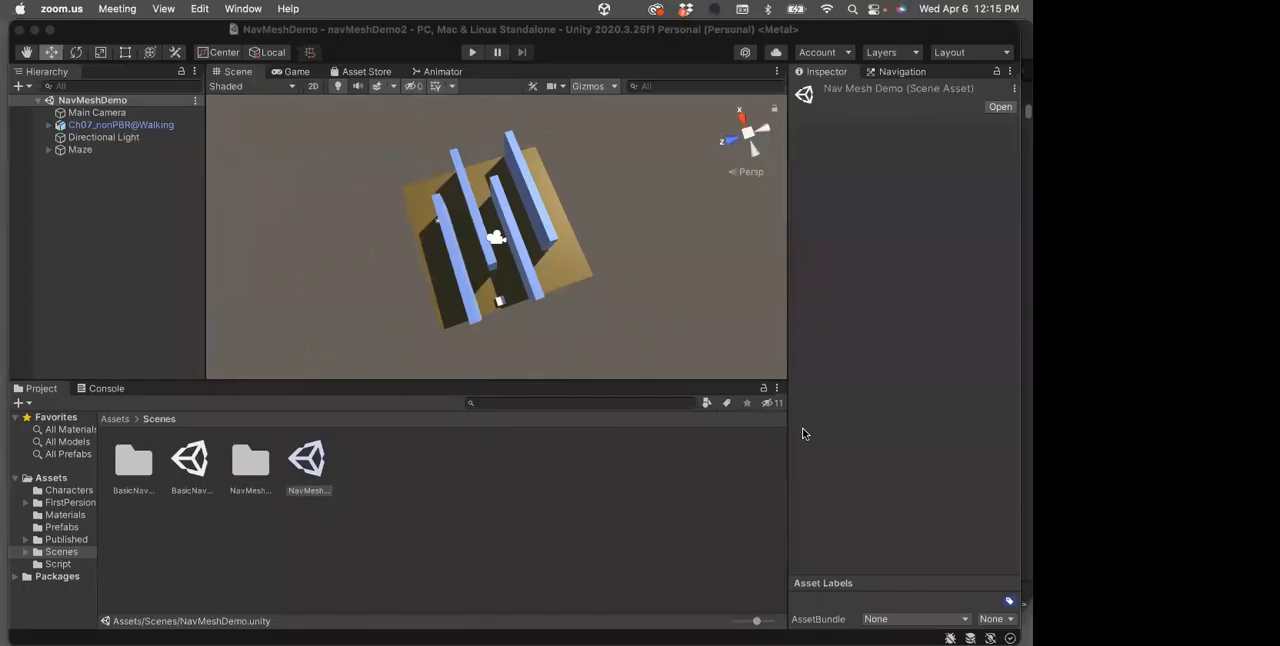
In the NavMeshDemo scene, check the walking character's components, and open AgentControl from the Script folder to view its code
{"action": "scroll", "coordinate": [473, 235], "scroll_direction": "up", "scroll_amount": 5}
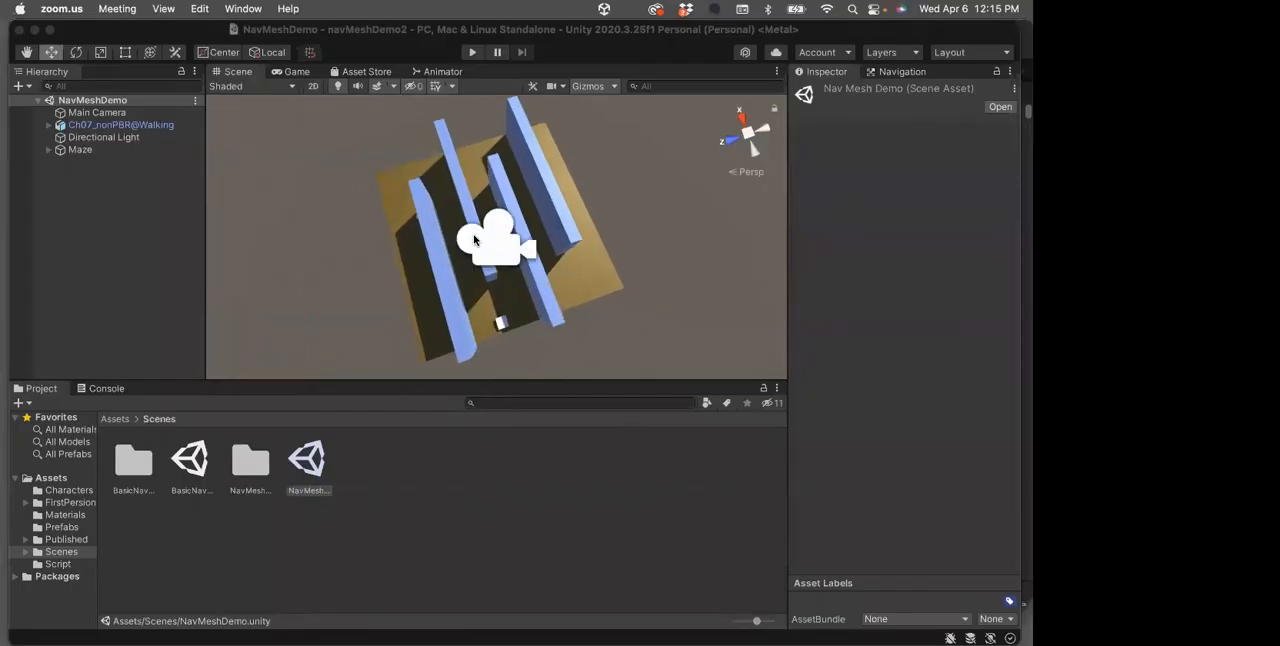
{"action": "scroll", "coordinate": [473, 232], "scroll_direction": "up", "scroll_amount": 3}
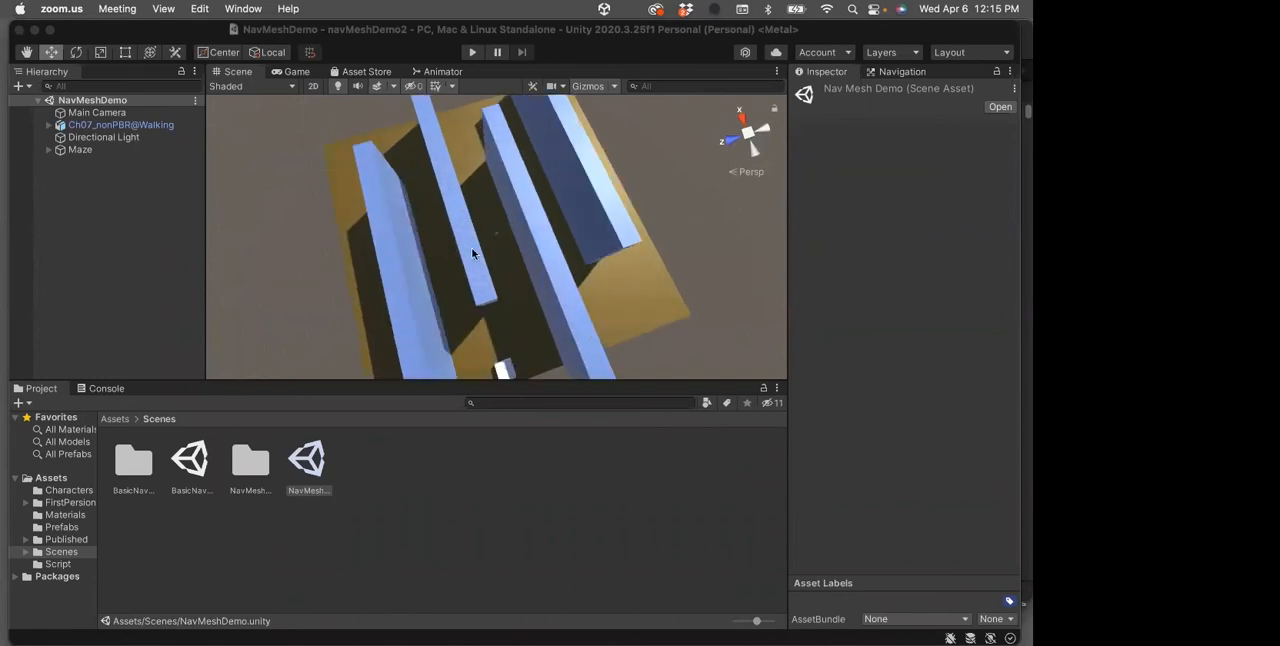
{"action": "left_click", "coordinate": [104, 126]}
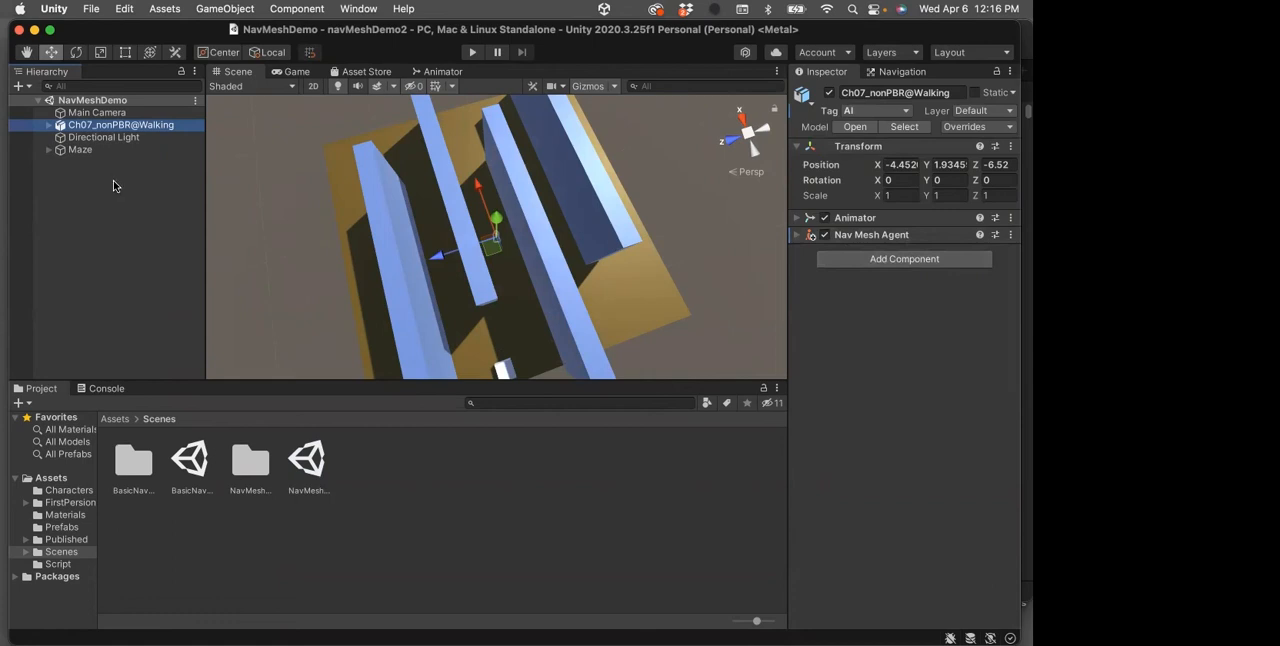
{"action": "left_click", "coordinate": [110, 421]}
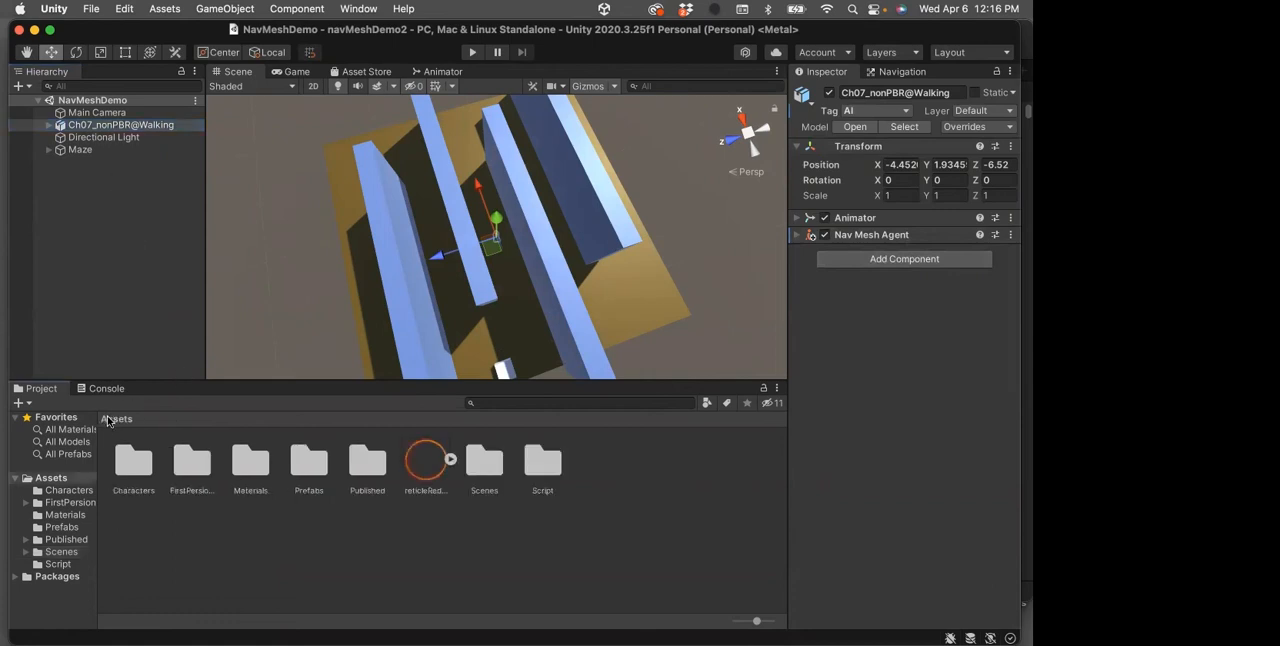
{"action": "double_click", "coordinate": [545, 468]}
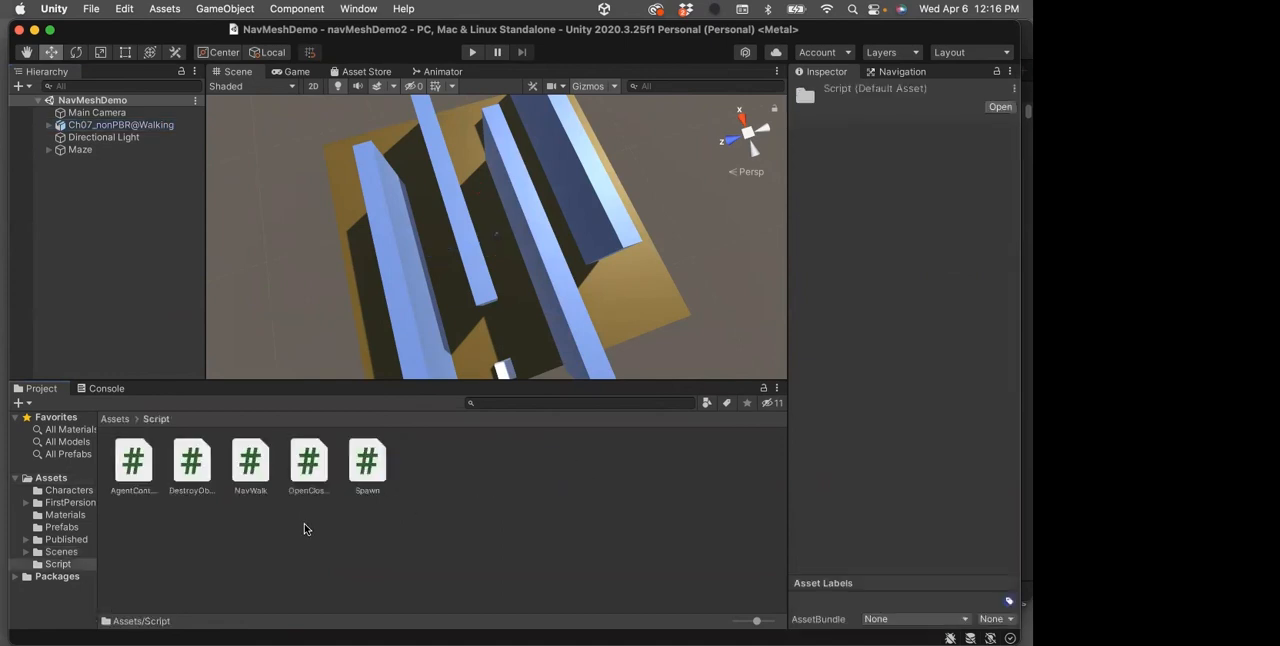
{"action": "double_click", "coordinate": [133, 463]}
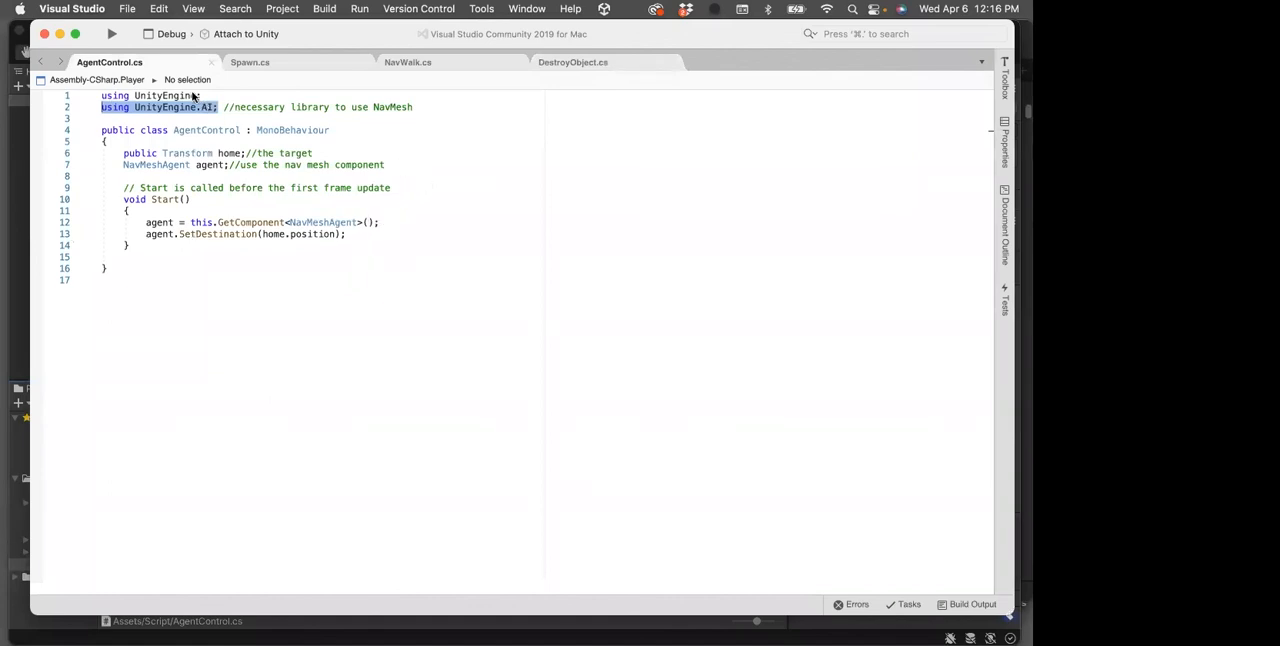
Return to Unity and attach the AgentControl script to the Ch07_nonPBR@Walking character
{"action": "left_click", "coordinate": [20, 184]}
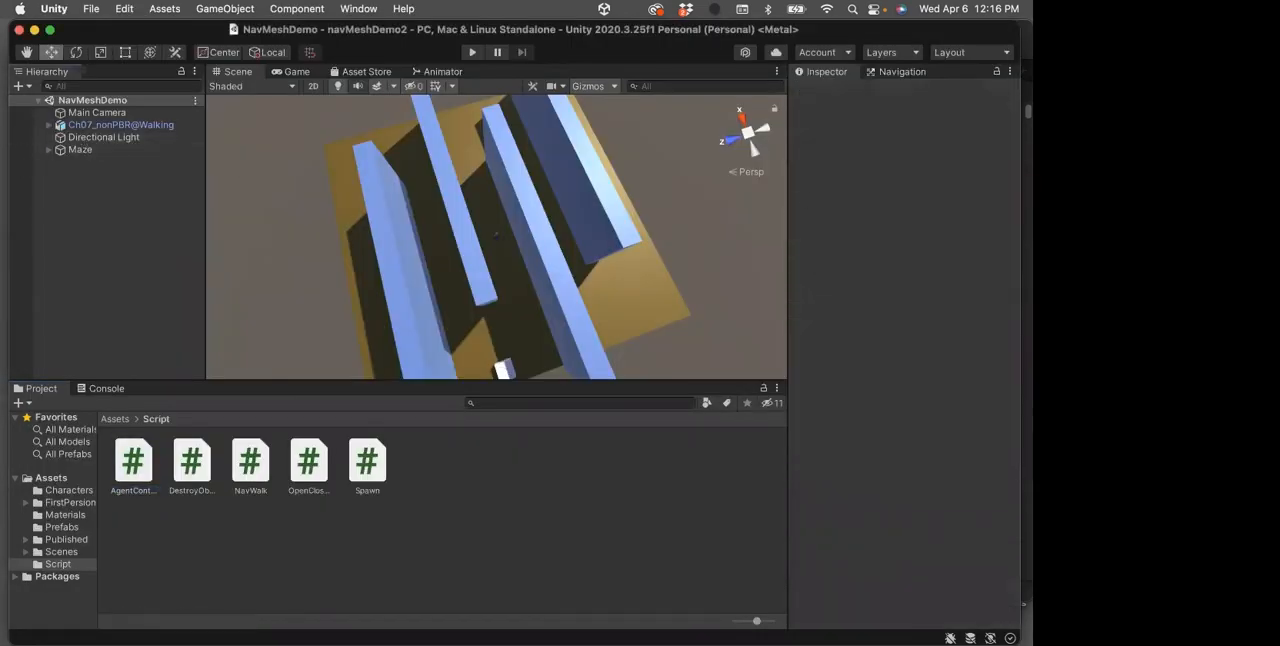
{"action": "left_click", "coordinate": [115, 126]}
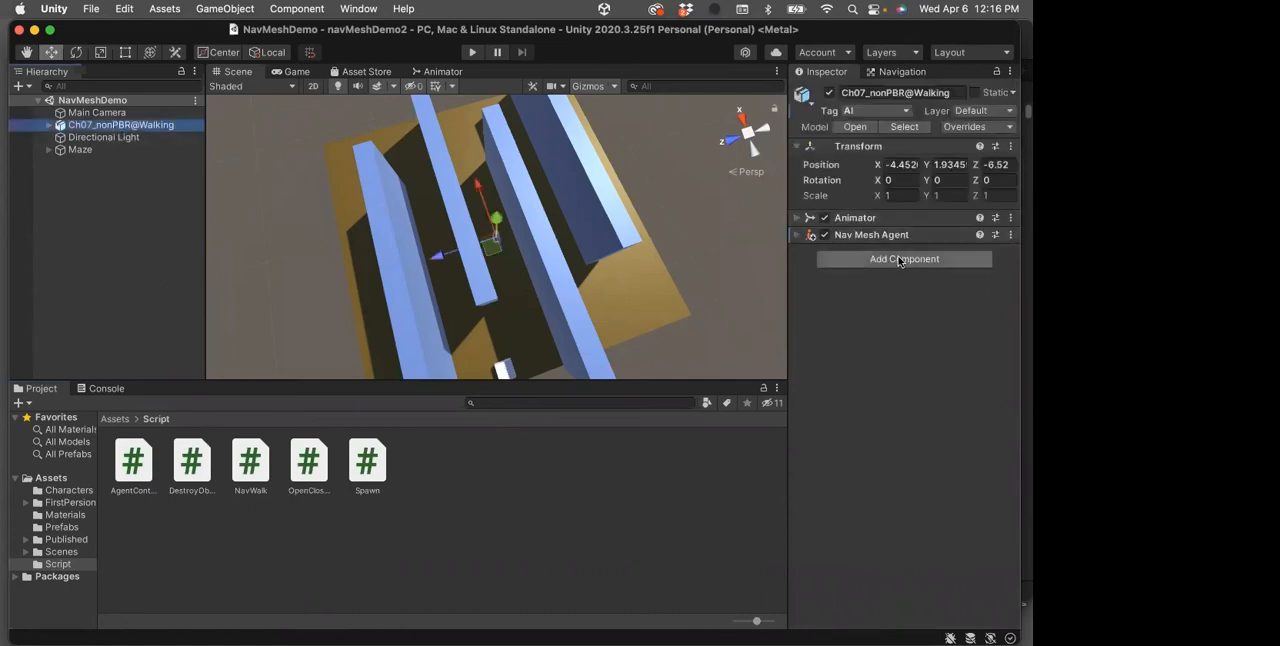
{"action": "left_click_drag", "start_coordinate": [133, 462], "coordinate": [80, 126]}
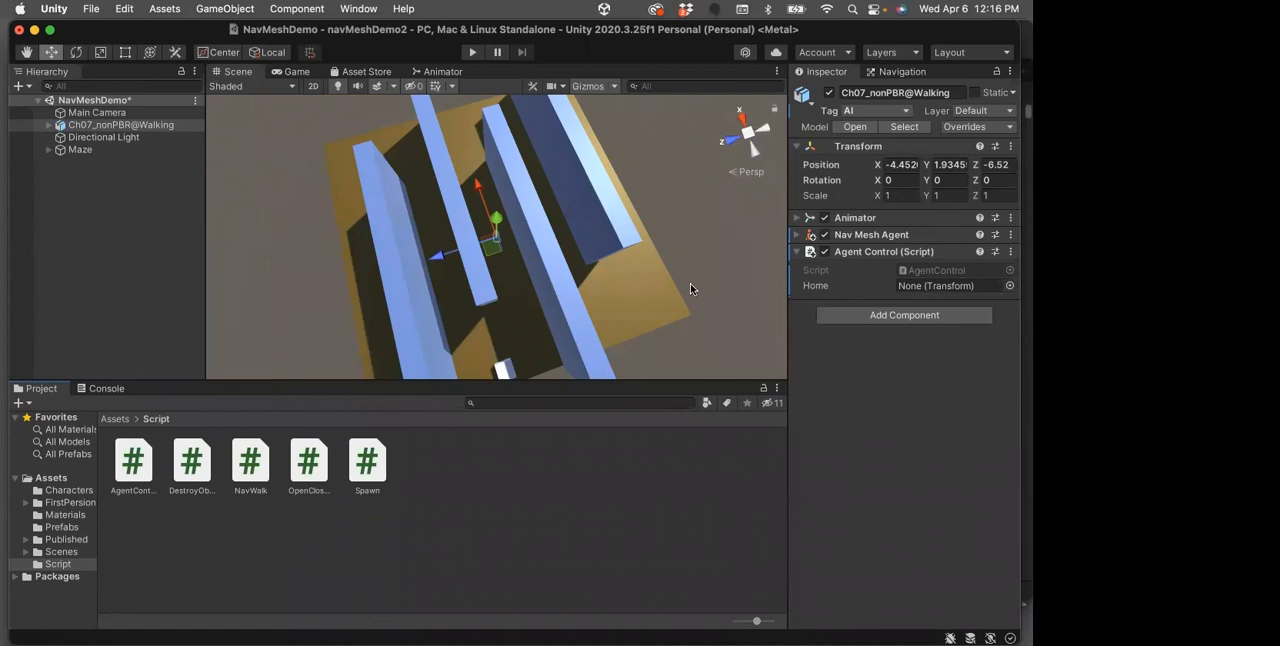
Add a sphere to the scene and move it to the maze's outer corner, at about X -11.4, Z 1.6
{"action": "scroll", "coordinate": [690, 283], "scroll_direction": "down", "scroll_amount": 5}
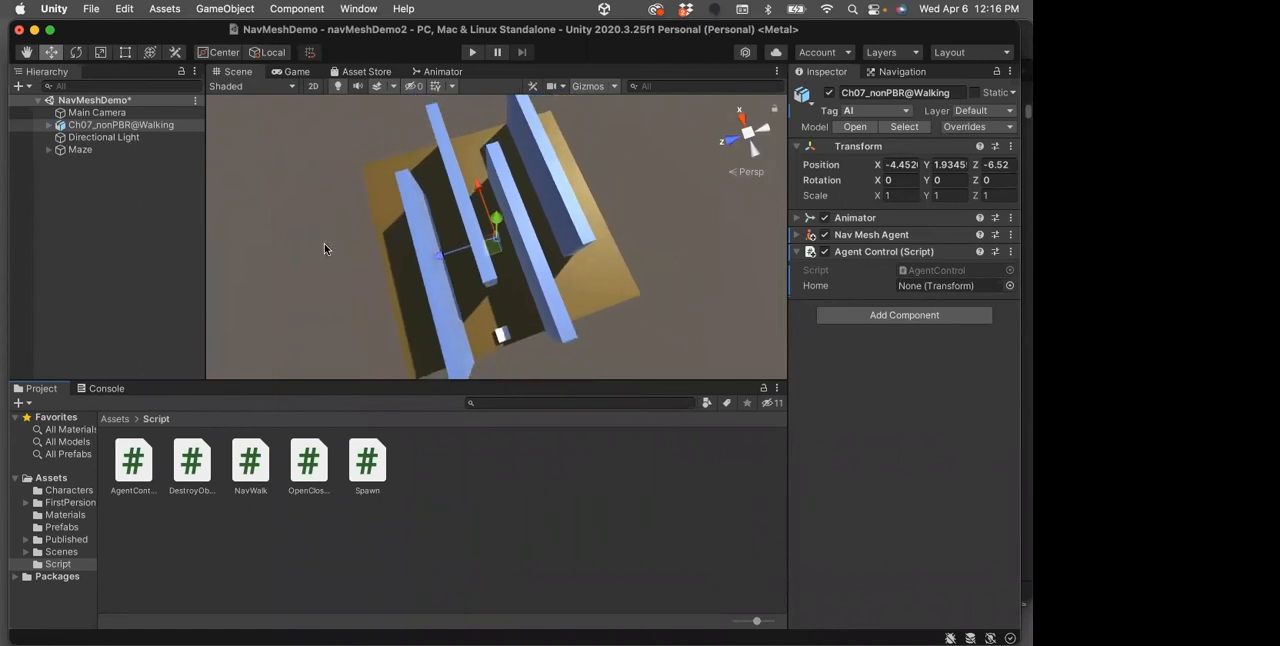
{"action": "left_click", "coordinate": [80, 218]}
{"action": "right_click", "coordinate": [73, 196]}
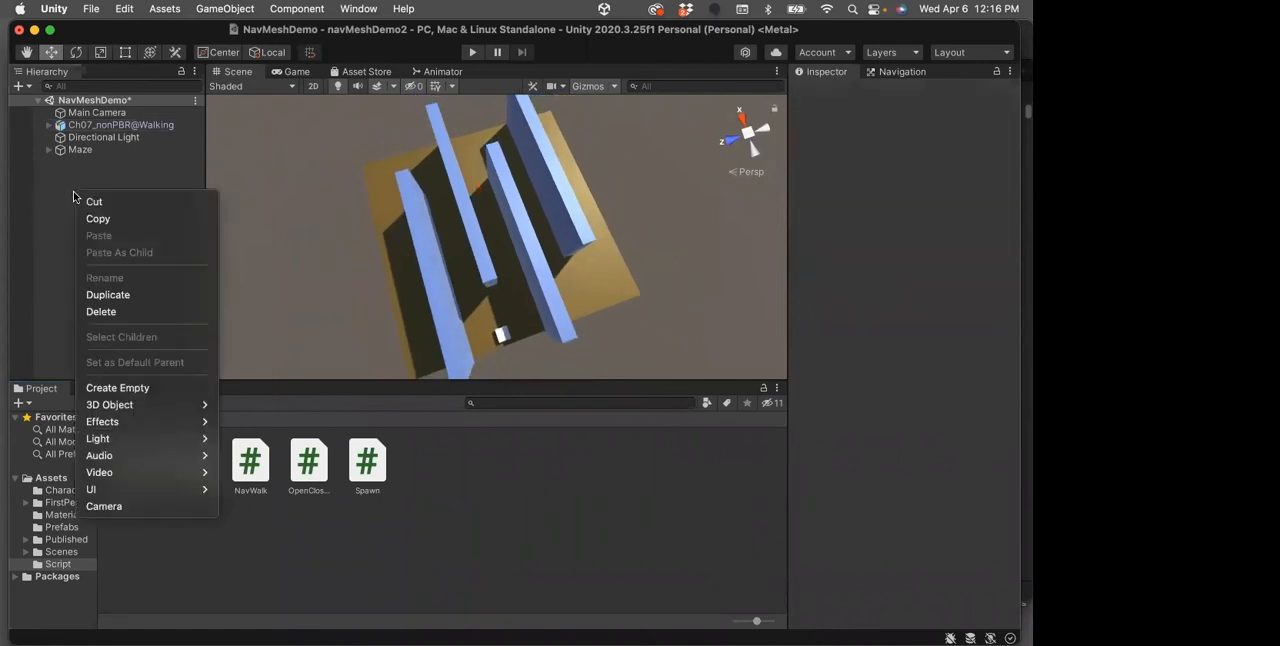
{"action": "mouse_move", "coordinate": [134, 404]}
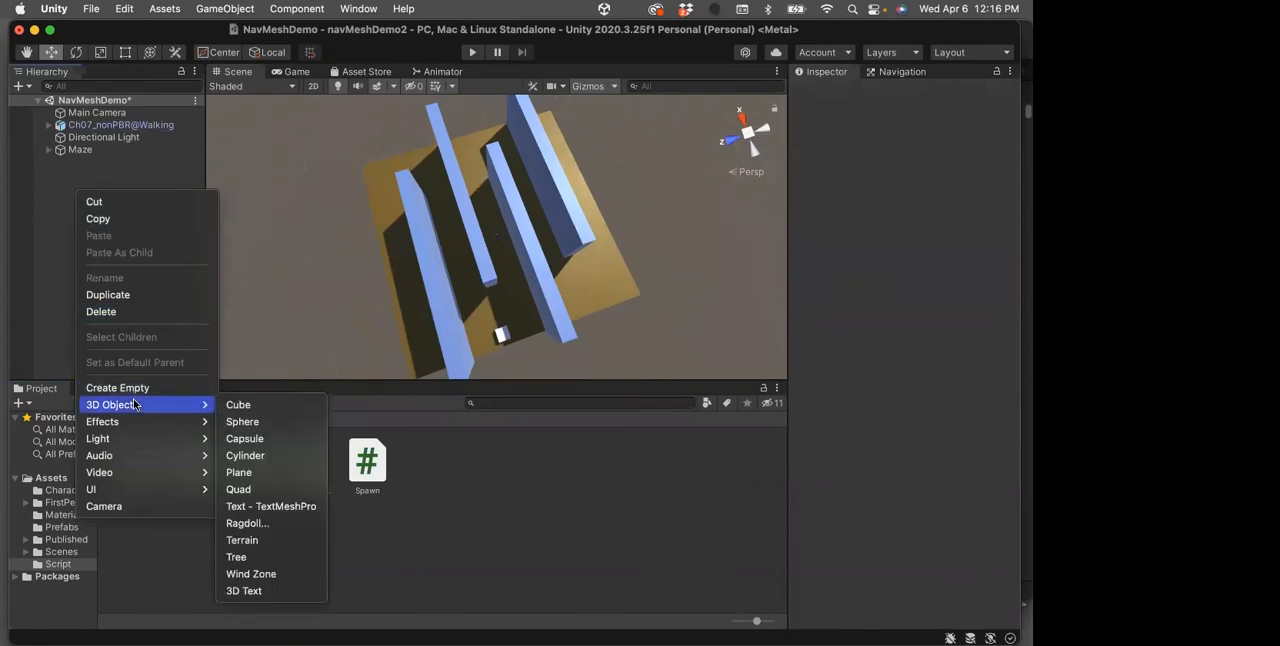
{"action": "left_click", "coordinate": [255, 421]}
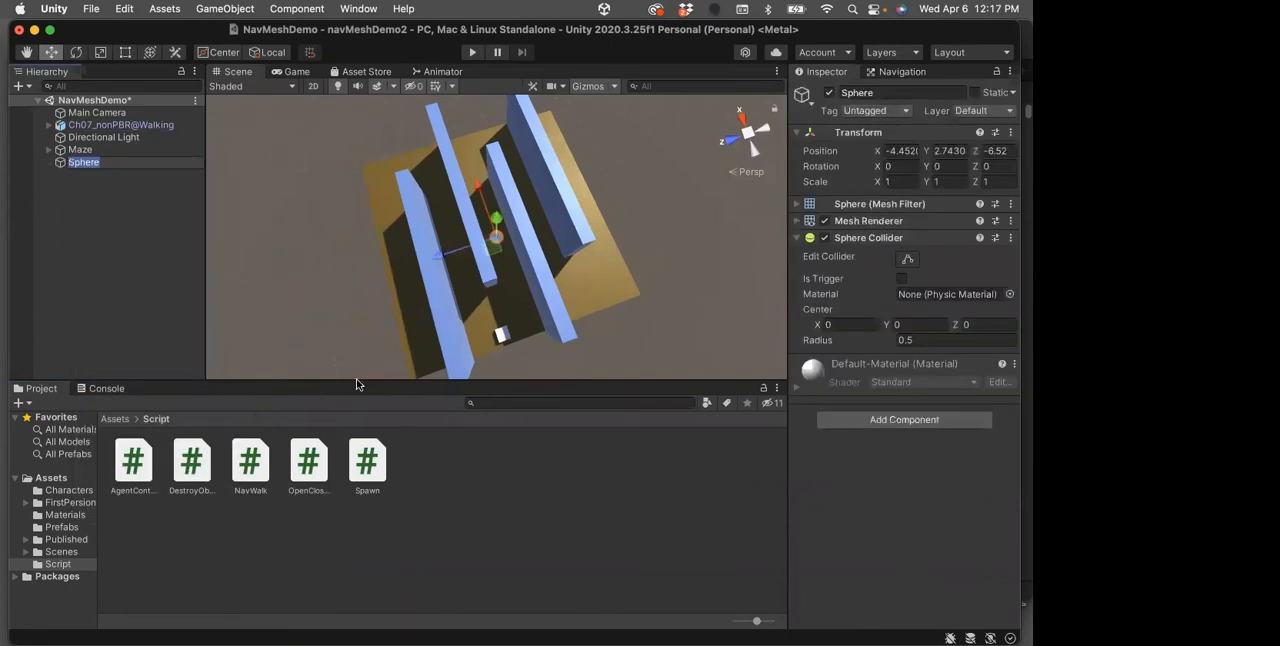
{"action": "left_click_drag", "start_coordinate": [438, 256], "coordinate": [340, 285]}
{"action": "left_click_drag", "start_coordinate": [393, 233], "coordinate": [396, 292]}
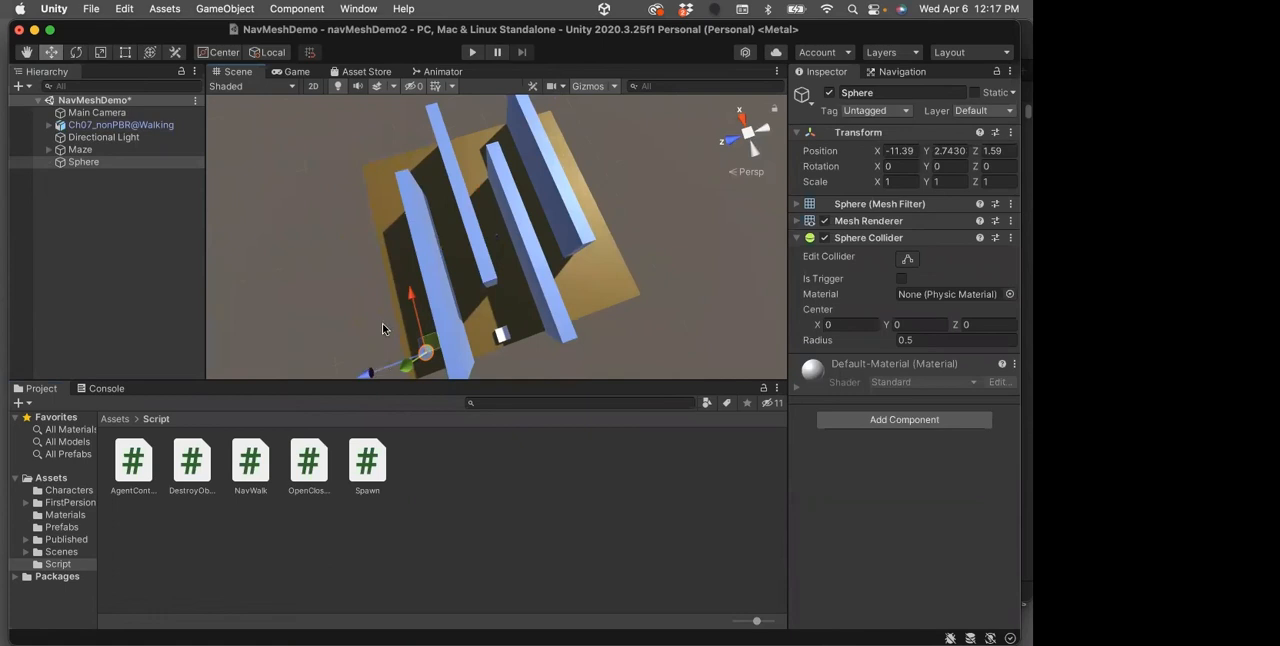
Rename the new sphere as Home
{"action": "left_click", "coordinate": [84, 164]}
{"action": "left_click", "coordinate": [84, 165]}
{"action": "type", "text": "Home"}
{"action": "key", "text": "Return"}
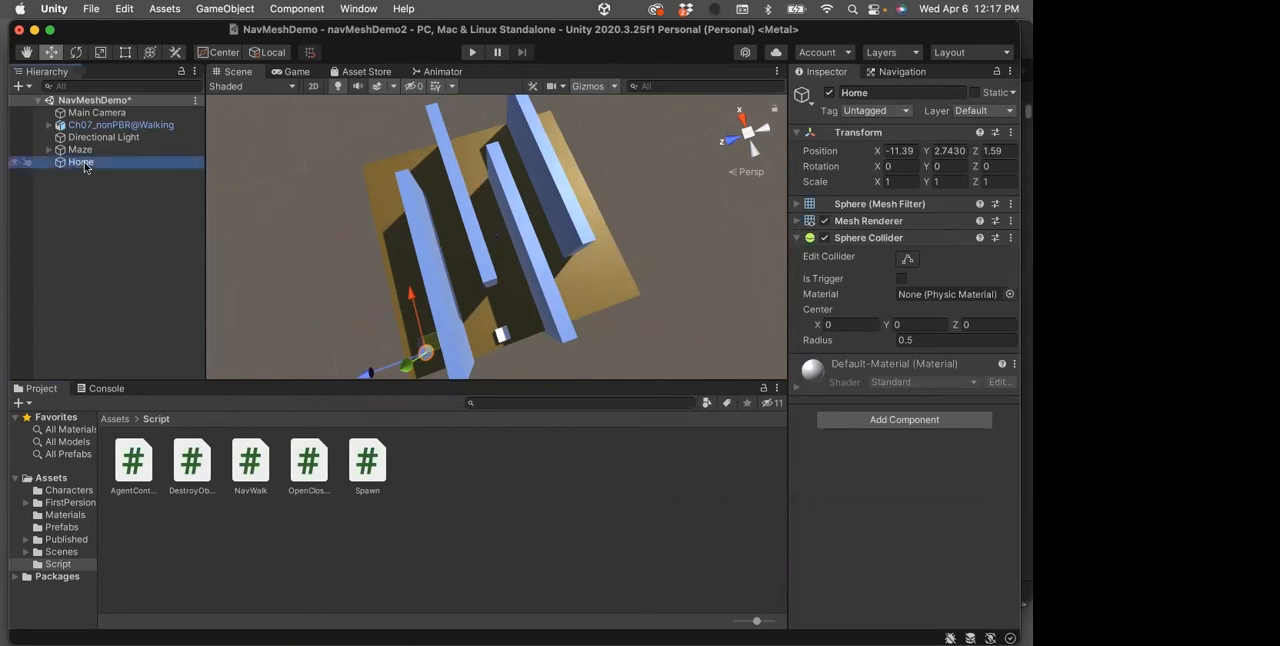
Save the scene and run a test play of the walking character in the Game view, stopping it at the end
{"action": "left_click", "coordinate": [84, 127]}
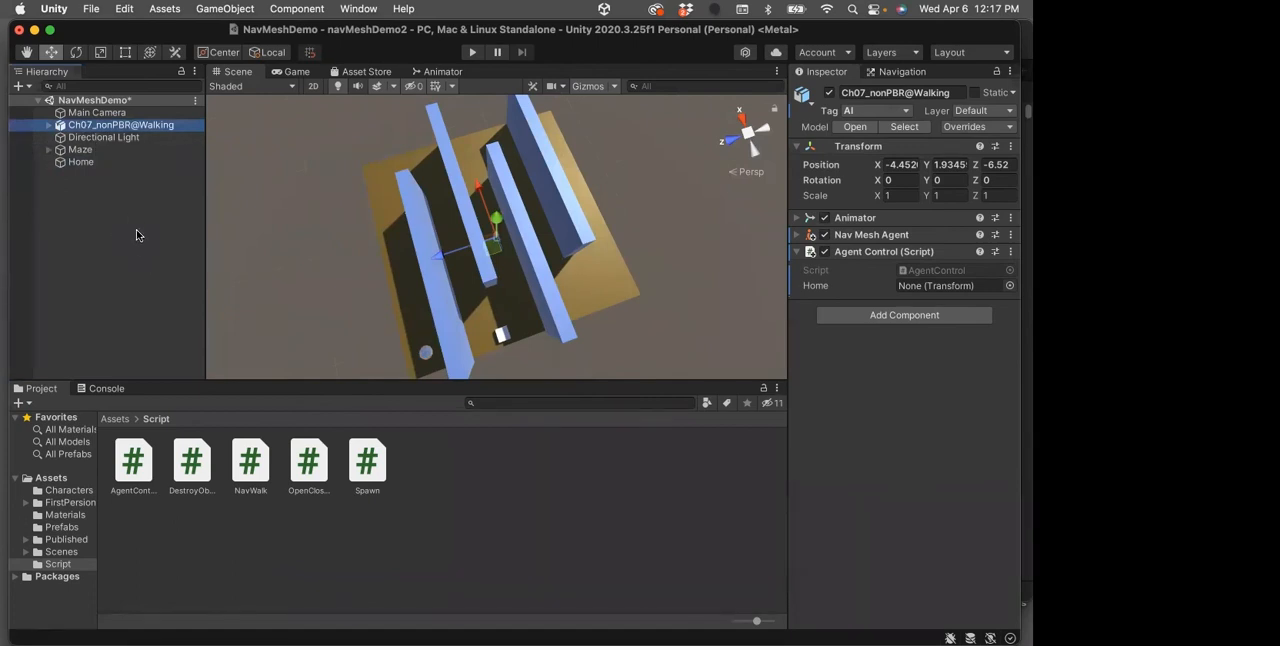
{"action": "key", "text": "super+s"}
{"action": "left_click", "coordinate": [473, 52]}
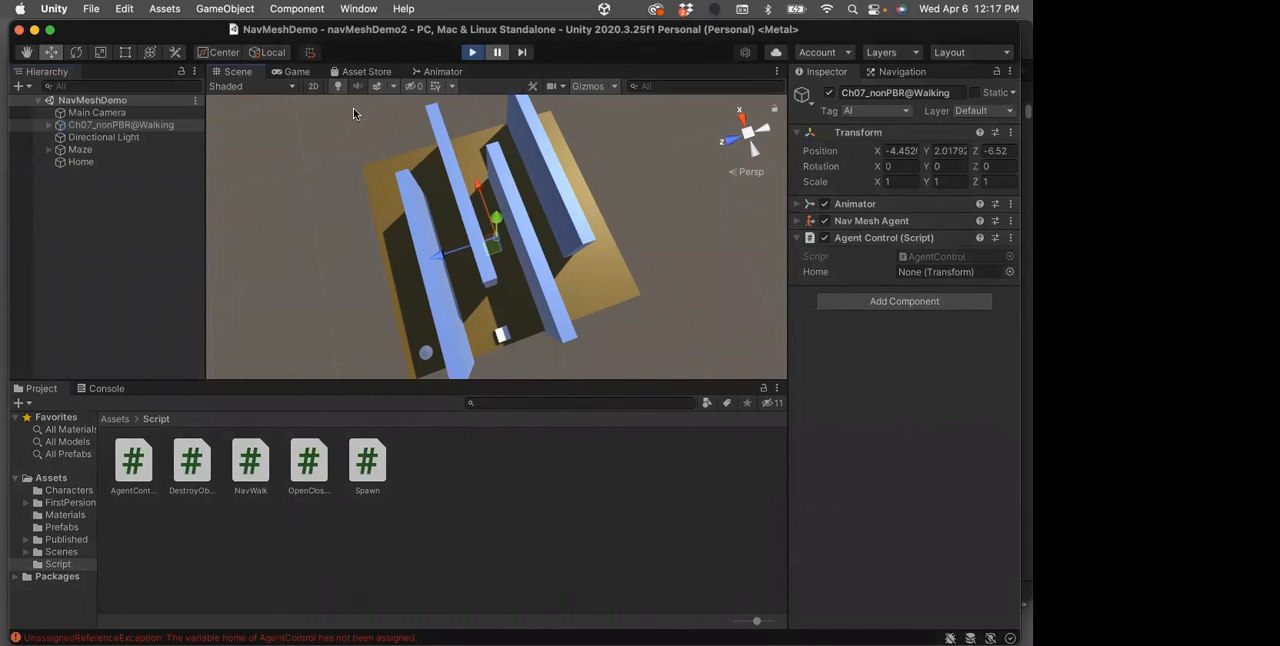
{"action": "left_click", "coordinate": [291, 72]}
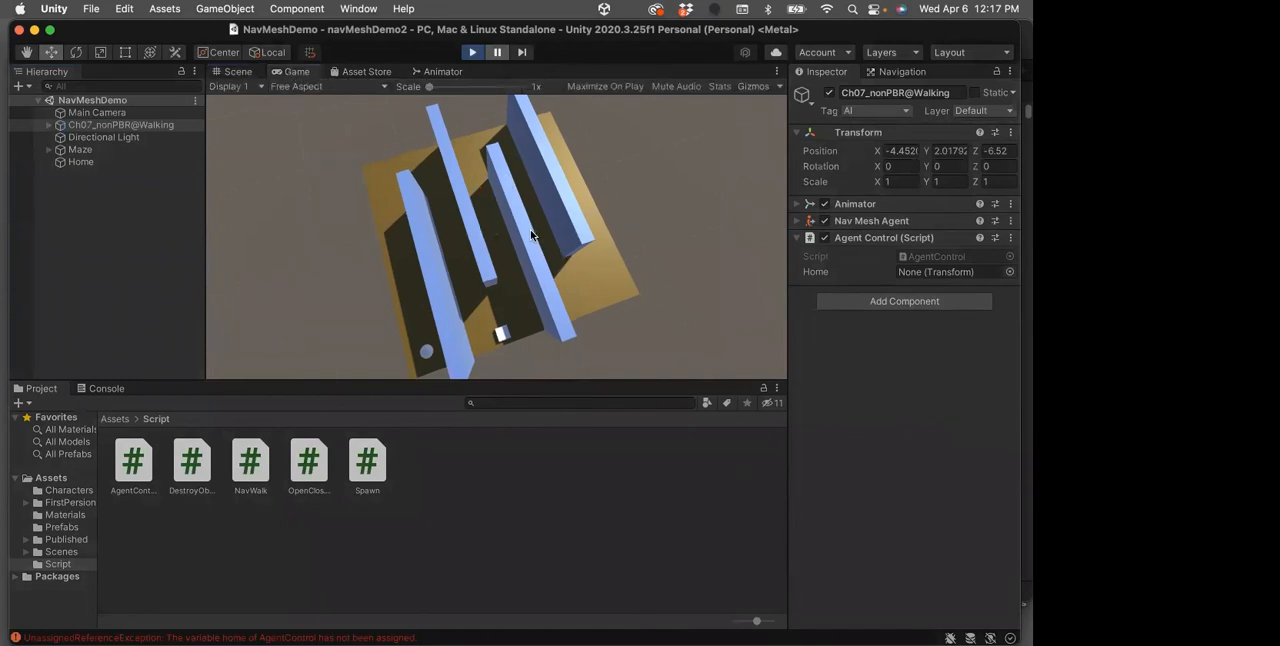
{"action": "left_click", "coordinate": [470, 52]}
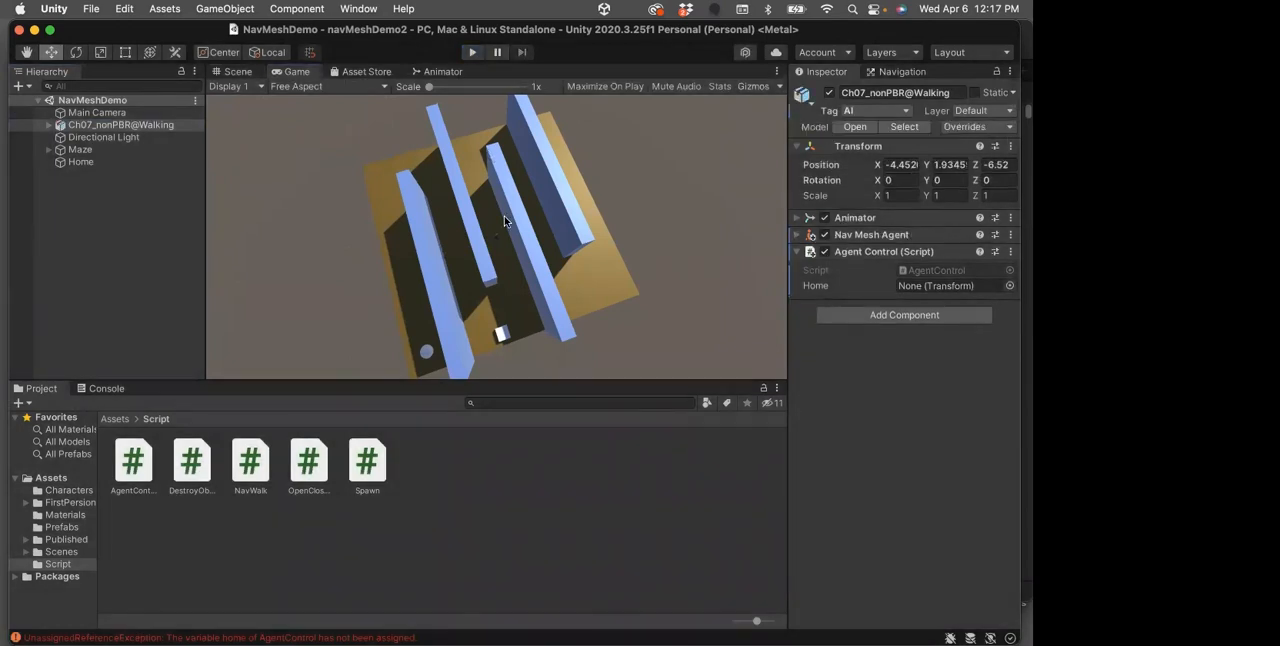
Align the Main Camera with the current Scene view of the maze
{"action": "left_click", "coordinate": [62, 113]}
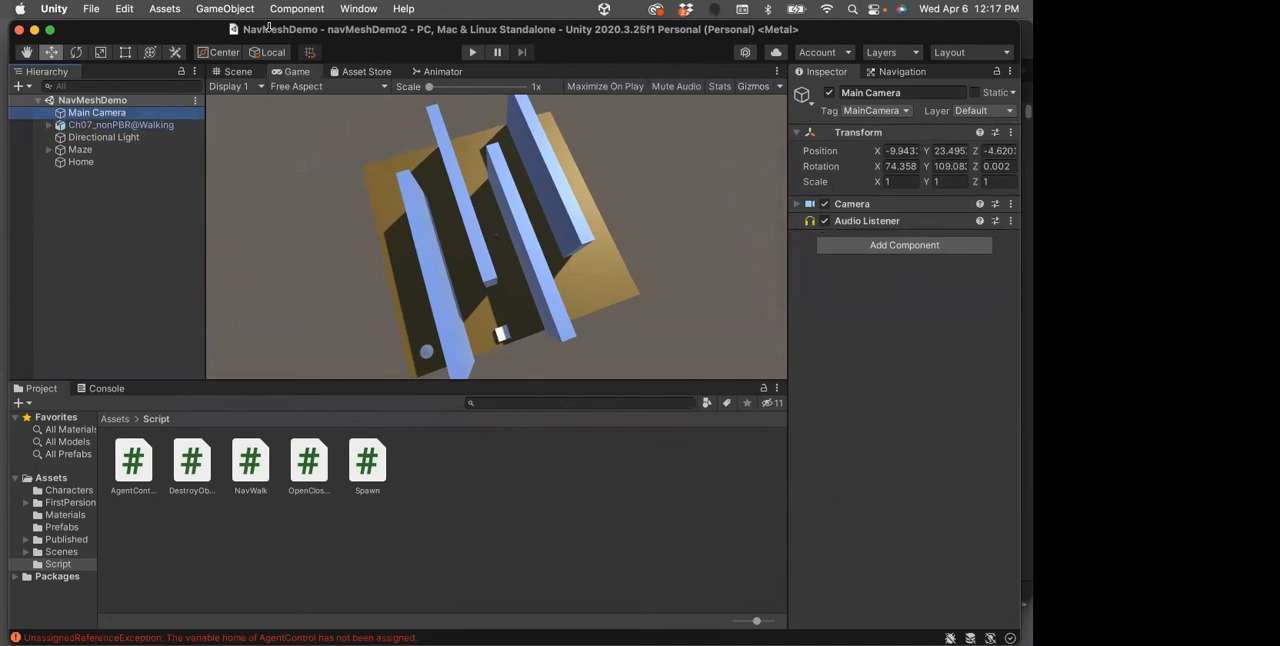
{"action": "left_click", "coordinate": [297, 9]}
{"action": "mouse_move", "coordinate": [225, 9]}
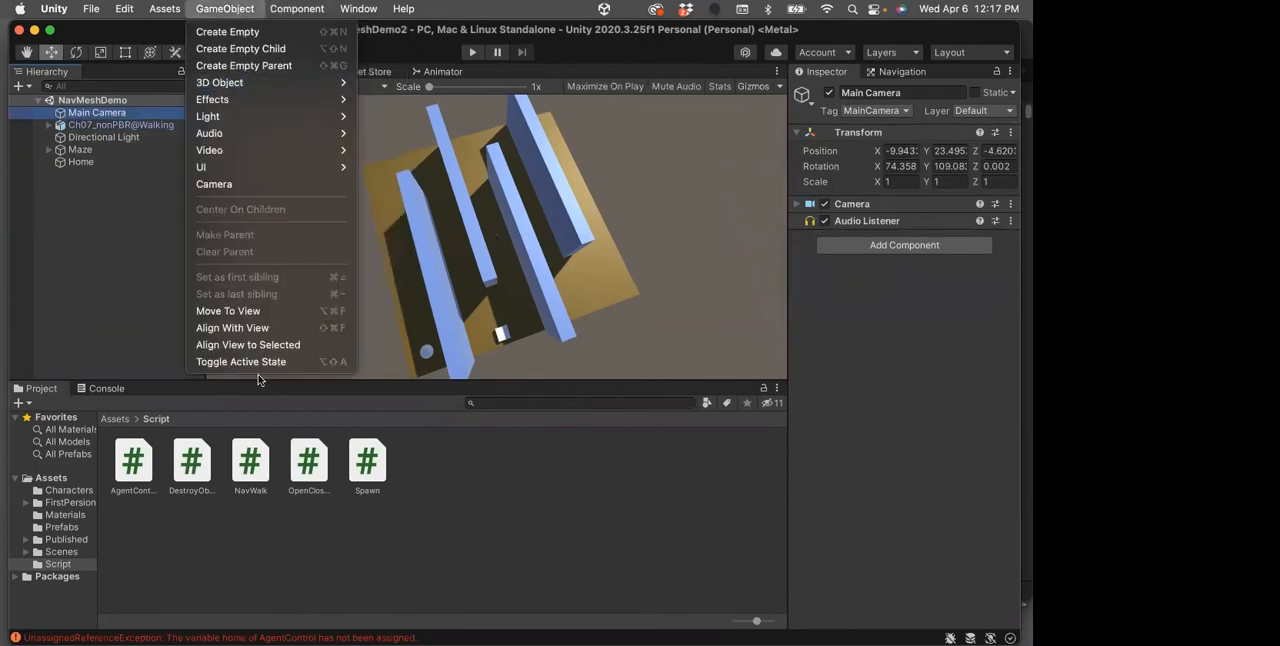
{"action": "left_click", "coordinate": [206, 331]}
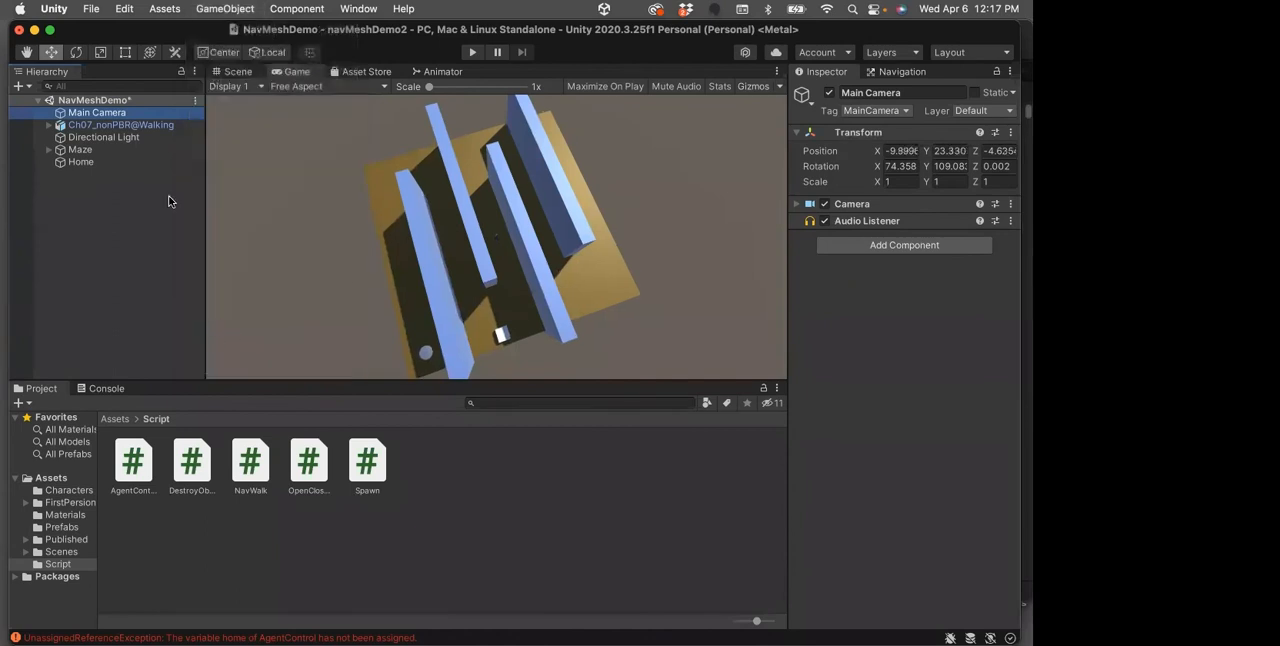
Assign the Home sphere as the Home target of the walking character's Agent Control script, and save the scene
{"action": "left_click", "coordinate": [86, 126]}
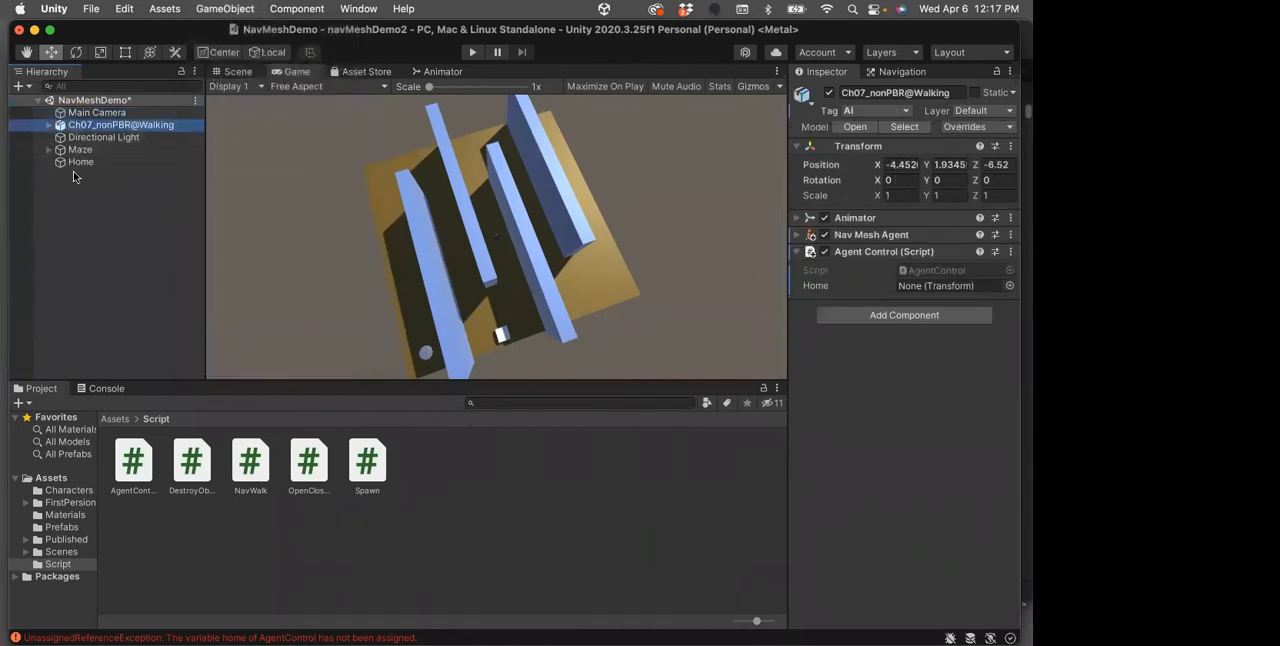
{"action": "left_click_drag", "start_coordinate": [78, 162], "coordinate": [655, 279]}
{"action": "left_click_drag", "start_coordinate": [882, 289], "coordinate": [923, 286]}
{"action": "key", "text": "super+s"}
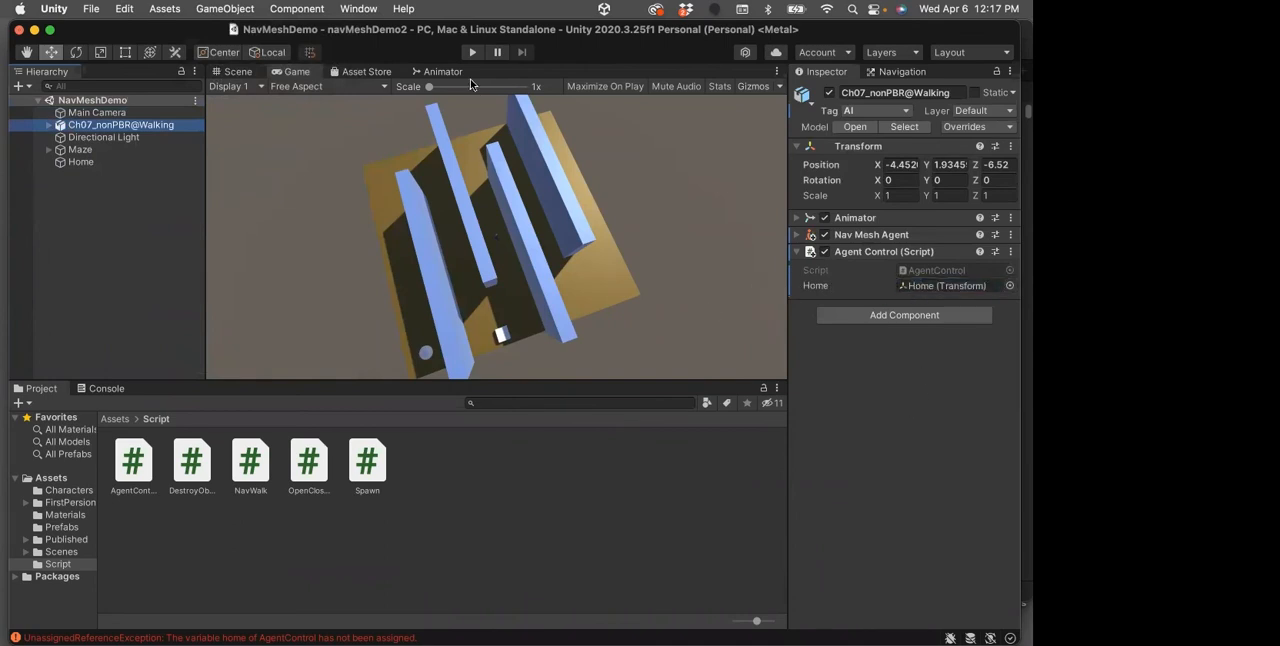
Bring up the navigation settings for the Maze and clear the Console messages
{"action": "left_click", "coordinate": [73, 149]}
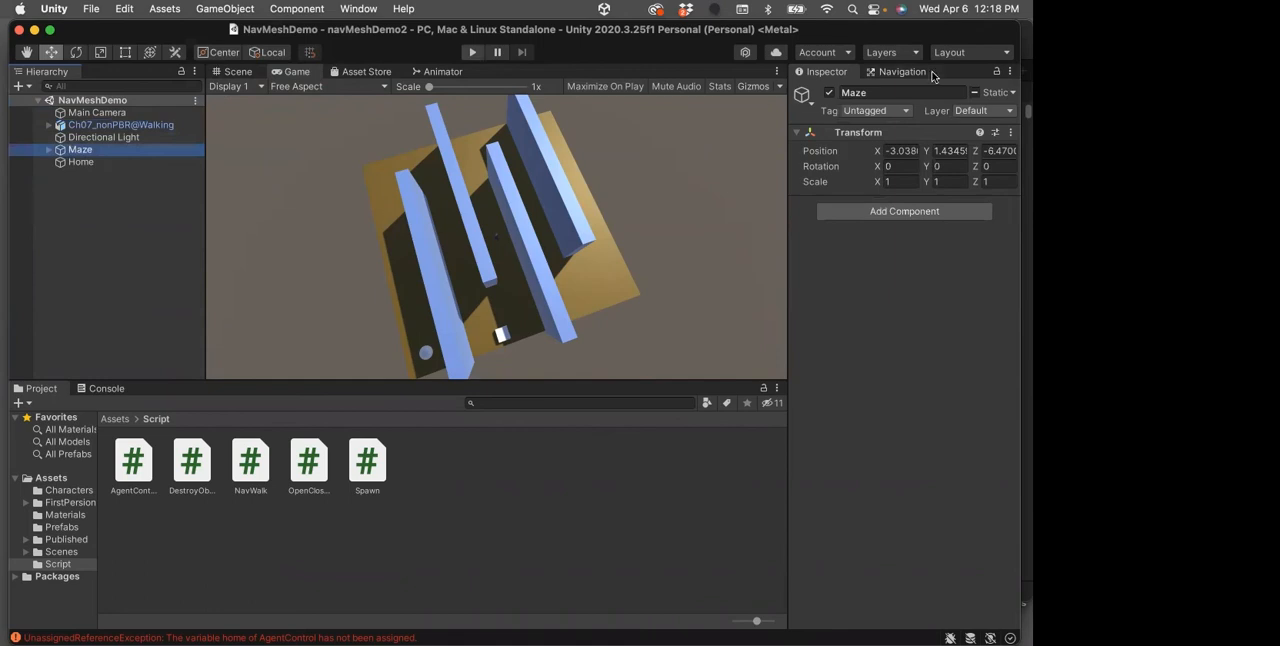
{"action": "left_click", "coordinate": [913, 72]}
{"action": "left_click", "coordinate": [70, 150]}
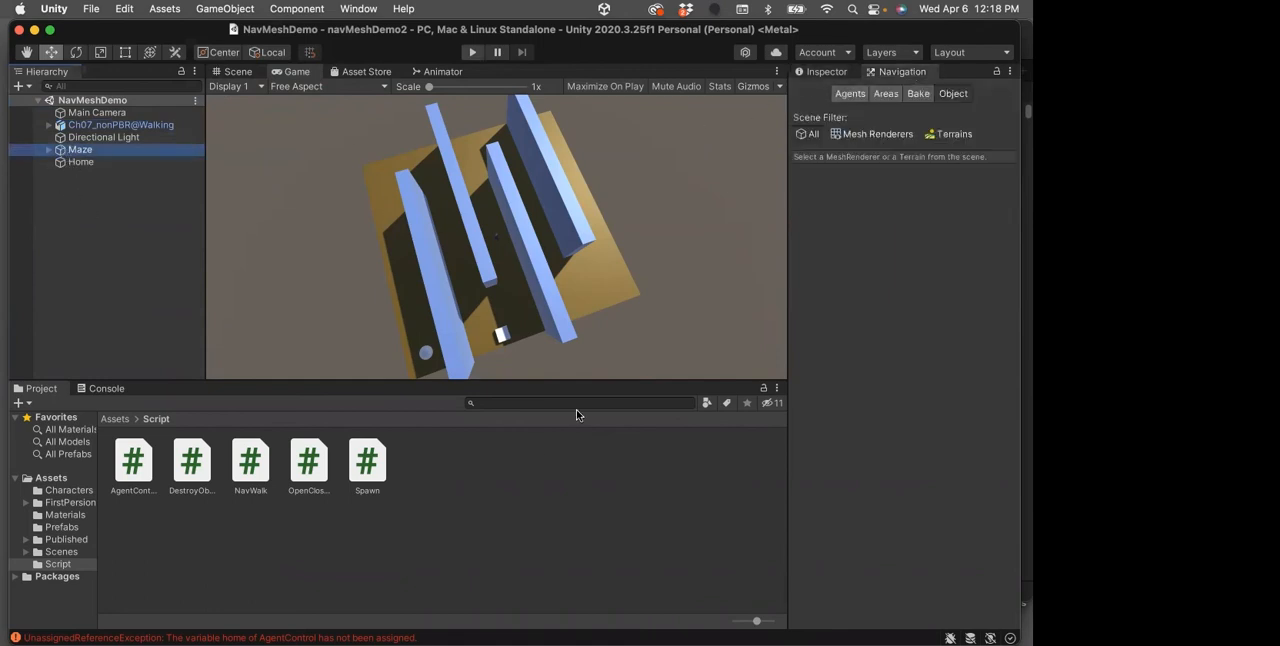
{"action": "left_click", "coordinate": [106, 388]}
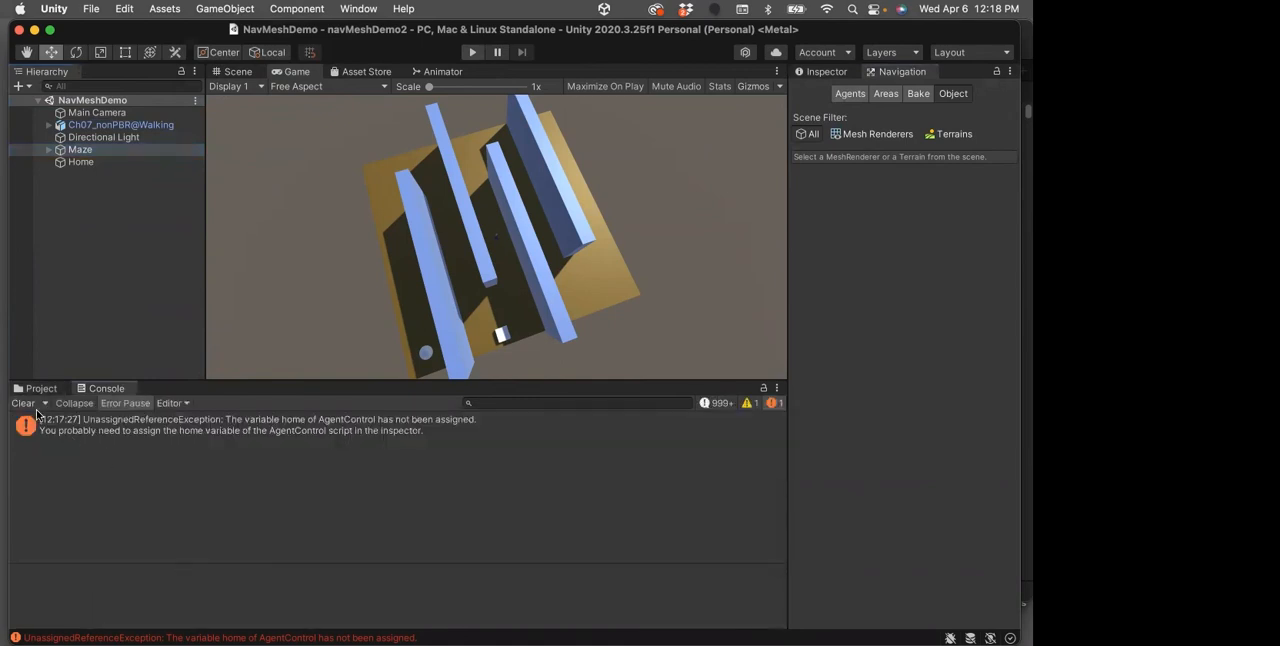
{"action": "left_click", "coordinate": [23, 403]}
Review the agent, area and bake settings for the Maze and bake the NavMesh
{"action": "left_click", "coordinate": [64, 150]}
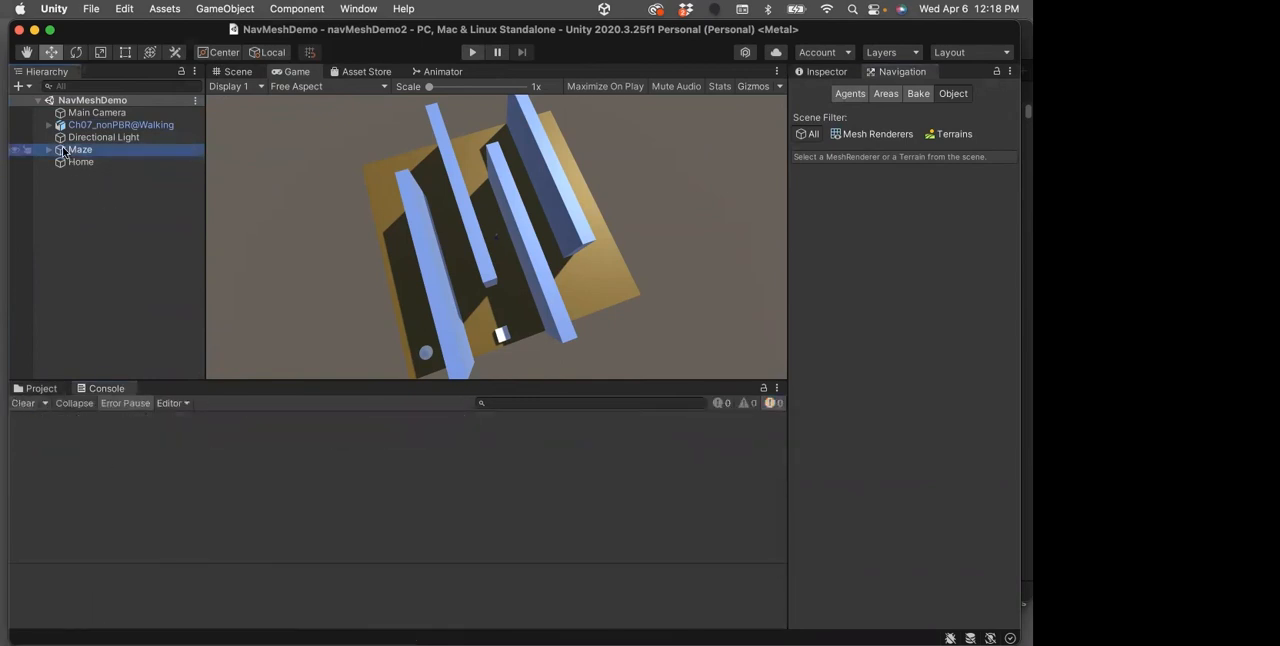
{"action": "left_click", "coordinate": [898, 77]}
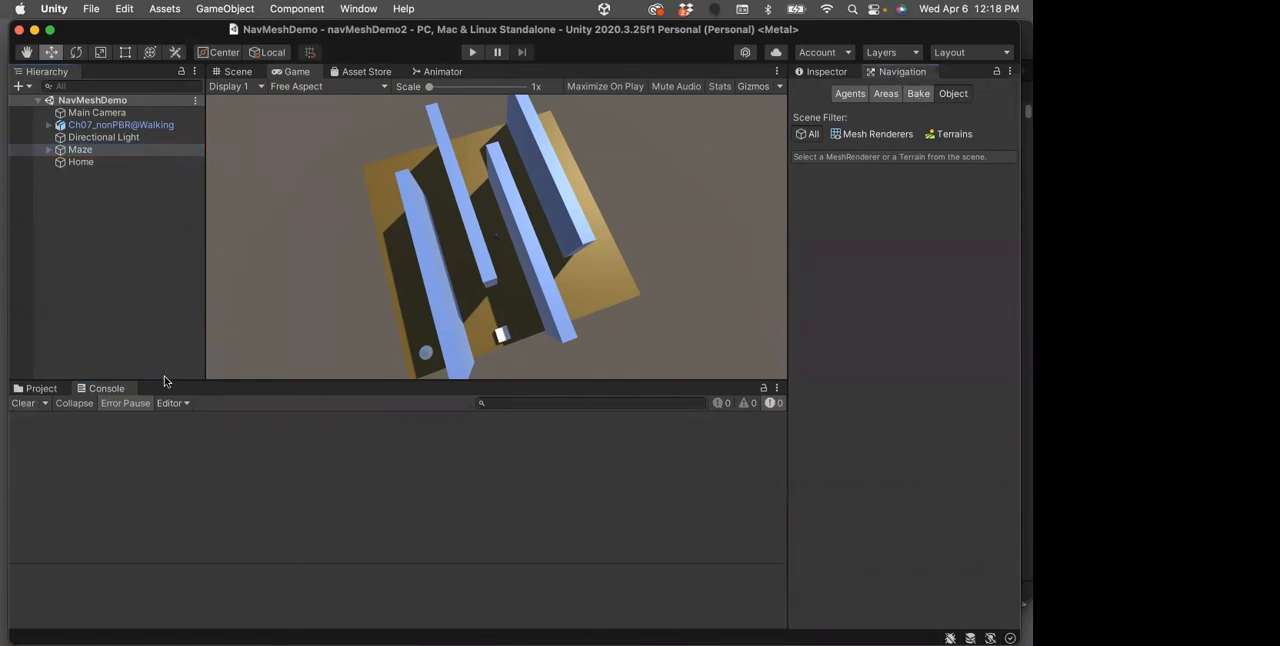
{"action": "left_click", "coordinate": [41, 388]}
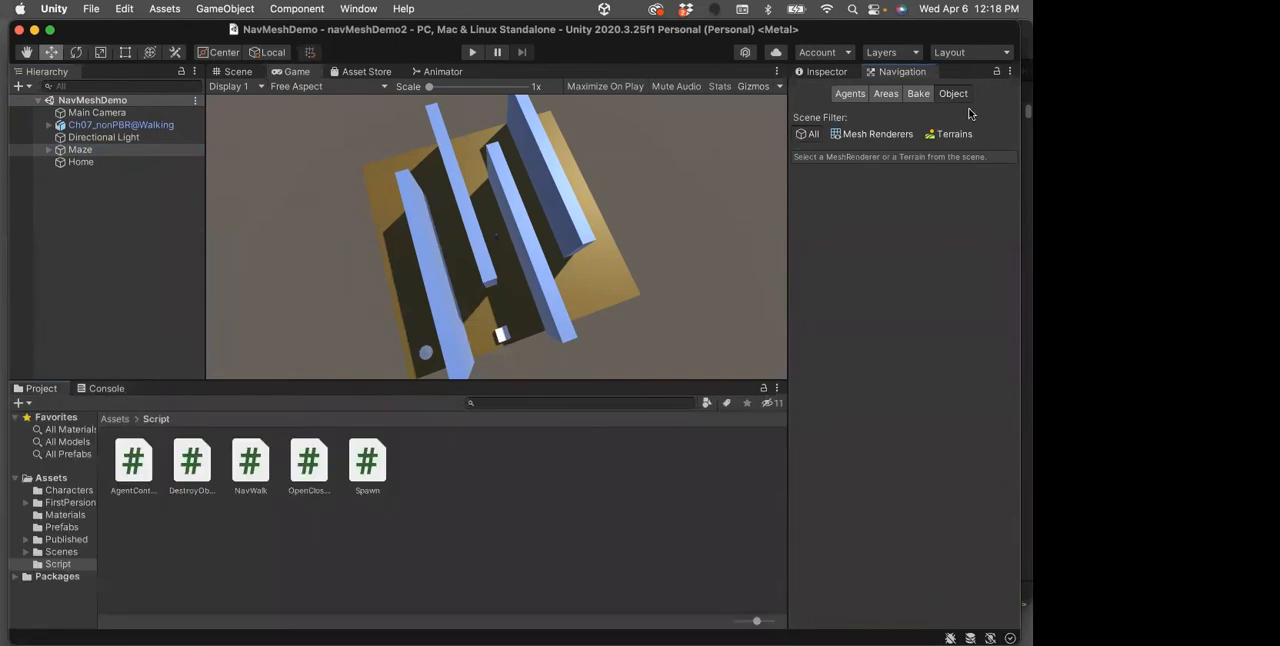
{"action": "left_click", "coordinate": [850, 94]}
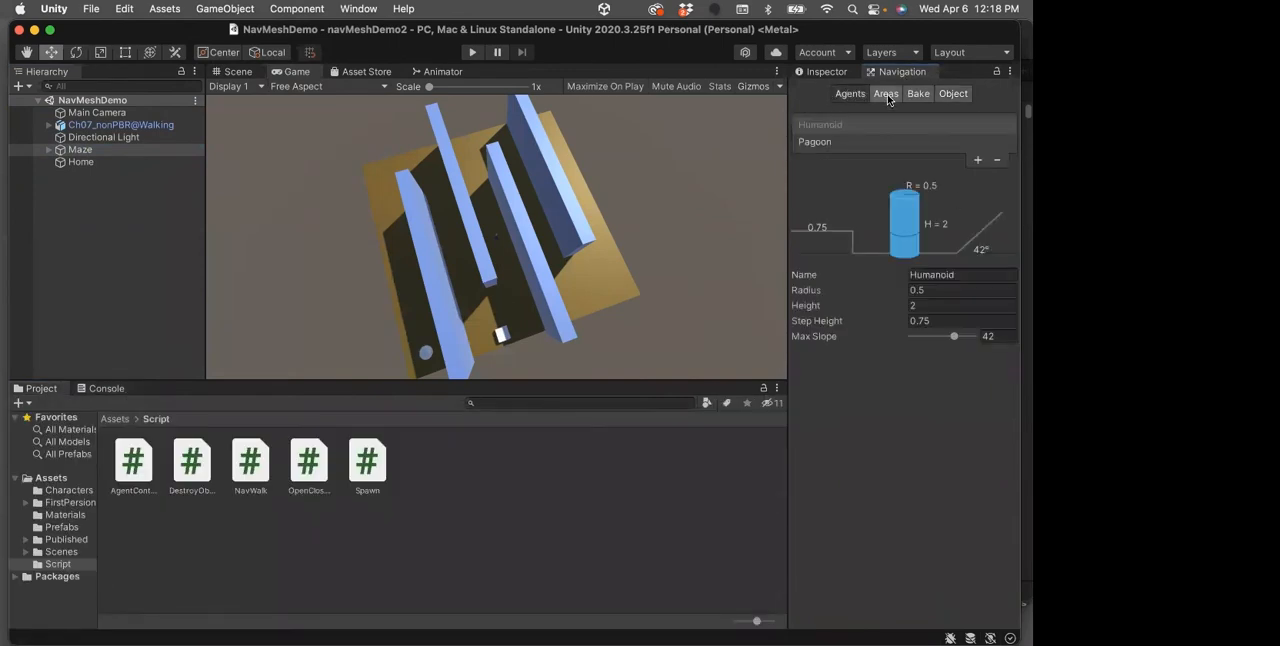
{"action": "left_click", "coordinate": [887, 96]}
{"action": "left_click", "coordinate": [915, 94]}
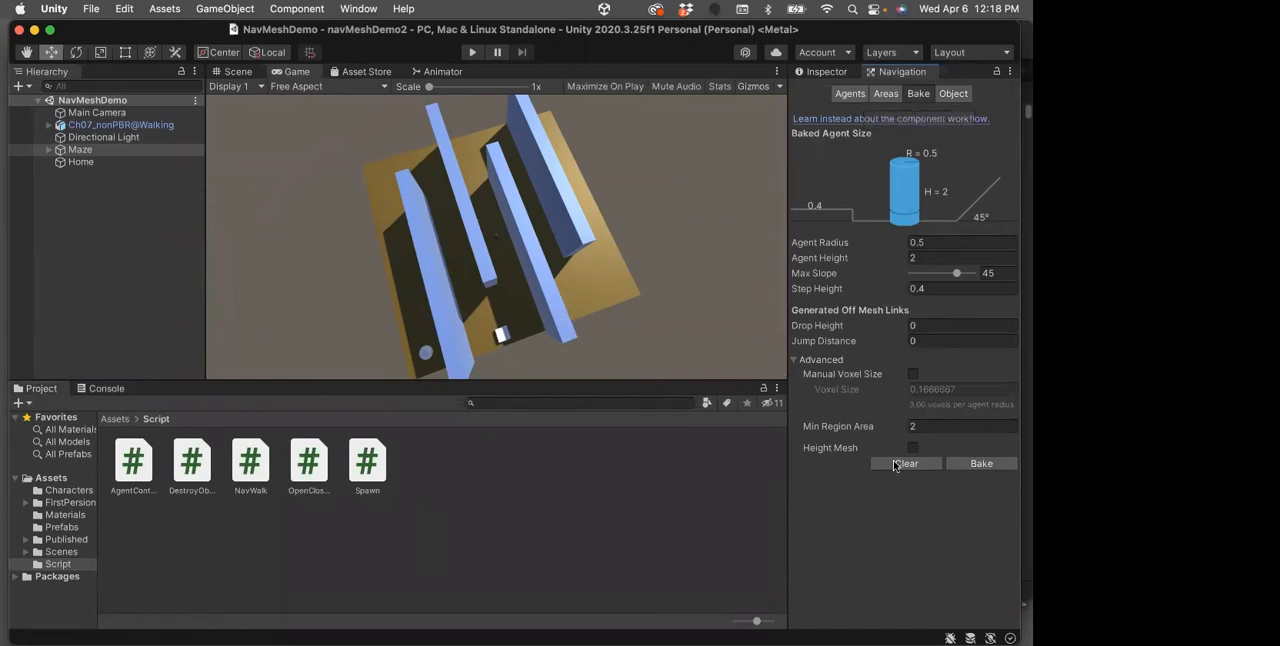
{"action": "left_click", "coordinate": [981, 465]}
Check the baked NavMesh on the Maze in the Scene view, then save the scene and test-play the character's route
{"action": "left_click", "coordinate": [44, 150]}
{"action": "left_click", "coordinate": [49, 149]}
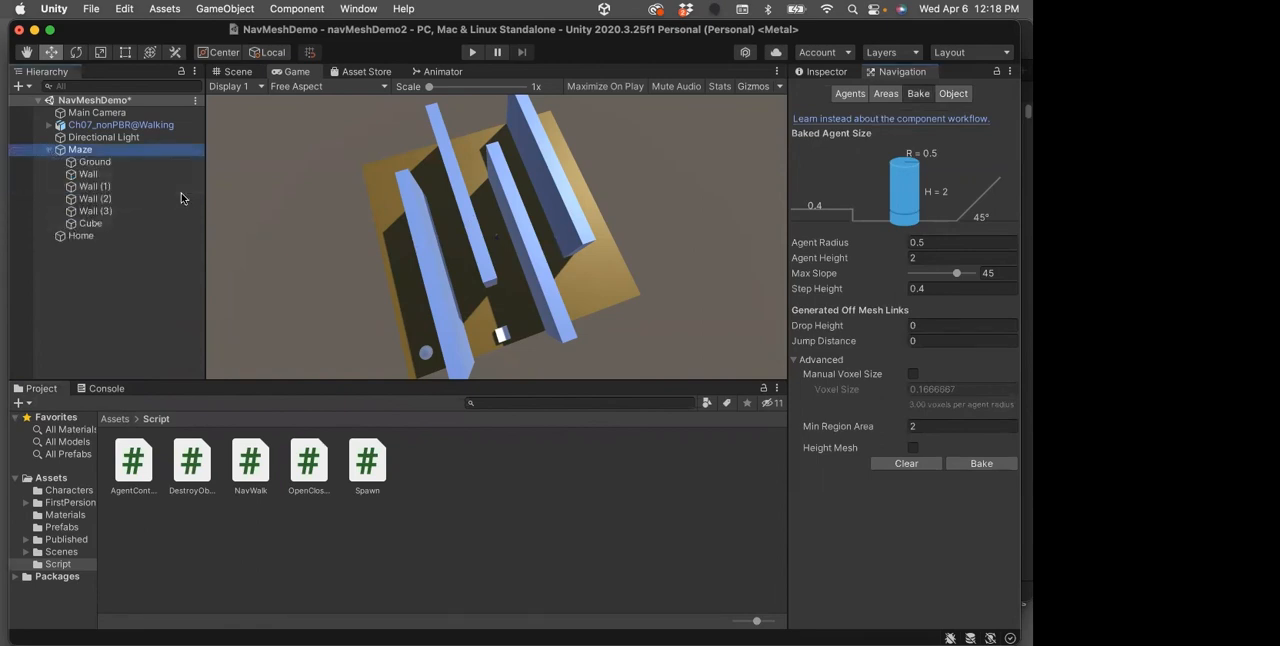
{"action": "left_click", "coordinate": [238, 73]}
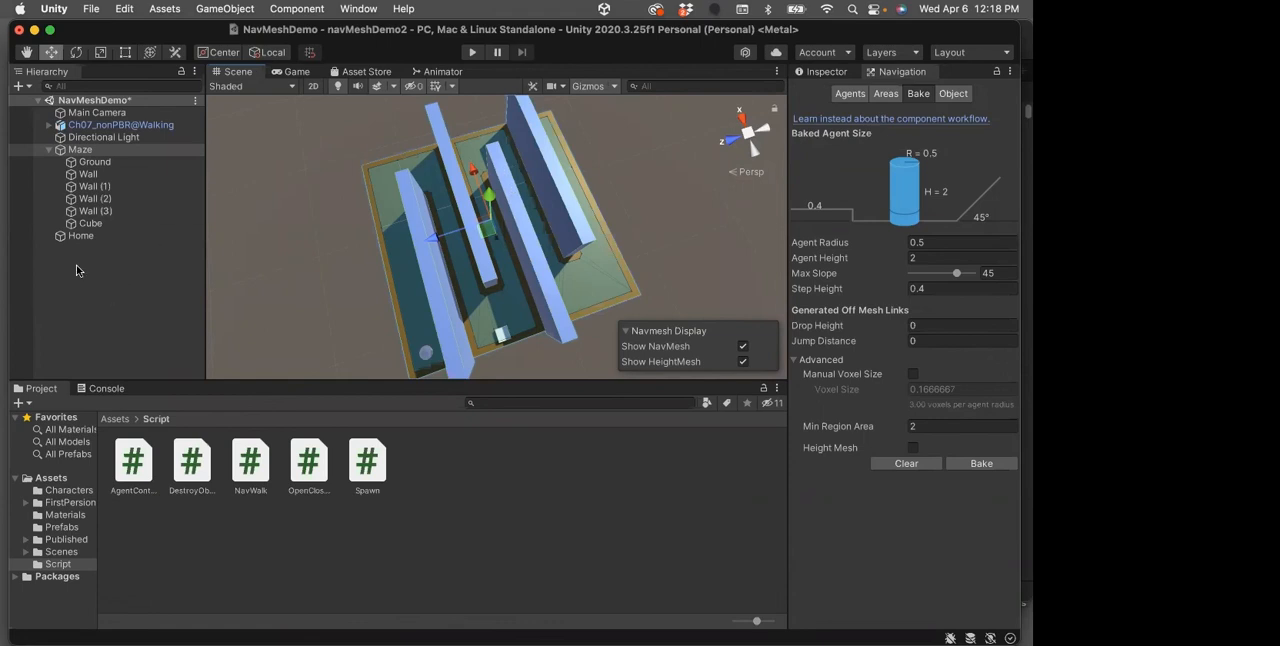
{"action": "left_click", "coordinate": [49, 150]}
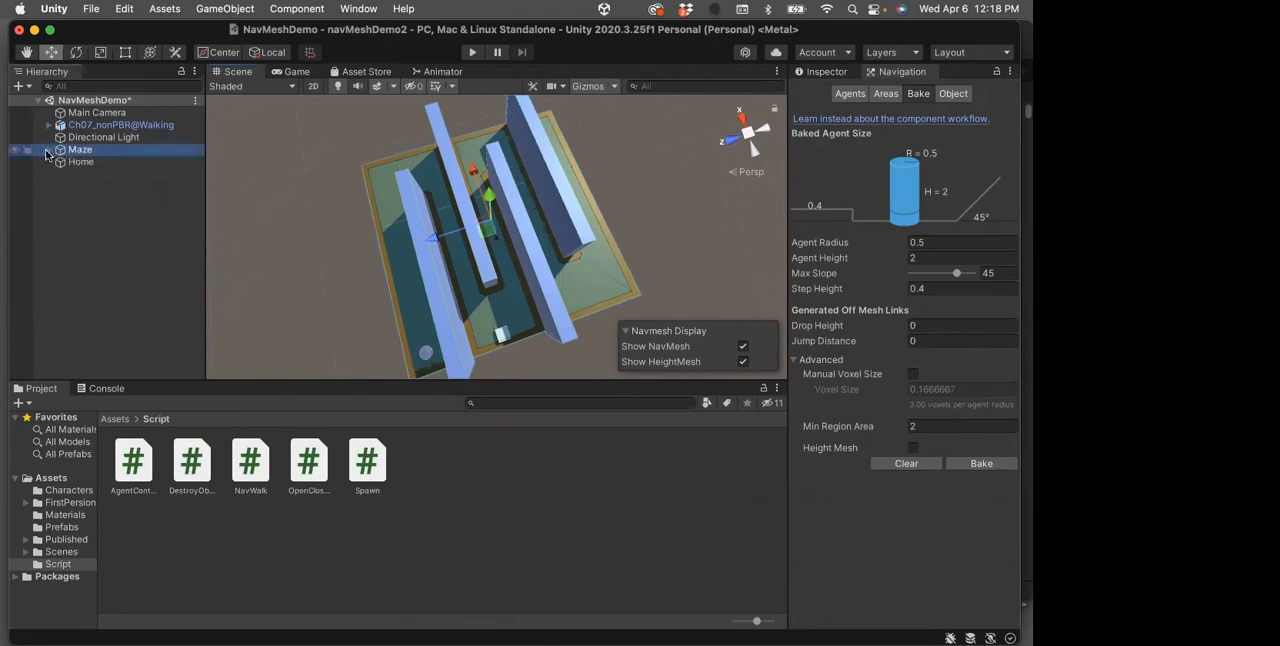
{"action": "key", "text": "super+s"}
{"action": "left_click", "coordinate": [472, 52]}
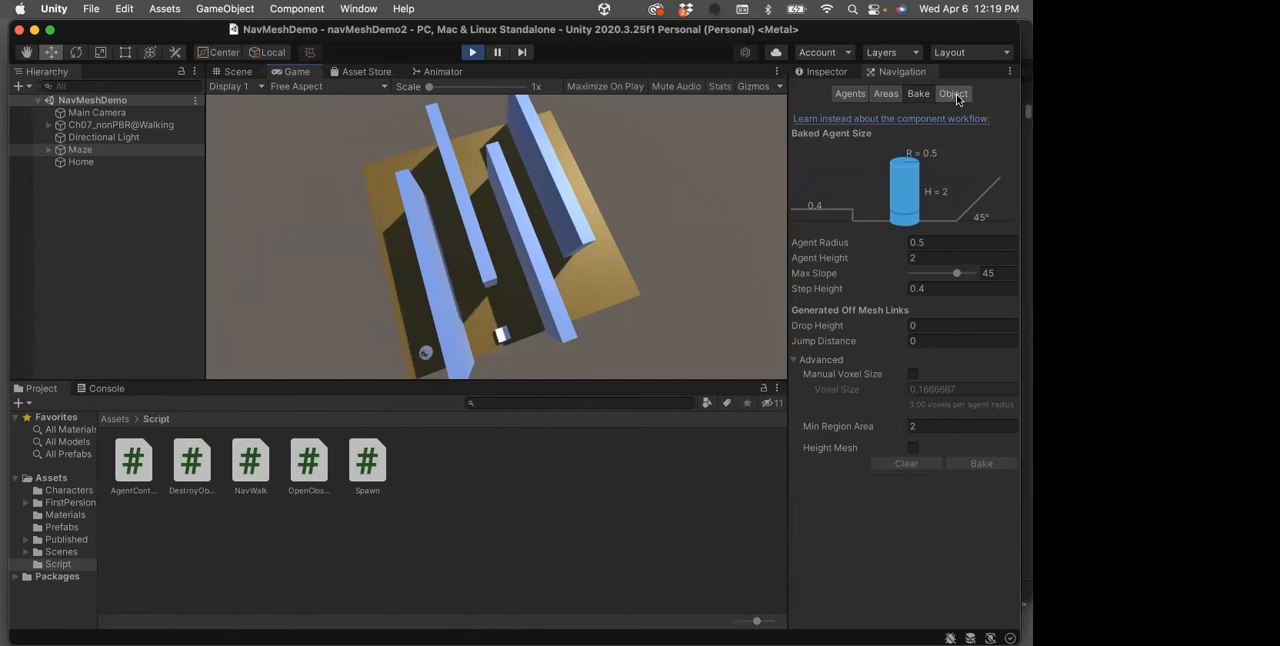
{"action": "left_click", "coordinate": [472, 52]}
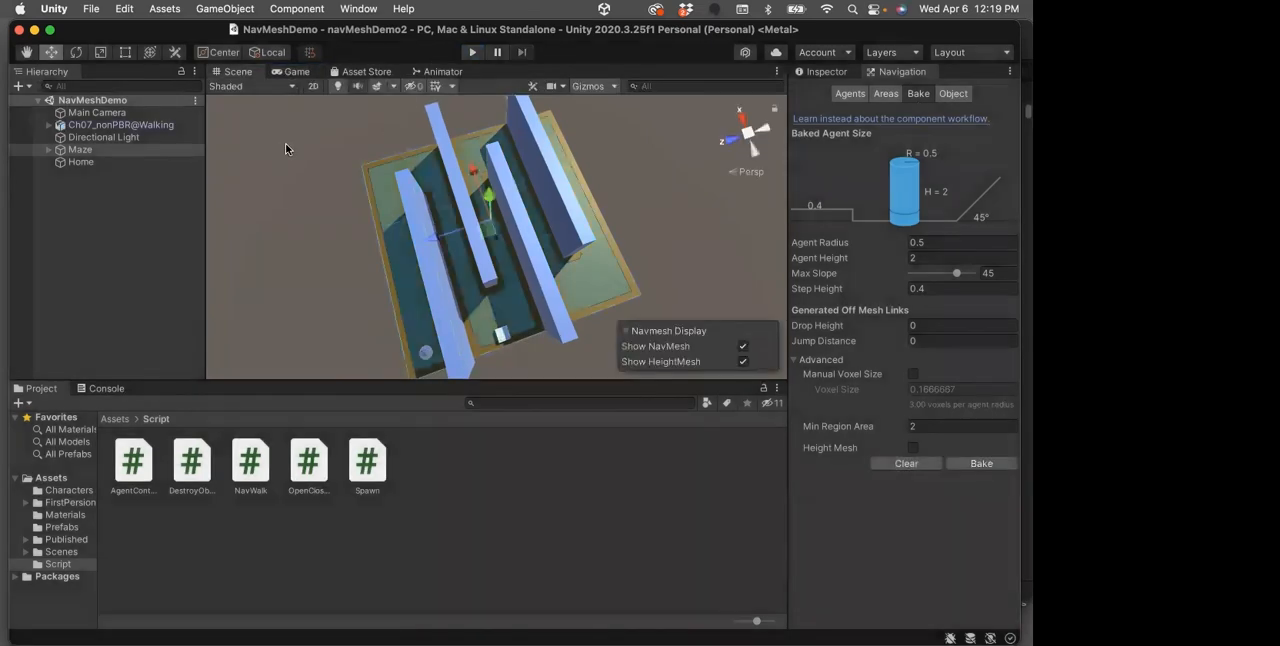
Set the navigation area of the Maze's Cube to Walkable
{"action": "left_click", "coordinate": [48, 149]}
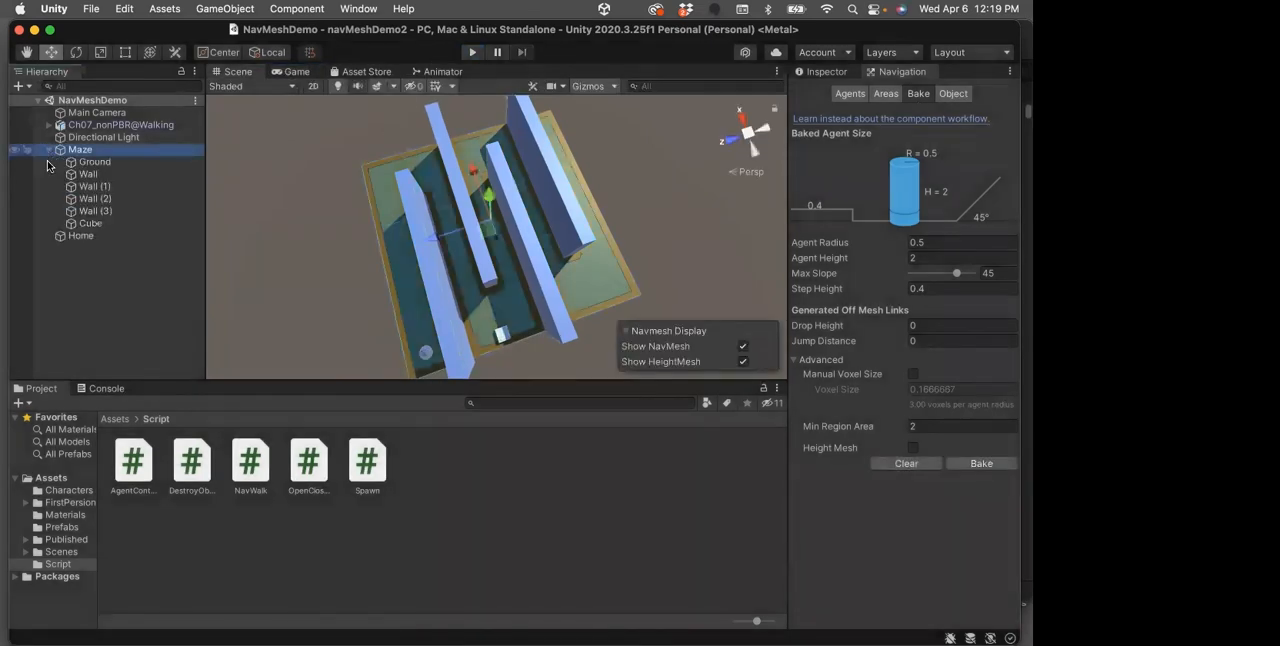
{"action": "left_click", "coordinate": [74, 223]}
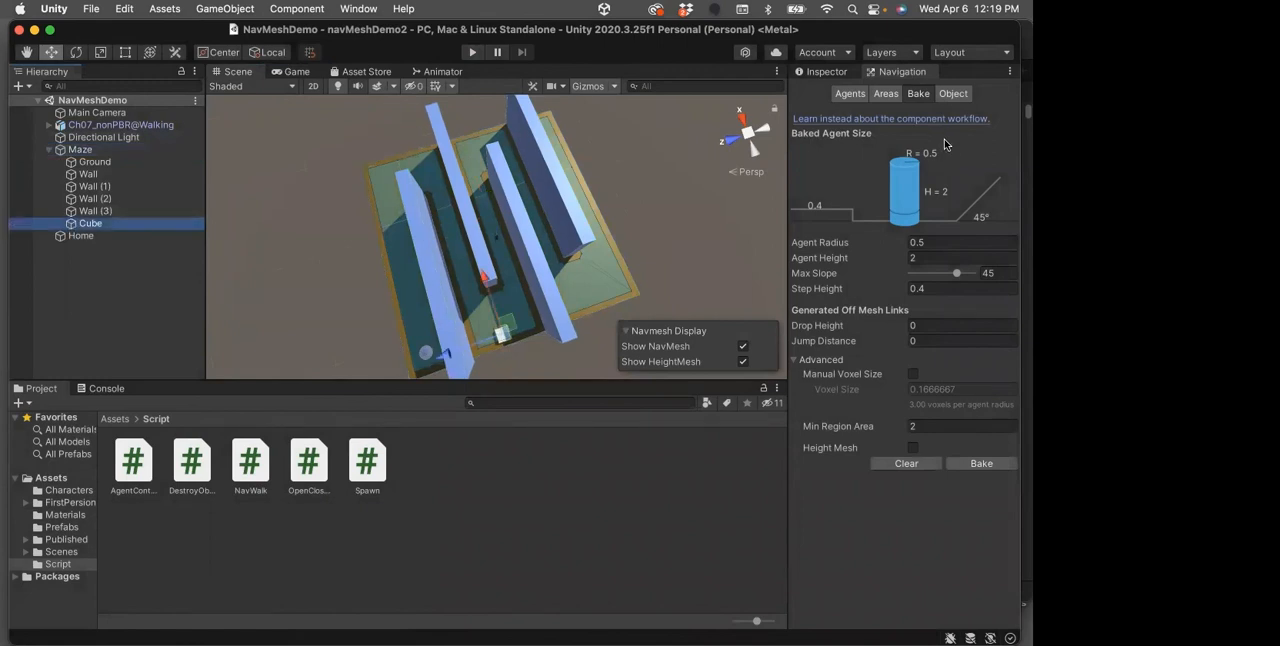
{"action": "left_click", "coordinate": [830, 73]}
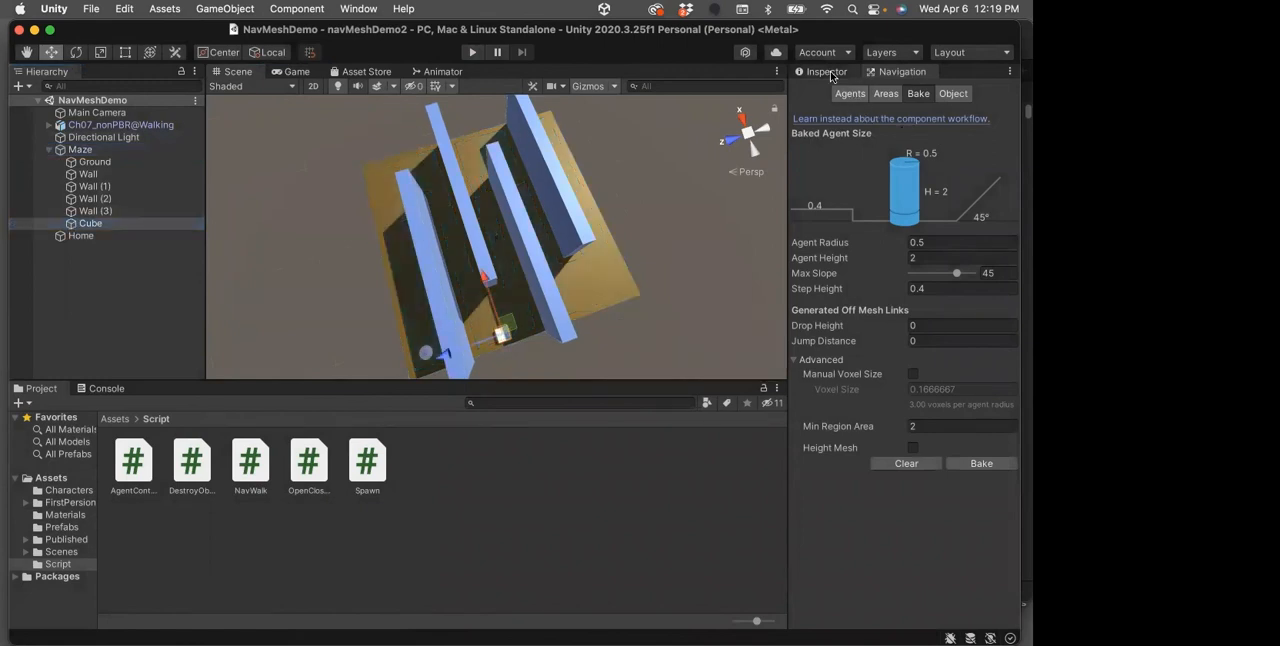
{"action": "left_click", "coordinate": [903, 72]}
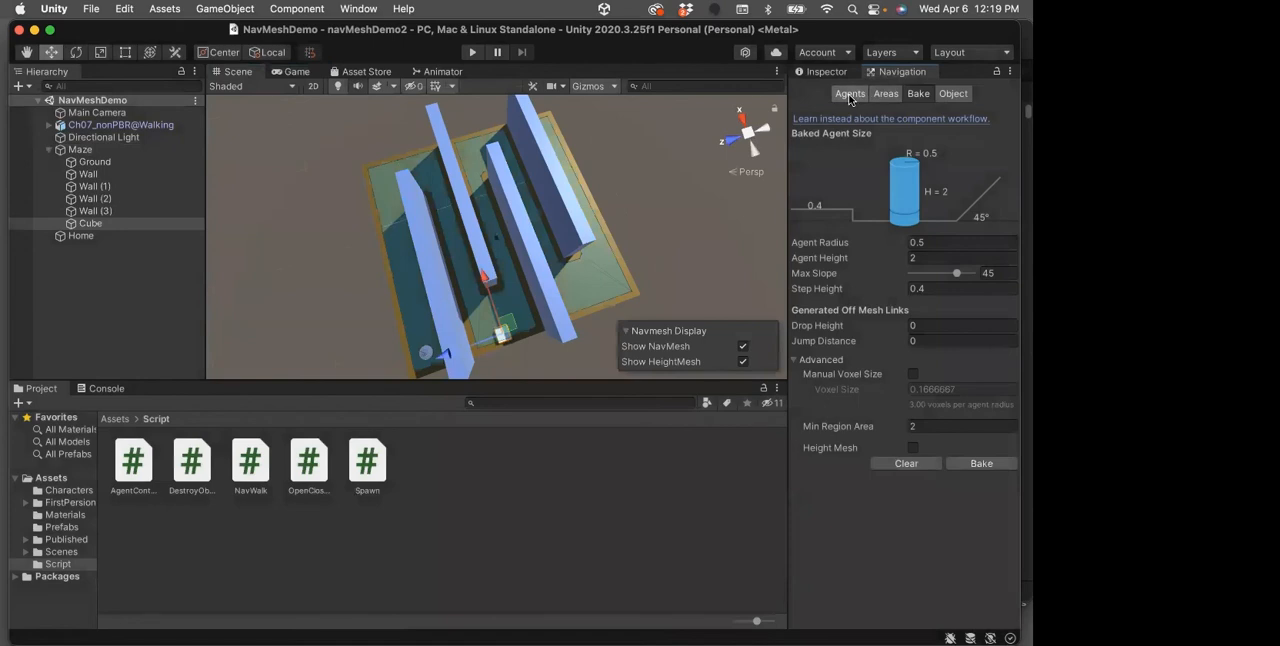
{"action": "left_click", "coordinate": [877, 95]}
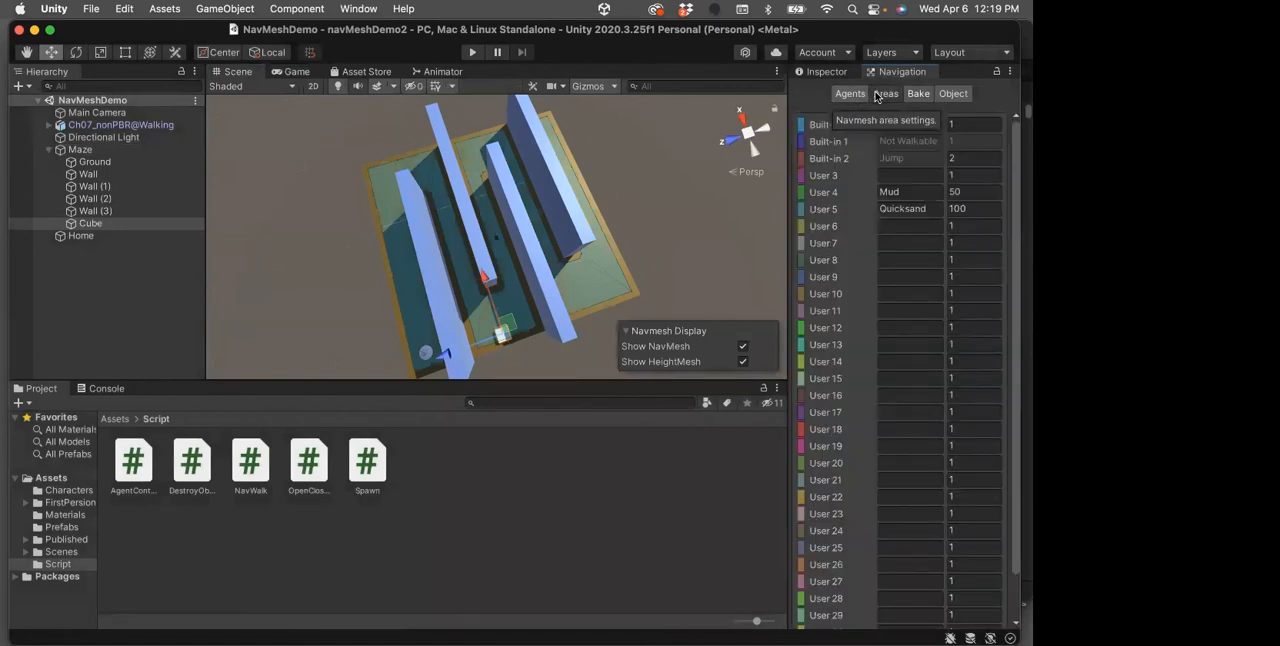
{"action": "left_click", "coordinate": [920, 94]}
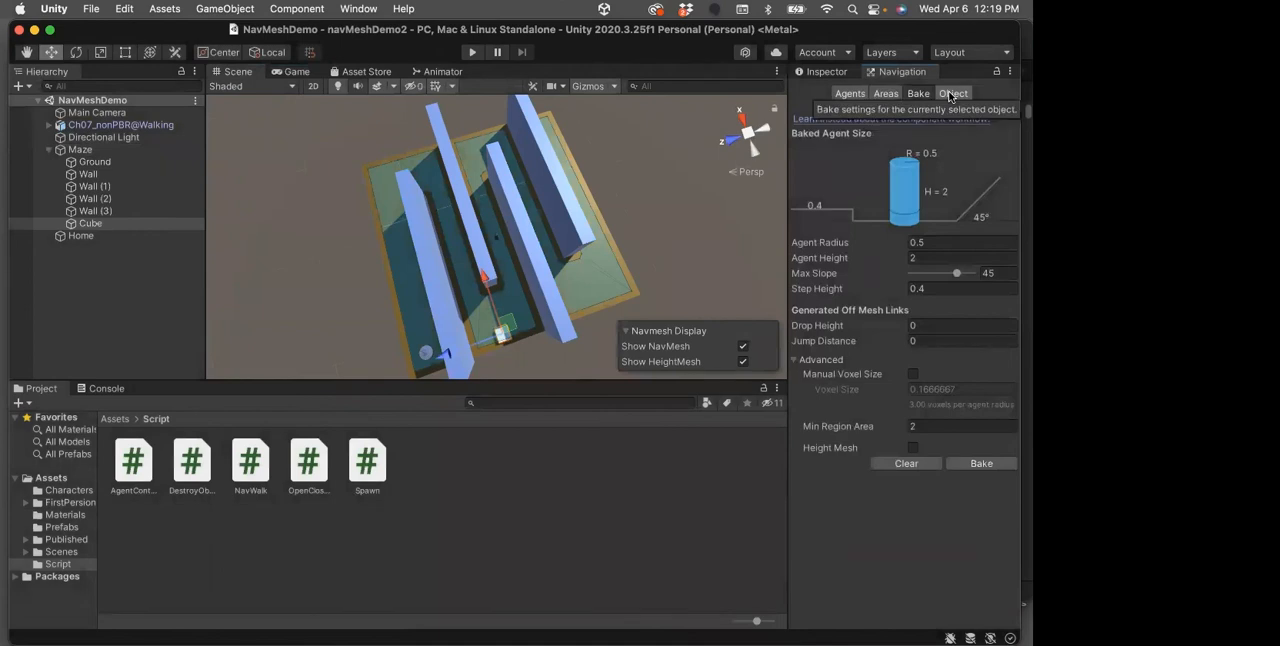
{"action": "left_click", "coordinate": [951, 94]}
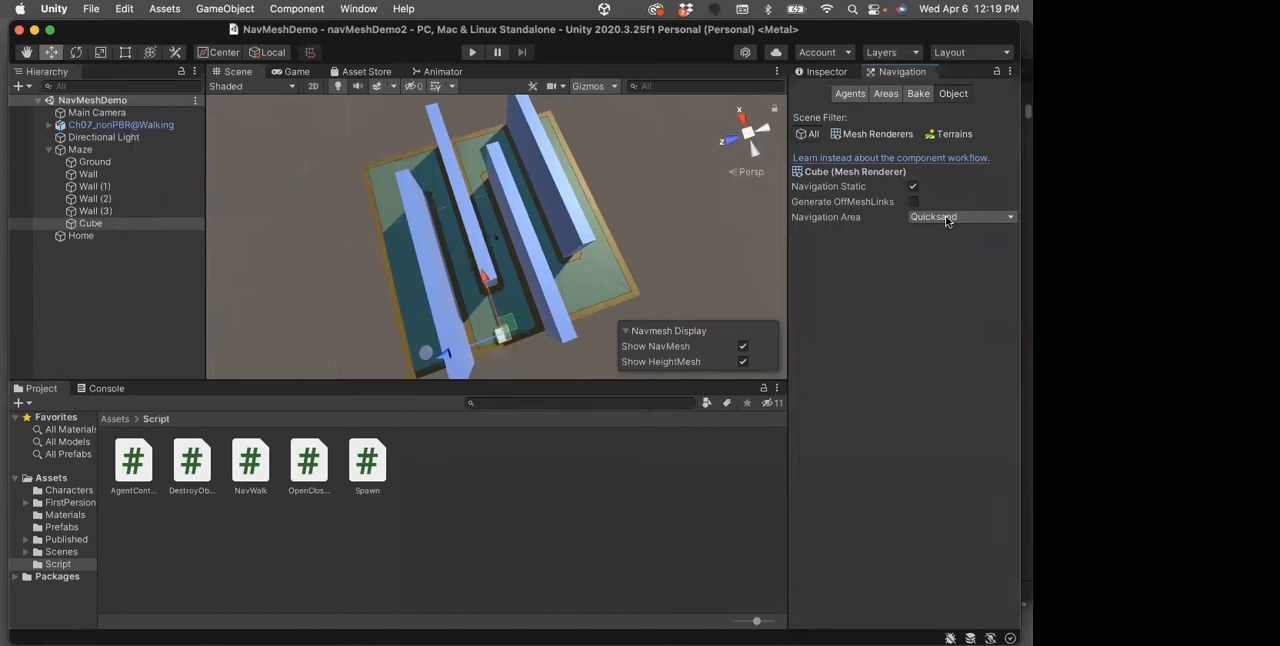
{"action": "left_click", "coordinate": [1007, 219]}
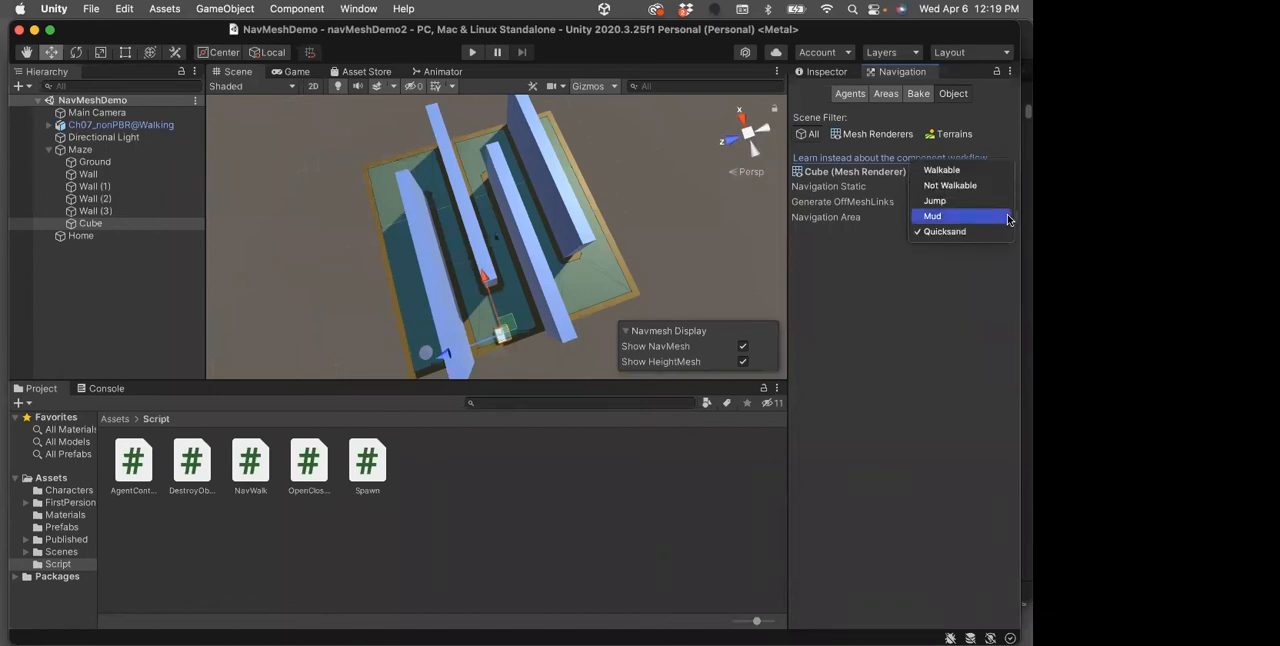
{"action": "left_click", "coordinate": [946, 171]}
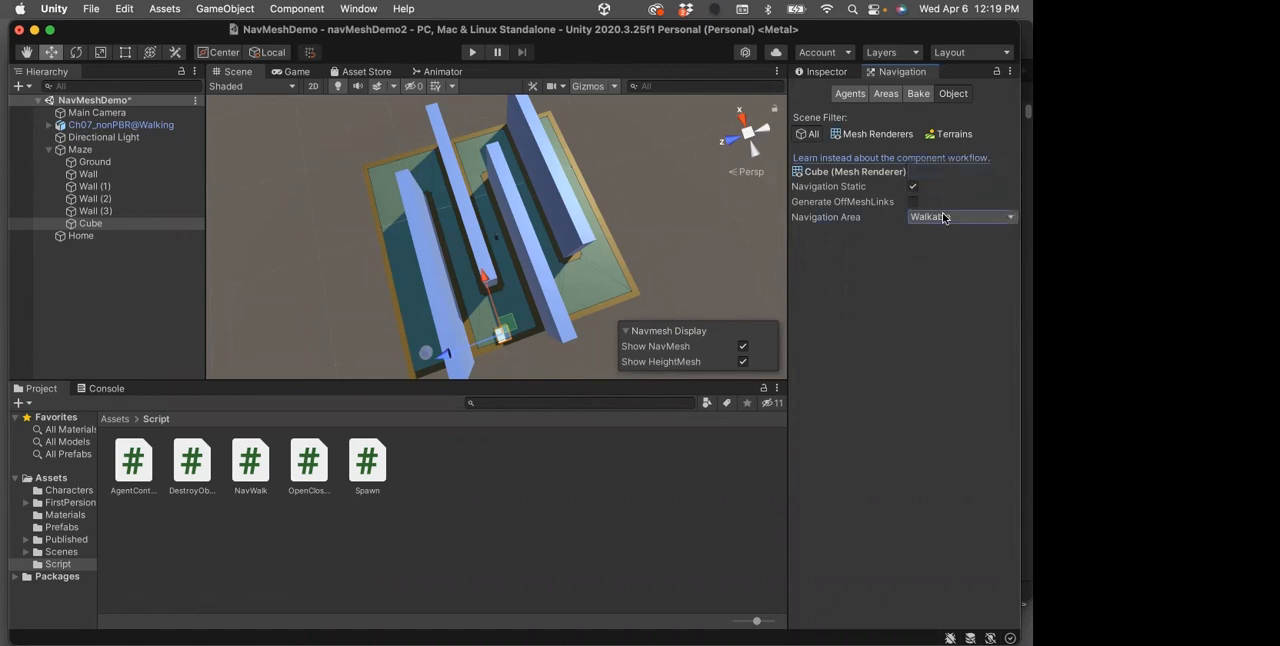
Rebake the NavMesh with the Cube's changed area and examine the result from a lower angle
{"action": "left_click", "coordinate": [918, 93]}
{"action": "left_click", "coordinate": [980, 464]}
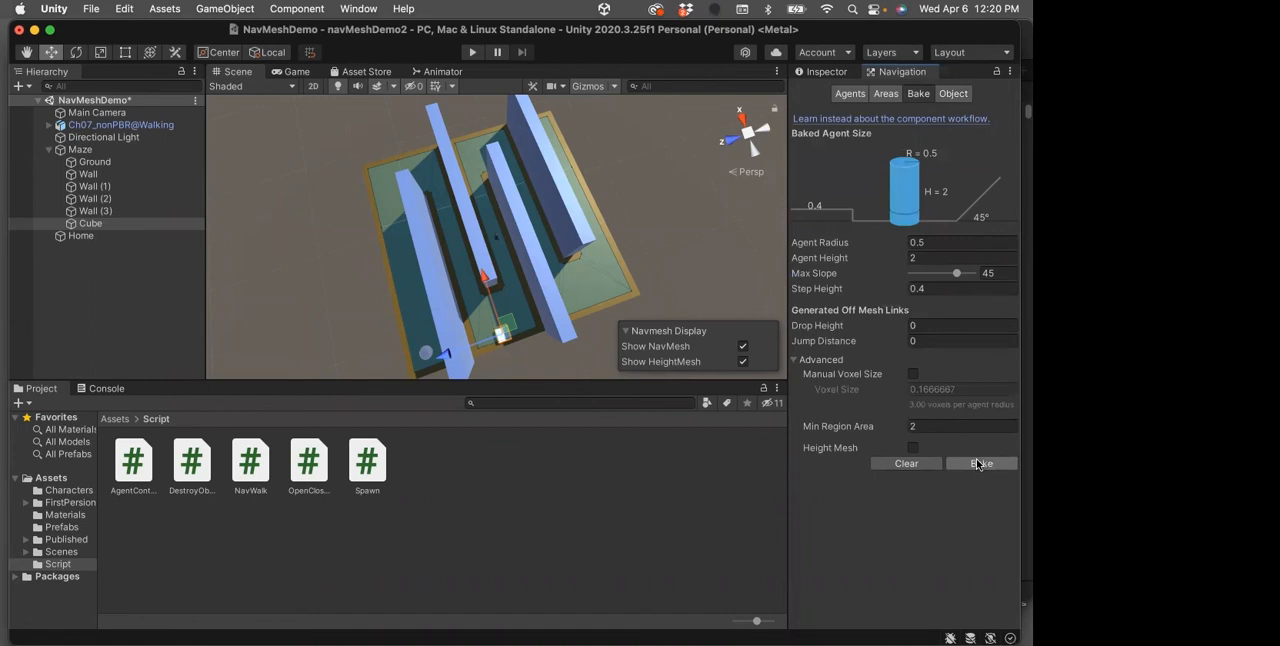
{"action": "mouse_move", "coordinate": [528, 358]}
{"action": "left_mouse_down", "text": "alt"}
{"action": "mouse_move", "coordinate": [498, 200]}
{"action": "mouse_move", "coordinate": [503, 258]}
{"action": "mouse_move", "coordinate": [546, 277]}
{"action": "mouse_move", "coordinate": [457, 172]}
{"action": "mouse_move", "coordinate": [465, 160]}
{"action": "mouse_move", "coordinate": [512, 350]}
{"action": "left_mouse_up", "text": "alt"}
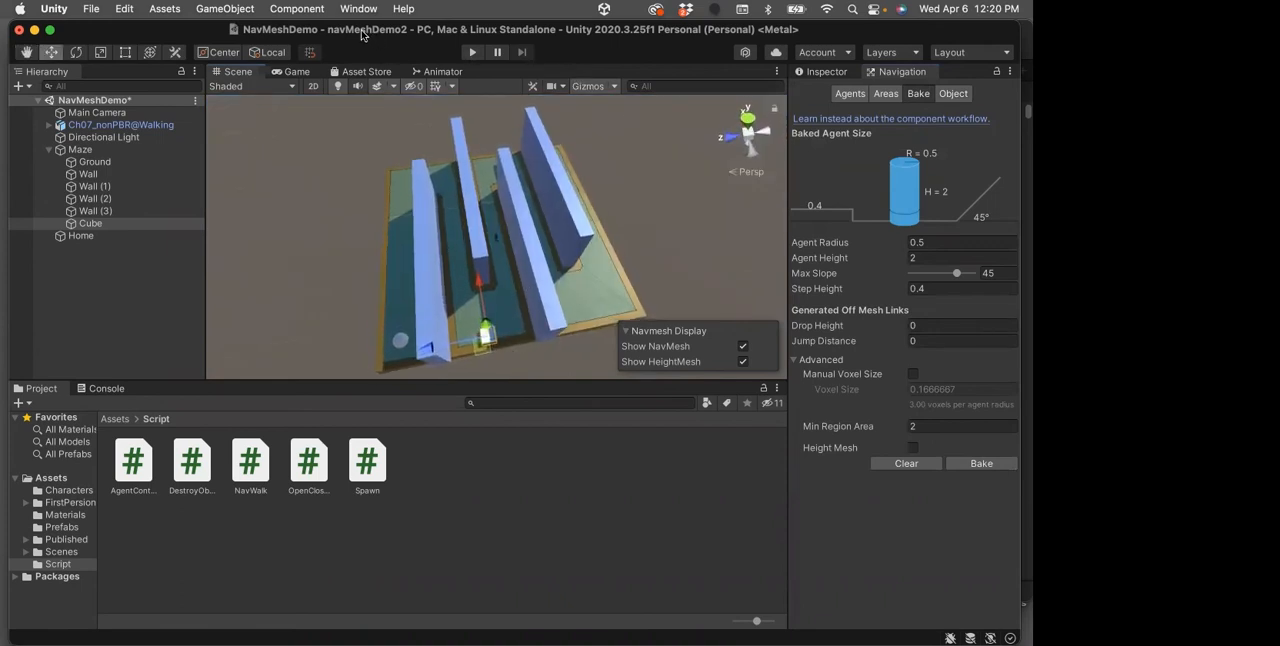
Save the scene and test-play the character's walk to Home on the rebaked NavMesh
{"action": "key", "text": "super+s"}
{"action": "left_click", "coordinate": [470, 54]}
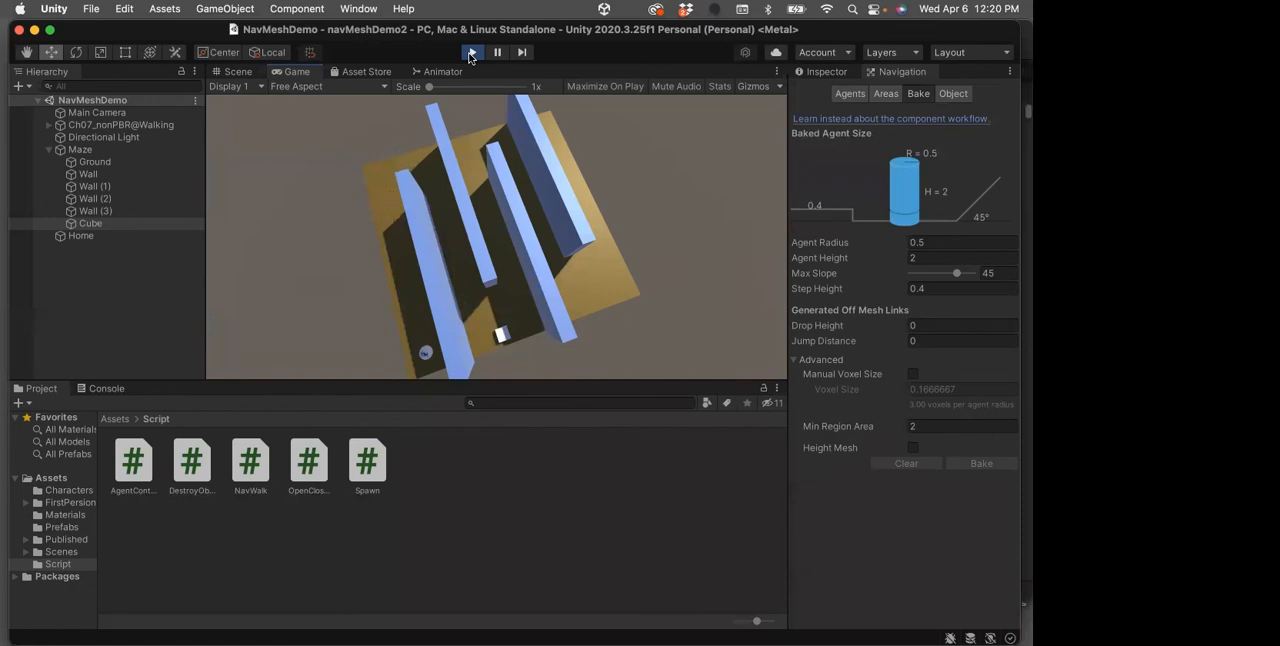
{"action": "left_click", "coordinate": [472, 52]}
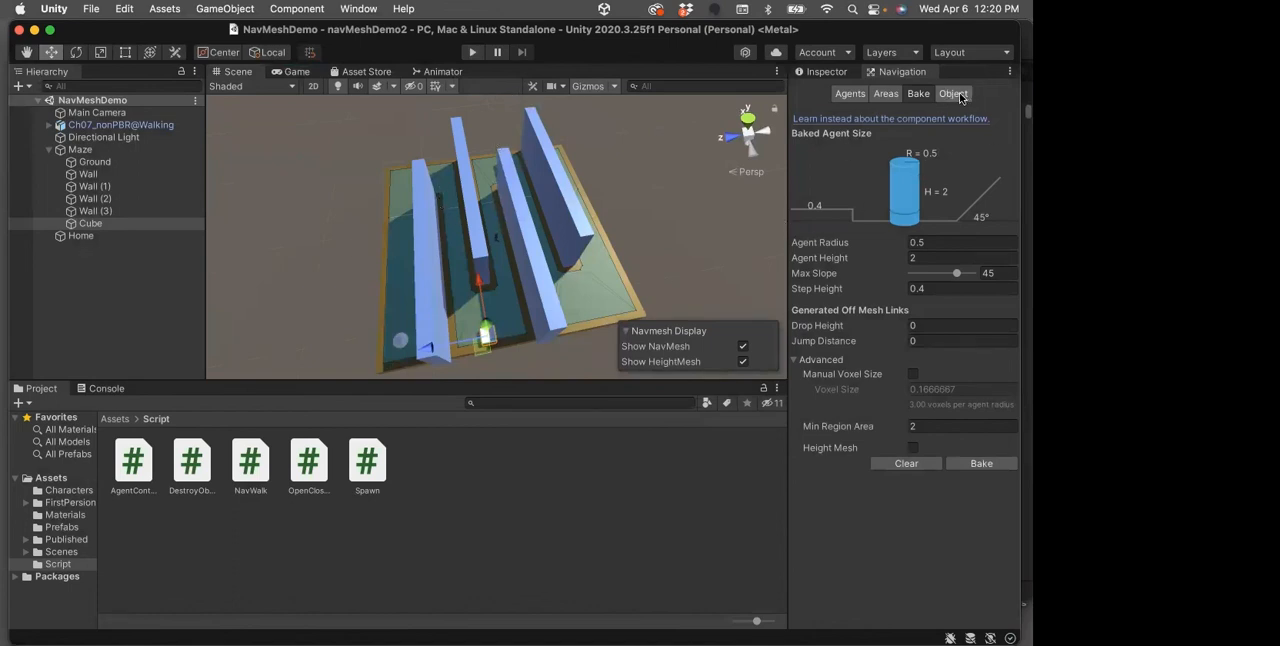
Set the navigation area of the Maze's Cube to Quicksand
{"action": "left_click", "coordinate": [100, 224]}
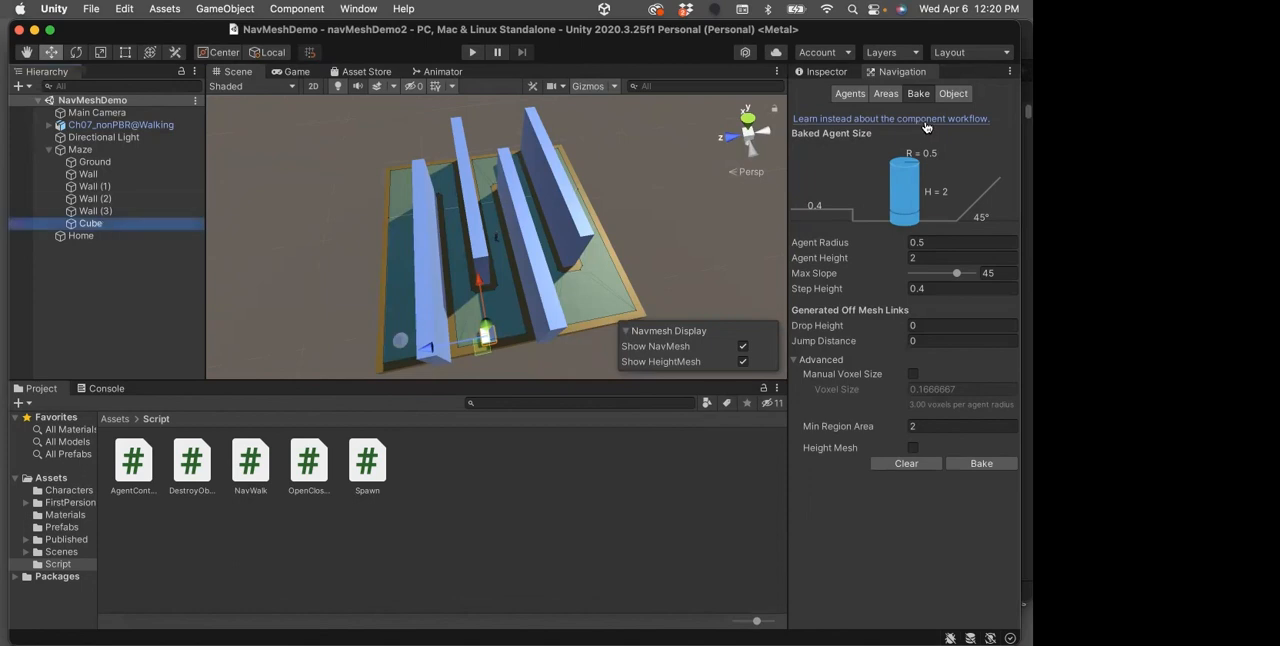
{"action": "left_click", "coordinate": [953, 94]}
{"action": "left_click", "coordinate": [985, 216]}
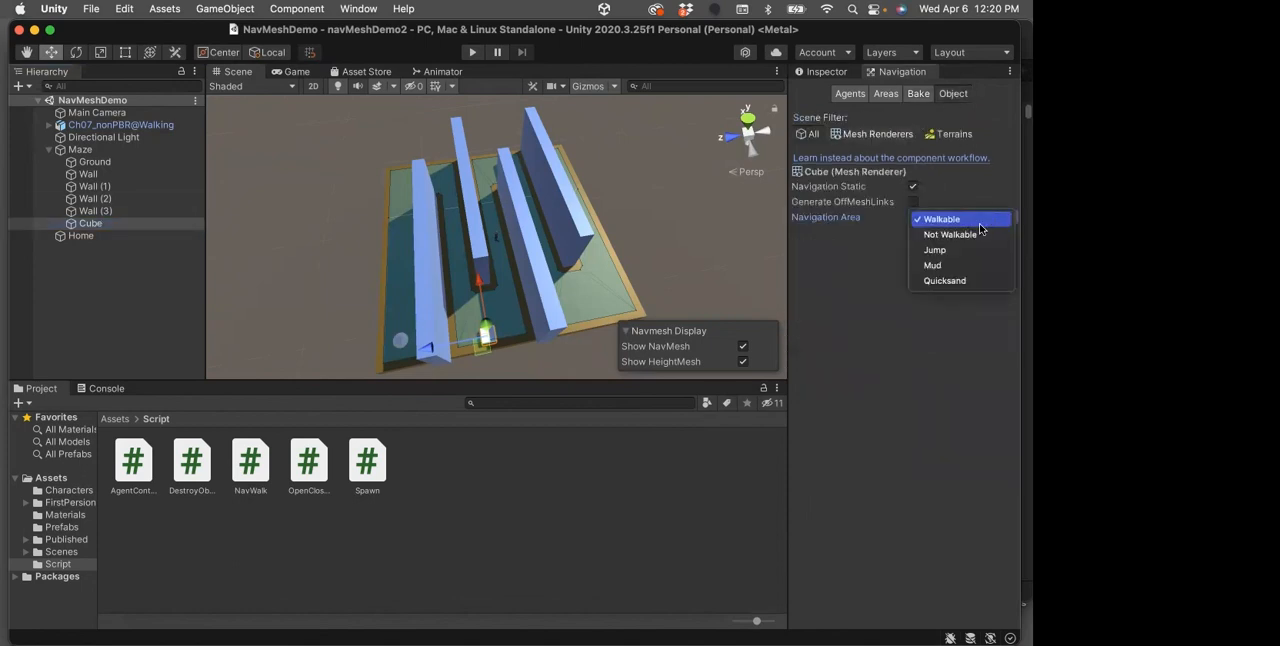
{"action": "left_click", "coordinate": [966, 280]}
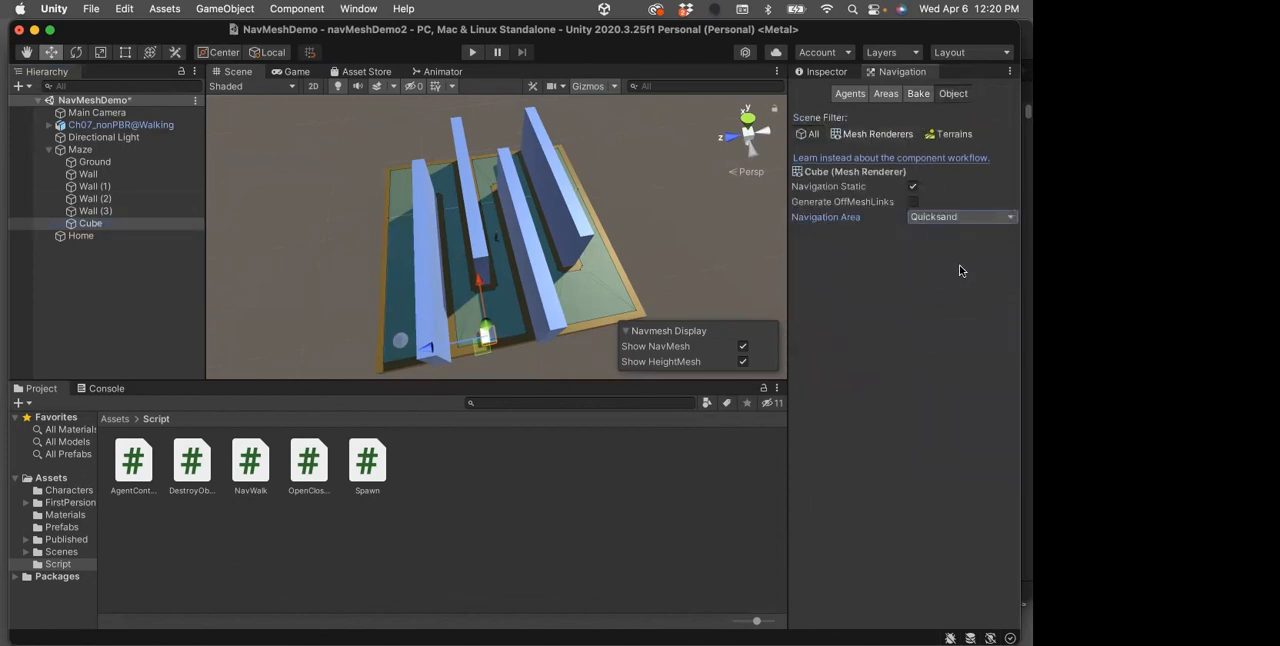
Examine the baked NavMesh around the Cube up close alongside the bake settings
{"action": "left_click", "coordinate": [918, 93]}
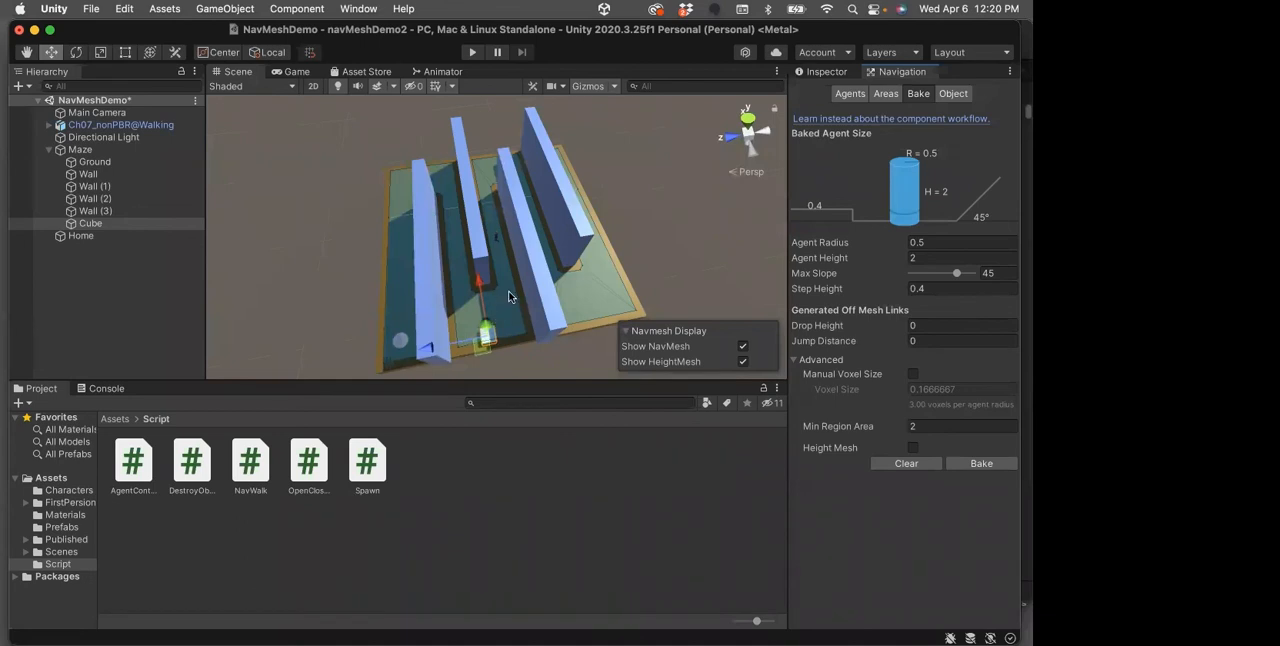
{"action": "scroll", "coordinate": [493, 301], "scroll_direction": "up", "scroll_amount": 5}
{"action": "left_click", "coordinate": [30, 53]}
{"action": "left_click_drag", "start_coordinate": [483, 273], "coordinate": [479, 125]}
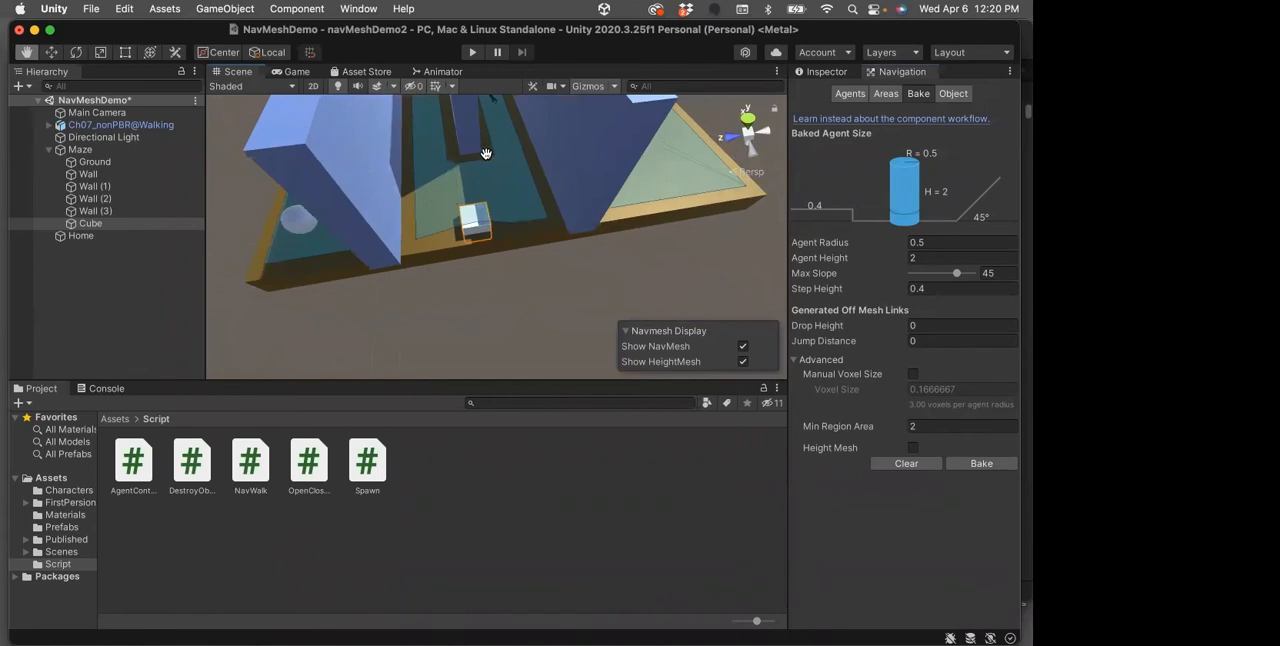
{"action": "scroll", "coordinate": [510, 190], "scroll_direction": "up", "scroll_amount": 6}
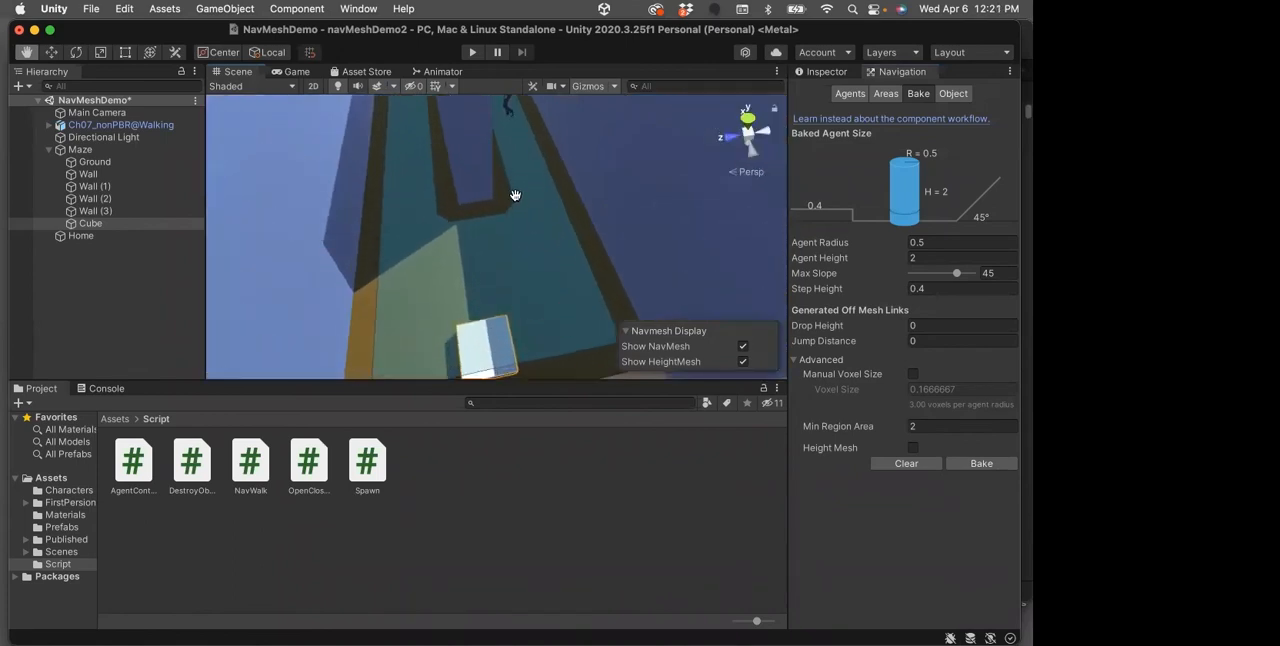
{"action": "scroll", "coordinate": [525, 246], "scroll_direction": "down", "scroll_amount": 2}
{"action": "scroll", "coordinate": [524, 246], "scroll_direction": "up", "scroll_amount": 1}
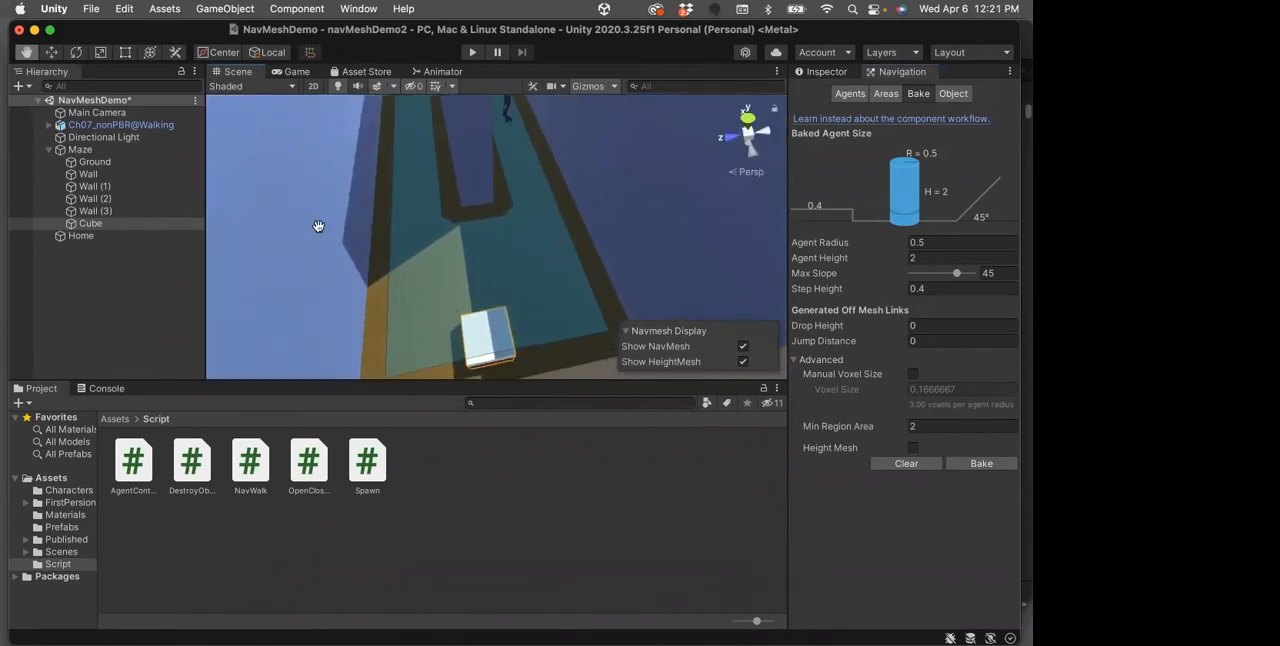
Switch the Cube's navigation area back to Walkable and return to the bake settings
{"action": "left_click", "coordinate": [88, 224]}
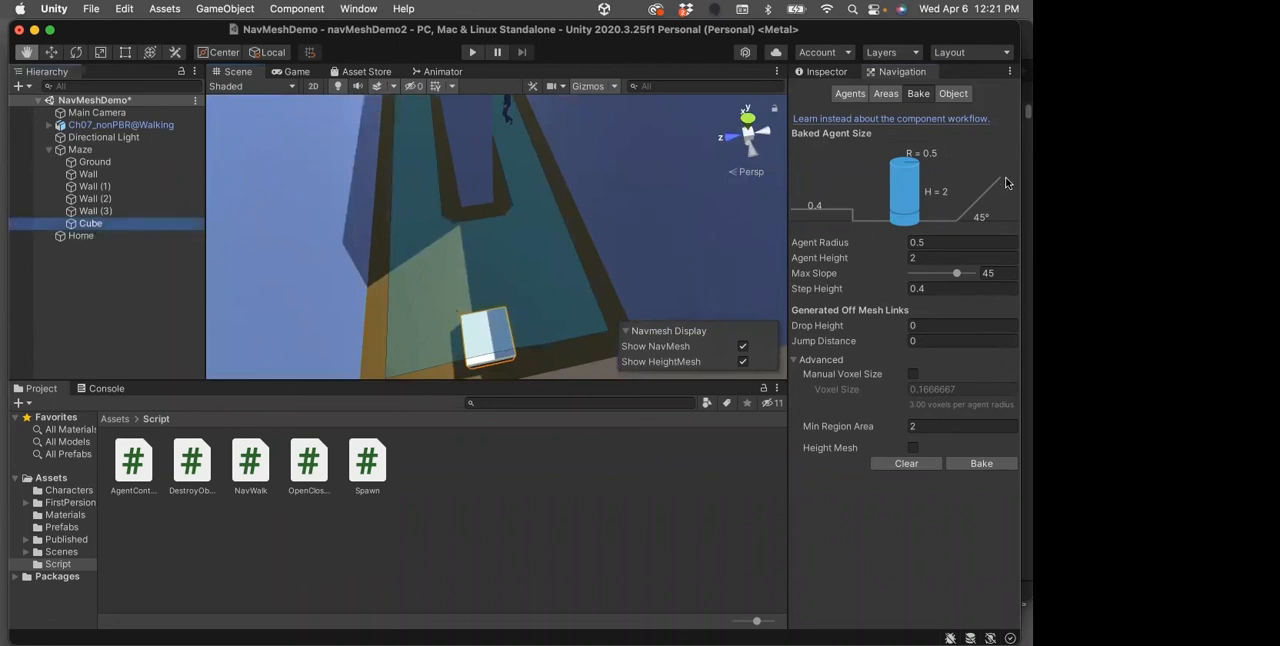
{"action": "left_click", "coordinate": [955, 95]}
{"action": "left_click", "coordinate": [978, 217]}
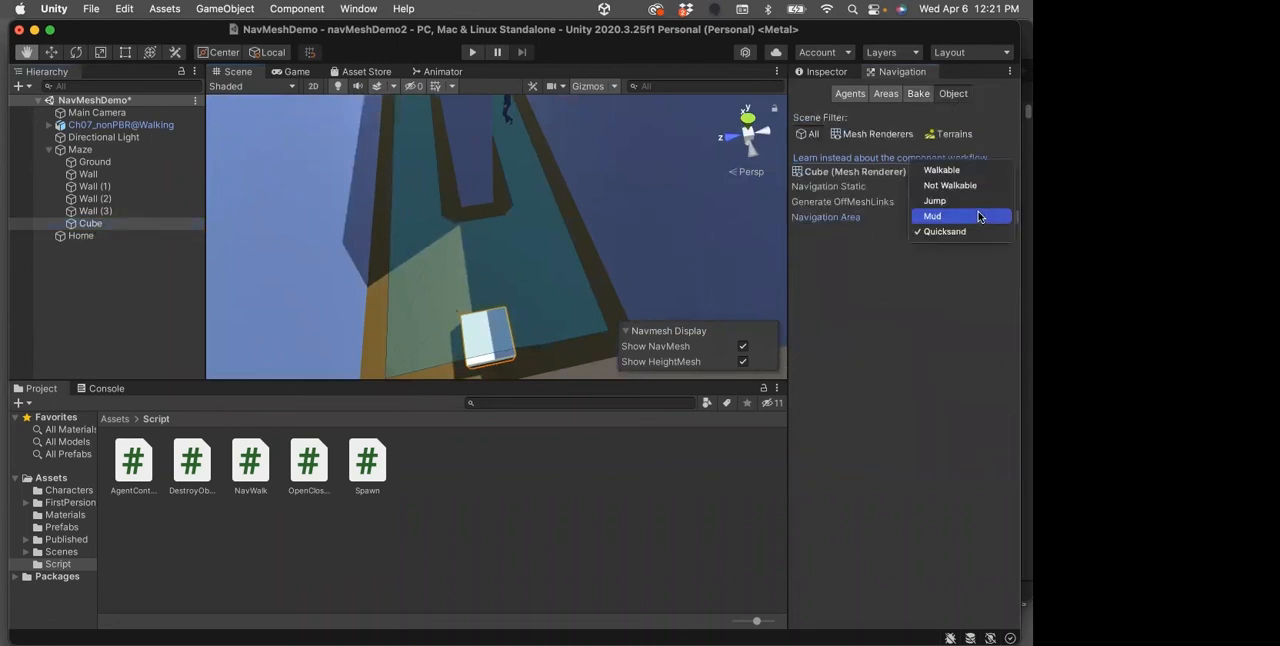
{"action": "left_click", "coordinate": [945, 170]}
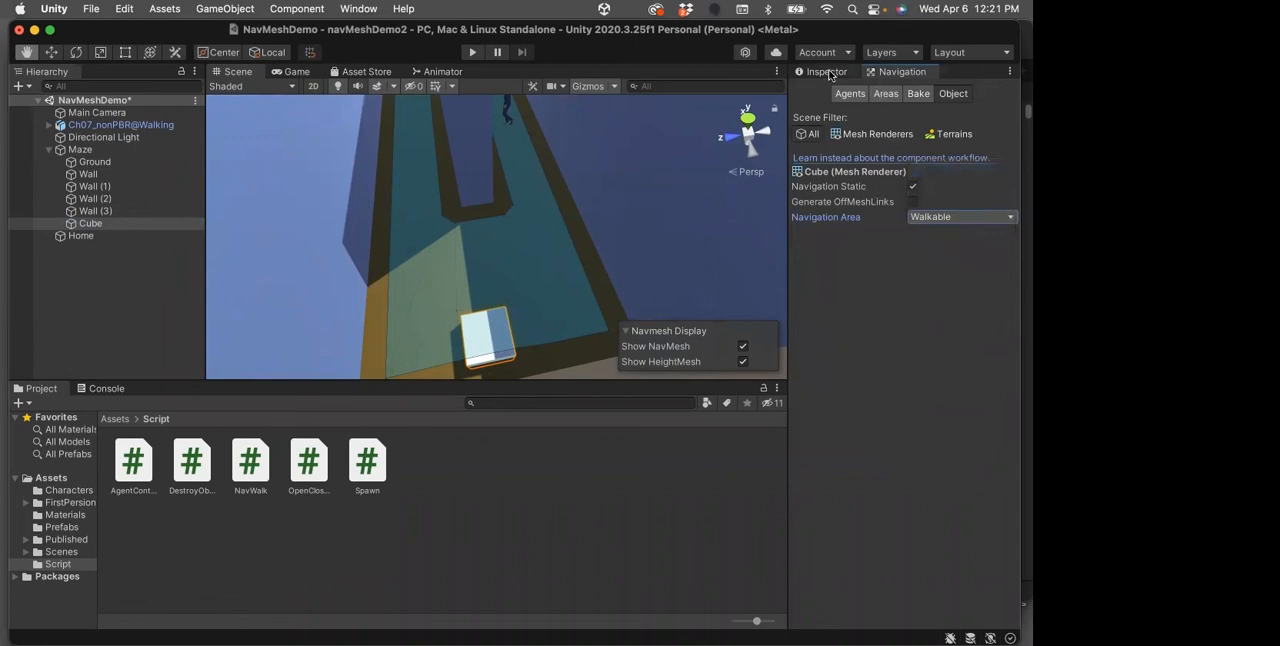
{"action": "left_click", "coordinate": [919, 94]}
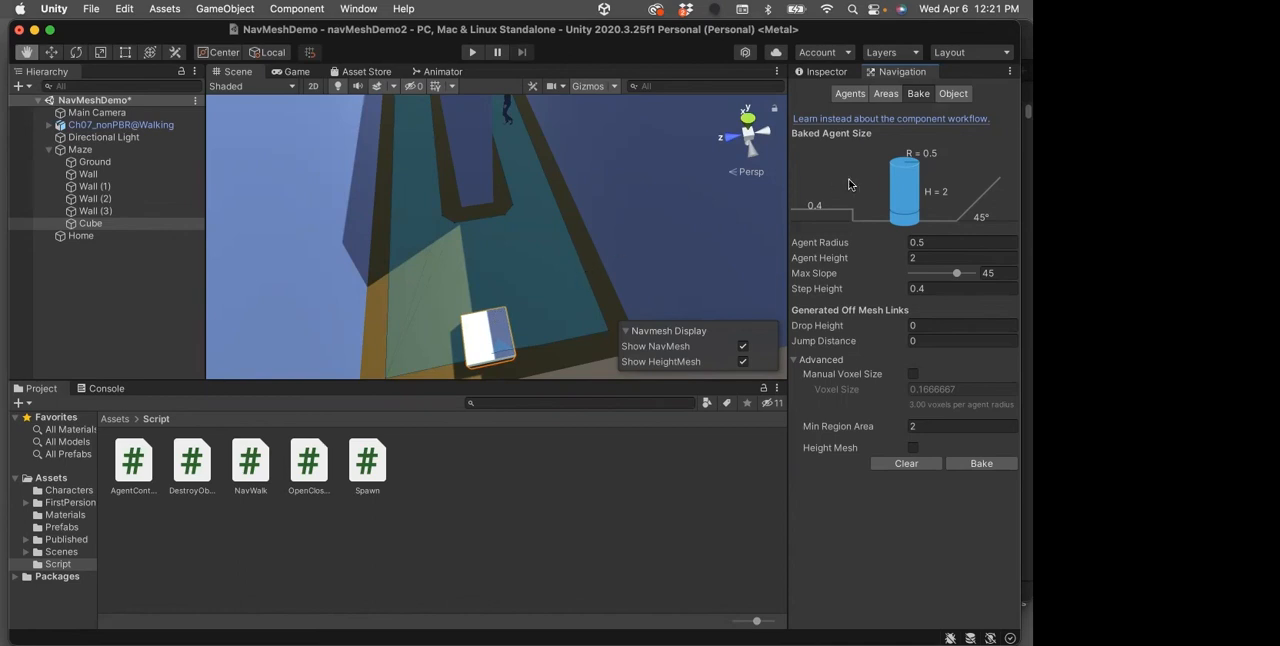
Change the Cube's navigation area from Walkable to Quicksand
{"action": "left_click", "coordinate": [953, 94]}
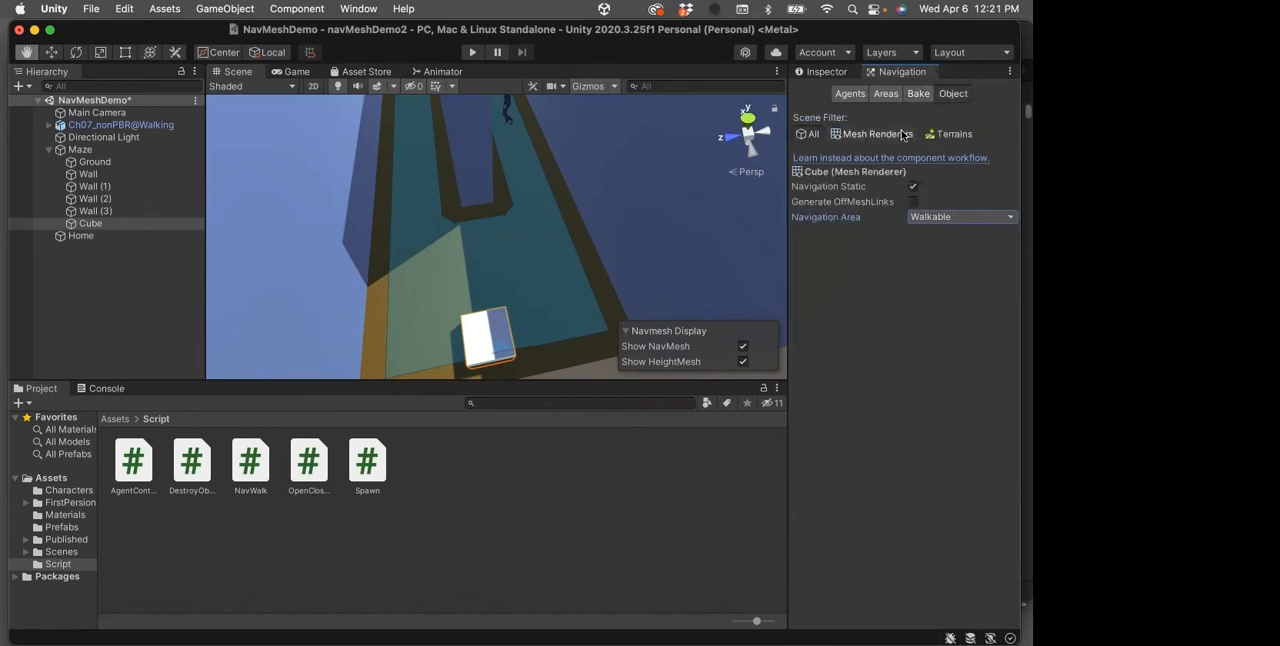
{"action": "left_click", "coordinate": [1004, 216]}
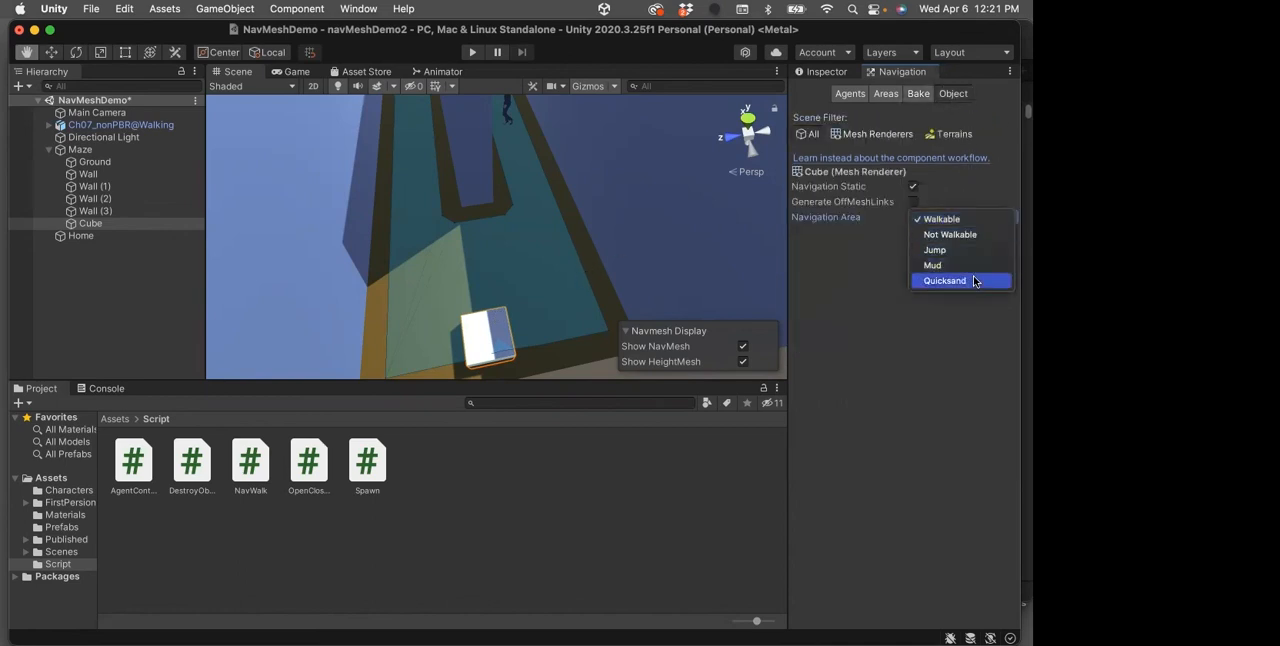
{"action": "left_click", "coordinate": [975, 279]}
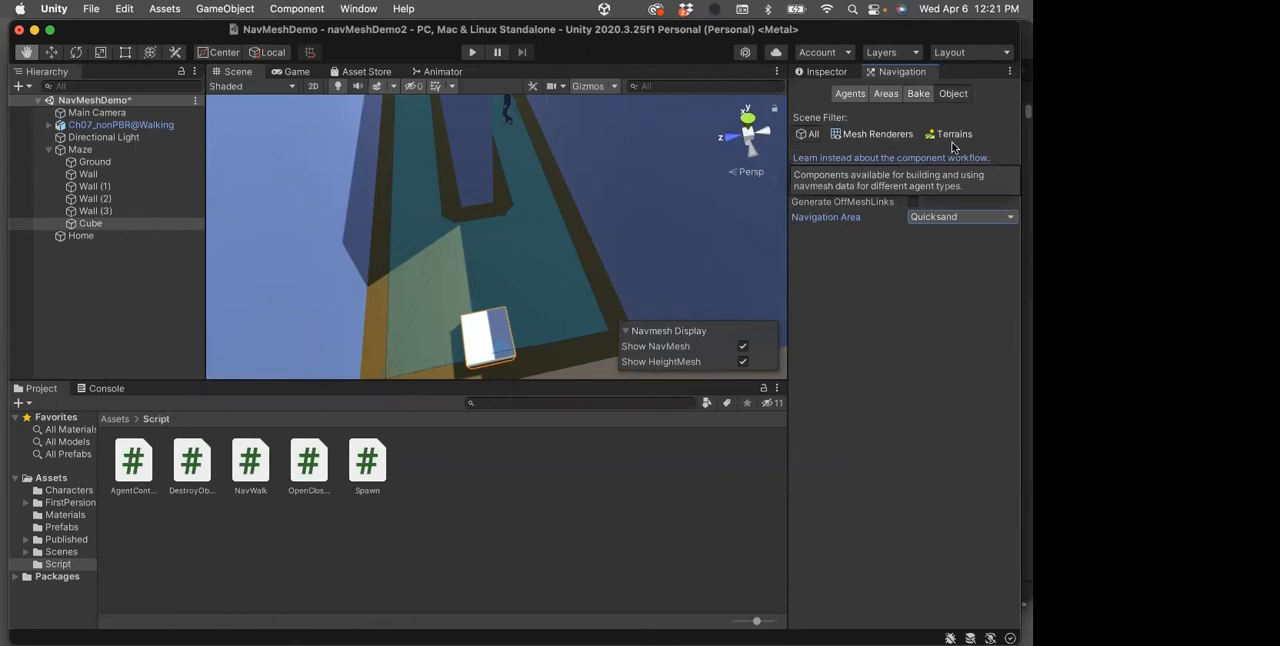
Rebake the NavMesh with the Cube's Quicksand area and save the scene
{"action": "left_click", "coordinate": [918, 93]}
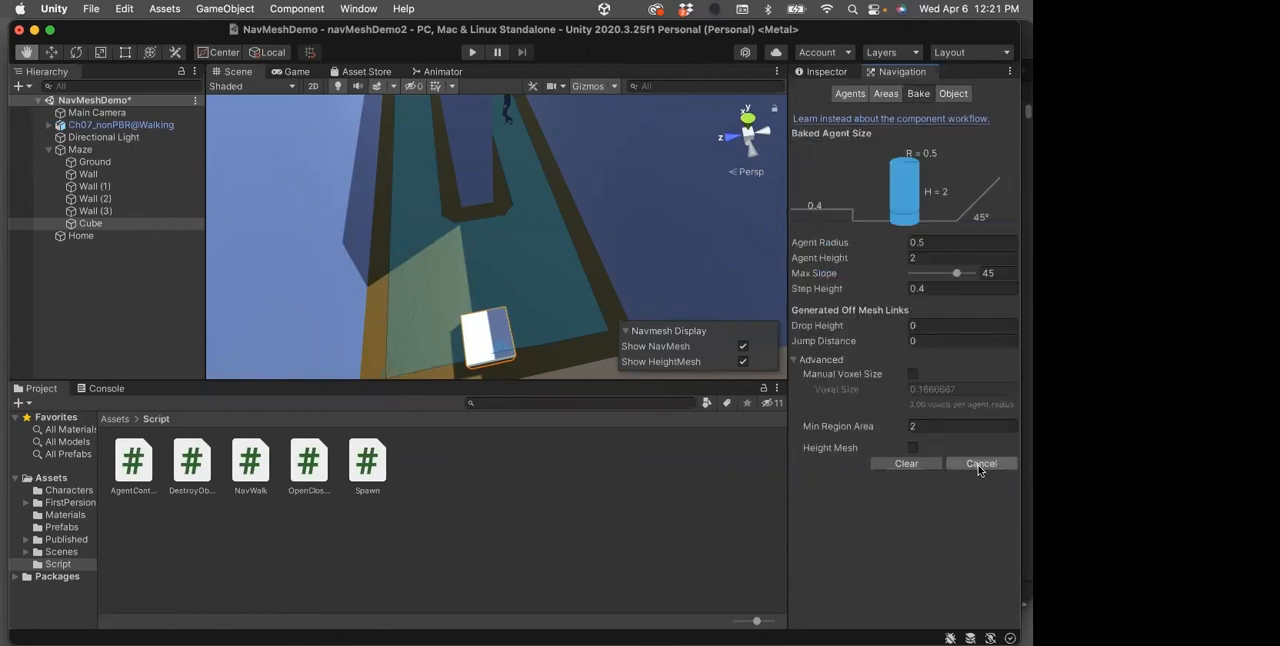
{"action": "left_click", "coordinate": [978, 464]}
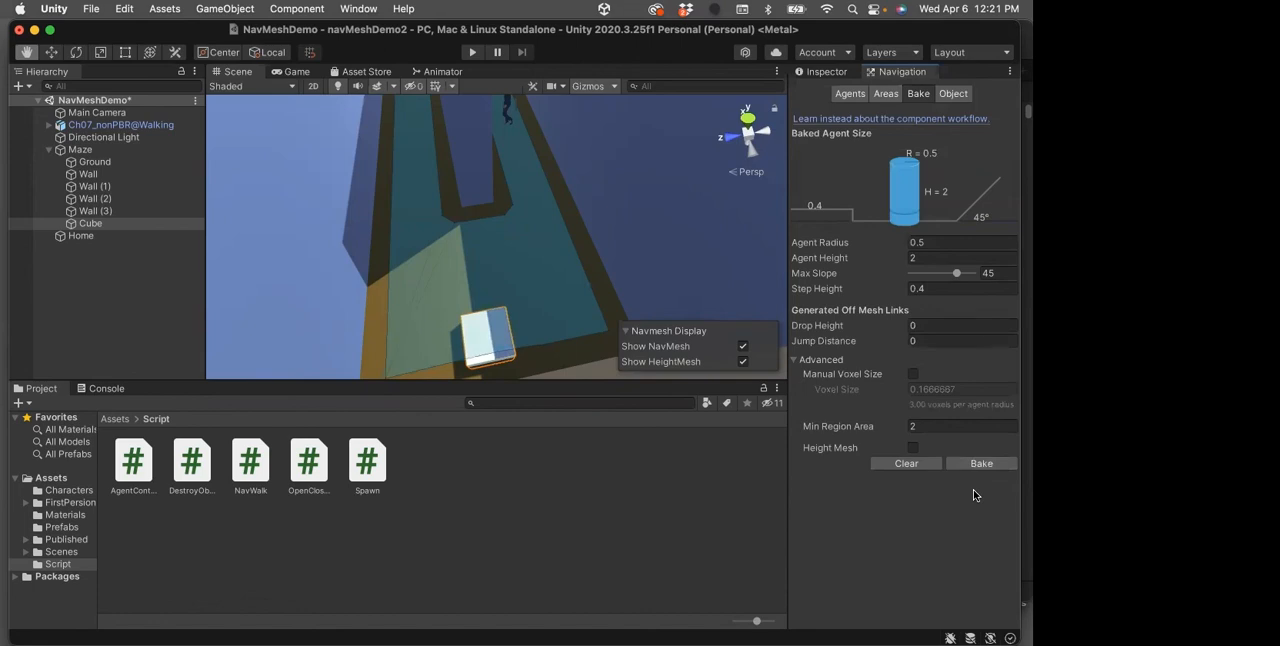
{"action": "key", "text": "super+s"}
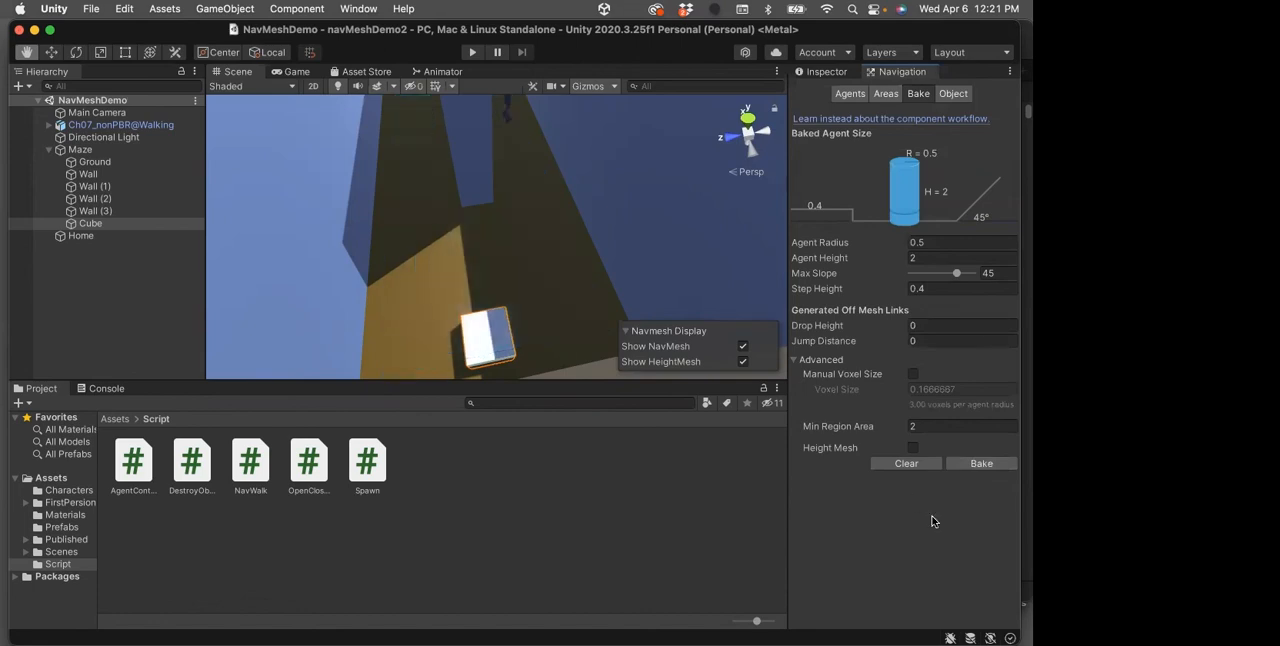
Move the Ch07_nonPBR@Walking character to the open outer lane beyond the last wall, at the end away from the Cube
{"action": "left_click", "coordinate": [48, 150]}
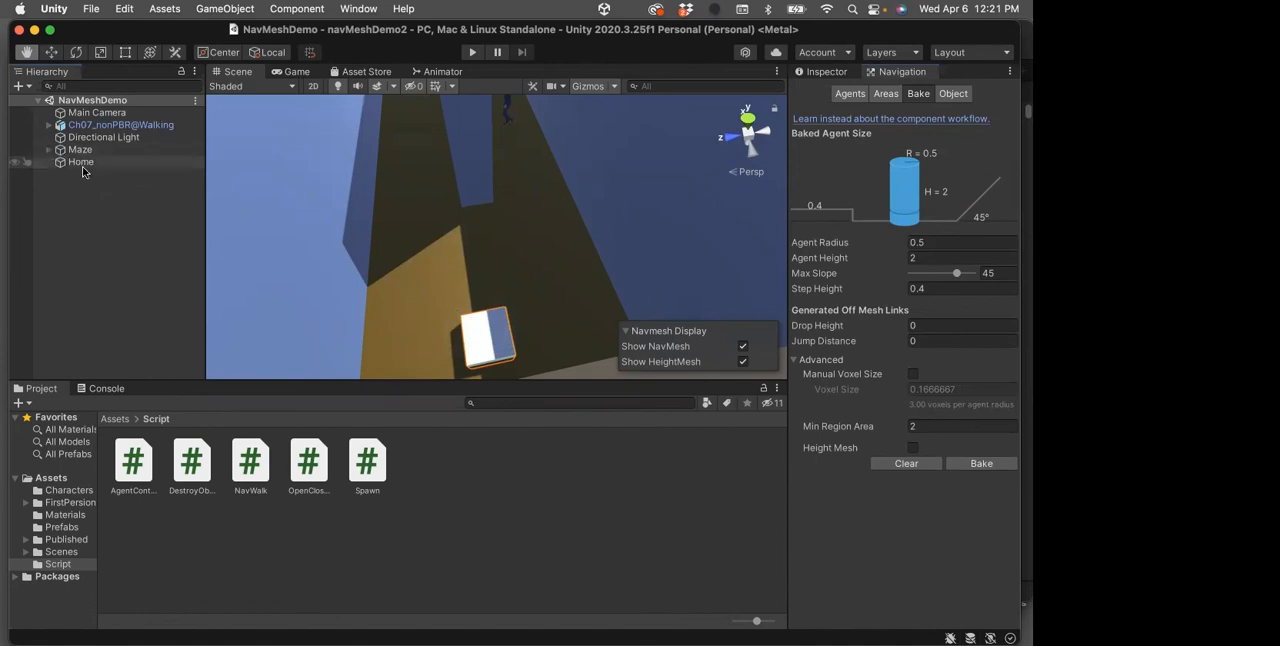
{"action": "scroll", "coordinate": [490, 235], "scroll_direction": "down", "scroll_amount": 5}
{"action": "scroll", "coordinate": [490, 240], "scroll_direction": "down", "scroll_amount": 3}
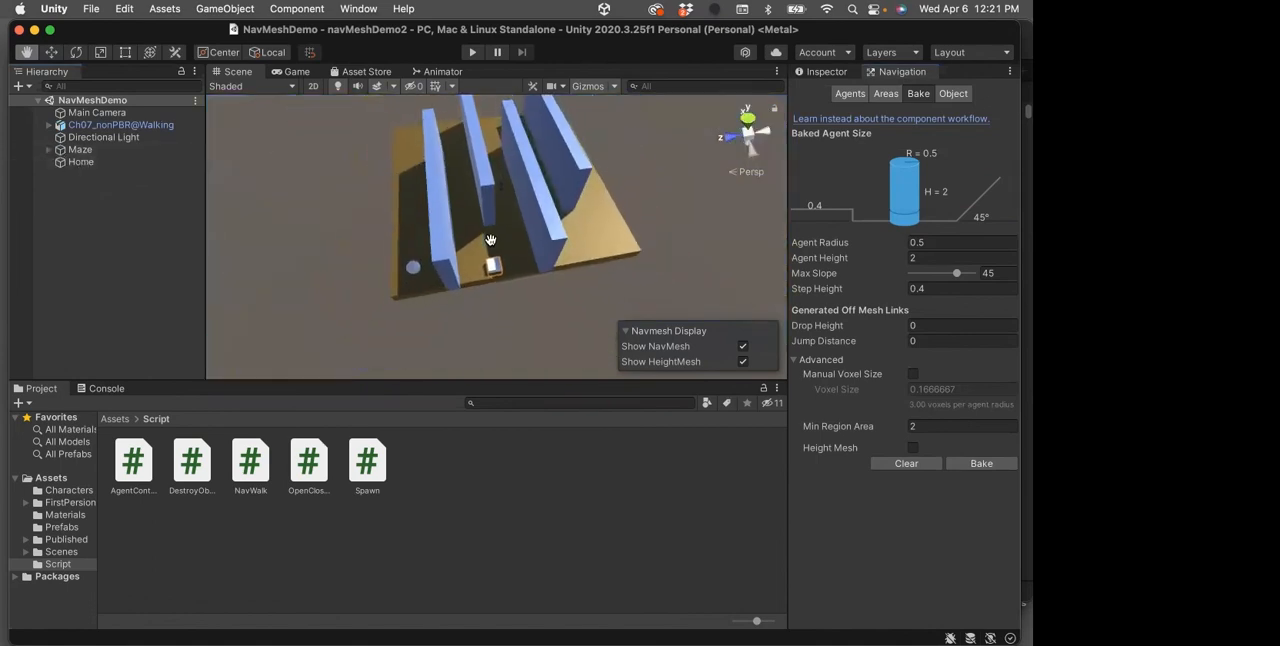
{"action": "left_click", "coordinate": [57, 126]}
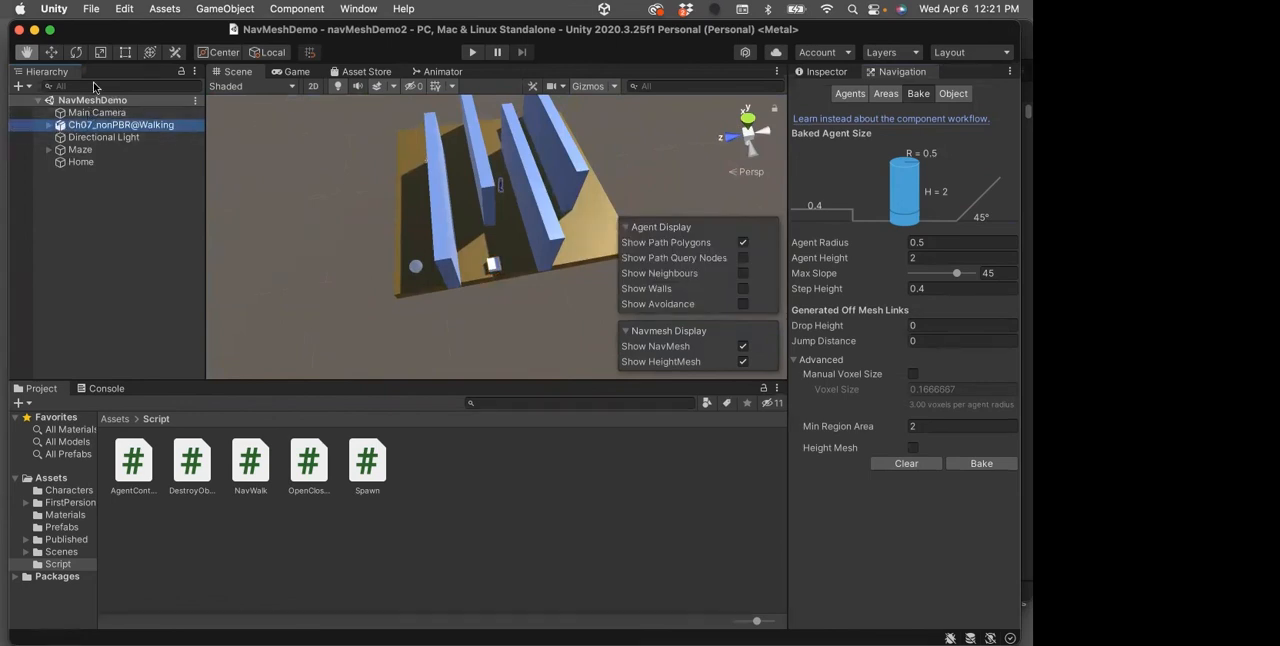
{"action": "left_click", "coordinate": [50, 52]}
{"action": "left_click_drag", "start_coordinate": [492, 148], "coordinate": [646, 102]}
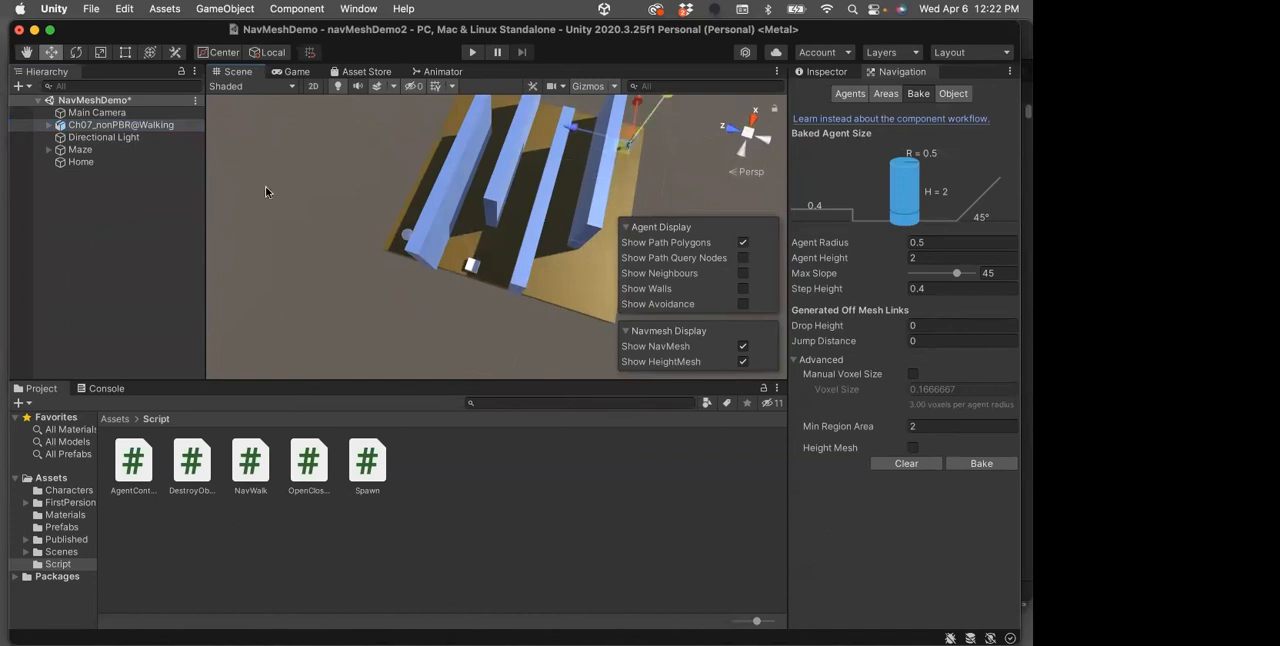
Move the Home target to the maze end opposite the Cube, into the gap between the first two walls
{"action": "left_click", "coordinate": [76, 161]}
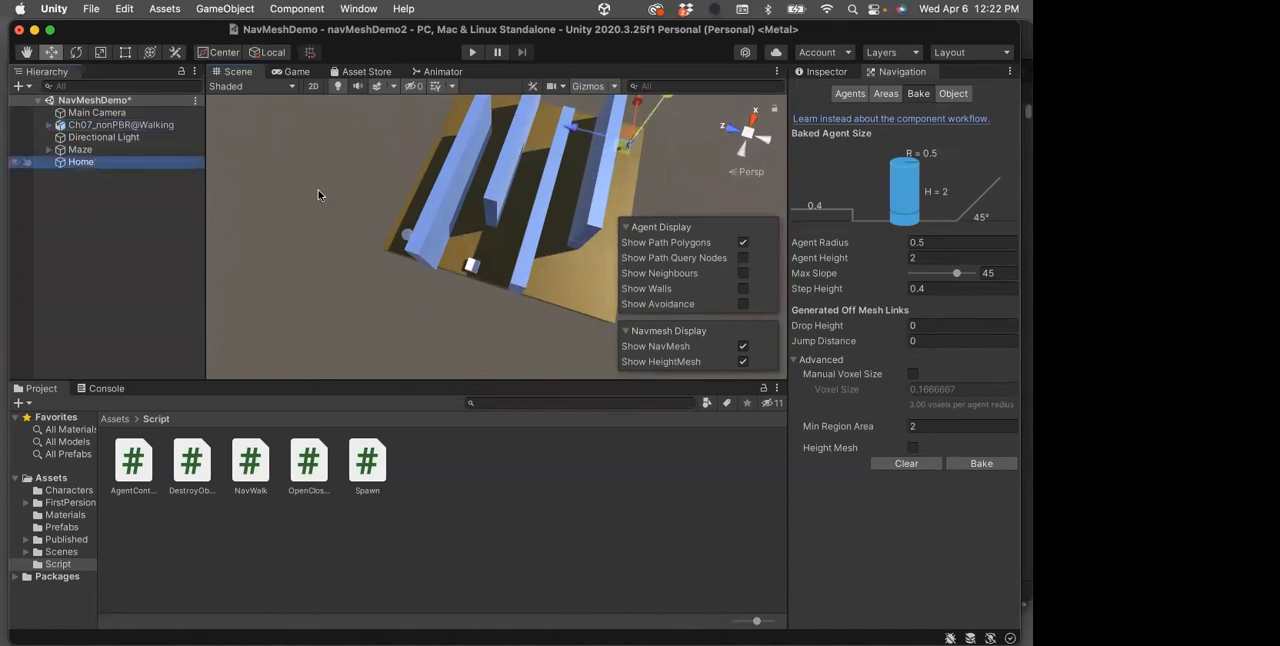
{"action": "left_click_drag", "start_coordinate": [427, 186], "coordinate": [490, 70]}
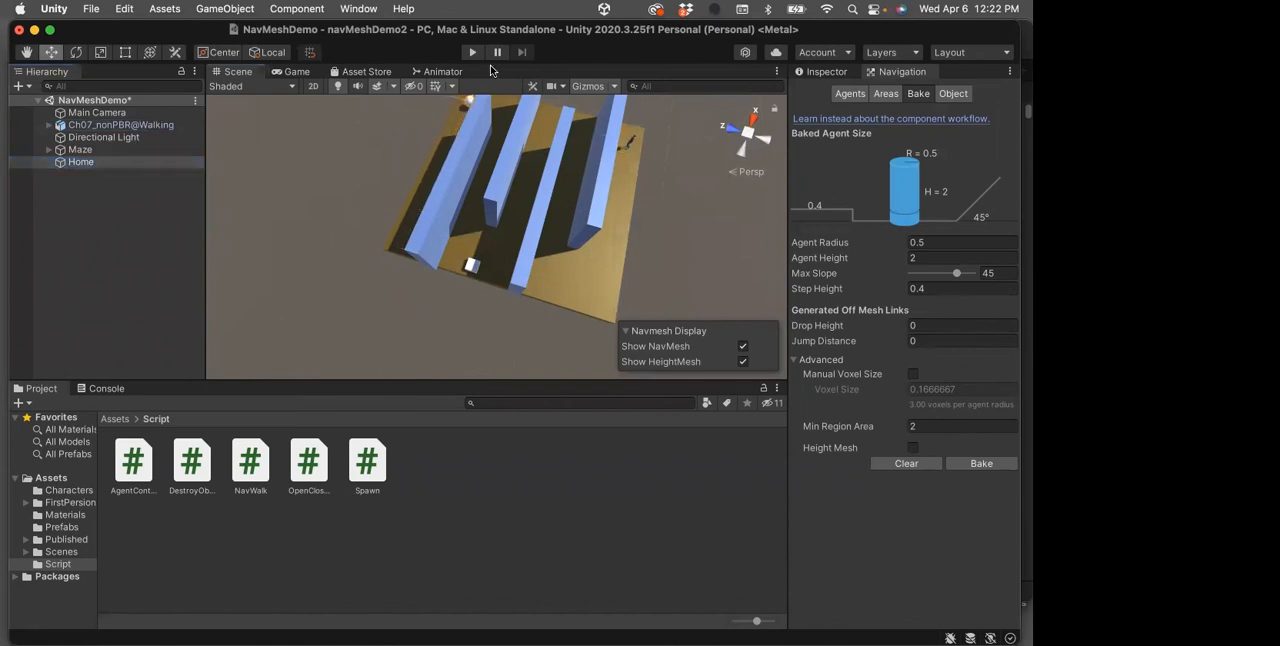
{"action": "left_click", "coordinate": [26, 52]}
{"action": "left_click_drag", "start_coordinate": [467, 157], "coordinate": [428, 239]}
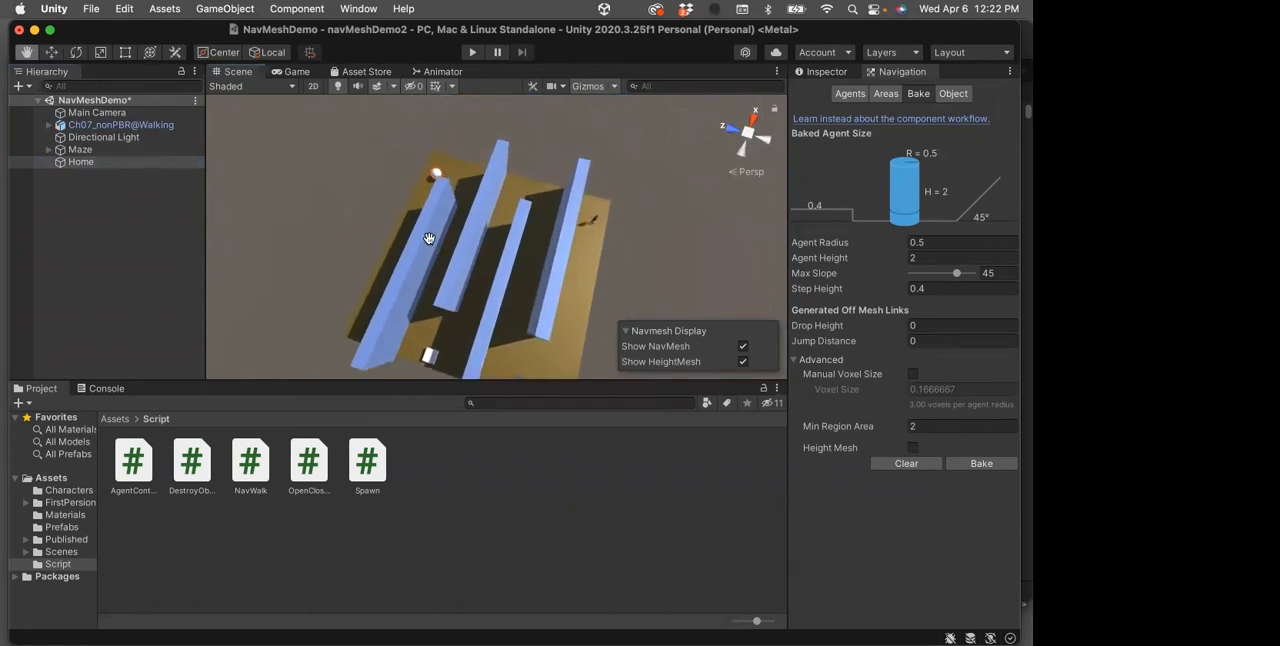
{"action": "left_click", "coordinate": [64, 162]}
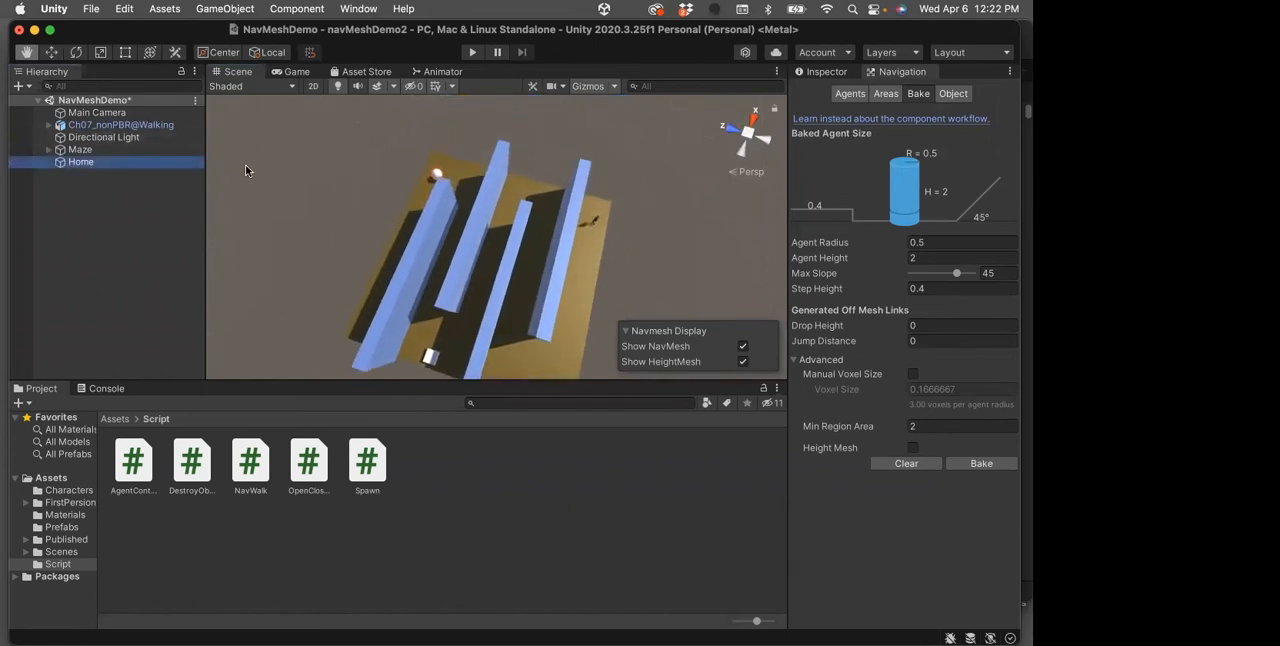
{"action": "left_click", "coordinate": [51, 52]}
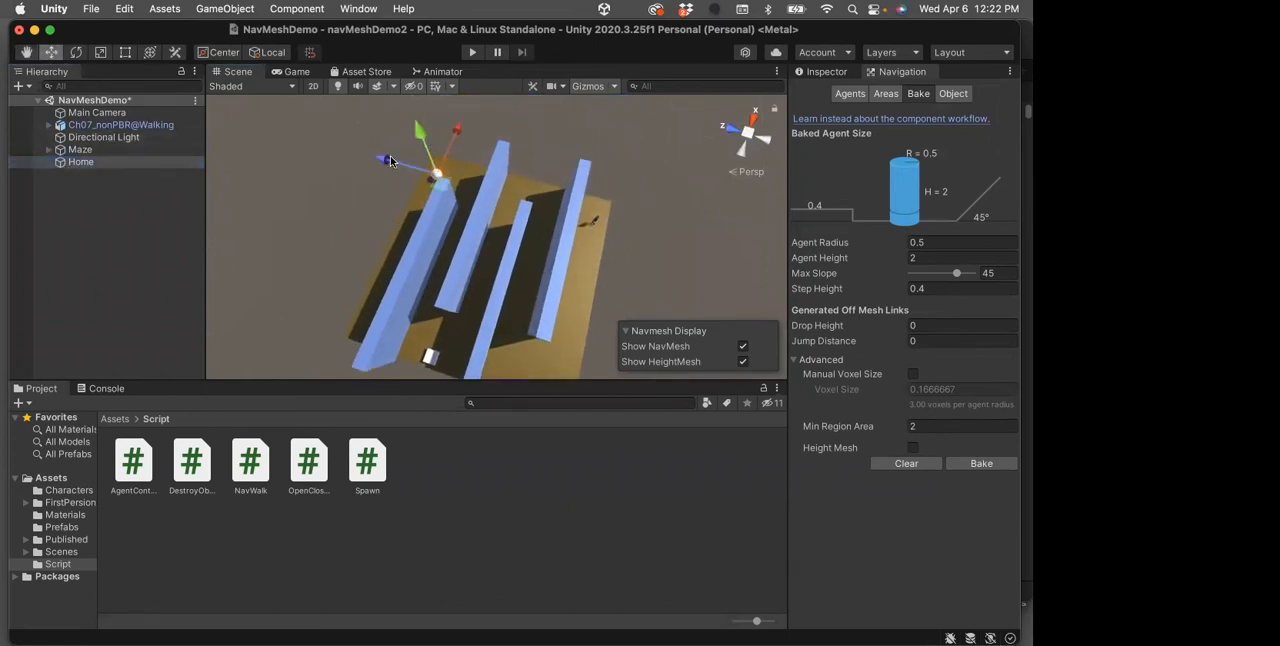
{"action": "left_click_drag", "start_coordinate": [403, 162], "coordinate": [416, 163]}
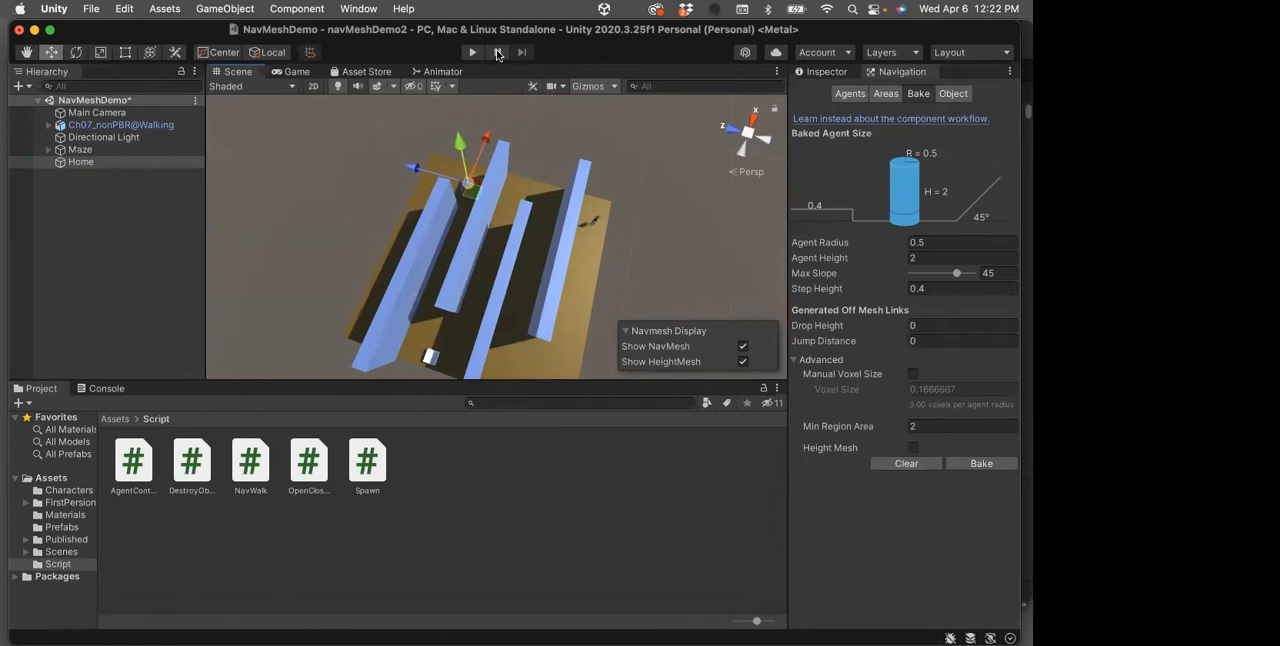
Save the scene and test-play the character's route from its new start to the relocated Home
{"action": "key", "text": "super+s"}
{"action": "left_click", "coordinate": [473, 53]}
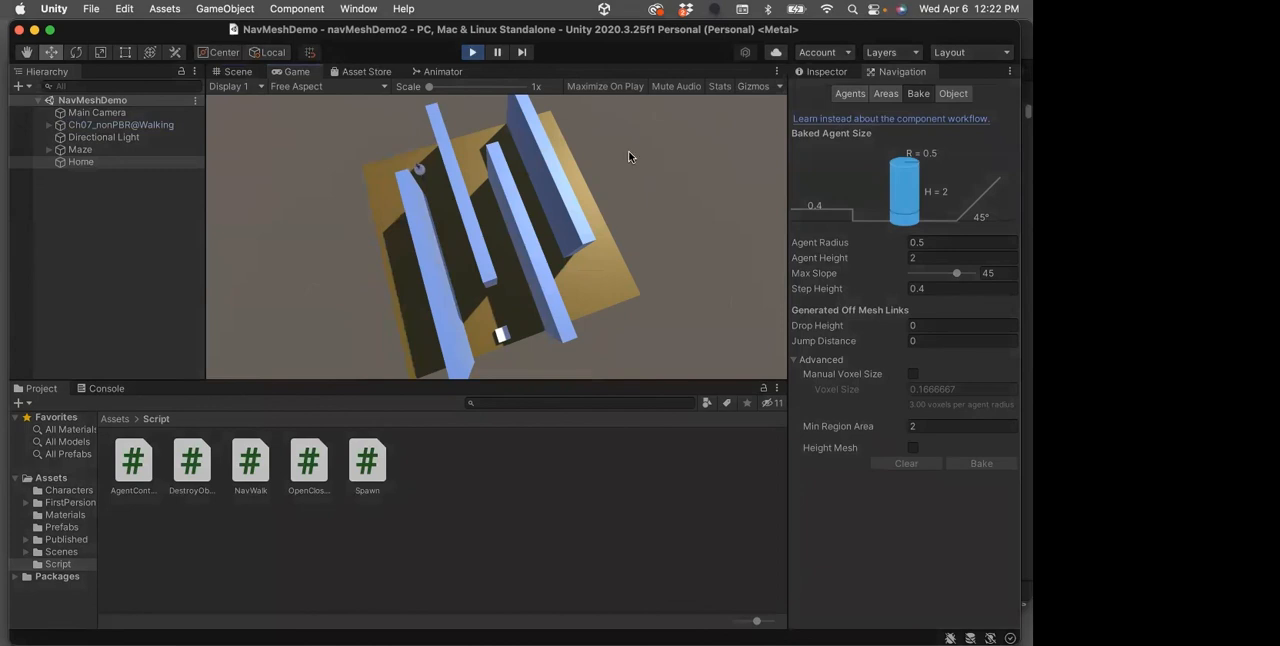
{"action": "left_click", "coordinate": [471, 53]}
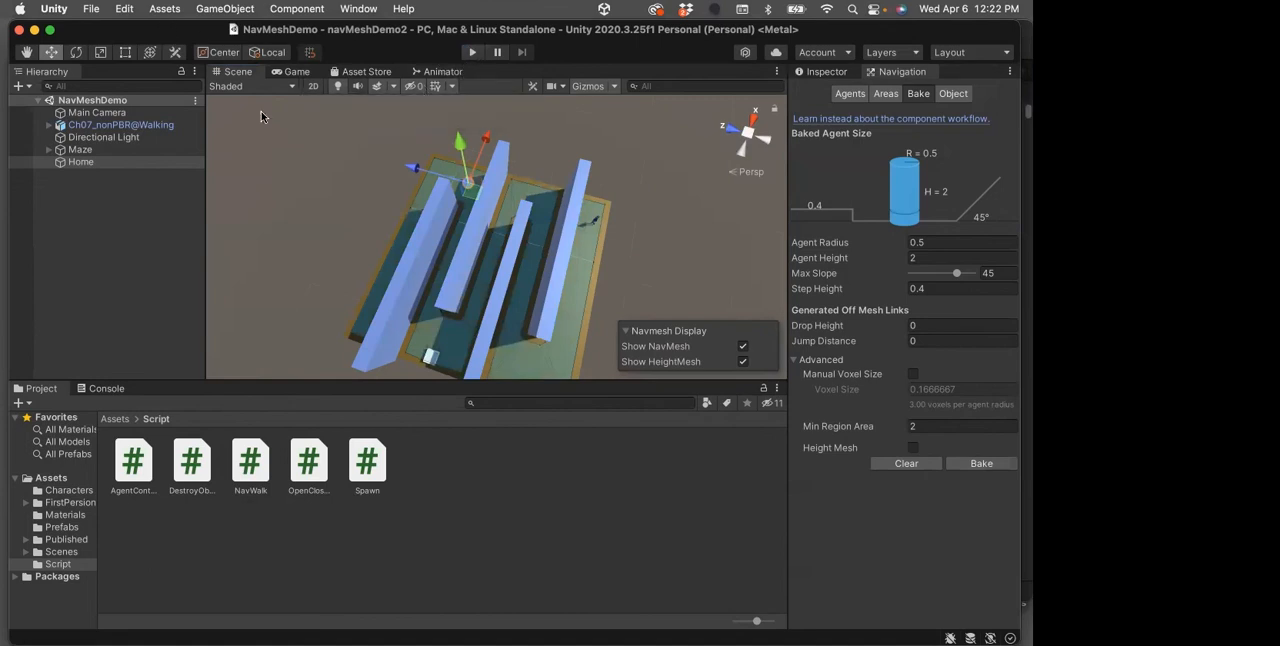
Open BasicNavMeshScene from the Scenes folder and look over its whole maze
{"action": "left_click", "coordinate": [113, 419]}
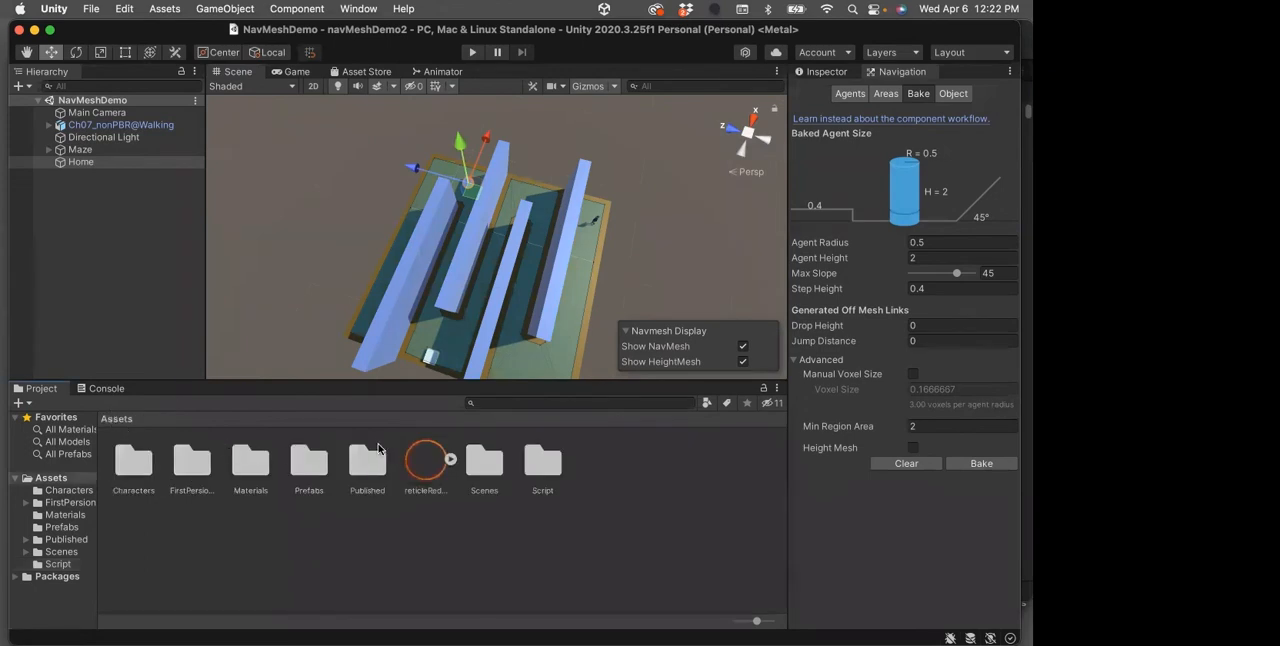
{"action": "double_click", "coordinate": [480, 466]}
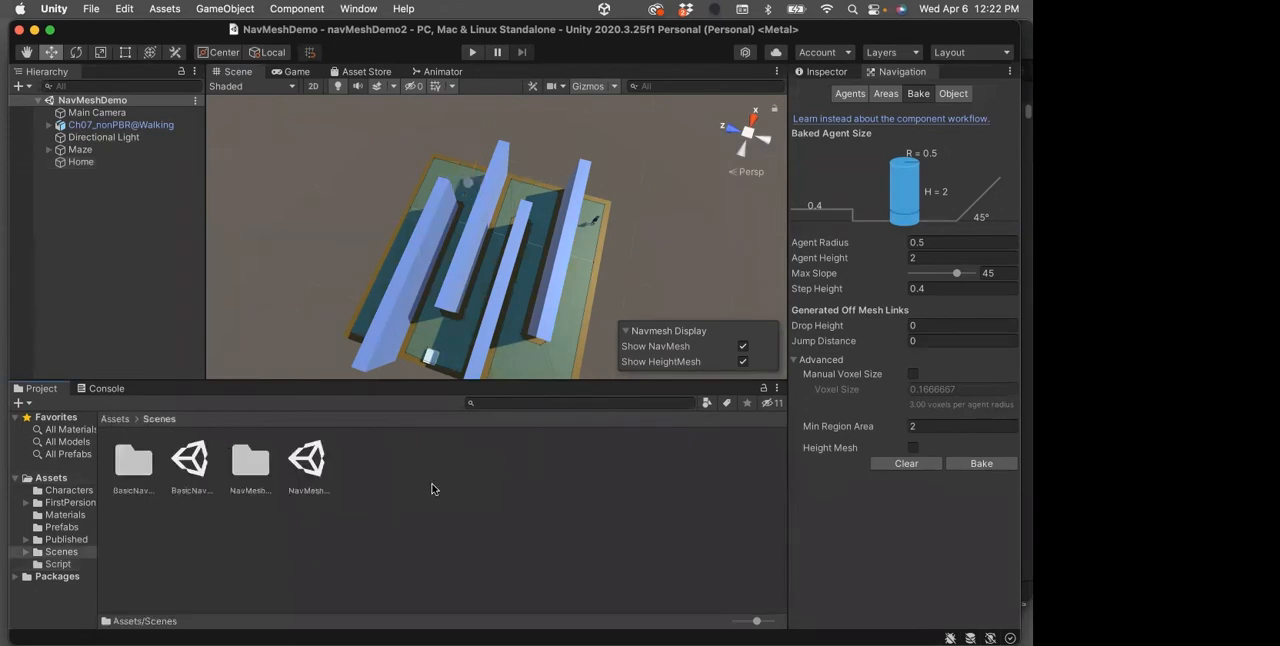
{"action": "double_click", "coordinate": [195, 463]}
{"action": "scroll", "coordinate": [548, 324], "scroll_direction": "down", "scroll_amount": 3}
{"action": "scroll", "coordinate": [548, 324], "scroll_direction": "down", "scroll_amount": 3}
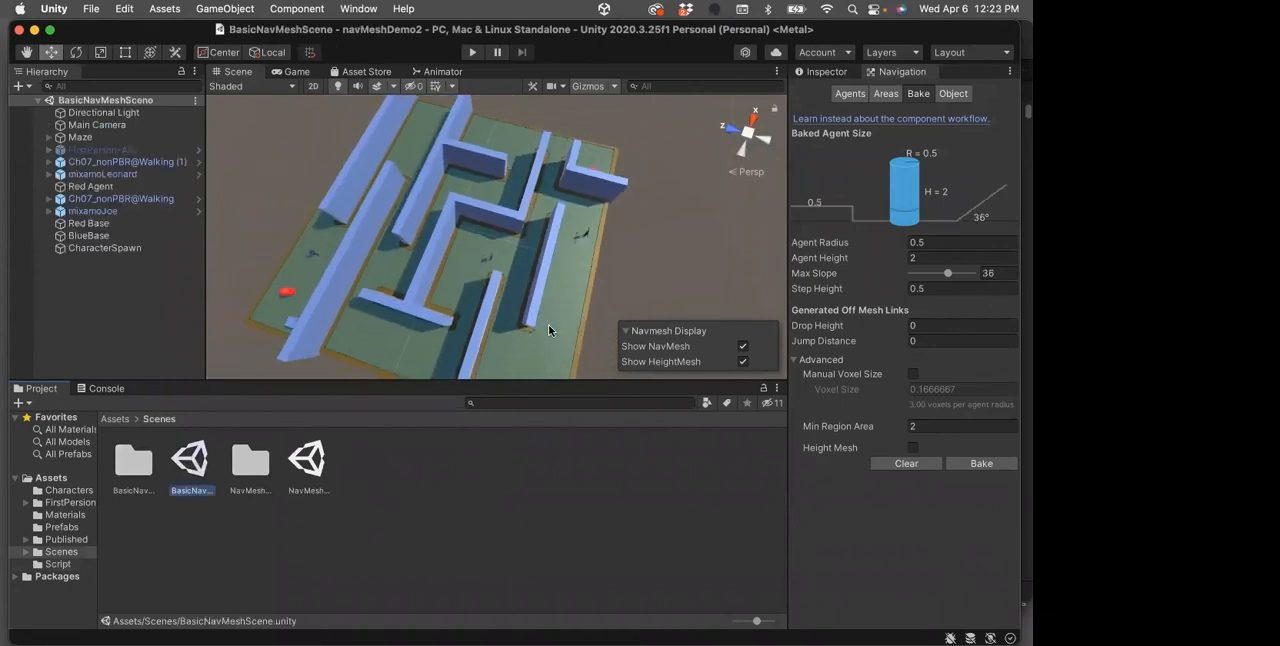
{"action": "scroll", "coordinate": [548, 324], "scroll_direction": "down", "scroll_amount": 1}
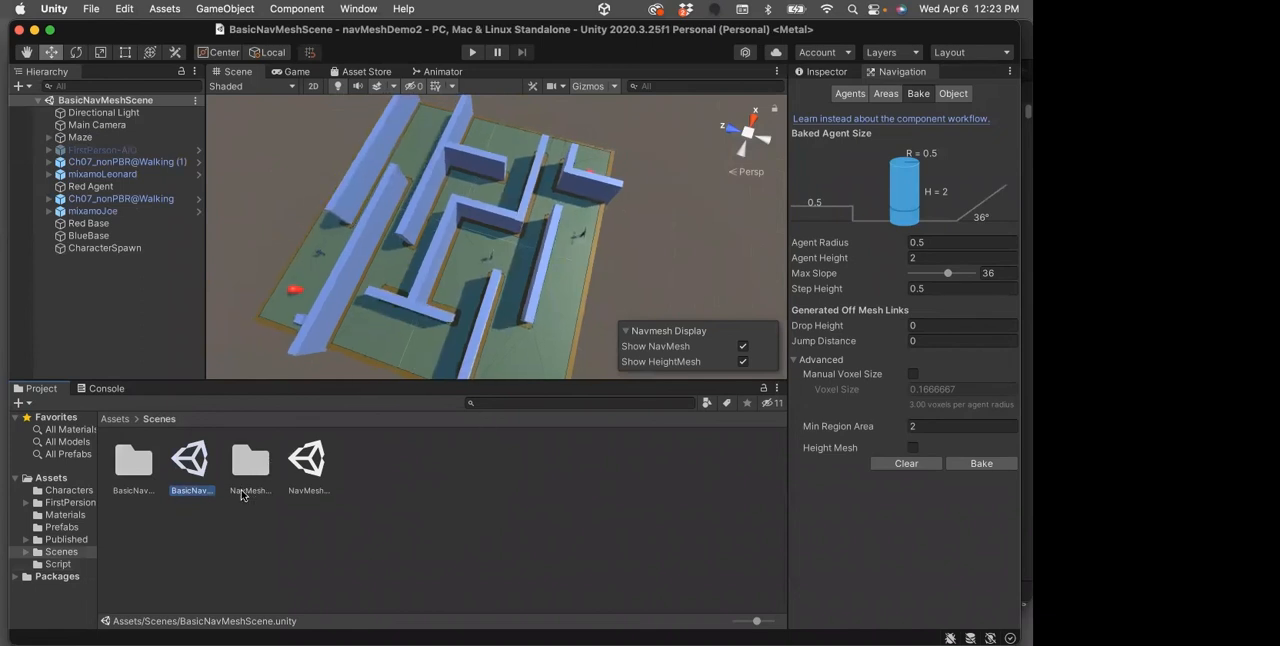
Open the Prefabs folder and inspect the components of the Ch07_nonPBR@Walking, mixamoJoe and mixamoLeonard prefabs
{"action": "left_click", "coordinate": [113, 419]}
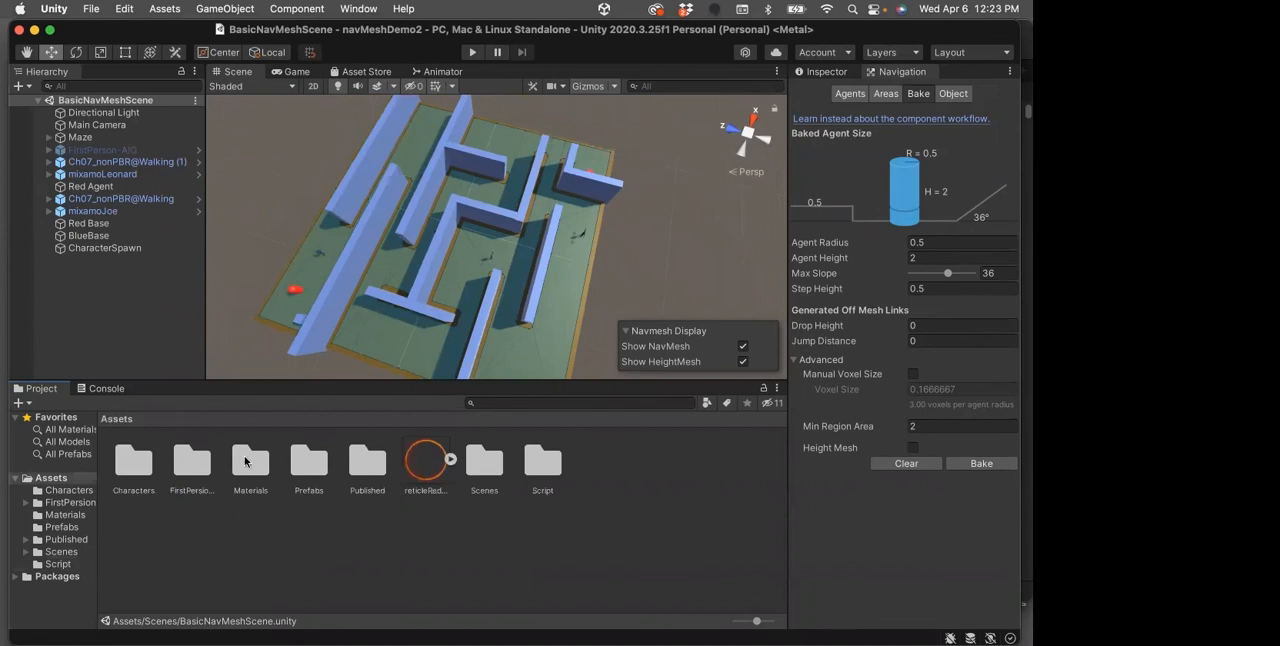
{"action": "double_click", "coordinate": [301, 454]}
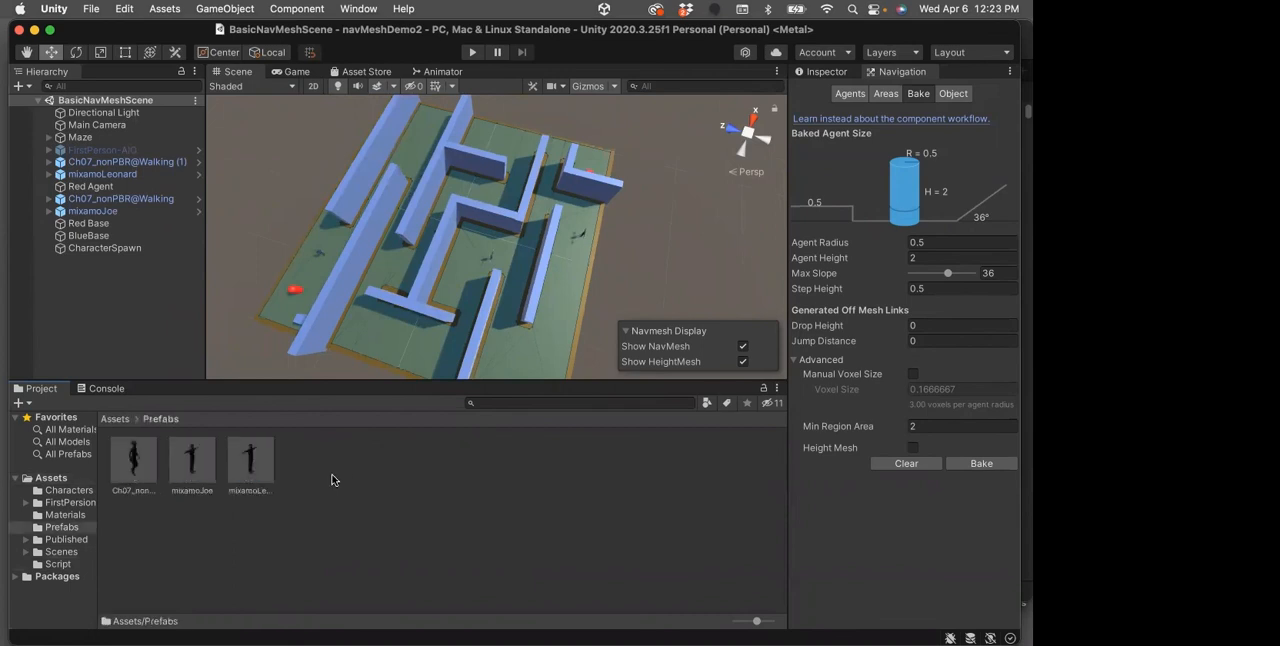
{"action": "left_click", "coordinate": [136, 461]}
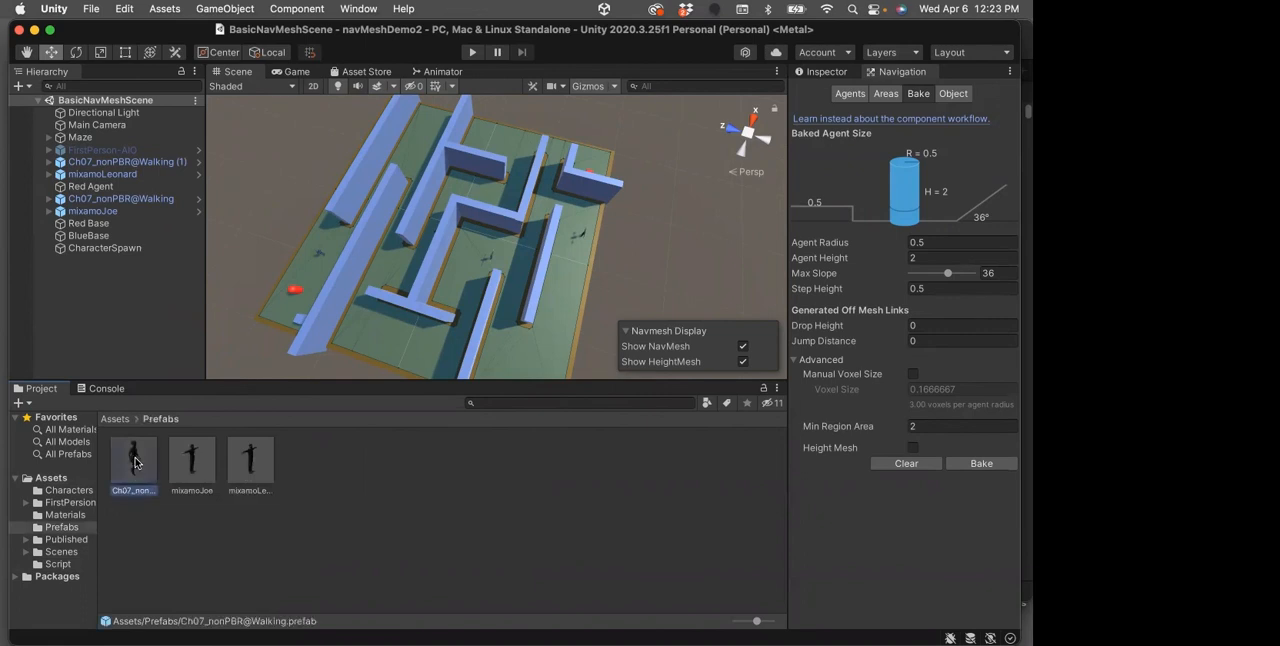
{"action": "left_click", "coordinate": [188, 462]}
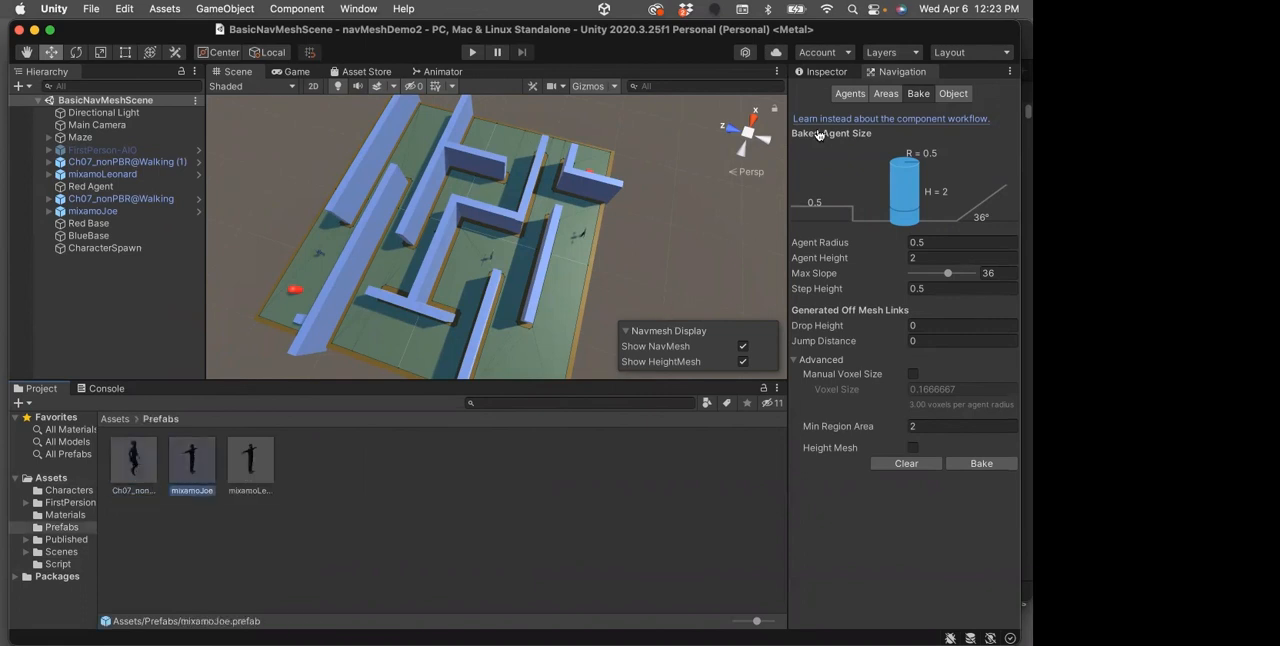
{"action": "left_click", "coordinate": [826, 72]}
{"action": "left_click", "coordinate": [143, 484]}
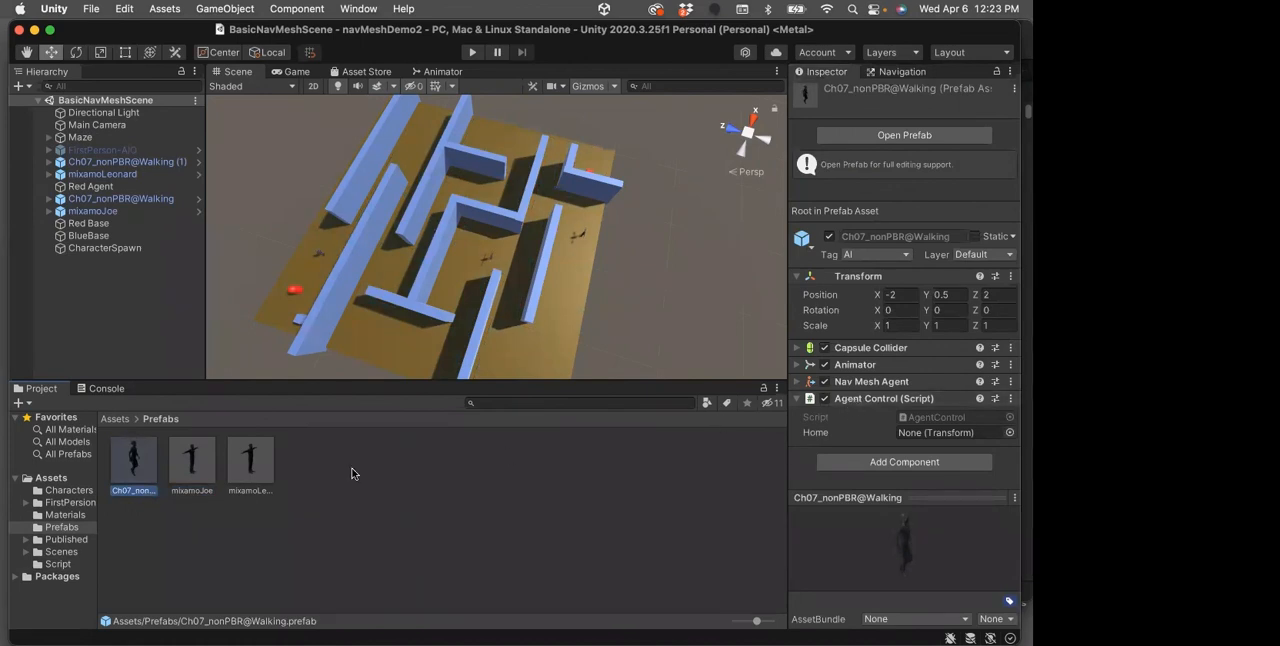
{"action": "left_click", "coordinate": [198, 467]}
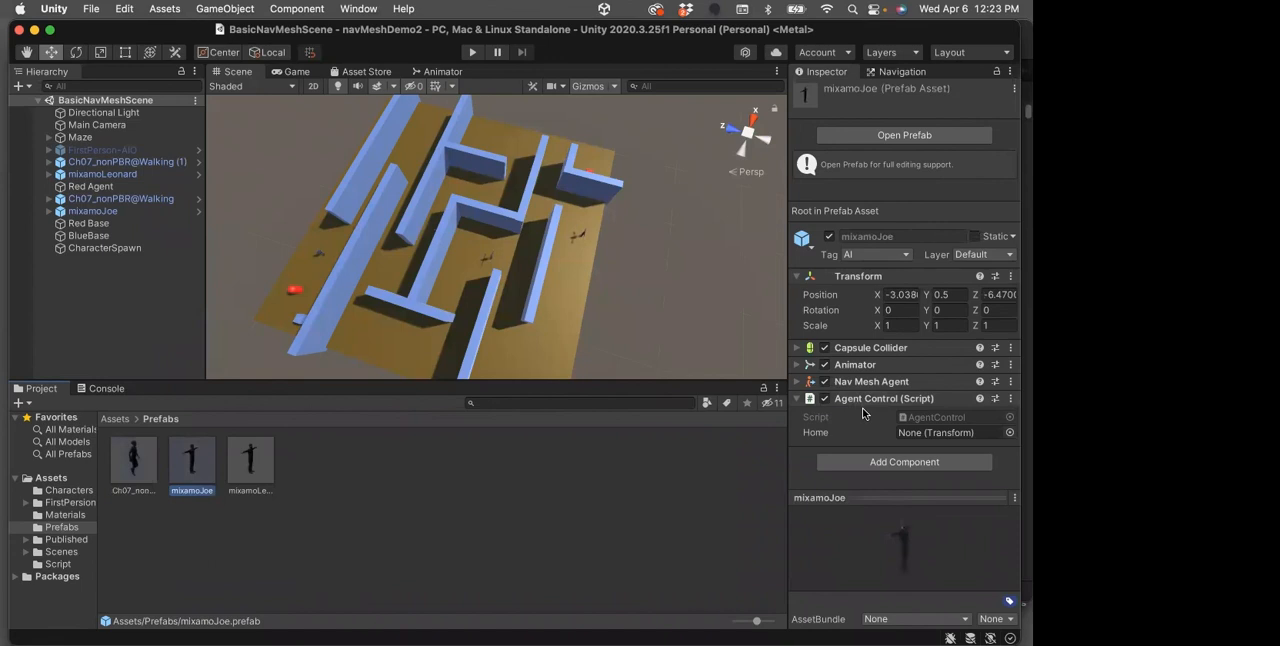
{"action": "left_click", "coordinate": [252, 460]}
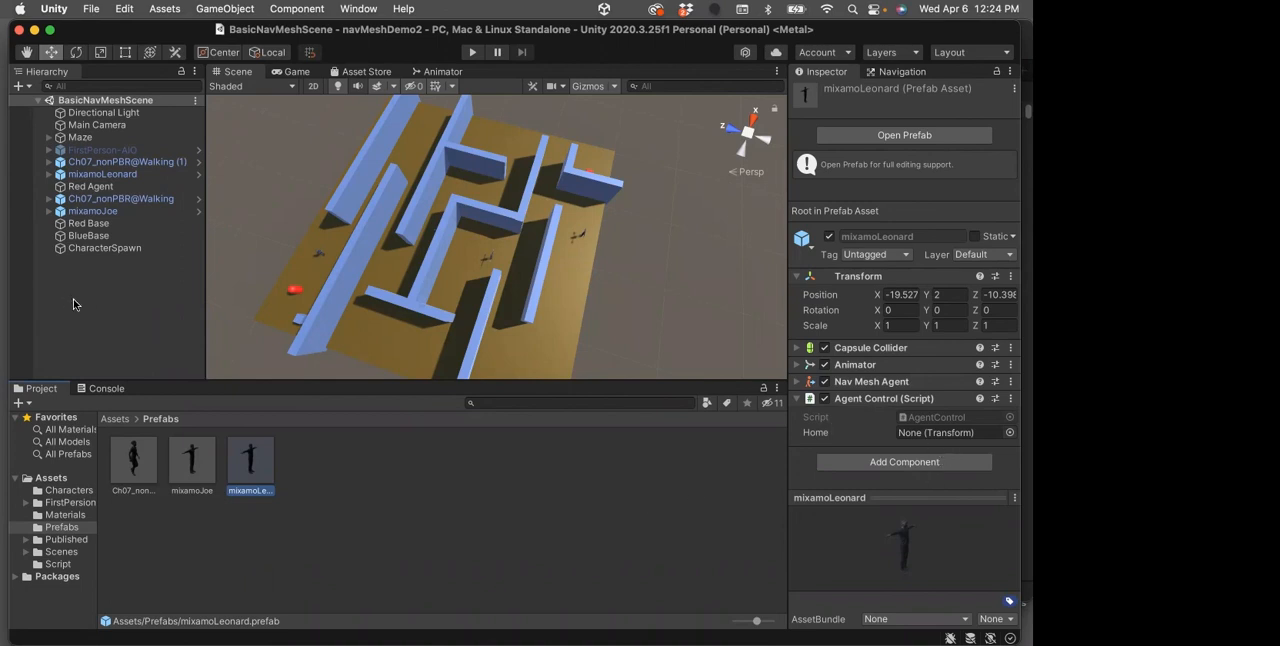
{"action": "left_click", "coordinate": [133, 462]}
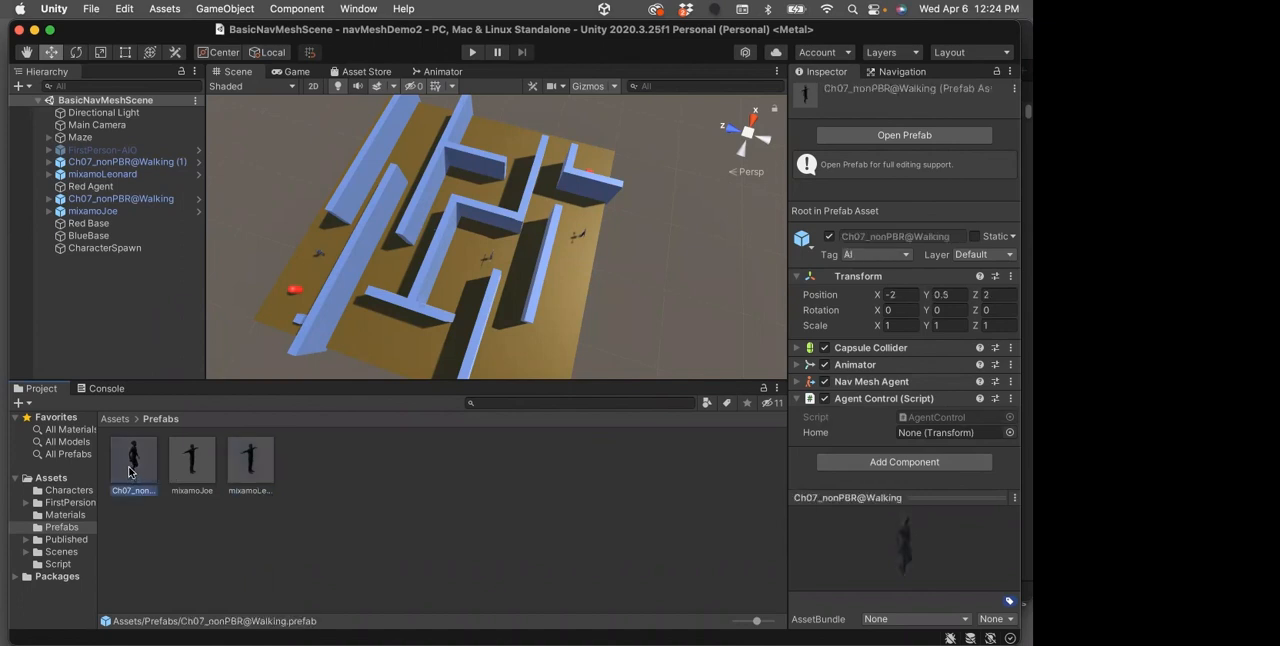
Locate Ch07_nonPBR@Walking (1) in the maze and check its Agent Control Home target
{"action": "left_click", "coordinate": [76, 162]}
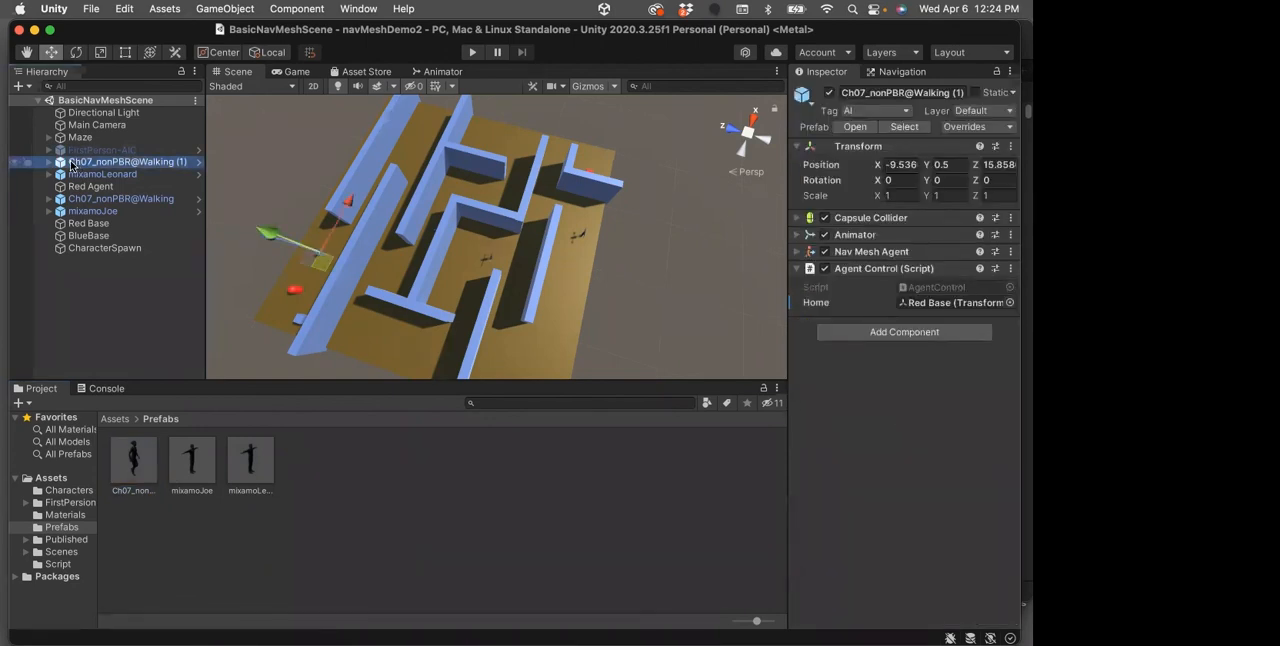
{"action": "key", "text": "f"}
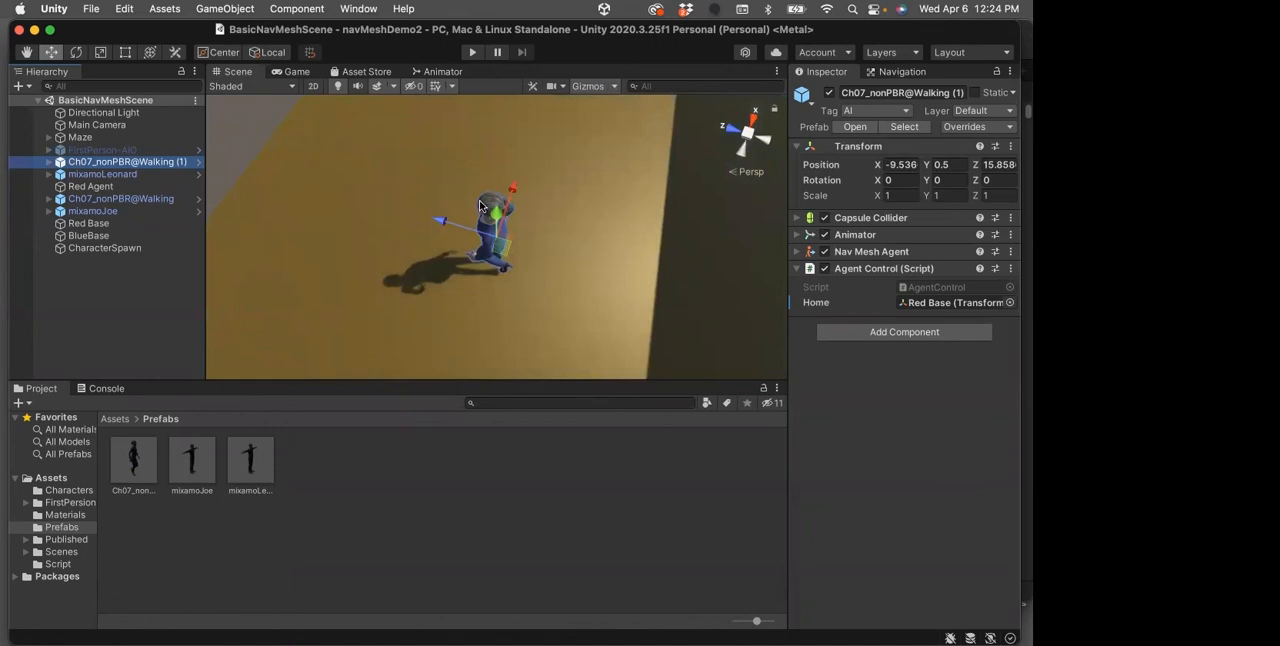
{"action": "scroll", "coordinate": [485, 206], "scroll_direction": "down", "scroll_amount": 10}
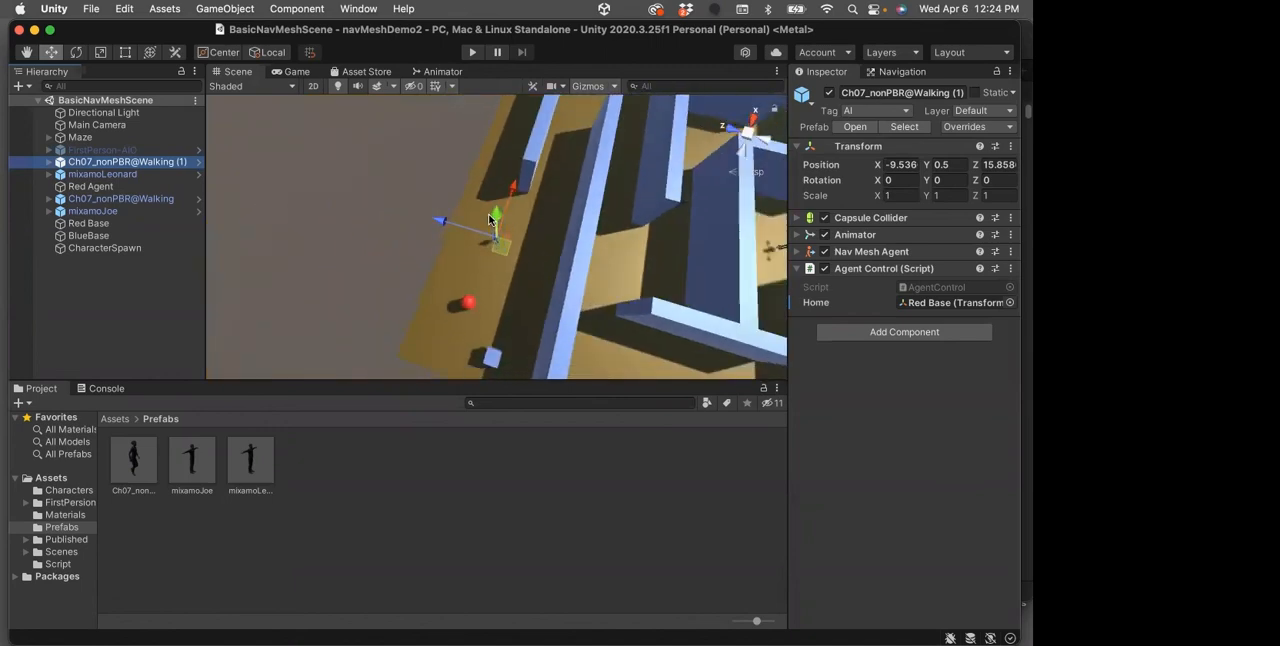
{"action": "scroll", "coordinate": [492, 218], "scroll_direction": "down", "scroll_amount": 6}
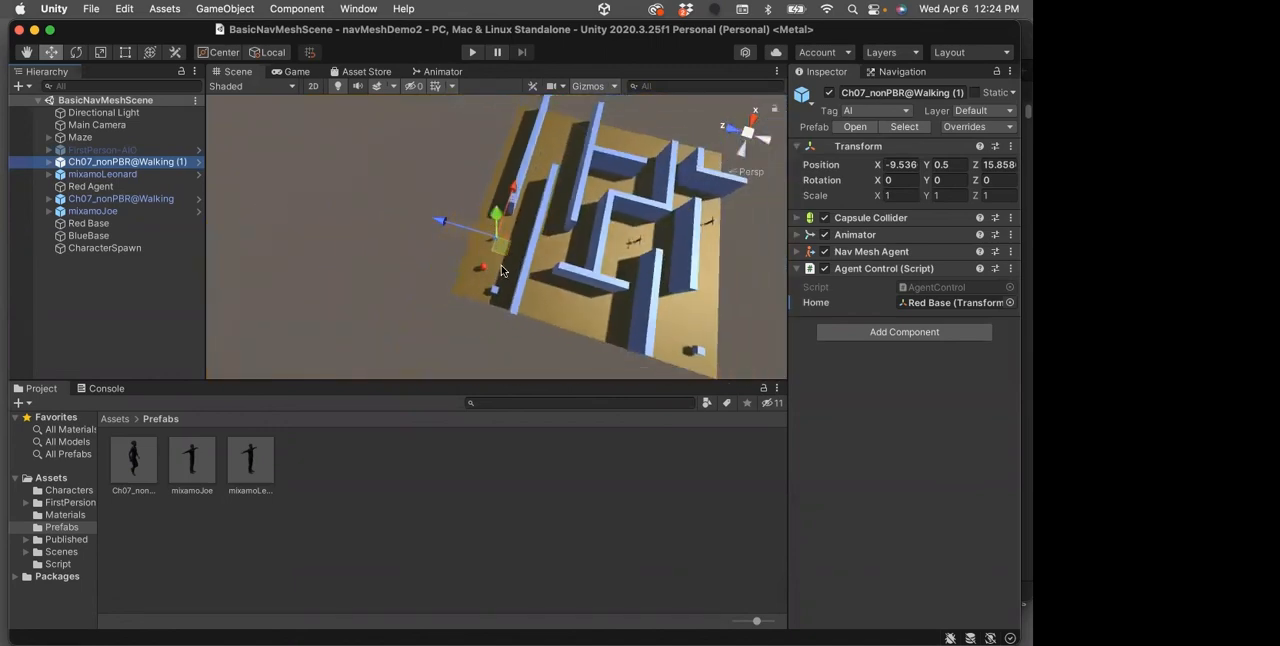
Locate Red Base in the maze, review its components, and recheck it against the Home target of Ch07_nonPBR@Walking (1)
{"action": "left_click", "coordinate": [83, 223]}
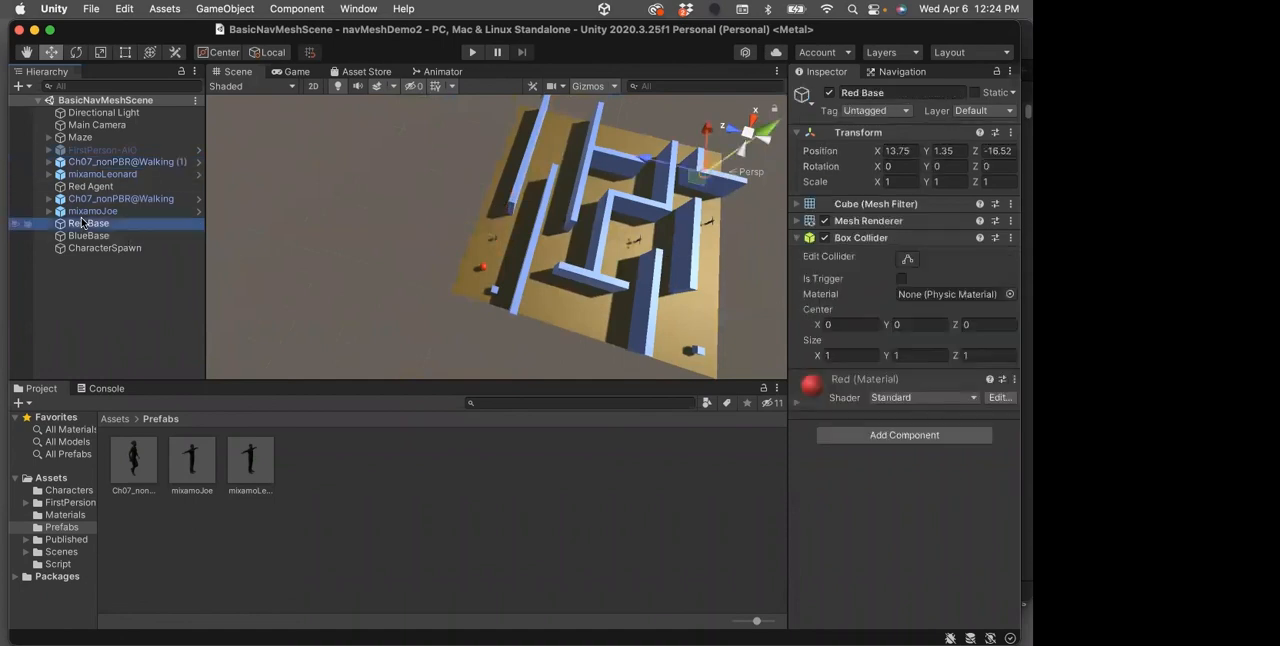
{"action": "left_click_drag", "start_coordinate": [760, 192], "coordinate": [633, 234], "text": "alt"}
{"action": "left_click", "coordinate": [27, 52]}
{"action": "left_click_drag", "start_coordinate": [506, 228], "coordinate": [598, 275], "text": "alt"}
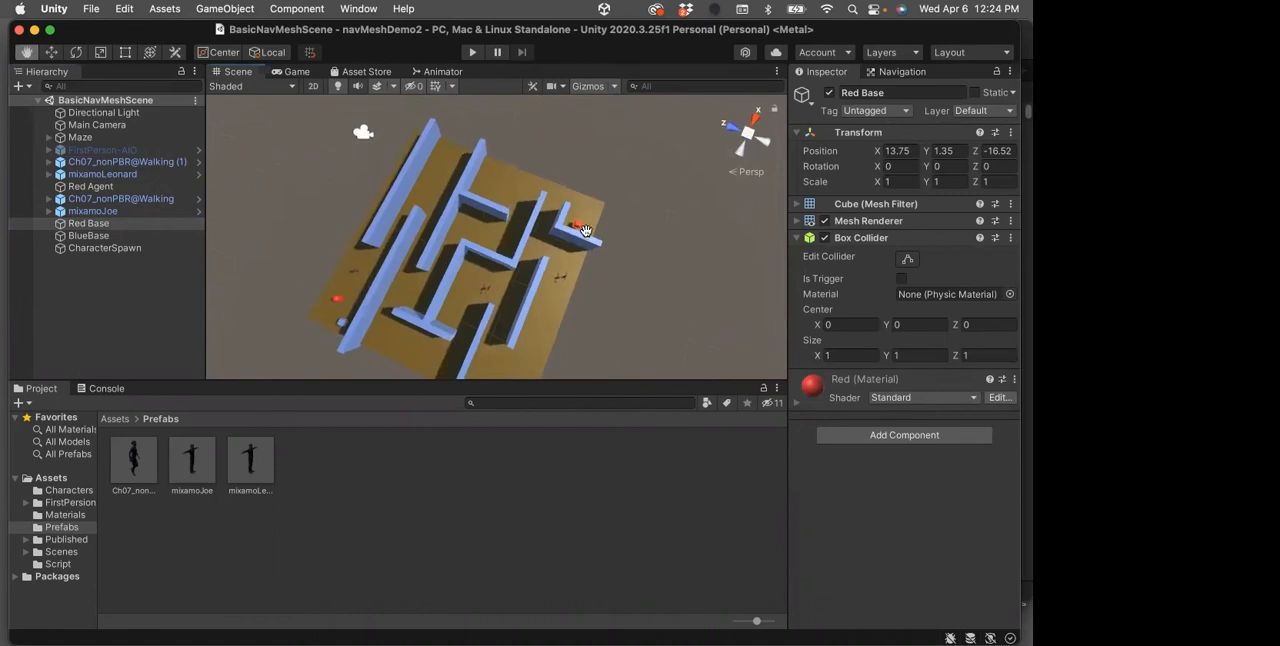
{"action": "left_click", "coordinate": [58, 224]}
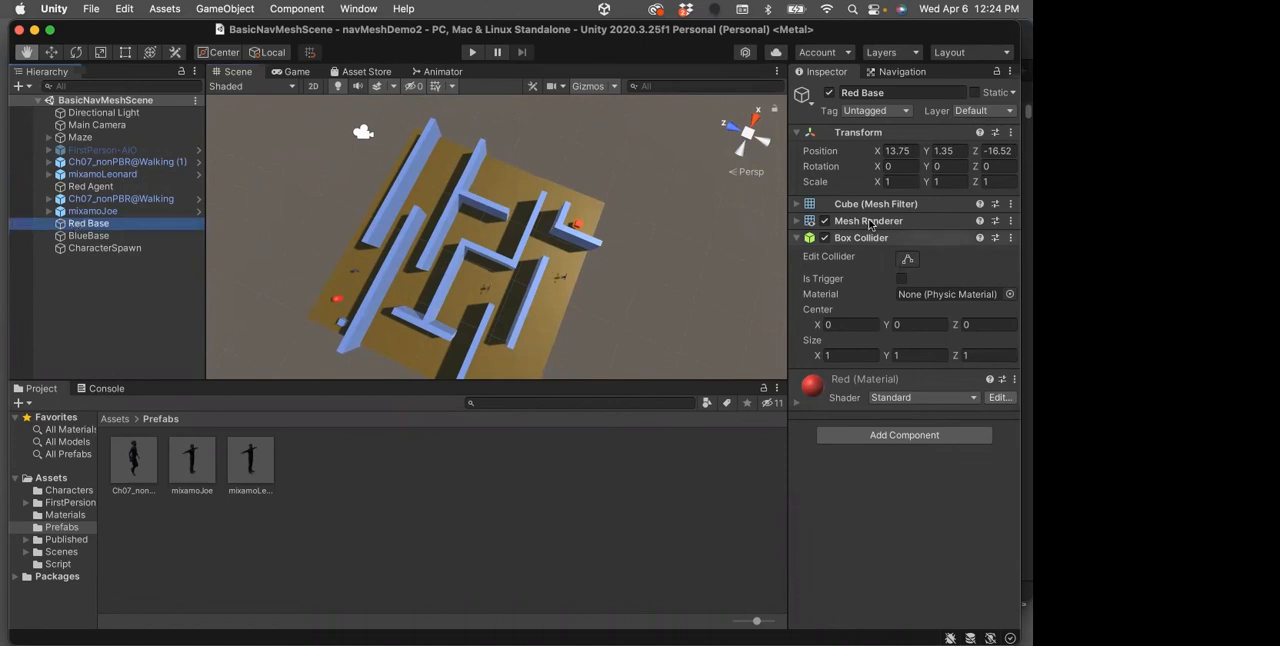
{"action": "left_click", "coordinate": [796, 238]}
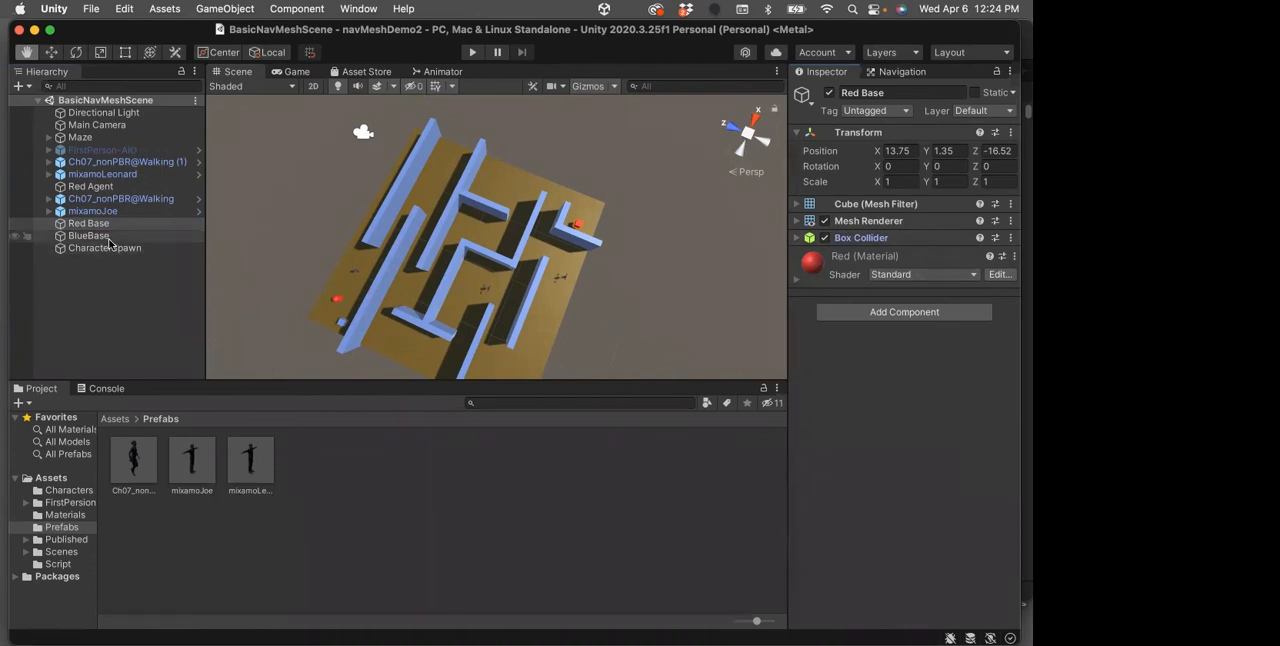
{"action": "left_click", "coordinate": [80, 162]}
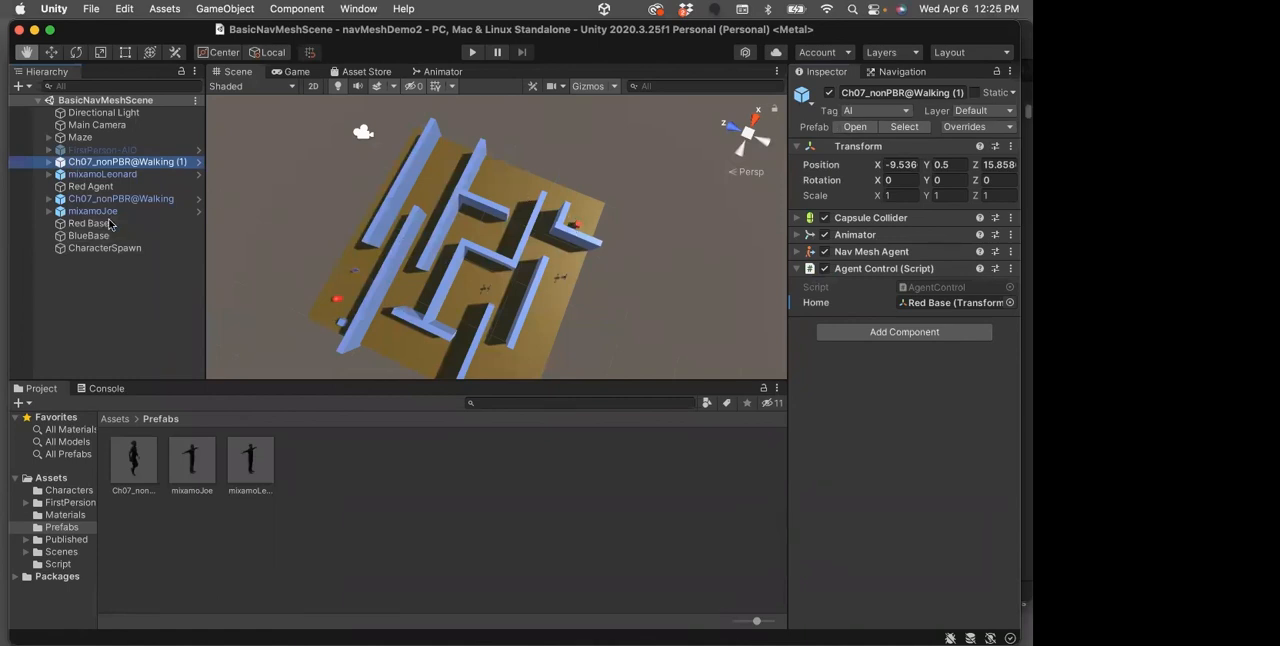
Assign BlueBase as the Home target in mixamoLeonard's Agent Control script
{"action": "left_click", "coordinate": [62, 175]}
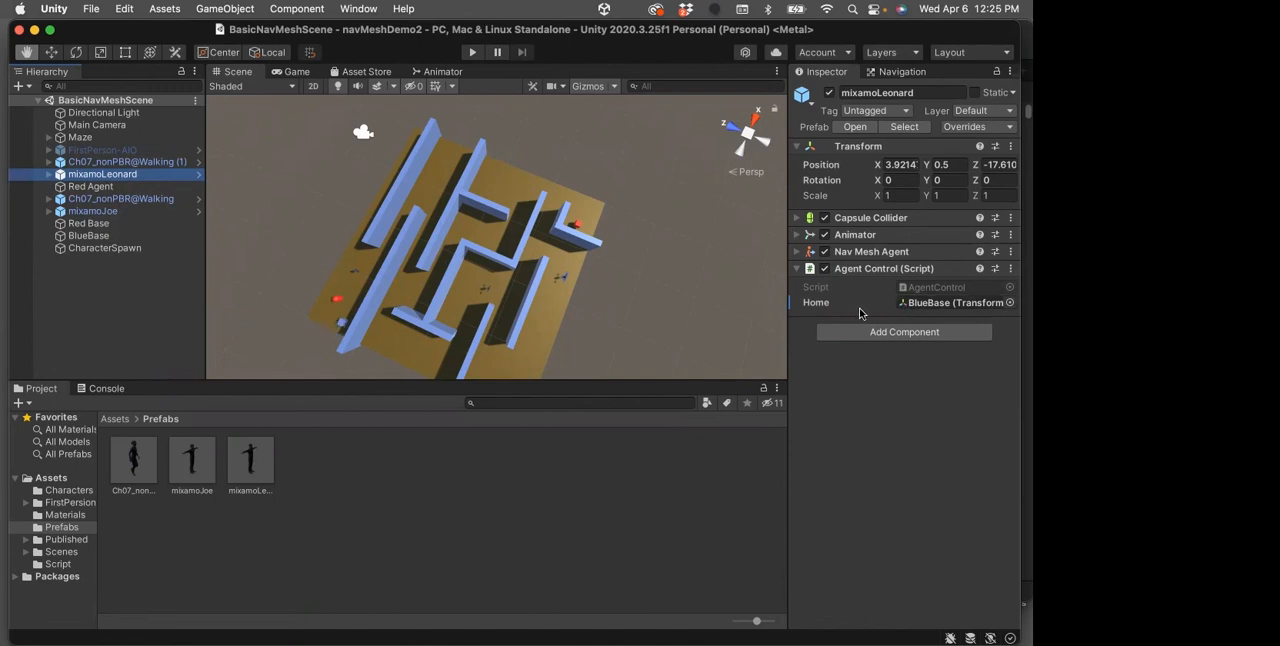
{"action": "left_click", "coordinate": [57, 237]}
{"action": "left_click_drag", "start_coordinate": [57, 237], "coordinate": [922, 305]}
Check mixamoJoe's Home target and examine the character up close in the scene
{"action": "left_click", "coordinate": [98, 212]}
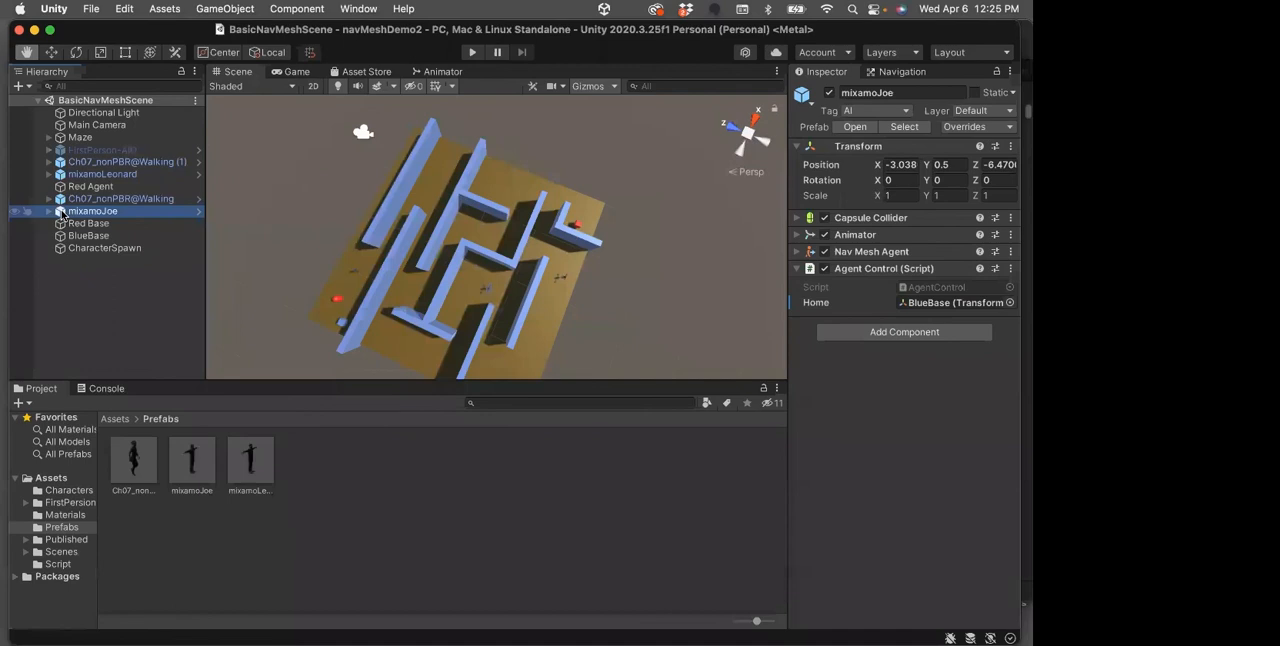
{"action": "double_click", "coordinate": [90, 212]}
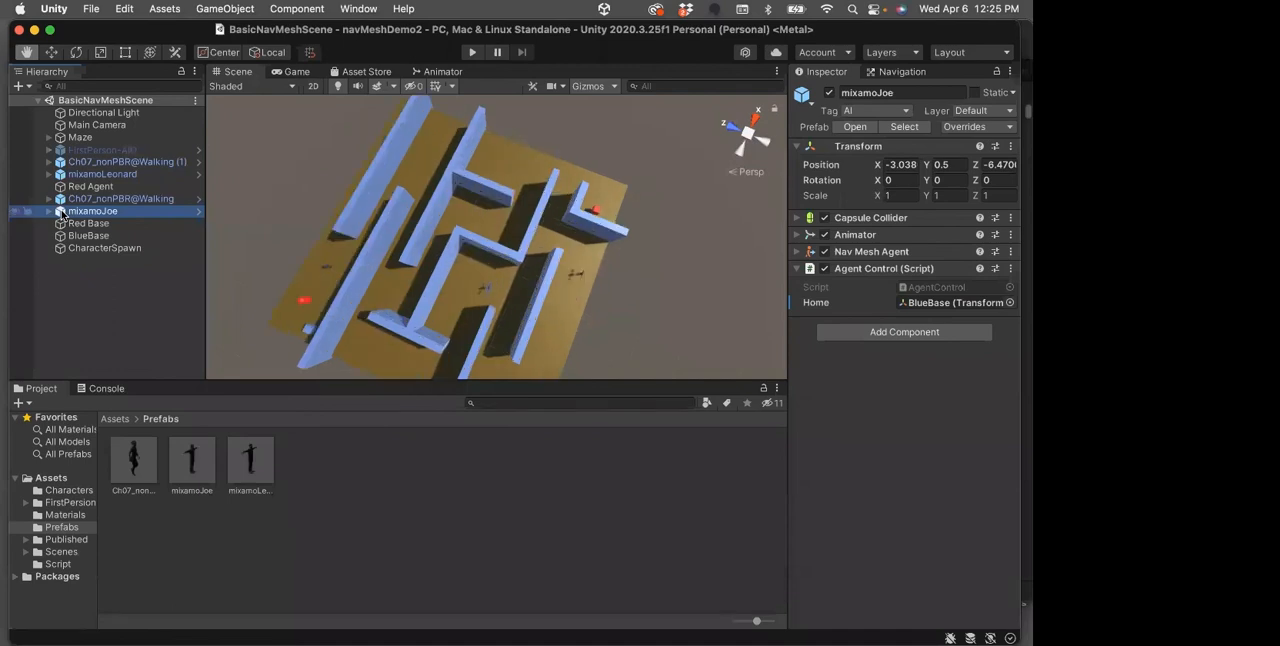
{"action": "left_click_drag", "start_coordinate": [481, 253], "coordinate": [402, 240], "text": "alt"}
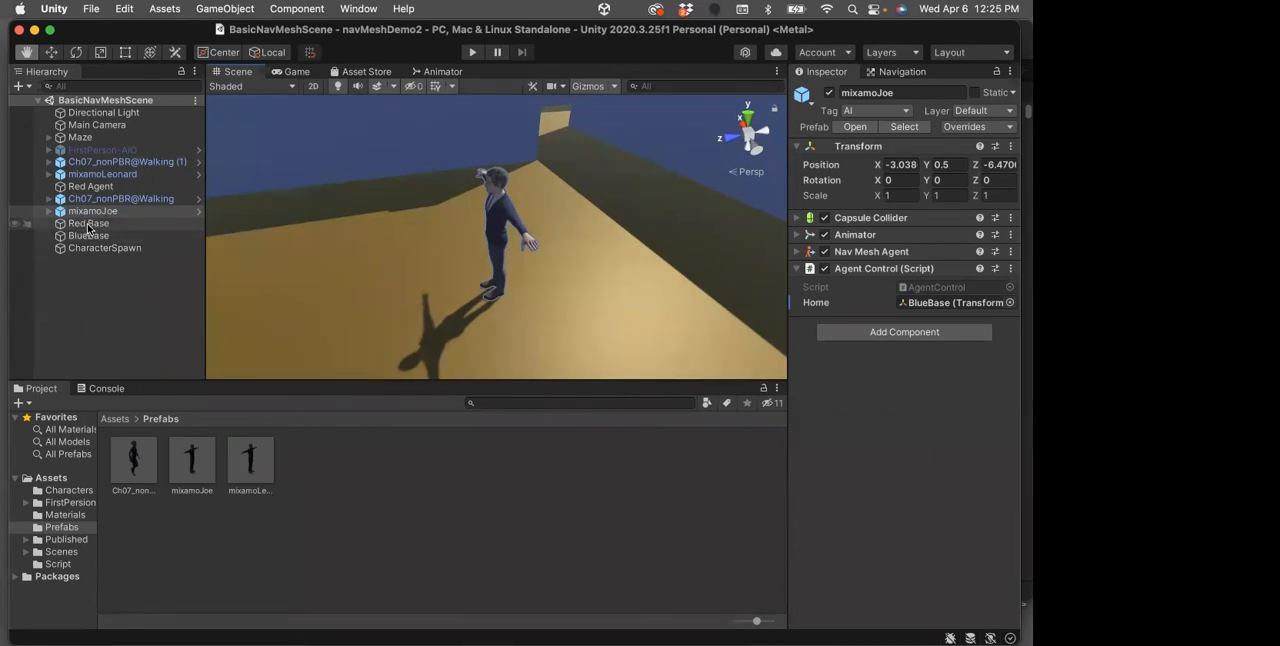
Locate the CharacterSpawn cube in the maze and review its Spawn script settings
{"action": "double_click", "coordinate": [60, 250]}
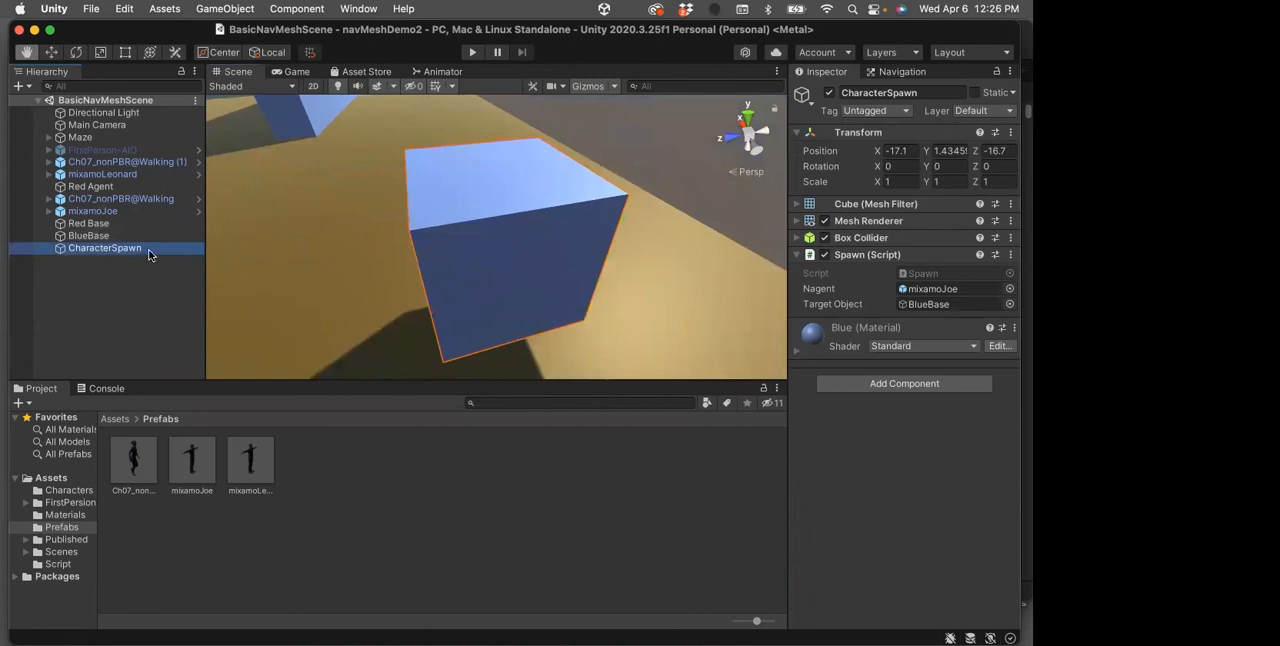
{"action": "scroll", "coordinate": [366, 264], "scroll_direction": "down", "scroll_amount": 5}
{"action": "scroll", "coordinate": [366, 264], "scroll_direction": "down", "scroll_amount": 3}
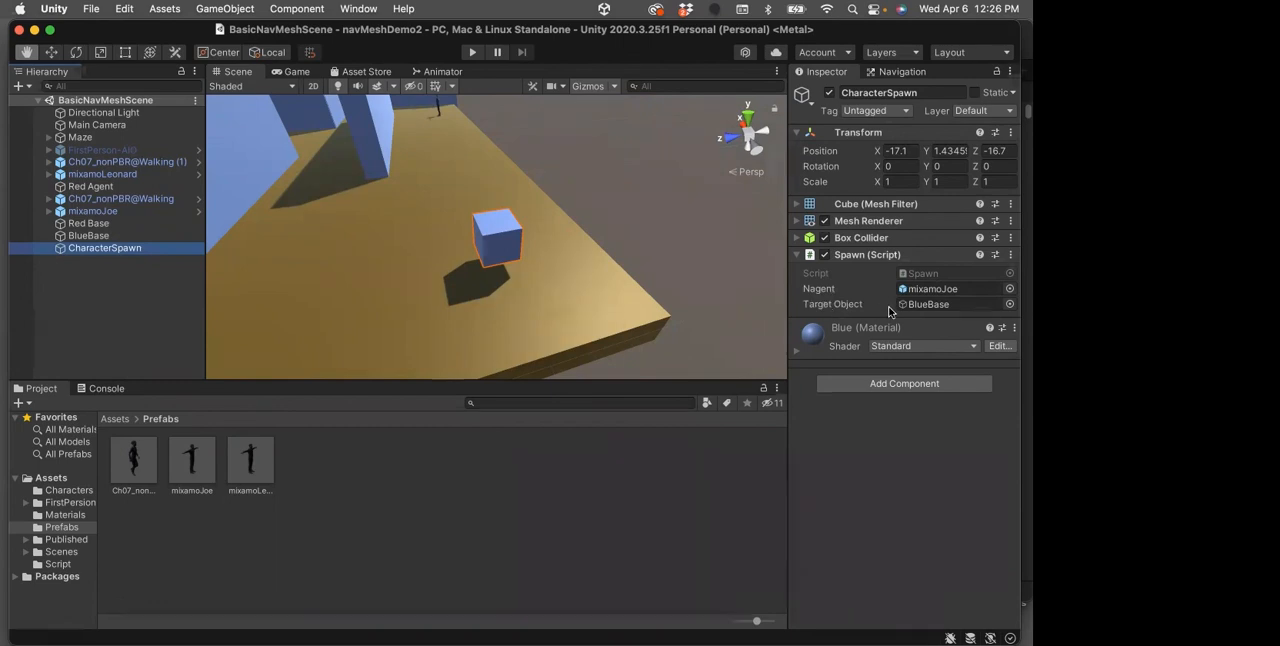
Open the Spawn script from the Script folder in Visual Studio and read its nagent variable, Instantiate call and repeating Invoke line
{"action": "left_click", "coordinate": [115, 420]}
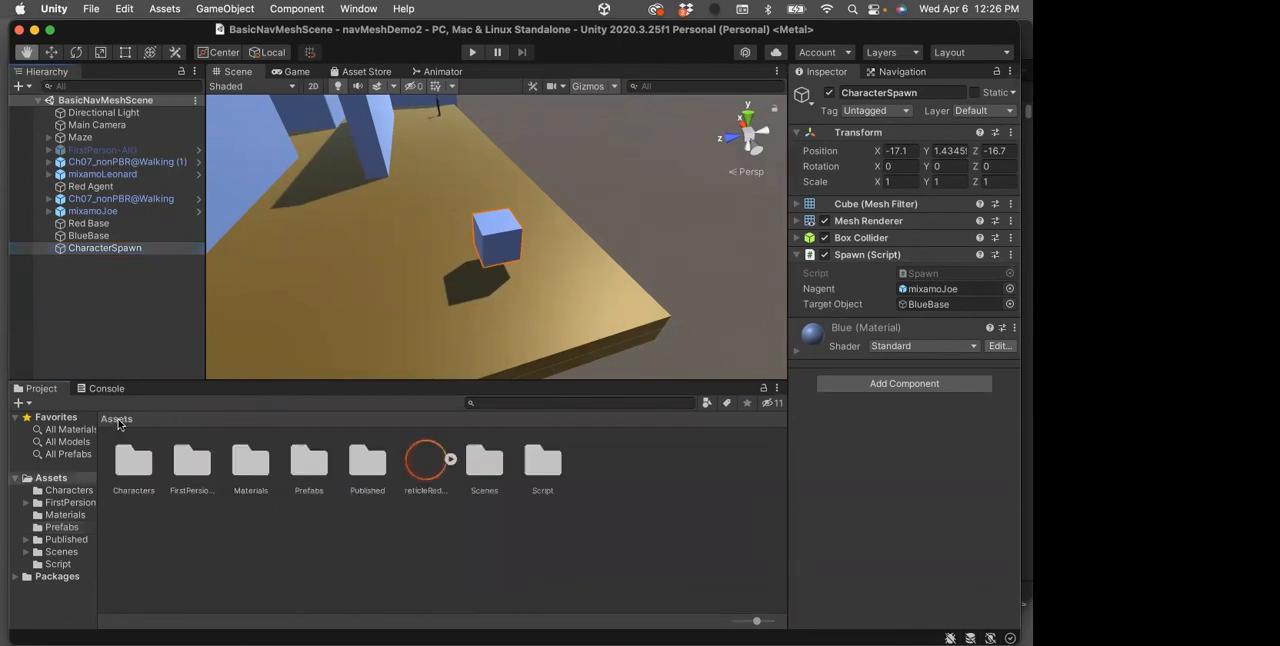
{"action": "double_click", "coordinate": [540, 465]}
{"action": "double_click", "coordinate": [362, 462]}
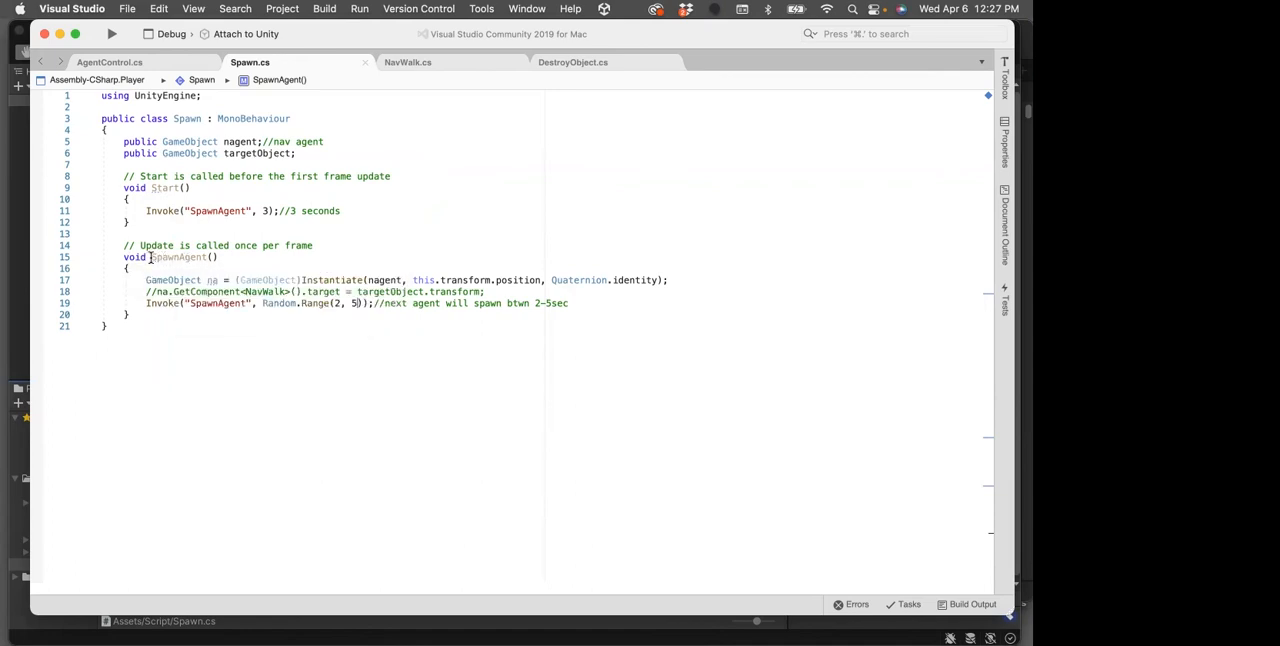
{"action": "mouse_move", "coordinate": [151, 257]}
{"action": "mouse_move", "coordinate": [172, 281]}
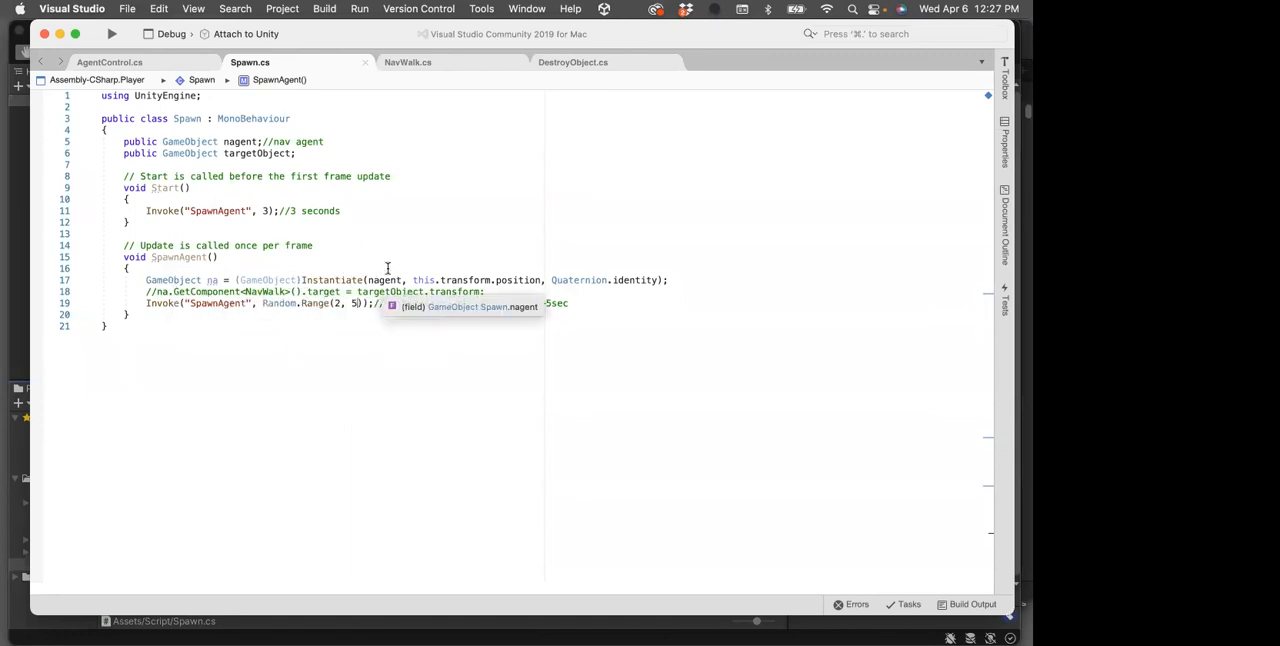
{"action": "left_click_drag", "start_coordinate": [225, 141], "coordinate": [256, 139]}
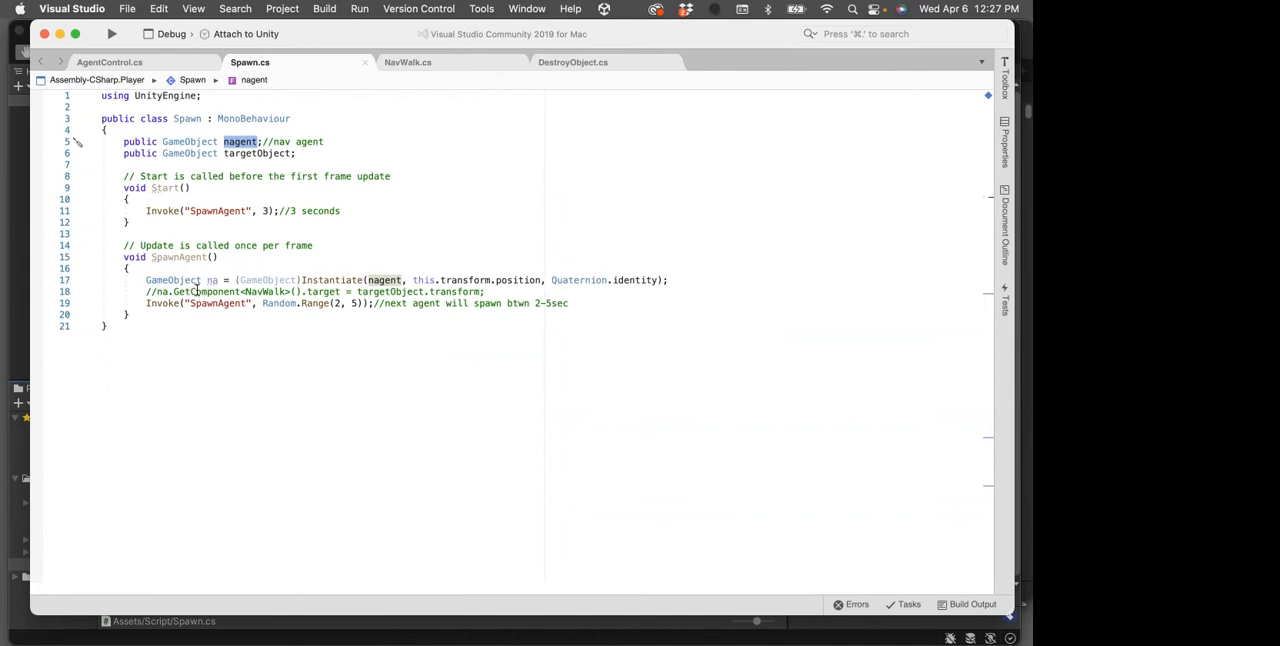
{"action": "left_click_drag", "start_coordinate": [146, 303], "coordinate": [370, 302]}
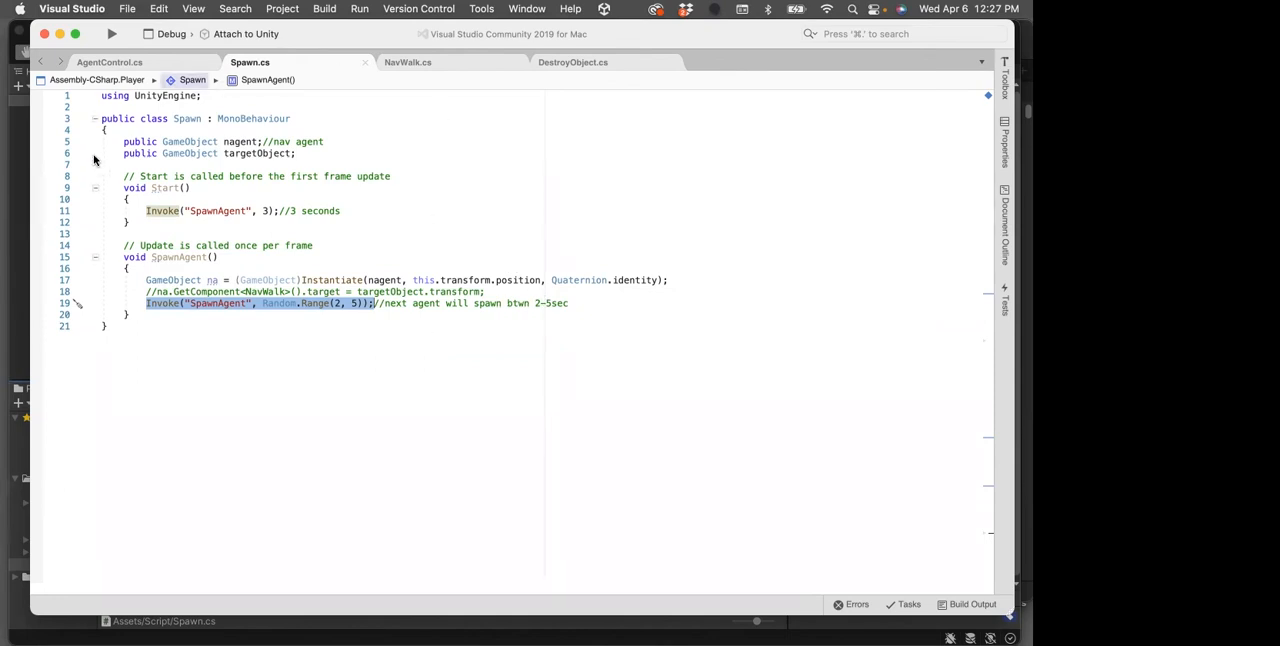
Return to Unity, recheck CharacterSpawn's Nagent and Target Object, and test-play the scene to watch the characters spawn
{"action": "left_click", "coordinate": [19, 214]}
{"action": "left_click", "coordinate": [497, 238]}
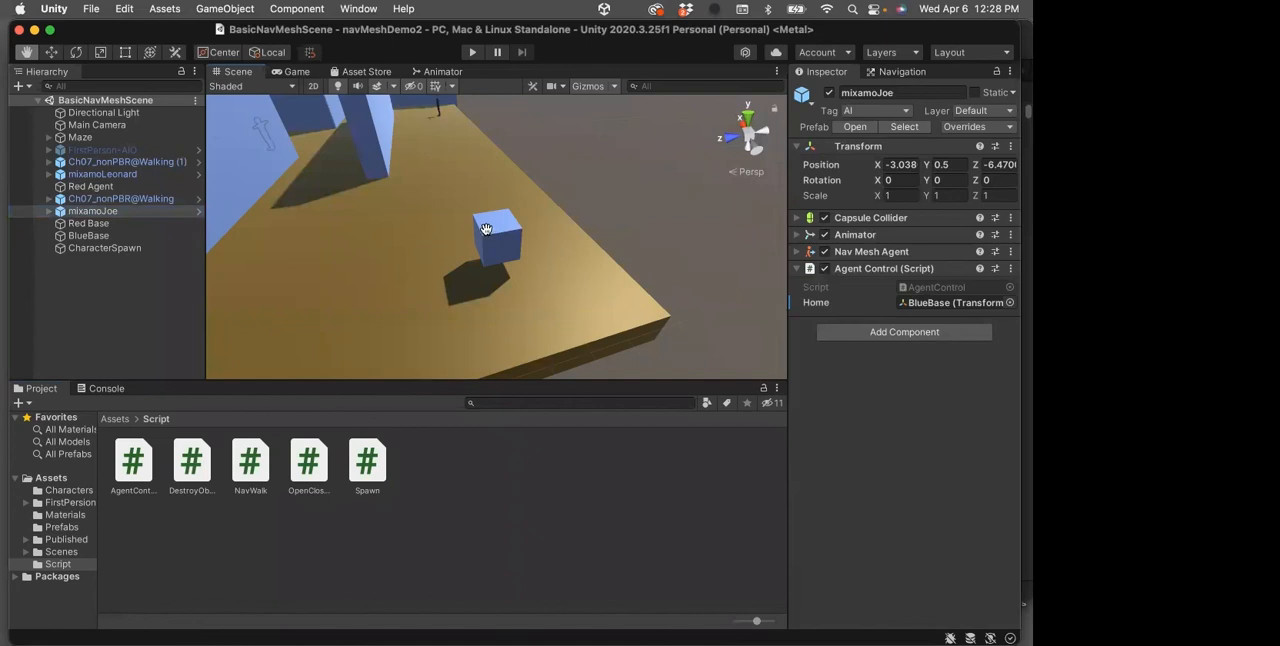
{"action": "left_click", "coordinate": [79, 249]}
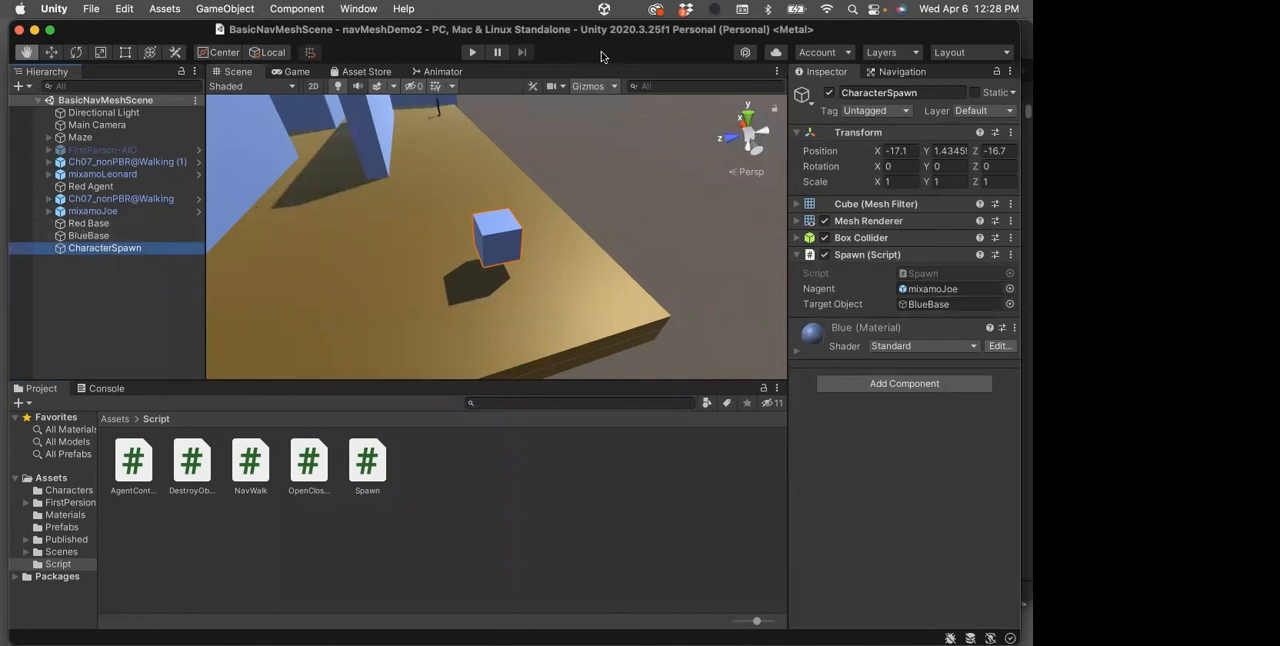
{"action": "left_click", "coordinate": [471, 53]}
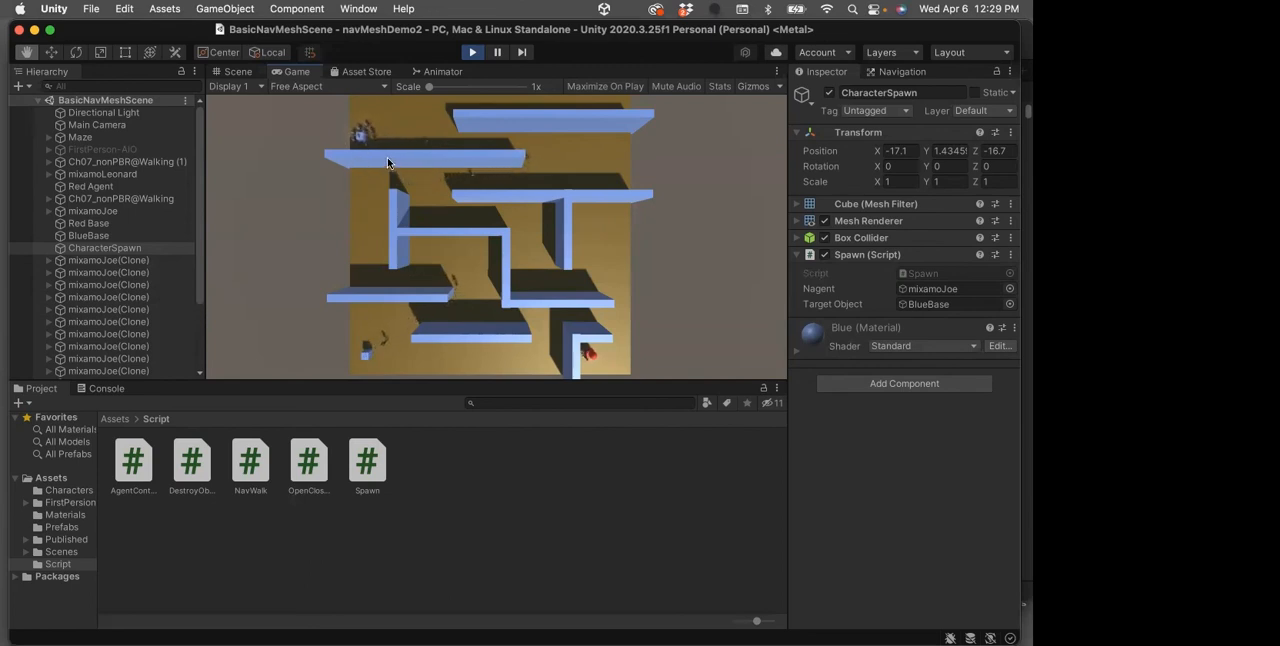
{"action": "left_click", "coordinate": [474, 53]}
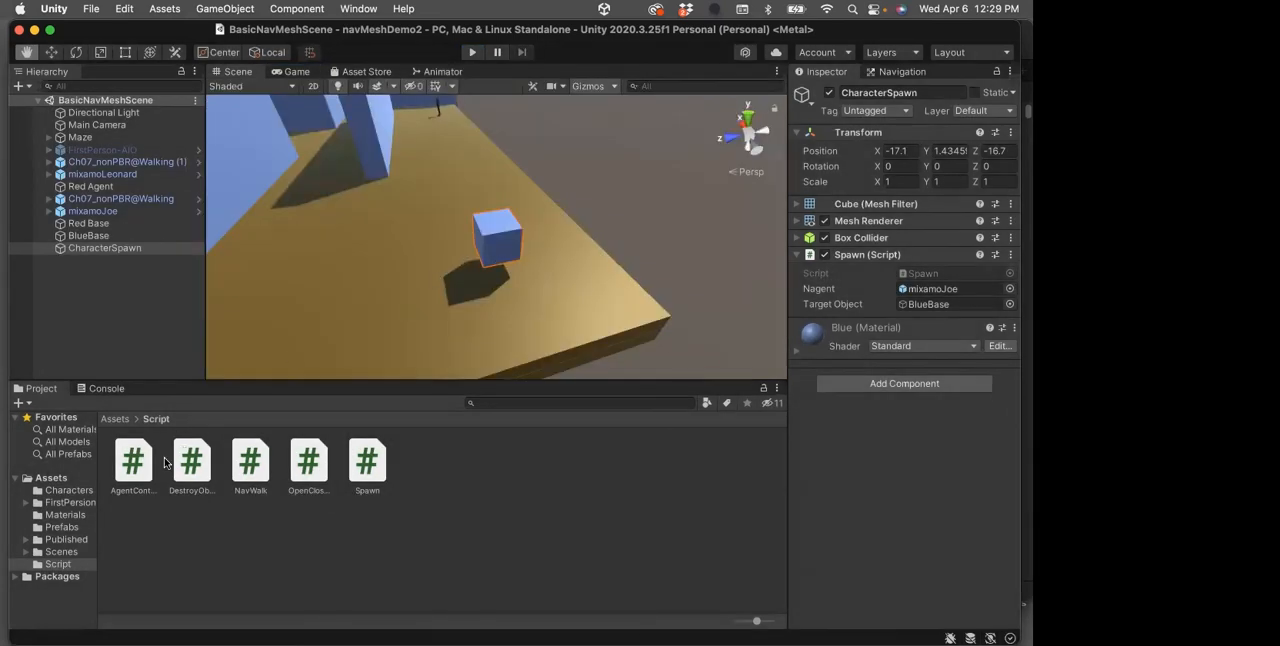
In Visual Studio, change the repeating SpawnAgent Invoke line of the Spawn script to Random.Range(2, 30) and save the script
{"action": "double_click", "coordinate": [375, 472]}
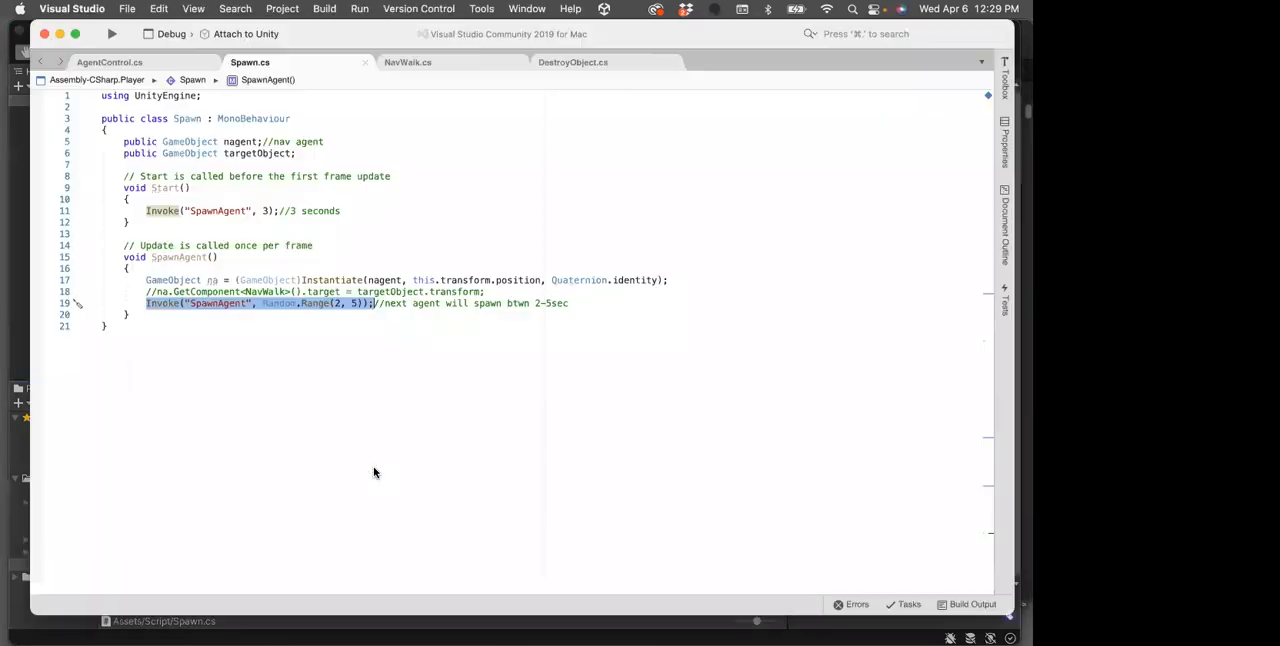
{"action": "left_click", "coordinate": [336, 303]}
{"action": "type", "text": "0"}
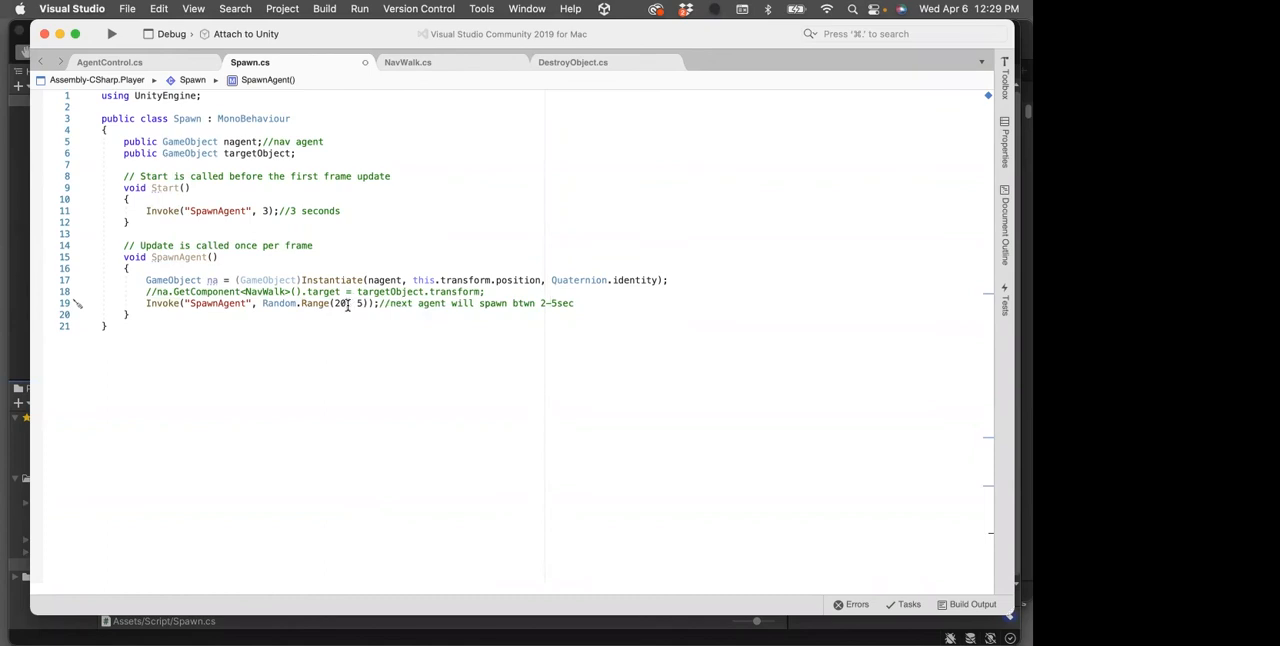
{"action": "double_click", "coordinate": [338, 304]}
{"action": "type", "text": "2"}
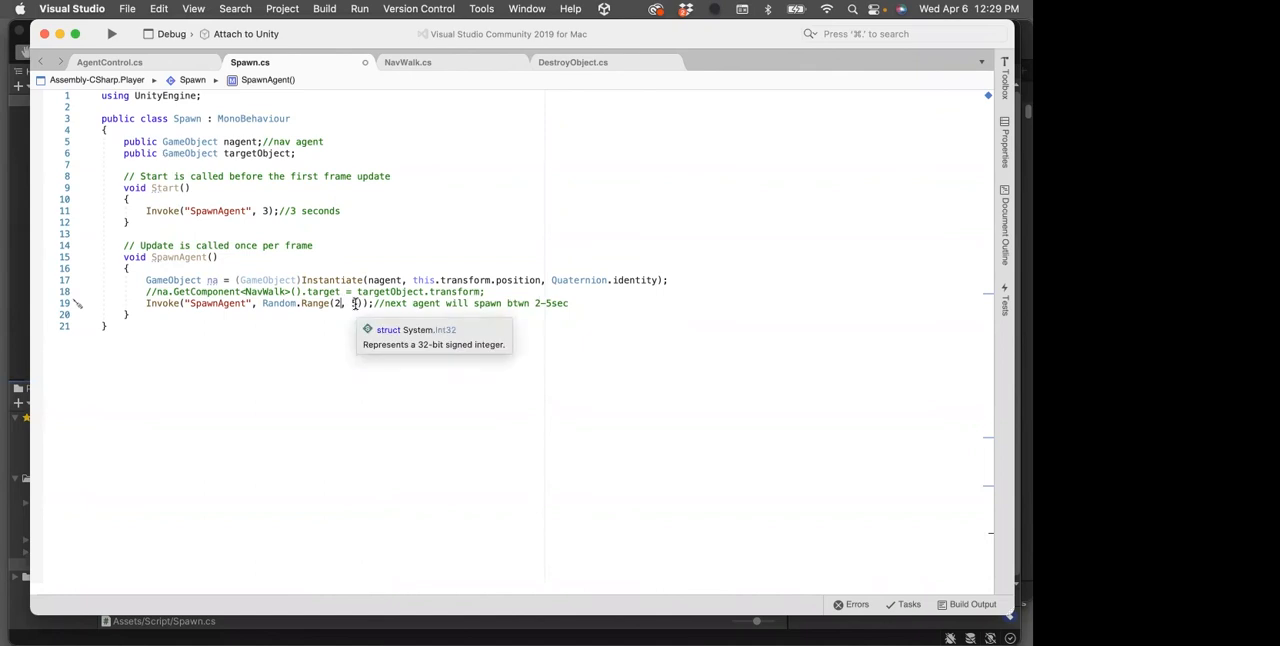
{"action": "double_click", "coordinate": [352, 304]}
{"action": "type", "text": "30"}
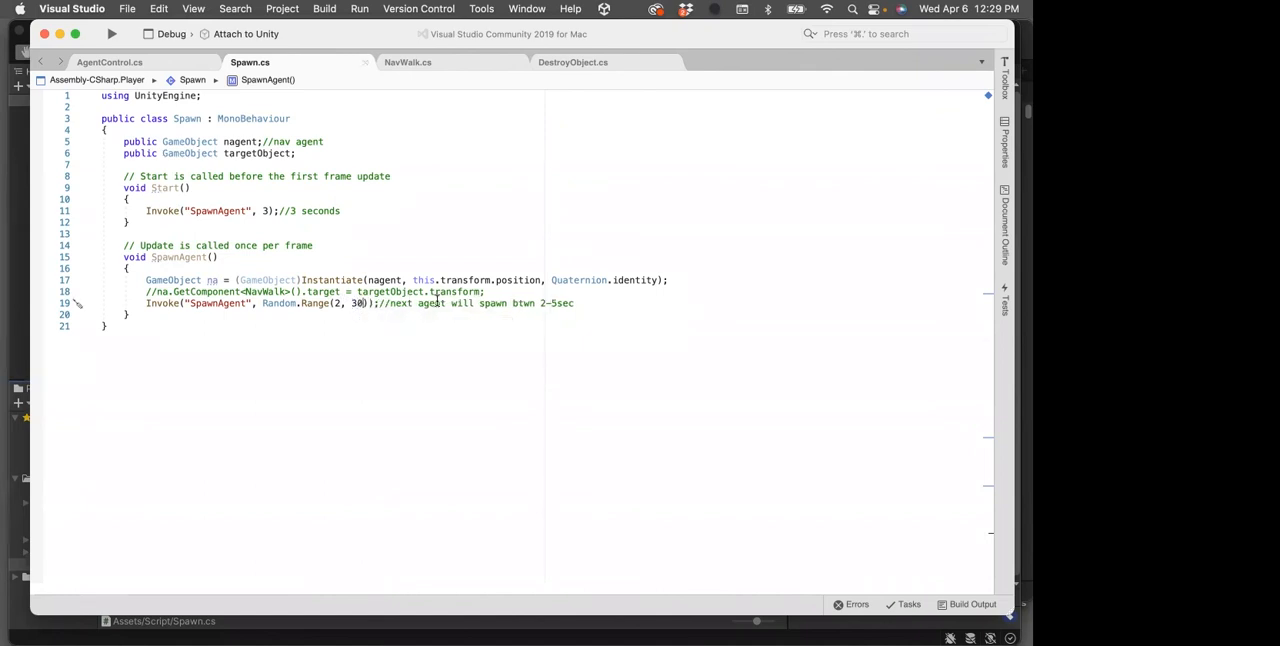
Return to Unity, test-play the scene from the overhead camera to watch the spawn timing, and stop playback
{"action": "left_click", "coordinate": [19, 307]}
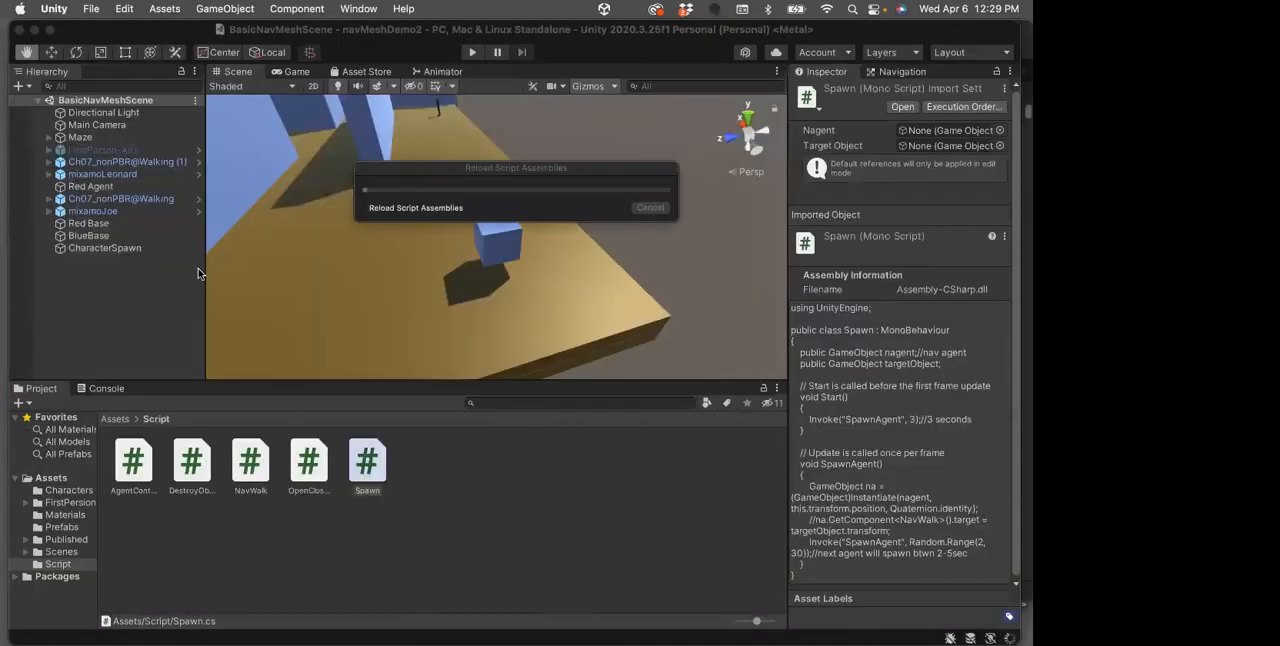
{"action": "left_click", "coordinate": [200, 272]}
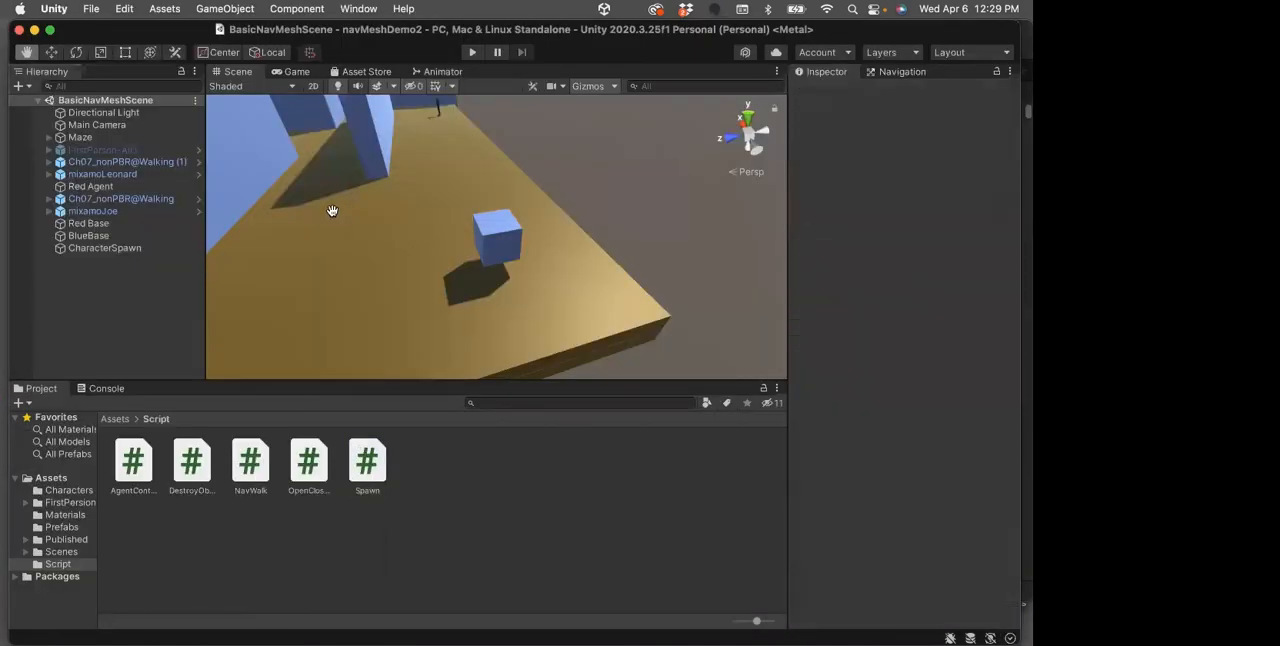
{"action": "left_click", "coordinate": [472, 52]}
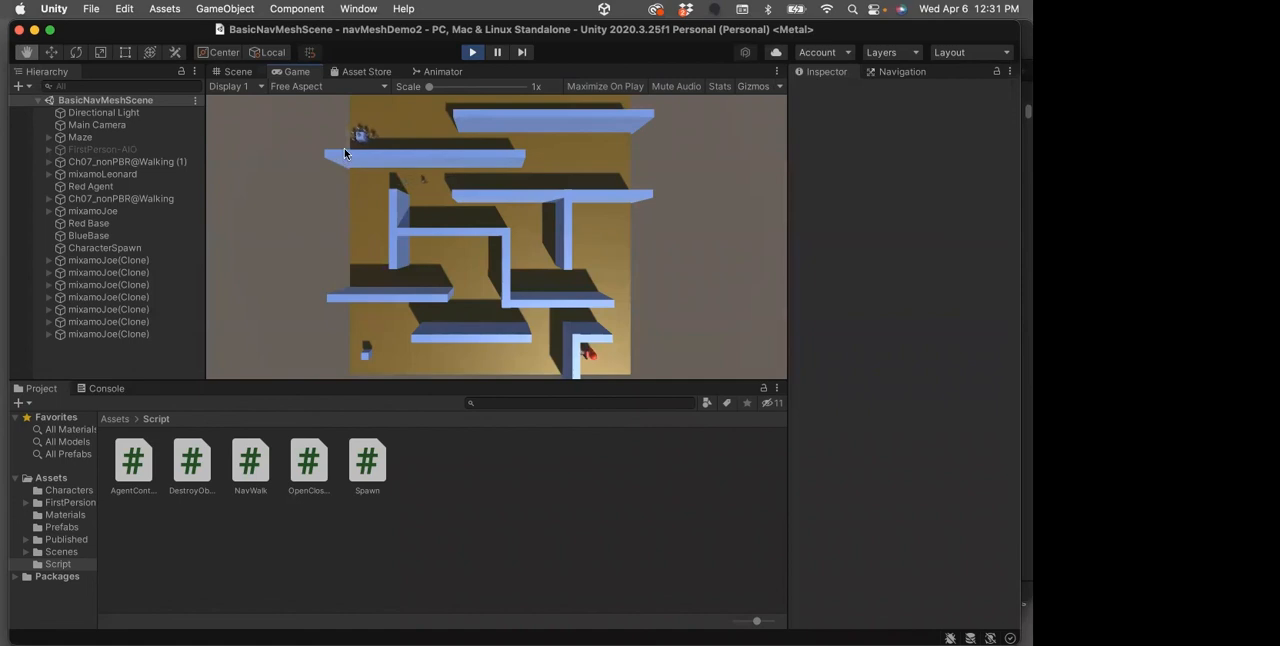
{"action": "left_click", "coordinate": [470, 52]}
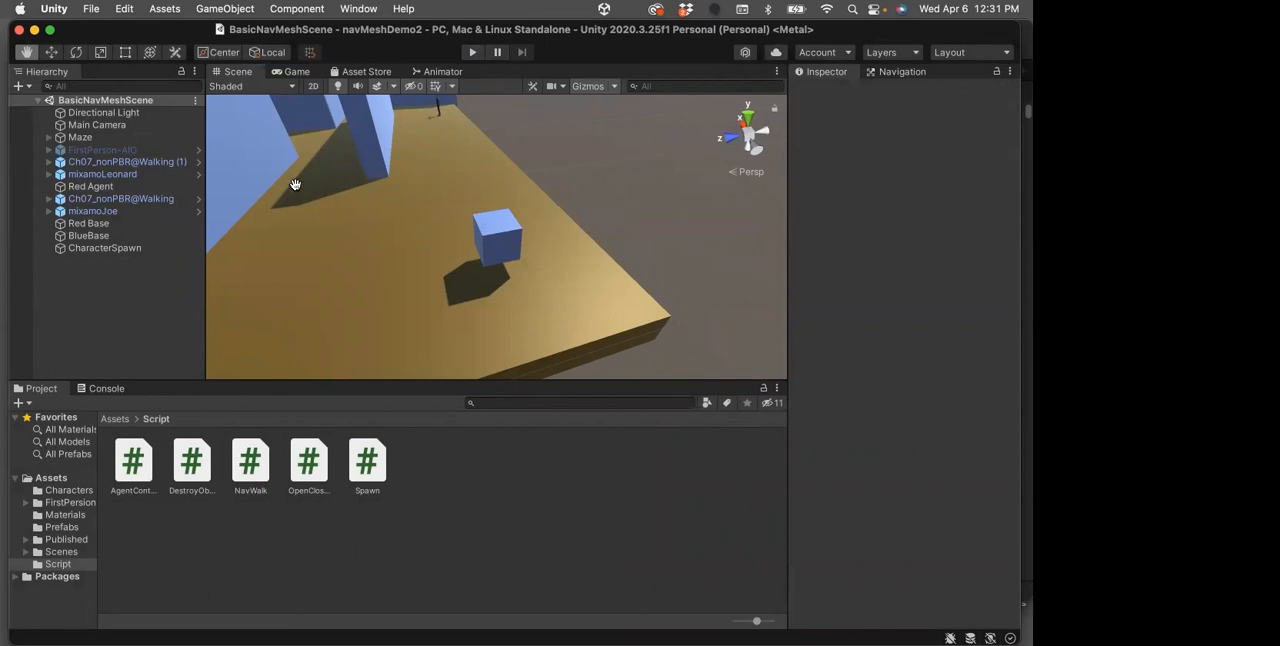
Deactivate the Main Camera and activate the FirstPerson-AIO controller in the scene
{"action": "left_click", "coordinate": [97, 125]}
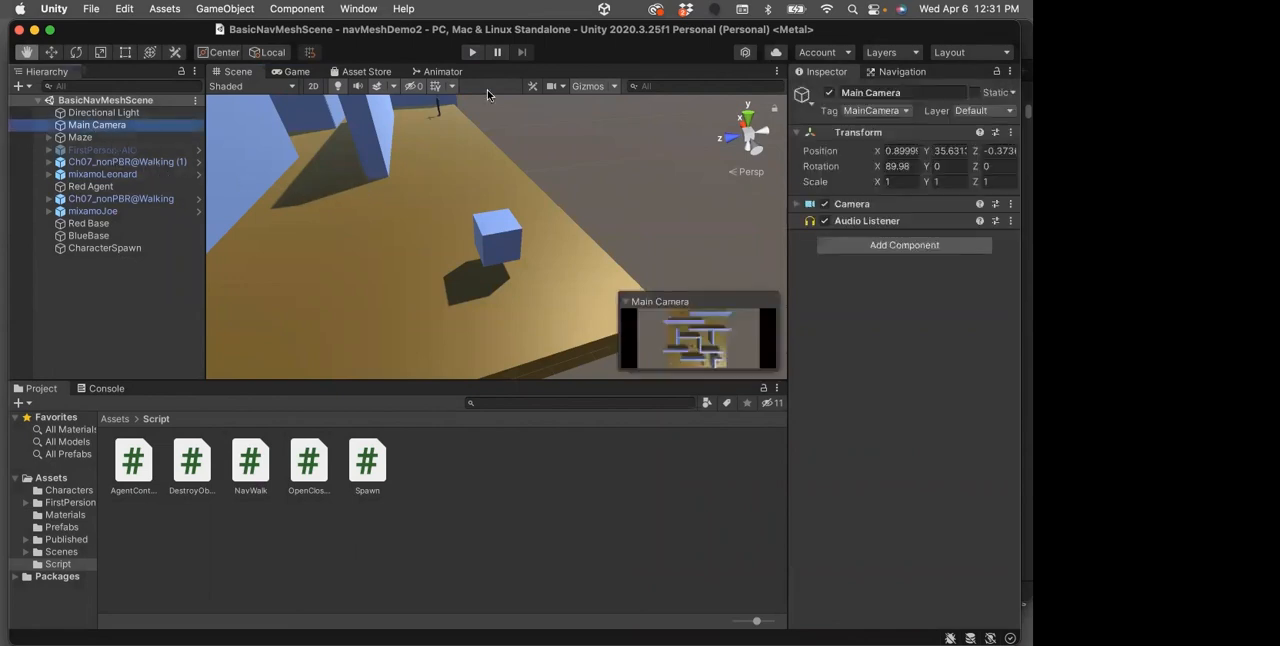
{"action": "left_click", "coordinate": [828, 93]}
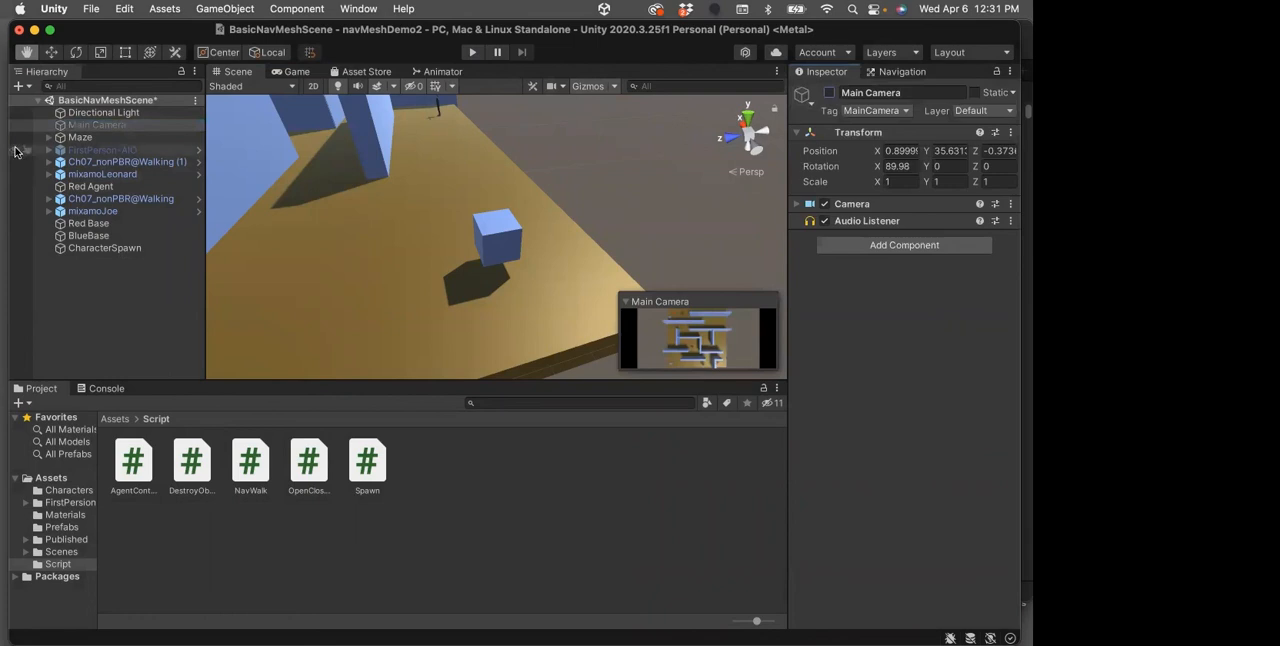
{"action": "left_click", "coordinate": [100, 150]}
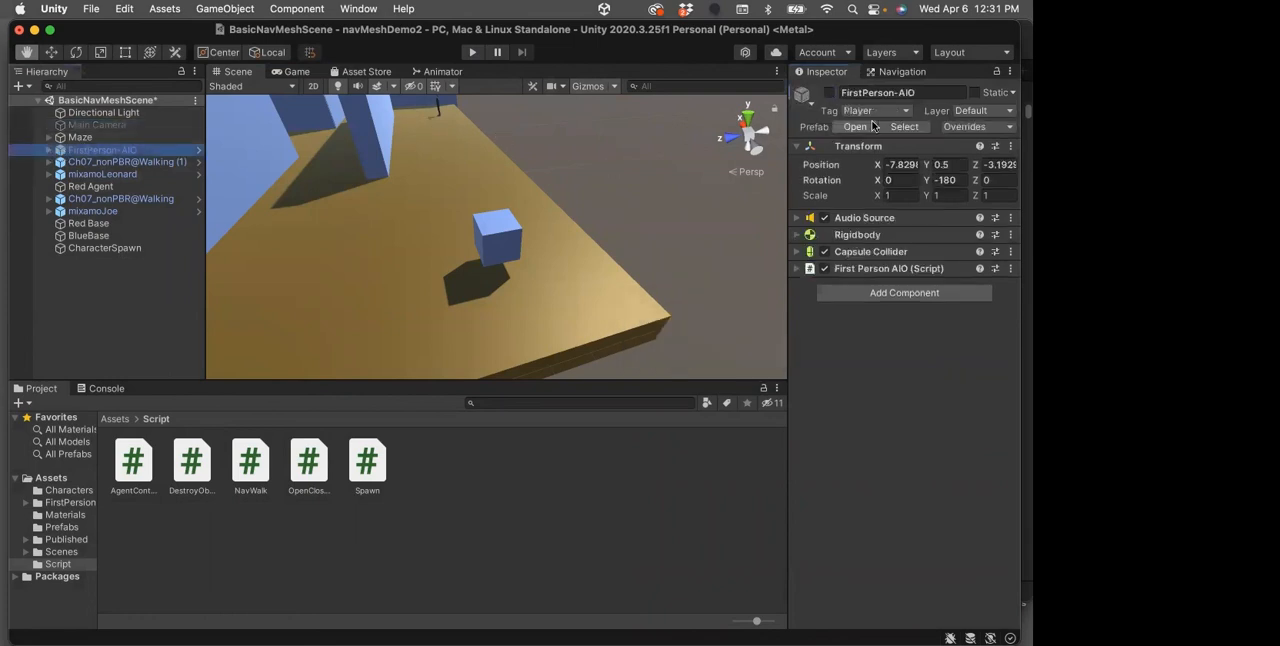
{"action": "left_click", "coordinate": [830, 94]}
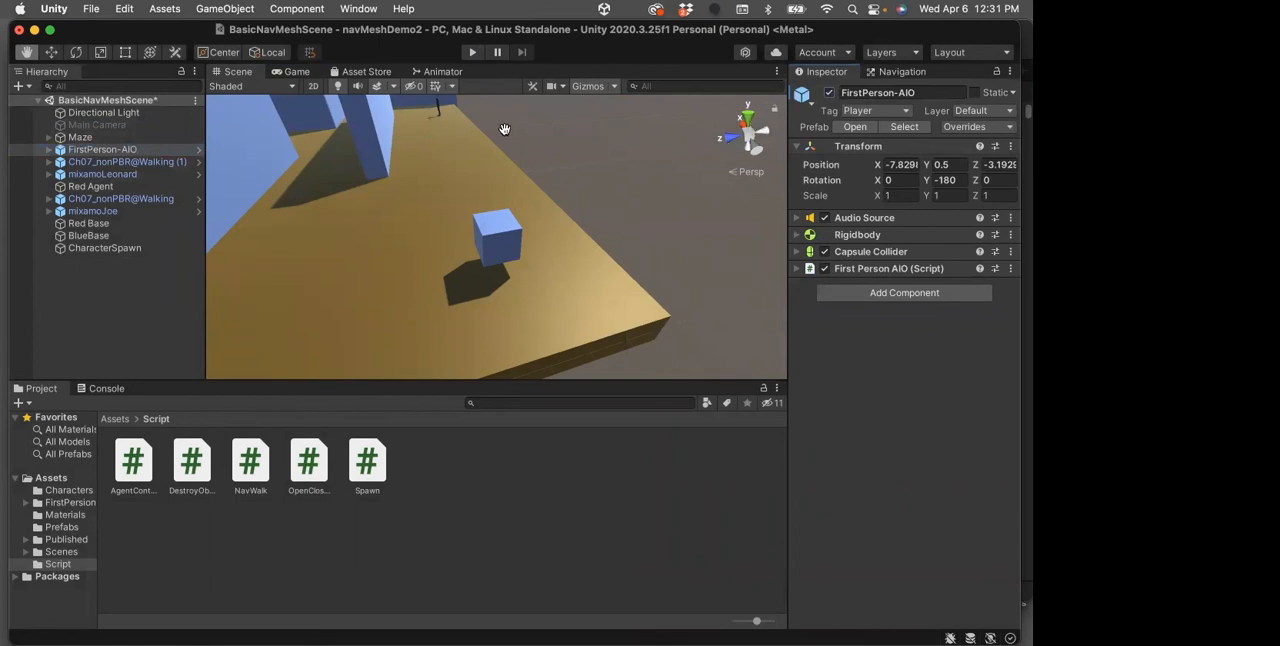
Play the scene in first person and follow a walking suited character through the maze corridors
{"action": "left_click", "coordinate": [474, 53]}
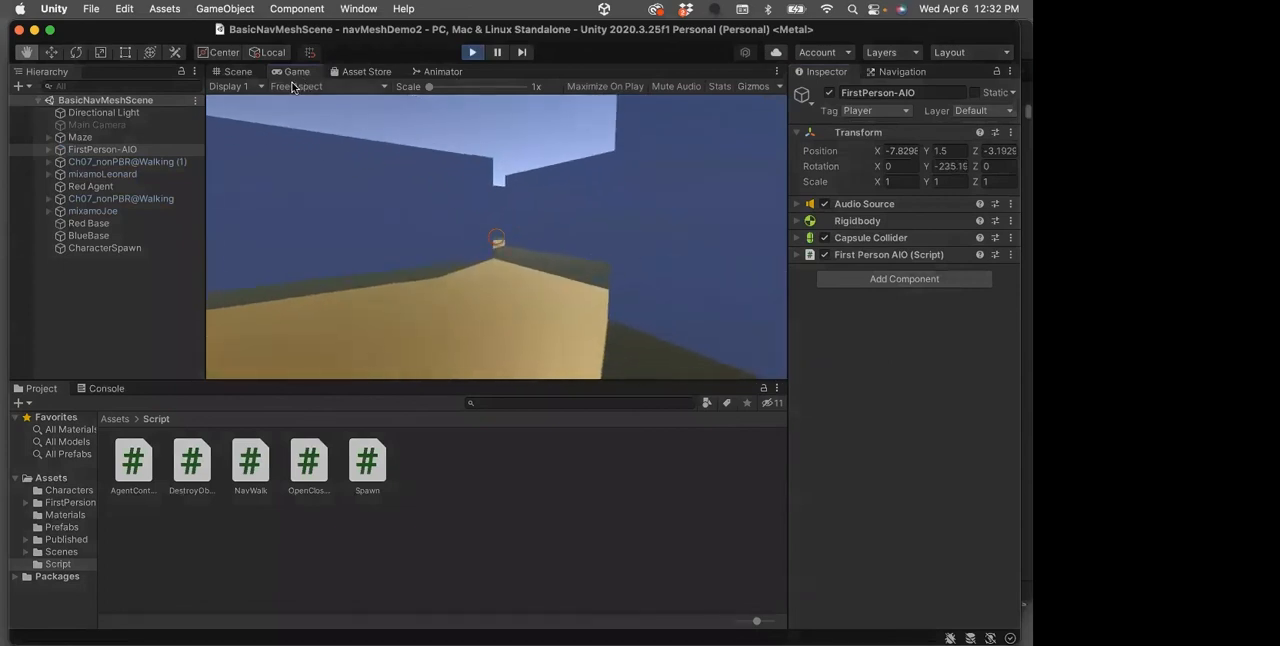
{"action": "key", "text": "w"}
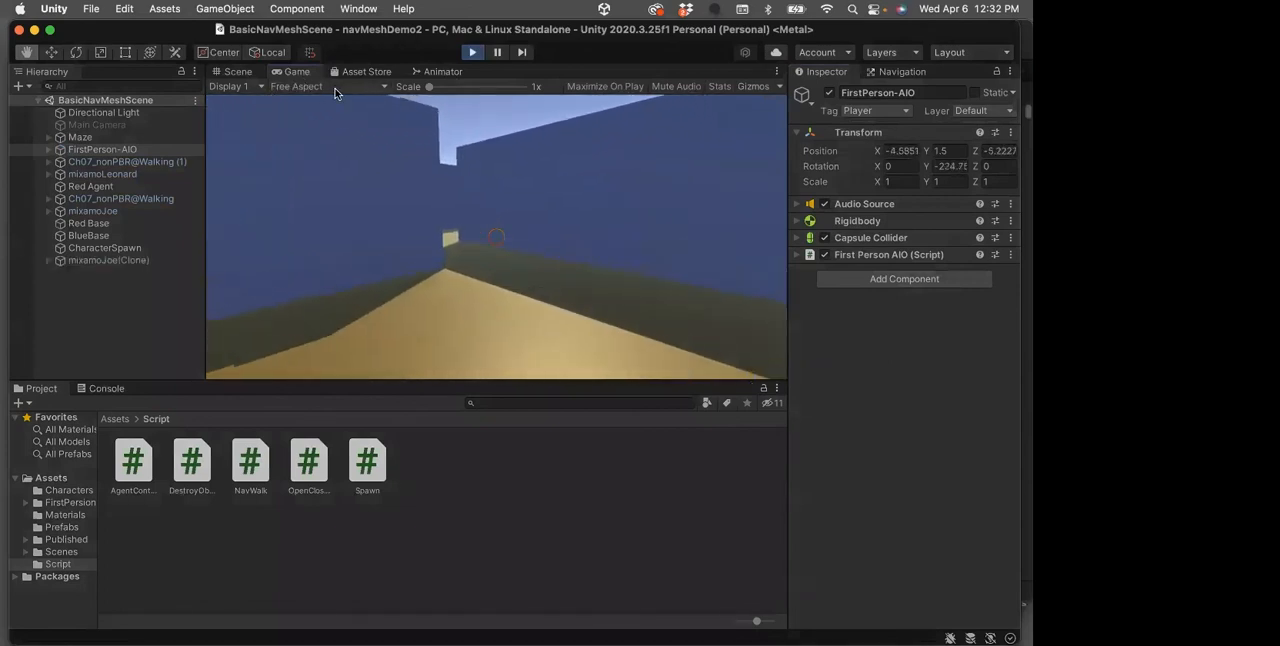
{"action": "key", "text": "w"}
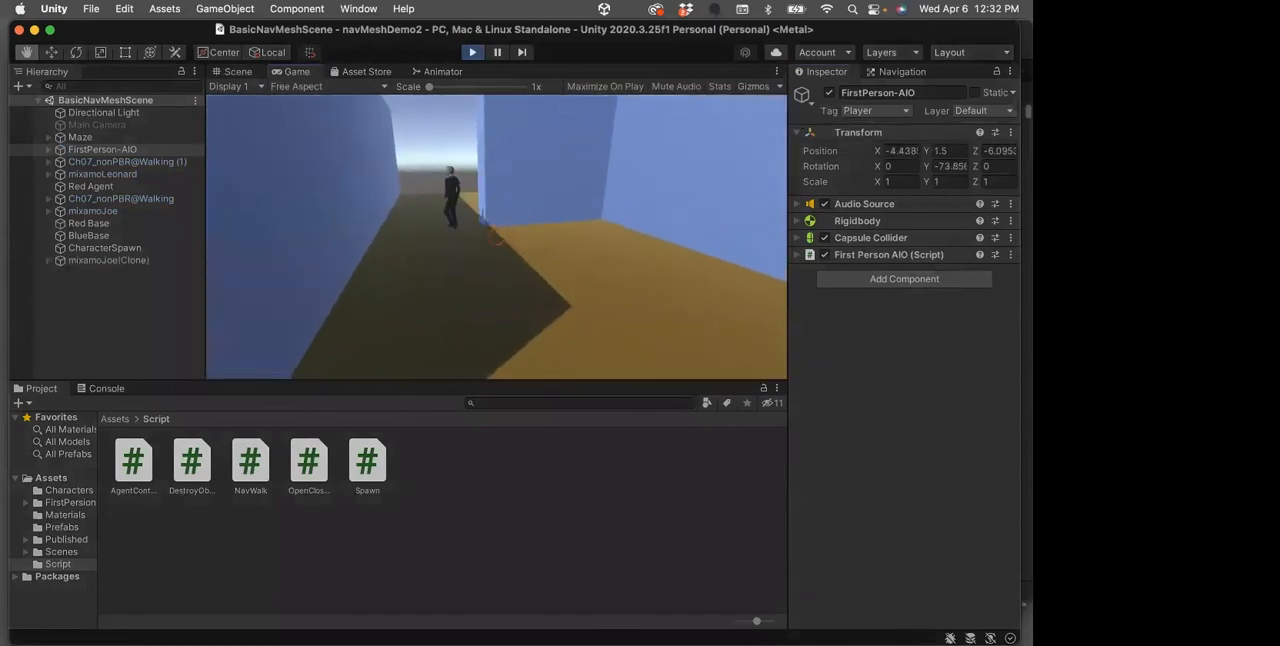
{"action": "key", "text": "w"}
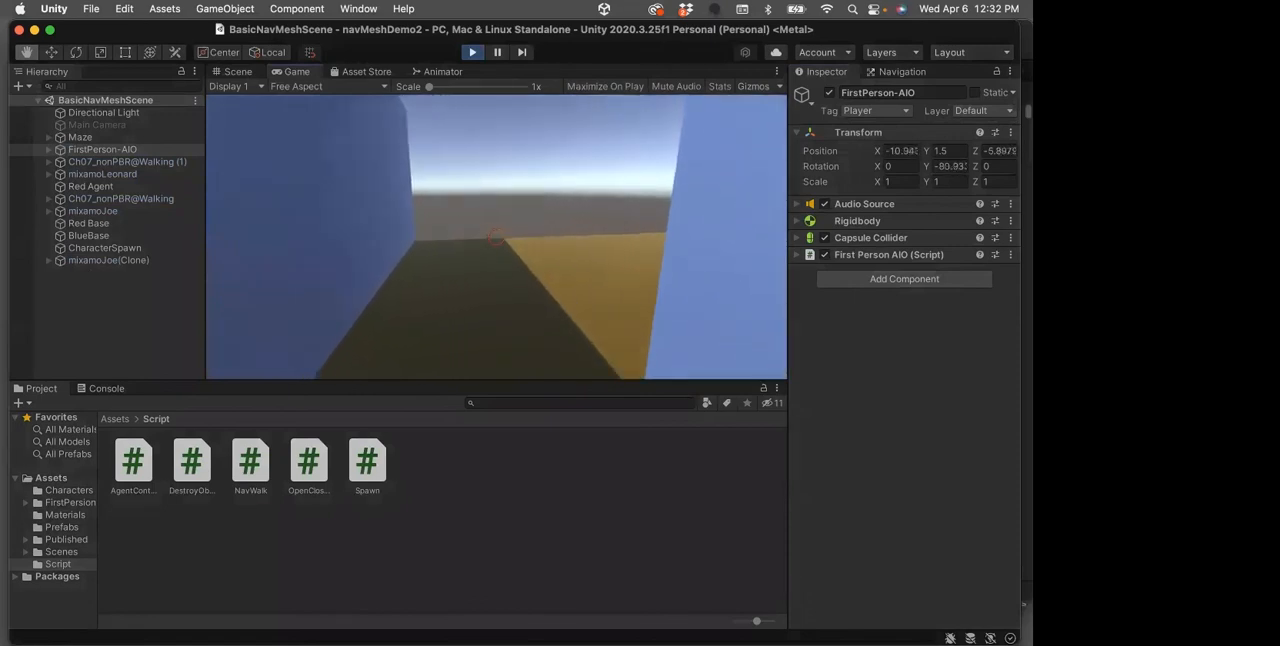
{"action": "key", "text": "w"}
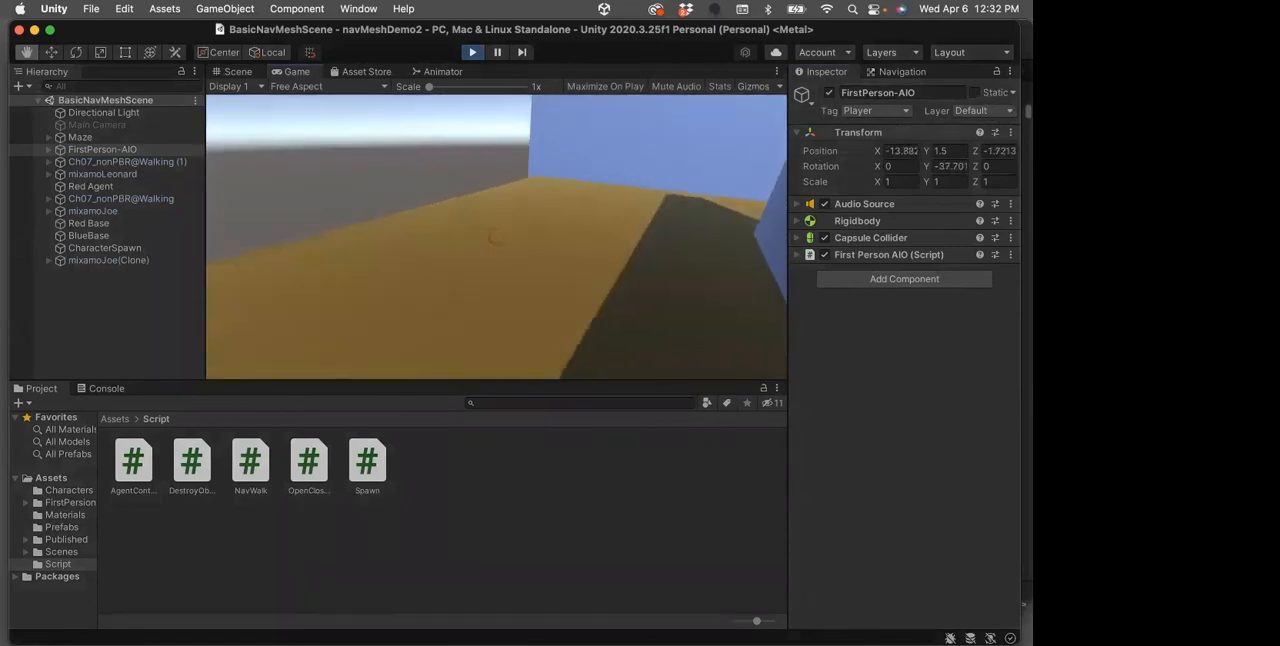
{"action": "key", "text": "w"}
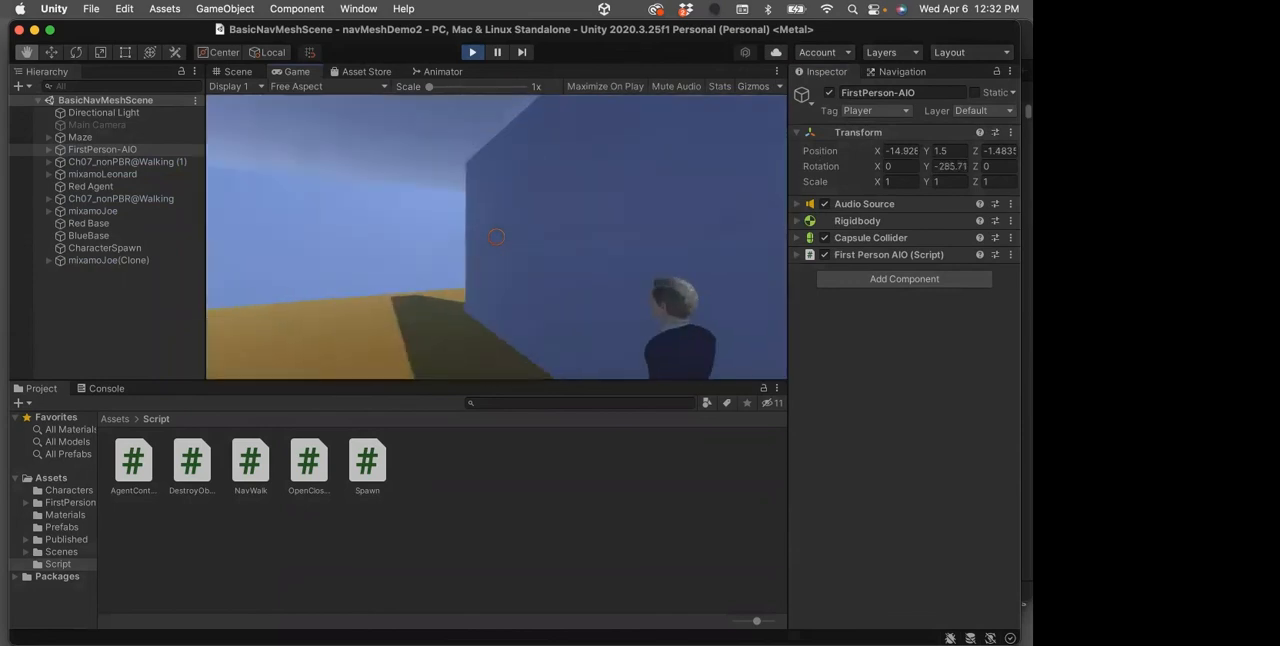
{"action": "key", "text": "w"}
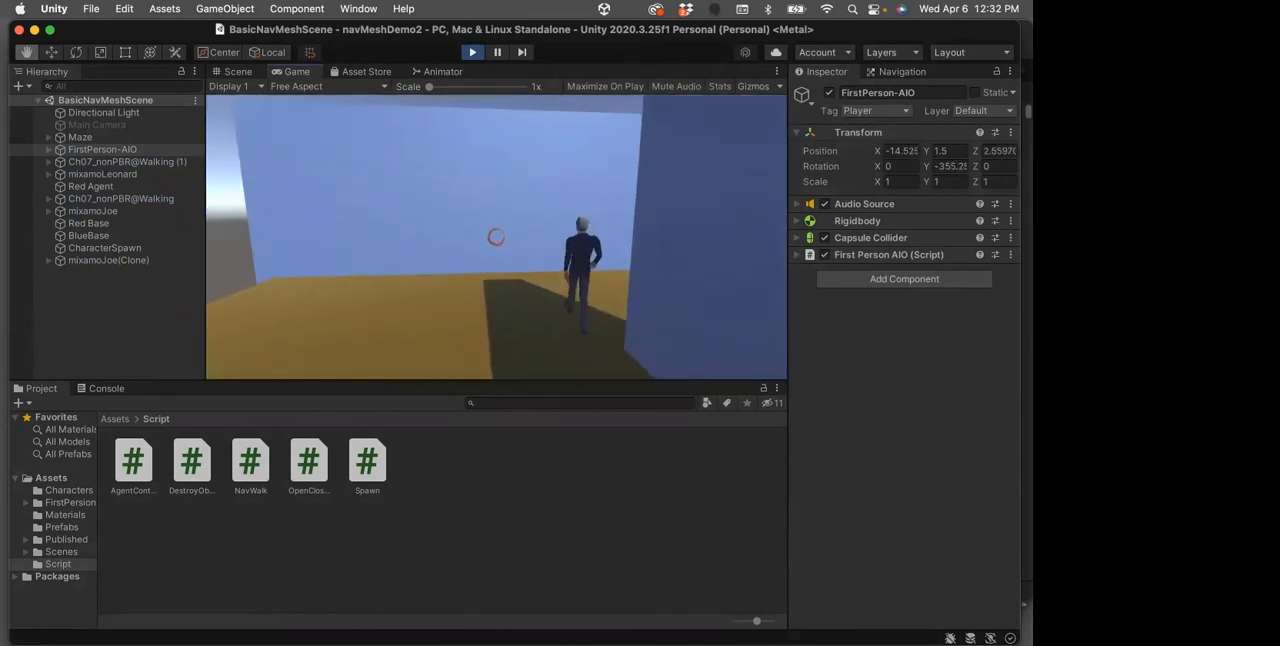
{"action": "key", "text": "w"}
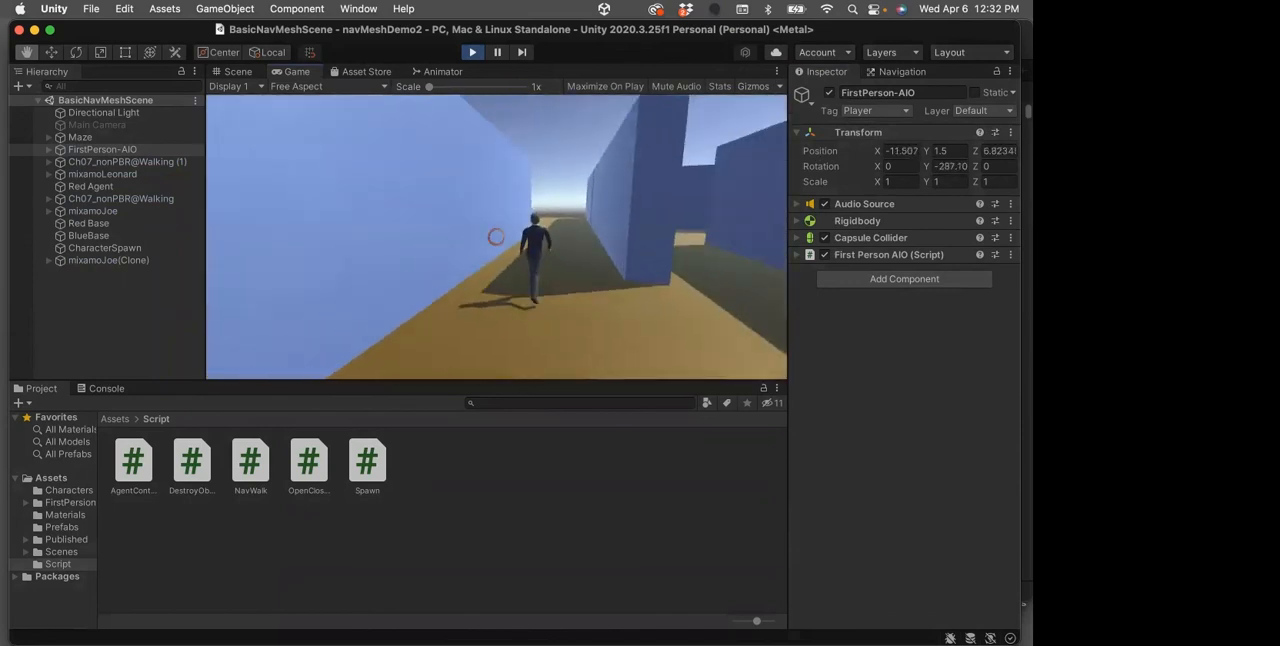
Walk across the maze to the Red Agent and circle it to examine the characters gathered there
{"action": "key", "text": "w"}
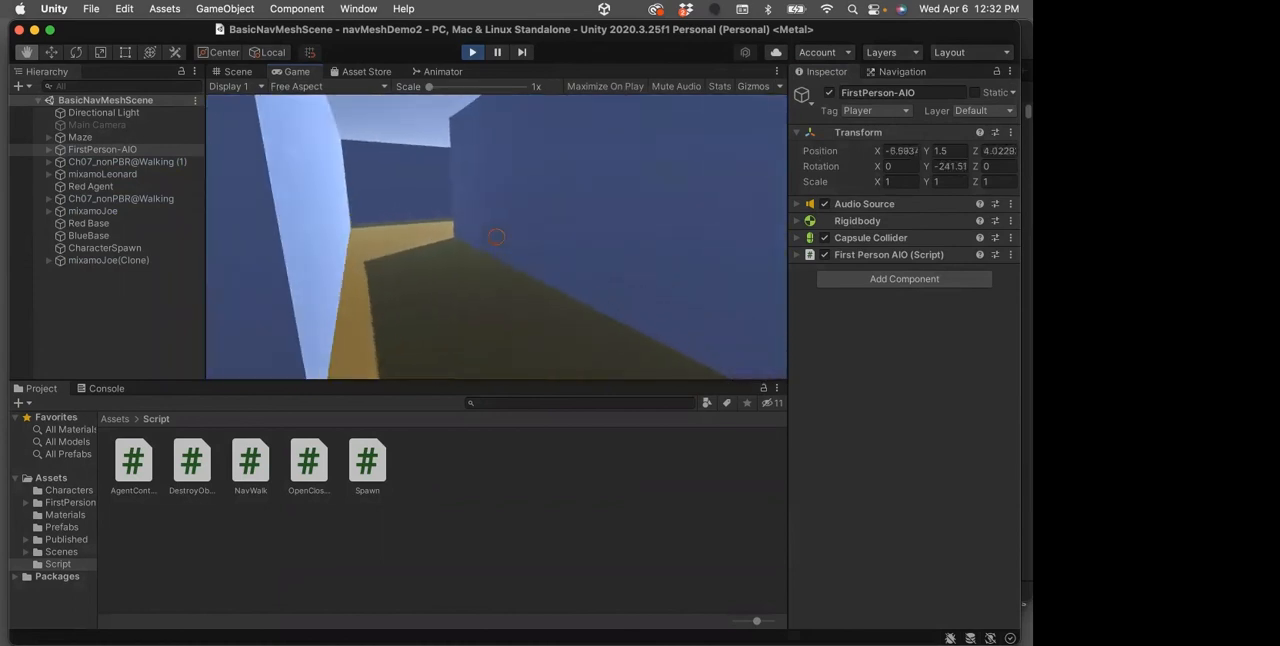
{"action": "key", "text": "w"}
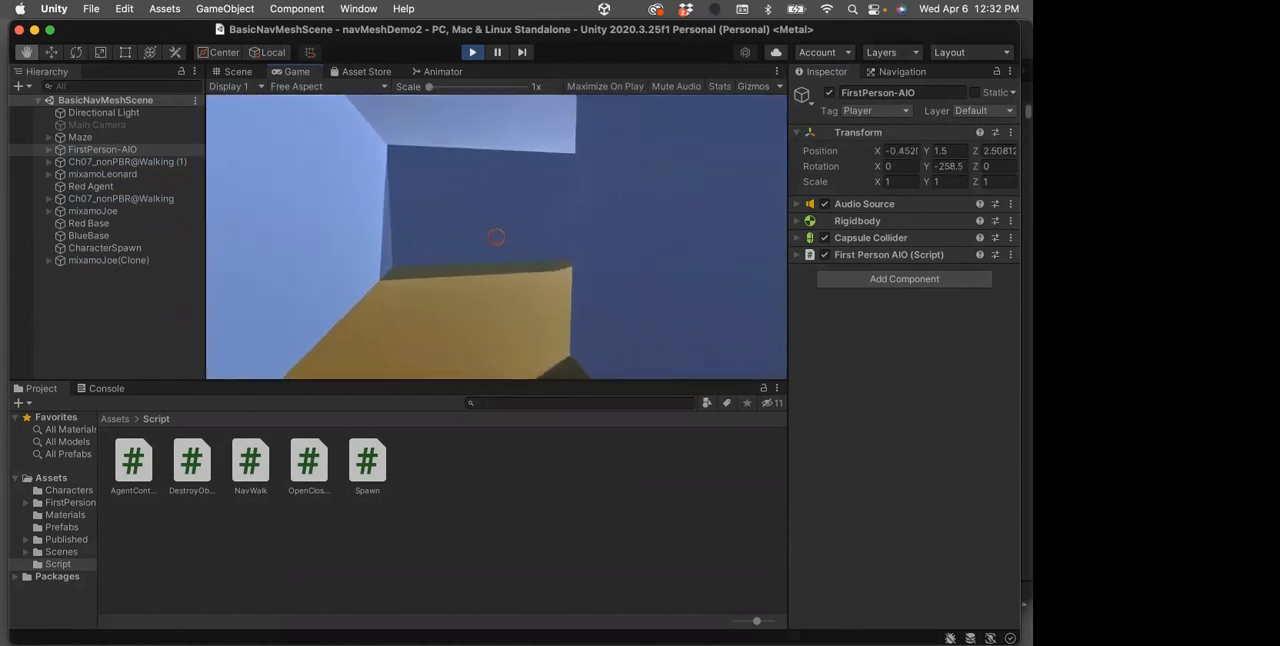
{"action": "key", "text": "w"}
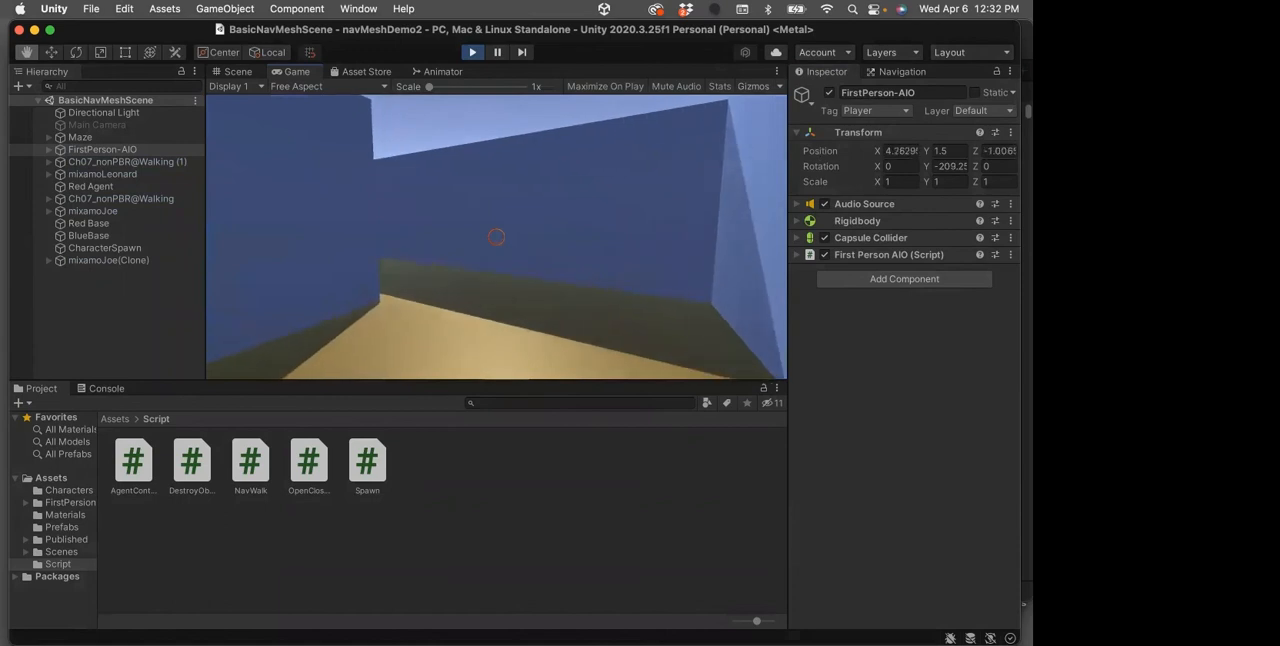
{"action": "key", "text": "w"}
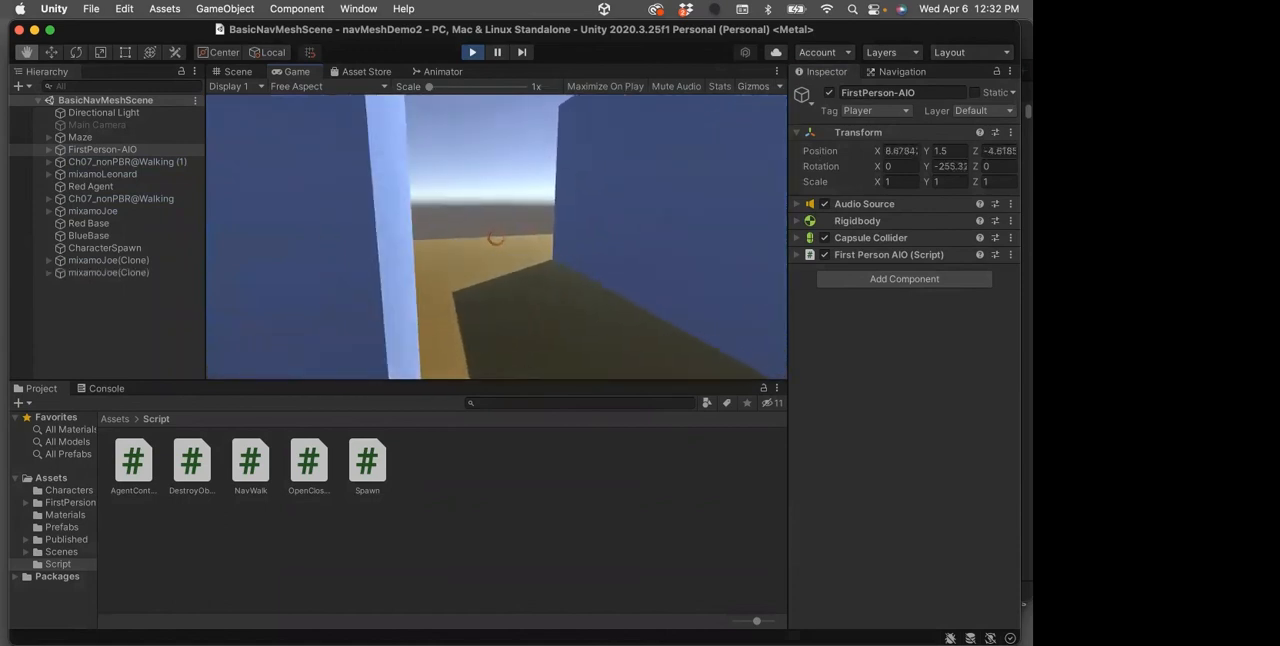
{"action": "key", "text": "w"}
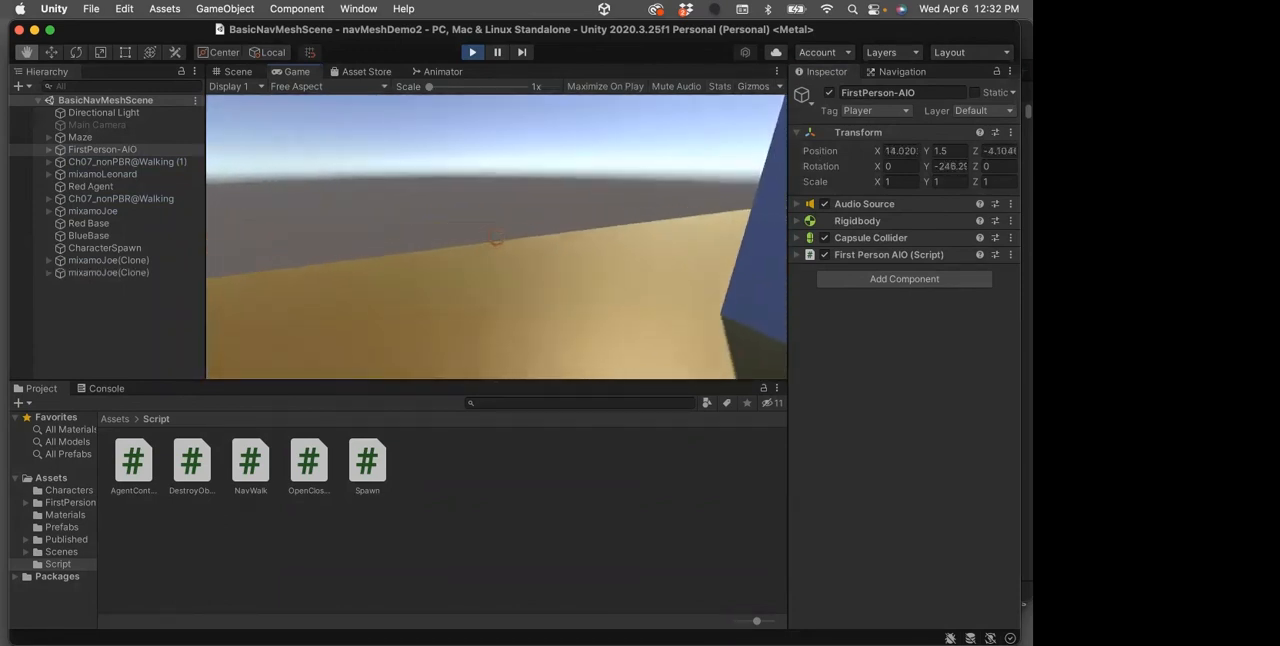
{"action": "key", "text": "w"}
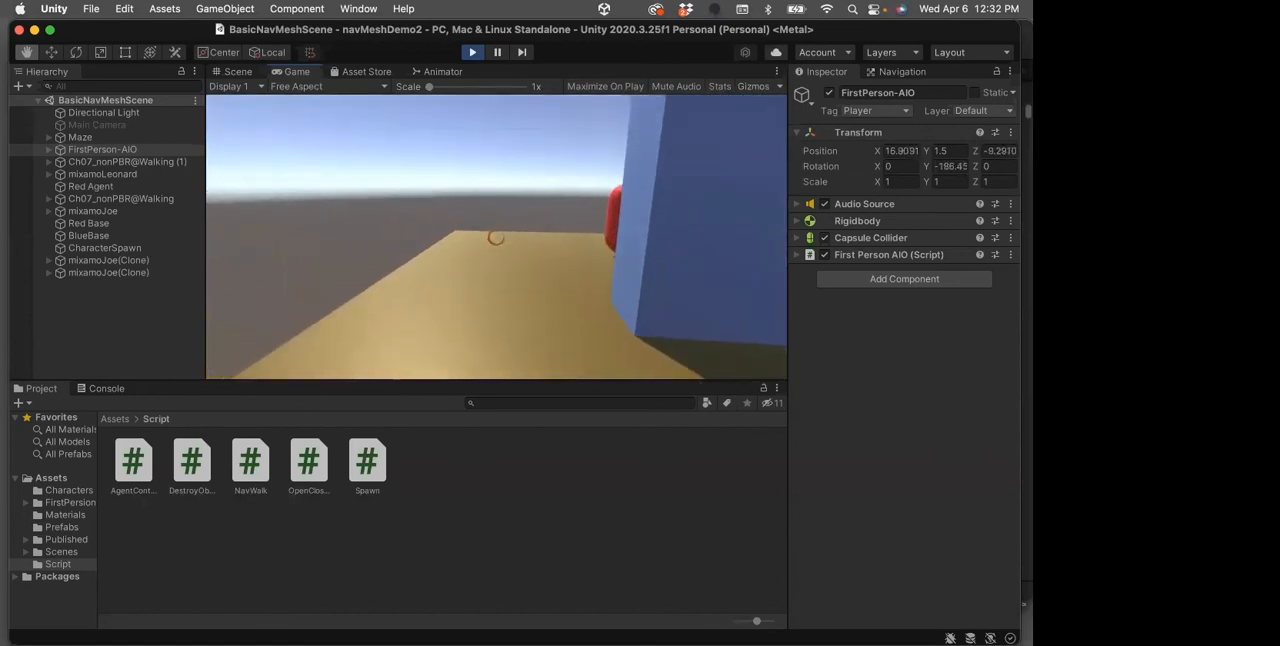
{"action": "key", "text": "w"}
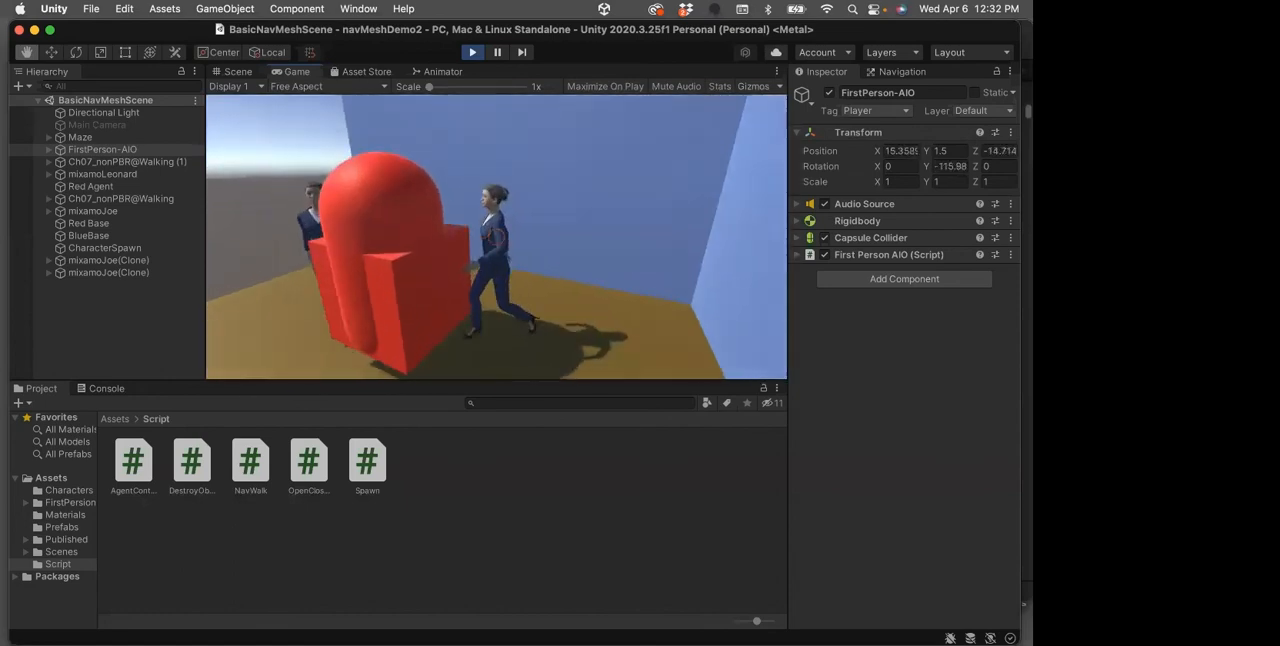
{"action": "key", "text": "w"}
{"action": "key", "text": "w"}
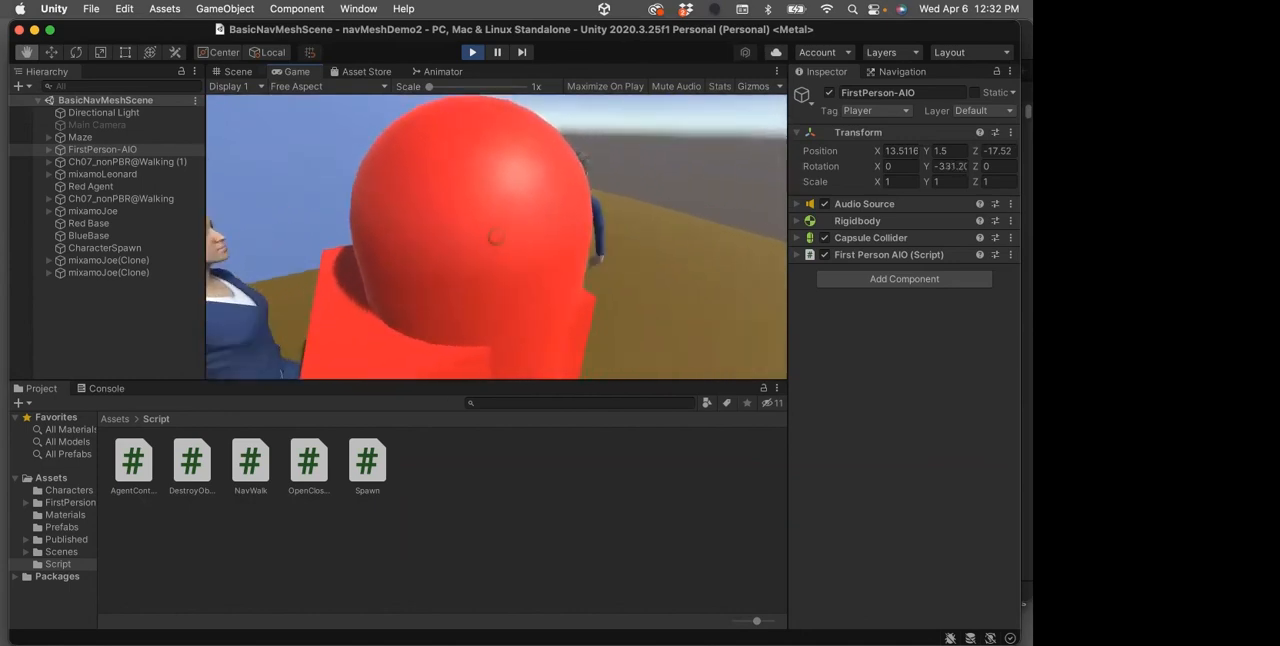
{"action": "key", "text": "w"}
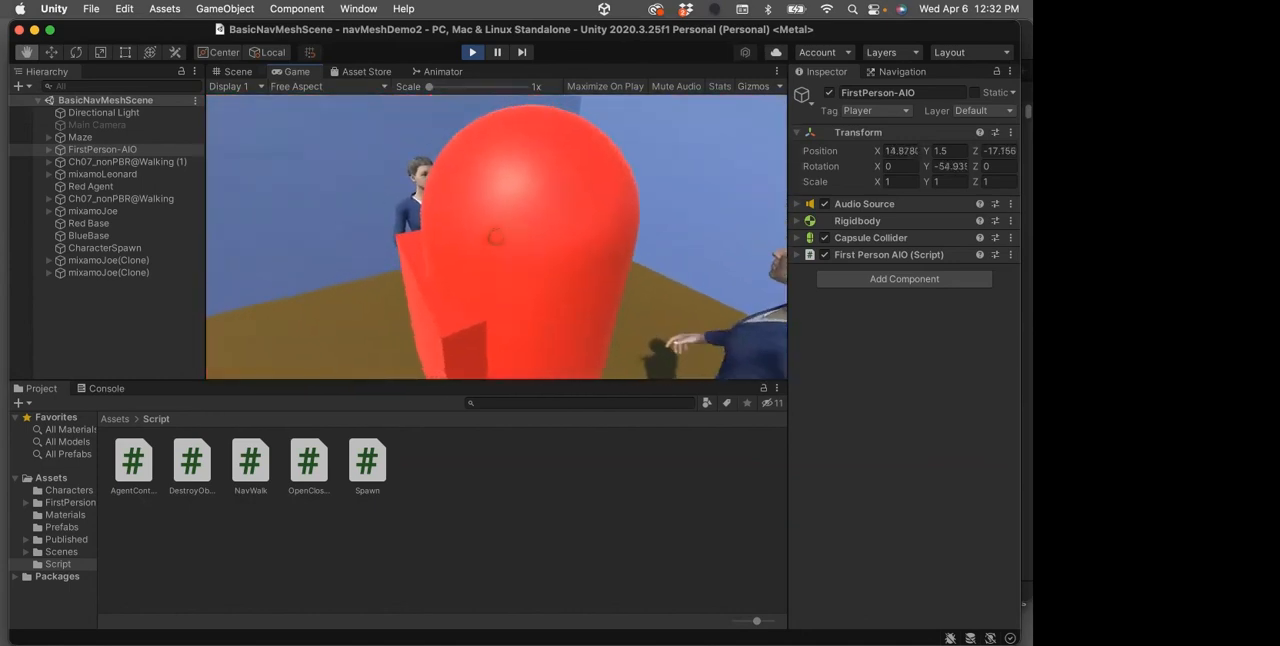
{"action": "key", "text": "w"}
Walk from the Red Agent through the maze corridors to the BlueBase cube at the far corner
{"action": "key", "text": "w"}
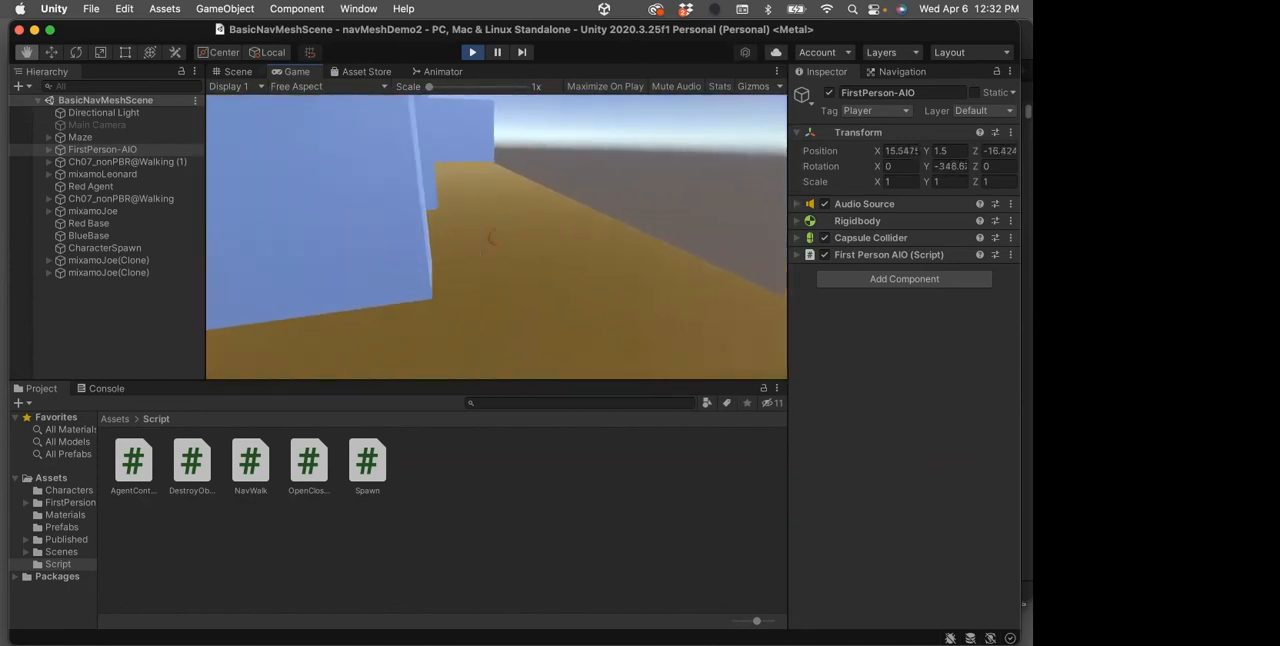
{"action": "key", "text": "w"}
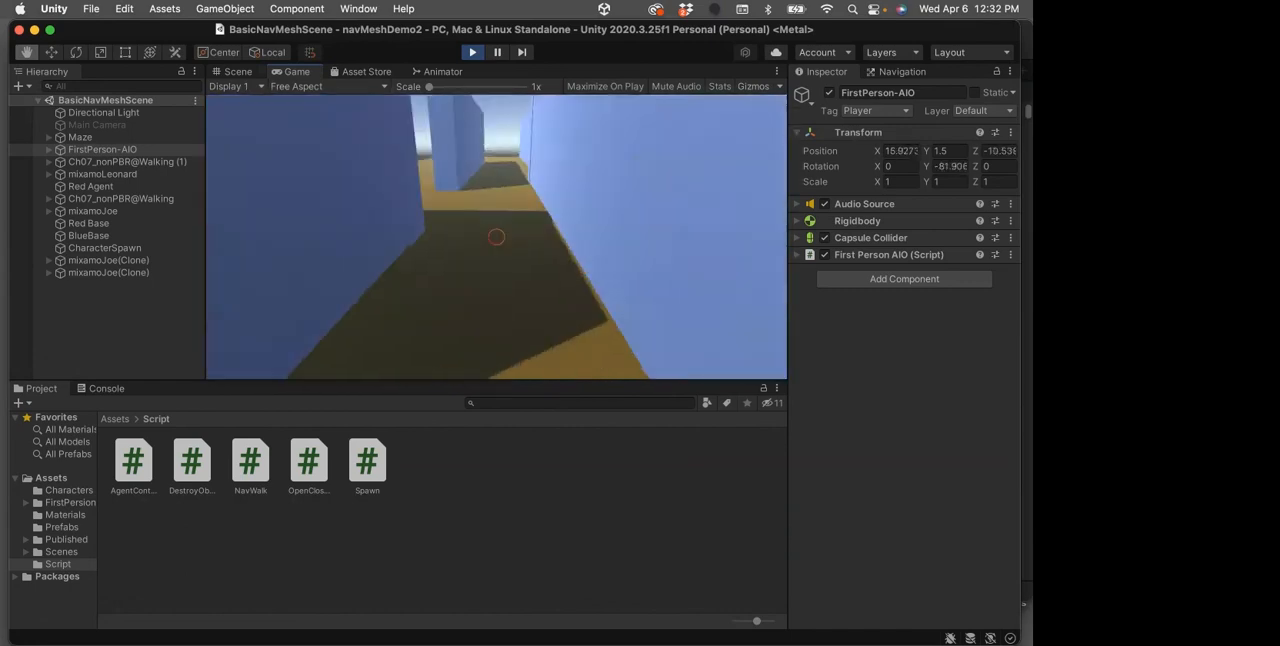
{"action": "key", "text": "w"}
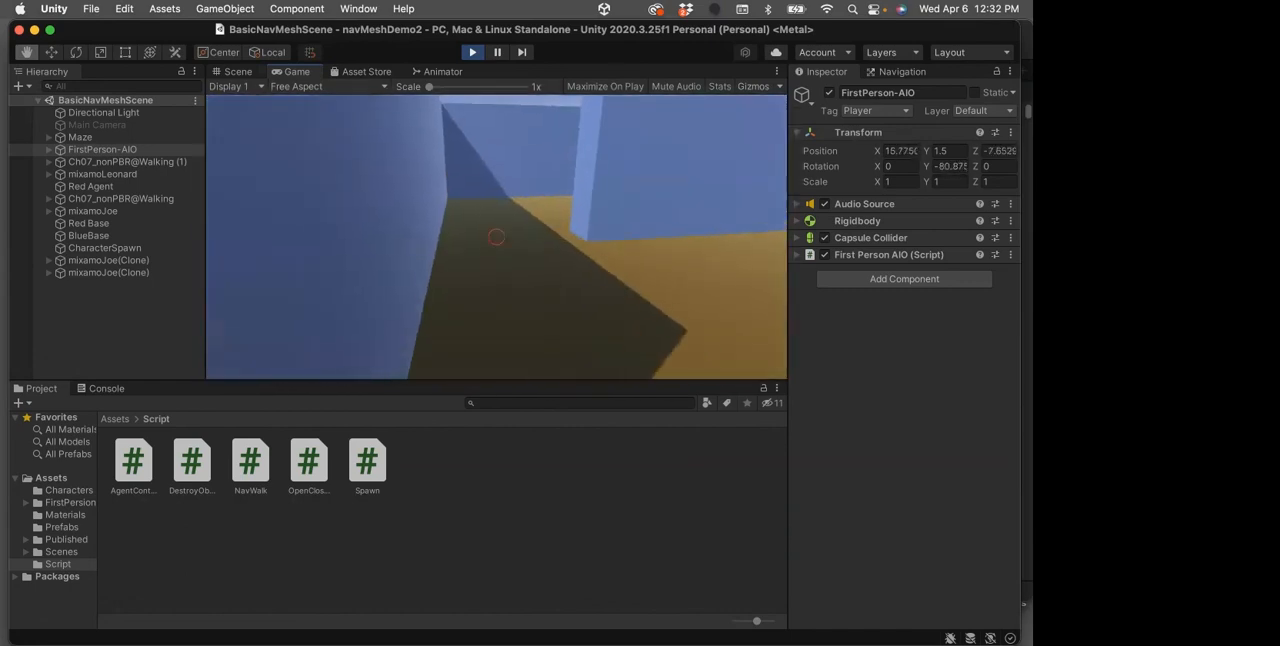
{"action": "key", "text": "w"}
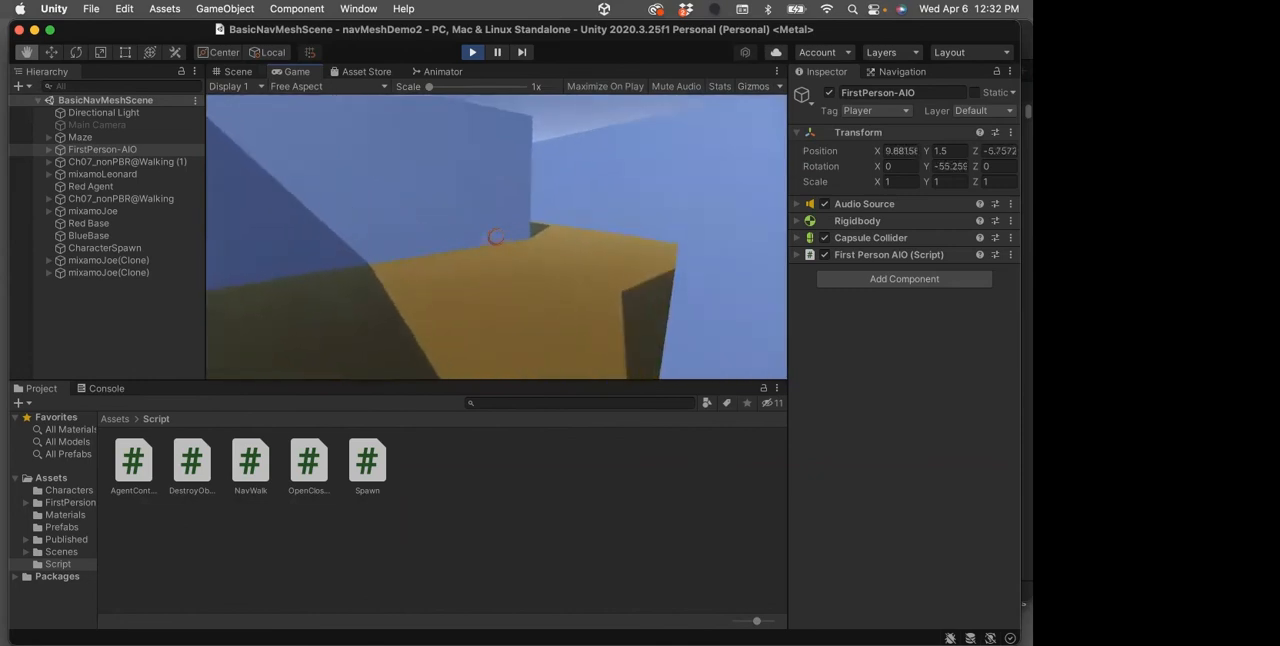
{"action": "key", "text": "w"}
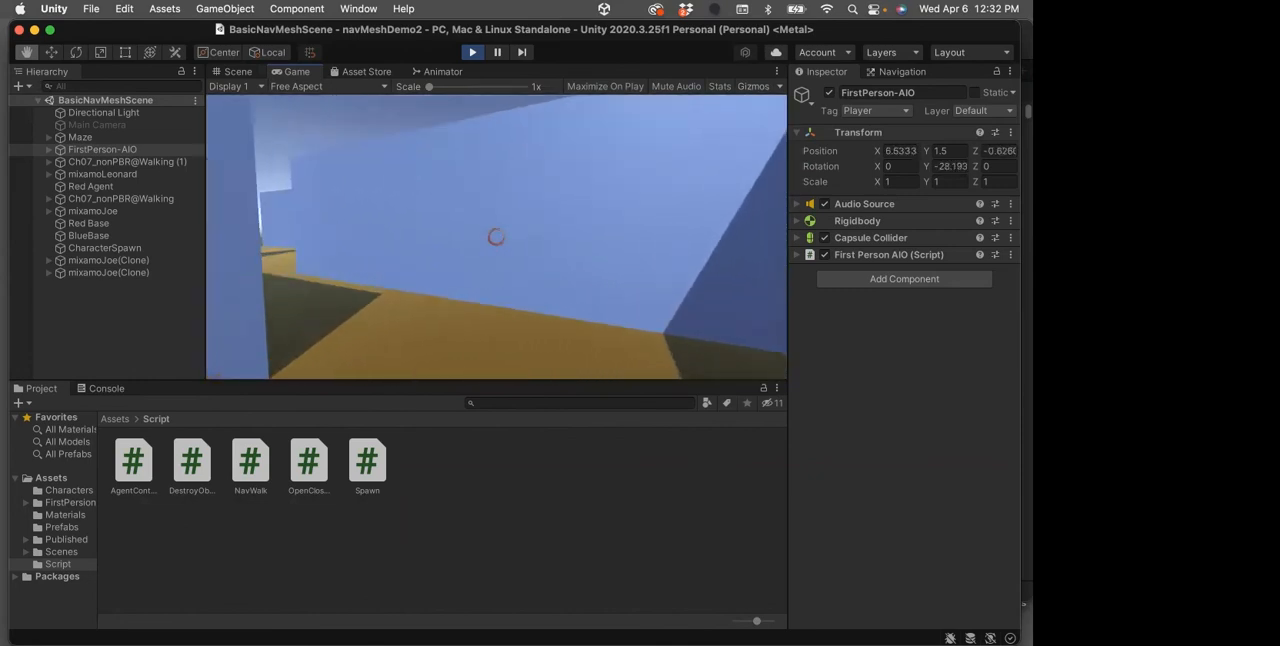
{"action": "key", "text": "w"}
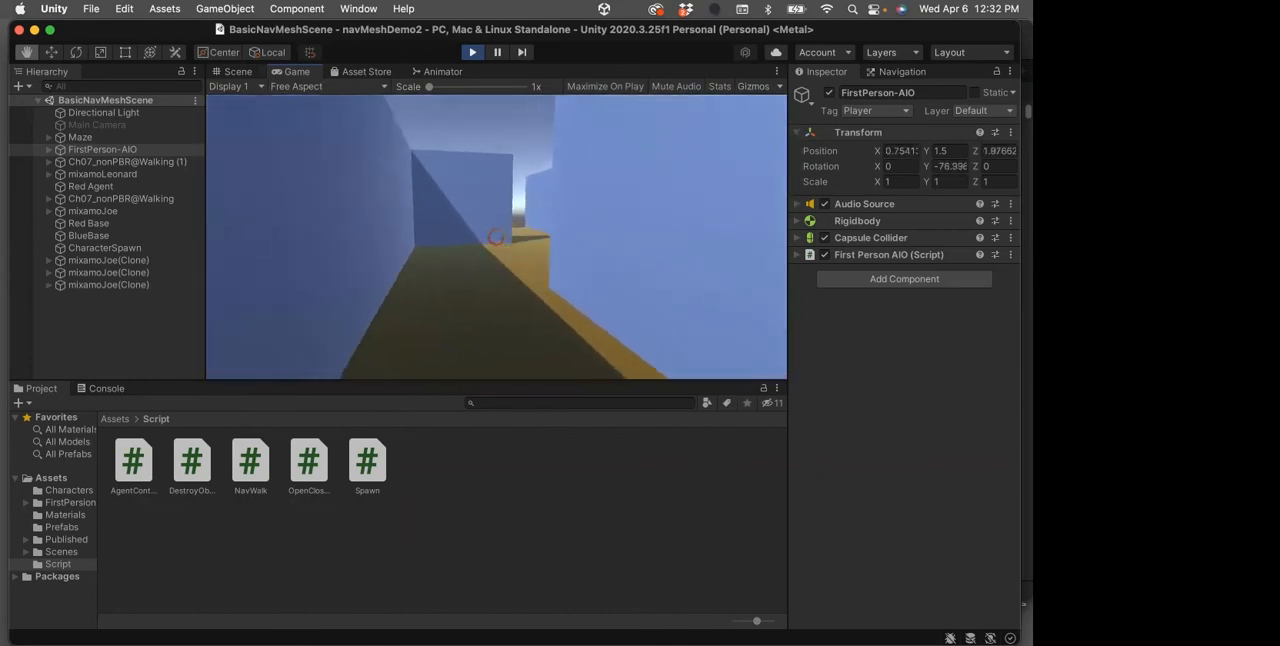
{"action": "key", "text": "w"}
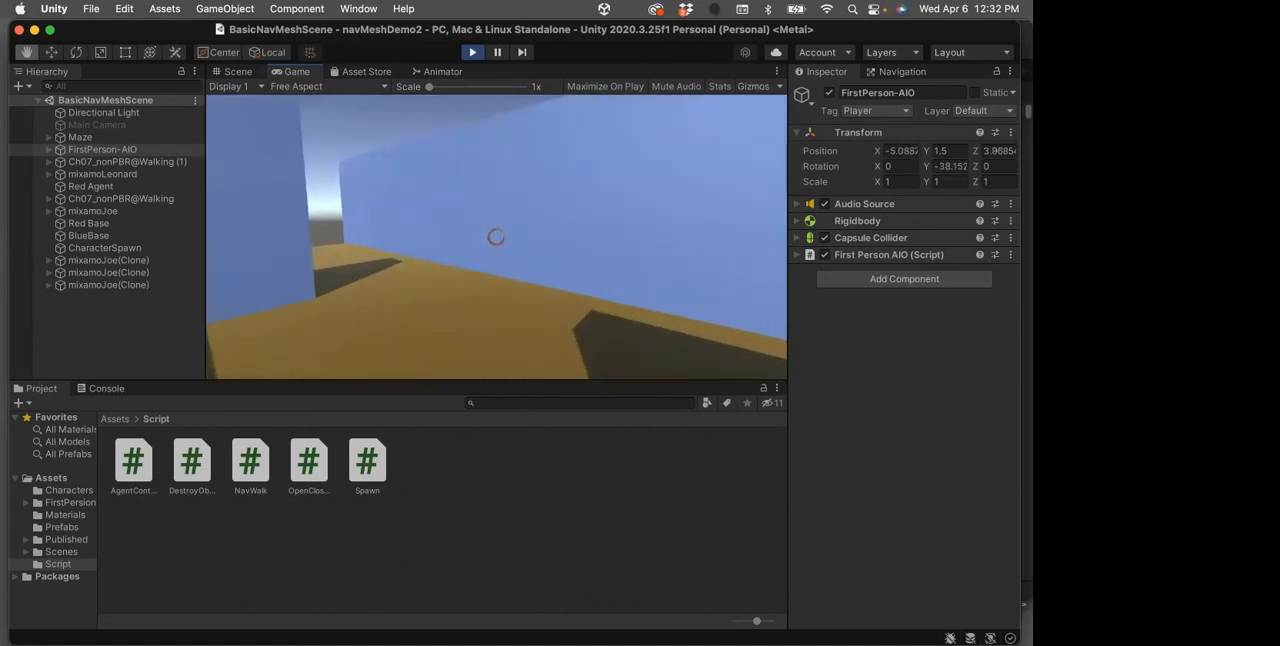
{"action": "key", "text": "w"}
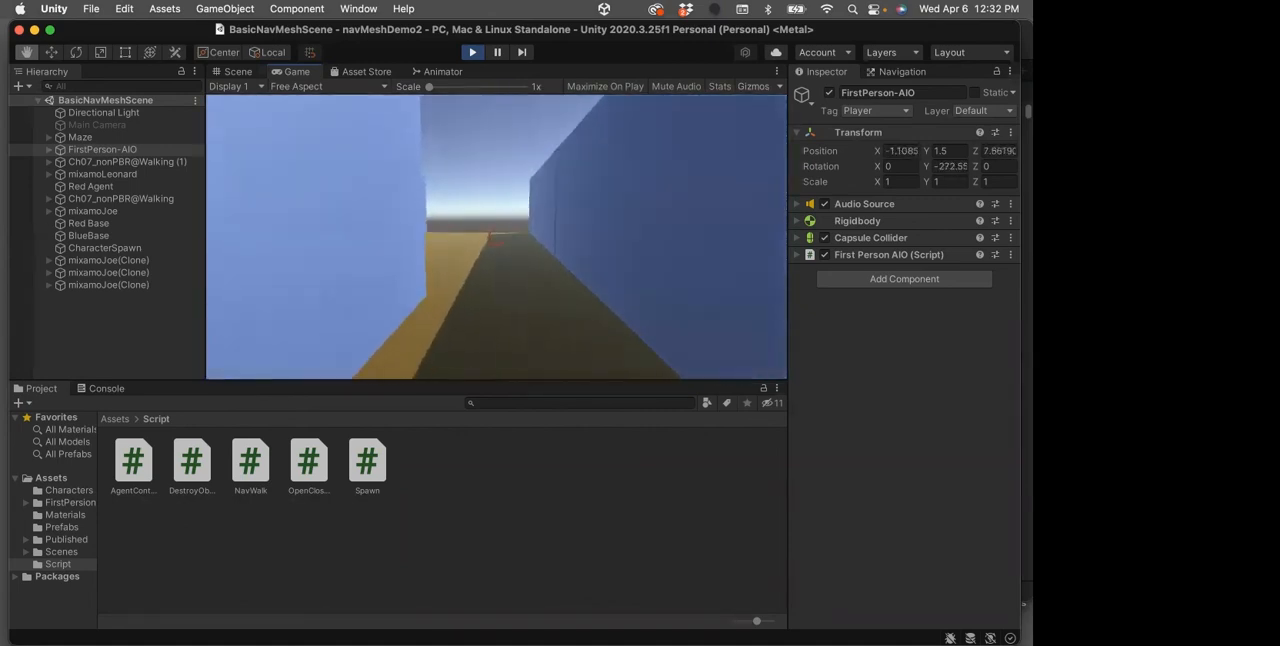
{"action": "key", "text": "w"}
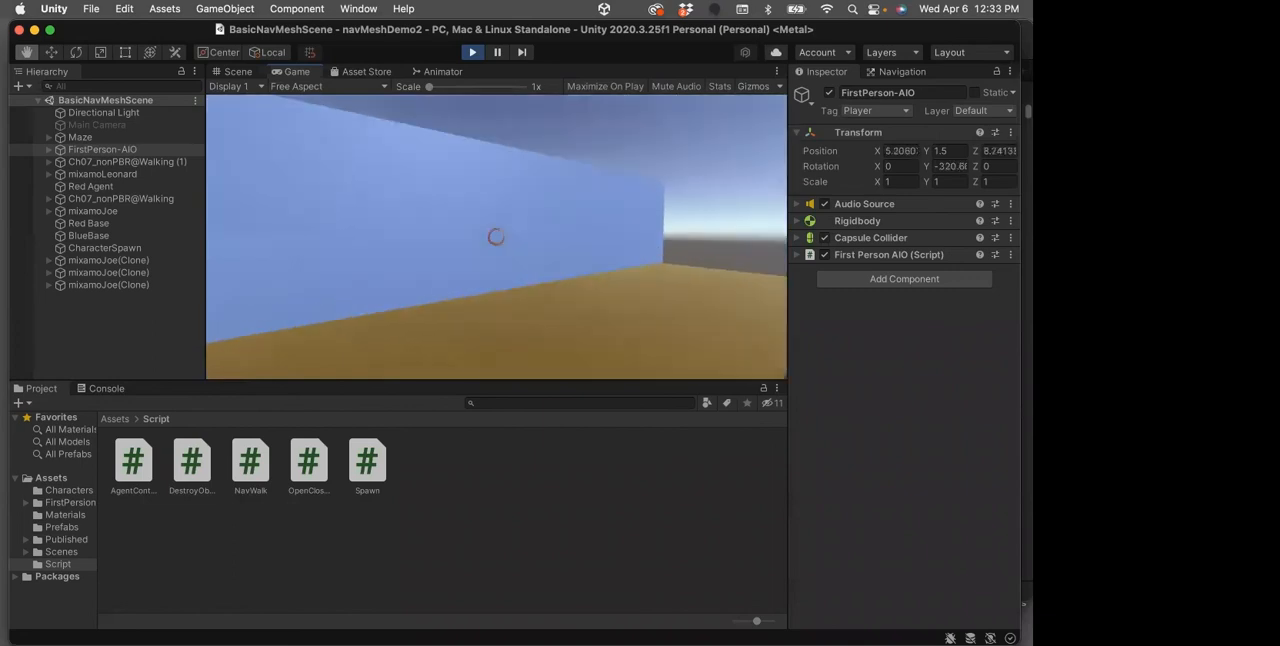
{"action": "key", "text": "w"}
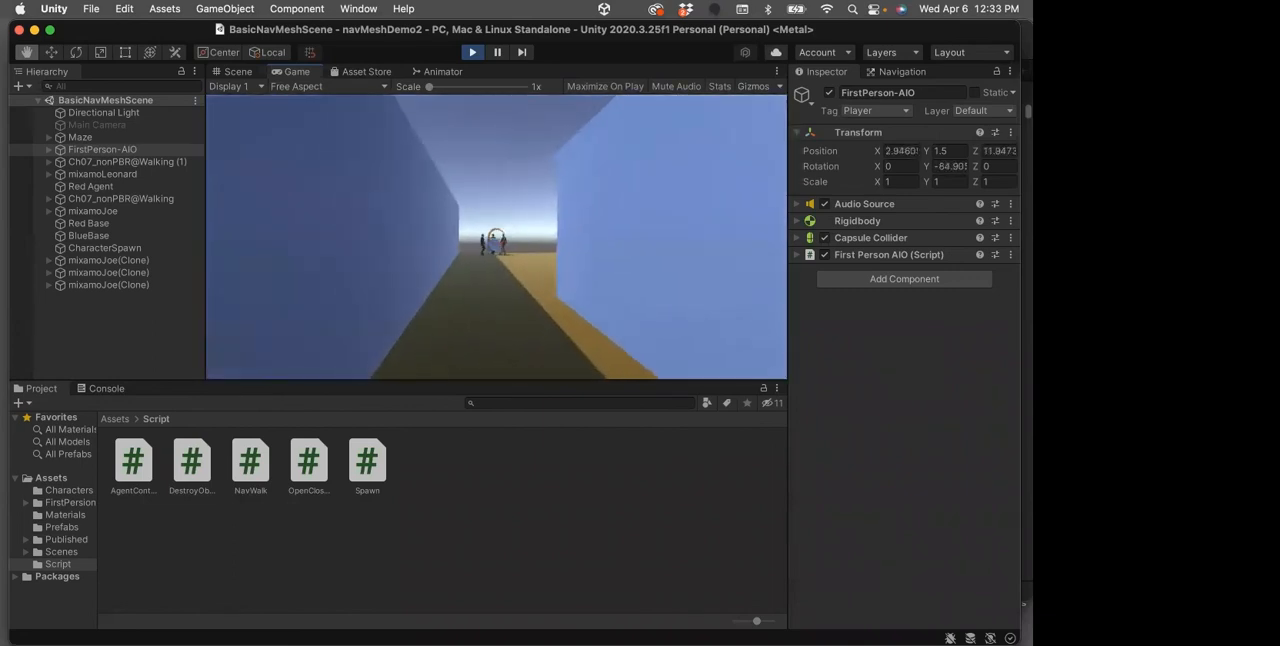
{"action": "key", "text": "w"}
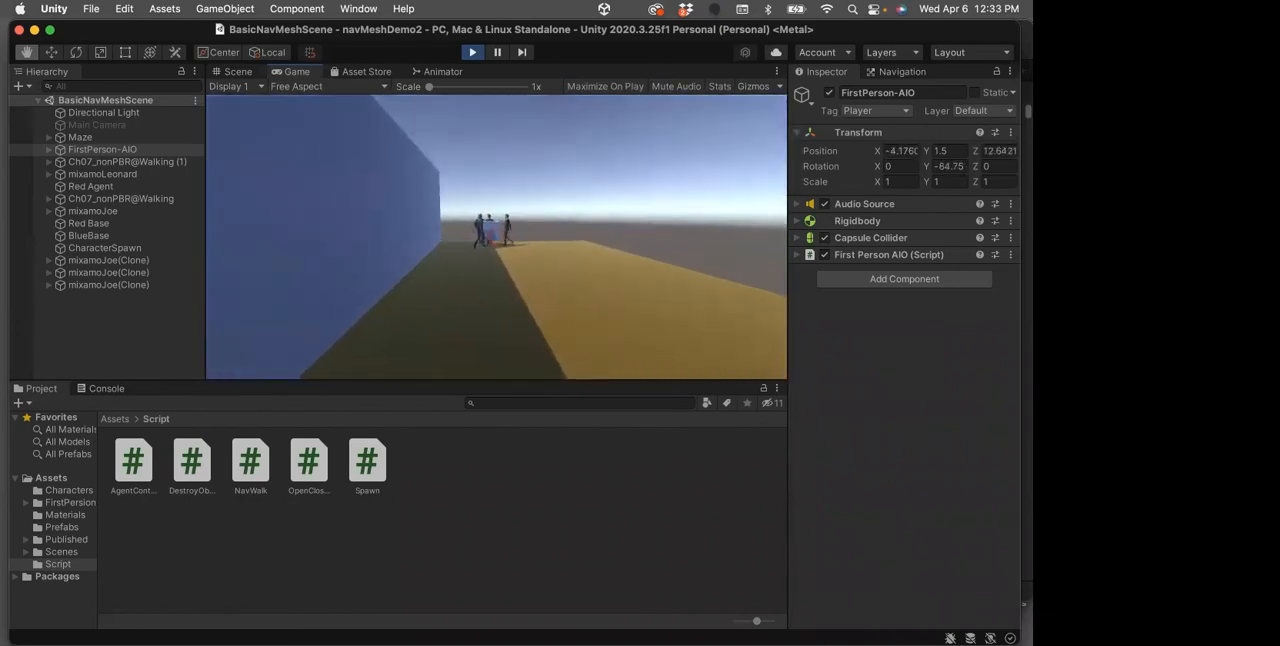
{"action": "key", "text": "w"}
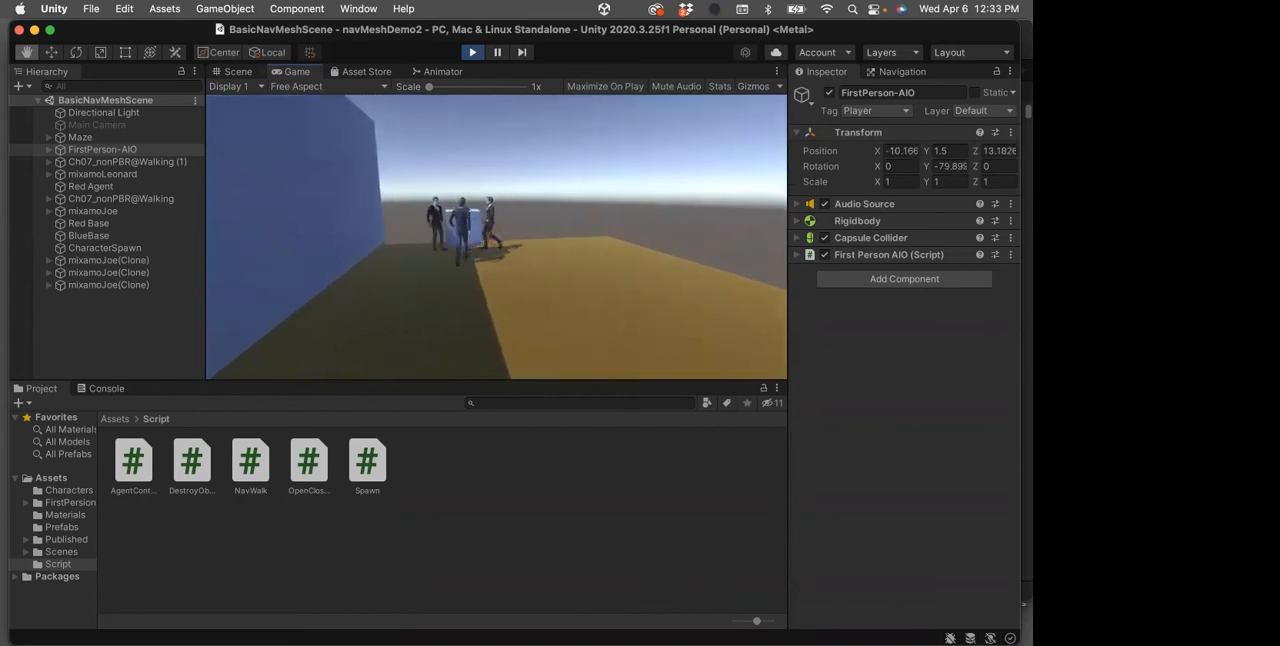
Move around the BlueBase cube at close range to examine the suited characters gathered there
{"action": "key", "text": "w"}
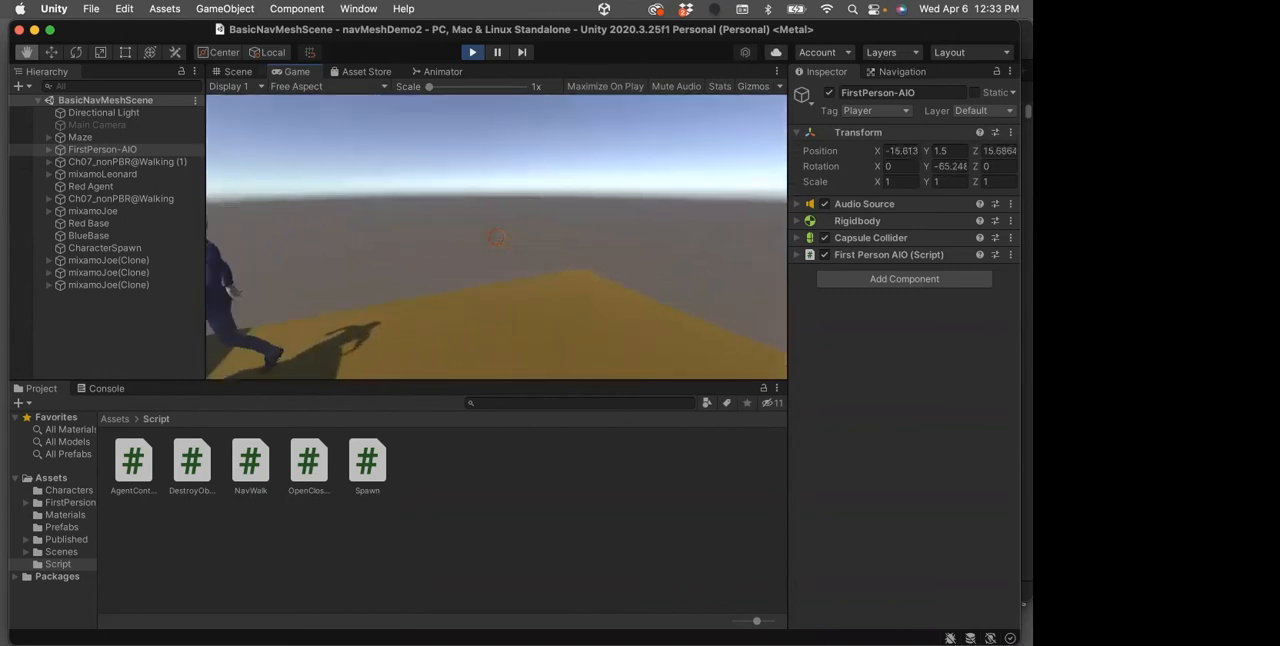
{"action": "key", "text": "w"}
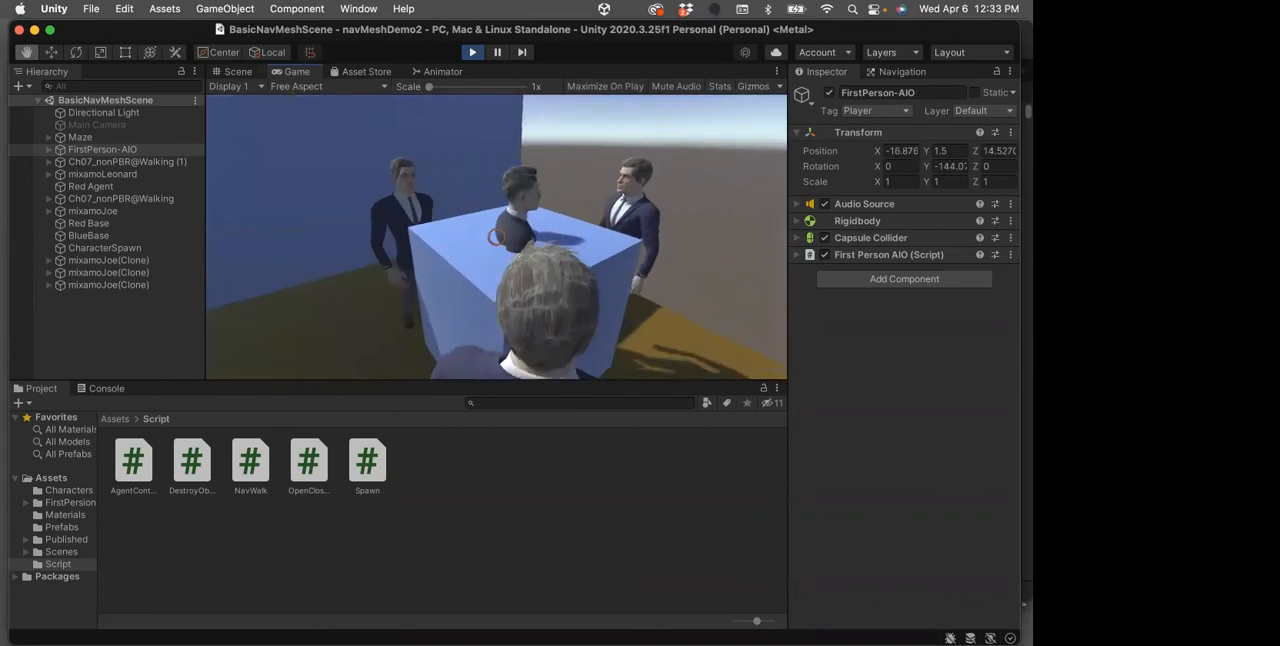
{"action": "key", "text": "a"}
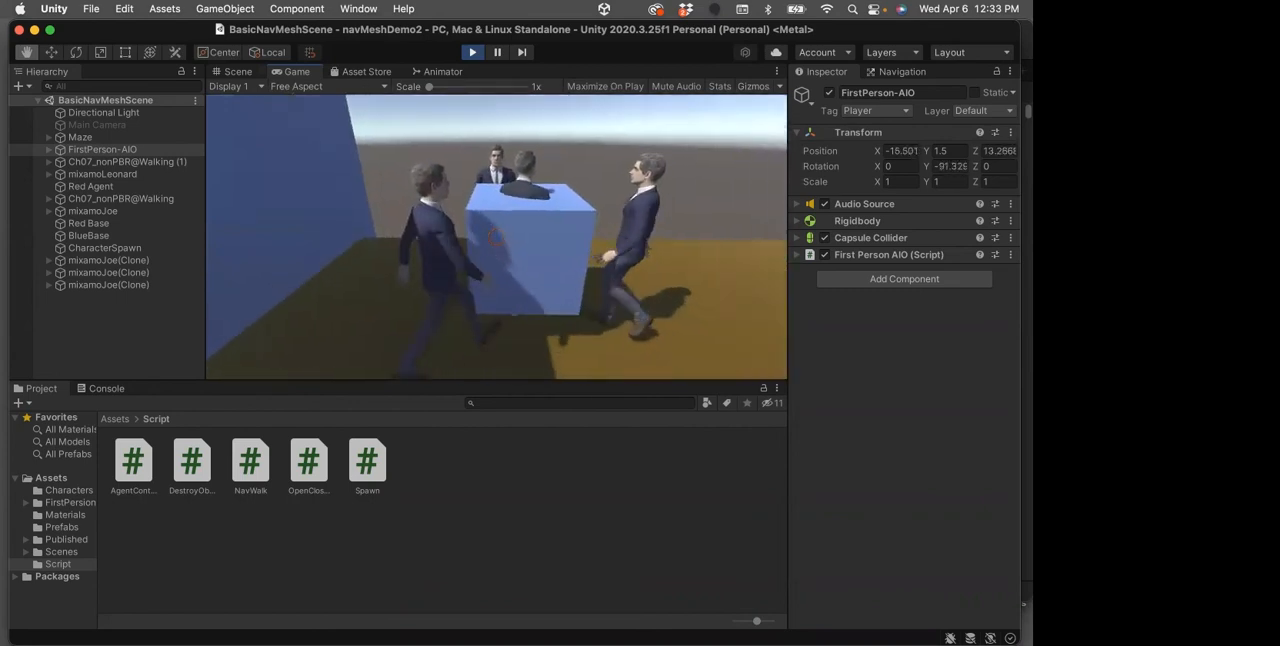
{"action": "key", "text": "w"}
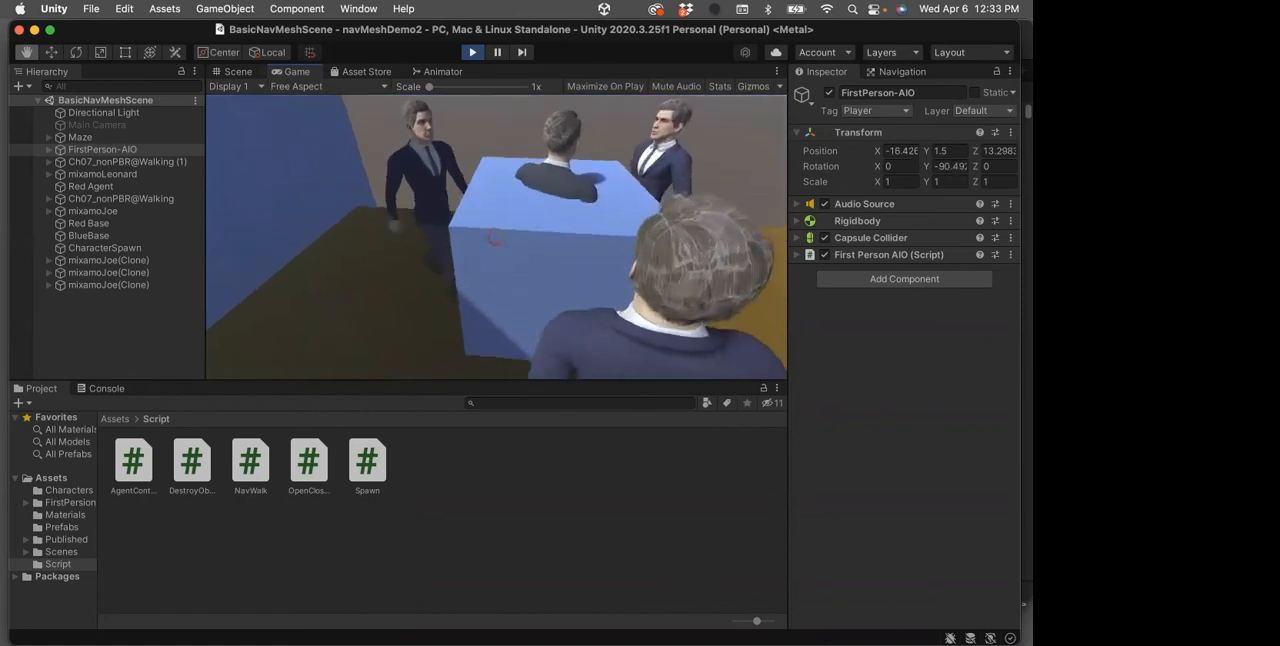
{"action": "key", "text": "w"}
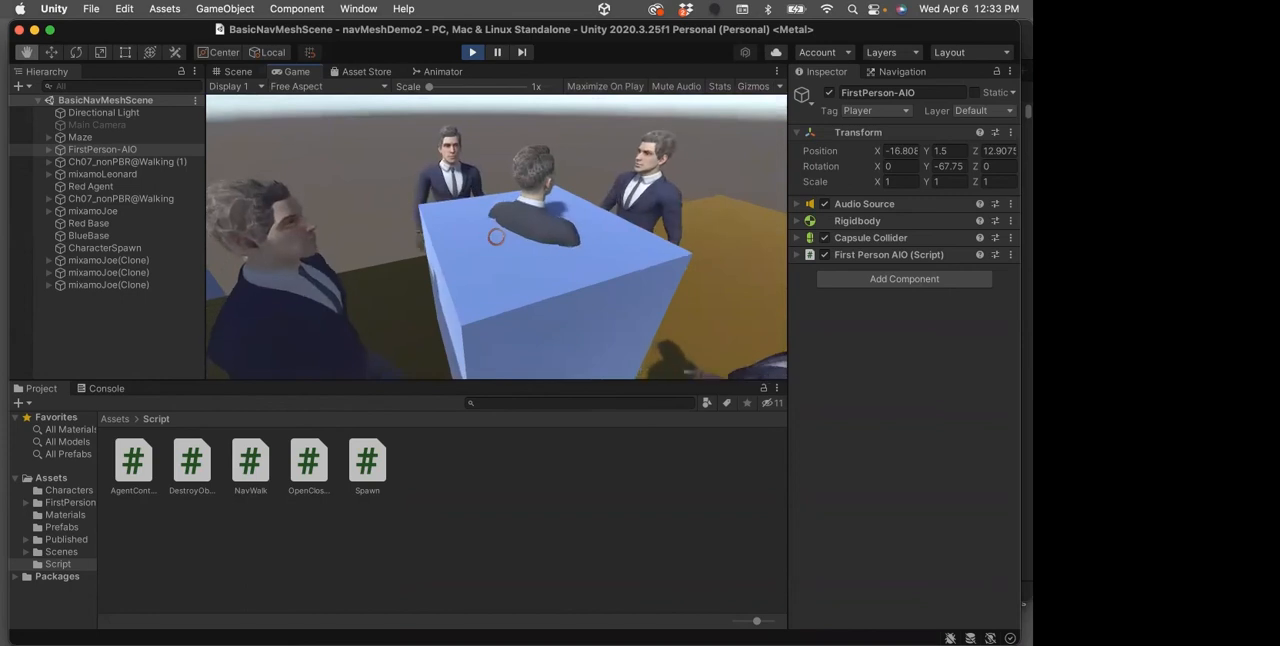
{"action": "key", "text": "s"}
{"action": "key", "text": "w"}
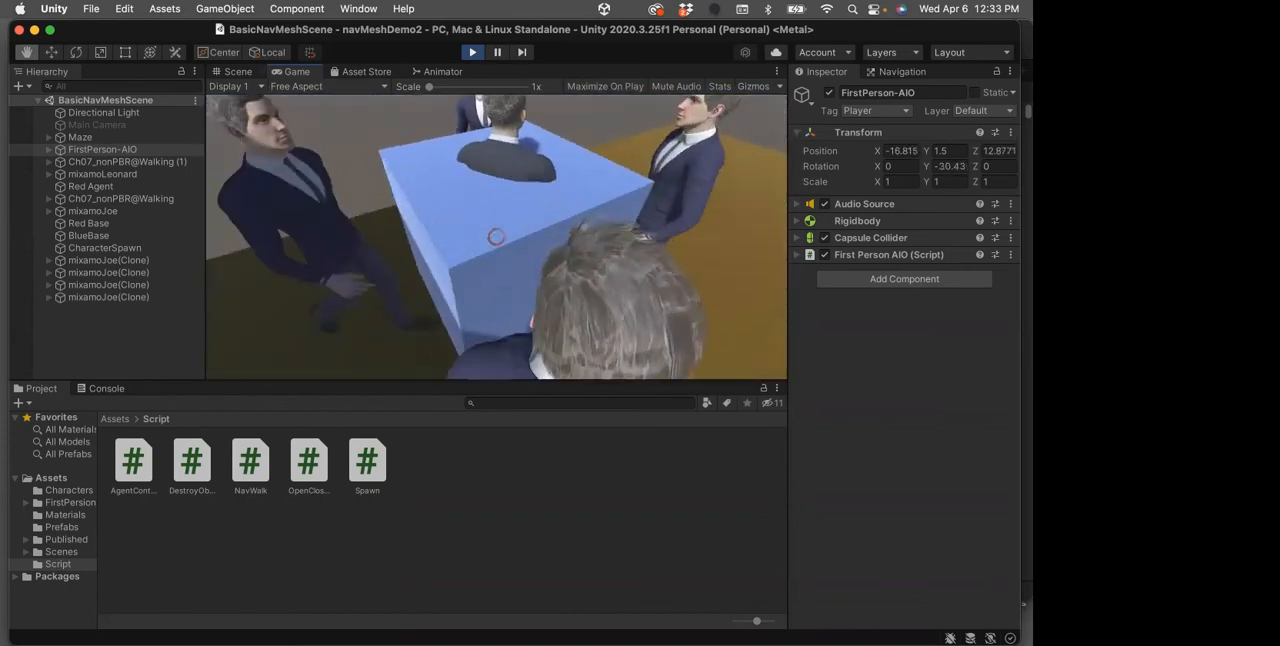
{"action": "key", "text": "s"}
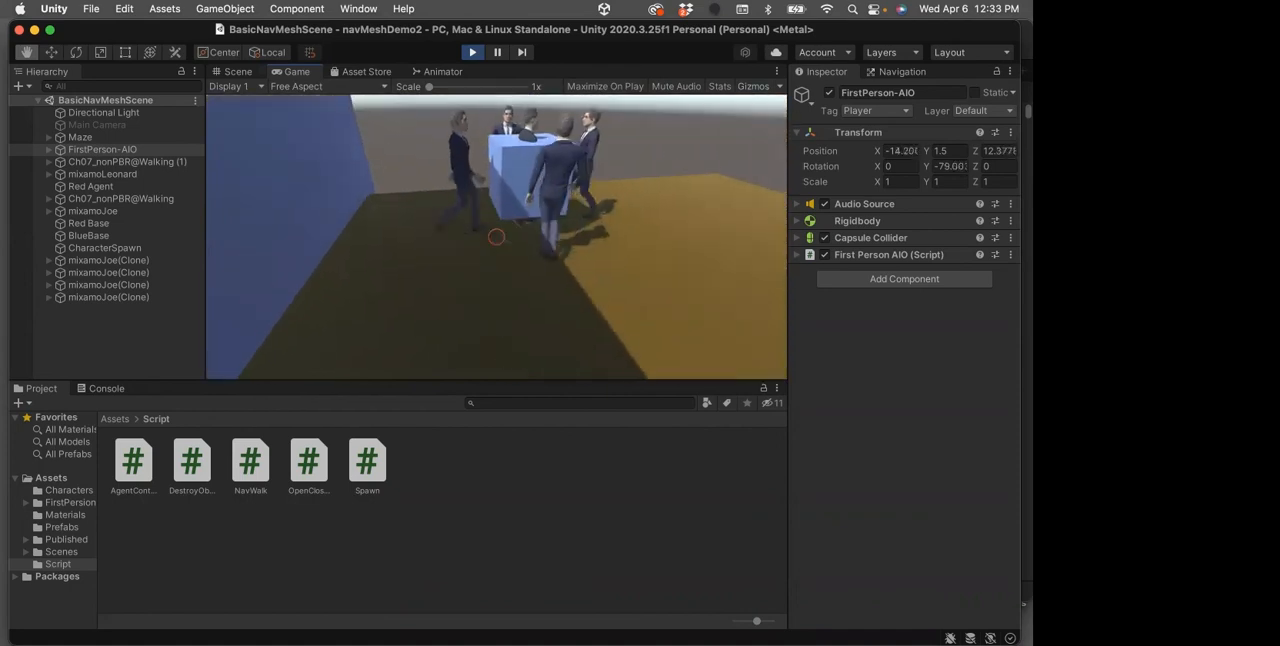
{"action": "key", "text": "w"}
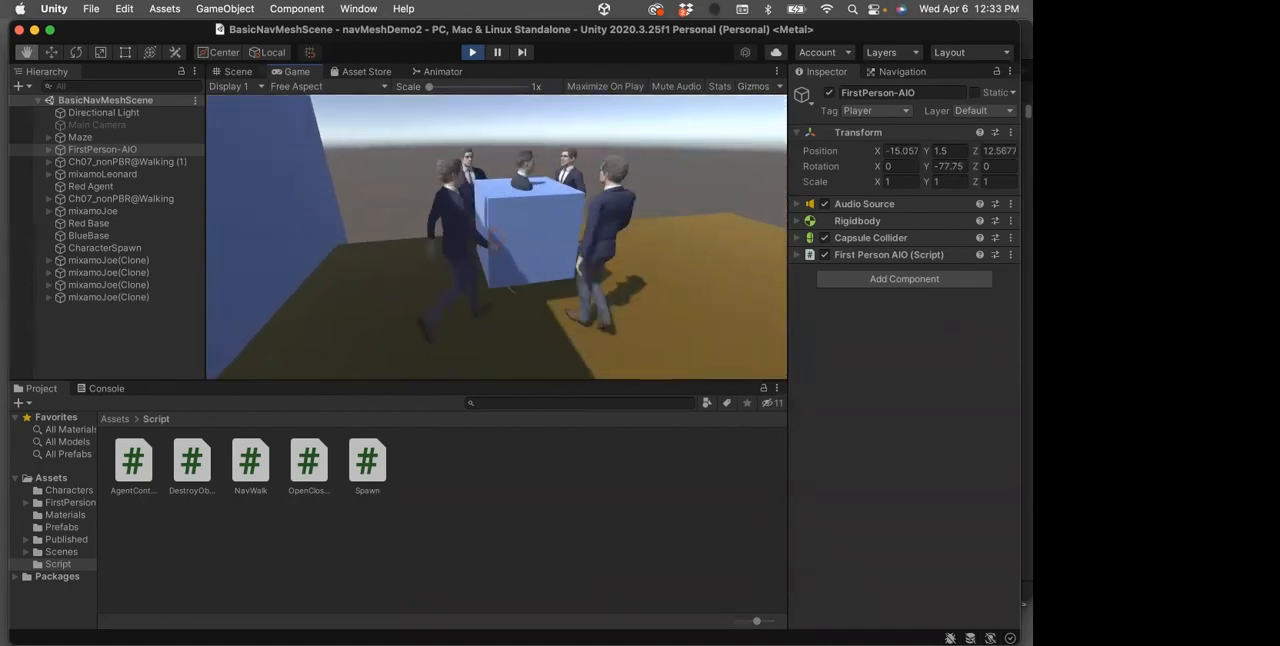
{"action": "key", "text": "w"}
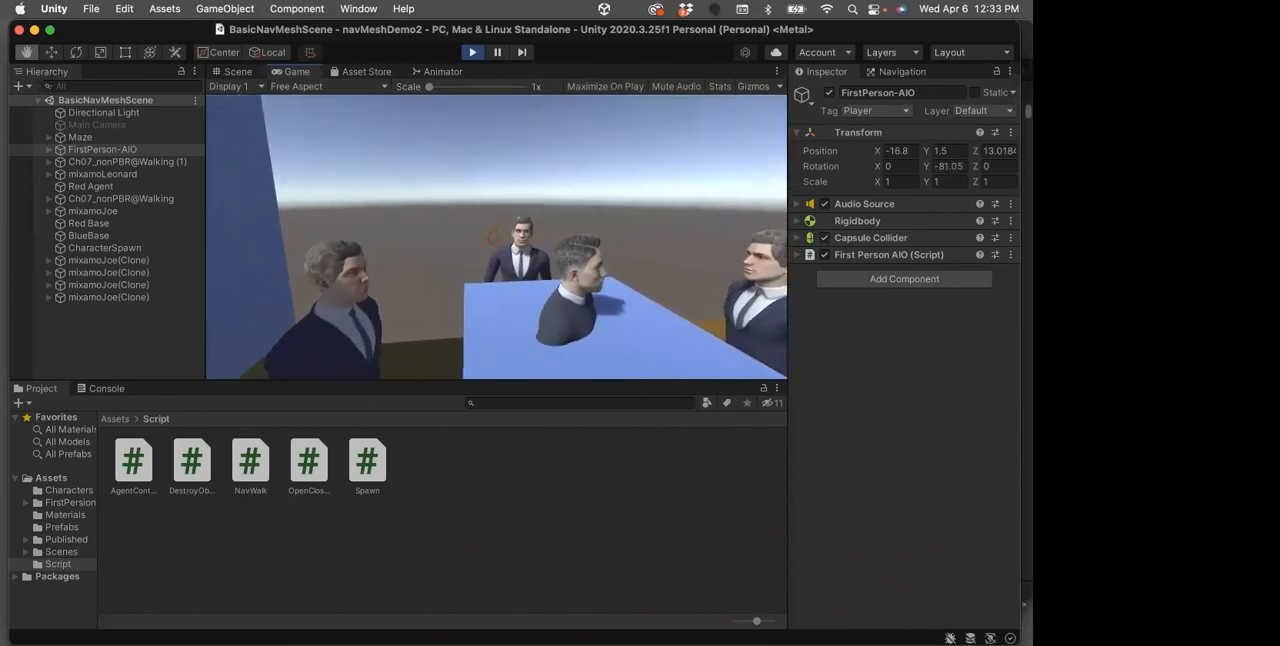
Back away from BlueBase, approach it again to watch the characters' behaviour around it, and stop playback
{"action": "key", "text": "s"}
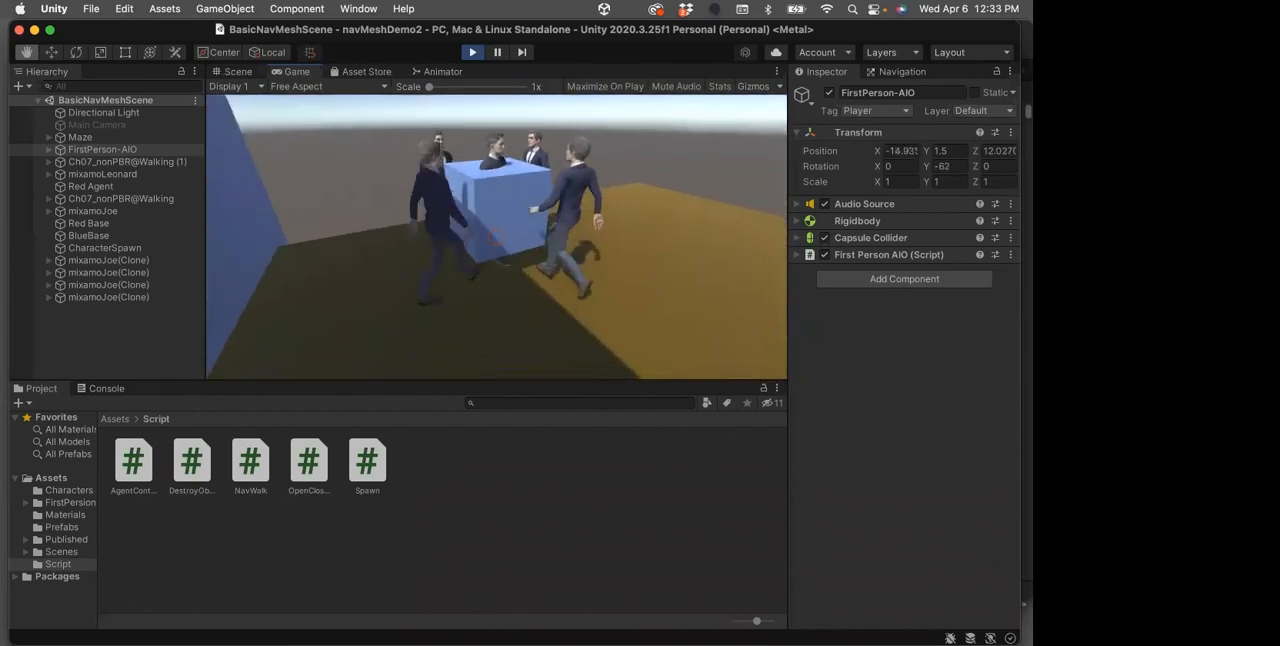
{"action": "key", "text": "s"}
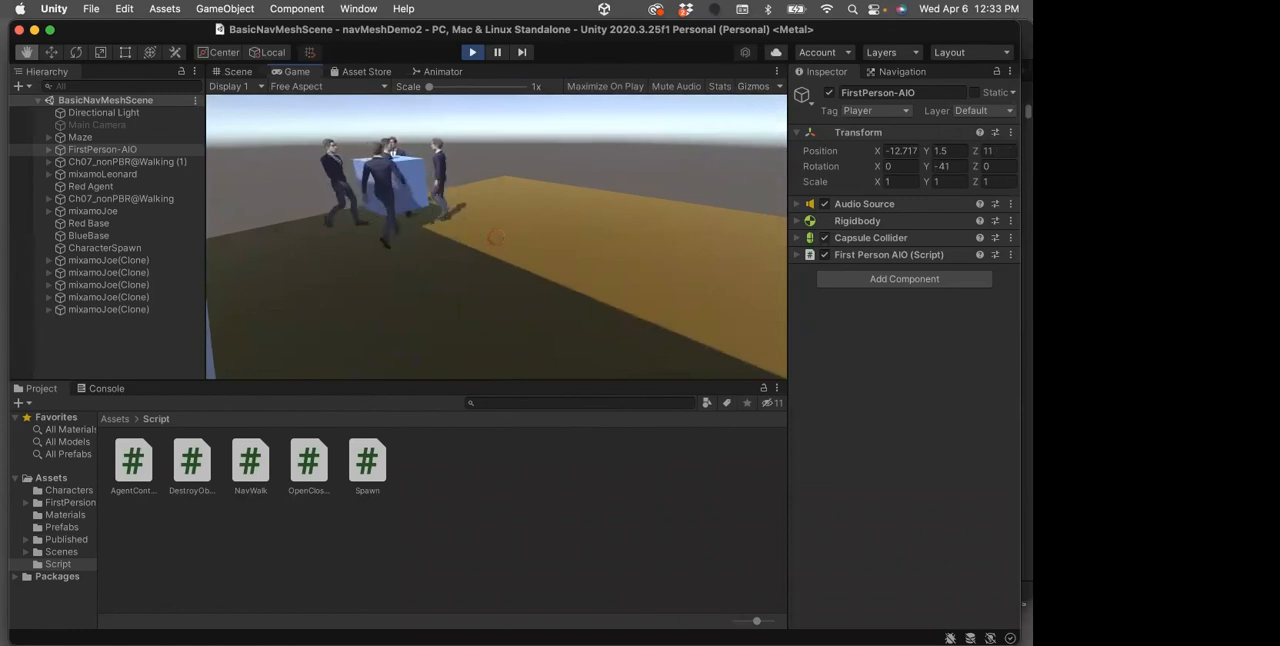
{"action": "key", "text": "d"}
{"action": "key", "text": "w"}
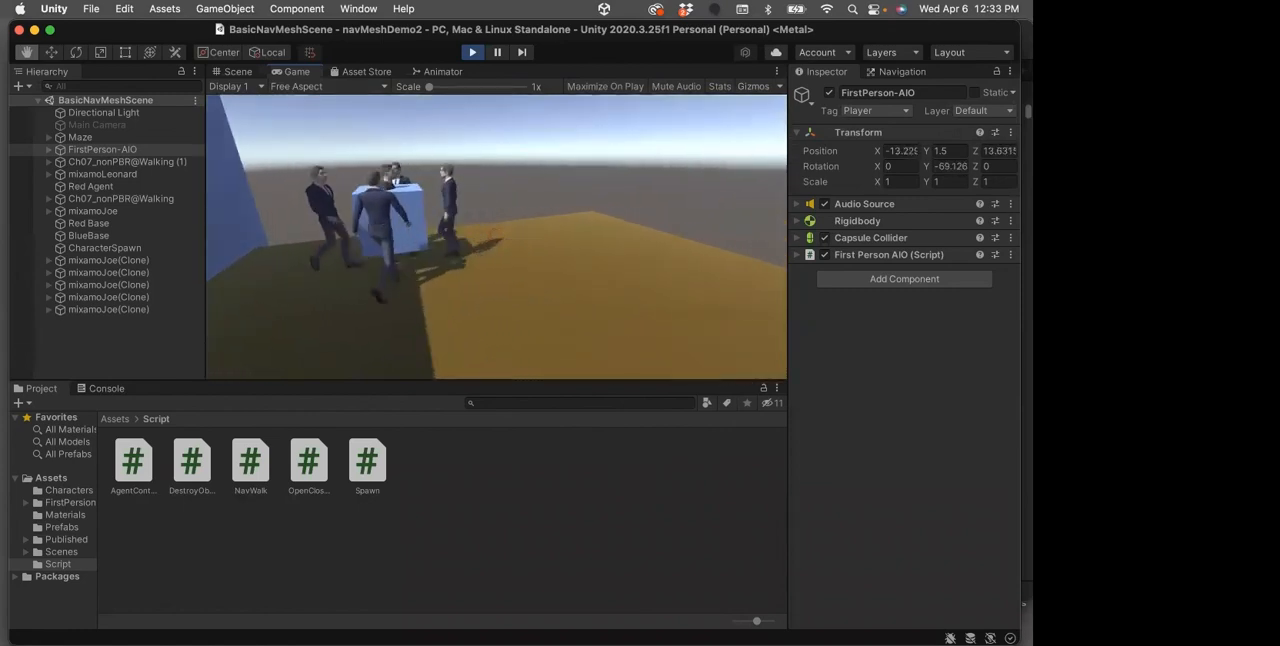
{"action": "key", "text": "w"}
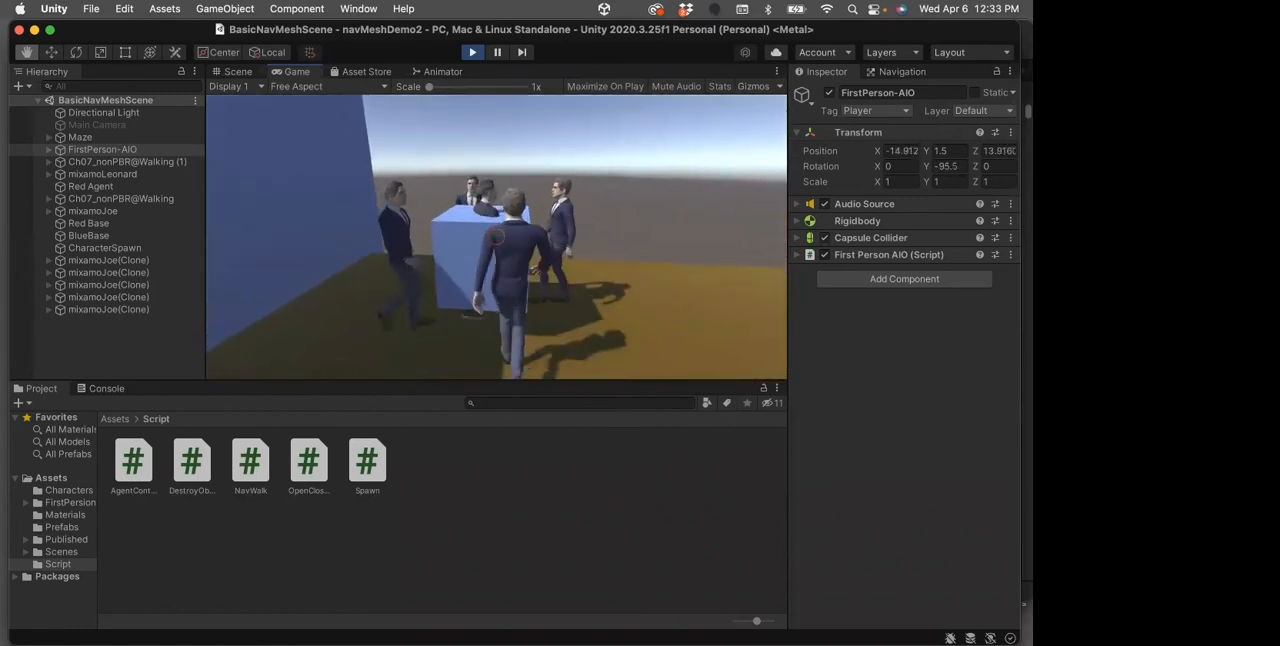
{"action": "key", "text": "w"}
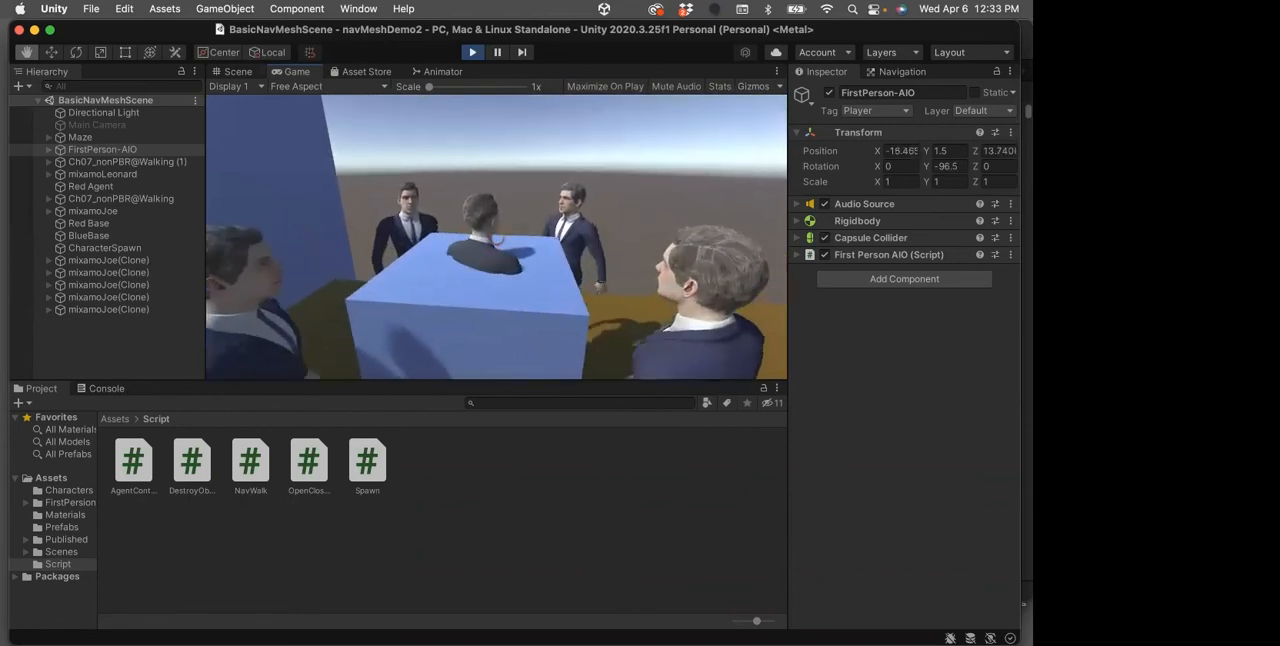
{"action": "key", "text": "s"}
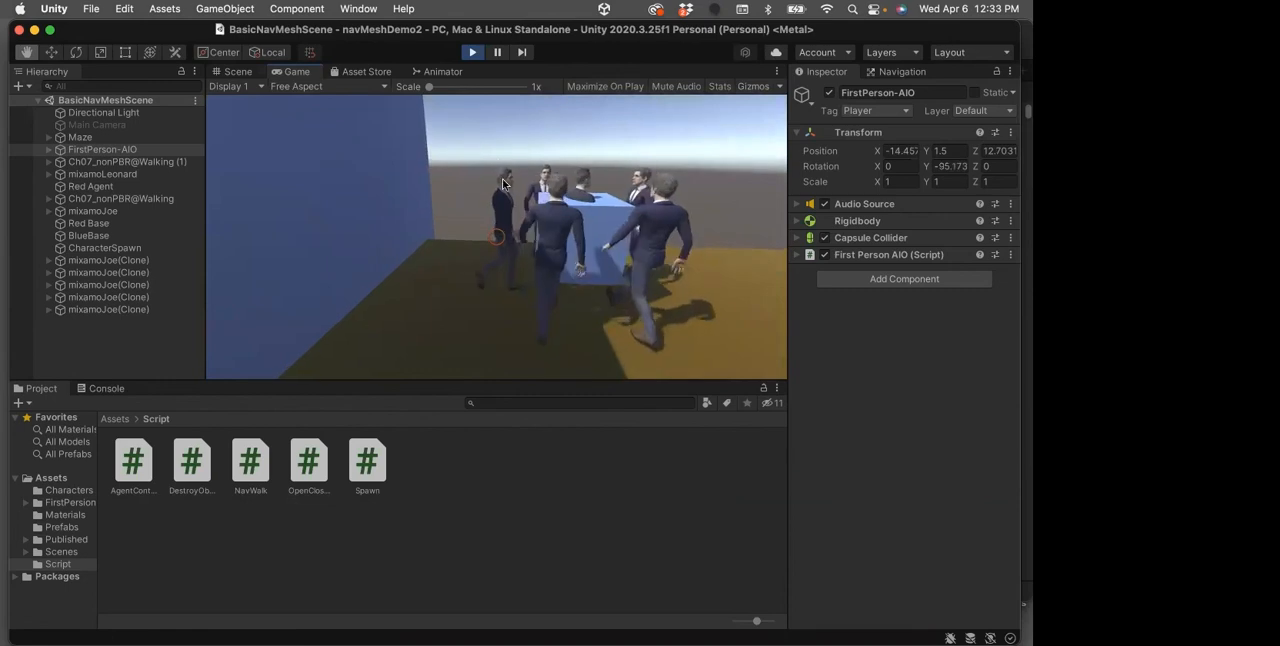
{"action": "left_click", "coordinate": [472, 52]}
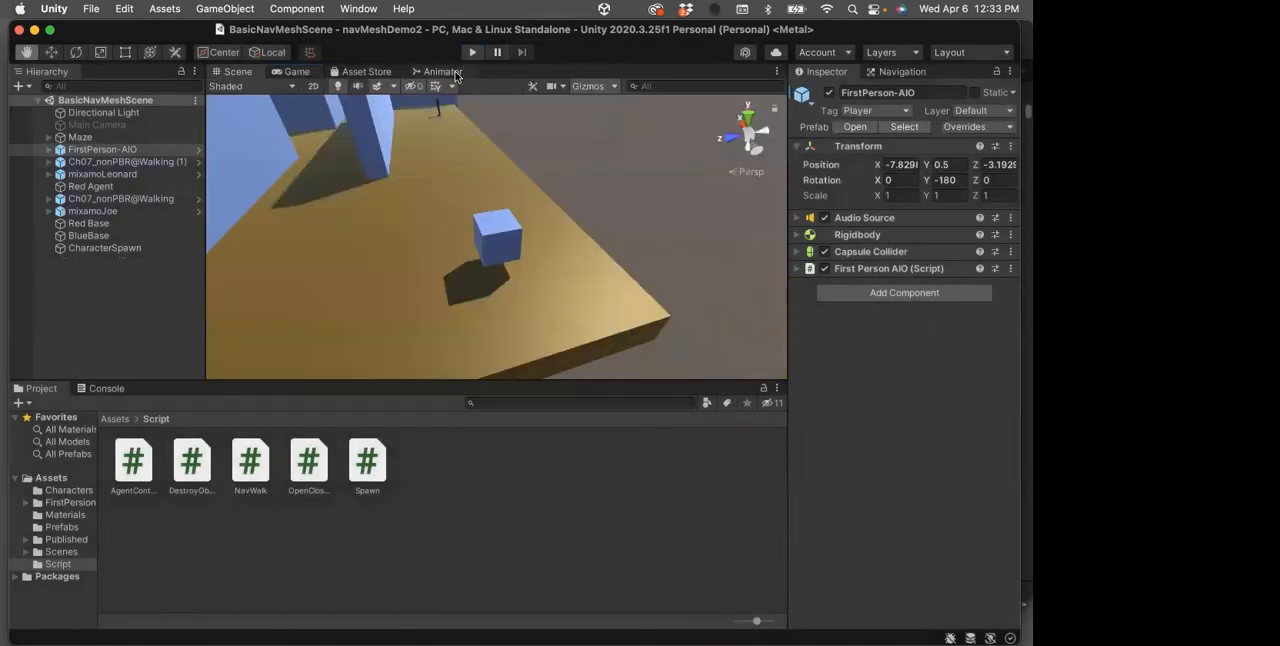
Check BlueBase's Destroy Object component, read the DestroyObject script's trigger code in Visual Studio, and return to Unity
{"action": "left_click", "coordinate": [99, 237]}
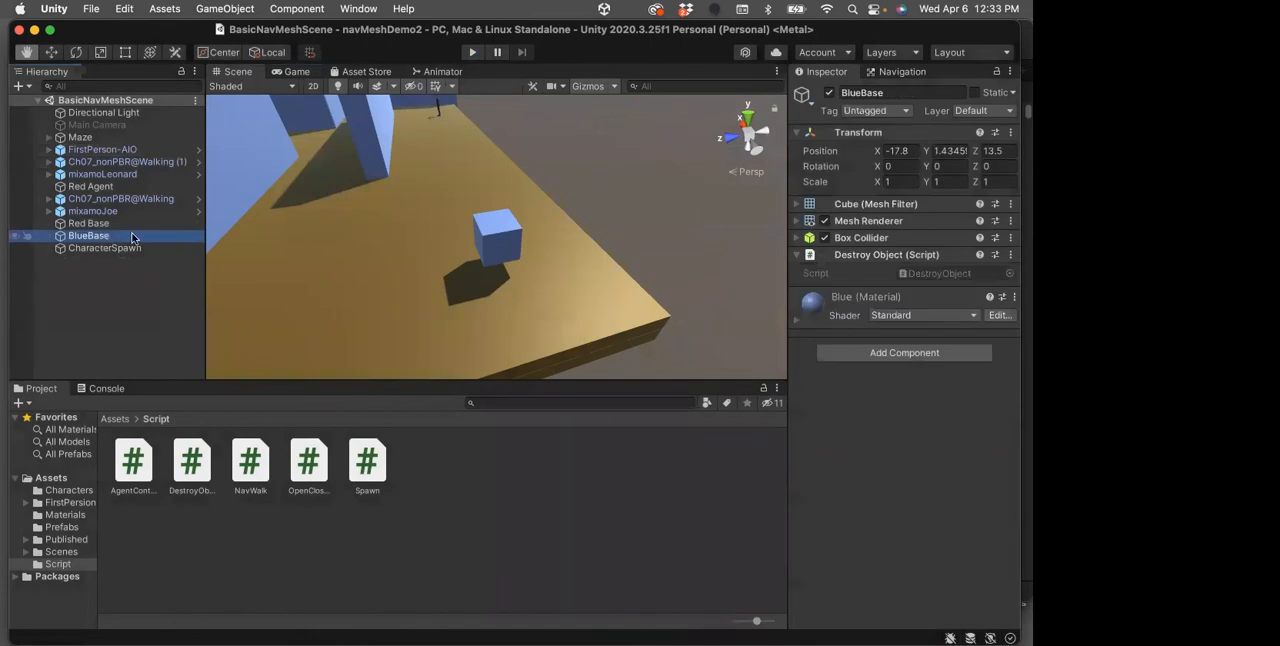
{"action": "left_click", "coordinate": [882, 255]}
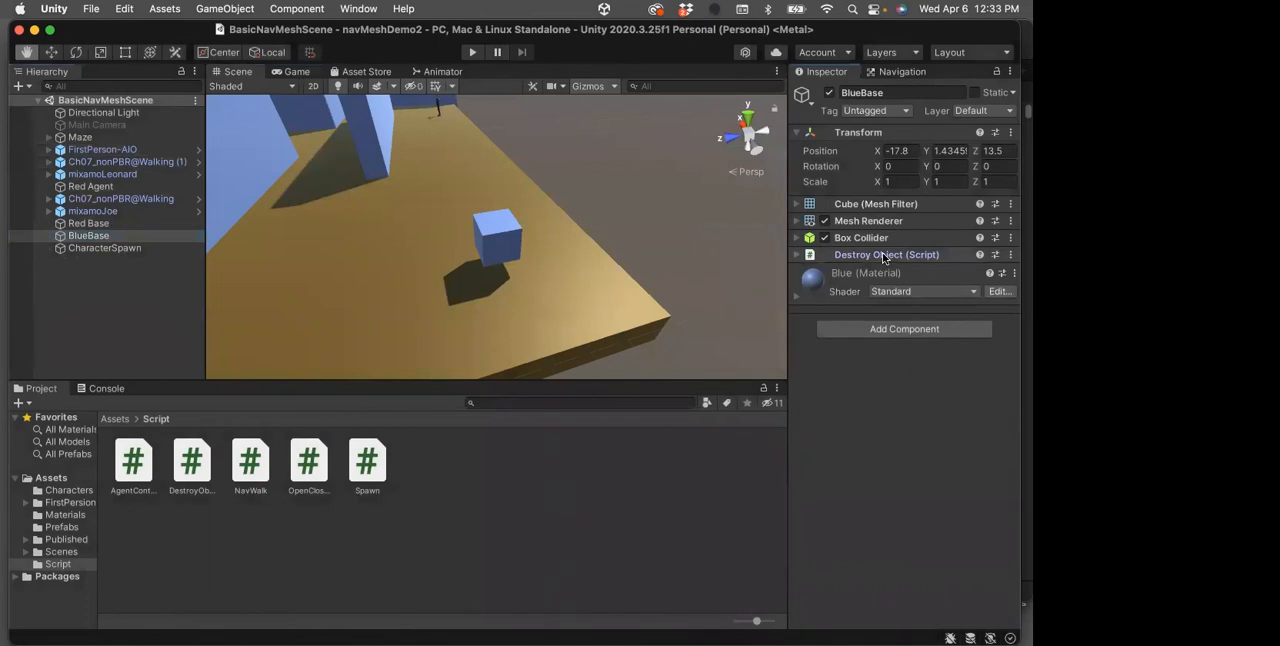
{"action": "left_click", "coordinate": [882, 254]}
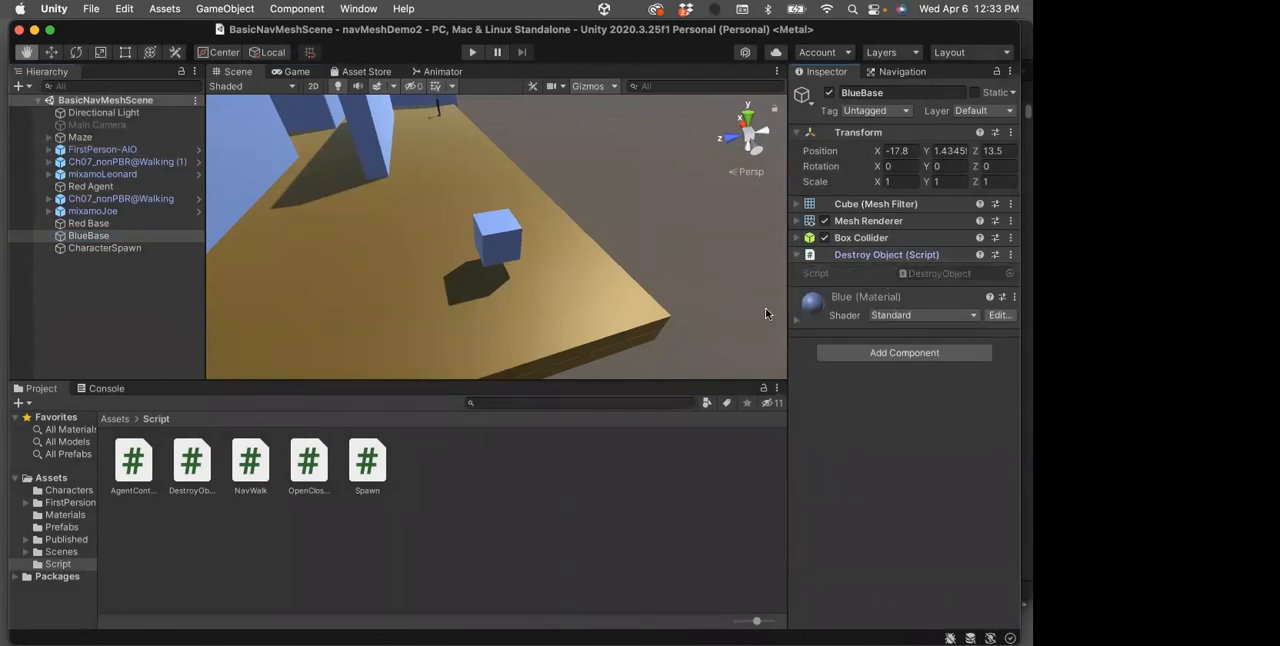
{"action": "double_click", "coordinate": [199, 460]}
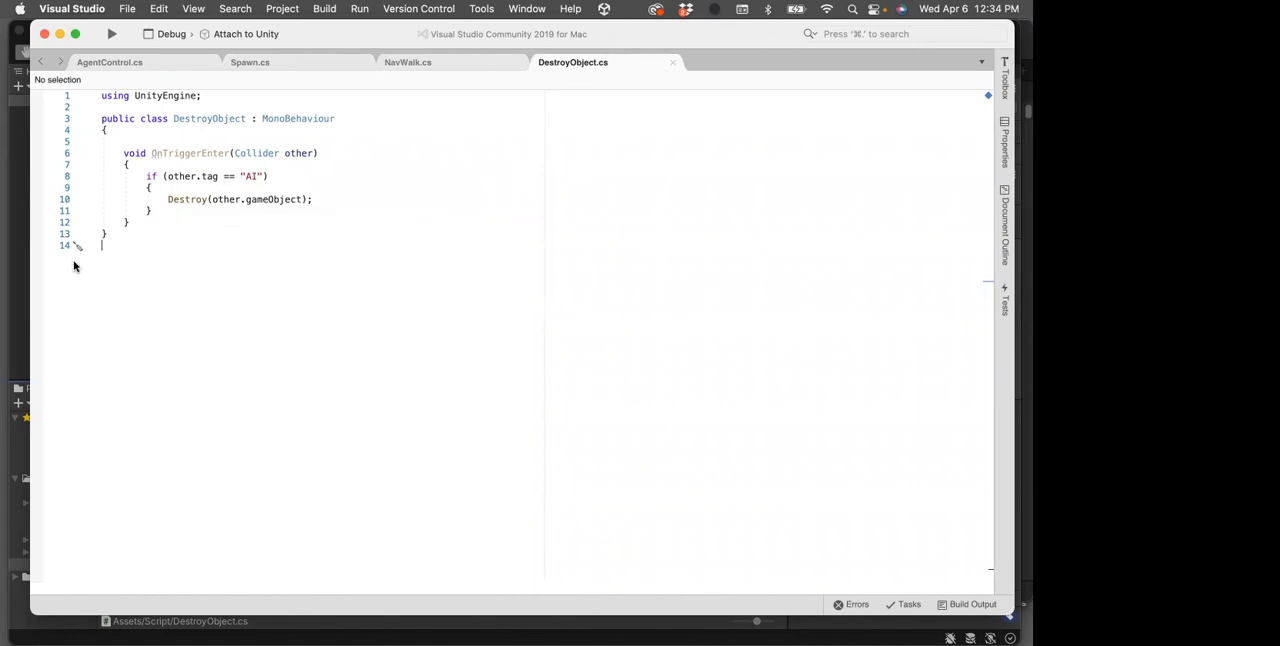
{"action": "left_click", "coordinate": [23, 275]}
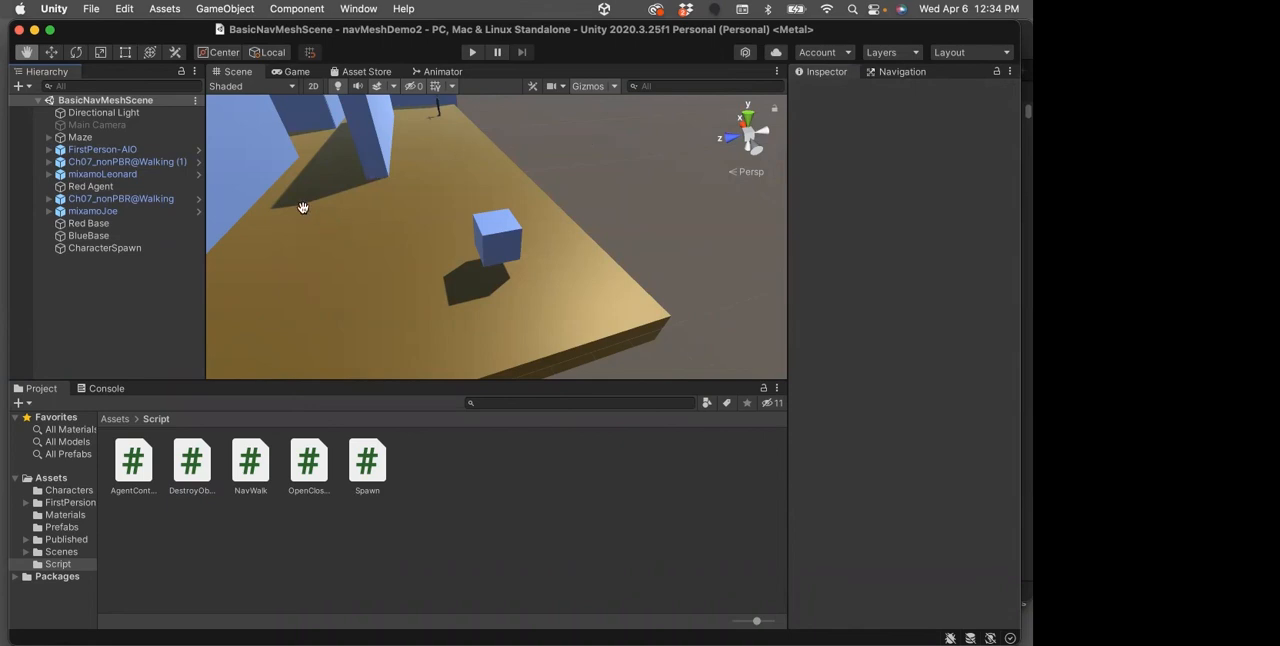
Examine the whole maze layout with its characters and bases in the Scene view
{"action": "scroll", "coordinate": [323, 226], "scroll_direction": "down", "scroll_amount": 6}
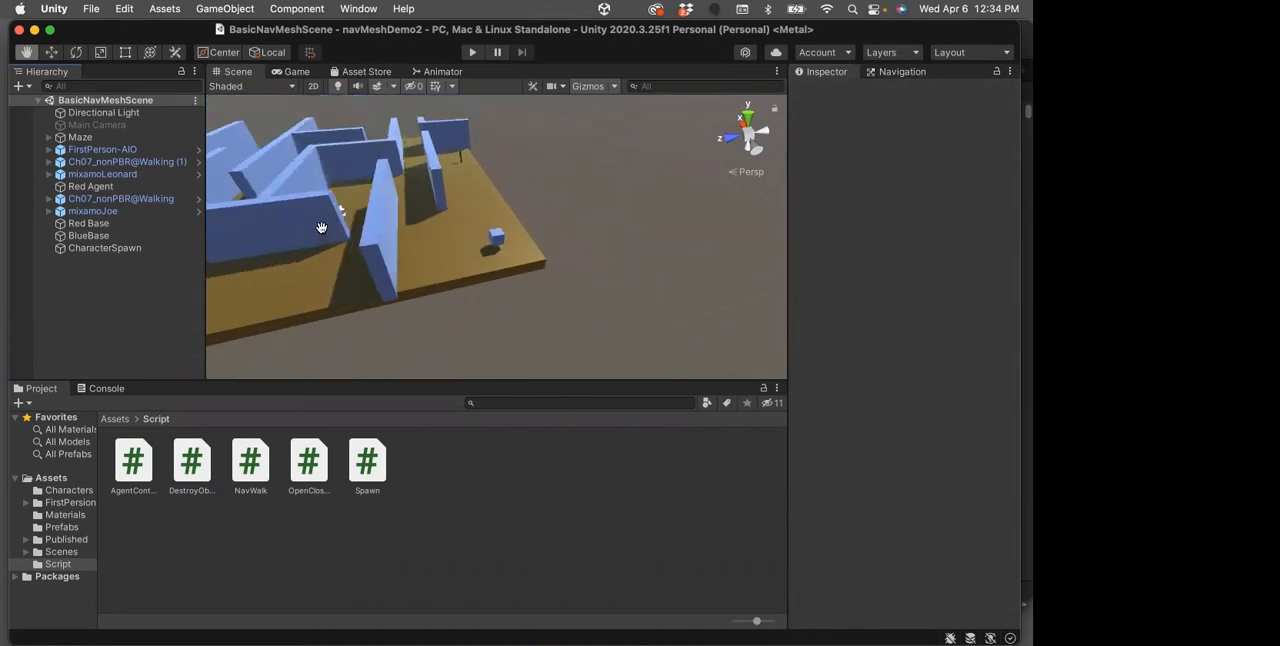
{"action": "left_click_drag", "start_coordinate": [387, 230], "coordinate": [419, 257]}
{"action": "scroll", "coordinate": [419, 257], "scroll_direction": "down", "scroll_amount": 1}
{"action": "scroll", "coordinate": [419, 257], "scroll_direction": "up", "scroll_amount": 1}
{"action": "scroll", "coordinate": [419, 257], "scroll_direction": "up", "scroll_amount": 1}
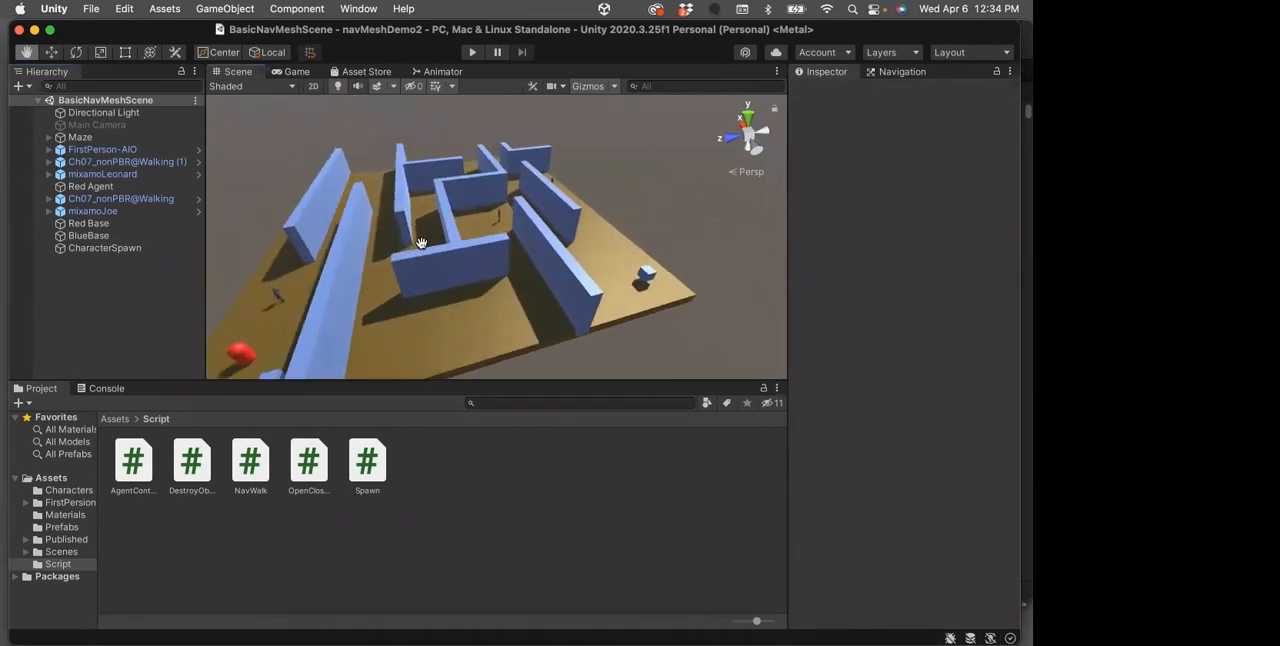